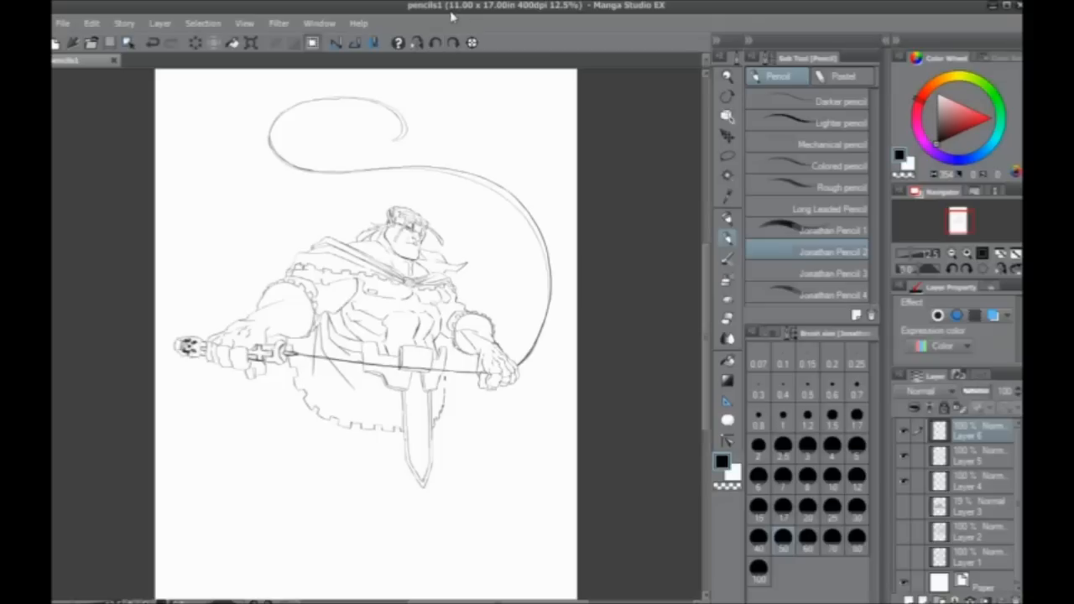
- Add a new layer on top of the existing pencil layers of the whip-wielding warrior drawing
drag(293, 433, 349, 414)
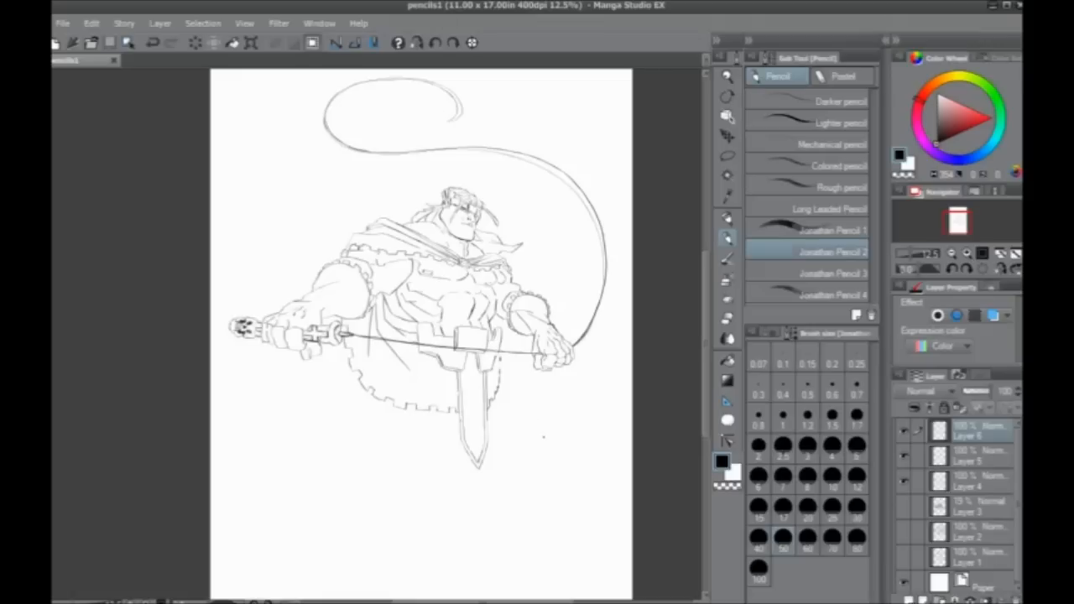
drag(392, 319, 408, 327)
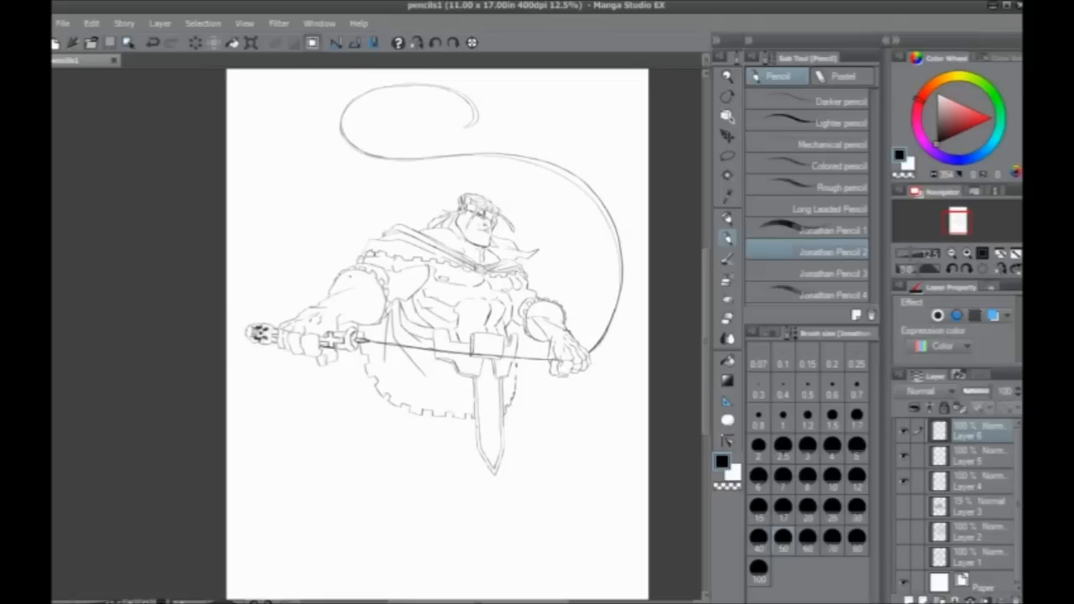
scroll(352, 281, up, 4)
key(Tab)
mouse_move(728, 268)
mouse_down()
mouse_move(350, 389)
mouse_move(213, 410)
mouse_up()
key(Tab)
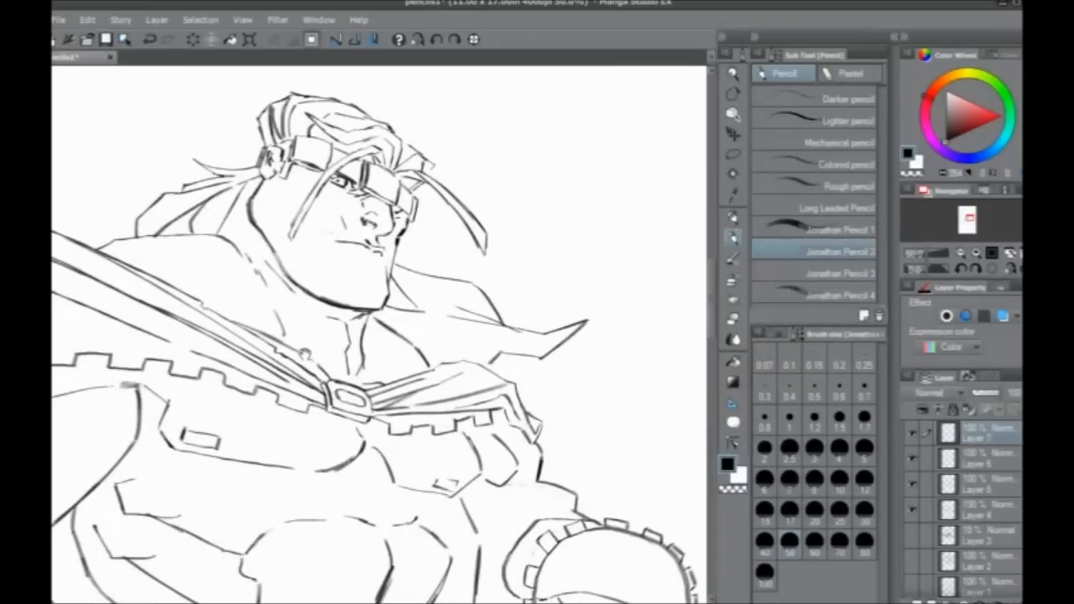
drag(305, 354, 468, 423)
scroll(350, 333, up, 1)
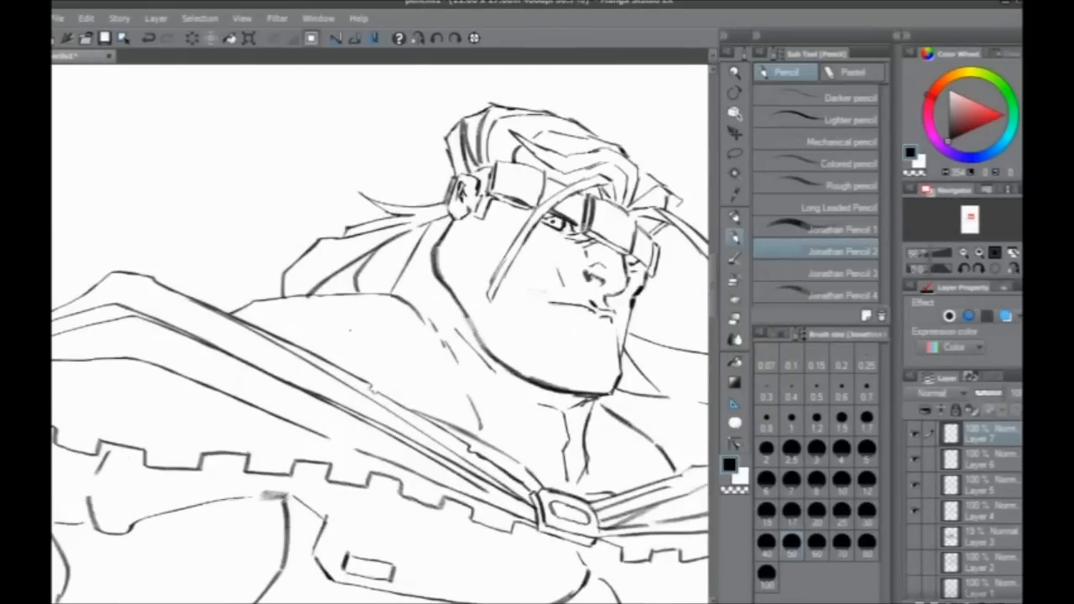
- Thicken the outer contour of the hair and the loose strand hanging in front of the face
key(Tab)
drag(350, 332, 271, 296)
drag(718, 207, 734, 191)
drag(729, 193, 718, 208)
mouse_move(744, 168)
mouse_down()
mouse_move(741, 177)
mouse_move(743, 163)
mouse_move(687, 118)
mouse_move(700, 137)
mouse_up()
mouse_move(700, 135)
mouse_down()
mouse_move(688, 176)
mouse_move(731, 187)
mouse_move(812, 288)
mouse_up()
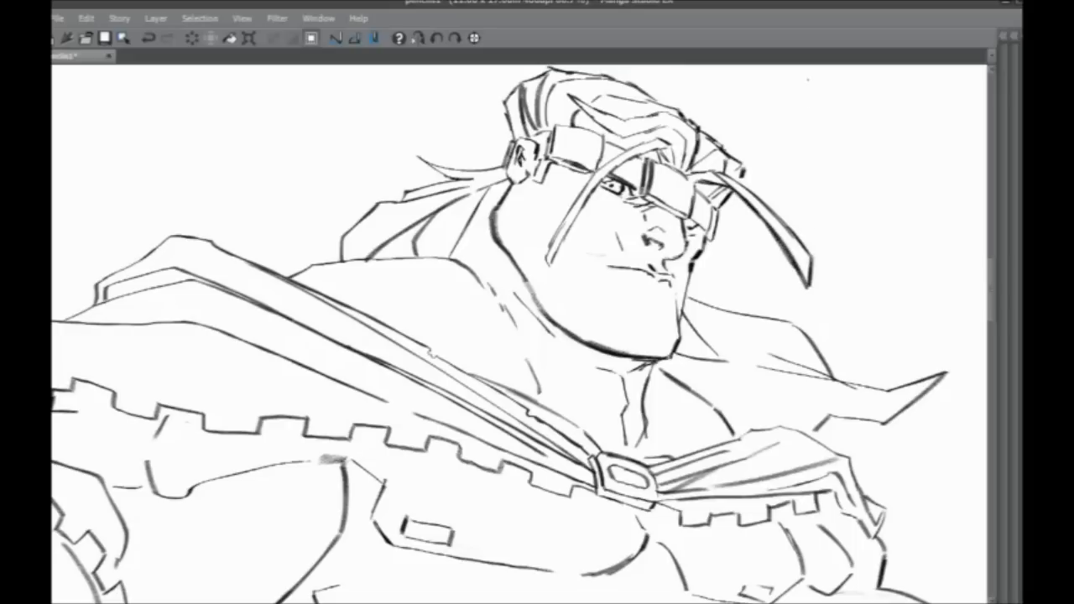
- Reinforce the headband's end, the far side of the face and the neck line below the chin with heavier strokes
drag(718, 211, 717, 238)
drag(721, 223, 682, 307)
drag(693, 272, 682, 316)
drag(642, 360, 650, 407)
mouse_move(653, 364)
mouse_down()
mouse_move(719, 411)
mouse_move(735, 436)
mouse_up()
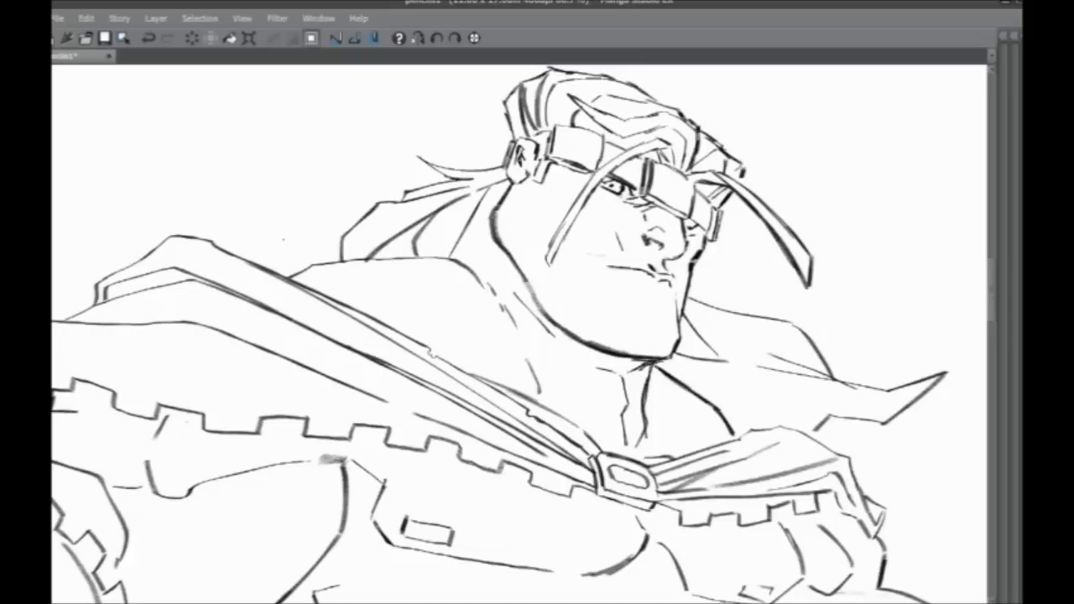
- Thicken the lines of the hair strands flowing behind the warrior's neck down to the shoulder
drag(338, 331, 553, 344)
drag(703, 201, 665, 268)
drag(594, 233, 504, 251)
mouse_move(544, 188)
mouse_down()
mouse_move(577, 209)
mouse_move(629, 197)
mouse_up()
drag(443, 272, 563, 238)
mouse_move(701, 197)
mouse_down()
mouse_move(614, 255)
mouse_move(657, 198)
mouse_move(626, 199)
mouse_move(594, 227)
mouse_move(586, 257)
mouse_up()
drag(660, 252, 669, 215)
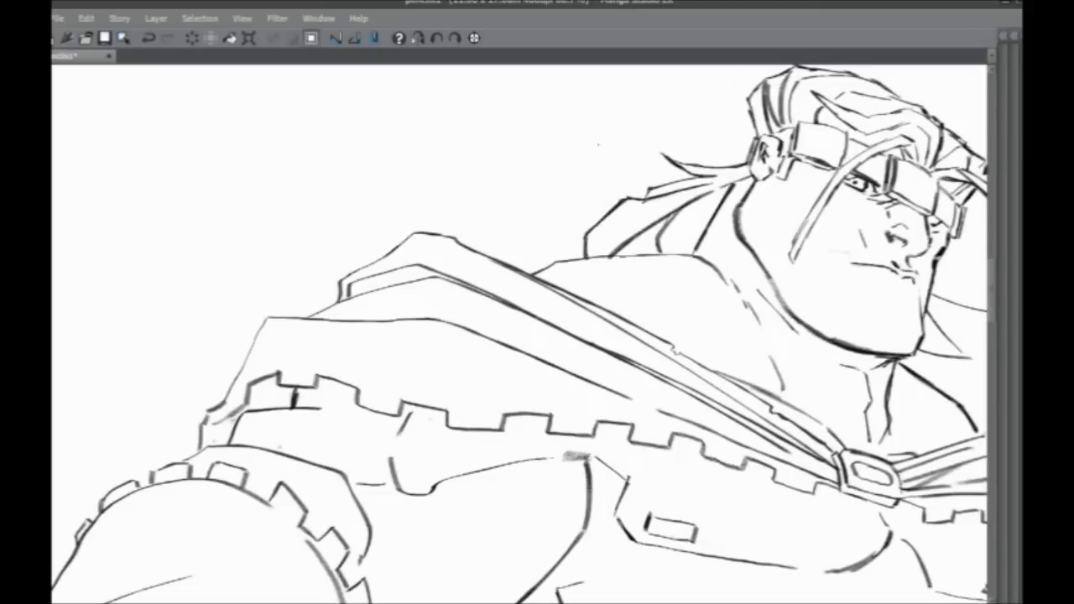
- Darken the shoulder line below the hair and the upper edge of the cloak's collar fold
drag(523, 245, 466, 232)
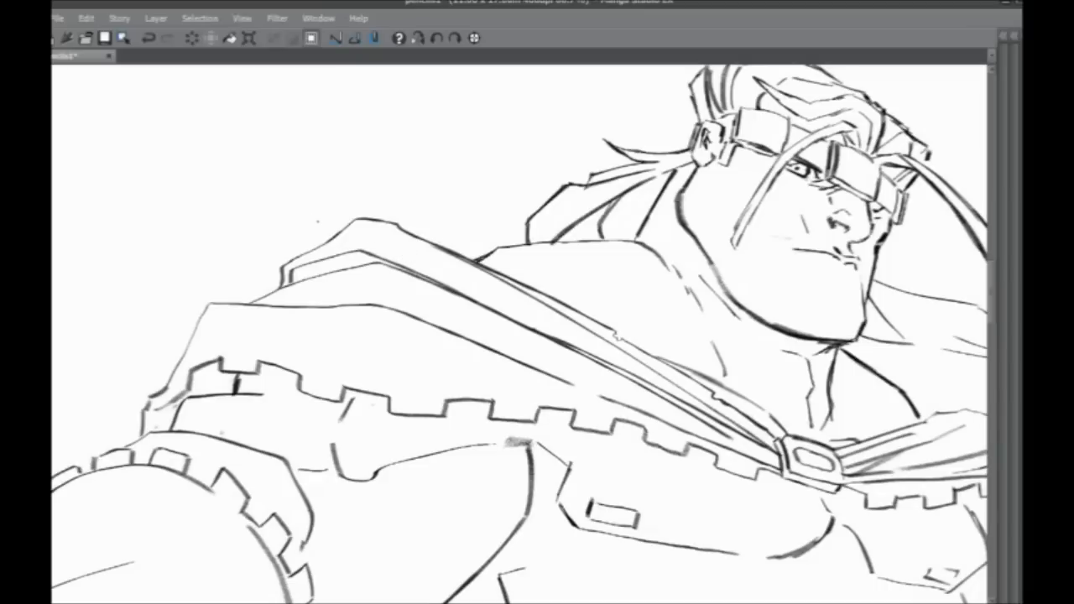
drag(409, 327, 375, 195)
mouse_move(463, 191)
mouse_down()
mouse_move(563, 256)
mouse_move(579, 289)
mouse_up()
mouse_move(430, 228)
mouse_down()
mouse_move(510, 371)
mouse_move(526, 344)
mouse_move(469, 219)
mouse_up()
mouse_move(492, 261)
mouse_down()
mouse_move(463, 217)
mouse_move(445, 216)
mouse_up()
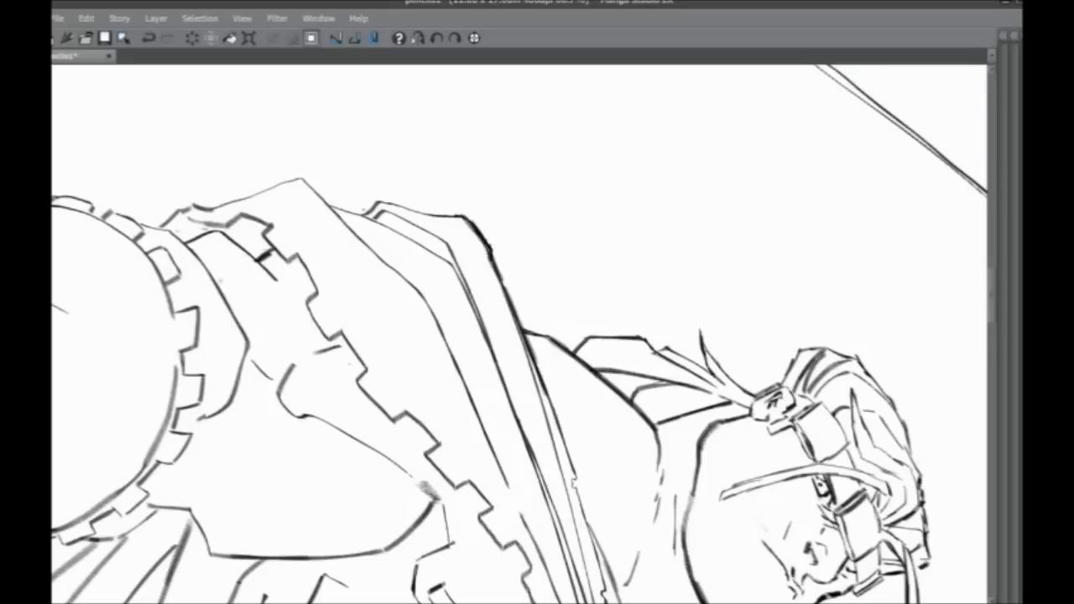
- Thicken the outer contour and overlapping fold lines of the cloak draped over the shoulder
mouse_move(359, 215)
mouse_down()
mouse_move(391, 202)
mouse_move(461, 217)
mouse_move(410, 208)
mouse_up()
drag(302, 192, 444, 209)
drag(354, 226, 440, 196)
mouse_move(354, 227)
mouse_down()
mouse_move(441, 196)
mouse_move(548, 301)
mouse_up()
drag(445, 195, 465, 214)
drag(527, 245, 571, 265)
mouse_move(493, 230)
mouse_down()
mouse_move(601, 289)
mouse_move(564, 312)
mouse_move(641, 389)
mouse_up()
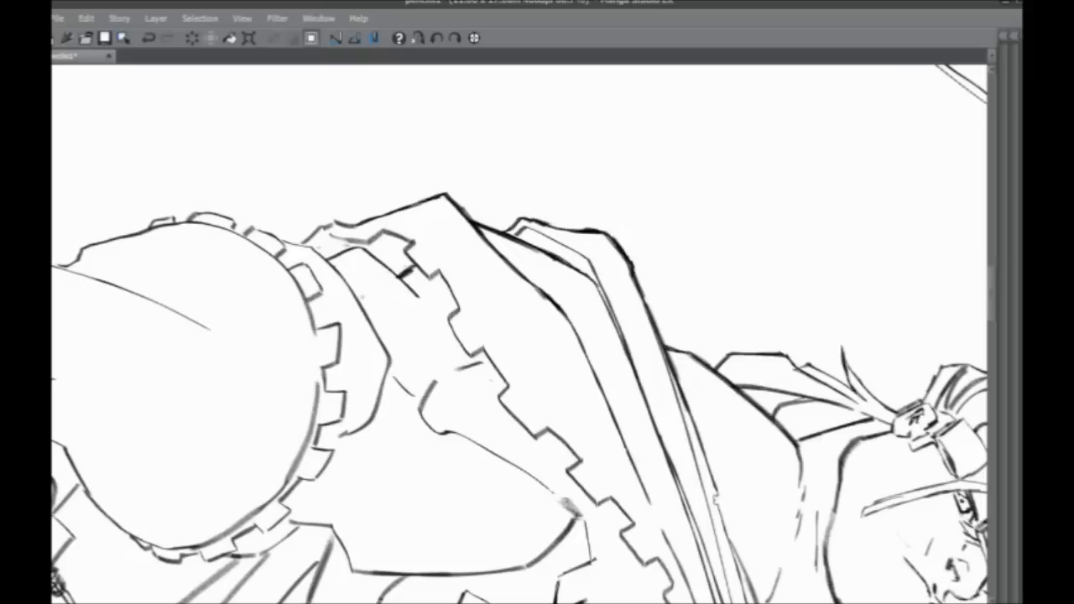
click(474, 39)
- Reinforce the cloak's lower corner, the outer notches of the armband and the adjoining outer arm contour
drag(326, 337, 417, 266)
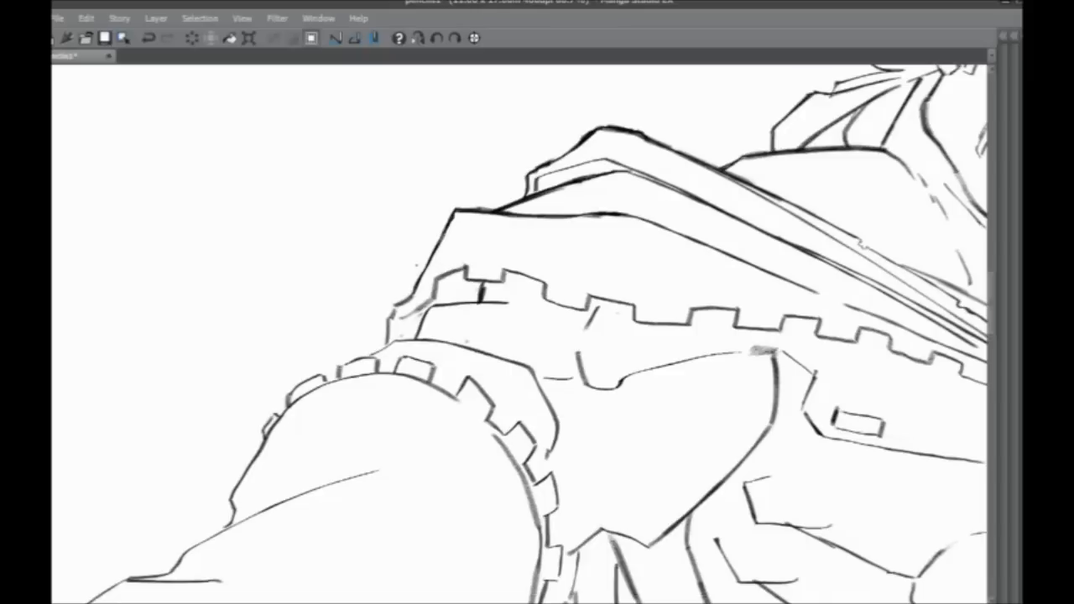
drag(383, 330, 538, 216)
mouse_move(575, 171)
mouse_down()
mouse_move(545, 235)
mouse_move(560, 169)
mouse_move(579, 151)
mouse_up()
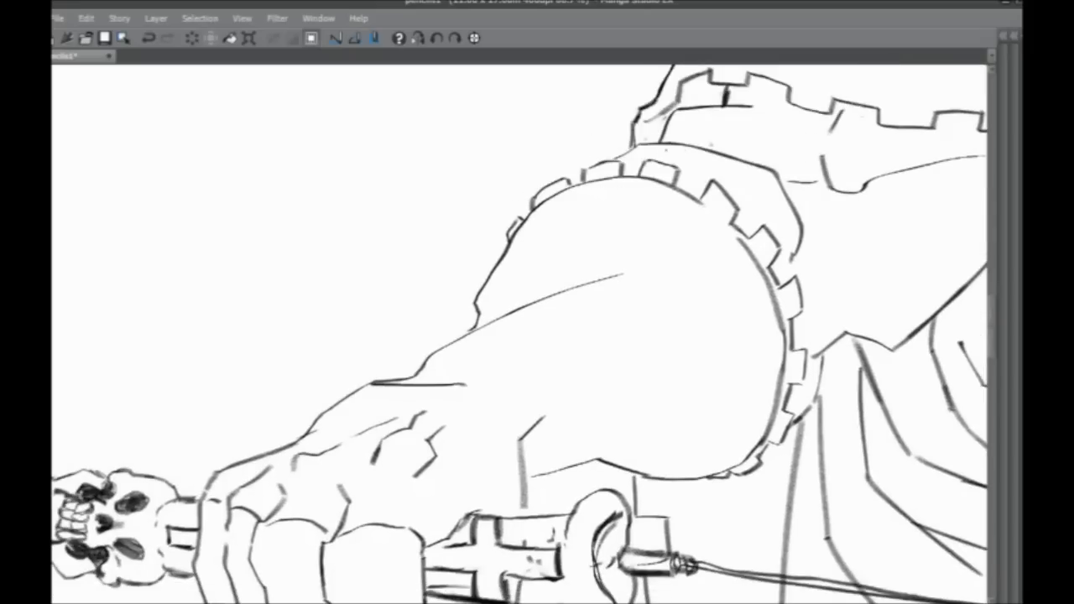
mouse_move(716, 149)
mouse_down()
mouse_move(629, 146)
mouse_move(530, 206)
mouse_up()
drag(510, 223, 495, 238)
drag(537, 336, 566, 288)
drag(569, 156, 538, 194)
drag(537, 335, 587, 285)
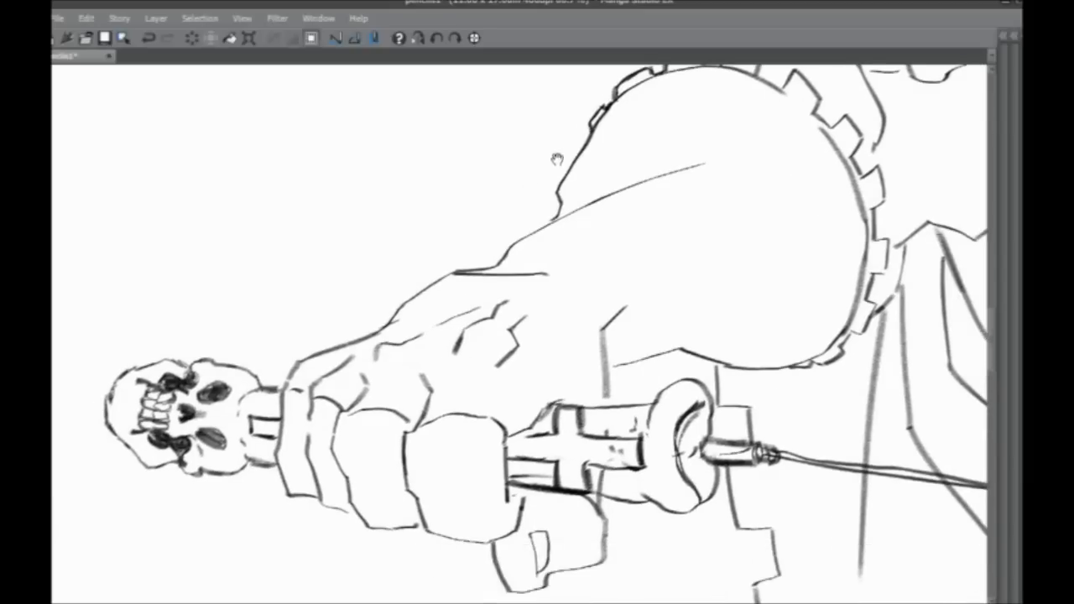
- Thicken the upper contour of the forearm down to the wrist crease of the hand holding the whip handle
drag(590, 134, 542, 235)
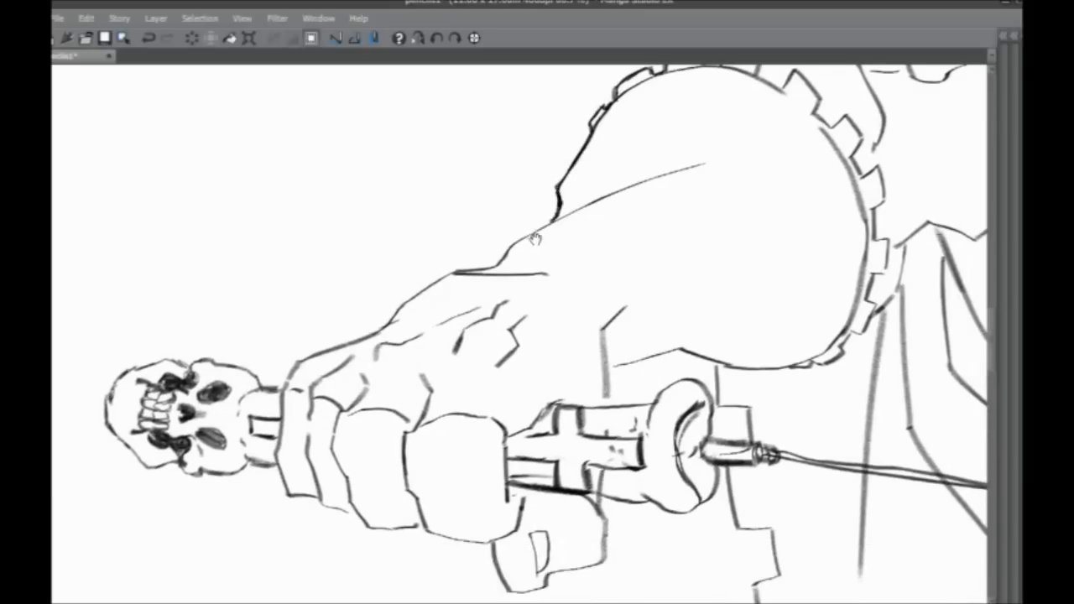
drag(537, 336, 594, 302)
mouse_move(684, 156)
mouse_down()
mouse_move(562, 215)
mouse_move(550, 234)
mouse_up()
drag(537, 336, 617, 308)
mouse_move(606, 210)
mouse_down()
mouse_move(689, 209)
mouse_move(606, 209)
mouse_up()
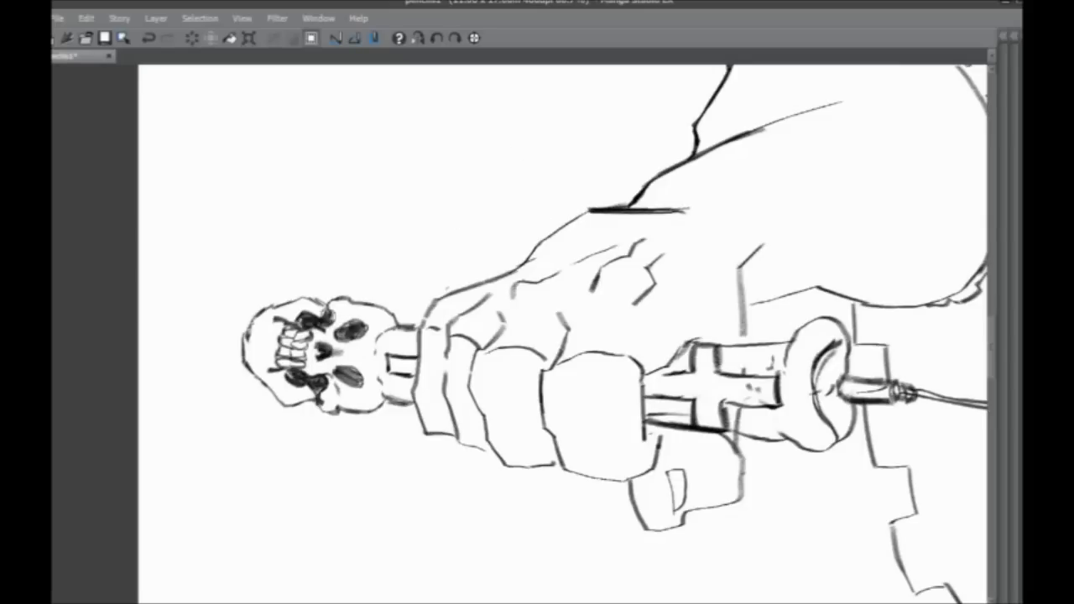
- Thicken the outline of the back of the gripping hand and the edges separating its fingers
drag(443, 304, 602, 278)
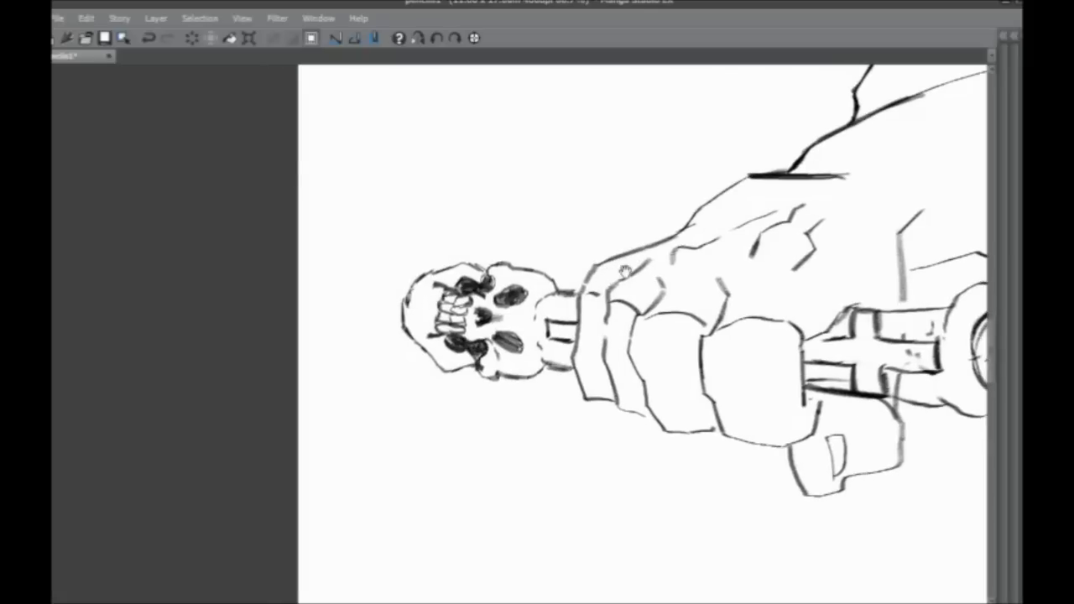
mouse_move(748, 177)
mouse_down()
mouse_move(672, 239)
mouse_move(596, 264)
mouse_move(578, 298)
mouse_move(575, 348)
mouse_up()
drag(579, 295, 582, 396)
mouse_move(574, 354)
mouse_down()
mouse_move(589, 400)
mouse_move(616, 403)
mouse_up()
drag(604, 351, 617, 408)
mouse_move(617, 406)
mouse_down()
mouse_move(649, 416)
mouse_move(503, 323)
mouse_move(504, 335)
mouse_up()
drag(504, 279, 519, 308)
mouse_move(500, 251)
mouse_down()
mouse_move(539, 356)
mouse_move(595, 352)
mouse_up()
mouse_move(577, 263)
mouse_down()
mouse_move(578, 319)
mouse_move(589, 328)
mouse_up()
drag(577, 282, 594, 354)
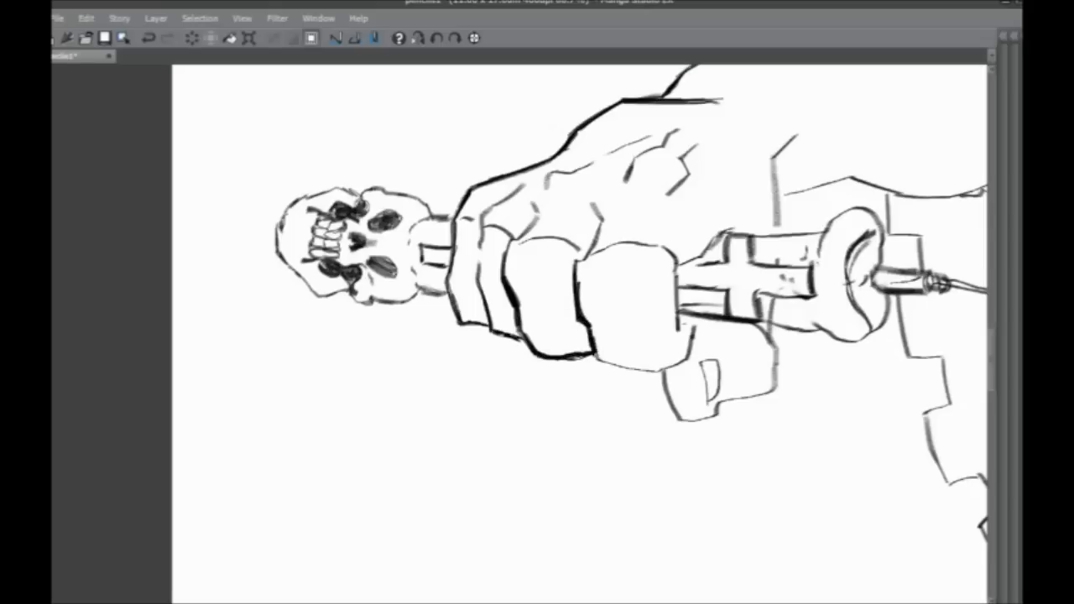
- Darken the underside of the index finger and the knuckle line above its gap with the middle finger
drag(555, 307, 482, 252)
mouse_move(623, 267)
mouse_down()
mouse_move(614, 306)
mouse_move(519, 300)
mouse_move(572, 317)
mouse_move(611, 308)
mouse_move(604, 220)
mouse_up()
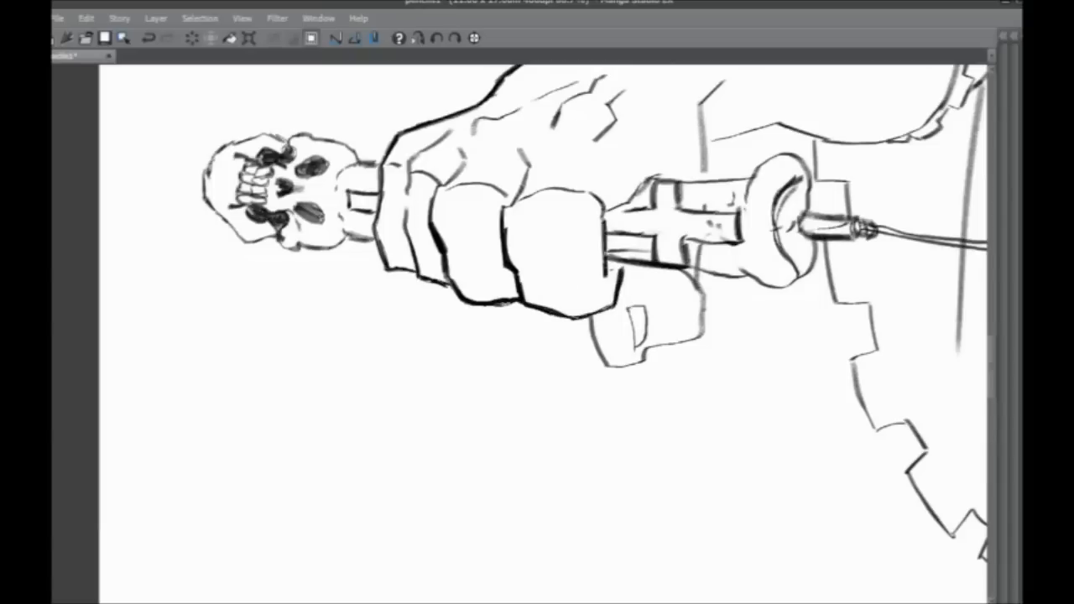
drag(381, 265, 421, 372)
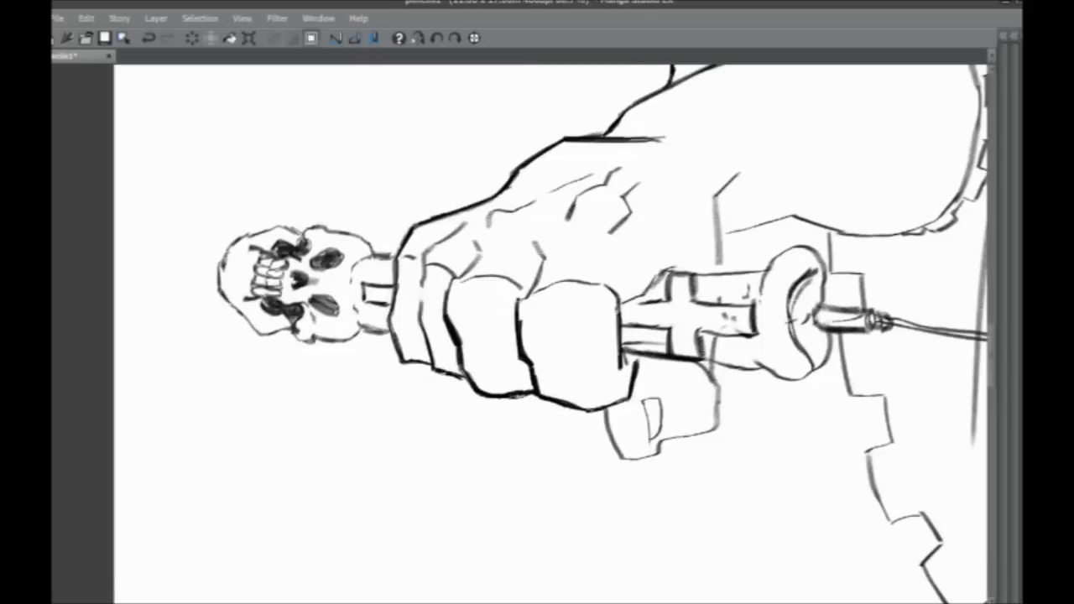
drag(543, 264, 529, 291)
- Check the layers' visibility and erase the thumb line that crosses the whip handle on Layer 4
key(Tab)
click(926, 464)
click(916, 462)
click(916, 462)
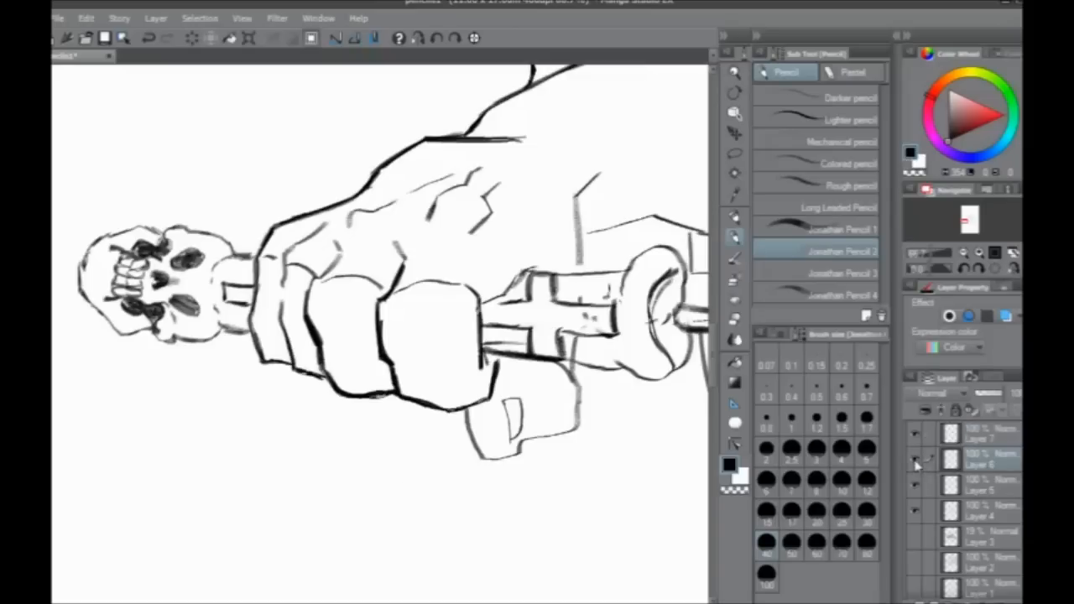
click(915, 510)
click(915, 510)
click(937, 510)
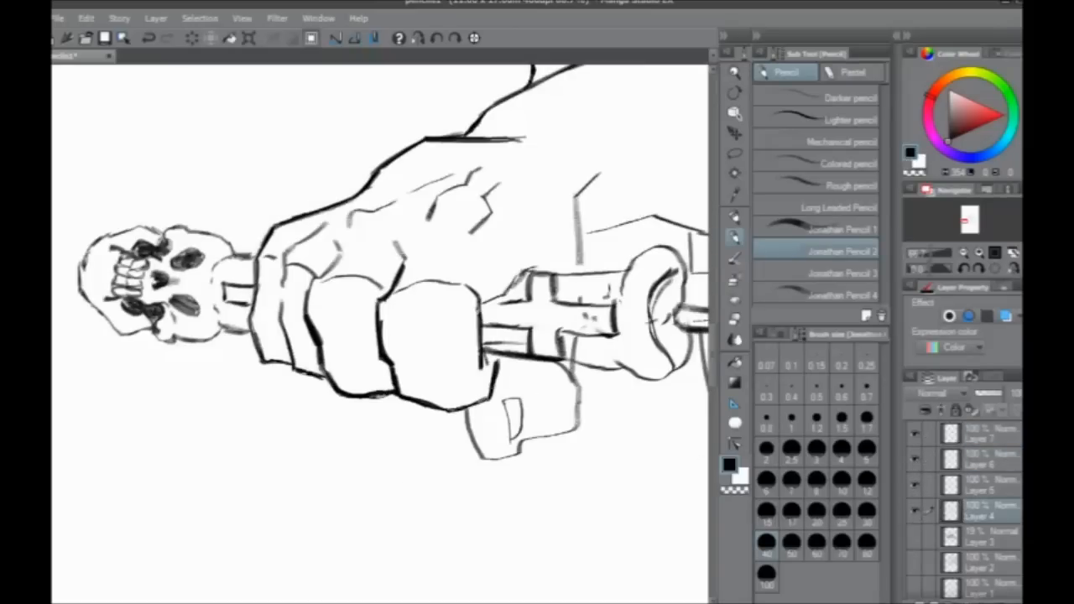
drag(432, 382, 291, 377)
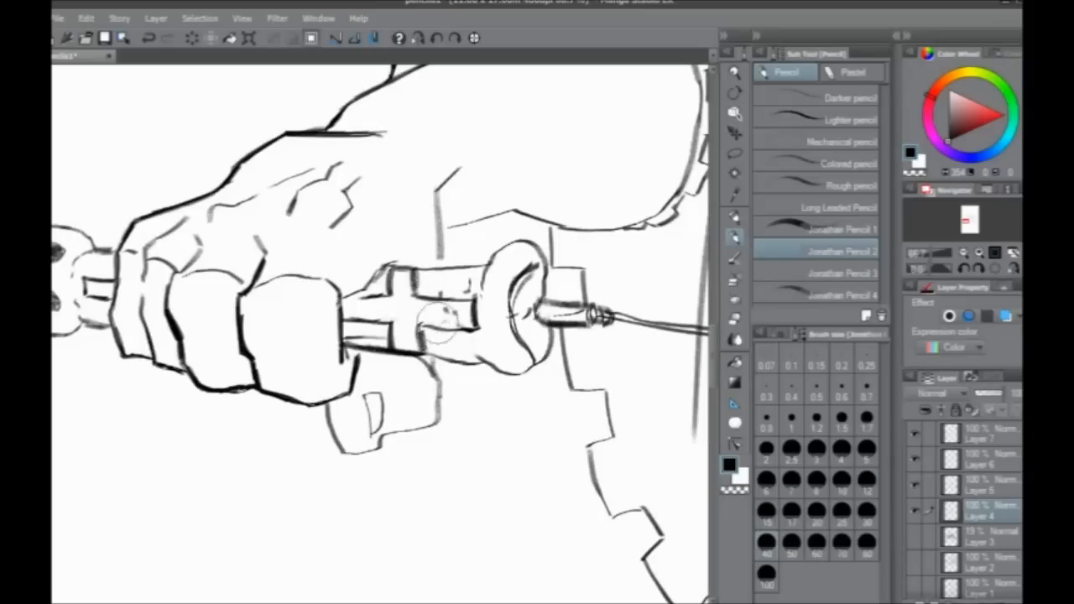
- Return to Layer 7 and thicken the outline of the thumb below the whip handle
click(977, 433)
click(917, 432)
click(917, 433)
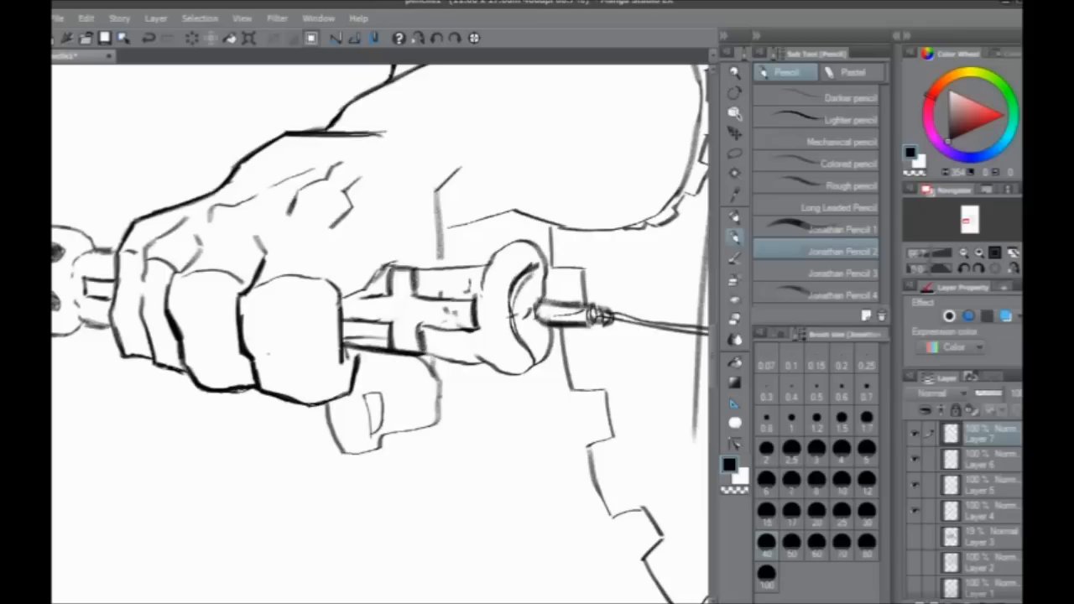
drag(369, 369, 399, 294)
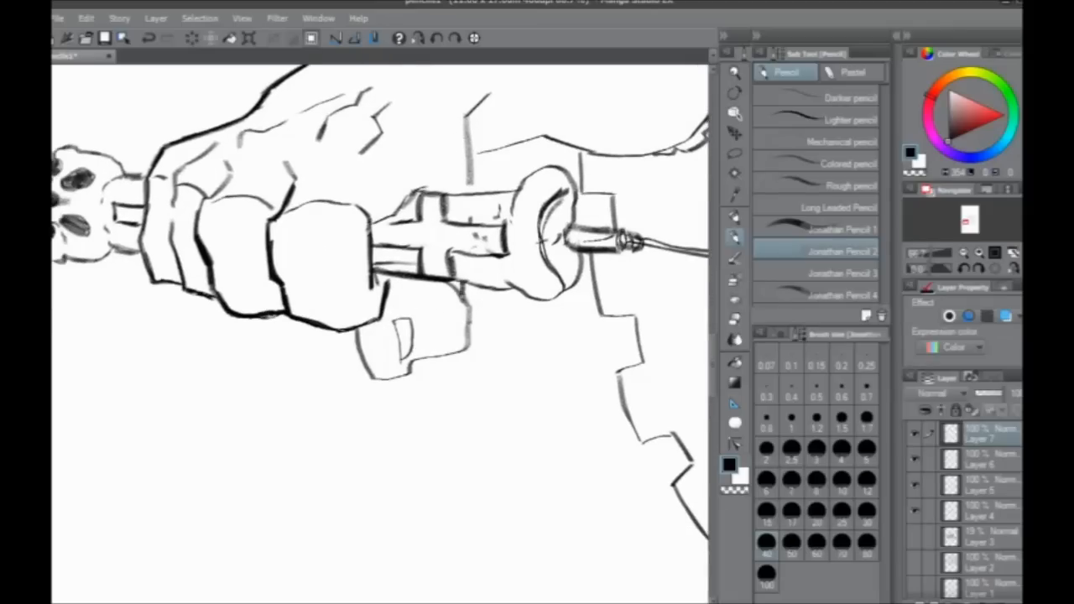
mouse_move(467, 306)
mouse_down()
mouse_move(468, 351)
mouse_move(422, 359)
mouse_move(356, 337)
mouse_move(354, 325)
mouse_move(412, 348)
mouse_up()
drag(416, 318, 413, 342)
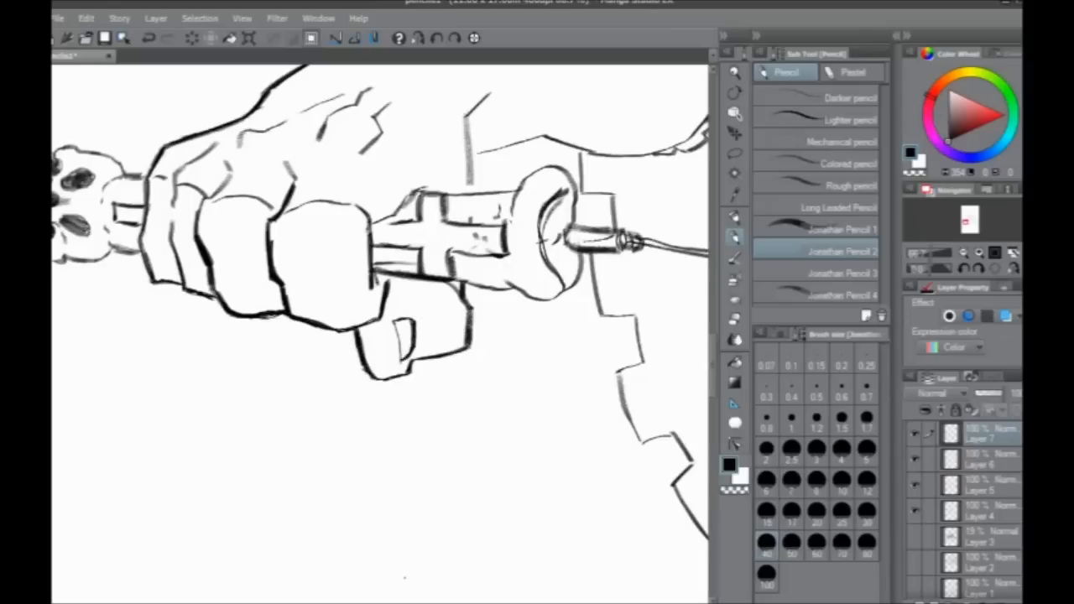
- Reinforce the vertical wrist line above the whip handle and the adjoining lower forearm edge
scroll(378, 335, up, 3)
drag(457, 248, 459, 322)
drag(460, 270, 461, 322)
drag(457, 248, 459, 272)
drag(373, 305, 312, 280)
mouse_move(414, 257)
mouse_down()
mouse_move(471, 241)
mouse_move(456, 244)
mouse_up()
- Thicken the outer contour of the skull pommel and its connection to the whip handle
drag(291, 412, 602, 329)
drag(314, 313, 411, 308)
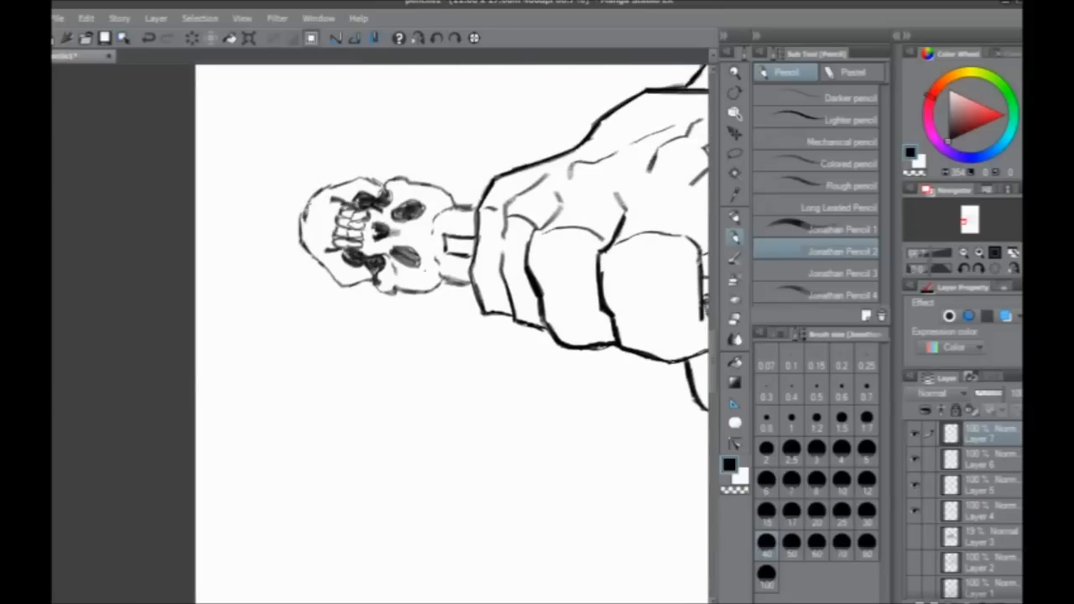
mouse_move(440, 287)
mouse_down()
mouse_move(408, 295)
mouse_move(346, 286)
mouse_move(302, 244)
mouse_move(323, 191)
mouse_move(377, 178)
mouse_move(456, 206)
mouse_up()
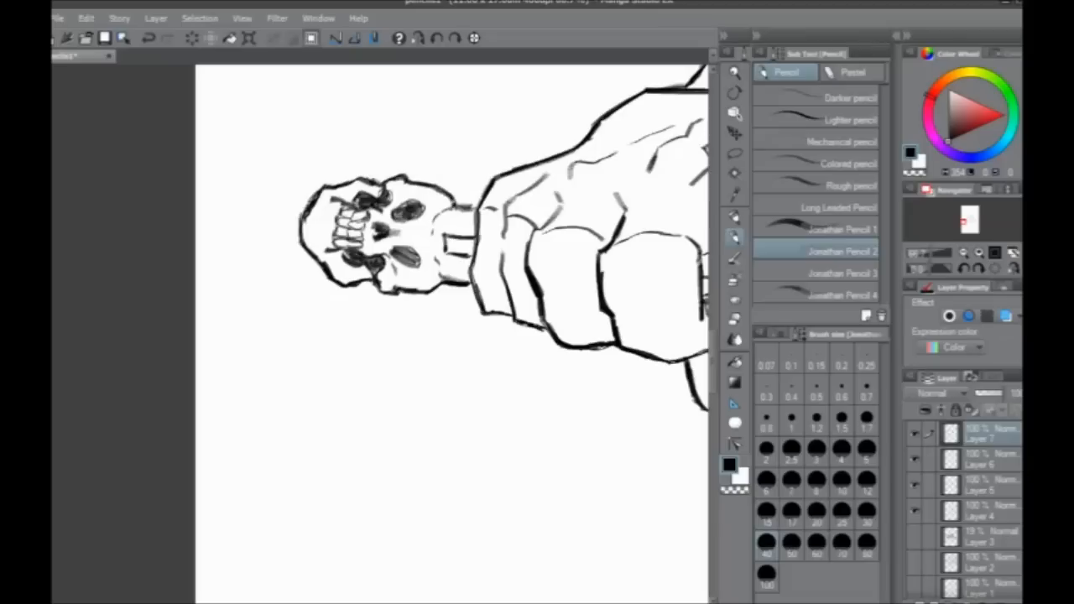
- Thicken the outer edges of the whip handle and the rounded guard at its end
drag(407, 351, 321, 369)
drag(576, 357, 360, 333)
mouse_move(489, 255)
mouse_down()
mouse_move(329, 292)
mouse_move(615, 305)
mouse_up()
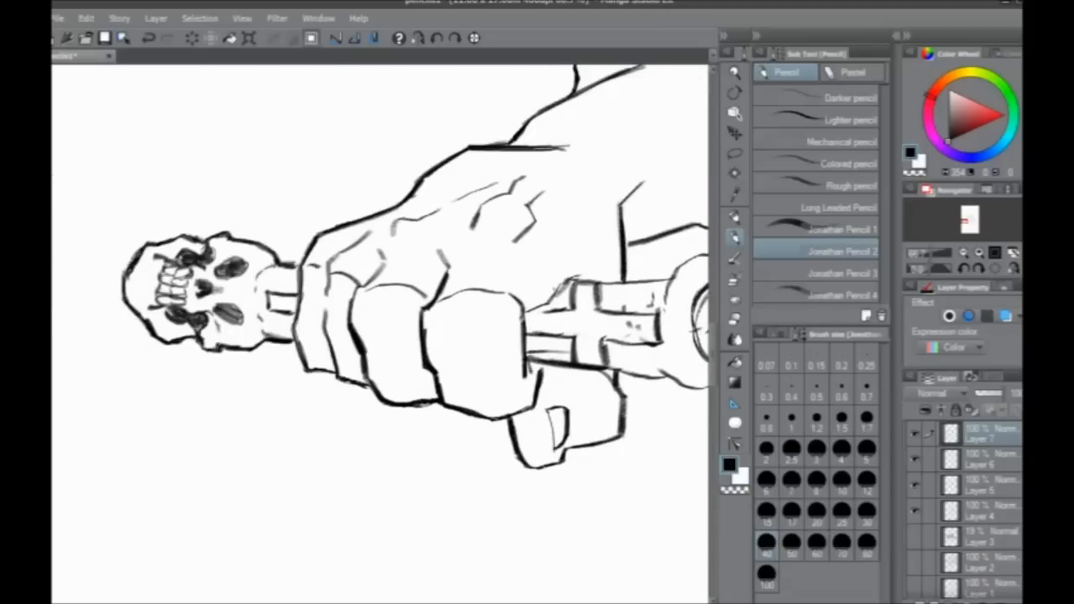
drag(544, 352, 302, 342)
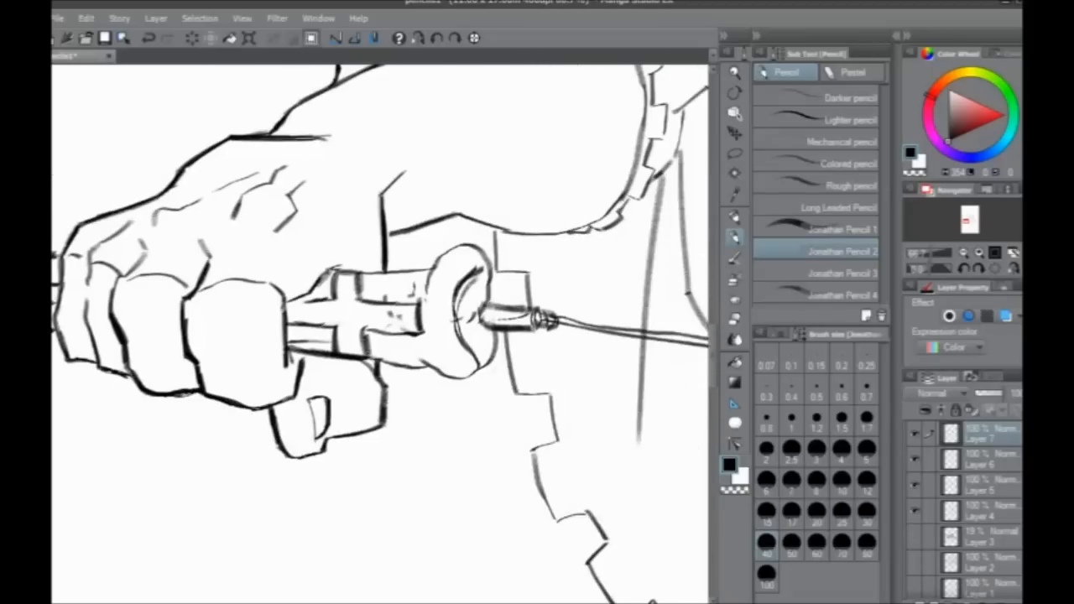
drag(351, 274, 429, 274)
mouse_move(371, 358)
mouse_down()
mouse_move(427, 369)
mouse_move(495, 332)
mouse_move(468, 246)
mouse_up()
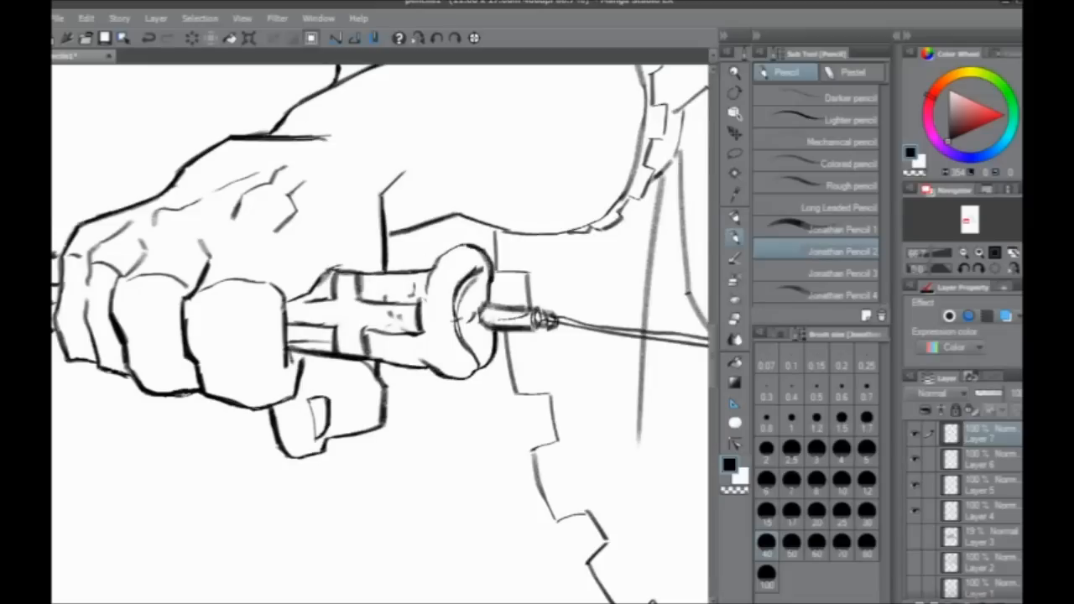
drag(459, 296, 454, 311)
- Rotate the canvas and thicken the underside contour of the forearm from the wrist to the armband
drag(469, 319, 293, 272)
drag(420, 121, 535, 254)
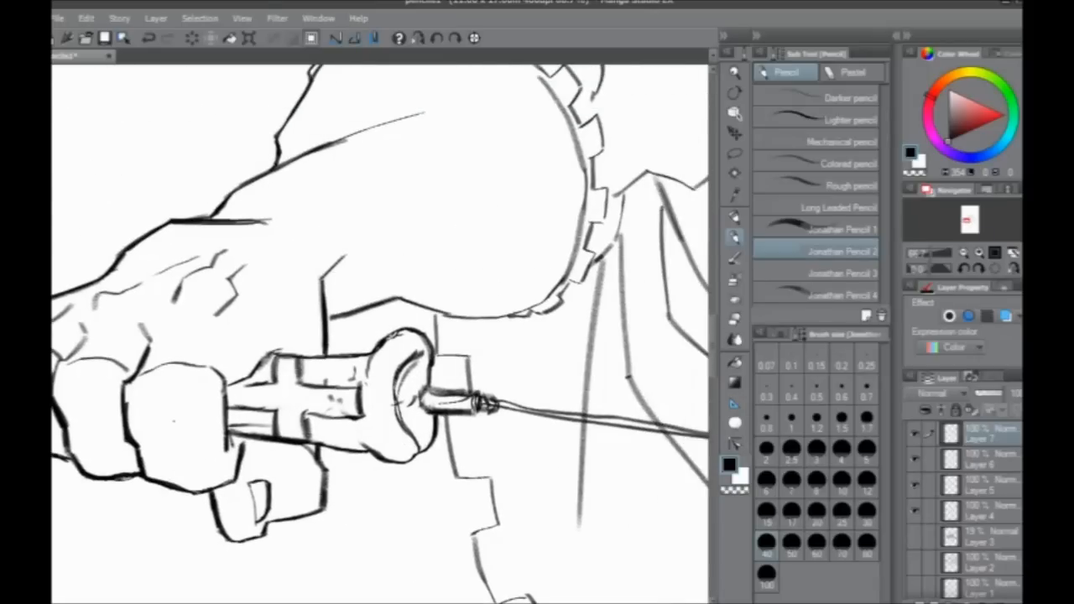
key(r)
mouse_move(293, 199)
mouse_down()
mouse_move(316, 425)
mouse_move(479, 442)
mouse_up()
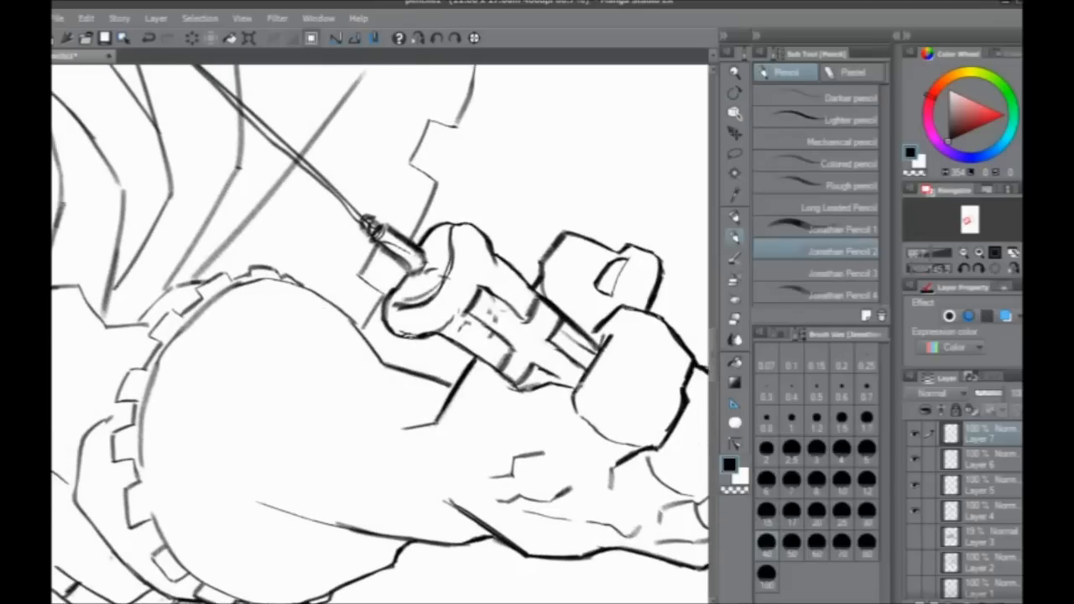
mouse_move(300, 286)
mouse_down()
mouse_move(382, 359)
mouse_move(421, 375)
mouse_move(479, 369)
mouse_up()
drag(362, 296, 386, 308)
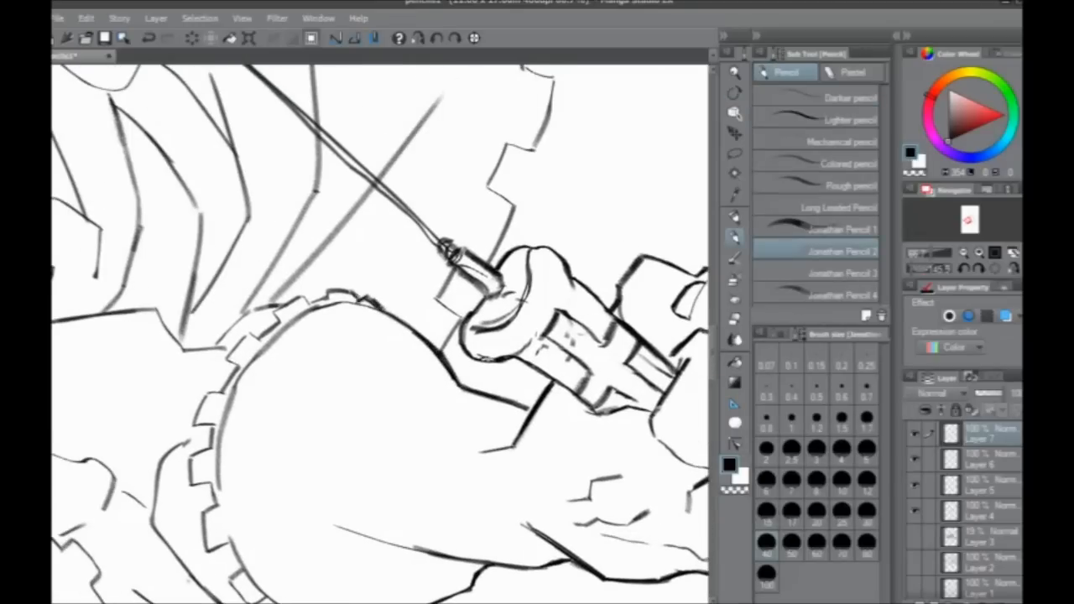
drag(252, 386, 348, 301)
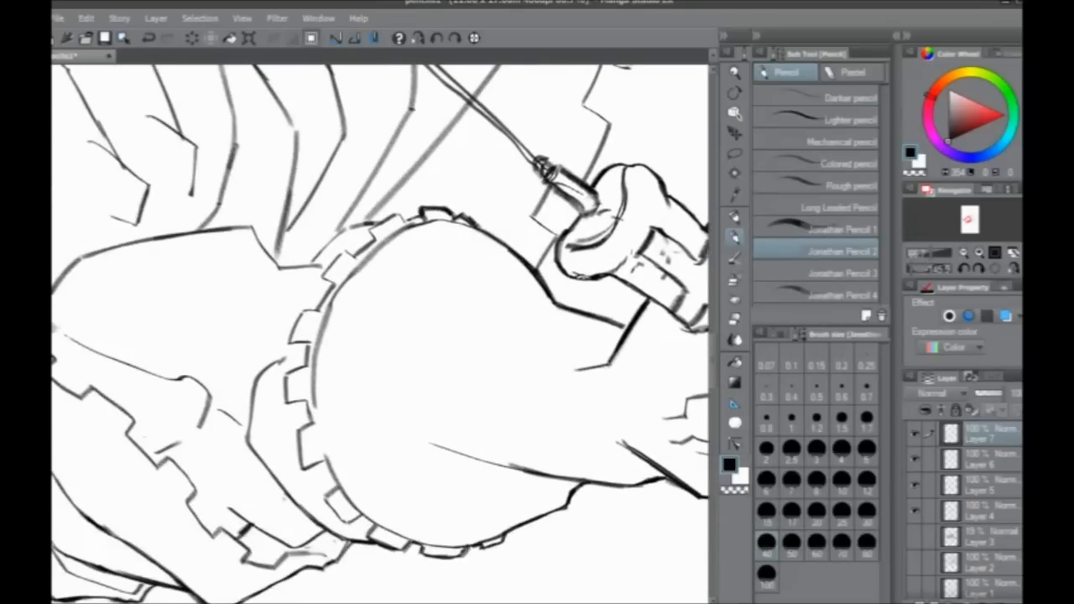
- Thicken the square notches of the armband around the upper arm and the sleeve line beside them
drag(345, 245, 442, 239)
mouse_move(499, 208)
mouse_down()
mouse_move(453, 249)
mouse_move(480, 199)
mouse_move(453, 221)
mouse_move(463, 225)
mouse_up()
drag(462, 225, 486, 178)
mouse_move(488, 180)
mouse_down()
mouse_move(444, 237)
mouse_move(460, 258)
mouse_up()
mouse_move(444, 286)
mouse_down()
mouse_move(393, 193)
mouse_move(395, 225)
mouse_move(413, 225)
mouse_up()
drag(397, 260, 343, 198)
drag(357, 160, 364, 182)
mouse_move(364, 180)
mouse_down()
mouse_move(348, 188)
mouse_move(360, 229)
mouse_move(377, 215)
mouse_move(386, 232)
mouse_move(375, 242)
mouse_up()
drag(376, 242, 451, 298)
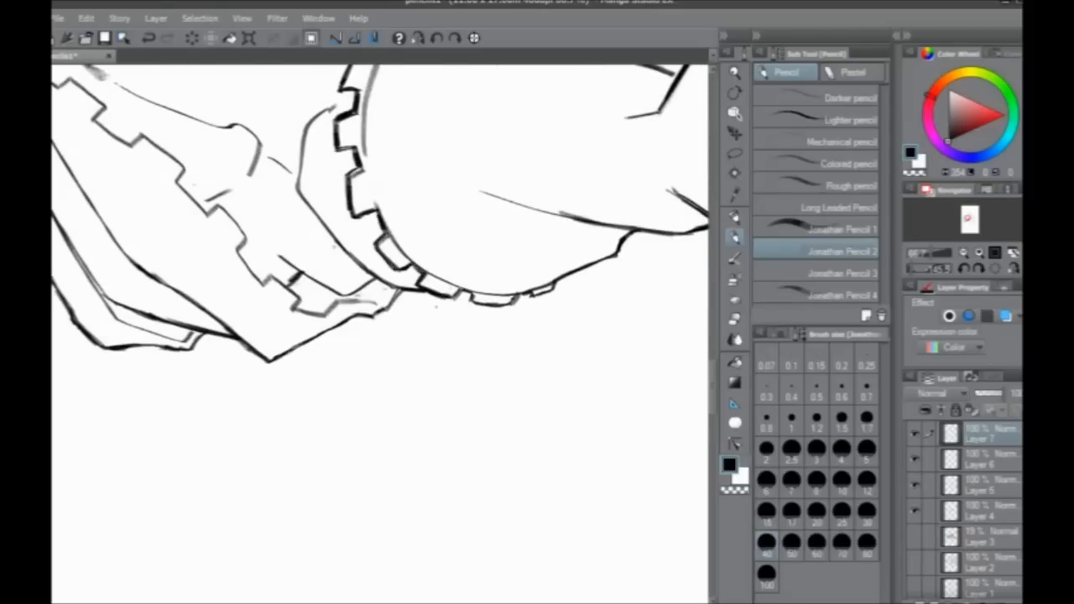
- Reset the canvas rotation and thicken the lower contour of the chest muscle beside the notched armband
drag(288, 213, 388, 332)
click(472, 39)
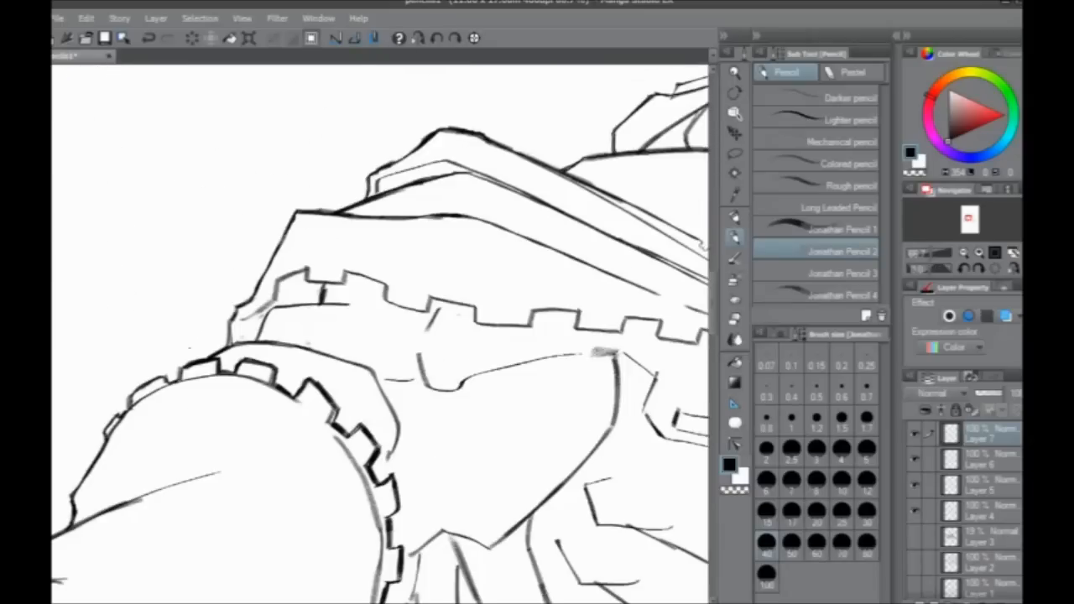
drag(342, 383, 401, 266)
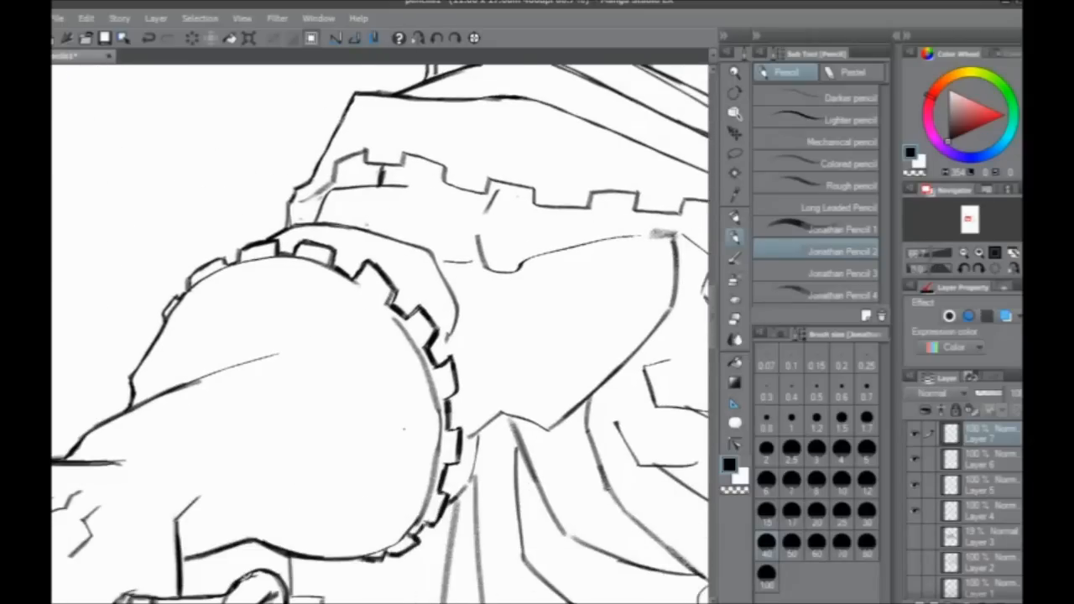
drag(463, 409, 540, 281)
mouse_move(527, 373)
mouse_down()
mouse_move(545, 356)
mouse_move(554, 307)
mouse_move(578, 286)
mouse_up()
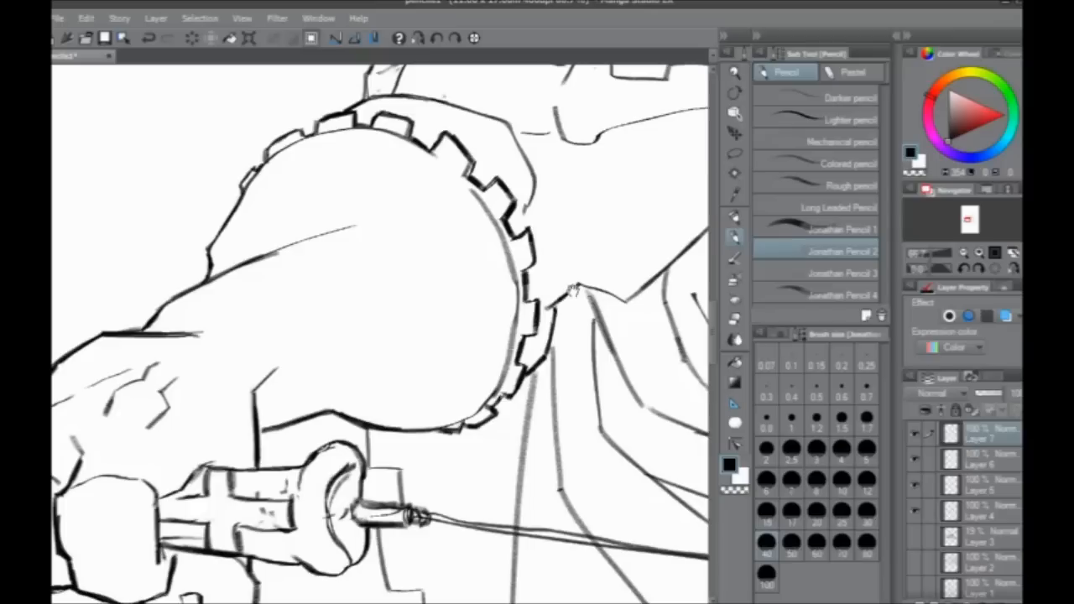
drag(696, 214, 569, 207)
mouse_move(625, 116)
mouse_down()
mouse_move(622, 176)
mouse_move(567, 241)
mouse_up()
mouse_move(617, 186)
mouse_down()
mouse_move(500, 294)
mouse_move(449, 280)
mouse_move(460, 282)
mouse_up()
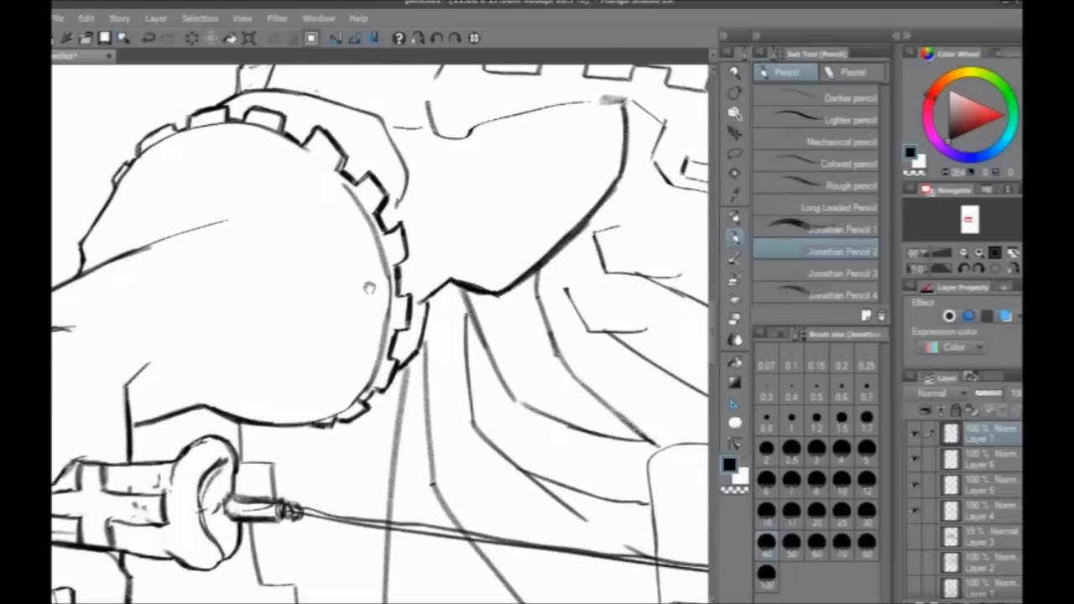
drag(375, 274, 454, 248)
drag(527, 255, 497, 280)
- Thicken the square-notched trim running across the chest from the shoulder toward the clasp
drag(391, 264, 335, 444)
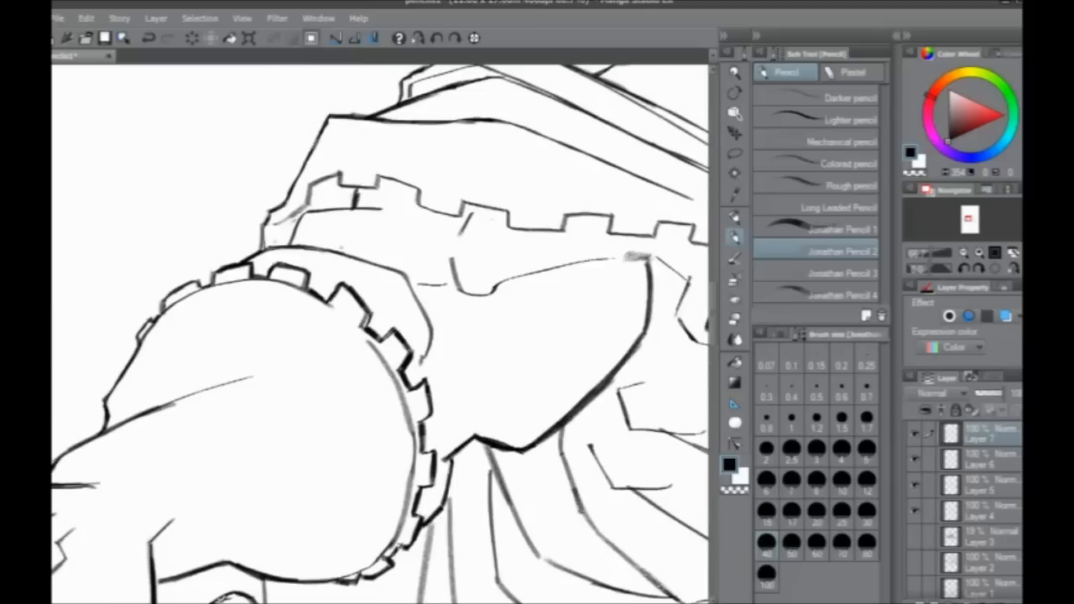
drag(297, 298, 421, 346)
mouse_move(453, 165)
mouse_down()
mouse_move(401, 256)
mouse_move(281, 233)
mouse_up()
mouse_move(406, 309)
mouse_down()
mouse_move(317, 289)
mouse_move(284, 296)
mouse_move(331, 256)
mouse_up()
drag(397, 247, 349, 254)
mouse_move(366, 213)
mouse_down()
mouse_move(445, 231)
mouse_move(457, 251)
mouse_move(490, 247)
mouse_move(291, 242)
mouse_move(332, 233)
mouse_move(407, 258)
mouse_move(454, 247)
mouse_move(495, 261)
mouse_move(501, 249)
mouse_move(349, 214)
mouse_up()
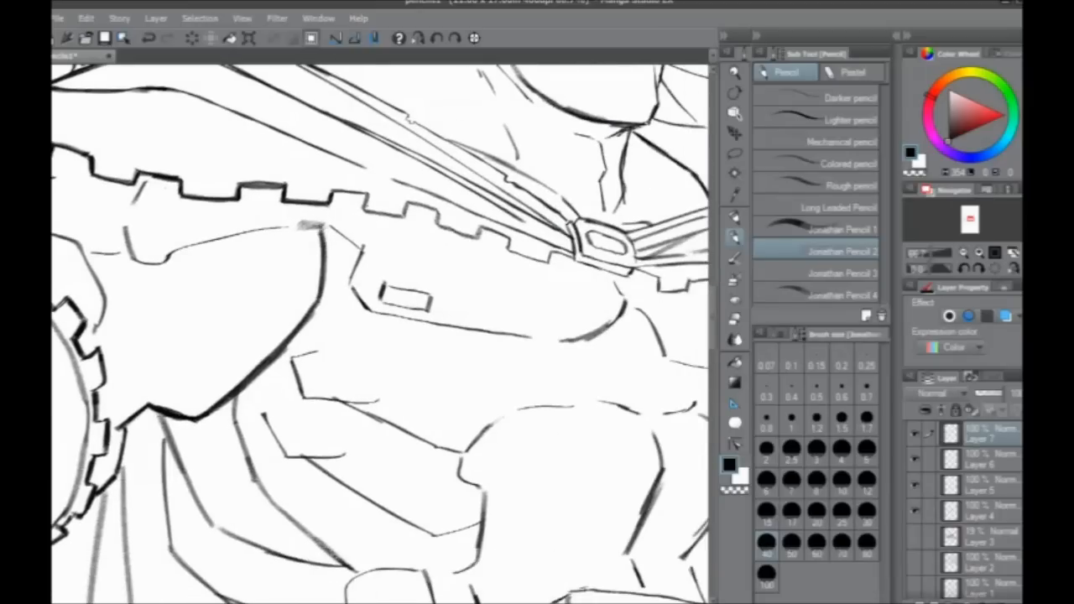
drag(370, 279, 313, 264)
mouse_move(444, 217)
mouse_down()
mouse_move(476, 243)
mouse_move(569, 260)
mouse_move(577, 227)
mouse_up()
- Thicken the lower contour of the central chest shape around the small rectangular detail
drag(335, 335, 398, 270)
mouse_move(529, 253)
mouse_down()
mouse_move(378, 223)
mouse_move(357, 199)
mouse_move(419, 236)
mouse_move(486, 248)
mouse_up()
mouse_move(367, 167)
mouse_down()
mouse_move(356, 198)
mouse_move(367, 168)
mouse_up()
drag(367, 168, 337, 145)
- Thicken the curved side contours of the torso that sweep from beneath the armpit down to the belt
drag(260, 348, 533, 350)
mouse_move(436, 362)
mouse_down()
mouse_move(339, 211)
mouse_move(267, 200)
mouse_up()
drag(398, 314, 424, 352)
drag(426, 276, 495, 332)
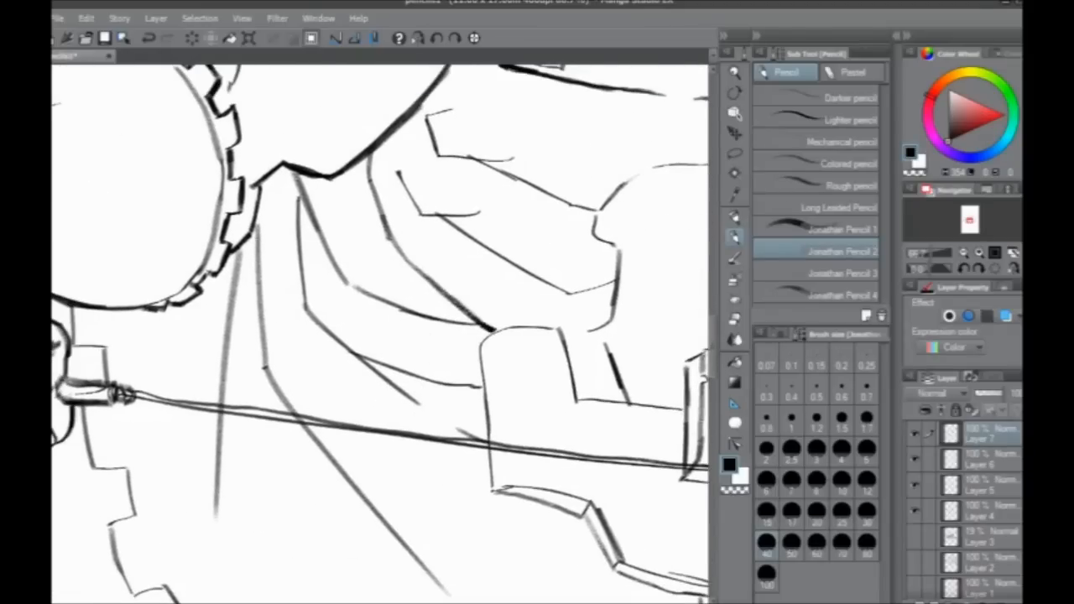
drag(374, 195, 369, 155)
mouse_move(294, 172)
mouse_down()
mouse_move(345, 283)
mouse_move(345, 273)
mouse_move(483, 324)
mouse_move(373, 296)
mouse_move(473, 322)
mouse_up()
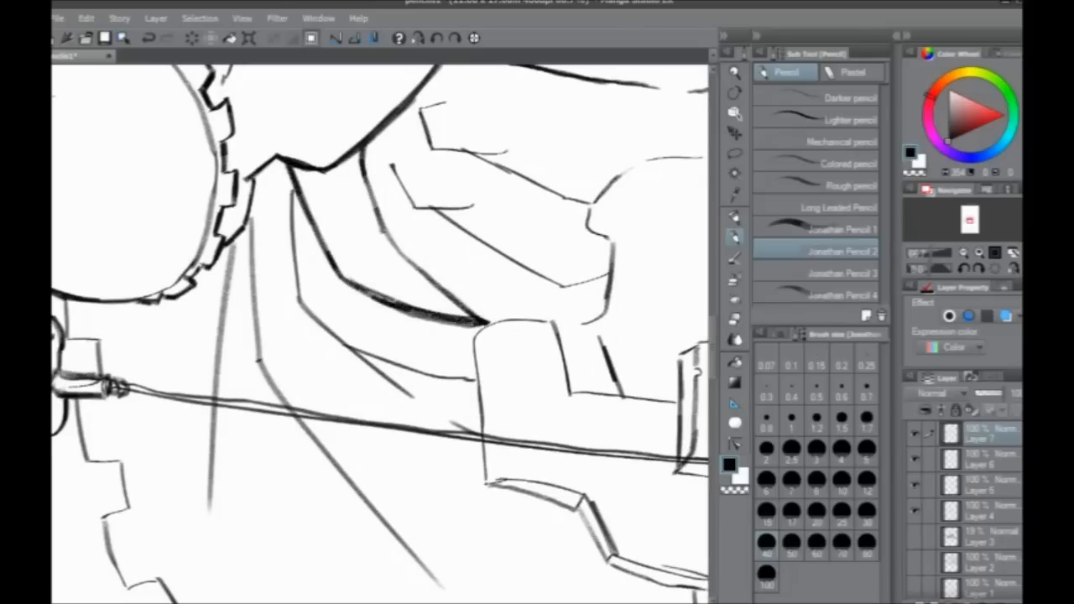
- Thicken the outer edges of the belt's side plates and the large rectangular buckle
mouse_move(464, 395)
mouse_down()
mouse_move(416, 352)
mouse_move(401, 256)
mouse_move(343, 297)
mouse_up()
drag(447, 290, 432, 233)
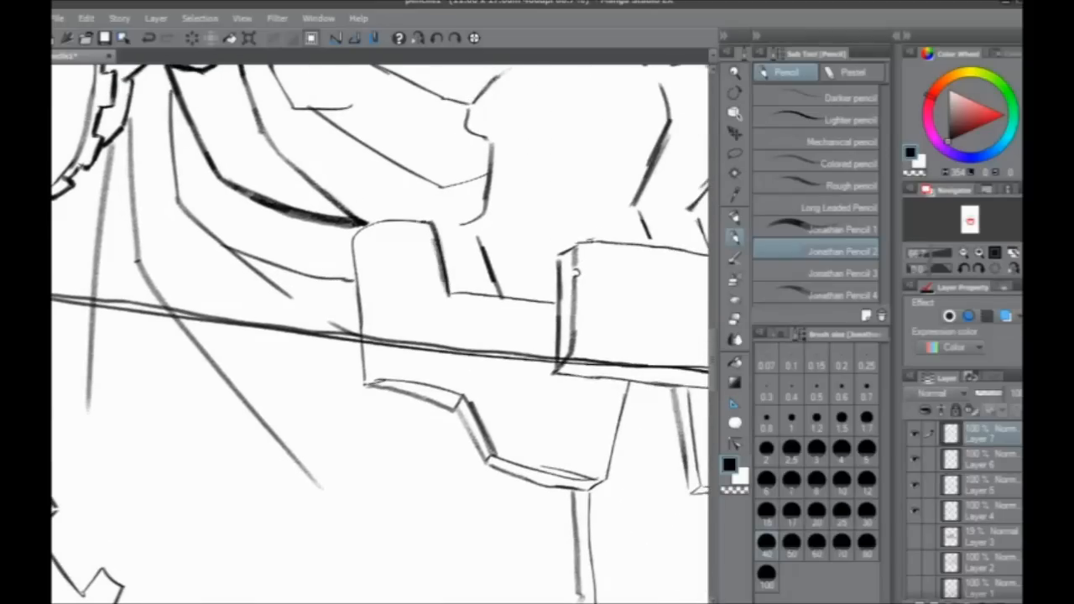
mouse_move(354, 238)
mouse_down()
mouse_move(362, 351)
mouse_move(377, 377)
mouse_move(257, 203)
mouse_move(339, 252)
mouse_move(383, 310)
mouse_move(484, 322)
mouse_move(509, 231)
mouse_move(310, 243)
mouse_move(411, 248)
mouse_up()
mouse_move(309, 237)
mouse_down()
mouse_move(429, 249)
mouse_move(407, 349)
mouse_up()
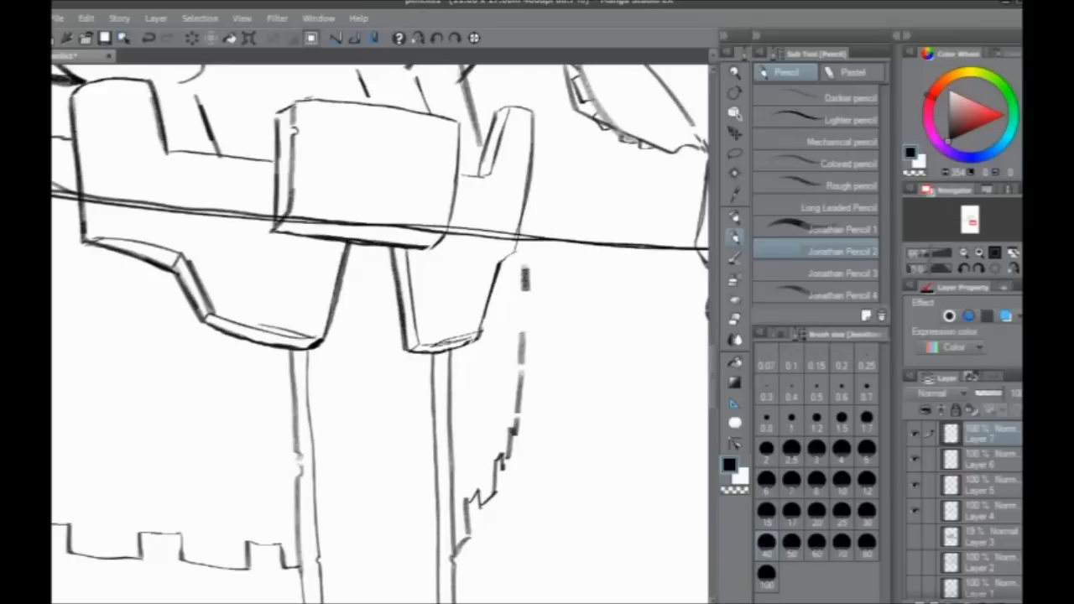
mouse_move(477, 340)
mouse_down()
mouse_move(522, 229)
mouse_move(532, 119)
mouse_up()
mouse_move(461, 126)
mouse_down()
mouse_move(470, 230)
mouse_move(457, 343)
mouse_up()
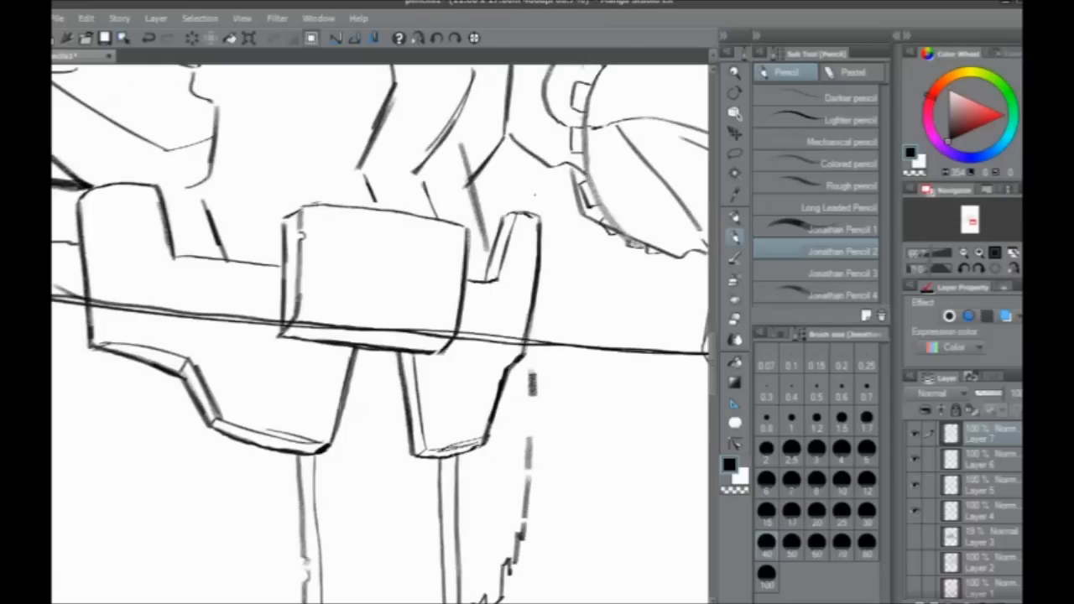
- Thicken the belt's upper edge beside the buckle and the lower curved fold meeting its side plate
drag(302, 324, 441, 279)
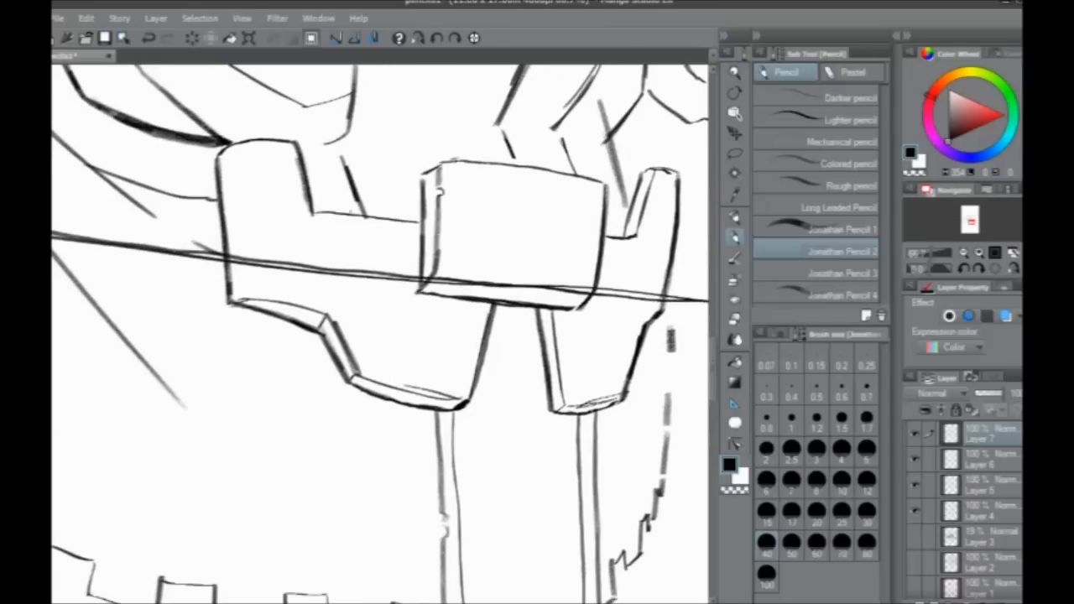
drag(315, 212, 421, 225)
drag(210, 380, 508, 427)
mouse_move(372, 352)
mouse_down()
mouse_move(357, 379)
mouse_move(308, 361)
mouse_up()
mouse_move(508, 352)
mouse_down()
mouse_move(367, 306)
mouse_move(491, 351)
mouse_up()
drag(322, 153, 329, 269)
mouse_move(323, 194)
mouse_down()
mouse_move(329, 269)
mouse_move(440, 362)
mouse_up()
drag(209, 396, 511, 280)
- Thicken the edges of the first strap hanging below the belt
mouse_move(400, 161)
mouse_down()
mouse_move(406, 195)
mouse_move(436, 228)
mouse_up()
mouse_move(411, 251)
mouse_down()
mouse_move(416, 275)
mouse_move(453, 316)
mouse_move(464, 363)
mouse_move(394, 276)
mouse_move(365, 270)
mouse_move(390, 341)
mouse_up()
drag(390, 342, 419, 333)
mouse_move(446, 358)
mouse_down()
mouse_move(346, 271)
mouse_move(357, 287)
mouse_up()
mouse_move(355, 287)
mouse_down()
mouse_move(337, 308)
mouse_move(382, 371)
mouse_move(401, 345)
mouse_up()
drag(470, 378, 409, 325)
mouse_move(339, 294)
mouse_down()
mouse_move(356, 312)
mouse_move(350, 345)
mouse_move(416, 373)
mouse_move(468, 366)
mouse_move(464, 401)
mouse_move(528, 416)
mouse_up()
mouse_move(548, 407)
mouse_down()
mouse_move(371, 313)
mouse_move(389, 343)
mouse_move(443, 342)
mouse_move(446, 322)
mouse_move(484, 322)
mouse_move(497, 349)
mouse_move(551, 355)
mouse_move(564, 332)
mouse_move(602, 355)
mouse_up()
drag(498, 297, 486, 455)
mouse_move(592, 374)
mouse_down()
mouse_move(527, 149)
mouse_move(526, 212)
mouse_up()
- Thicken the edges of the second hanging strap and touch up the broken cloth line beside the hip
drag(520, 130, 534, 257)
drag(536, 360, 499, 232)
drag(491, 170, 507, 372)
drag(520, 401, 462, 224)
mouse_move(444, 182)
mouse_down()
mouse_move(446, 204)
mouse_move(538, 354)
mouse_move(533, 429)
mouse_up()
drag(583, 275, 535, 427)
mouse_move(564, 292)
mouse_down()
mouse_move(553, 387)
mouse_move(574, 351)
mouse_move(566, 200)
mouse_move(544, 386)
mouse_move(559, 184)
mouse_up()
drag(566, 386, 611, 294)
drag(581, 251, 533, 466)
drag(601, 267, 599, 290)
- Thicken the short waist contours directly above the belt and the side line rising to the chest
mouse_move(416, 106)
mouse_down()
mouse_move(378, 378)
mouse_move(414, 388)
mouse_up()
drag(490, 333, 505, 368)
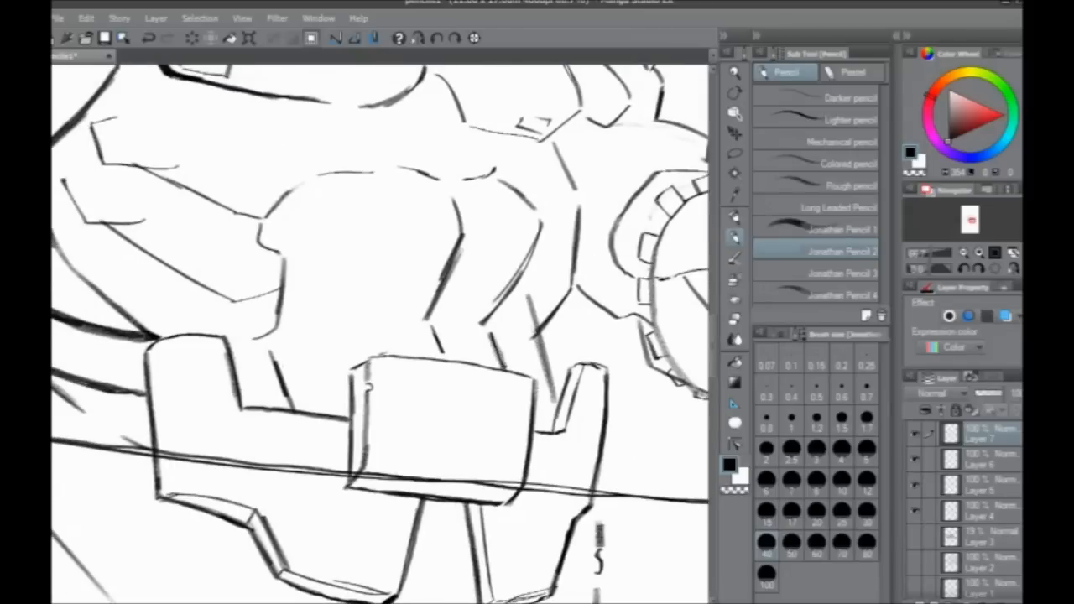
drag(299, 381, 434, 476)
drag(334, 448, 366, 385)
drag(417, 371, 396, 371)
drag(442, 286, 452, 318)
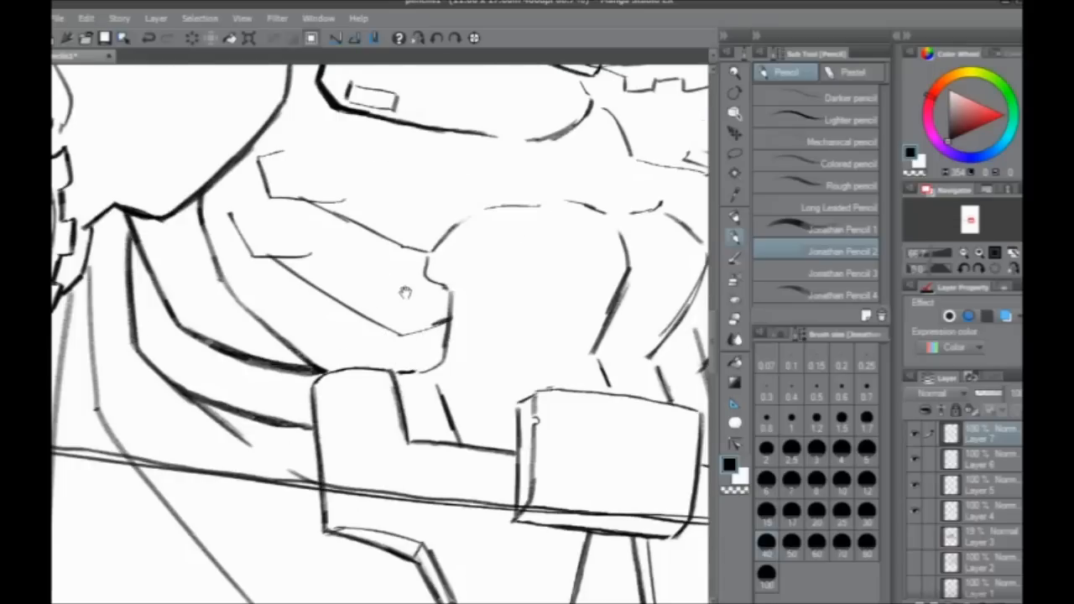
- Thicken the opposite flank contour and the notched underside of the other arm's band, and save the drawing
drag(433, 250, 295, 439)
drag(511, 438, 330, 316)
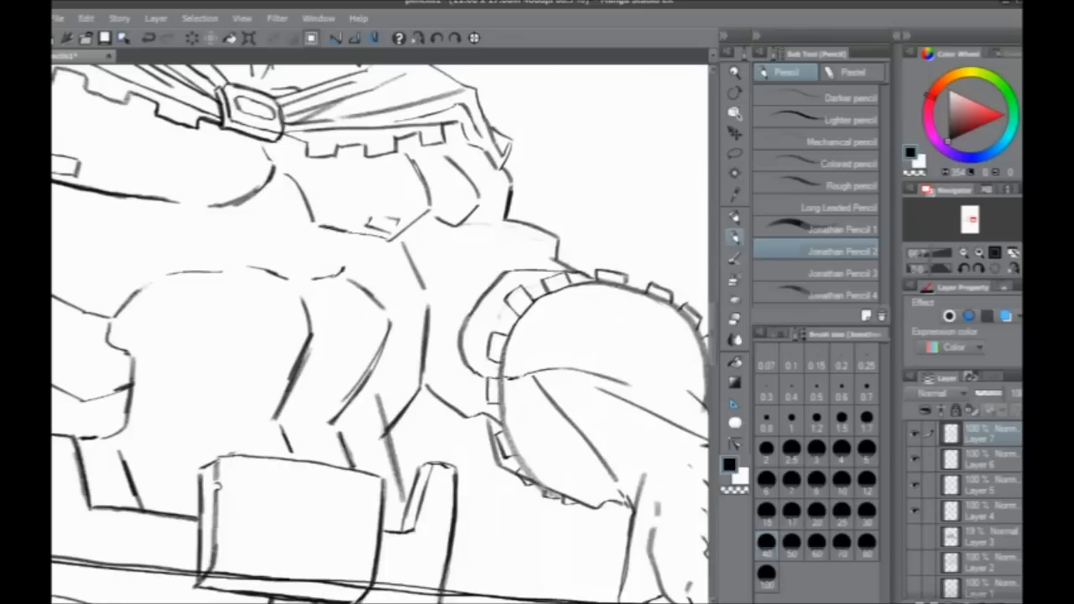
mouse_move(429, 209)
mouse_down()
mouse_move(396, 237)
mouse_move(422, 277)
mouse_up()
mouse_move(424, 336)
mouse_down()
mouse_move(434, 224)
mouse_move(432, 279)
mouse_move(397, 317)
mouse_up()
mouse_move(438, 271)
mouse_down()
mouse_move(357, 216)
mouse_move(393, 250)
mouse_move(427, 251)
mouse_move(391, 255)
mouse_move(368, 214)
mouse_move(378, 237)
mouse_move(407, 253)
mouse_up()
mouse_move(400, 251)
mouse_down()
mouse_move(444, 279)
mouse_move(518, 295)
mouse_move(508, 252)
mouse_up()
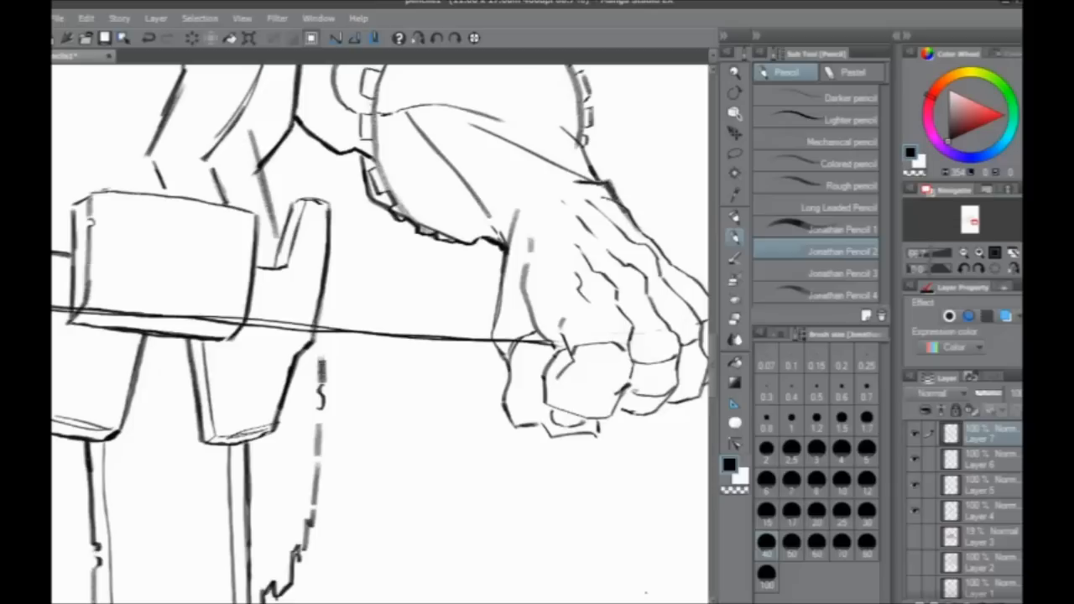
drag(431, 295, 425, 320)
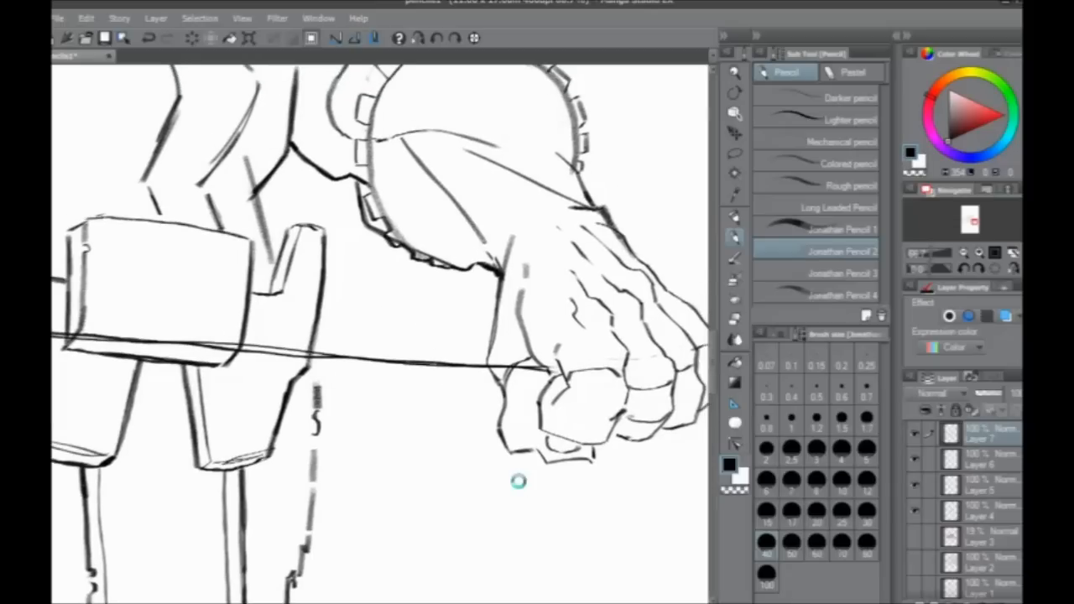
key(ctrl+s)
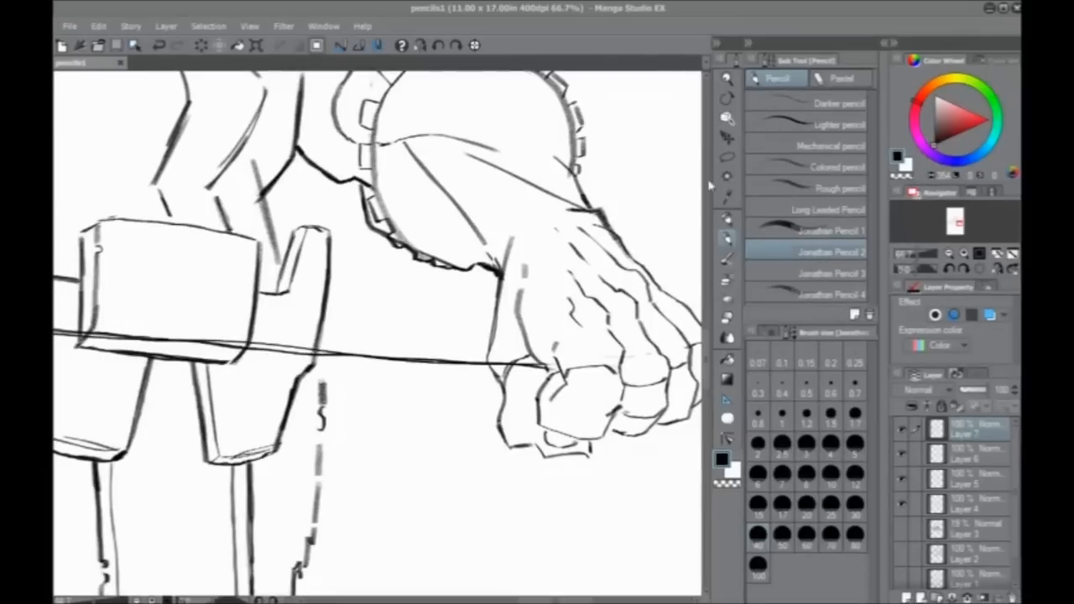
- Paste the copied inked comic page as a new layer above the pencils and hide the palettes
drag(444, 217, 696, 457)
mouse_move(369, 168)
mouse_down()
mouse_move(481, 428)
mouse_move(592, 571)
mouse_up()
drag(328, 268, 501, 436)
drag(380, 318, 244, 198)
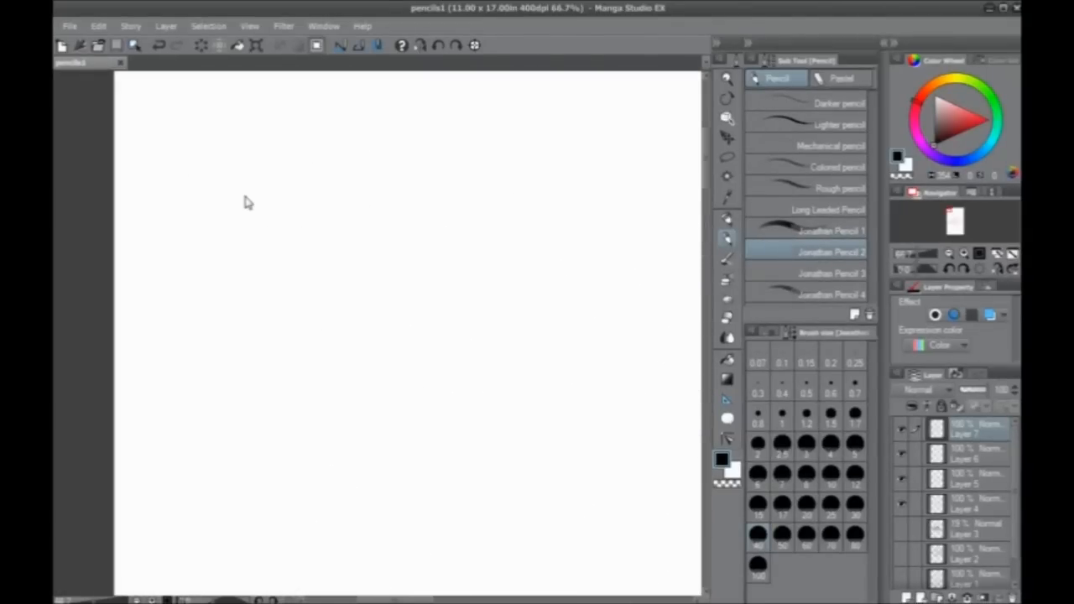
key(ctrl+v)
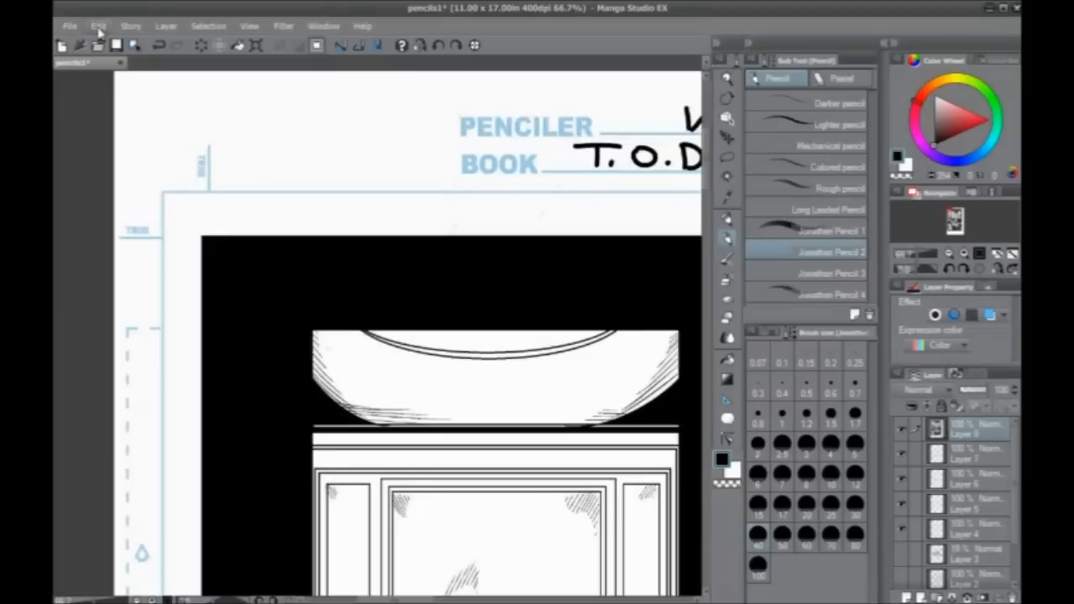
drag(395, 436, 227, 159)
drag(322, 432, 187, 237)
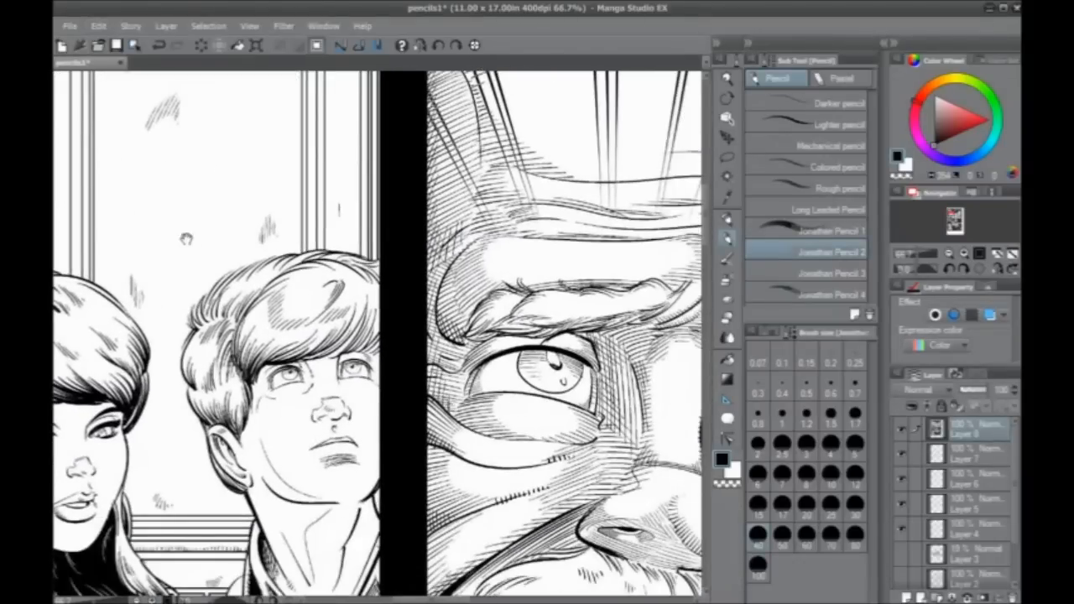
key(Tab)
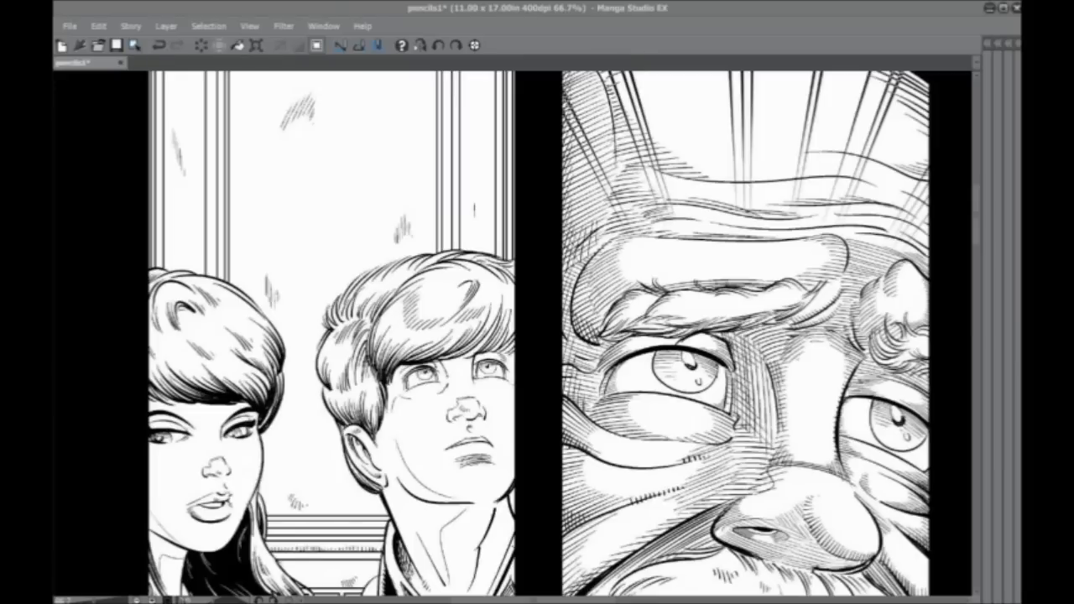
- Examine the line weights and hatching on the mustached man's face, both from afar and at 100% zoom
drag(506, 505, 386, 351)
key(ctrl+minus)
key(ctrl+minus)
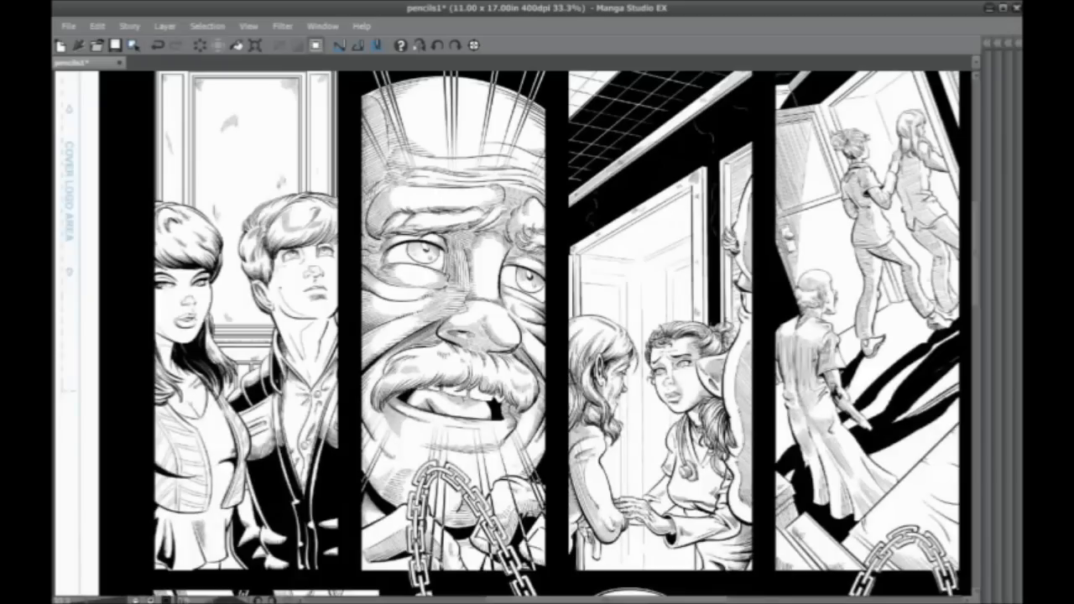
key(ctrl+minus)
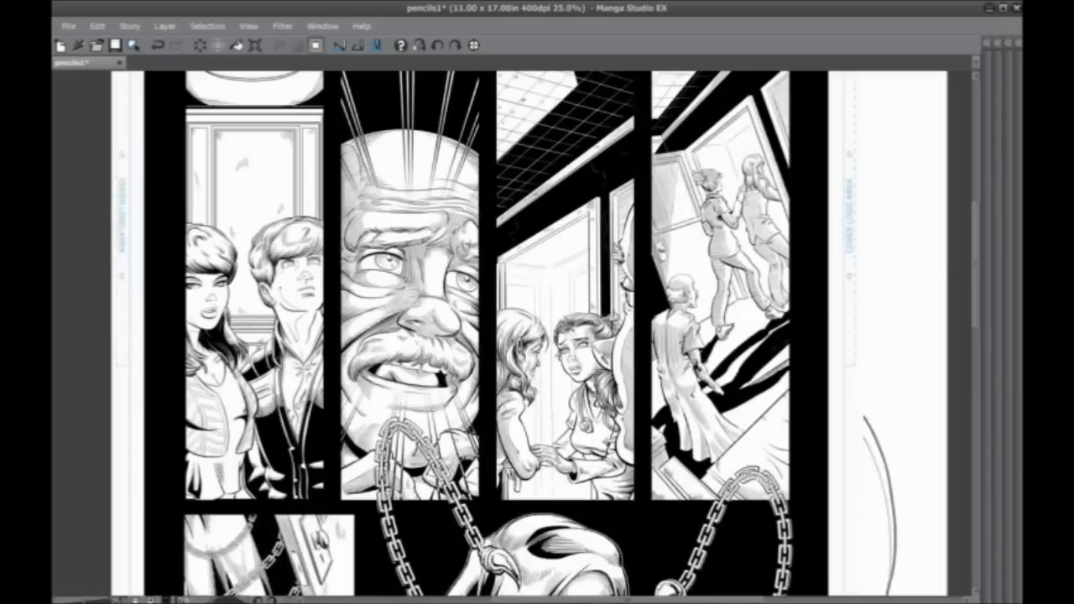
key(ctrl+plus)
key(ctrl+plus)
key(ctrl+plus)
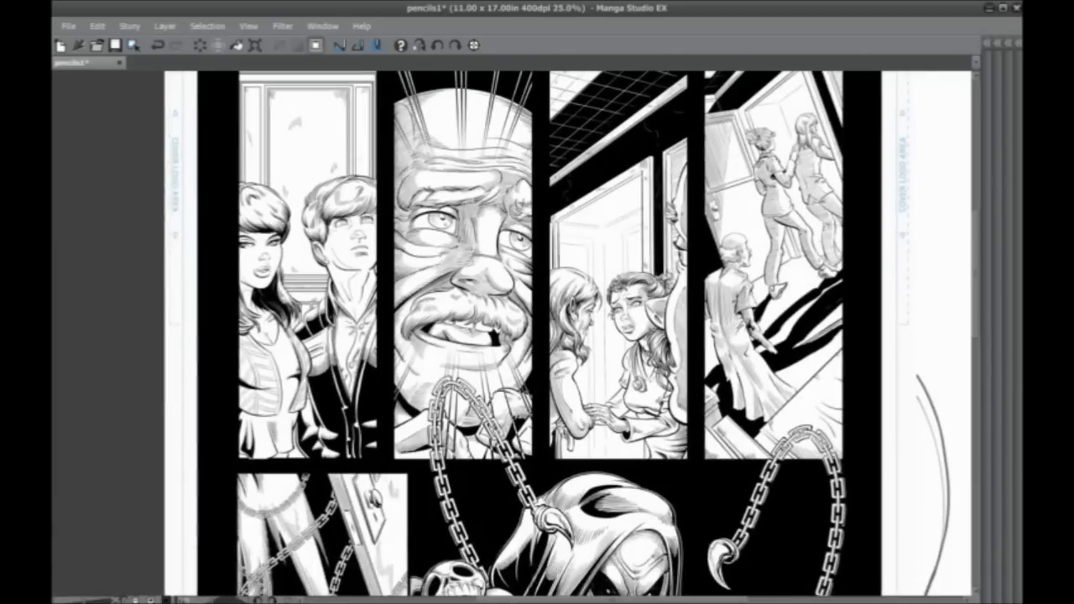
key(ctrl+plus)
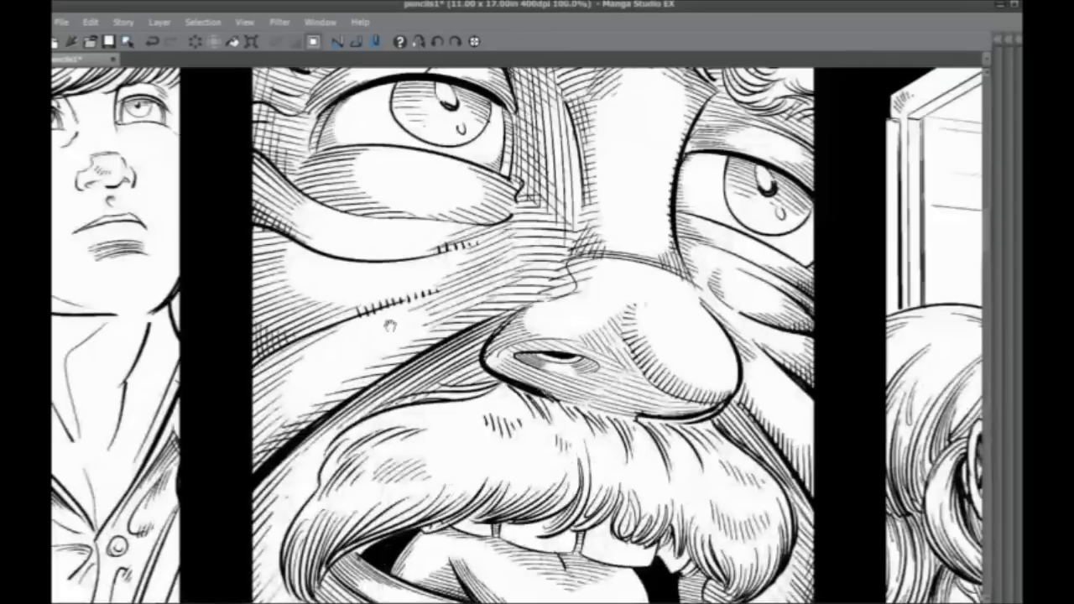
scroll(518, 336, up, 3)
drag(435, 330, 456, 497)
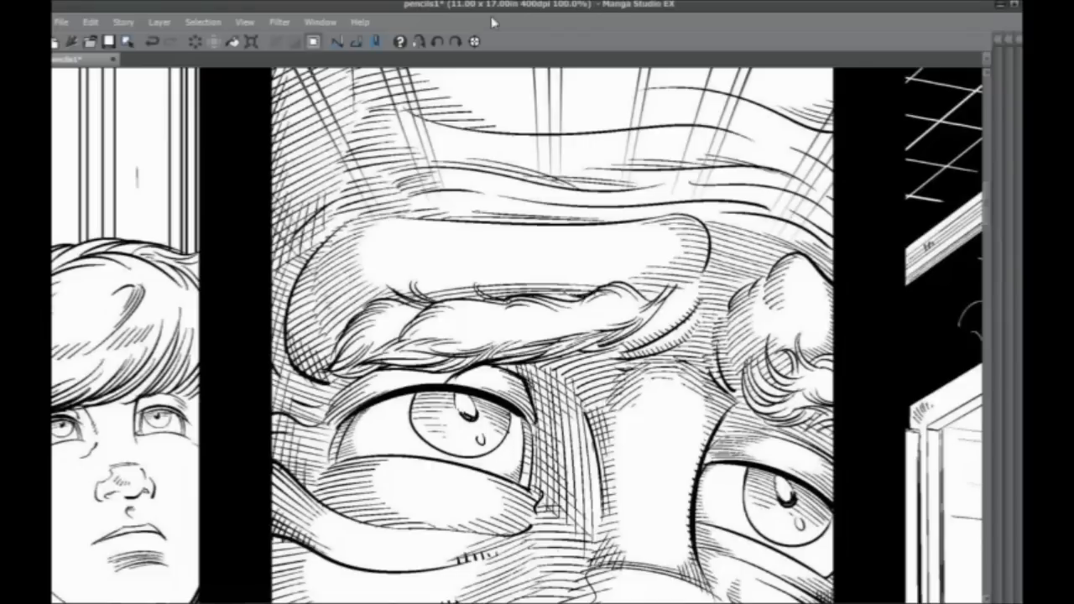
drag(418, 345, 477, 245)
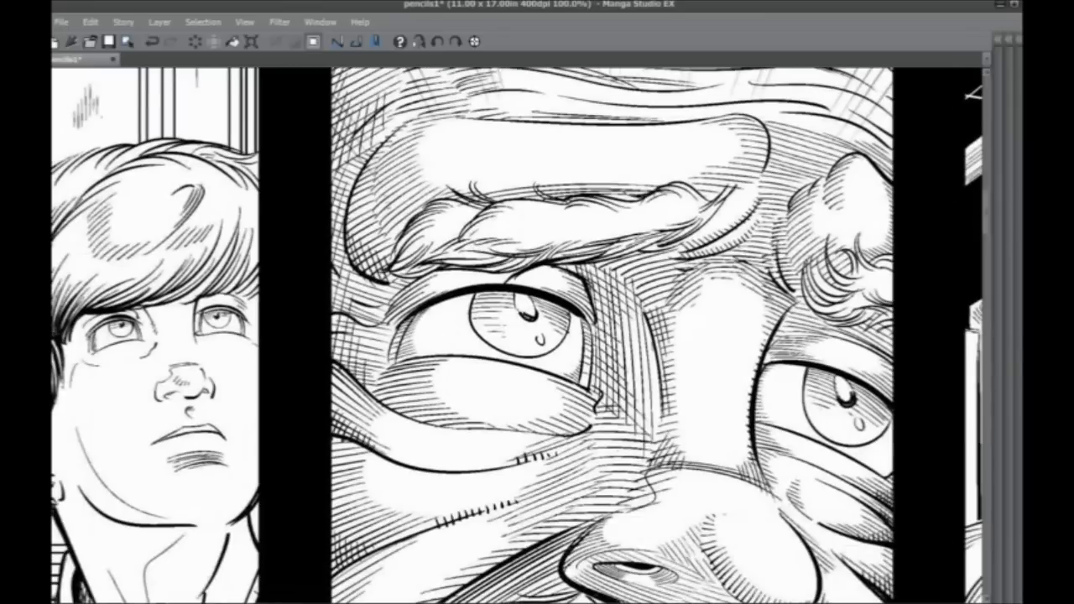
- Examine the contour weights across the upper panels and the hooded skeleton panel of the inked page
key(ctrl+minus)
key(ctrl+minus)
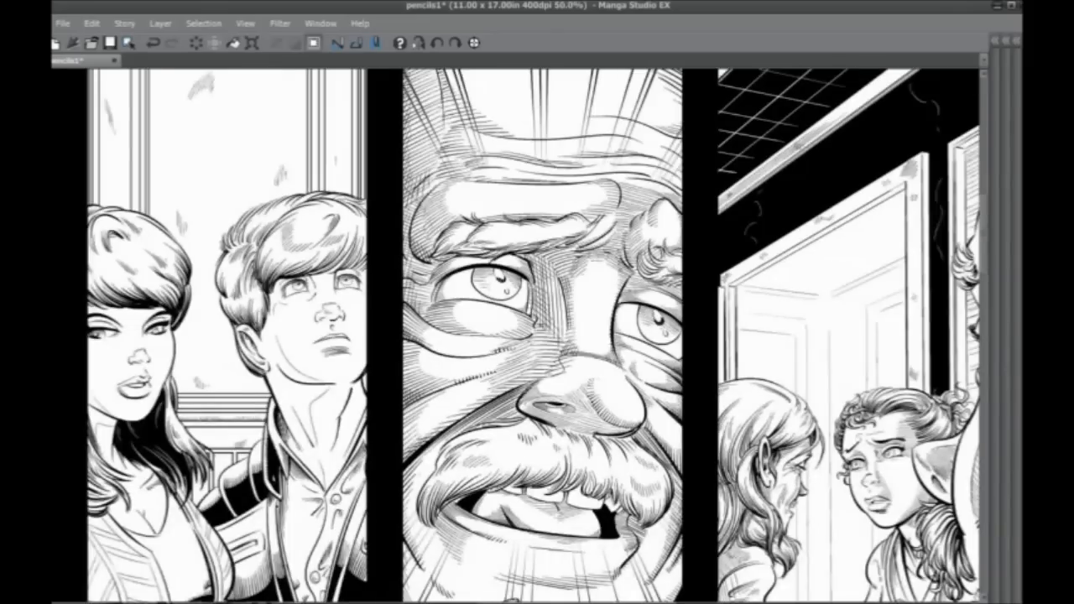
drag(581, 560, 633, 434)
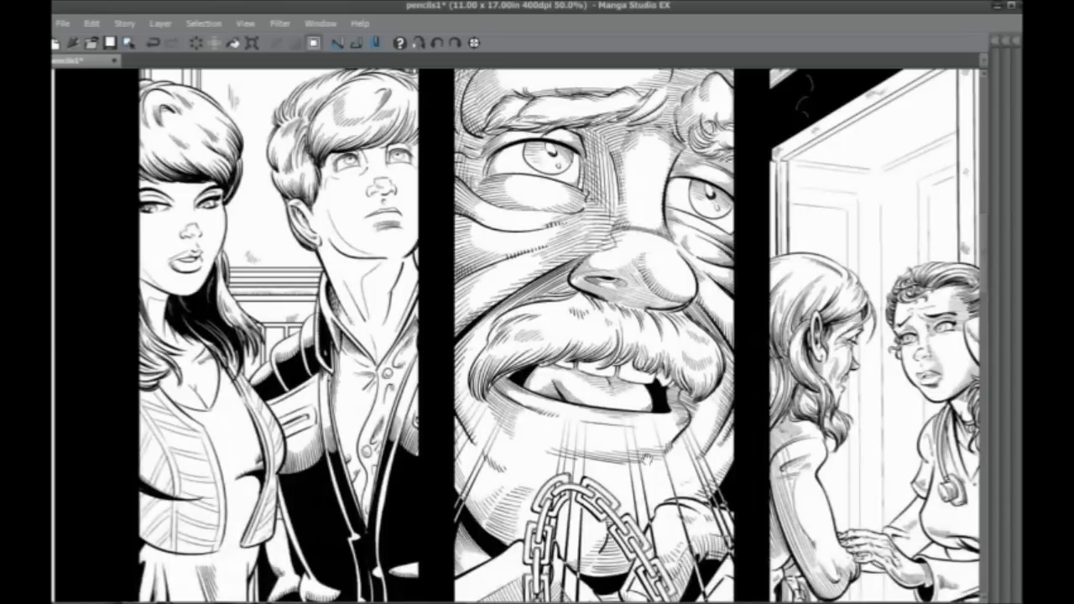
key(ctrl+minus)
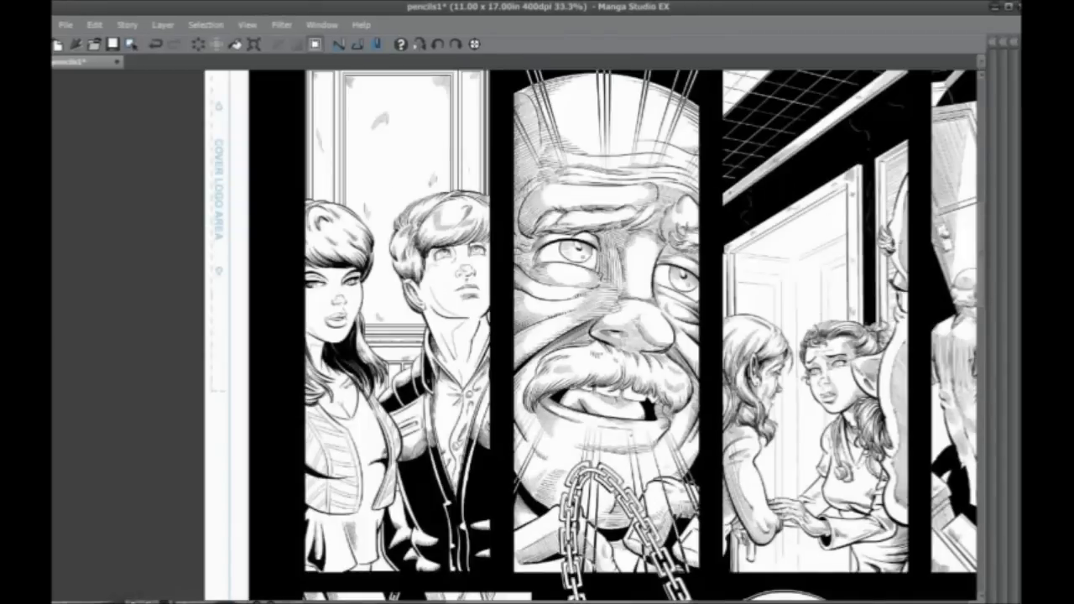
drag(590, 491, 381, 470)
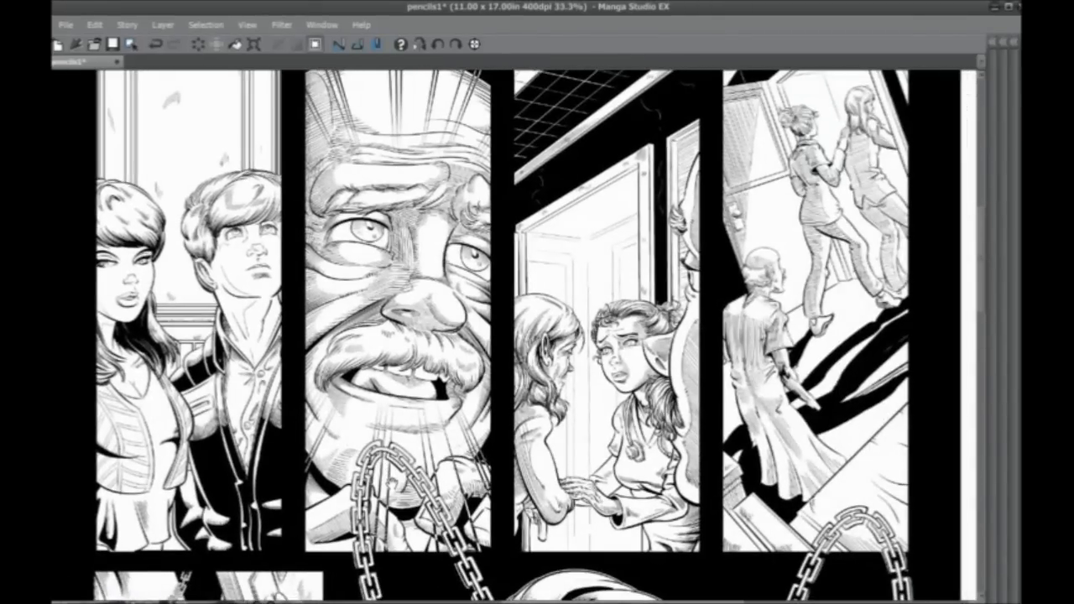
drag(453, 479, 443, 415)
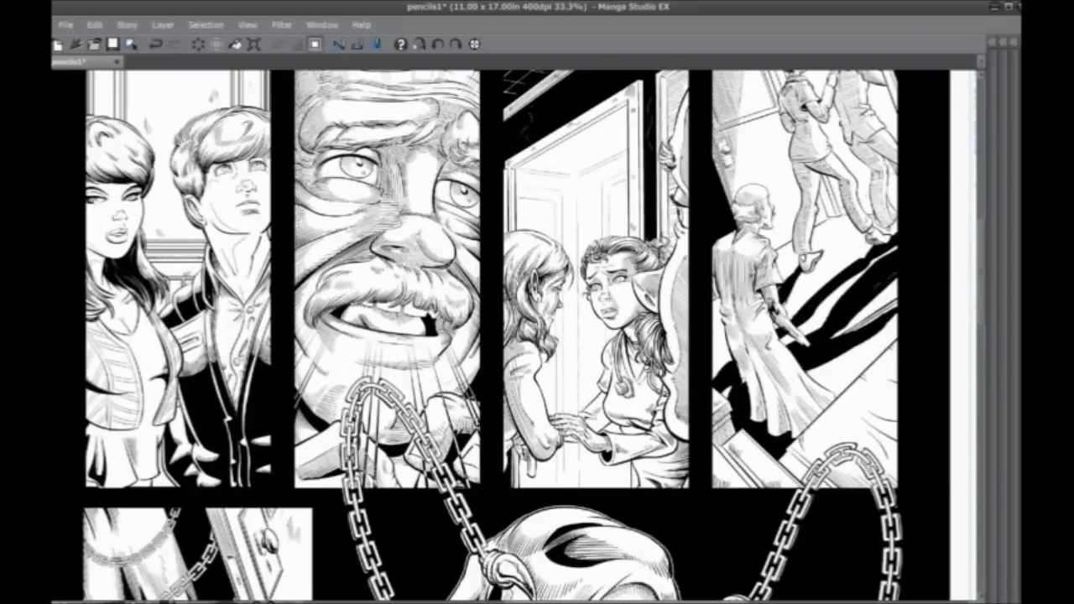
drag(363, 471, 436, 83)
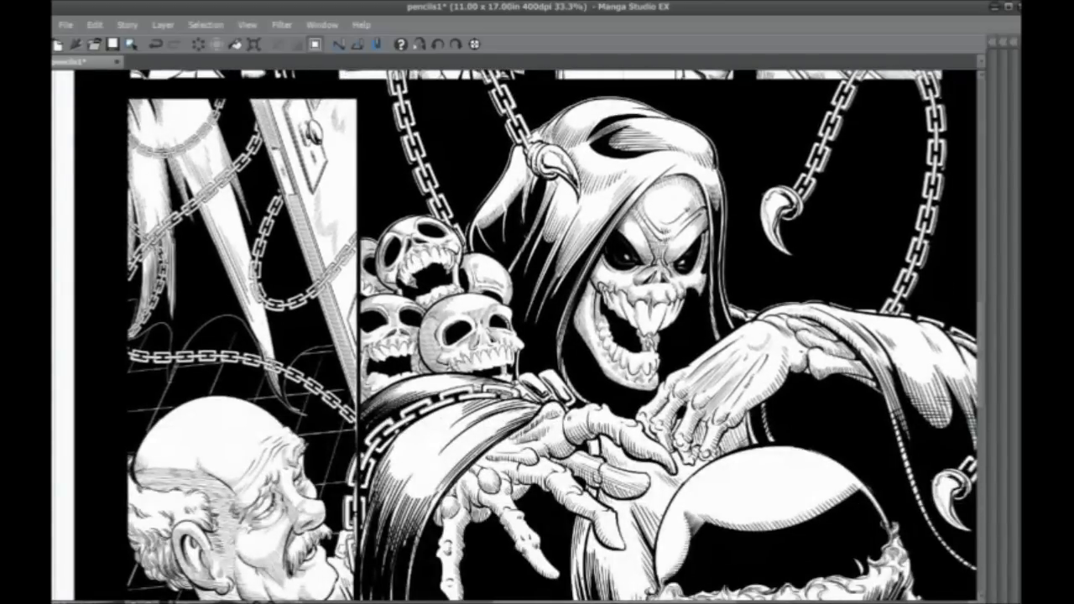
drag(423, 520, 480, 327)
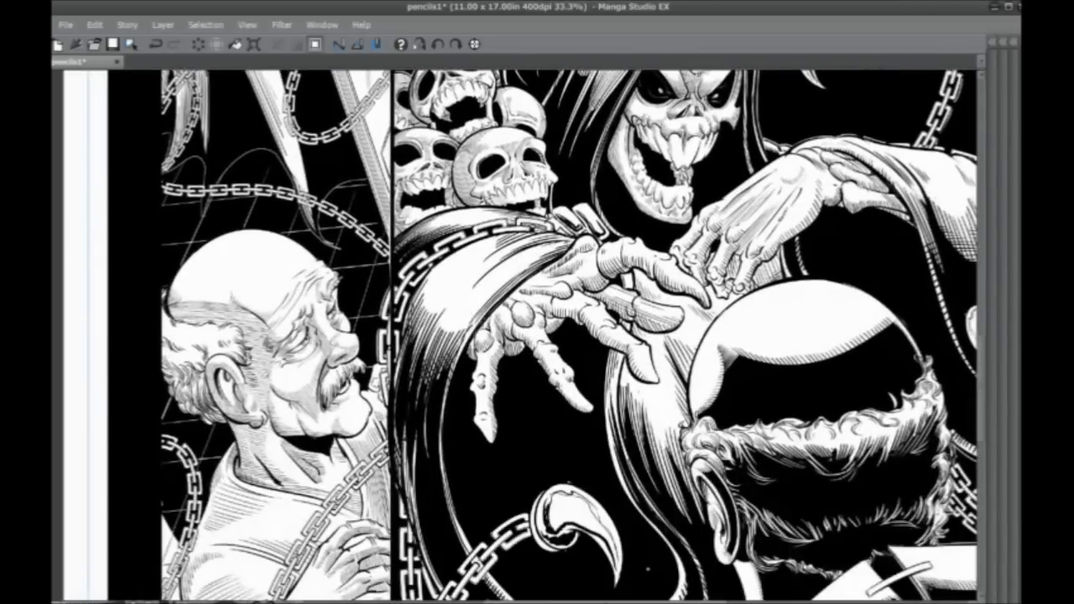
- Examine the skeleton and old-man panels and the upper row of panels on the inked page, zooming out to 25%
drag(543, 498, 450, 356)
drag(464, 459, 543, 527)
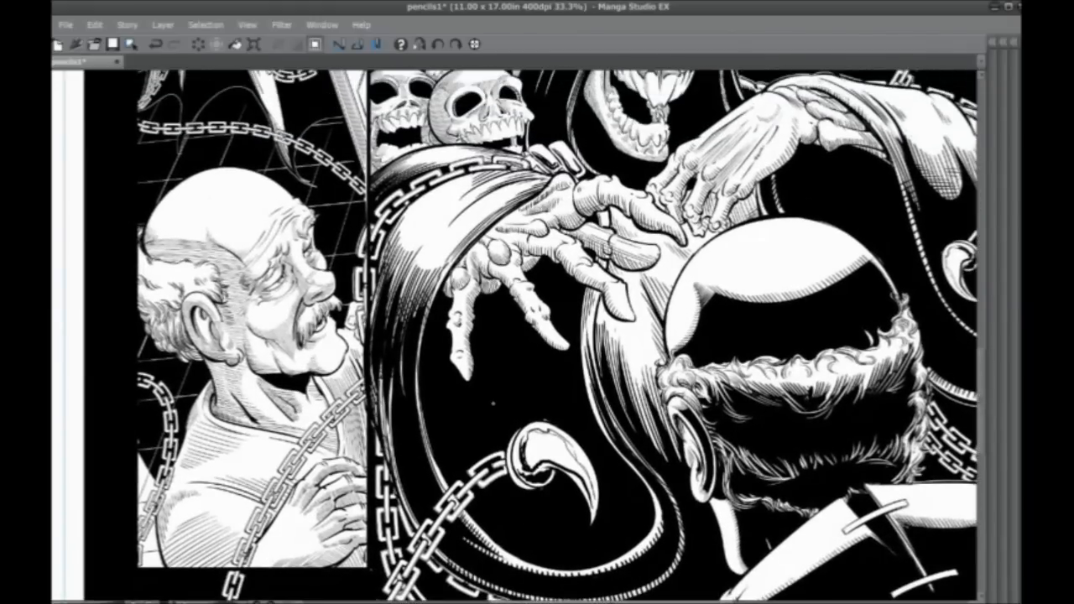
scroll(245, 207, down, 1)
drag(241, 201, 266, 507)
drag(347, 263, 379, 371)
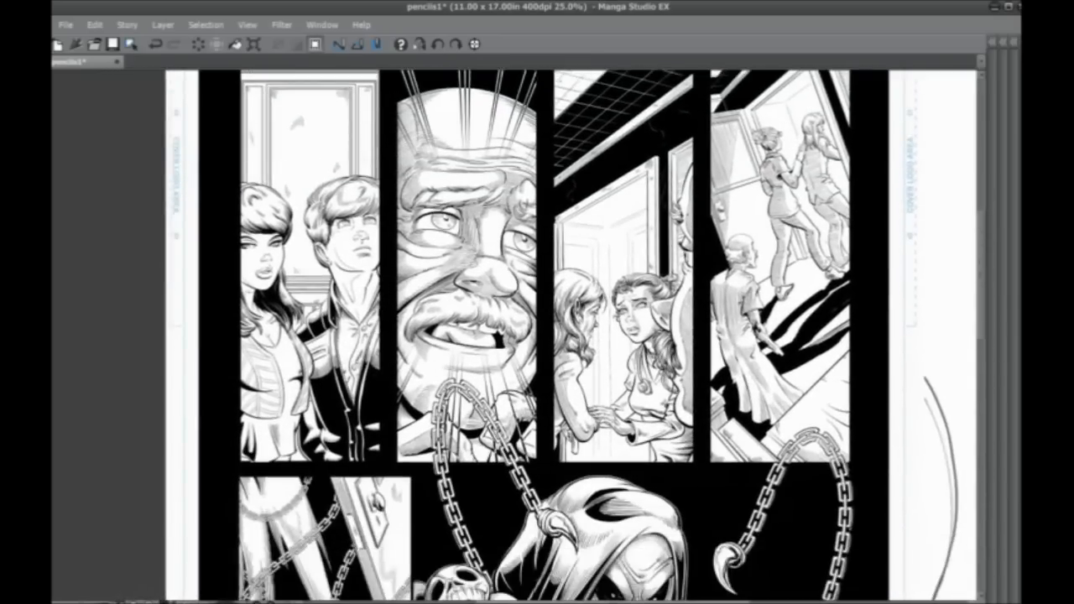
scroll(252, 300, down, 1)
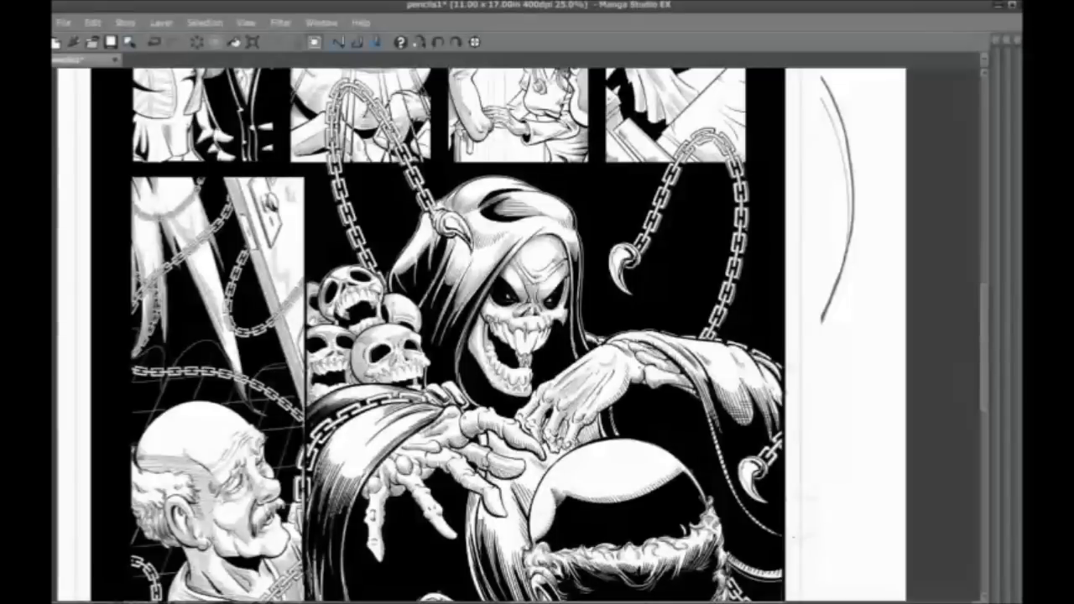
drag(516, 252, 524, 539)
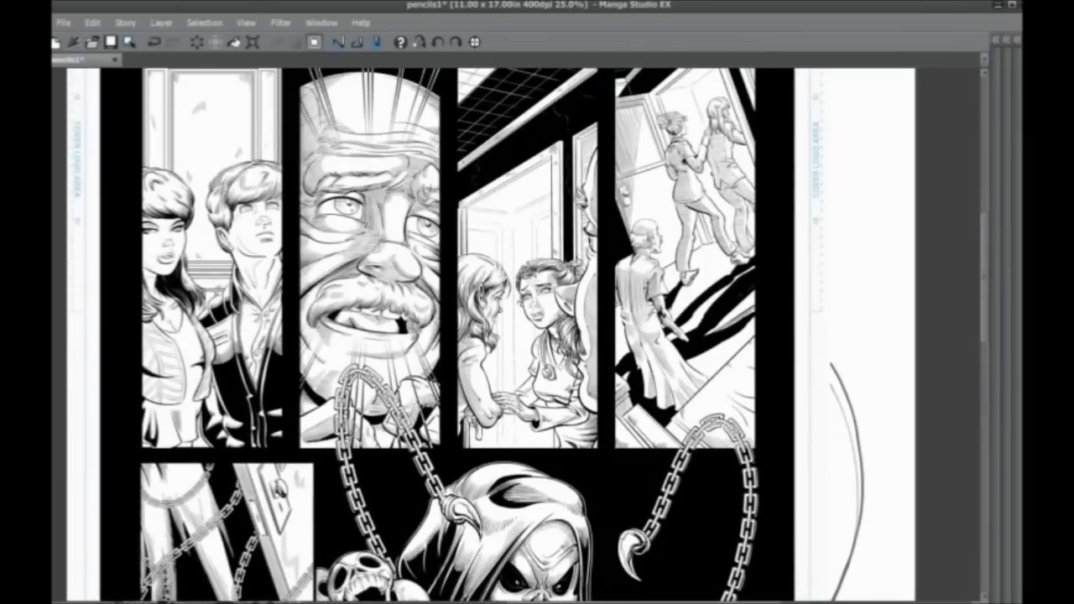
drag(513, 191, 555, 242)
drag(543, 215, 557, 245)
drag(170, 477, 279, 210)
drag(265, 424, 255, 302)
drag(264, 371, 239, 589)
drag(329, 255, 317, 541)
key(ctrl+z)
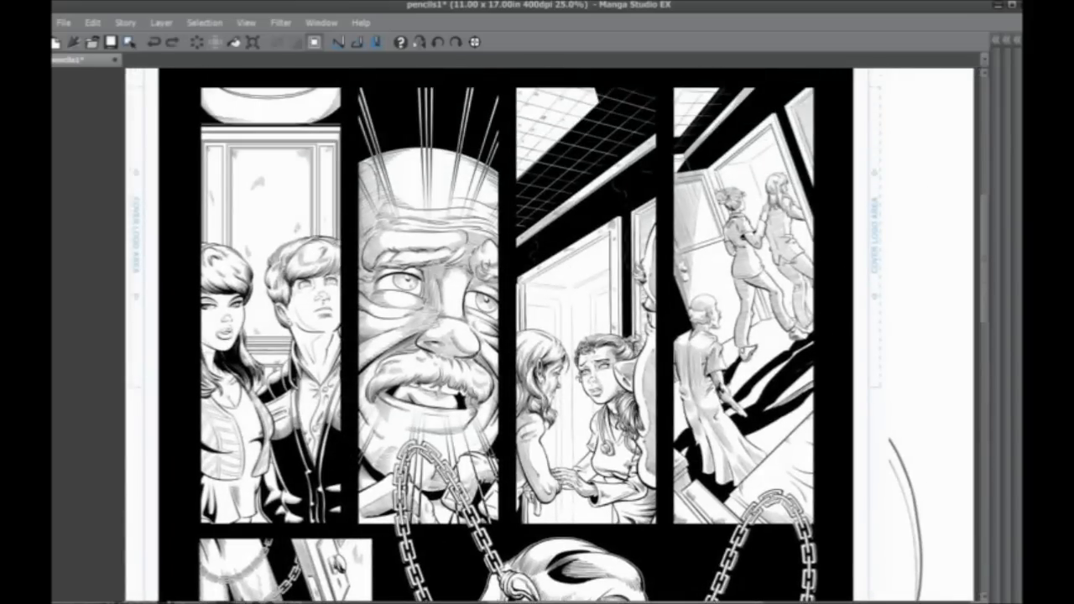
- Add a new layer above the inked page and set up the Felt pen marker with a red drawing colour
key(Tab)
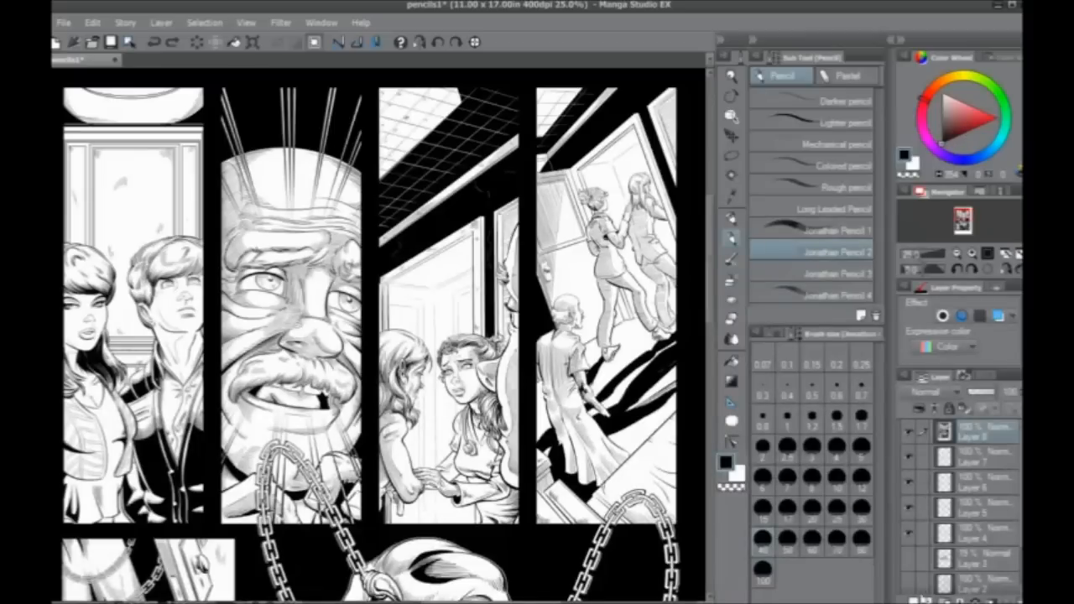
key(ctrl+shift+n)
click(732, 218)
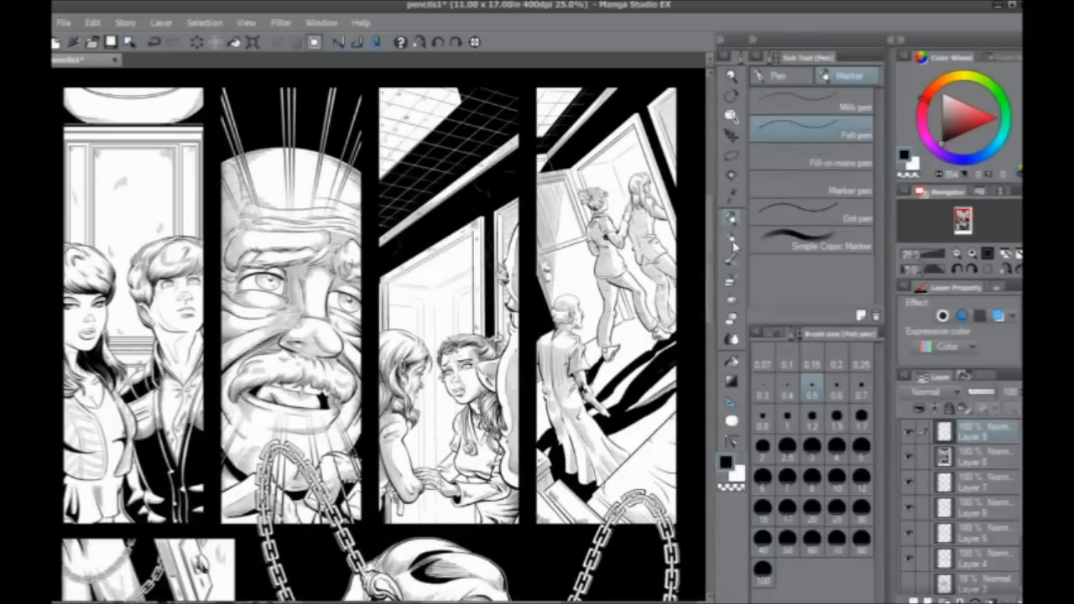
click(734, 243)
click(738, 220)
click(975, 123)
drag(975, 123, 989, 125)
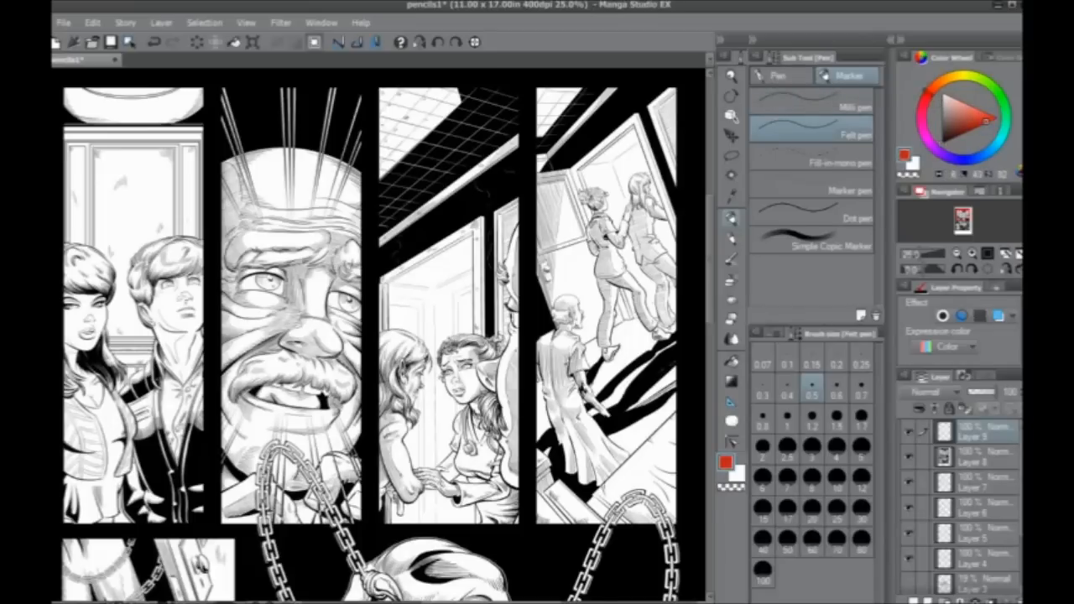
- Hide the palettes and draw a red arrow above the couple's heads in the first panel, slanting up toward the second panel
mouse_move(254, 297)
mouse_down()
mouse_move(295, 291)
mouse_move(292, 250)
mouse_up()
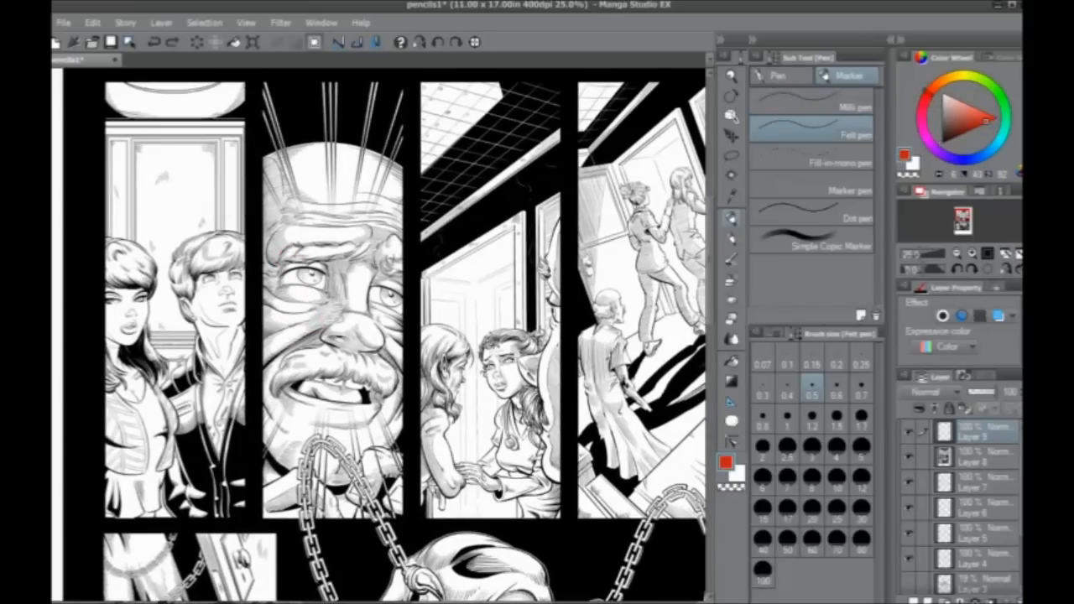
key(Tab)
drag(283, 345, 314, 303)
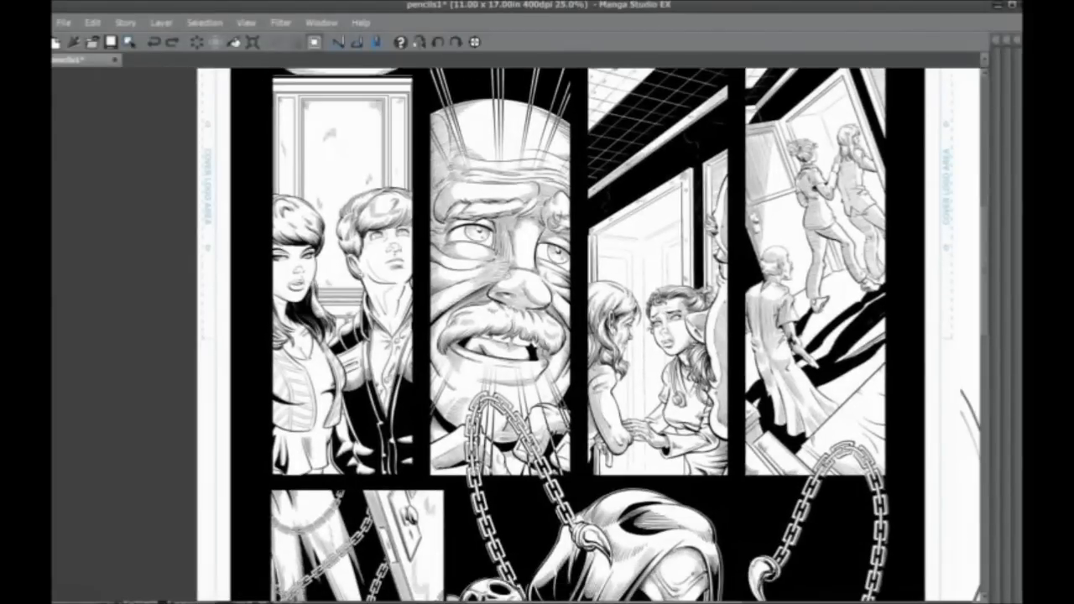
drag(328, 399, 321, 418)
drag(541, 351, 443, 475)
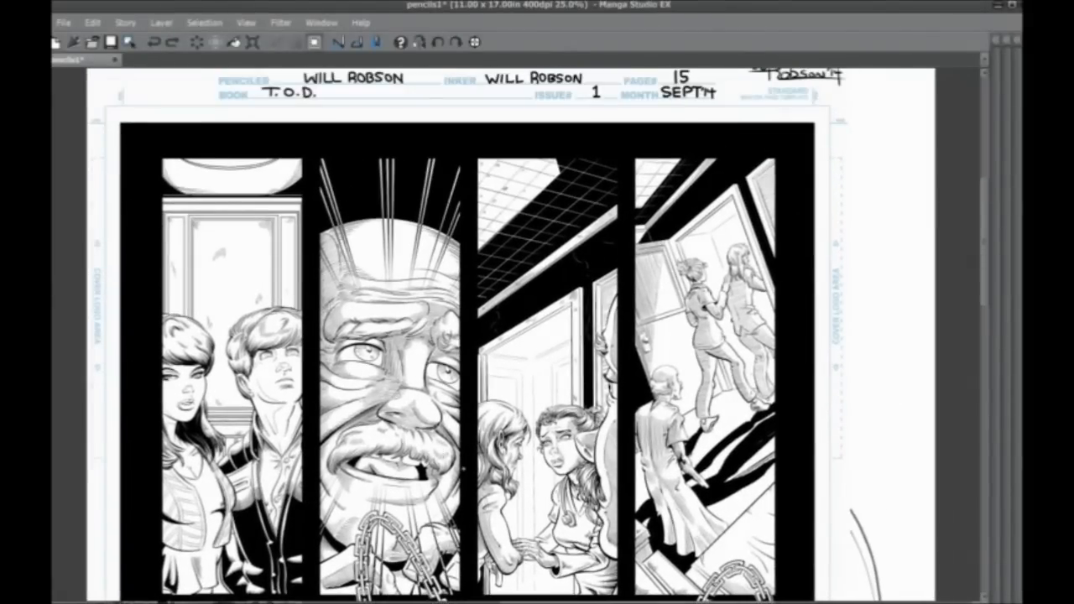
drag(327, 421, 318, 366)
drag(341, 329, 362, 366)
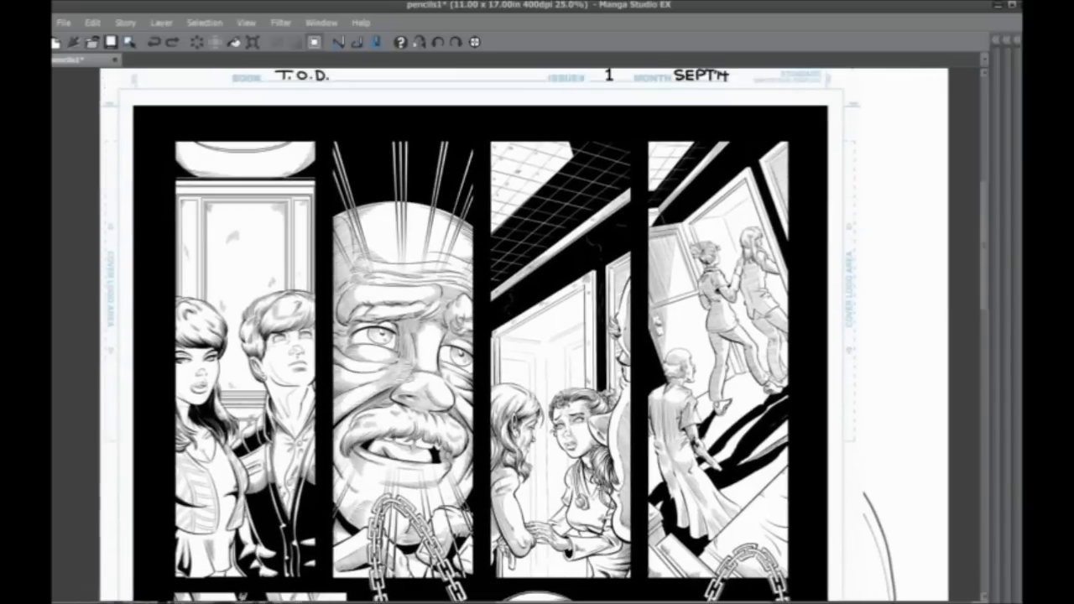
drag(210, 287, 282, 250)
mouse_move(254, 257)
mouse_down()
mouse_move(284, 248)
mouse_move(273, 270)
mouse_up()
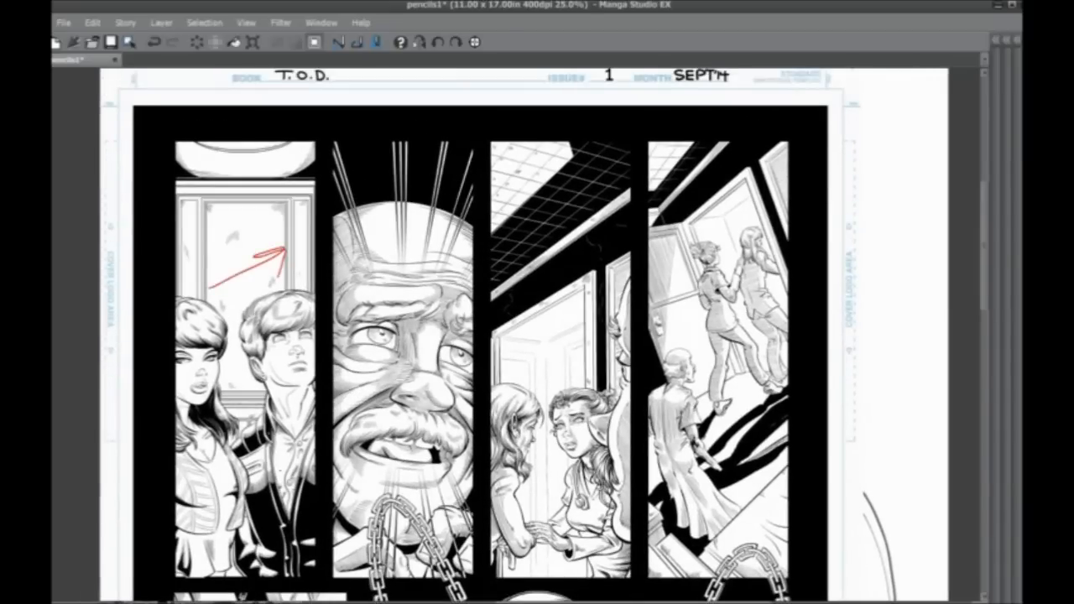
drag(314, 427, 319, 398)
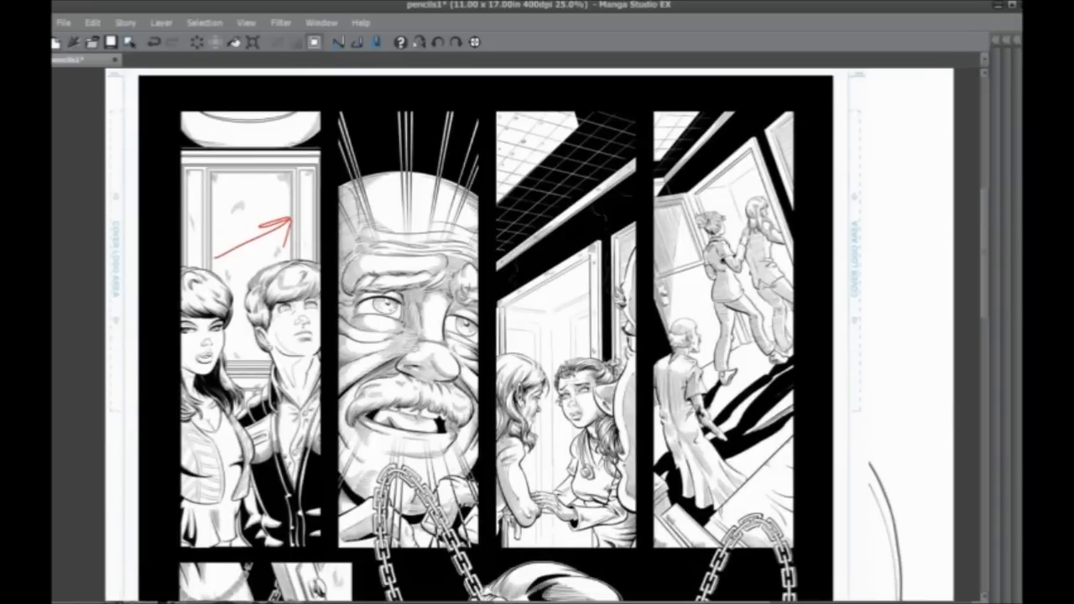
- Draw red direction arrows across the old man's face, between the figures in the third panel, and through the fourth panel
drag(415, 303, 498, 243)
mouse_move(458, 249)
mouse_down()
mouse_move(500, 244)
mouse_move(423, 311)
mouse_move(532, 209)
mouse_up()
key(ctrl+z)
drag(468, 356, 421, 380)
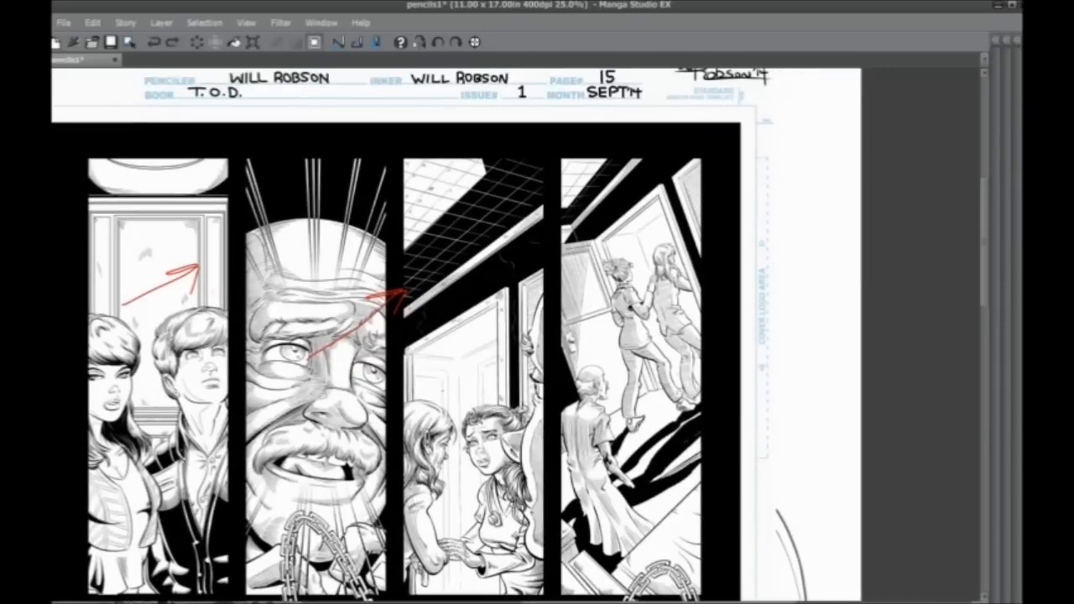
drag(527, 383, 445, 375)
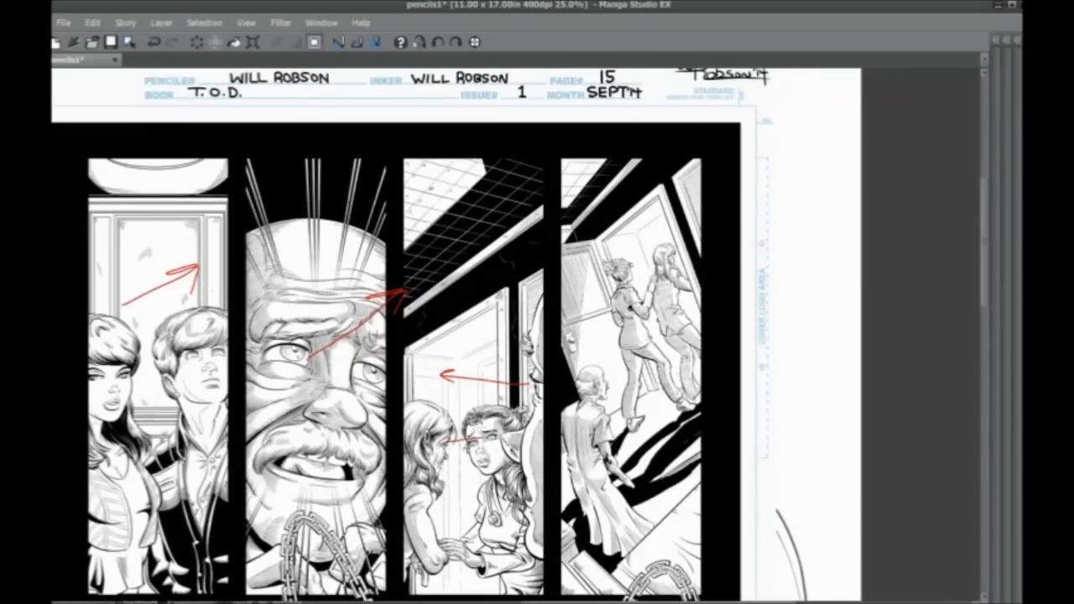
drag(462, 474, 447, 421)
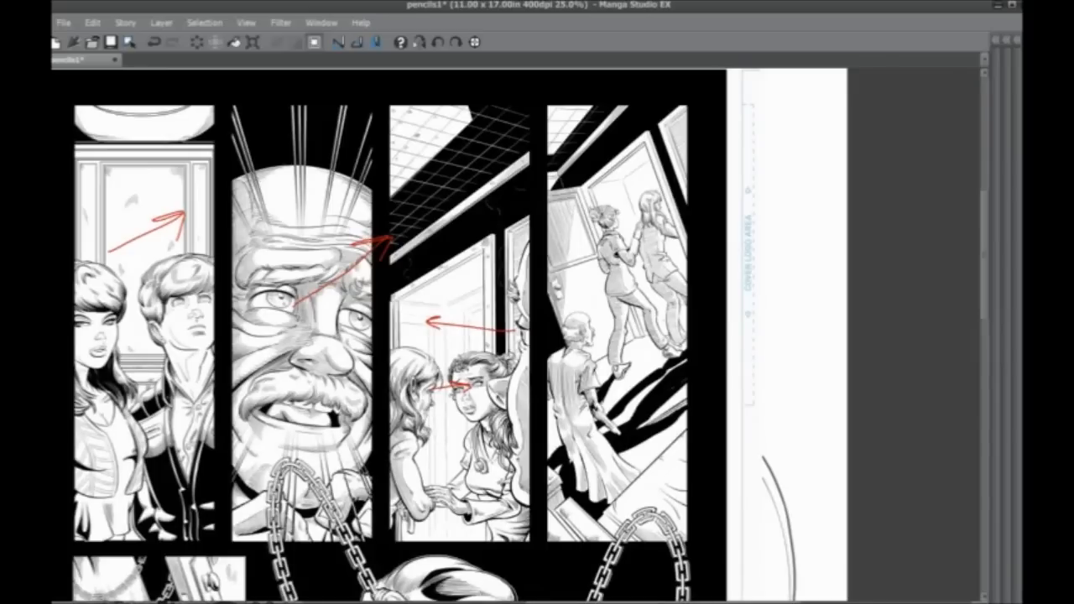
drag(570, 369, 686, 263)
drag(686, 265, 662, 312)
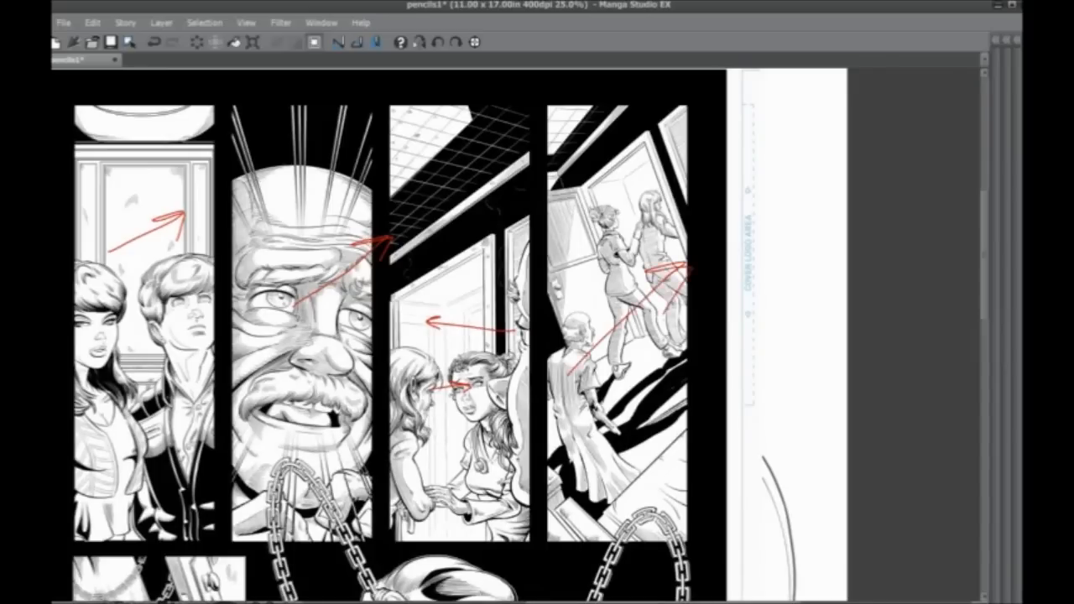
- Sketch further red guide strokes across the upper row of panels
drag(226, 520, 438, 207)
drag(317, 439, 378, 207)
mouse_move(367, 170)
mouse_down()
mouse_move(367, 180)
mouse_move(488, 235)
mouse_move(458, 455)
mouse_move(400, 558)
mouse_up()
drag(408, 470, 415, 343)
mouse_move(423, 386)
mouse_down()
mouse_move(412, 405)
mouse_move(495, 507)
mouse_move(689, 348)
mouse_move(420, 505)
mouse_move(539, 208)
mouse_move(466, 335)
mouse_move(639, 323)
mouse_up()
mouse_move(451, 240)
mouse_down()
mouse_move(294, 425)
mouse_move(332, 537)
mouse_up()
drag(473, 367, 580, 291)
mouse_move(829, 398)
mouse_down()
mouse_move(774, 178)
mouse_move(706, 429)
mouse_up()
mouse_move(429, 408)
mouse_down()
mouse_move(429, 328)
mouse_move(422, 398)
mouse_up()
- Undo the red marks back to the single arrow in the first panel
key(ctrl+z)
drag(495, 276, 546, 460)
key(ctrl+z)
drag(427, 269, 429, 456)
key(ctrl+z)
key(ctrl+z)
key(ctrl+z)
key(ctrl+z)
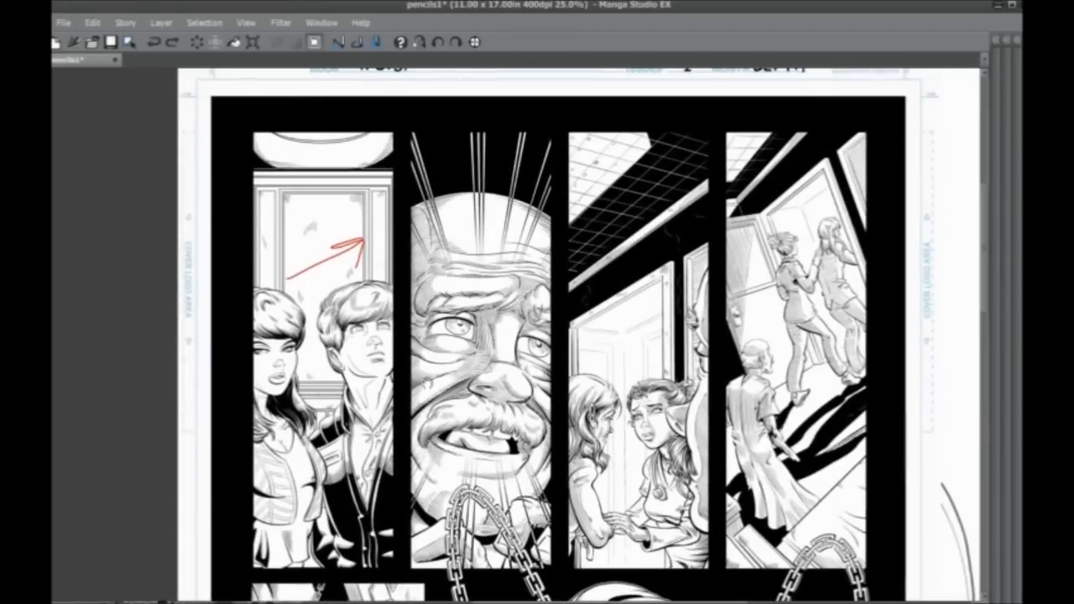
- Bring back the palettes, select the inked page layer and try the canvas Rotate tool
key(Tab)
click(961, 463)
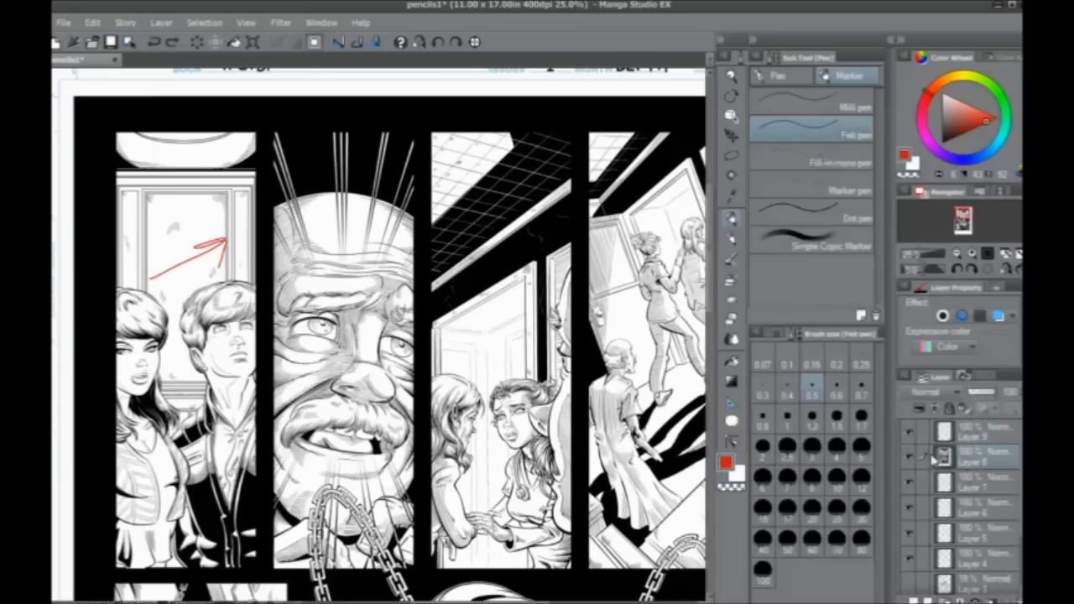
drag(497, 446, 572, 377)
click(731, 98)
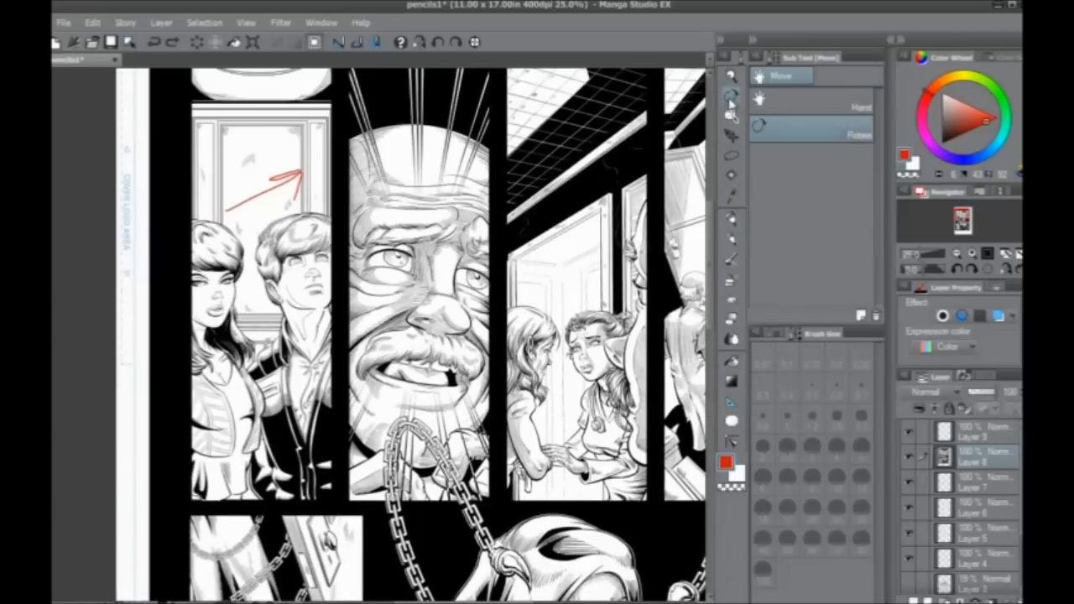
drag(388, 461, 426, 488)
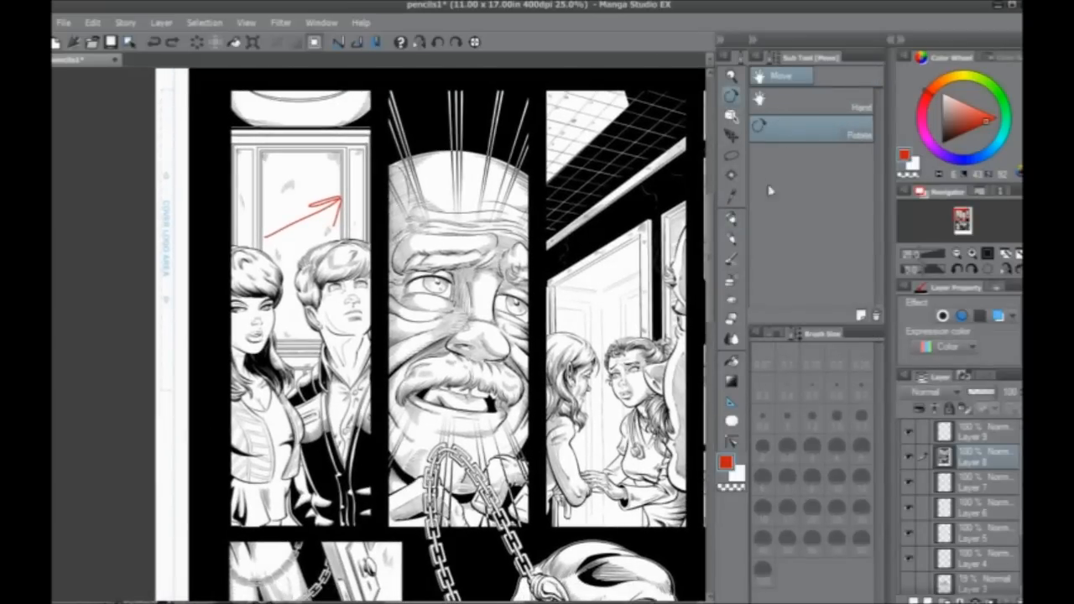
drag(609, 411, 454, 380)
- Return to the Felt pen and try red marks around the couple in the first panel on the inked page layer
click(731, 220)
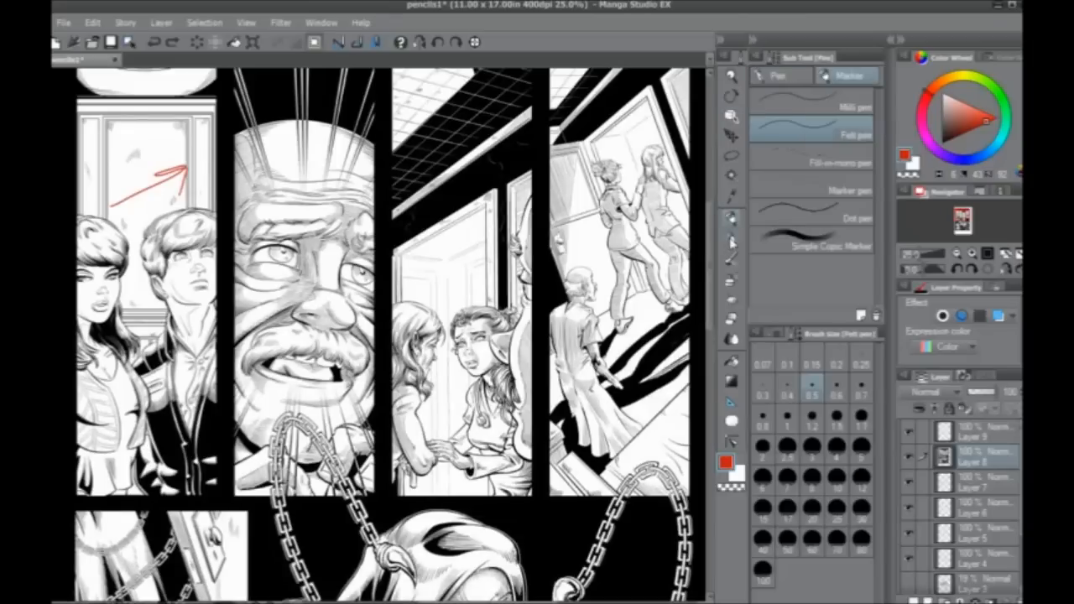
click(731, 240)
click(732, 220)
drag(181, 325, 245, 339)
mouse_move(163, 239)
mouse_down()
mouse_move(265, 334)
mouse_move(261, 231)
mouse_up()
key(ctrl+z)
- Switch to the topmost layer, circle the couple's heads in red and add a second arrow above them
click(990, 434)
mouse_move(127, 188)
mouse_down()
mouse_move(133, 234)
mouse_move(183, 199)
mouse_up()
mouse_move(171, 164)
mouse_down()
mouse_move(277, 134)
mouse_move(259, 174)
mouse_up()
drag(258, 193, 246, 202)
- Draw a red arrow from the third panel back to the old man's brow in the second panel
drag(352, 243, 339, 241)
drag(428, 208, 370, 229)
drag(383, 210, 388, 236)
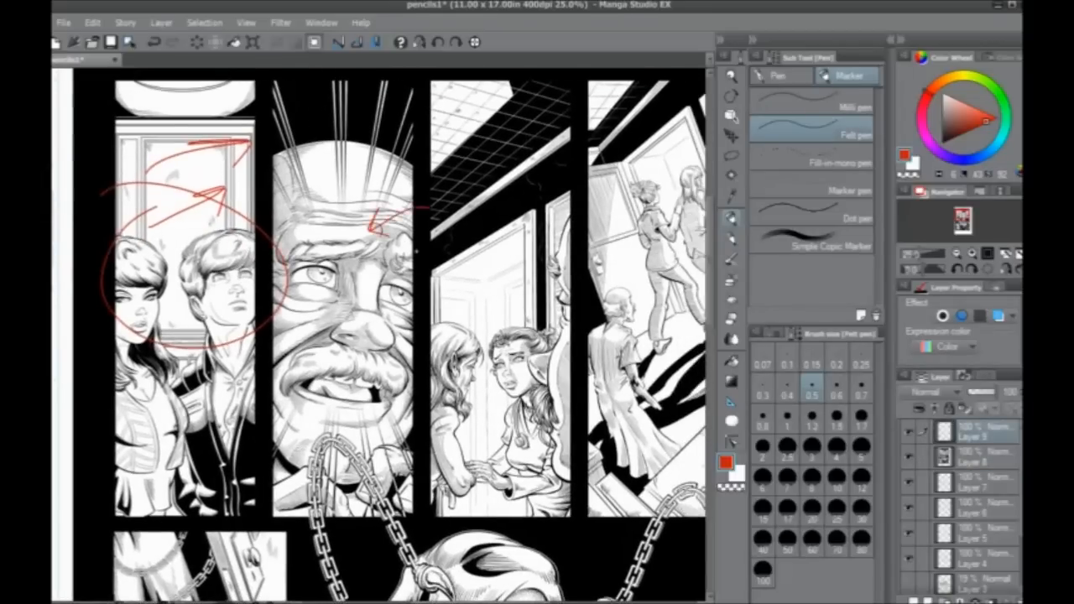
- Draw a hooked red arrow in the third panel and try outlining the girl's hair and the fourth panel's figures
drag(391, 384, 349, 341)
mouse_move(537, 149)
mouse_down()
mouse_move(498, 268)
mouse_move(458, 262)
mouse_move(482, 272)
mouse_up()
drag(434, 377, 468, 369)
mouse_move(429, 266)
mouse_down()
mouse_move(469, 360)
mouse_move(474, 316)
mouse_move(411, 352)
mouse_up()
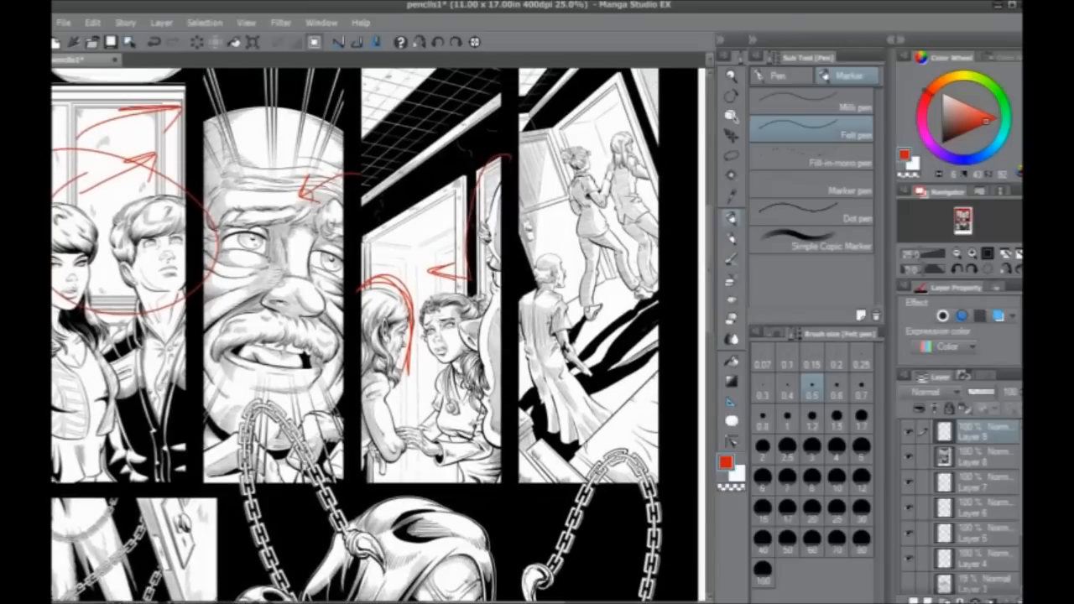
key(ctrl+z)
mouse_move(528, 134)
mouse_down()
mouse_move(653, 352)
mouse_move(583, 105)
mouse_up()
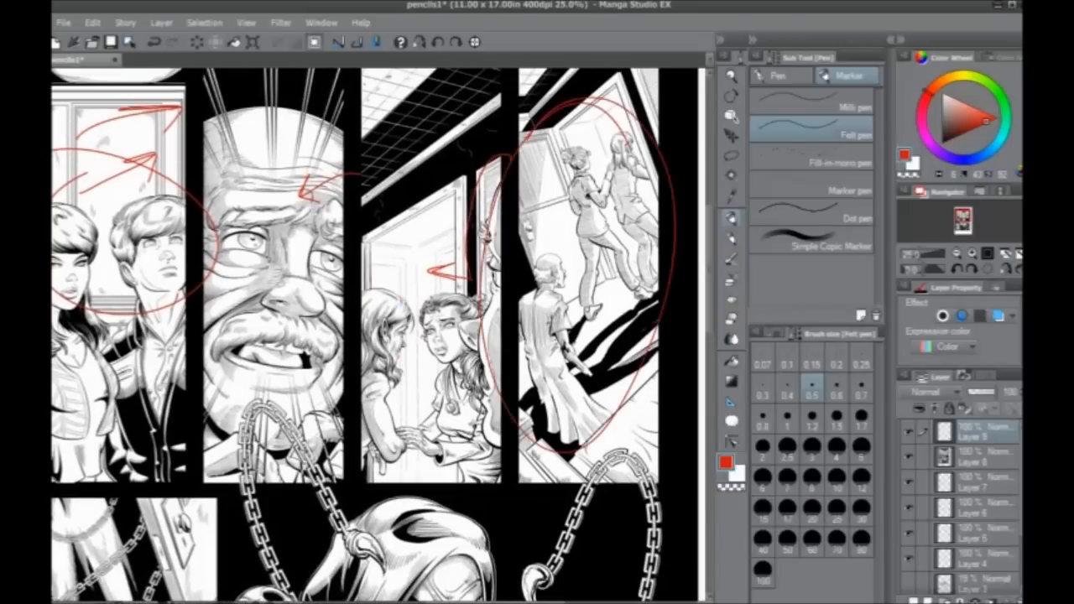
key(ctrl+z)
- Sketch several red arrows from the old man's face toward the women in the third panel
drag(290, 377, 343, 409)
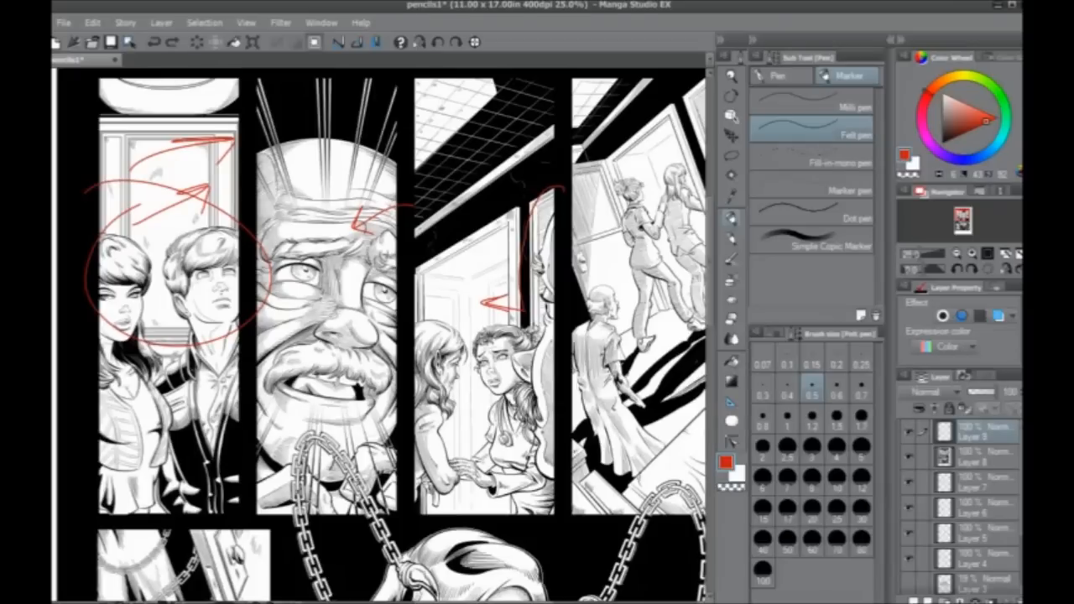
drag(334, 307, 461, 247)
mouse_move(383, 274)
mouse_down()
mouse_move(440, 256)
mouse_move(436, 289)
mouse_up()
drag(314, 321, 481, 286)
mouse_move(400, 296)
mouse_down()
mouse_move(462, 296)
mouse_move(454, 309)
mouse_up()
drag(312, 348, 449, 330)
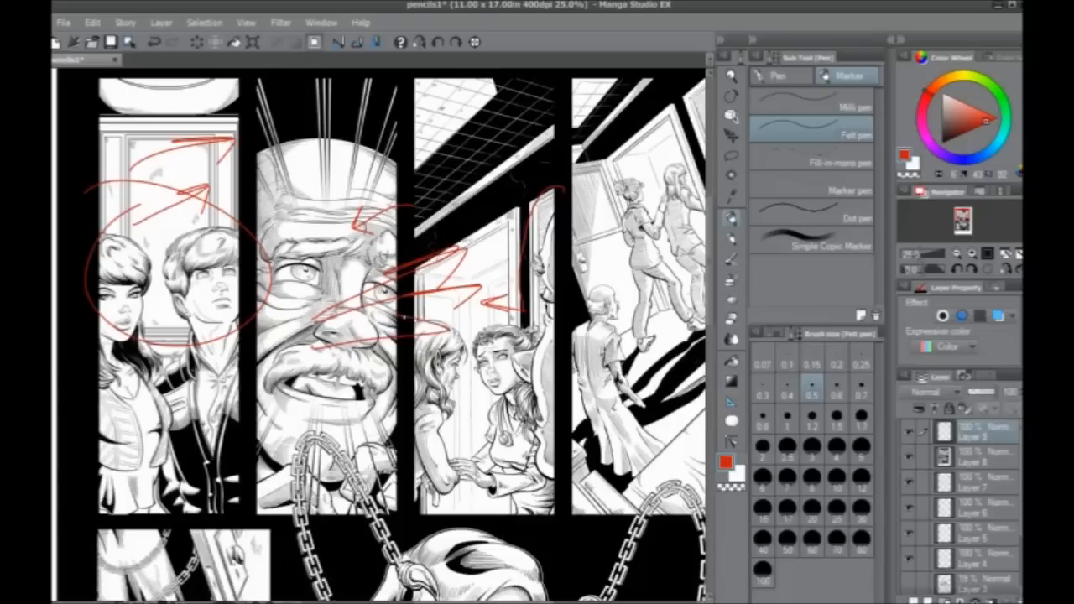
- Undo the arrows leading from the old man's face and the hooked arrow in the third panel
key(ctrl+z)
key(ctrl+z)
key(ctrl+z)
key(ctrl+z)
key(ctrl+z)
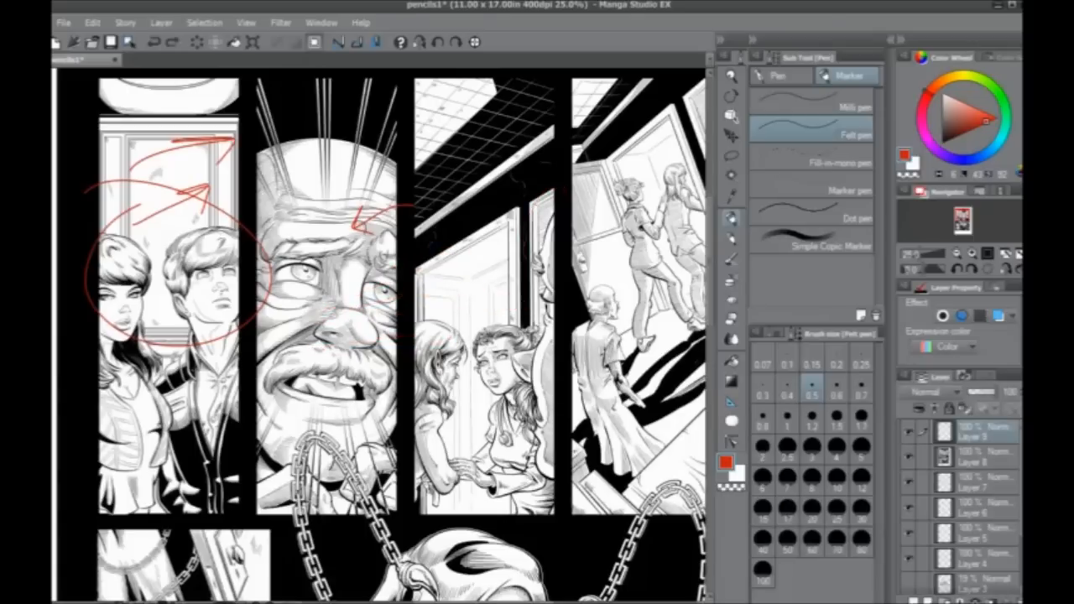
- Reinforce the red circle around the couple's heads and try an arrow from them into the old man's face
mouse_move(138, 213)
mouse_down()
mouse_move(228, 258)
mouse_move(195, 285)
mouse_move(159, 374)
mouse_move(248, 289)
mouse_up()
mouse_move(304, 330)
mouse_down()
mouse_move(369, 309)
mouse_move(386, 325)
mouse_move(405, 212)
mouse_up()
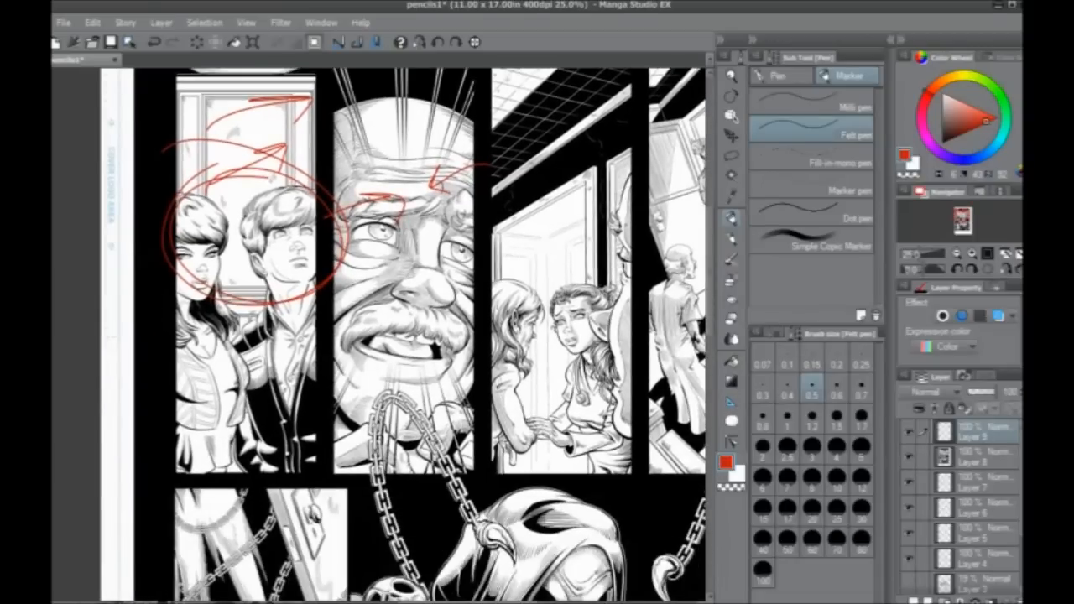
drag(374, 367, 310, 363)
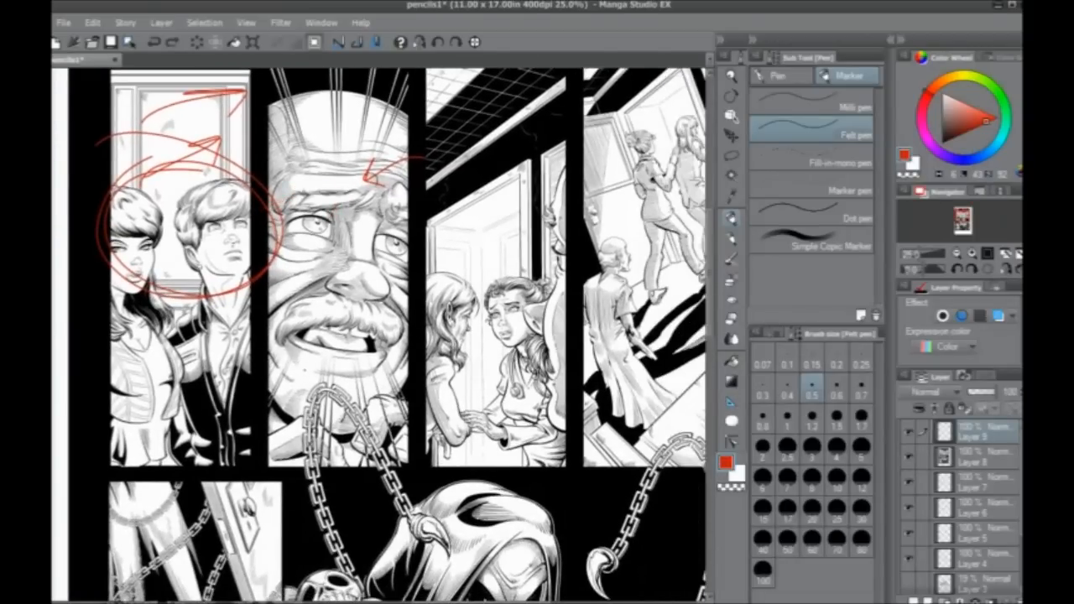
- Outline the long-haired girl in the third panel with a tall red oval and try a mark beside the facing woman
mouse_move(409, 252)
mouse_down()
mouse_move(473, 394)
mouse_move(414, 470)
mouse_up()
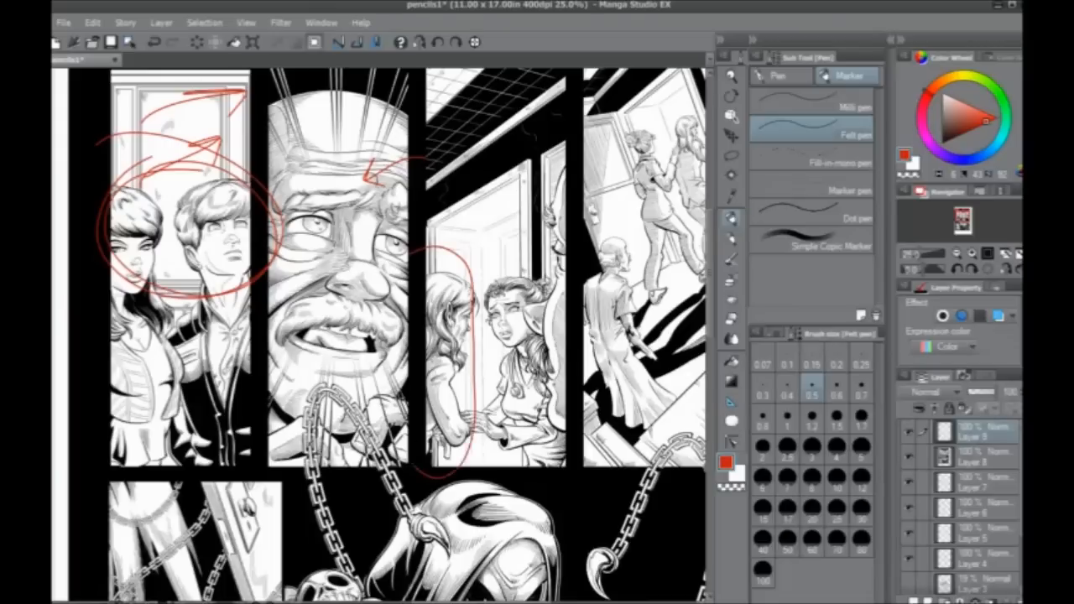
mouse_move(554, 270)
mouse_down()
mouse_move(497, 270)
mouse_move(492, 407)
mouse_up()
key(ctrl+z)
drag(327, 418, 315, 424)
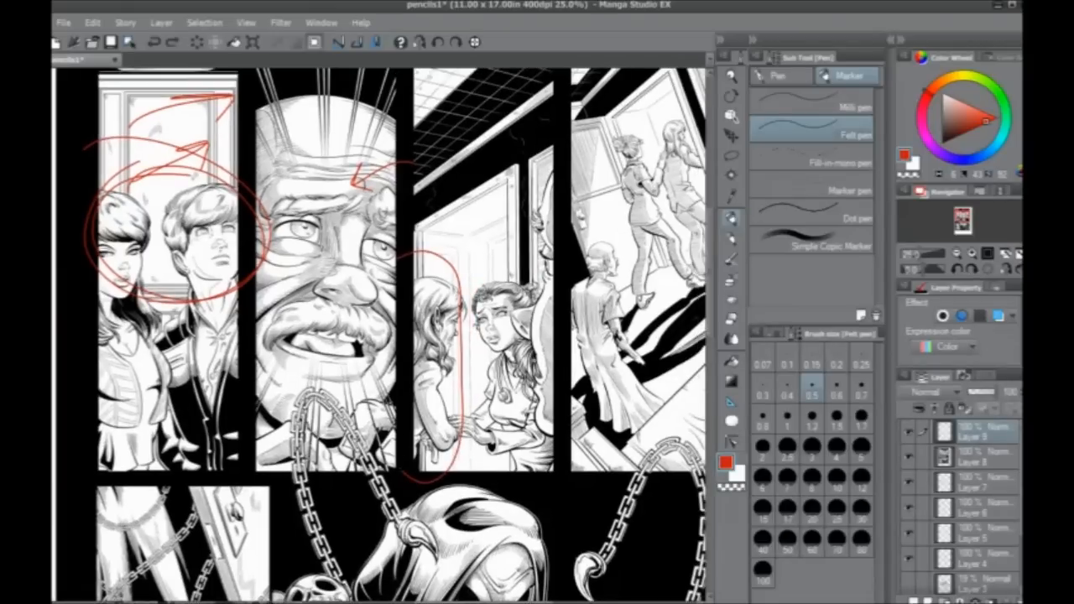
- Draw another wider red loop around the couple's heads and circle the old man's nose
drag(178, 331, 184, 333)
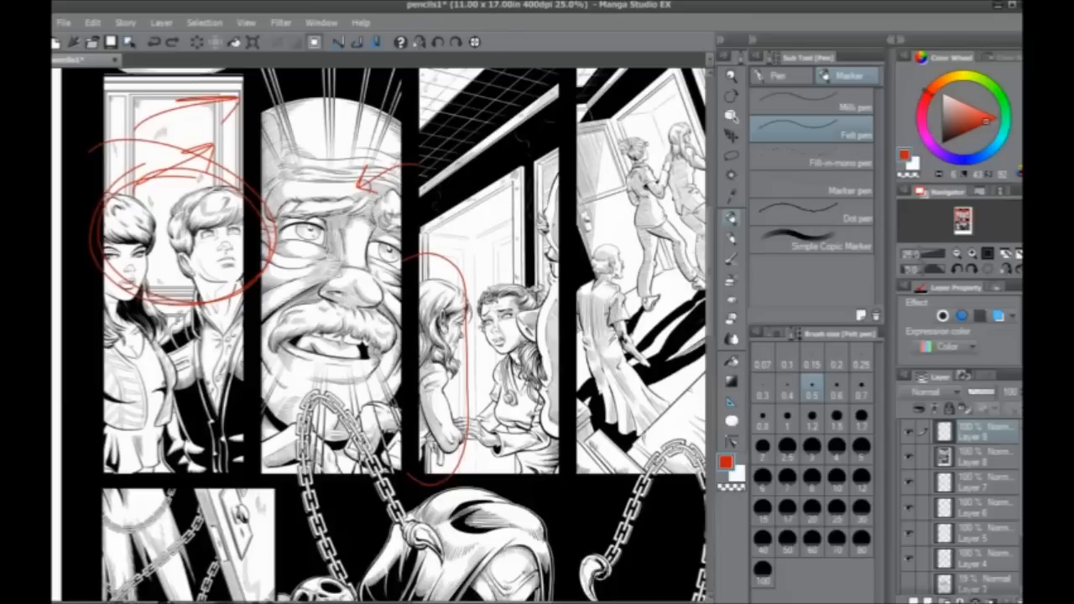
mouse_move(168, 177)
mouse_down()
mouse_move(93, 310)
mouse_move(210, 180)
mouse_up()
drag(390, 239, 369, 220)
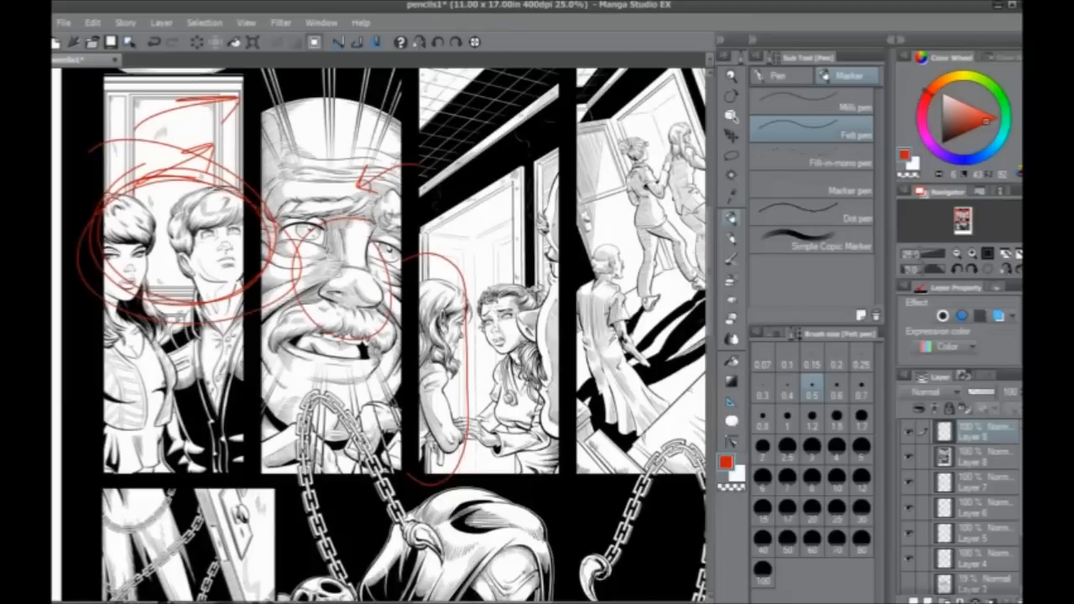
- Circle the two women's heads in the third panel and sweep a red curve from the couple beneath the old man's mouth towards them
mouse_move(430, 284)
mouse_down()
mouse_move(532, 377)
mouse_move(512, 266)
mouse_up()
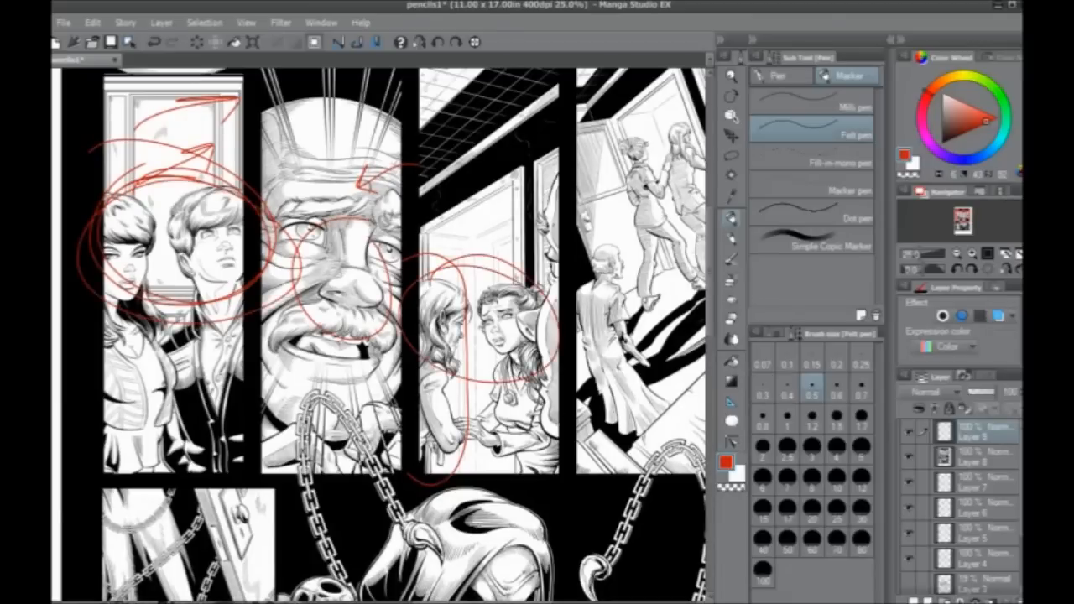
drag(377, 335, 351, 357)
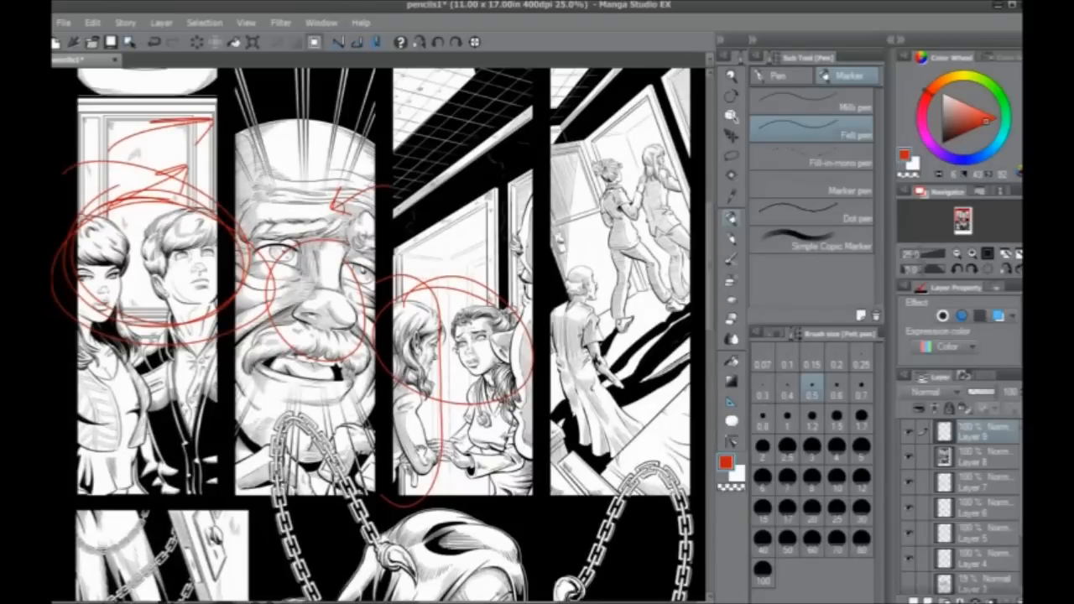
drag(421, 444, 449, 399)
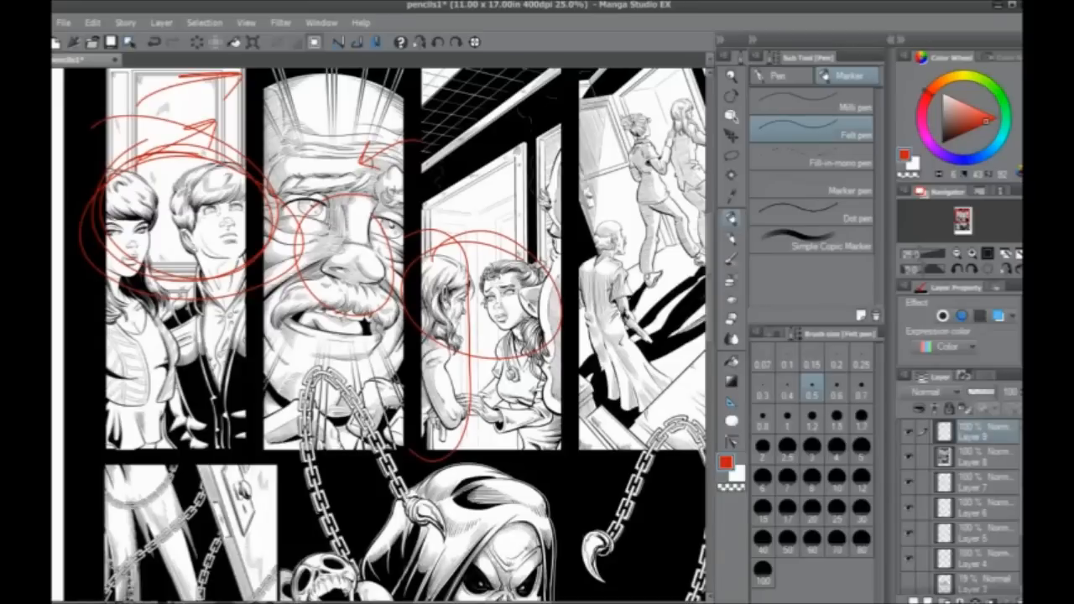
mouse_move(163, 249)
mouse_down()
mouse_move(140, 260)
mouse_move(376, 382)
mouse_move(449, 377)
mouse_up()
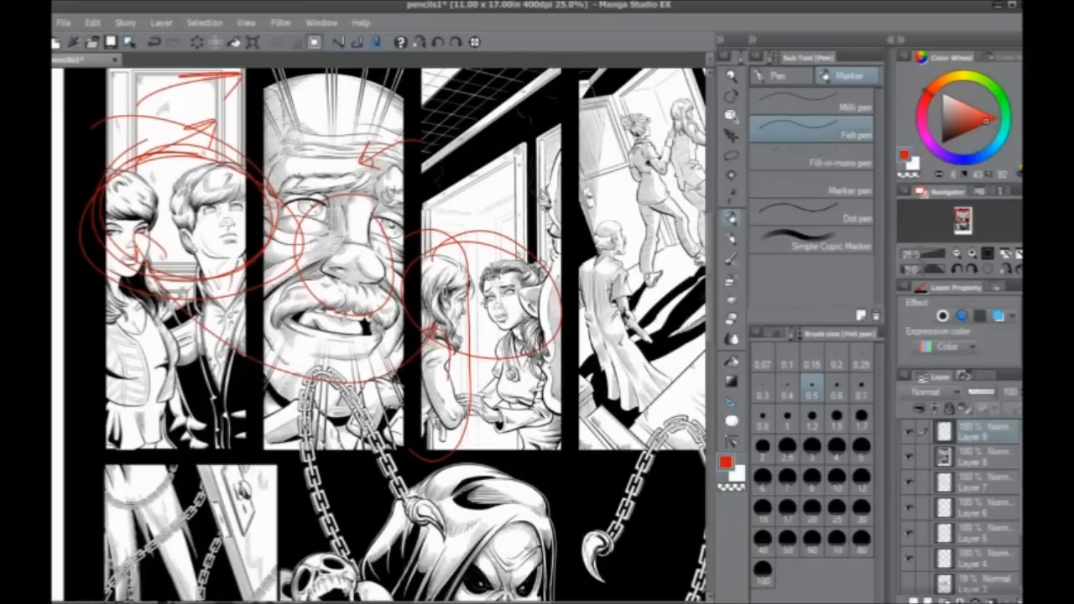
- Undo the red loops and arrows around the couple, the old man's face and the women in the third panel
key(ctrl+z)
key(ctrl+z)
key(ctrl+z)
key(ctrl+z)
key(ctrl+z)
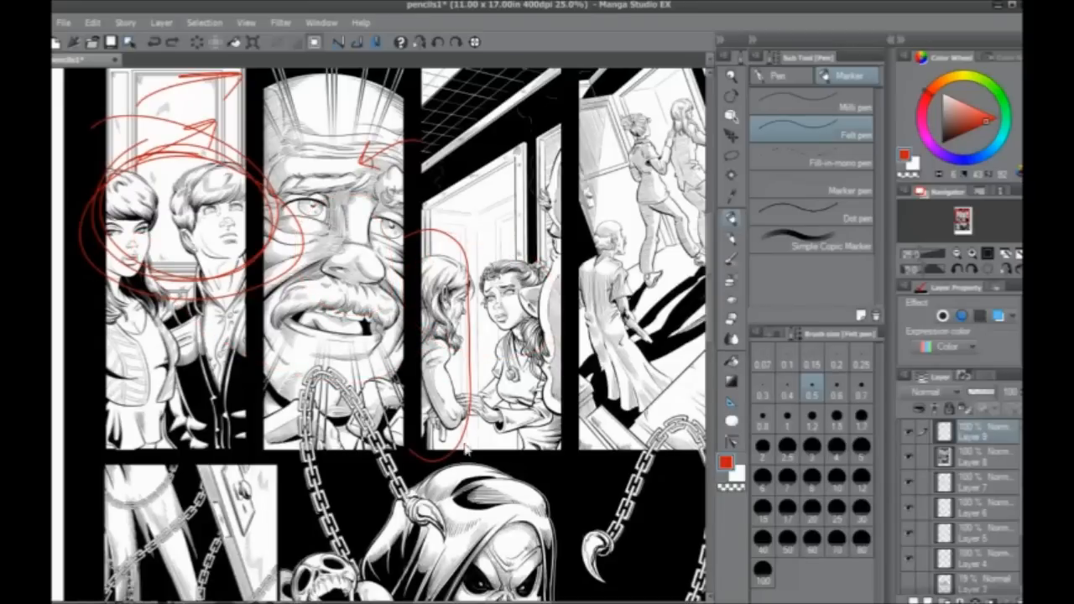
drag(357, 374, 402, 430)
key(ctrl+z)
key(ctrl+z)
key(ctrl+z)
key(ctrl+z)
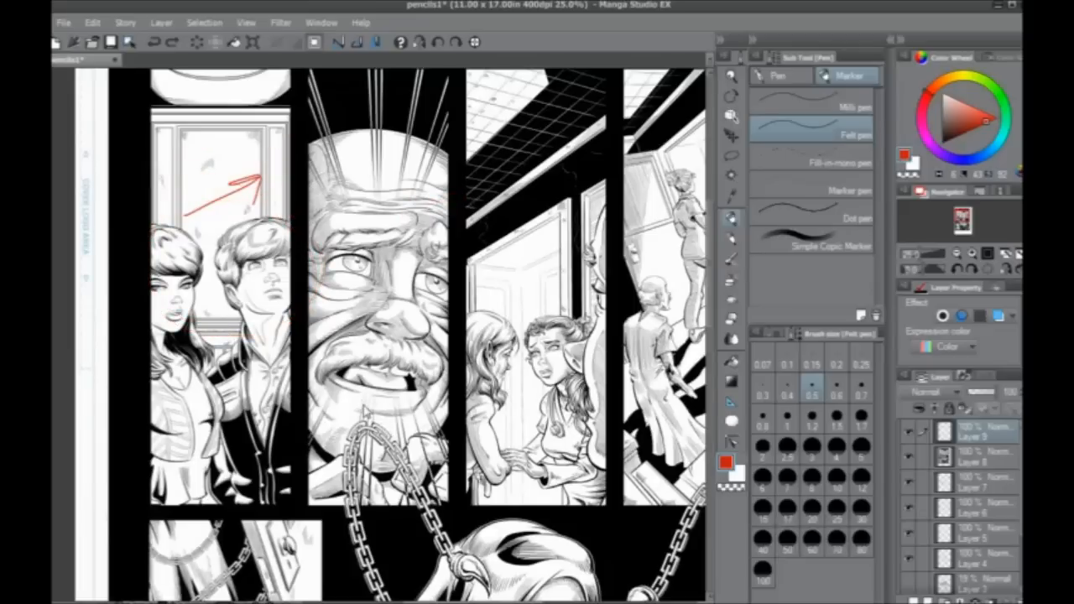
drag(342, 403, 330, 424)
mouse_move(171, 223)
mouse_down()
mouse_move(141, 315)
mouse_move(223, 225)
mouse_up()
mouse_move(305, 284)
mouse_down()
mouse_move(382, 293)
mouse_move(366, 308)
mouse_up()
key(ctrl+z)
key(ctrl+z)
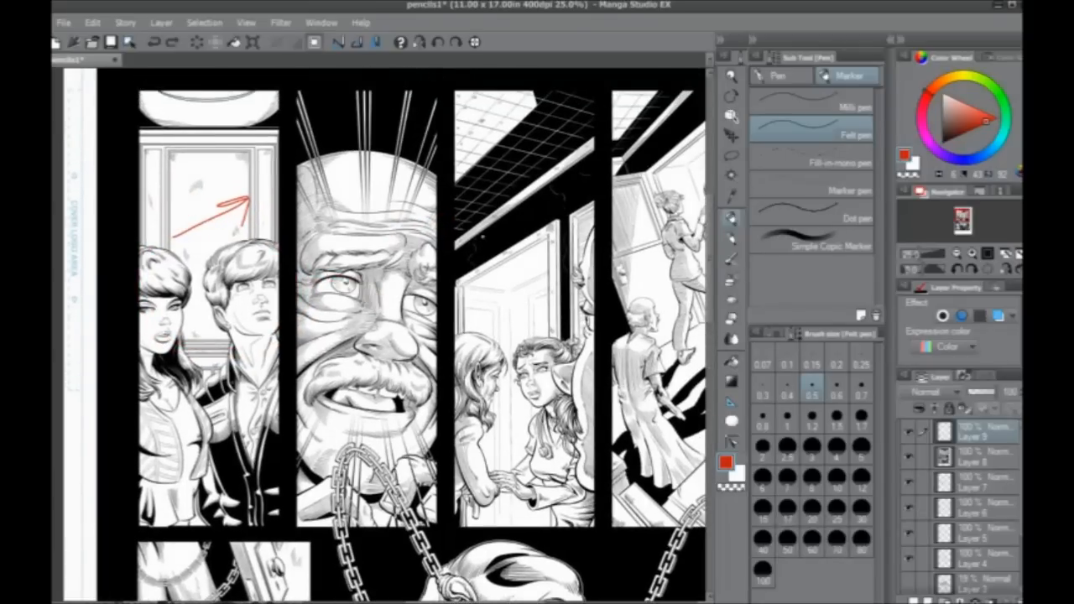
- On Layer 8, select the old man's panel with a rectangular marquee and flip it horizontally
click(965, 457)
click(731, 156)
drag(433, 531, 287, 106)
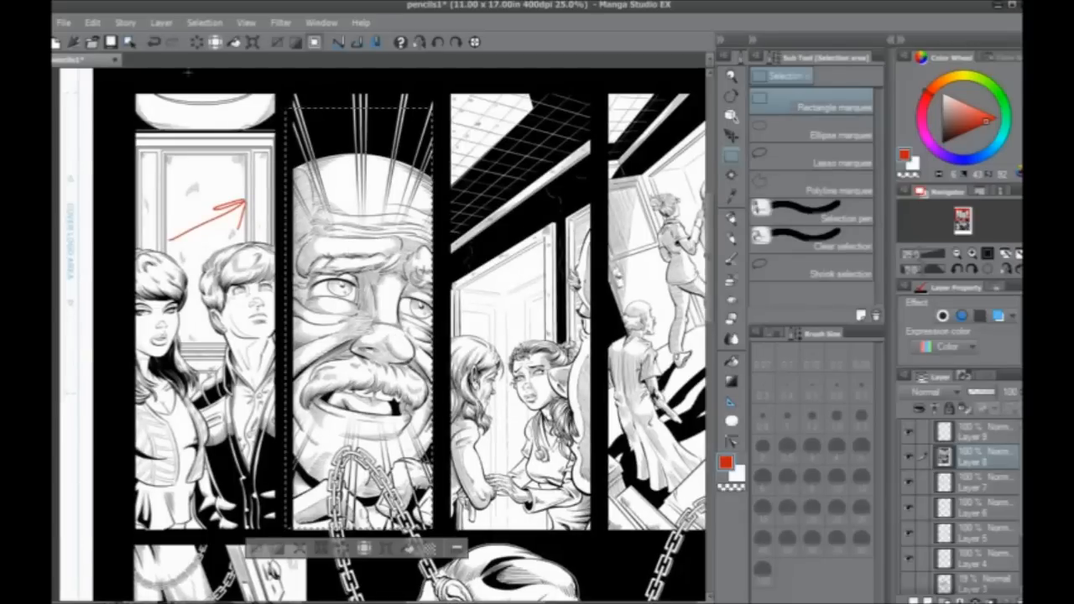
click(92, 23)
mouse_move(134, 302)
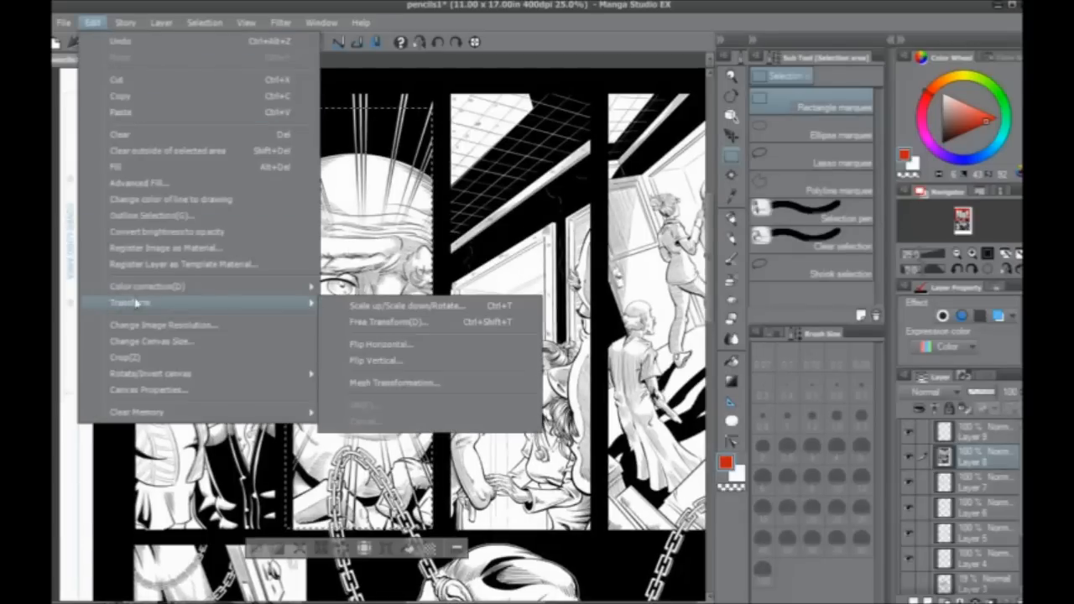
click(361, 345)
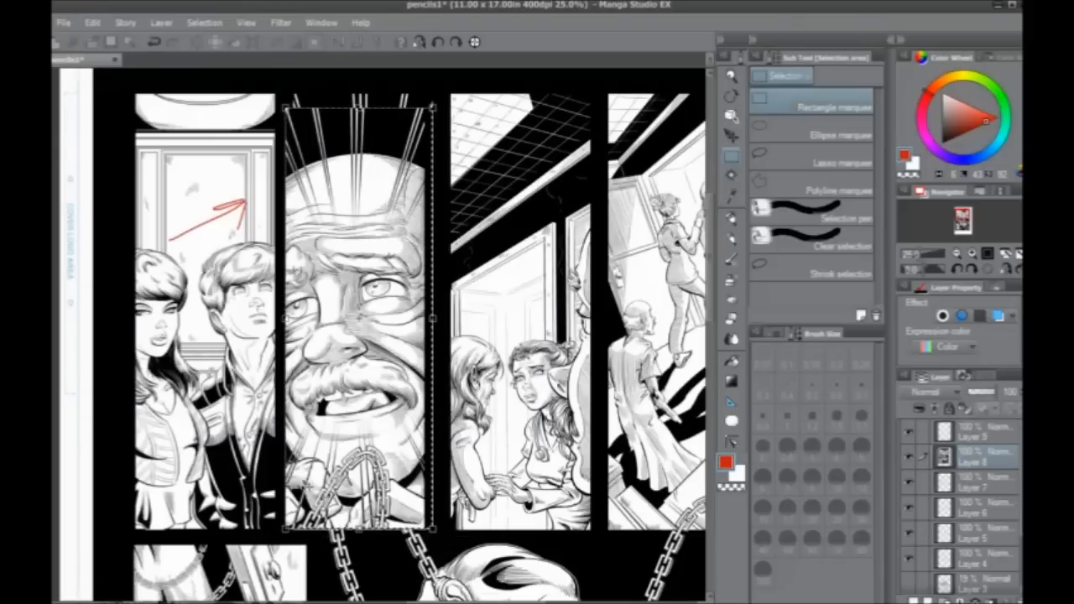
key(Return)
mouse_move(227, 440)
mouse_down()
mouse_move(278, 440)
mouse_move(237, 432)
mouse_up()
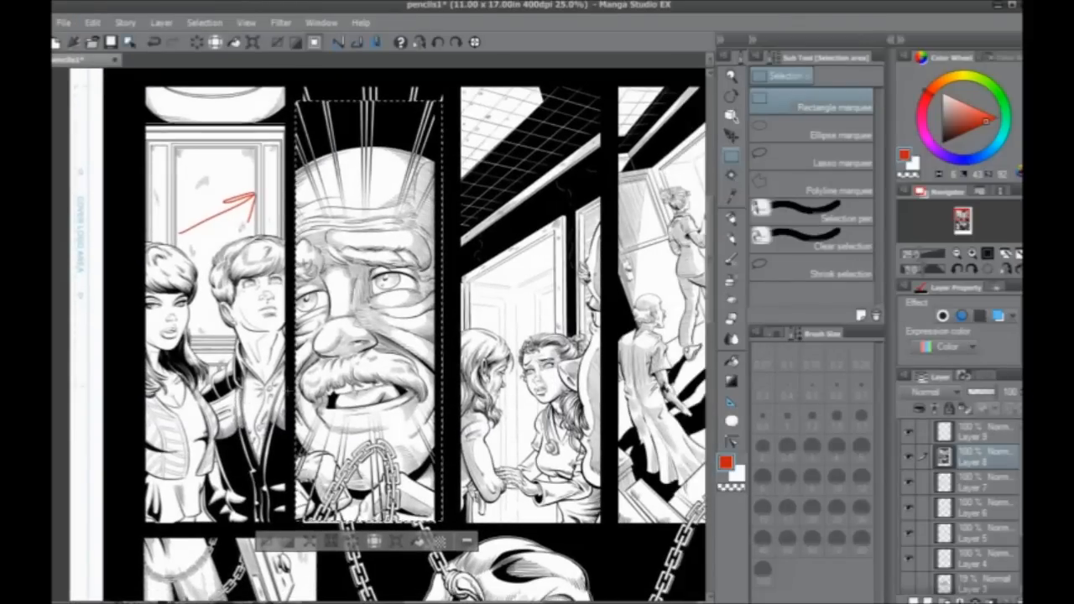
- Clear the selection and draw a tall red rectangle with the Felt pen in the blank margin beside the fourth panel
drag(533, 414, 312, 374)
click(732, 241)
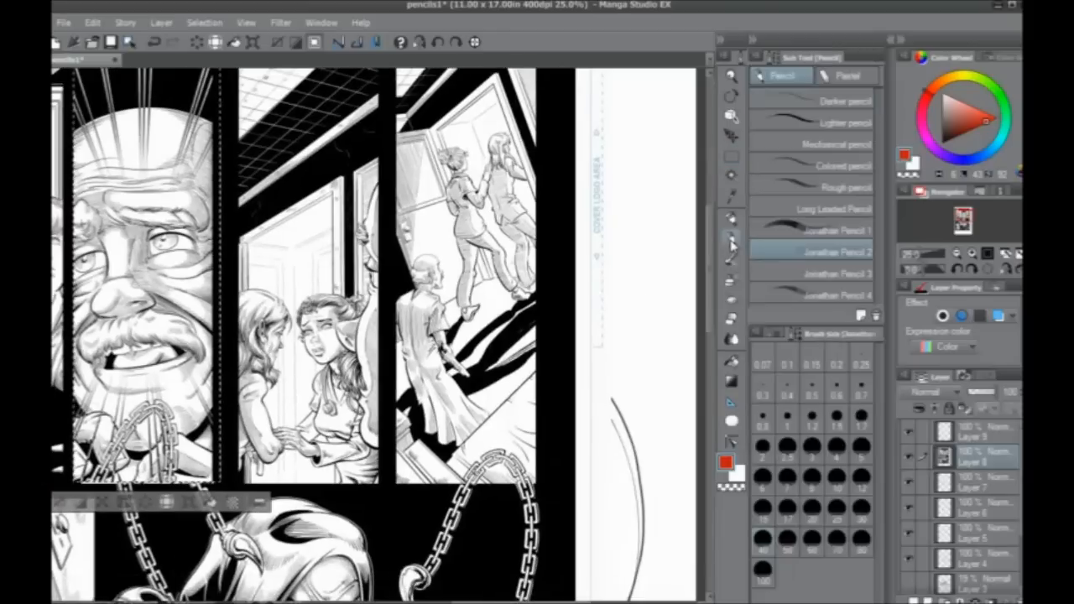
click(732, 218)
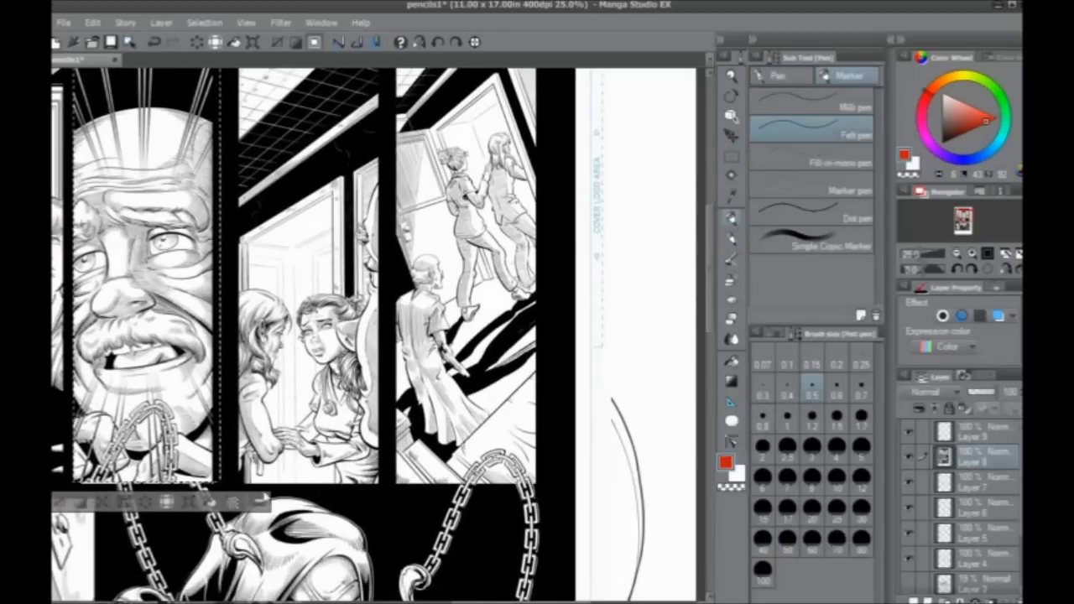
drag(112, 531, 244, 525)
click(177, 501)
drag(526, 417, 203, 522)
drag(451, 271, 461, 276)
mouse_move(494, 203)
mouse_down()
mouse_move(491, 362)
mouse_move(419, 315)
mouse_move(490, 194)
mouse_up()
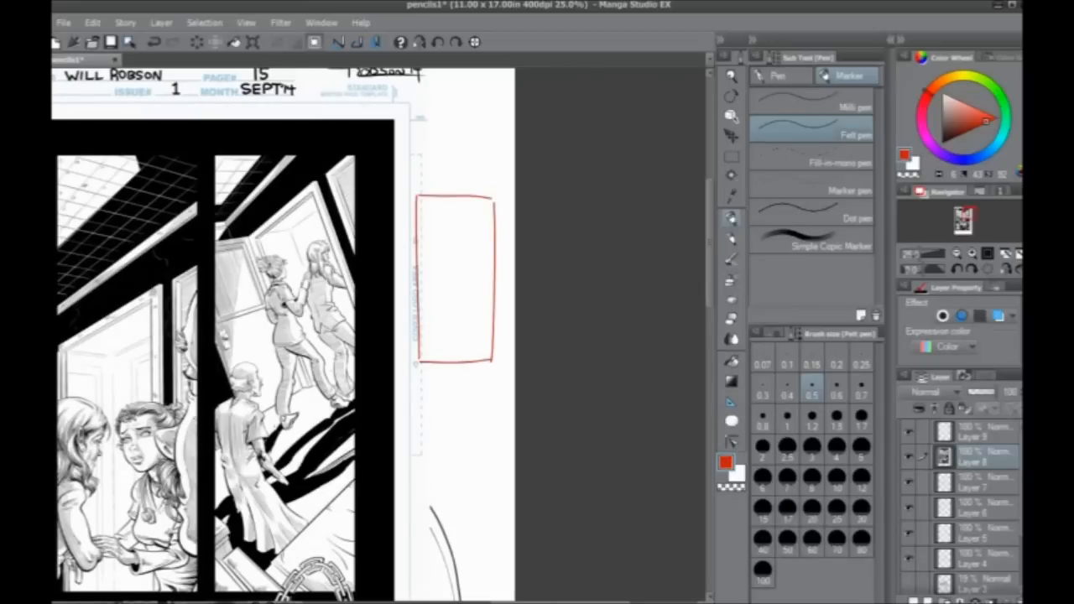
- Add a small rectangle on the margin frame's upper edge and a tall arched shape standing on its lower edge
drag(260, 376, 270, 363)
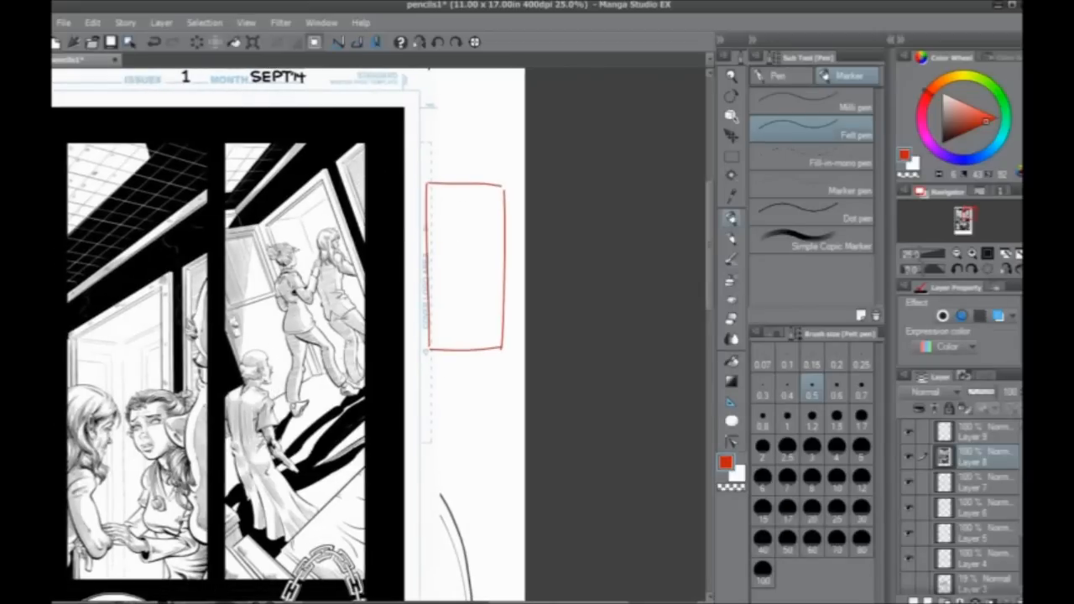
drag(136, 414, 247, 386)
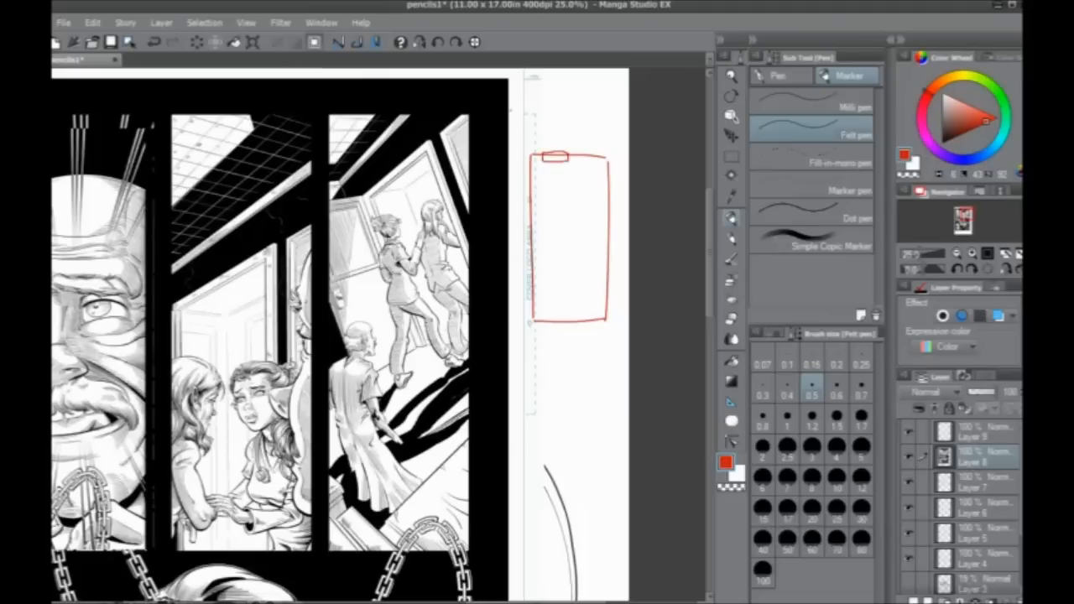
mouse_move(580, 317)
mouse_down()
mouse_move(576, 225)
mouse_move(551, 316)
mouse_up()
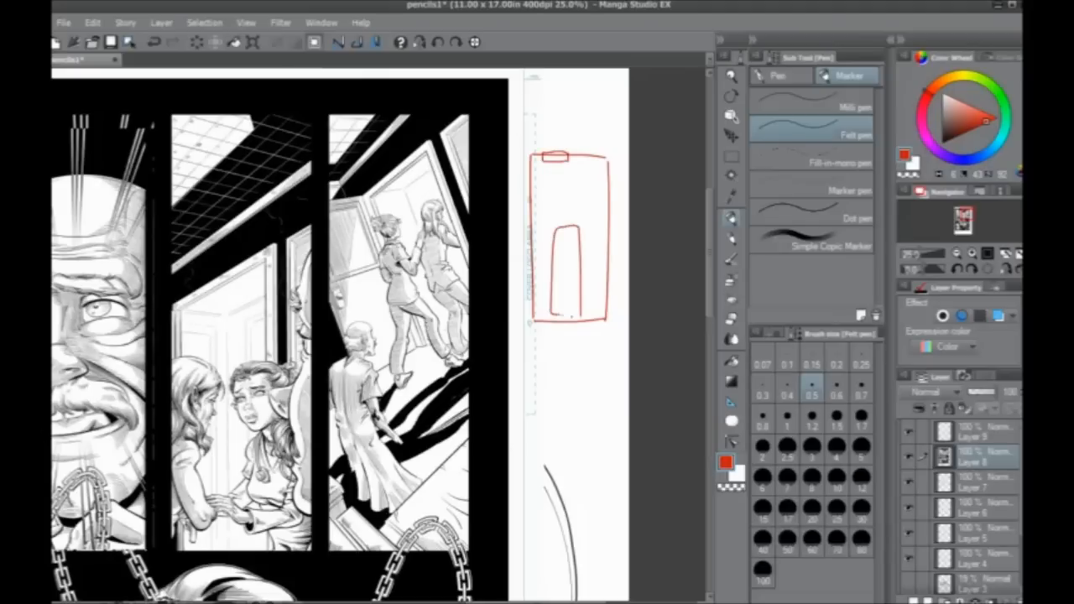
- Draw a small circle in the frame's lower left corner and a filled red oval beside the arched shape
drag(401, 466, 573, 468)
mouse_move(442, 411)
mouse_down()
mouse_move(494, 457)
mouse_move(483, 467)
mouse_up()
key(ctrl+z)
key(ctrl+z)
drag(619, 288, 620, 289)
mouse_move(631, 248)
mouse_down()
mouse_move(621, 277)
mouse_move(629, 252)
mouse_move(619, 273)
mouse_move(625, 260)
mouse_up()
- Add a flat oval and a filled mark along the frame's upper edge, plus two small dots above the filled oval
drag(415, 457, 570, 436)
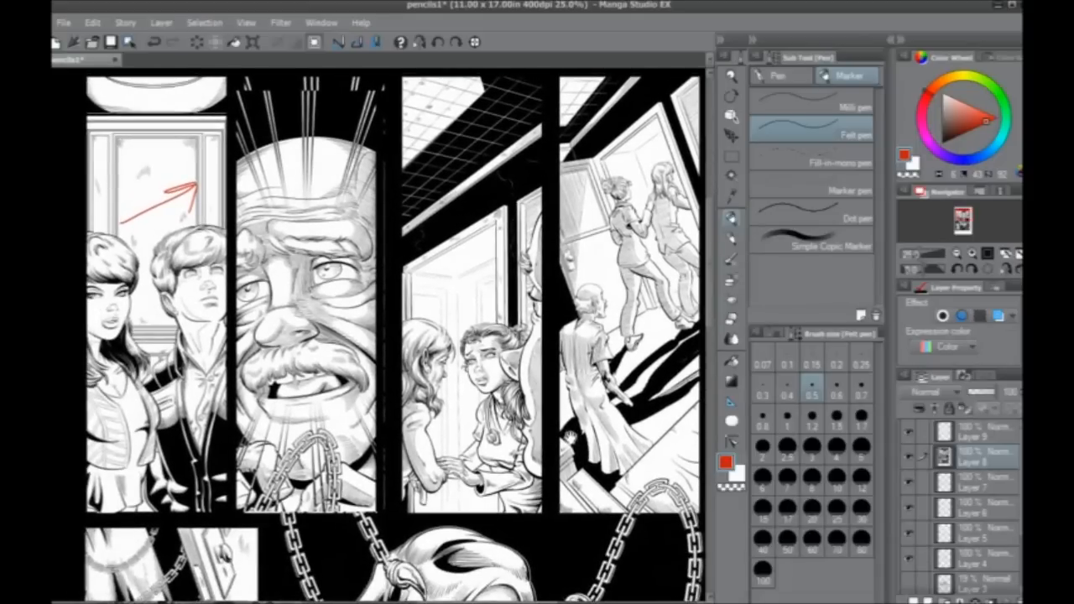
drag(466, 394, 327, 342)
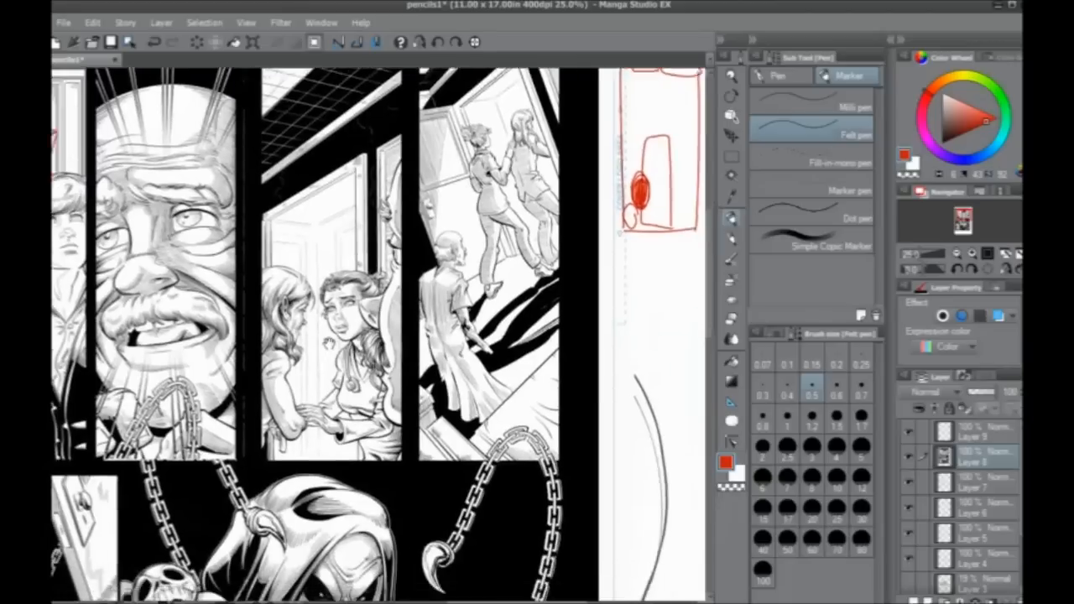
drag(334, 416, 382, 454)
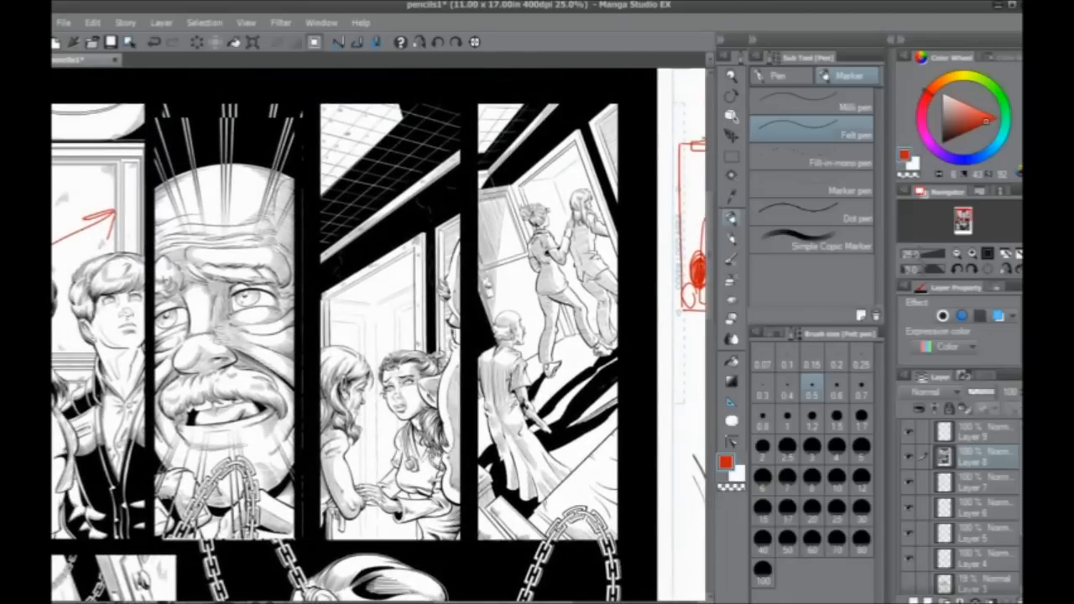
drag(488, 482, 473, 483)
drag(469, 487, 445, 467)
drag(661, 132, 651, 132)
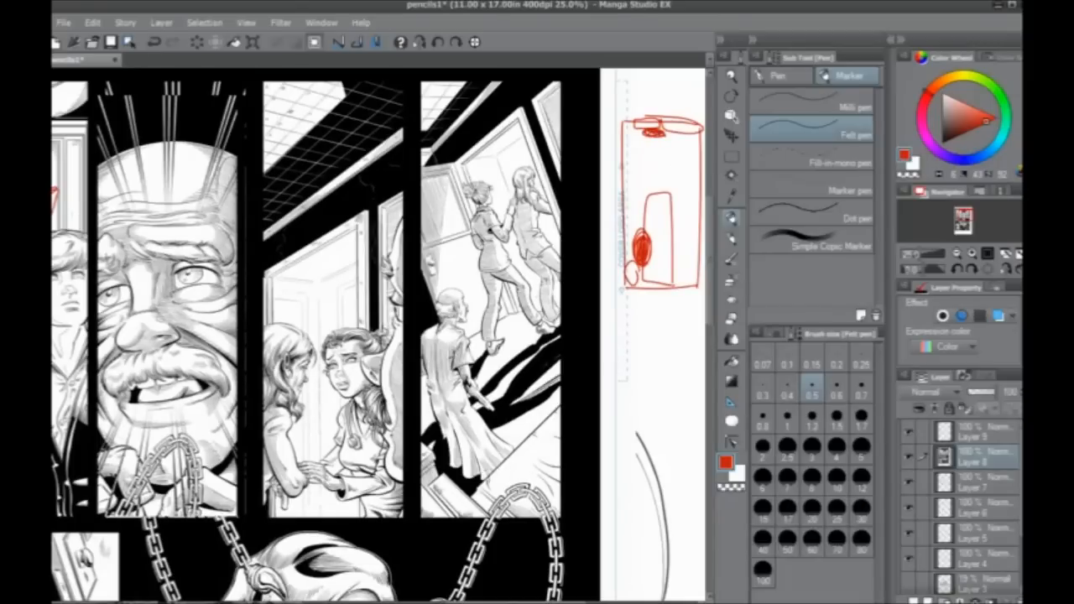
drag(491, 462, 475, 483)
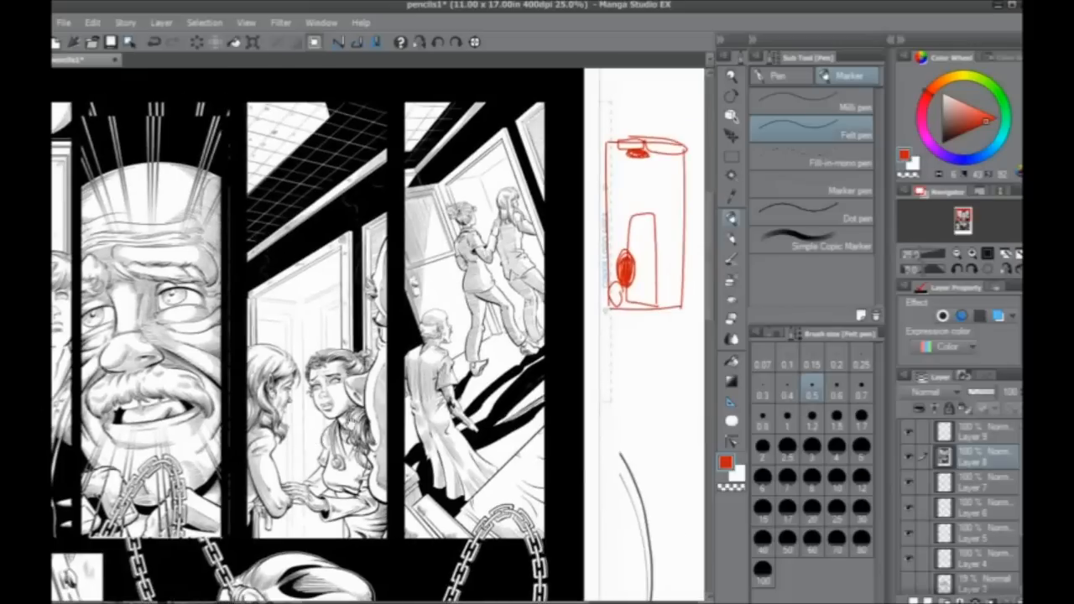
drag(623, 233, 611, 242)
drag(578, 235, 566, 218)
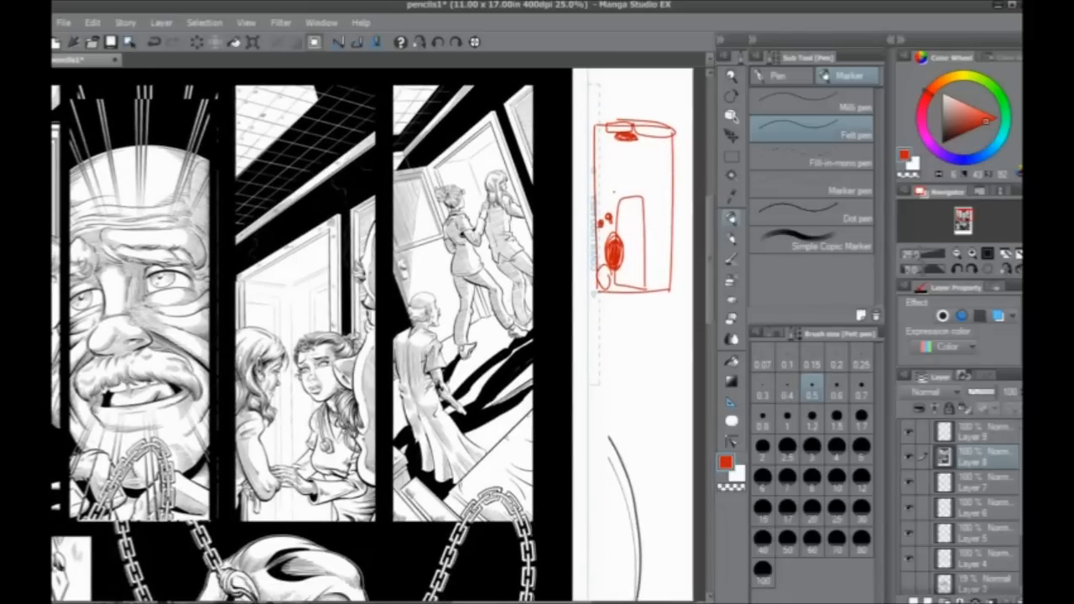
- Draw a long vertical line through the margin frame, with small camera-like shapes and three stick figures to its right
drag(598, 82, 665, 379)
key(ctrl+z)
drag(650, 81, 655, 406)
drag(619, 310, 606, 372)
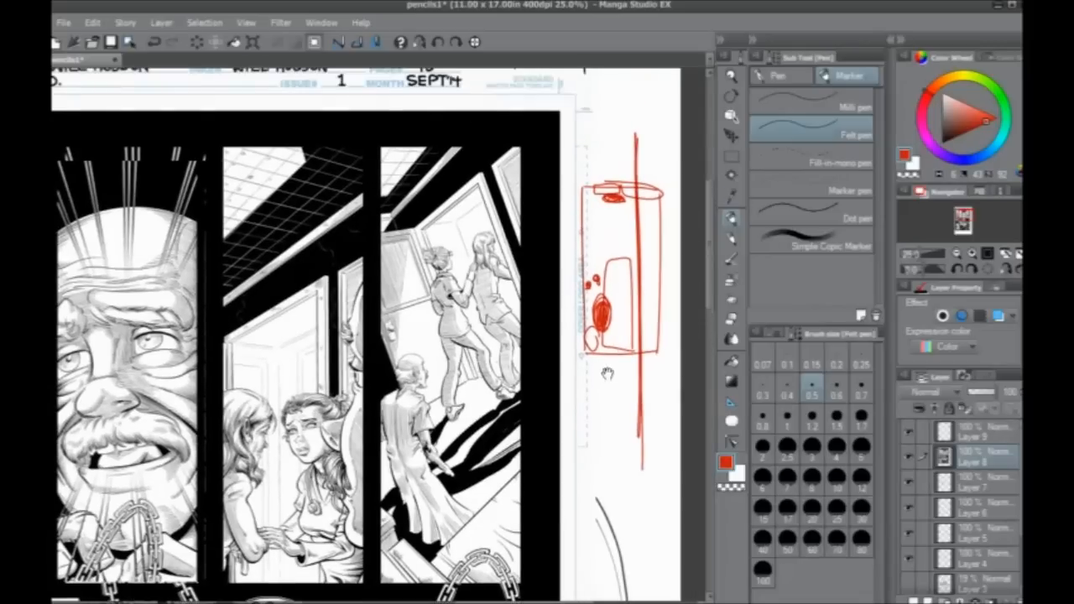
mouse_move(667, 156)
mouse_down()
mouse_move(676, 265)
mouse_move(646, 234)
mouse_move(656, 236)
mouse_up()
drag(660, 291, 658, 302)
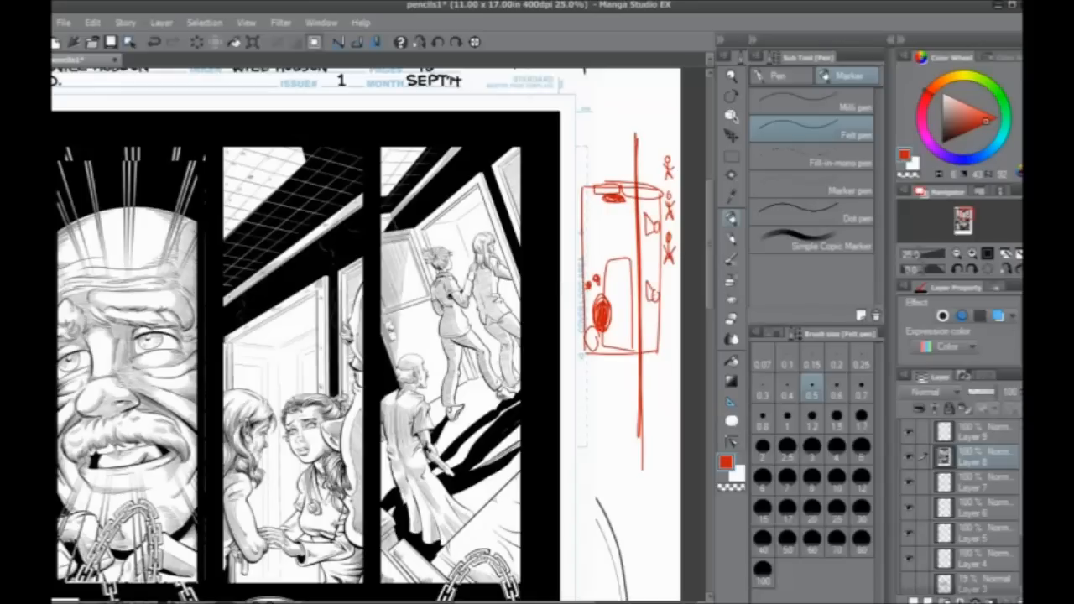
- Try a wide red arc around the left side of the vertical line
mouse_move(641, 416)
mouse_down()
mouse_move(557, 361)
mouse_move(589, 159)
mouse_move(634, 149)
mouse_move(592, 155)
mouse_move(560, 206)
mouse_move(621, 386)
mouse_move(641, 391)
mouse_up()
key(ctrl+z)
drag(560, 201, 629, 151)
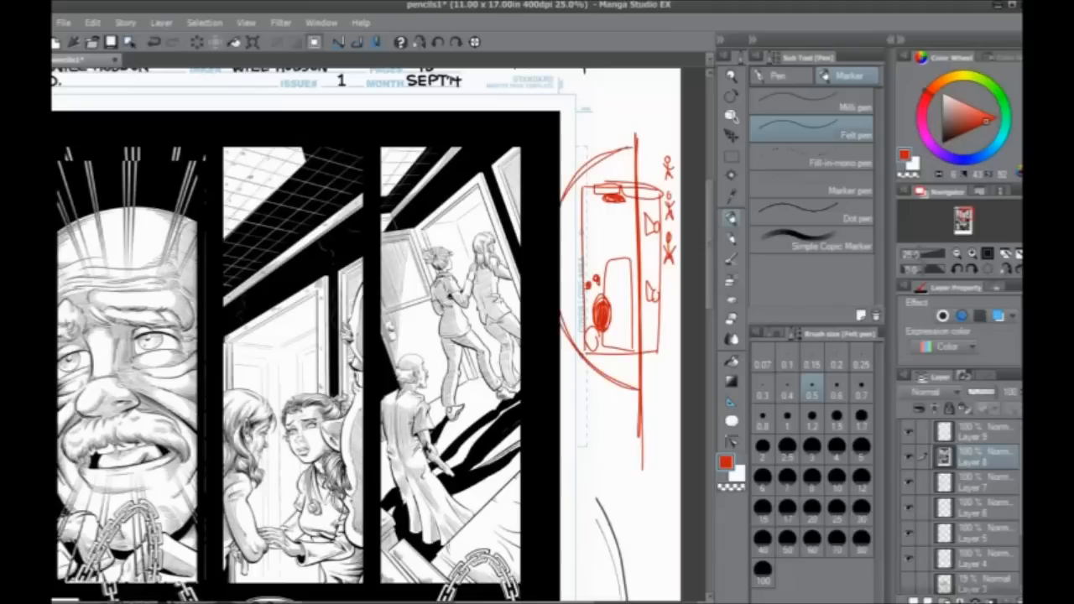
key(ctrl+z)
- Draw a wide arc around the right side of the vertical line, with more camera-like marks and crossing lines near its lower end
mouse_move(631, 167)
mouse_down()
mouse_move(614, 164)
mouse_move(666, 252)
mouse_move(621, 421)
mouse_move(633, 149)
mouse_move(649, 369)
mouse_move(622, 152)
mouse_move(613, 150)
mouse_up()
drag(639, 376, 563, 337)
mouse_move(563, 337)
mouse_down()
mouse_move(652, 374)
mouse_move(635, 323)
mouse_up()
mouse_move(664, 292)
mouse_down()
mouse_move(659, 309)
mouse_move(662, 295)
mouse_up()
mouse_move(628, 156)
mouse_down()
mouse_move(638, 158)
mouse_move(626, 168)
mouse_up()
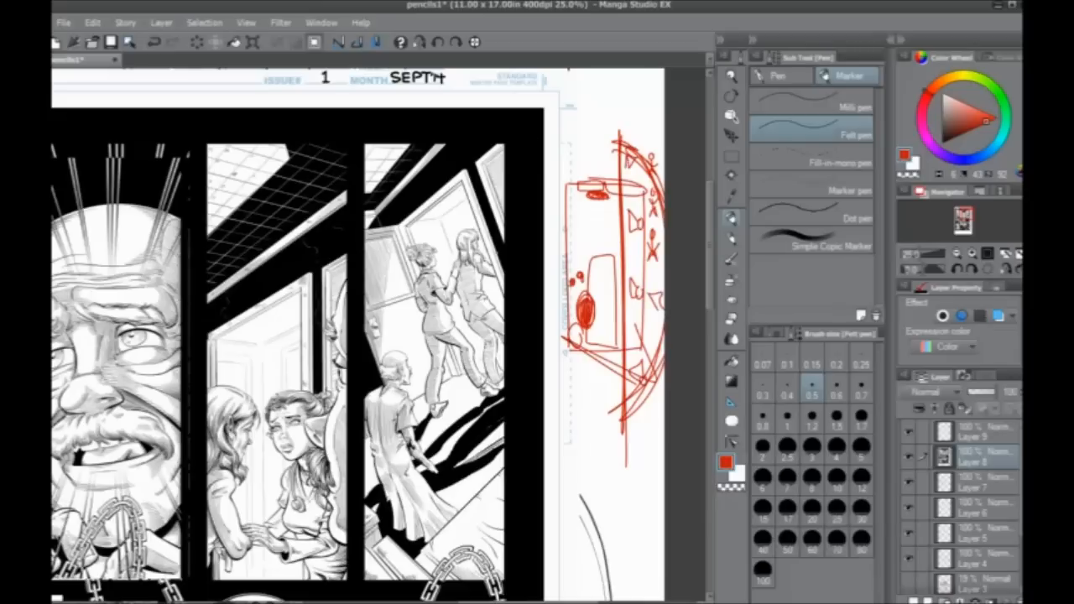
- Circle the couple's heads in the first panel, the facing woman's head in the third, and the two distant figures in the fourth
drag(503, 336, 543, 297)
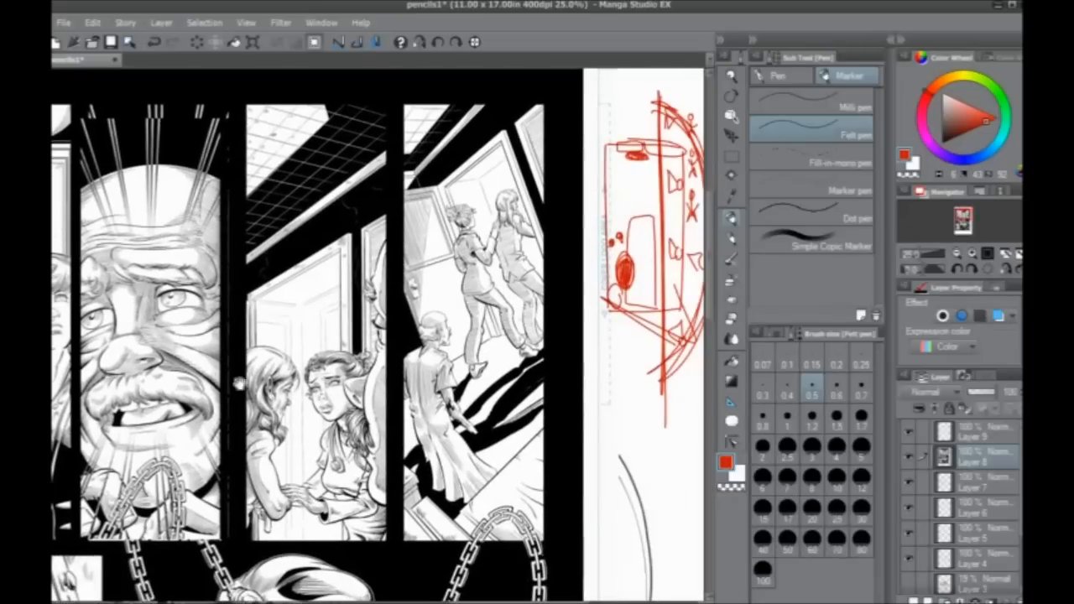
drag(335, 336, 546, 299)
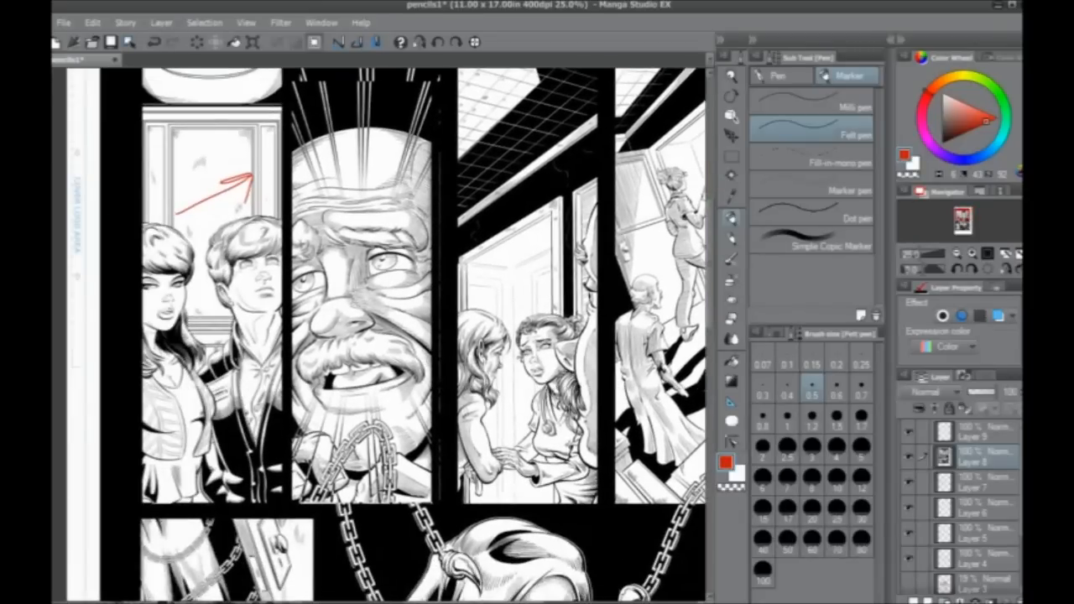
drag(402, 482, 374, 154)
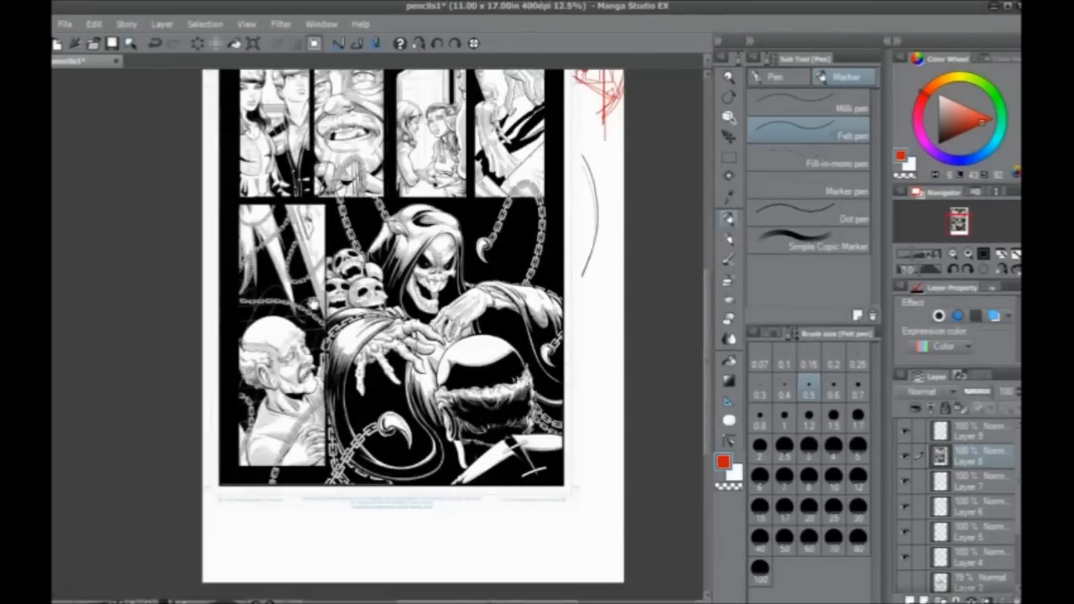
drag(377, 319, 381, 416)
drag(317, 300, 401, 267)
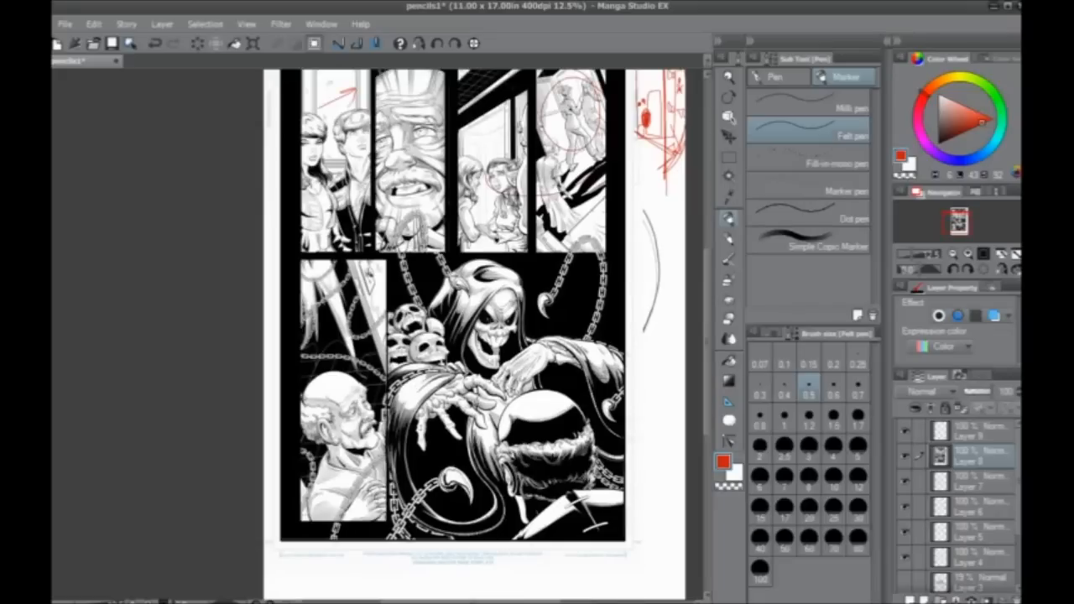
mouse_move(345, 316)
mouse_down()
mouse_move(347, 384)
mouse_move(347, 331)
mouse_up()
mouse_move(328, 119)
mouse_down()
mouse_move(305, 198)
mouse_move(365, 188)
mouse_move(305, 206)
mouse_up()
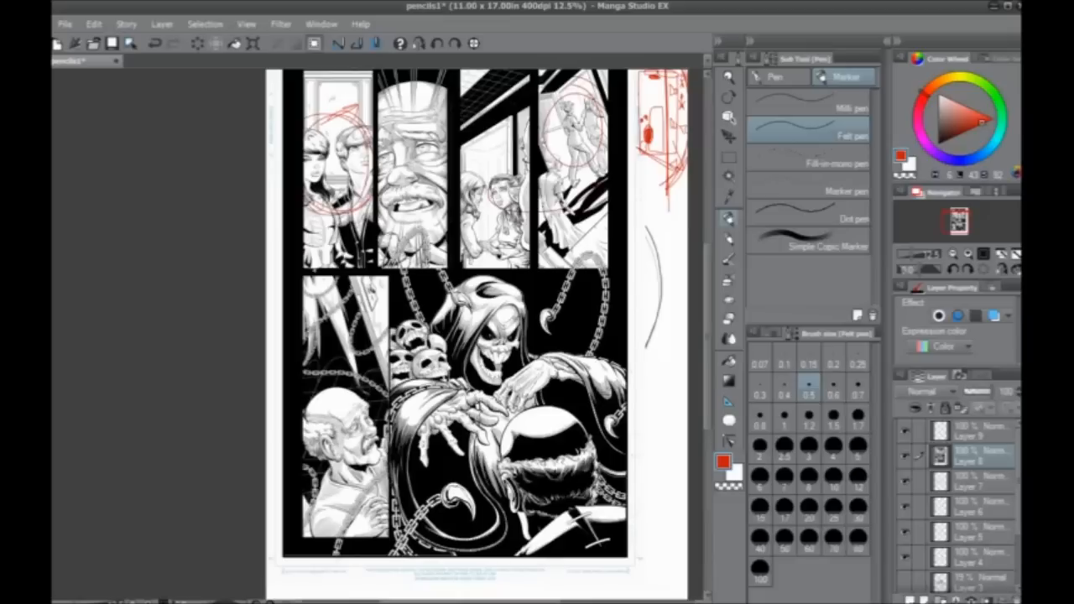
- Sweep red guide curves from the upper panels down through the skulls to the hooded skeleton's hands in the large panel
mouse_move(508, 266)
mouse_down()
mouse_move(548, 411)
mouse_move(461, 260)
mouse_up()
drag(486, 335, 485, 350)
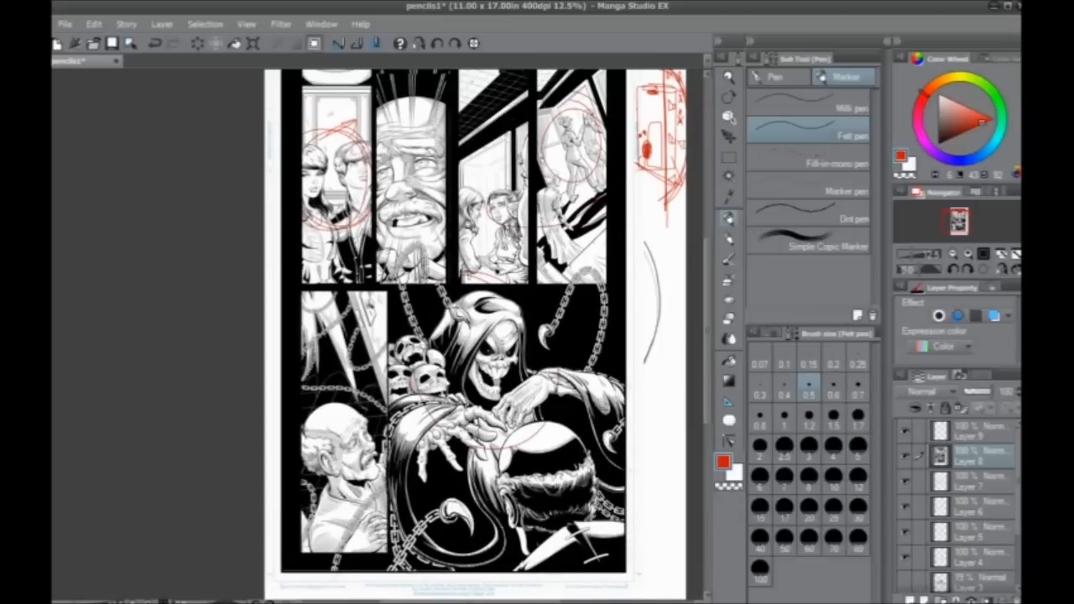
drag(324, 385, 322, 322)
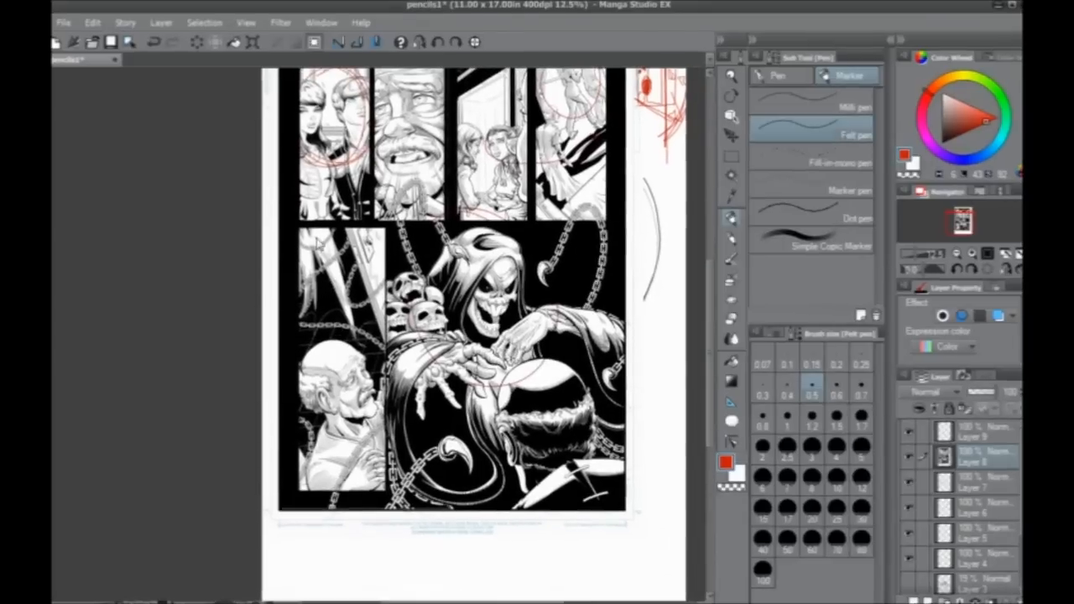
scroll(319, 235, up, 4)
drag(396, 296, 386, 422)
mouse_move(521, 245)
mouse_down()
mouse_move(509, 362)
mouse_move(484, 436)
mouse_move(460, 278)
mouse_up()
drag(358, 512, 440, 106)
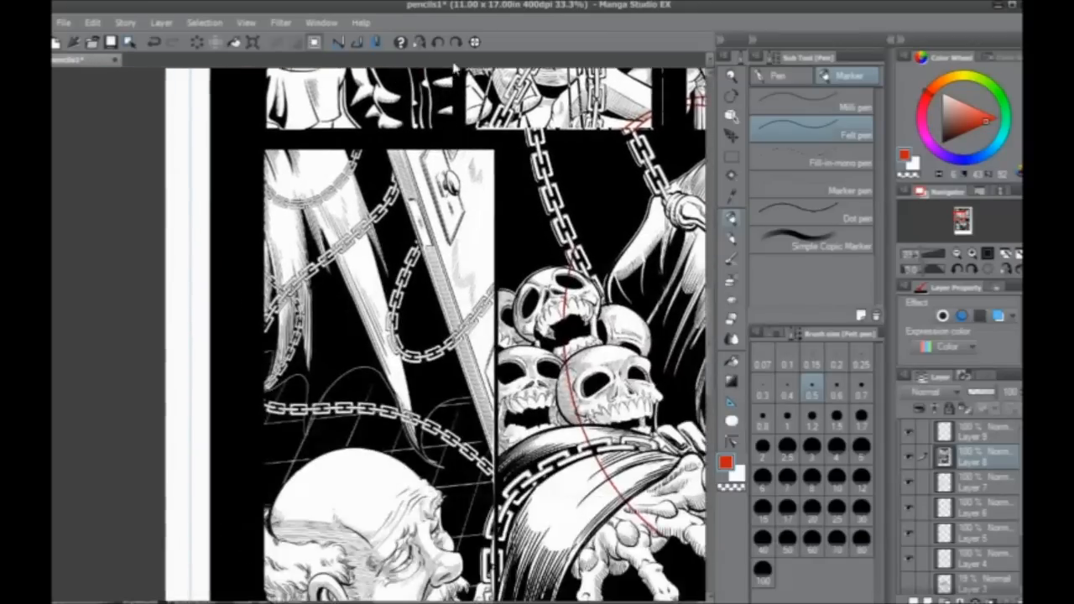
- Carry the red guide curve through the skeleton's hands and onto the bald head in the large panel
drag(425, 289, 410, 74)
drag(436, 326, 282, 131)
drag(443, 345, 393, 435)
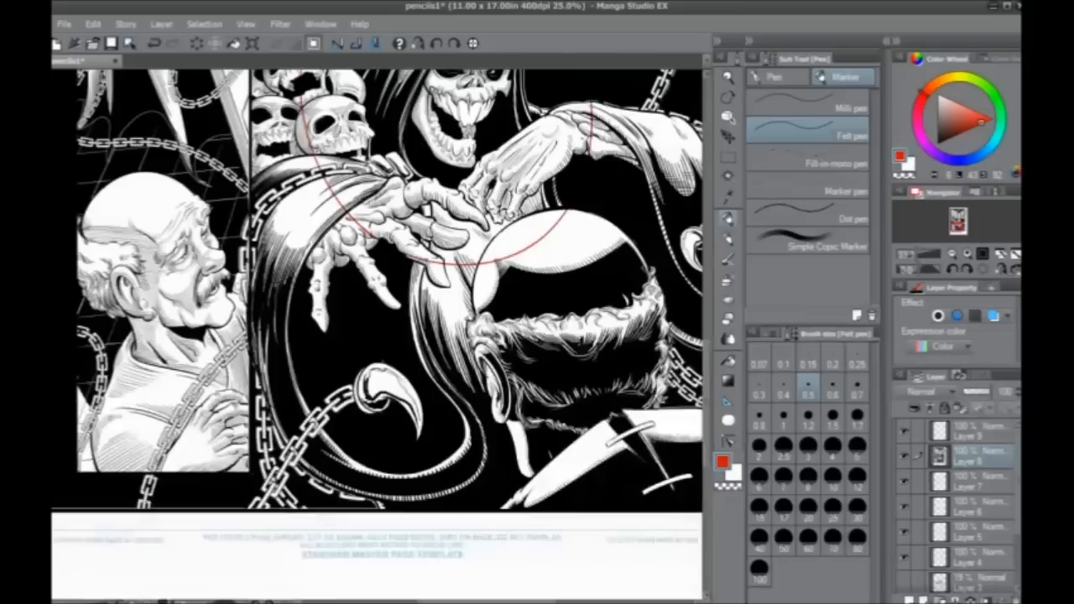
- Try extra red arcs over the bald head and down toward the crossed blades
drag(437, 378, 468, 395)
mouse_move(538, 250)
mouse_down()
mouse_move(579, 468)
mouse_move(630, 264)
mouse_up()
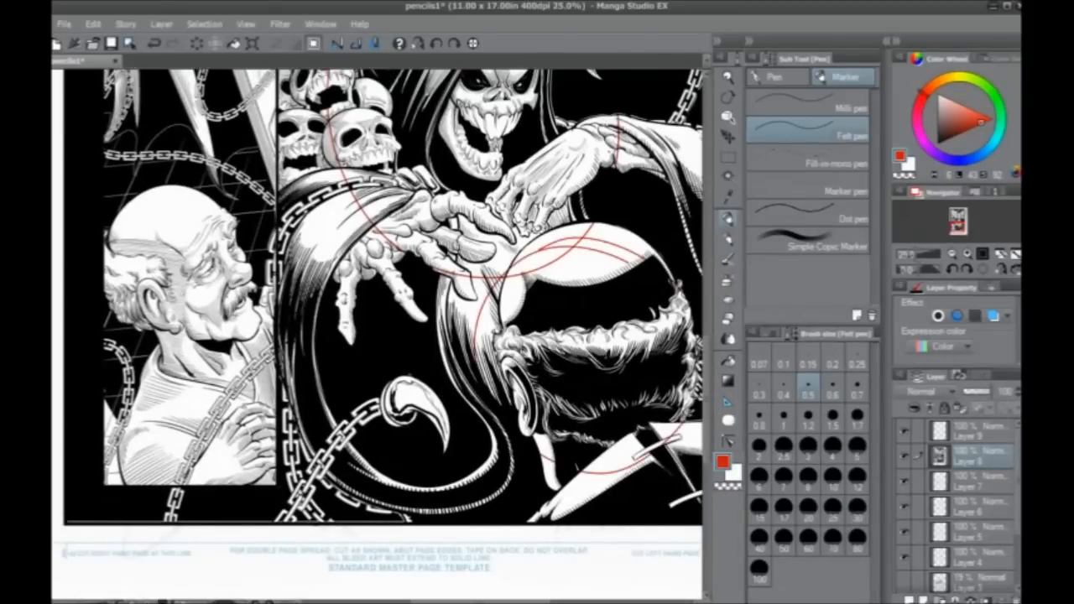
key(ctrl+z)
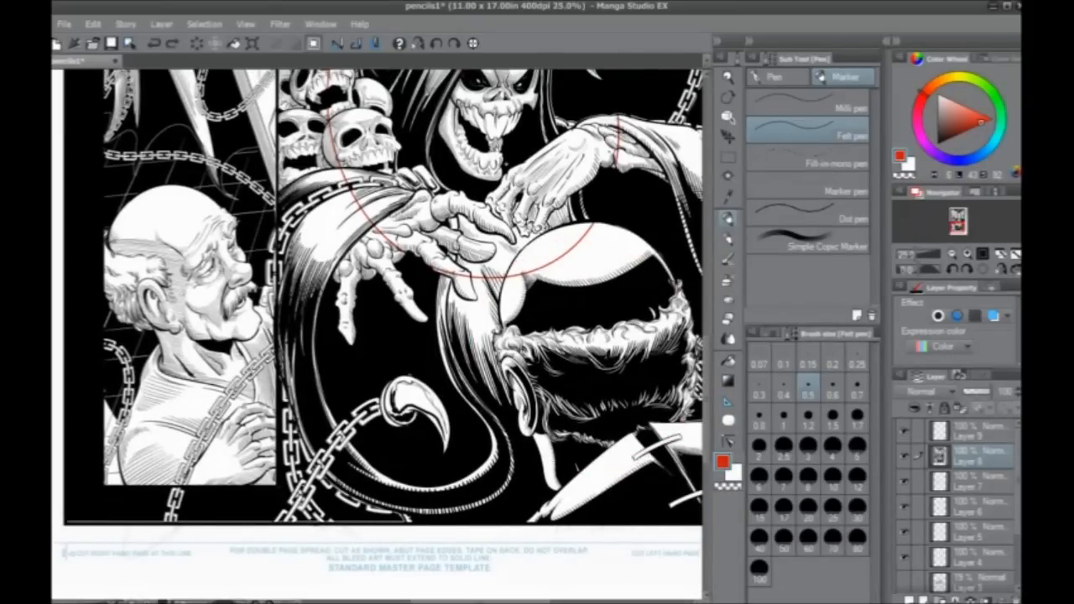
- Redraw the red guide curves across the bald head and along its near edge
scroll(506, 164, up, 2)
drag(505, 372, 354, 257)
drag(423, 312, 468, 327)
drag(423, 293, 631, 259)
drag(337, 407, 394, 331)
drag(431, 223, 450, 247)
drag(426, 222, 397, 323)
- Hatch the blade at the large panel's lower outer corner with slanted red strokes
drag(392, 527, 285, 322)
drag(400, 396, 213, 332)
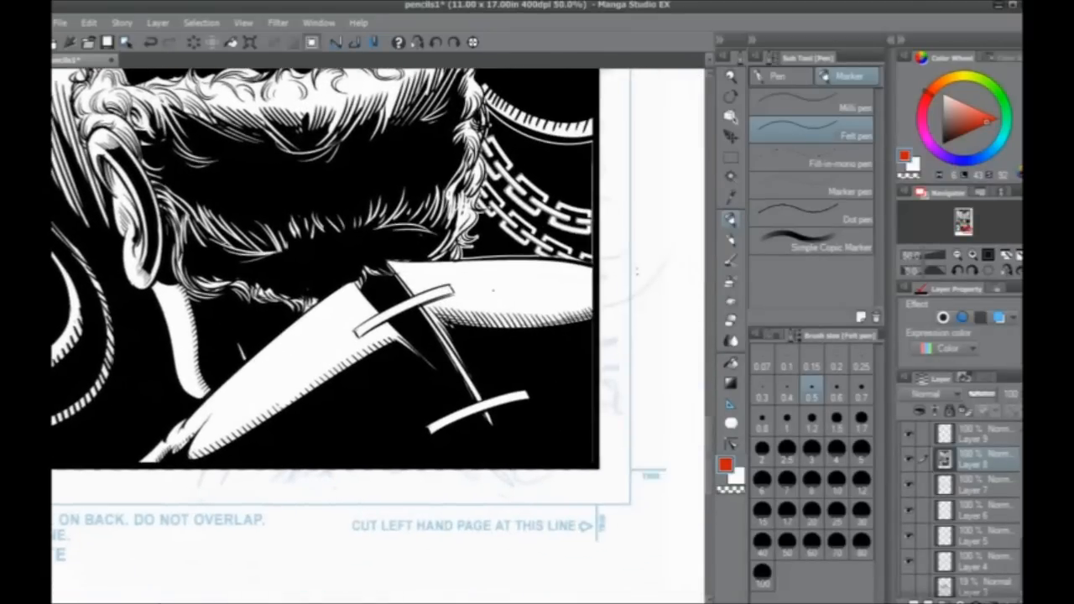
key(ctrl+z)
drag(567, 323, 541, 293)
drag(555, 324, 523, 285)
mouse_move(534, 320)
mouse_down()
mouse_move(514, 282)
mouse_move(479, 275)
mouse_up()
mouse_move(486, 328)
mouse_down()
mouse_move(452, 270)
mouse_move(424, 270)
mouse_up()
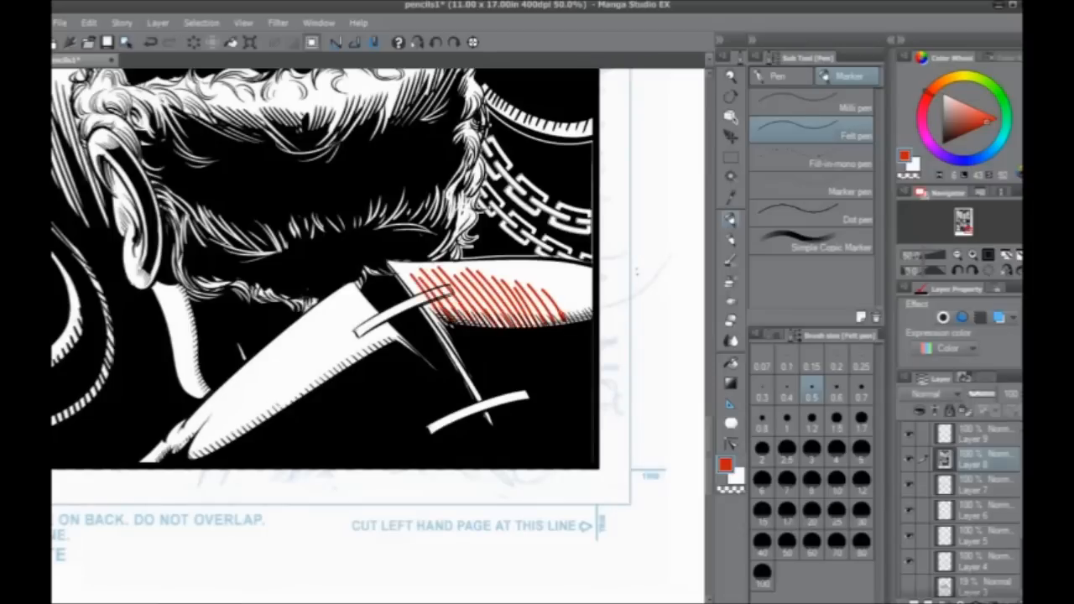
scroll(376, 336, up, 3)
scroll(165, 268, down, 2)
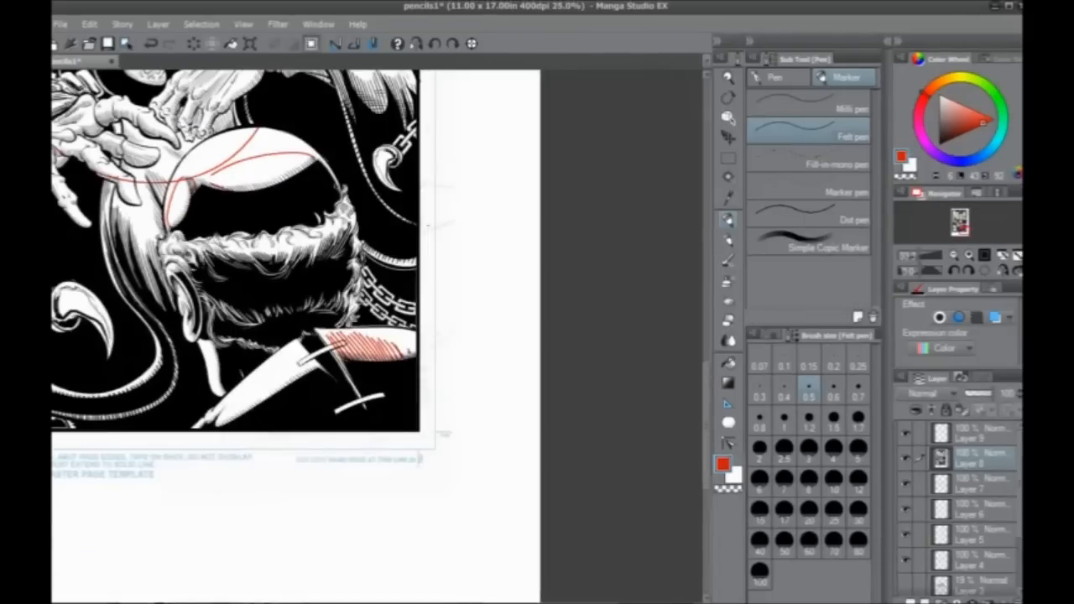
- Delete Layer 8 with the inked comic page and the empty Layer 9 above it
drag(177, 410, 433, 477)
drag(290, 419, 324, 442)
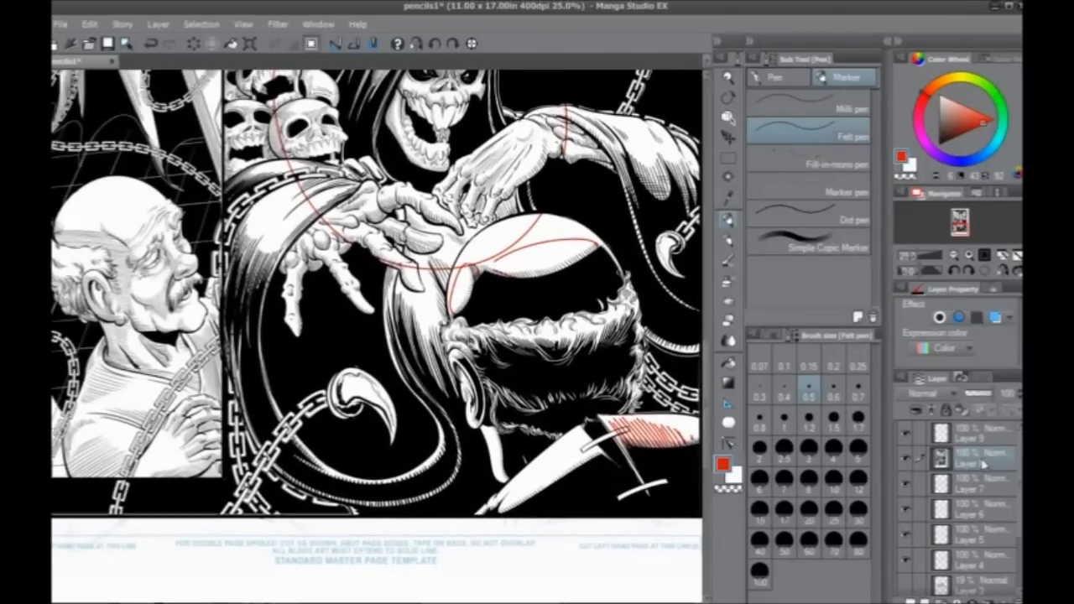
click(988, 600)
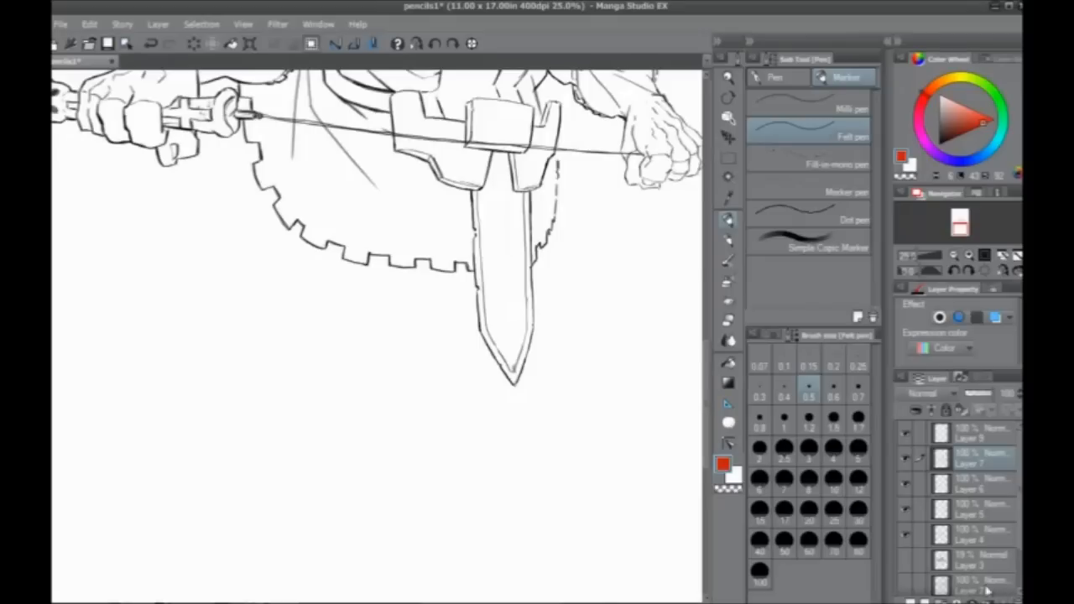
click(968, 431)
click(988, 600)
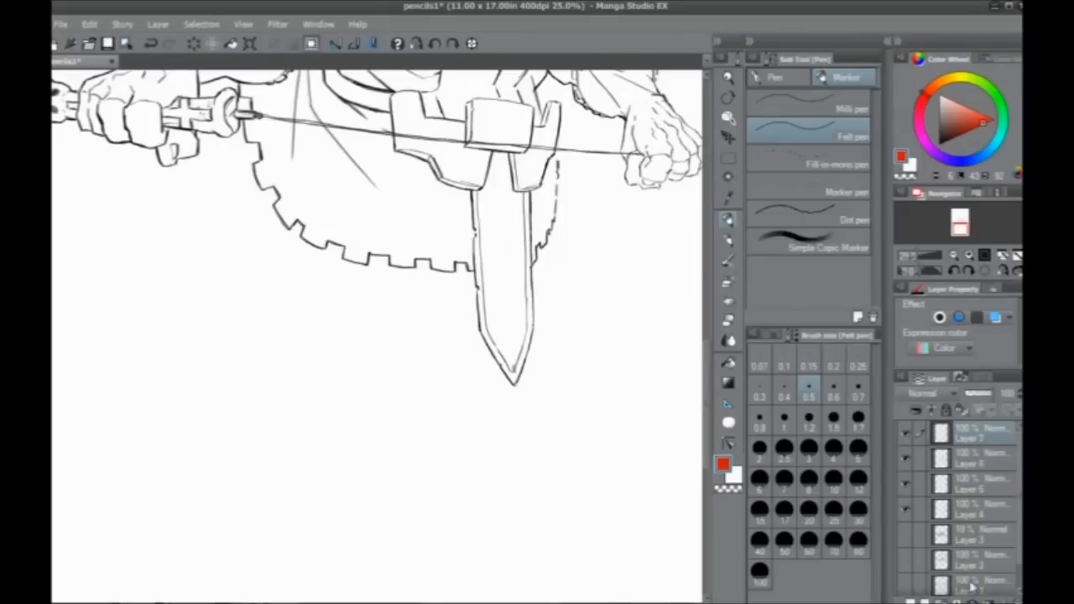
drag(325, 209, 368, 533)
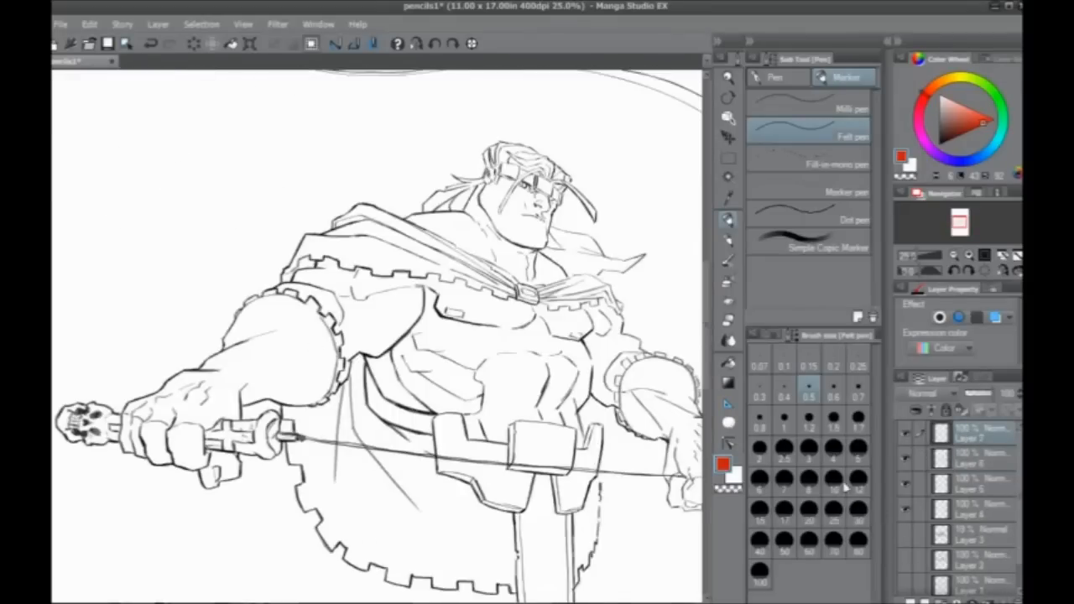
click(904, 433)
click(904, 433)
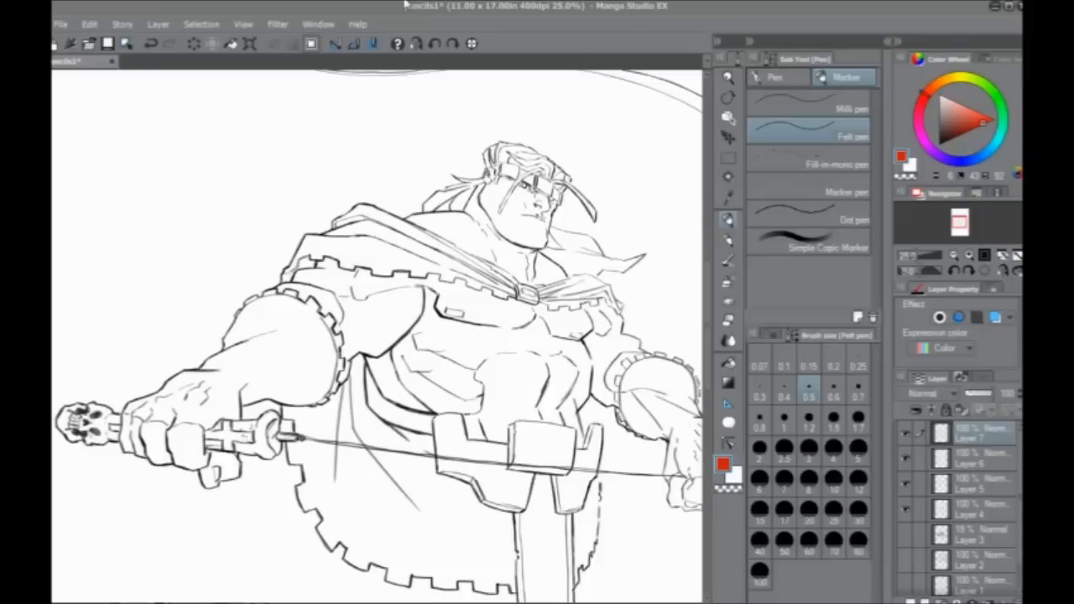
- Add three new layers at the head of the layer stack
key(ctrl+shift+n)
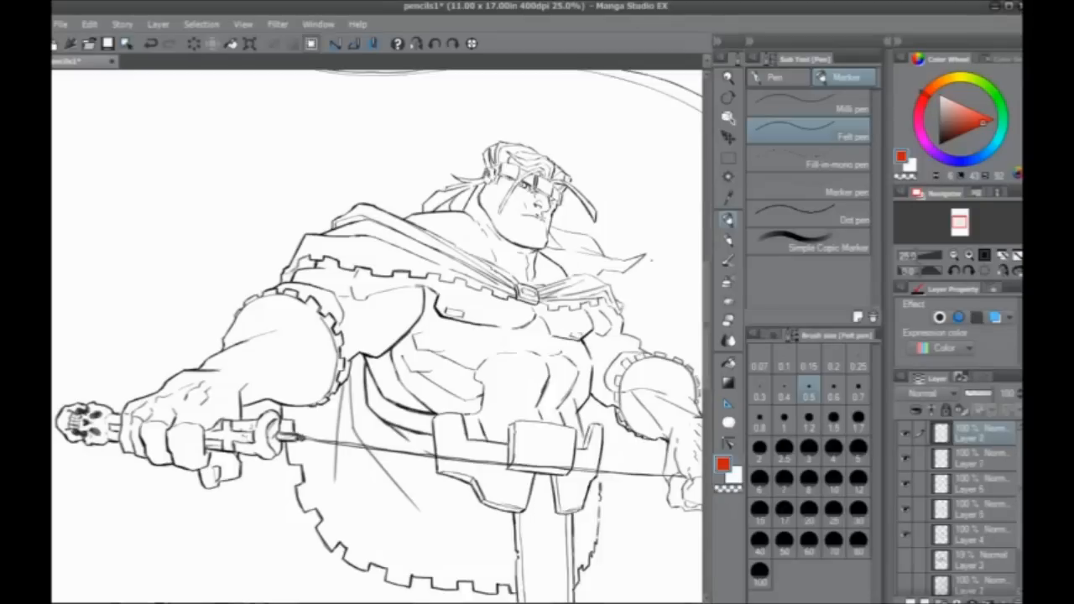
key(ctrl+shift+n)
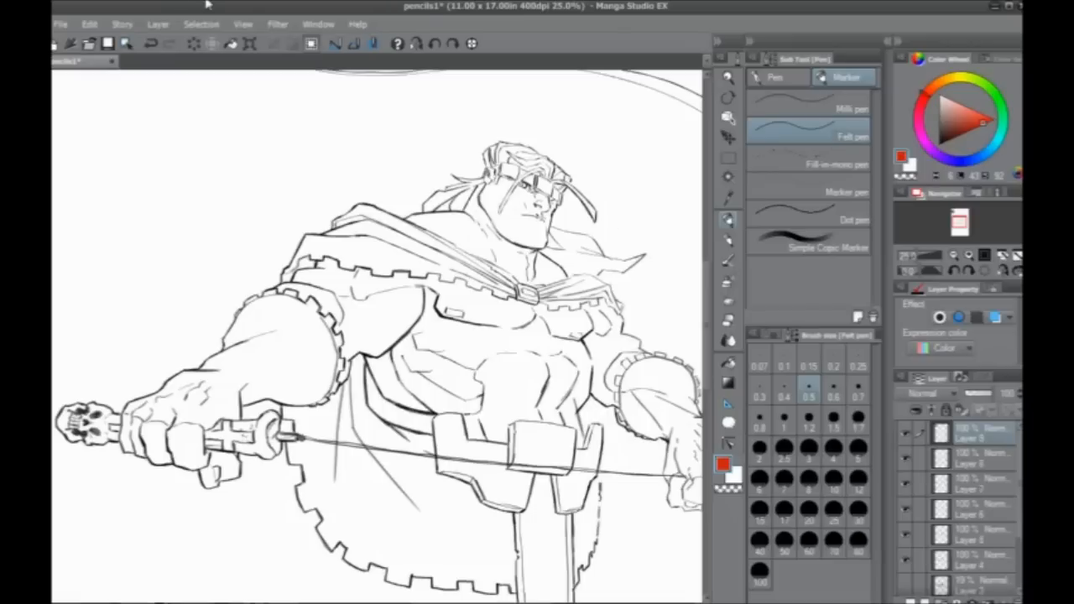
mouse_move(235, 192)
mouse_down()
mouse_move(412, 527)
mouse_move(307, 330)
mouse_up()
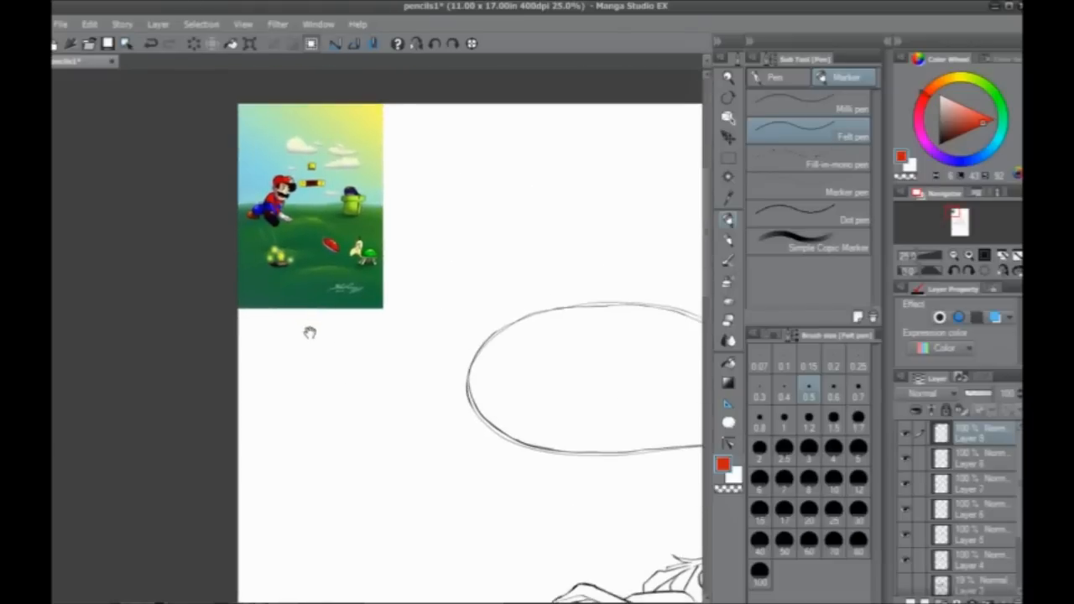
key(ctrl+shift+n)
- Hide the side panels and enlarge the Mario illustration in the page's corner to examine its composition
key(ctrl+plus)
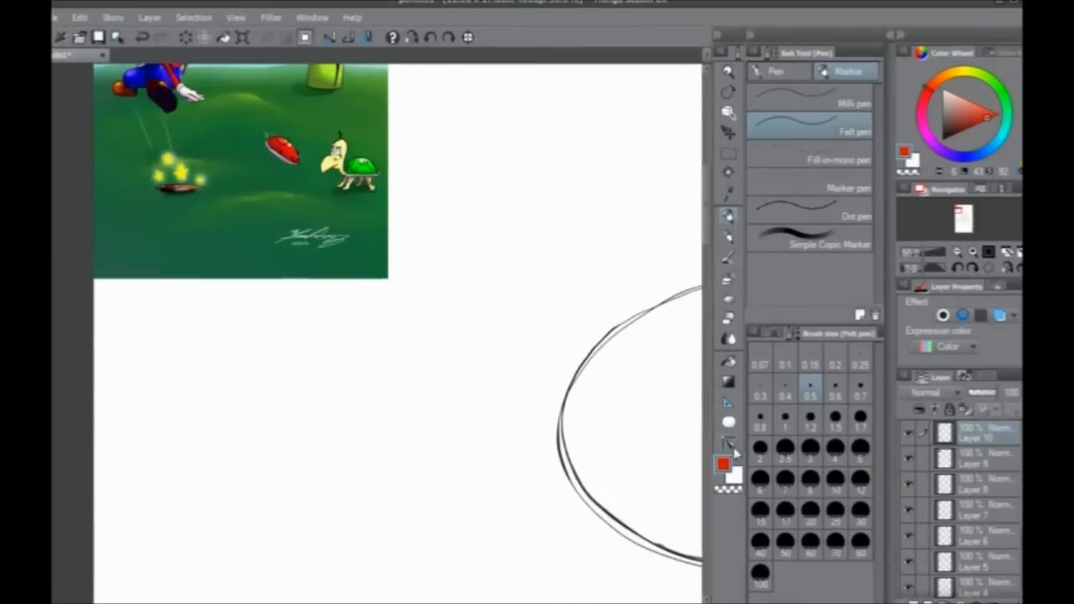
key(Tab)
key(ctrl+plus)
drag(289, 230, 428, 407)
drag(369, 335, 355, 486)
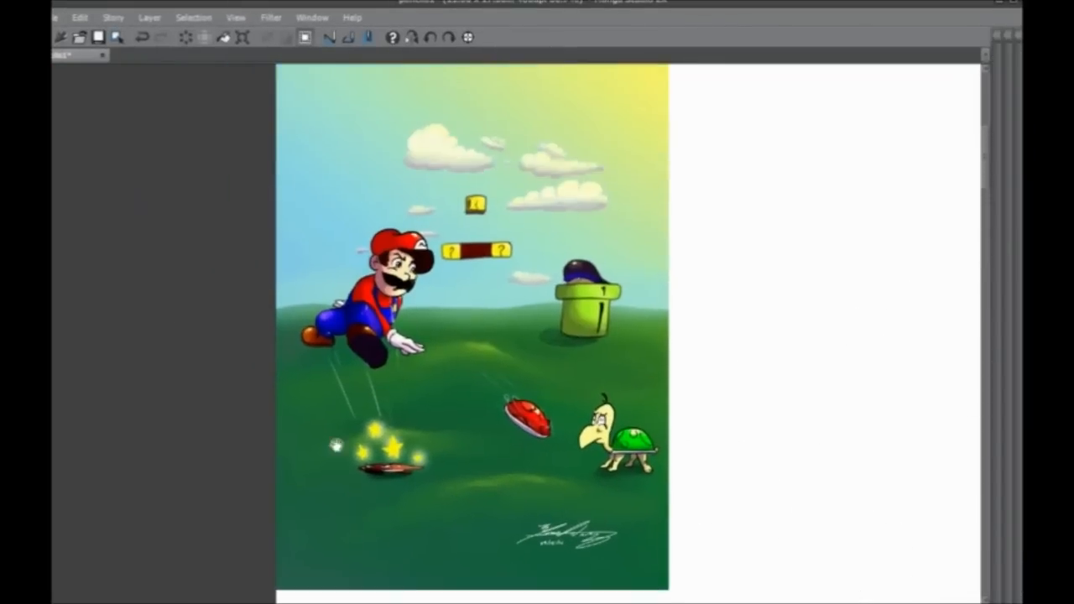
scroll(236, 341, up, 1)
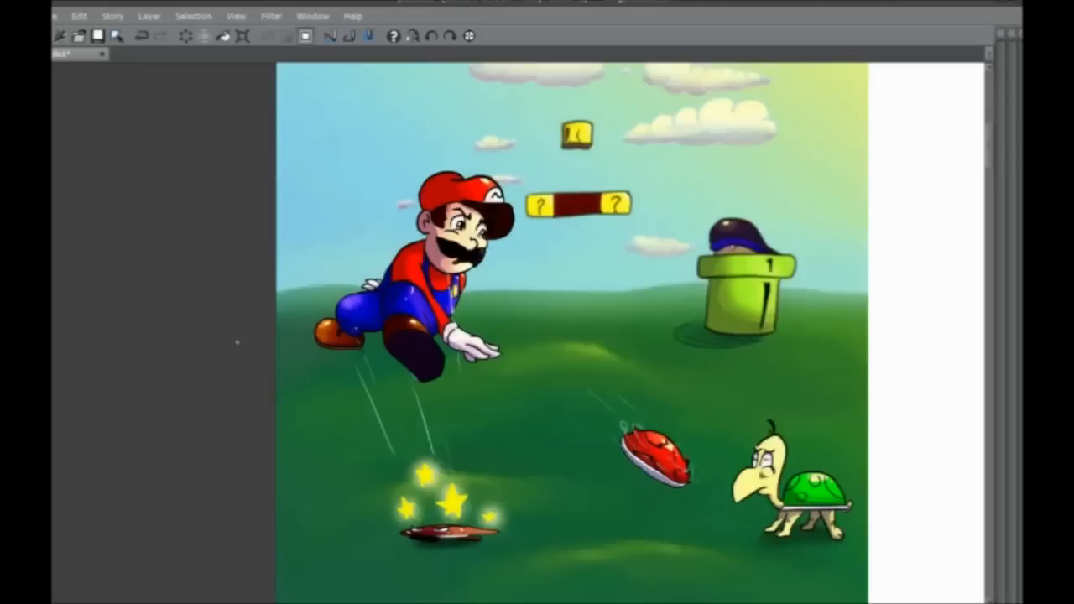
drag(414, 439, 368, 405)
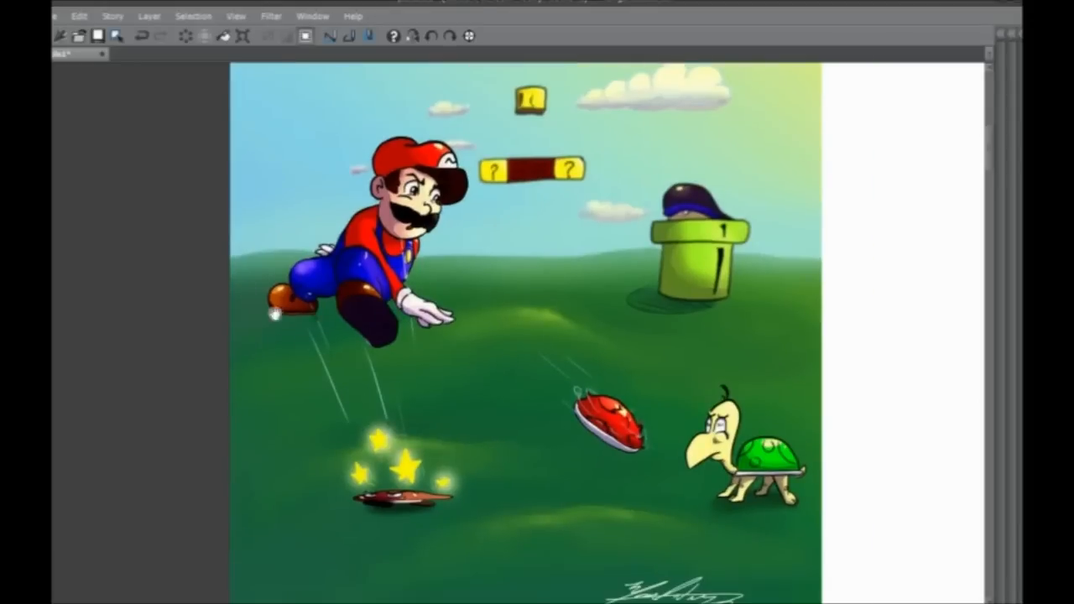
drag(325, 472, 314, 439)
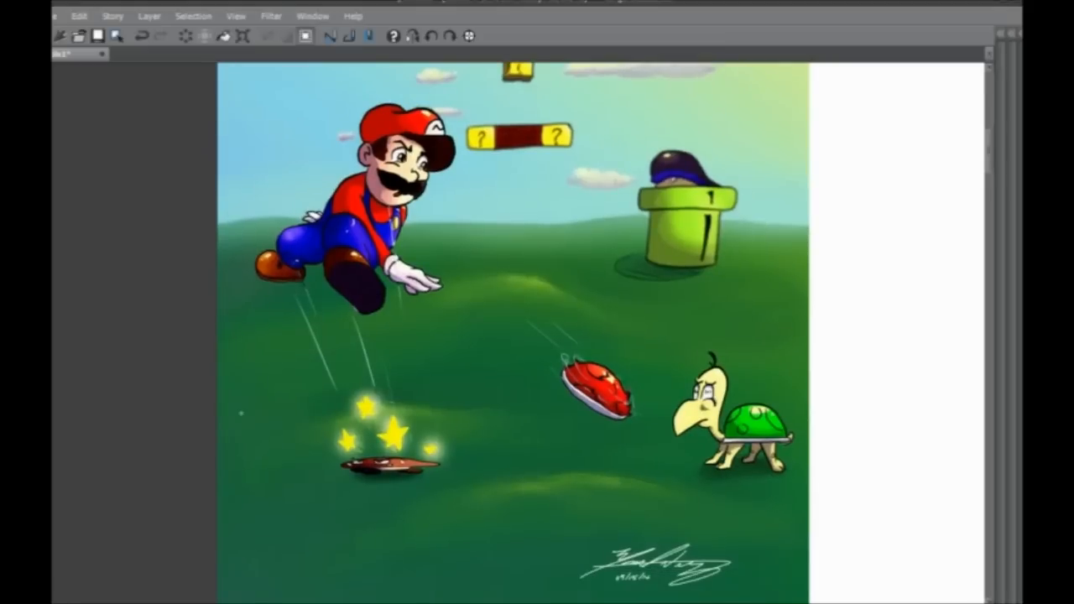
scroll(243, 414, down, 1)
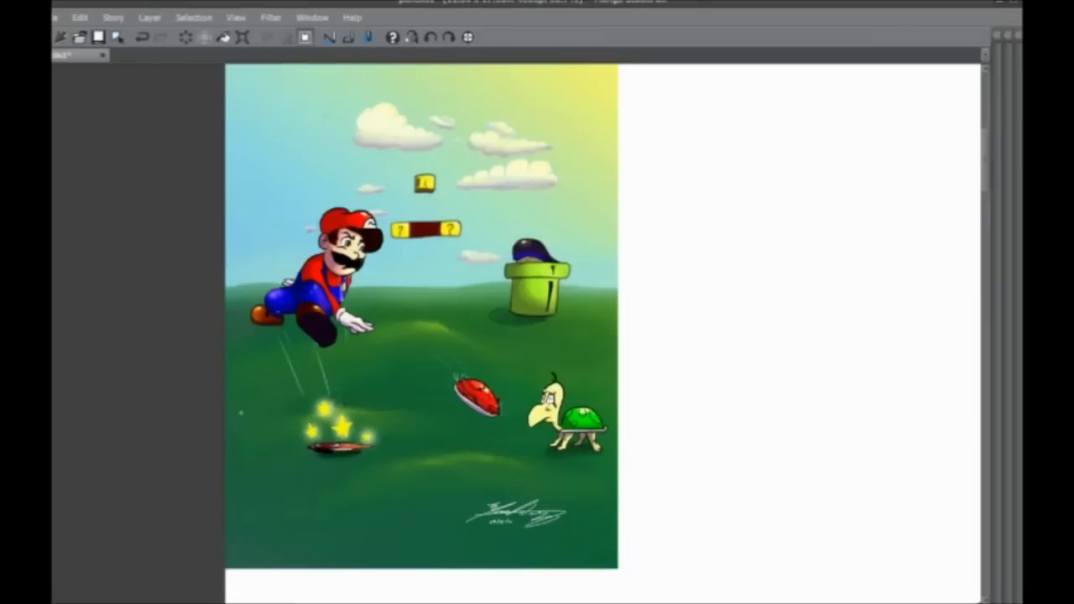
drag(311, 456, 309, 532)
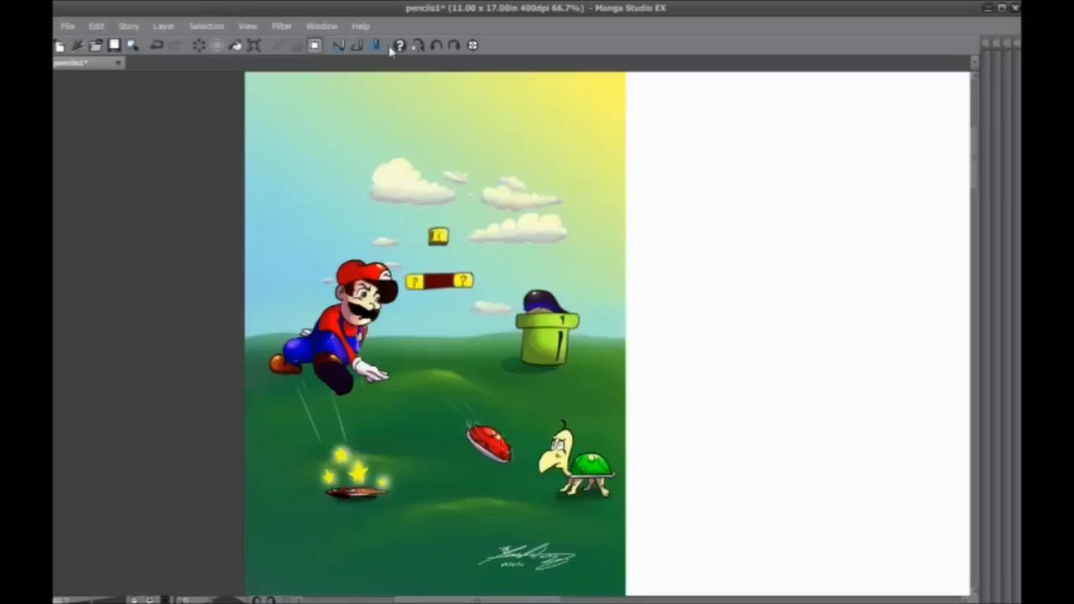
scroll(264, 398, down, 2)
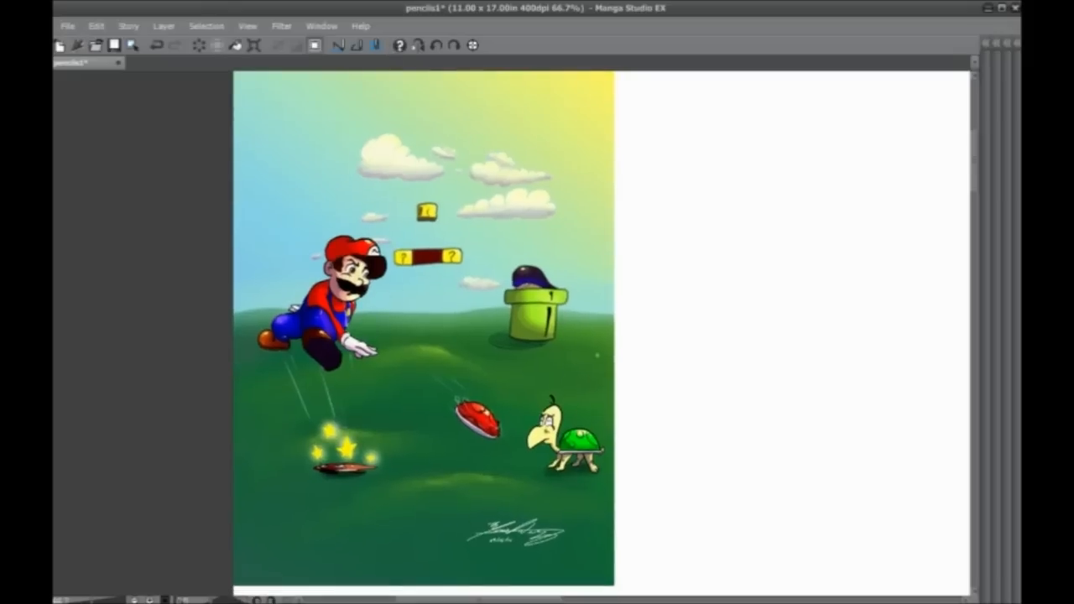
drag(333, 494, 334, 497)
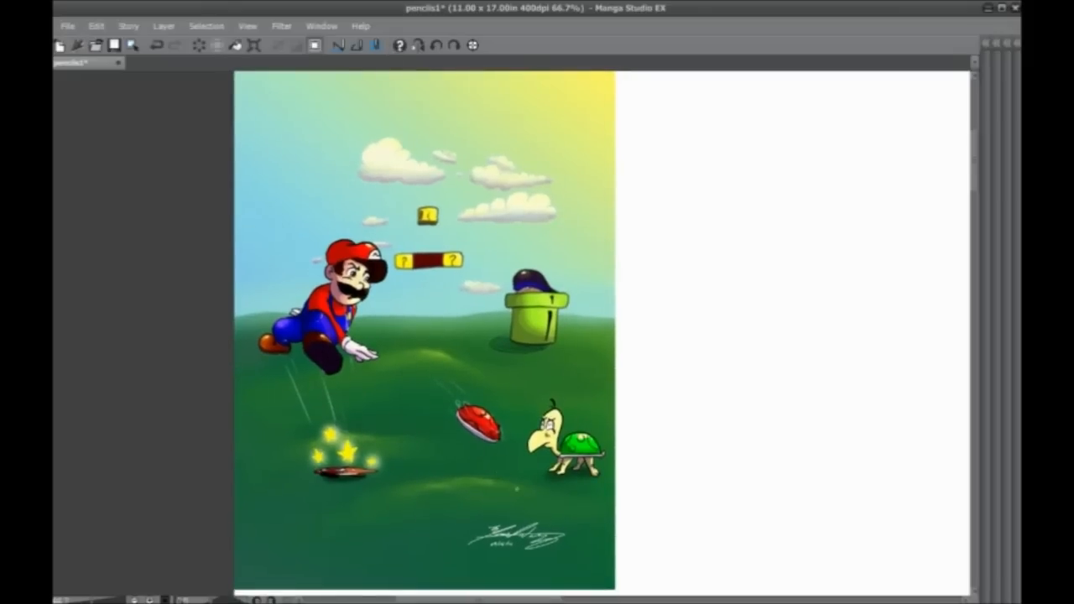
- Circle Mario with a thick red line and try an arrow from him toward the turtle
mouse_move(386, 222)
mouse_down()
mouse_move(252, 285)
mouse_move(268, 335)
mouse_move(391, 331)
mouse_move(510, 424)
mouse_up()
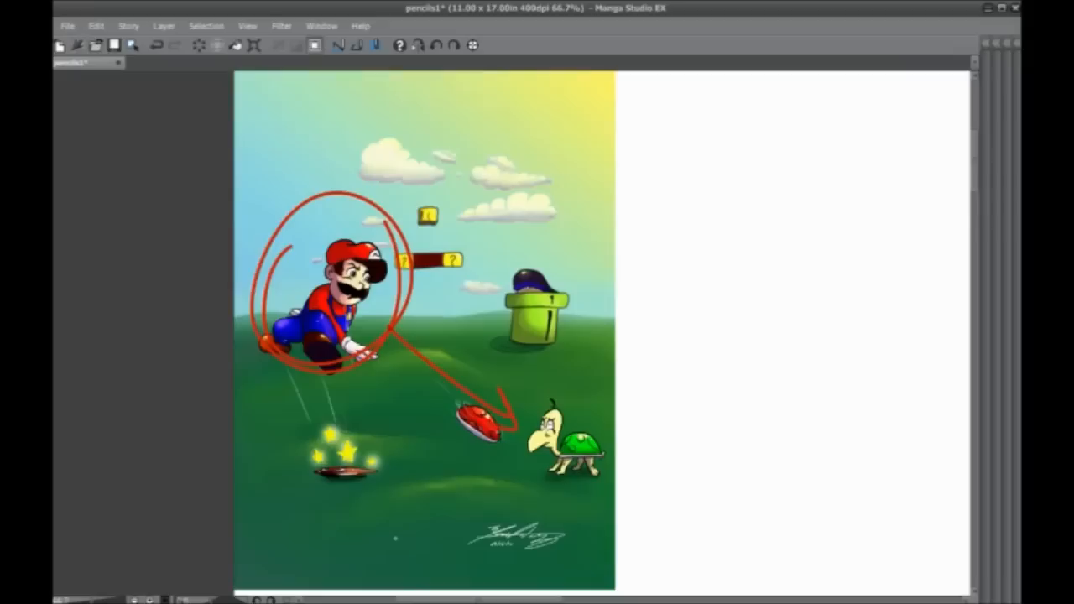
key(ctrl+z)
key(ctrl+z)
mouse_move(580, 395)
mouse_down()
mouse_move(497, 144)
mouse_move(520, 494)
mouse_move(264, 275)
mouse_up()
key(ctrl+z)
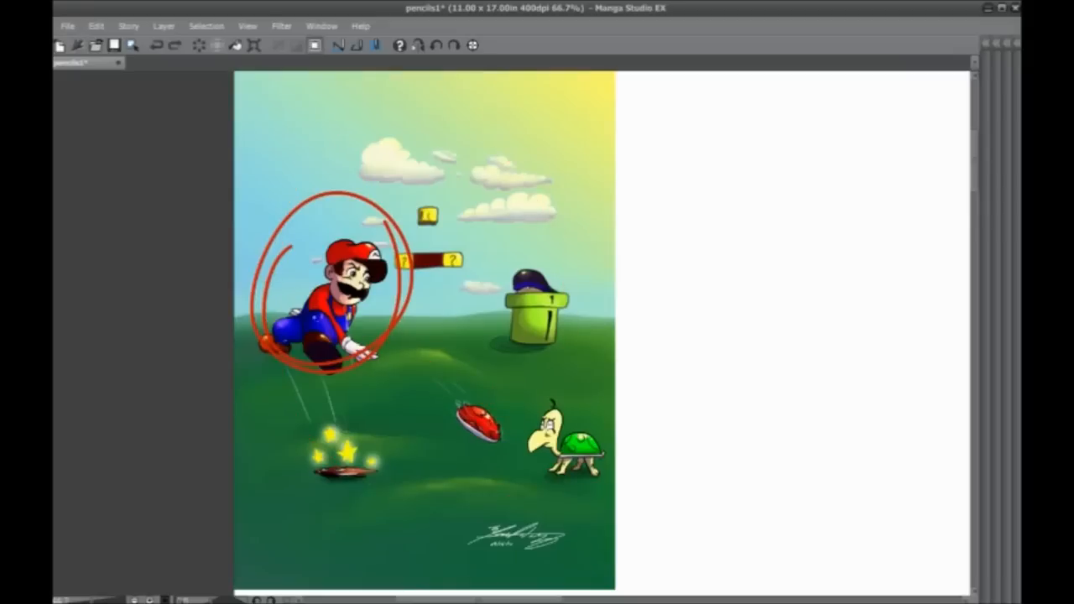
- Circle the squashed enemy with the stars and the floating blocks, with a red arrow from the blocks to the pipe
mouse_move(313, 430)
mouse_down()
mouse_move(378, 465)
mouse_move(350, 439)
mouse_up()
mouse_move(453, 287)
mouse_down()
mouse_move(424, 290)
mouse_move(411, 198)
mouse_move(470, 278)
mouse_up()
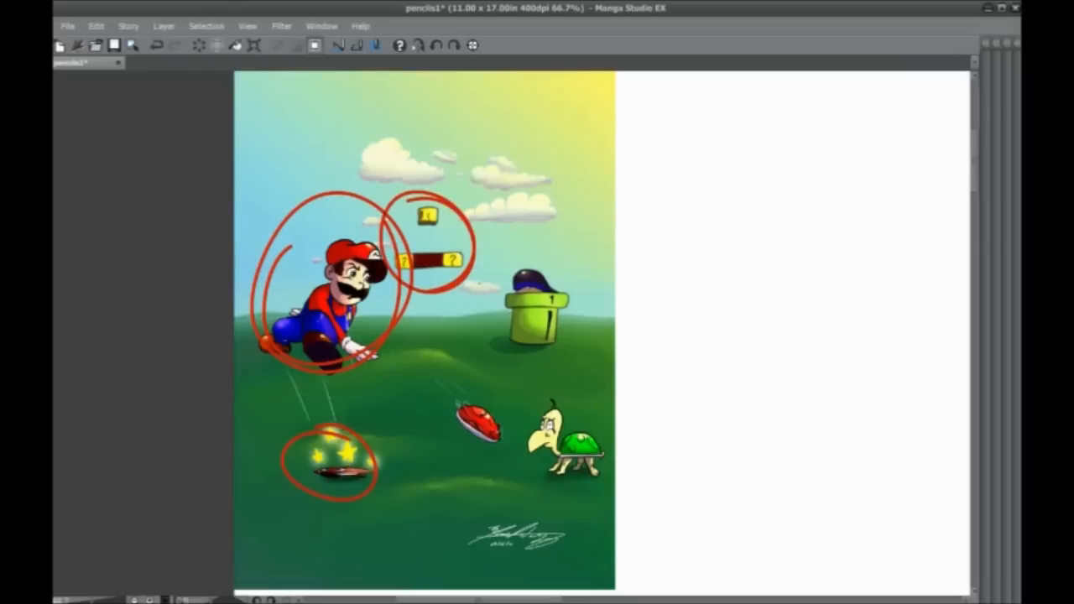
mouse_move(460, 269)
mouse_down()
mouse_move(508, 291)
mouse_move(497, 293)
mouse_up()
drag(333, 478, 353, 469)
- Try further red guide strokes near the turtle, the clouds and Mario
mouse_move(442, 385)
mouse_down()
mouse_move(535, 445)
mouse_move(574, 452)
mouse_up()
key(ctrl+z)
mouse_move(480, 165)
mouse_down()
mouse_move(547, 211)
mouse_move(378, 232)
mouse_move(510, 164)
mouse_move(556, 220)
mouse_move(474, 159)
mouse_up()
key(ctrl+z)
key(ctrl+z)
mouse_move(332, 206)
mouse_down()
mouse_move(532, 397)
mouse_move(315, 227)
mouse_up()
key(ctrl+z)
- Draw a tall red panel frame on the blank page beside the Mario illustration
drag(435, 409, 310, 413)
mouse_move(576, 250)
mouse_down()
mouse_move(549, 246)
mouse_move(533, 302)
mouse_up()
key(ctrl+z)
drag(564, 426, 463, 364)
mouse_move(659, 144)
mouse_down()
mouse_move(653, 392)
mouse_move(639, 459)
mouse_move(450, 451)
mouse_move(452, 110)
mouse_move(658, 142)
mouse_up()
drag(554, 274, 634, 295)
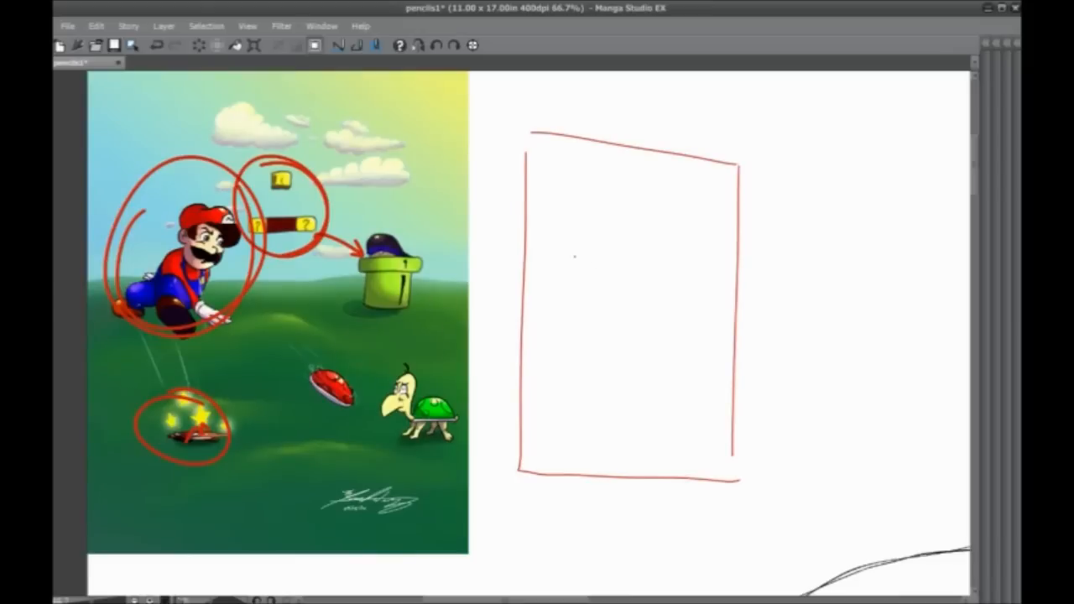
- Rough in a leaping figure inside the frame with a round head, raised fist, trailing foot and large foreground foot shape
mouse_move(550, 426)
mouse_down()
mouse_move(570, 409)
mouse_move(600, 225)
mouse_move(663, 360)
mouse_move(717, 394)
mouse_move(696, 350)
mouse_move(625, 460)
mouse_up()
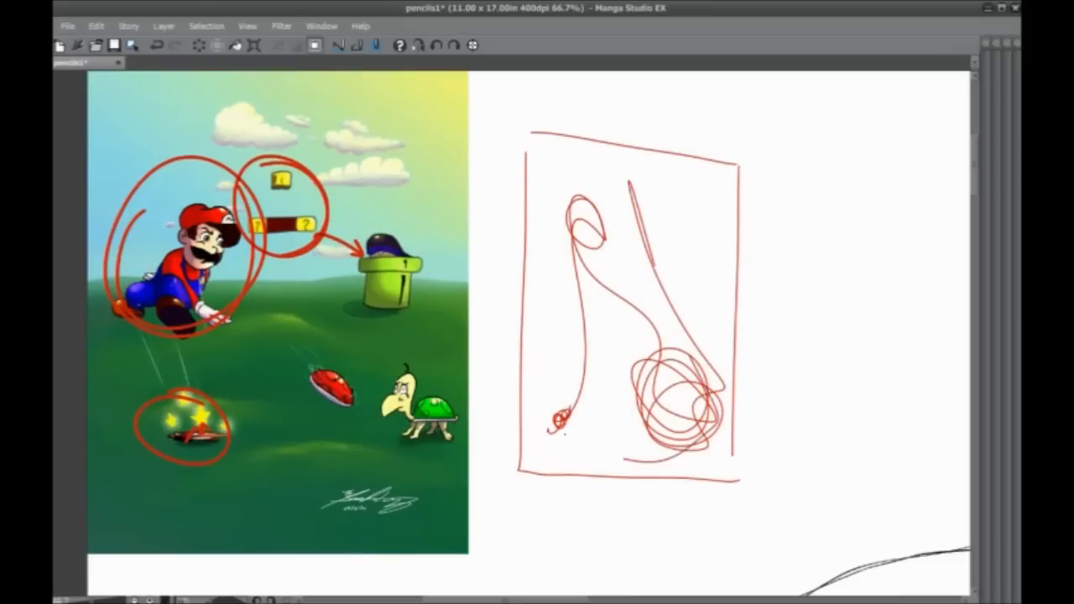
drag(620, 201, 568, 223)
mouse_move(560, 321)
mouse_down()
mouse_move(544, 432)
mouse_move(572, 211)
mouse_up()
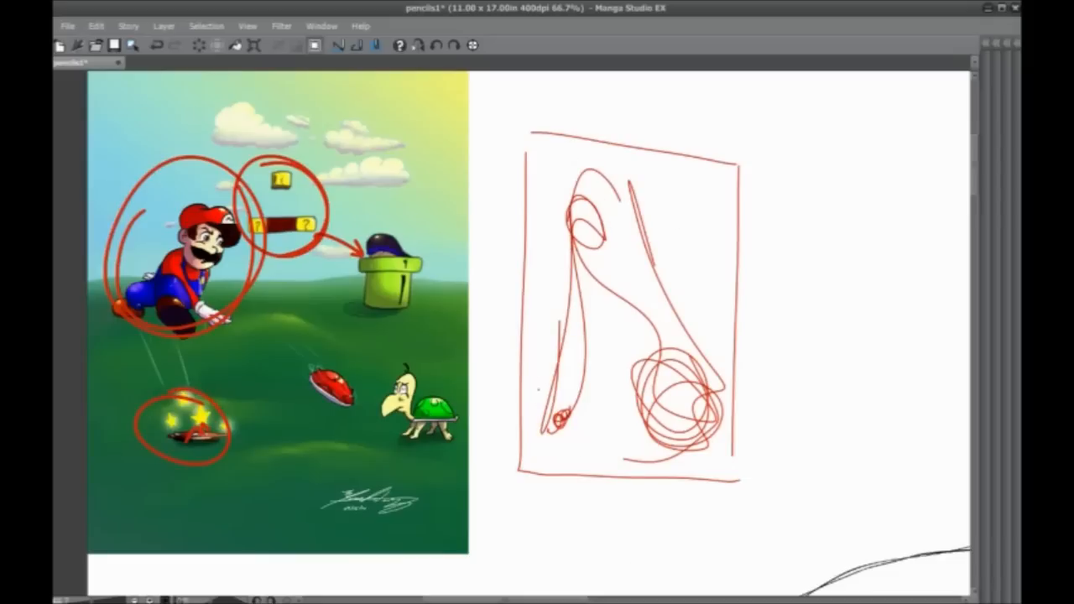
mouse_move(529, 391)
mouse_down()
mouse_move(548, 369)
mouse_move(551, 419)
mouse_move(582, 175)
mouse_move(605, 195)
mouse_move(617, 189)
mouse_move(624, 237)
mouse_move(628, 198)
mouse_move(587, 189)
mouse_move(597, 250)
mouse_move(611, 246)
mouse_move(622, 260)
mouse_move(605, 249)
mouse_move(668, 237)
mouse_move(680, 202)
mouse_move(661, 190)
mouse_move(683, 201)
mouse_up()
mouse_move(627, 235)
mouse_down()
mouse_move(600, 248)
mouse_move(619, 179)
mouse_move(597, 224)
mouse_move(629, 191)
mouse_move(590, 189)
mouse_move(621, 236)
mouse_move(573, 213)
mouse_move(597, 244)
mouse_up()
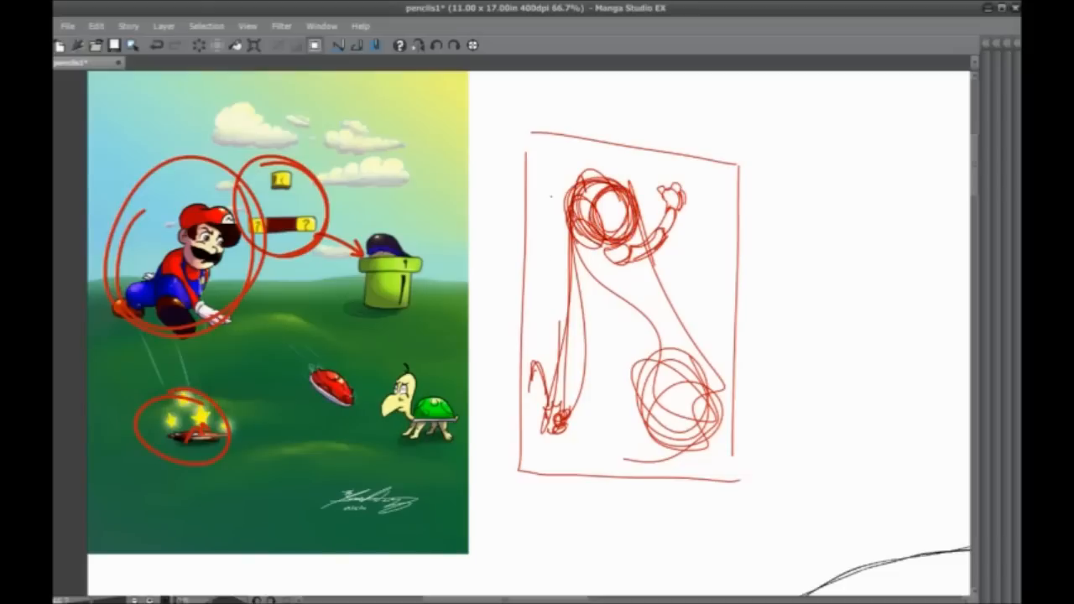
- Add strokes for the figure's torso and back leg, and lighten the rough lines around the head and leg
drag(629, 189, 574, 153)
mouse_move(592, 267)
mouse_down()
mouse_move(608, 258)
mouse_move(608, 290)
mouse_move(610, 277)
mouse_move(570, 316)
mouse_move(572, 339)
mouse_up()
mouse_move(573, 300)
mouse_down()
mouse_move(573, 335)
mouse_move(592, 278)
mouse_move(567, 310)
mouse_up()
mouse_move(546, 249)
mouse_down()
mouse_move(556, 254)
mouse_move(575, 378)
mouse_move(587, 319)
mouse_move(583, 176)
mouse_move(604, 235)
mouse_move(679, 335)
mouse_move(569, 365)
mouse_up()
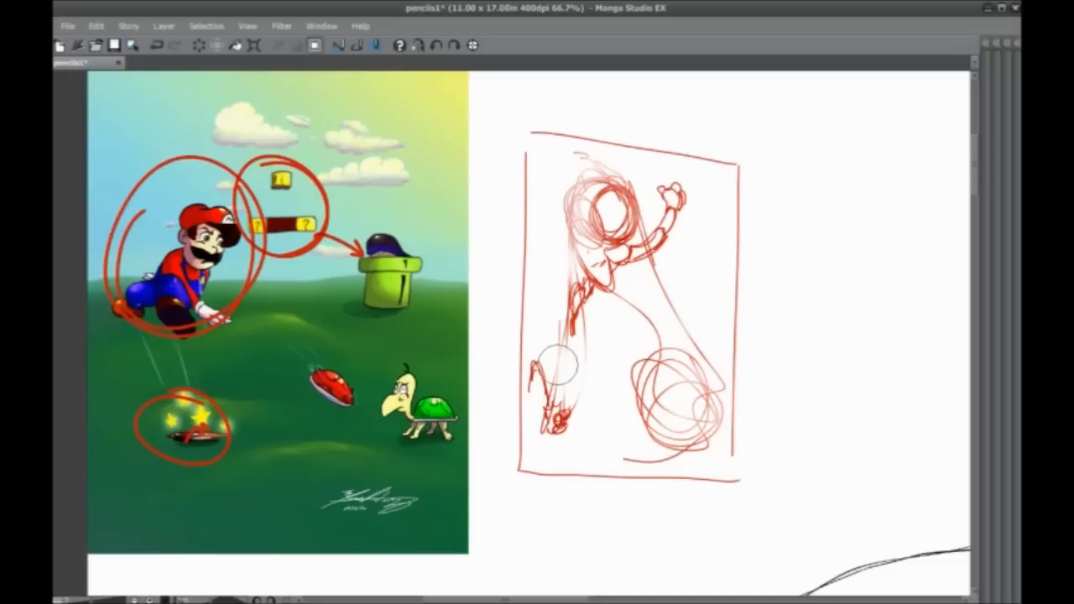
- Redraw the figure's head outline, shoulder, torso and trailing leg over the lightened sketch
mouse_move(610, 242)
mouse_down()
mouse_move(603, 262)
mouse_move(625, 255)
mouse_up()
mouse_move(576, 216)
mouse_down()
mouse_move(600, 241)
mouse_move(598, 282)
mouse_up()
mouse_move(574, 236)
mouse_down()
mouse_move(612, 182)
mouse_move(622, 239)
mouse_up()
drag(583, 290, 576, 311)
mouse_move(533, 356)
mouse_down()
mouse_move(550, 412)
mouse_move(569, 409)
mouse_up()
drag(575, 307, 569, 391)
drag(594, 226, 601, 239)
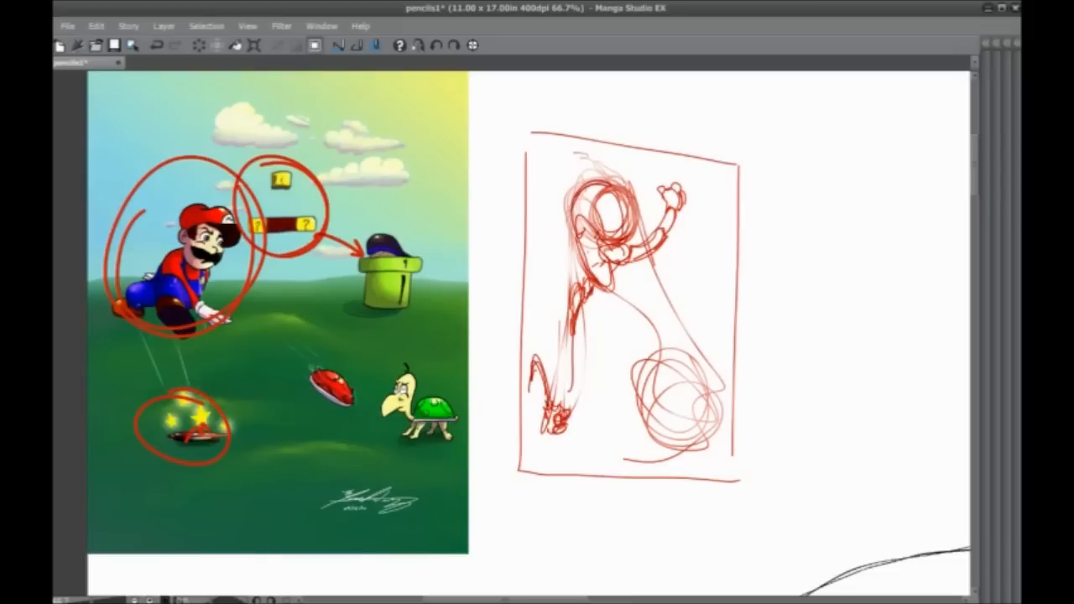
- Sweep arcs beneath the figure's upper body and build up the foreshortened front leg with curved contour strokes
mouse_move(544, 272)
mouse_down()
mouse_move(690, 166)
mouse_move(597, 300)
mouse_up()
drag(662, 283, 715, 368)
drag(629, 303, 628, 391)
mouse_move(635, 338)
mouse_down()
mouse_move(639, 322)
mouse_move(668, 376)
mouse_up()
drag(684, 317, 662, 376)
mouse_move(662, 297)
mouse_down()
mouse_move(681, 354)
mouse_move(644, 332)
mouse_move(635, 351)
mouse_up()
drag(638, 310, 629, 389)
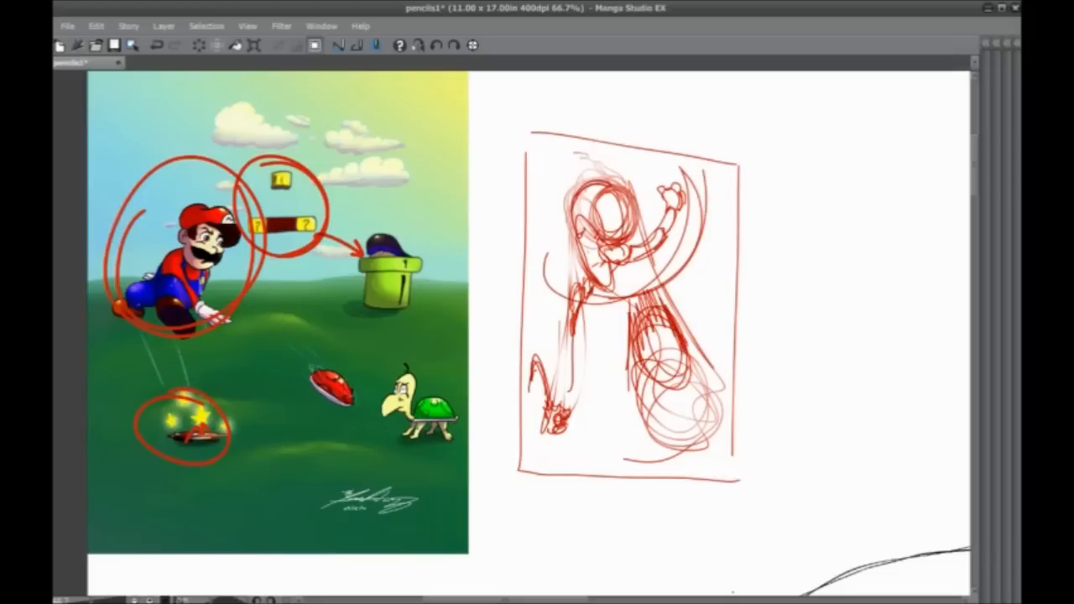
- Sketch the oversized foreground shoe with its sole, and a small form beside the front leg
mouse_move(694, 446)
mouse_down()
mouse_move(723, 402)
mouse_move(646, 457)
mouse_move(626, 458)
mouse_move(732, 455)
mouse_up()
drag(629, 464, 729, 456)
drag(681, 455, 718, 399)
mouse_move(695, 395)
mouse_down()
mouse_move(716, 362)
mouse_move(724, 398)
mouse_up()
mouse_move(703, 349)
mouse_down()
mouse_move(721, 386)
mouse_move(714, 356)
mouse_up()
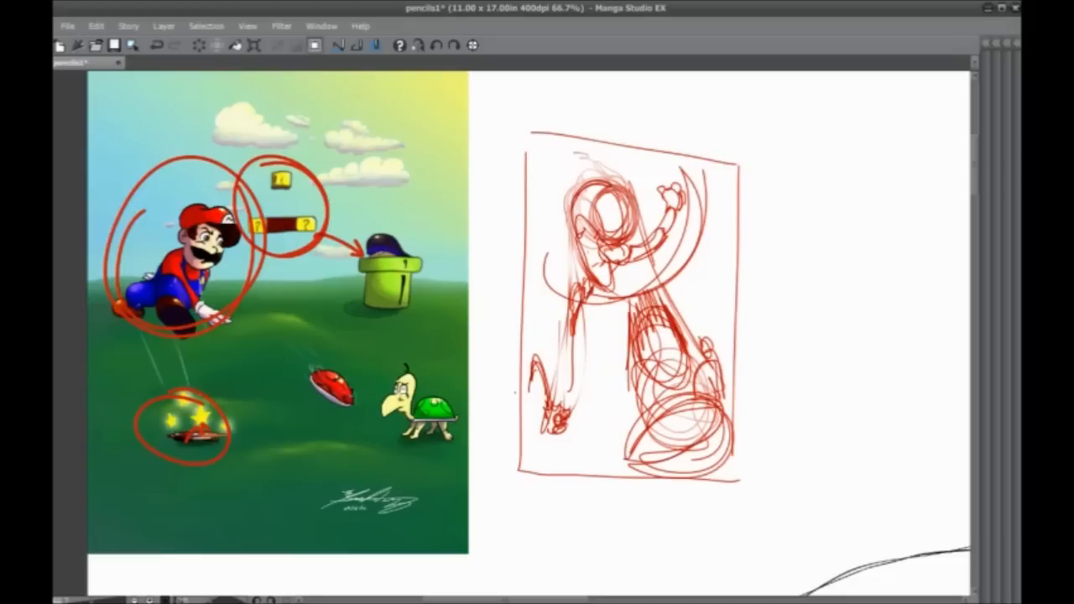
- Draw a curved horizon across the lower frame and add tiny background objects along it and above the trailing foot
mouse_move(780, 350)
mouse_down()
mouse_move(676, 413)
mouse_move(513, 389)
mouse_move(698, 404)
mouse_up()
mouse_move(571, 409)
mouse_down()
mouse_move(731, 379)
mouse_move(690, 411)
mouse_up()
mouse_move(616, 400)
mouse_down()
mouse_move(616, 409)
mouse_move(607, 402)
mouse_up()
mouse_move(607, 401)
mouse_down()
mouse_move(608, 412)
mouse_move(616, 392)
mouse_up()
mouse_move(620, 396)
mouse_down()
mouse_move(617, 411)
mouse_move(595, 406)
mouse_up()
mouse_move(573, 410)
mouse_down()
mouse_move(583, 410)
mouse_move(570, 408)
mouse_up()
click(547, 365)
drag(545, 364, 551, 348)
drag(549, 361, 554, 350)
drag(537, 339, 542, 325)
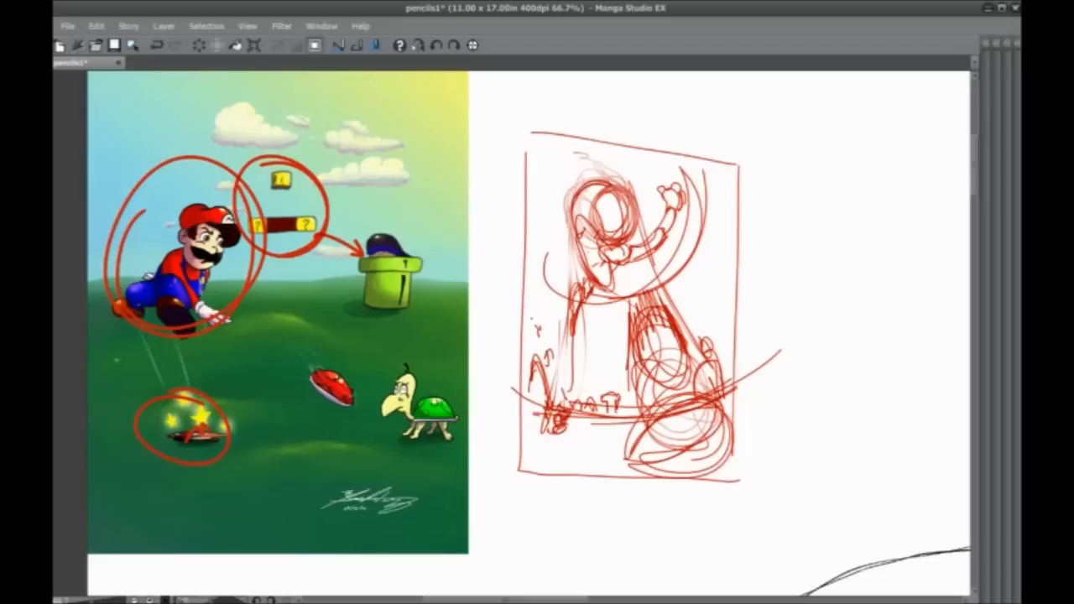
- Draw guide lines from Mario toward the red shell and question blocks, and undo the extra strokes
drag(215, 290, 314, 264)
mouse_move(374, 433)
mouse_down()
mouse_move(355, 314)
mouse_move(354, 408)
mouse_move(312, 410)
mouse_move(311, 437)
mouse_up()
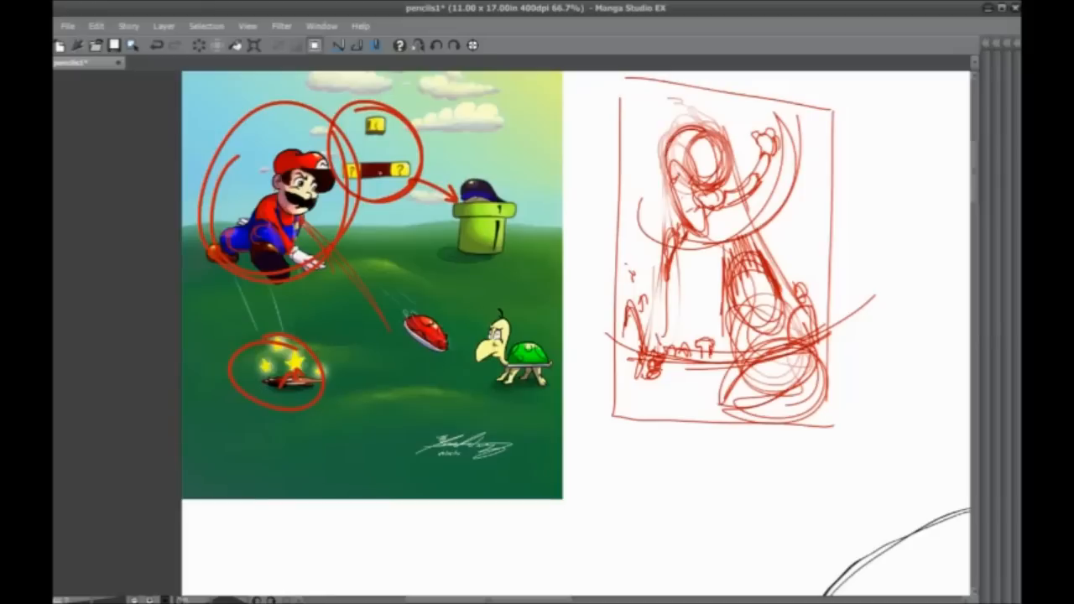
mouse_move(341, 126)
mouse_down()
mouse_move(363, 133)
mouse_move(357, 139)
mouse_up()
drag(401, 243, 324, 238)
key(ctrl+z)
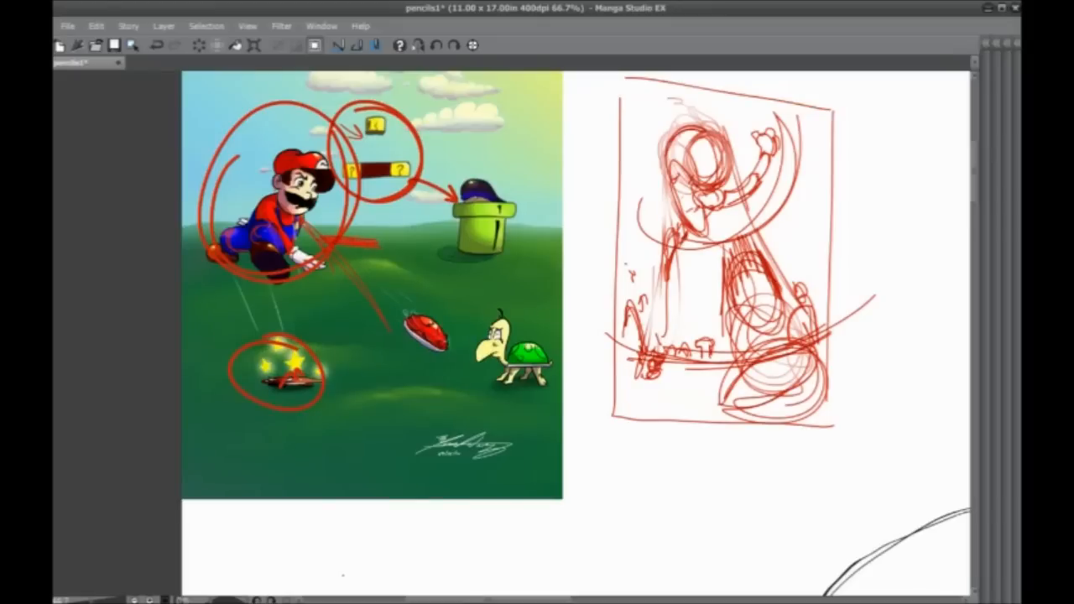
mouse_move(240, 330)
mouse_down()
mouse_move(260, 458)
mouse_move(251, 498)
mouse_move(256, 408)
mouse_up()
drag(319, 228, 328, 251)
mouse_move(407, 197)
mouse_down()
mouse_move(541, 352)
mouse_move(352, 219)
mouse_up()
key(ctrl+z)
mouse_move(378, 124)
mouse_down()
mouse_move(277, 214)
mouse_move(344, 204)
mouse_move(646, 267)
mouse_up()
drag(228, 419, 281, 349)
key(ctrl+z)
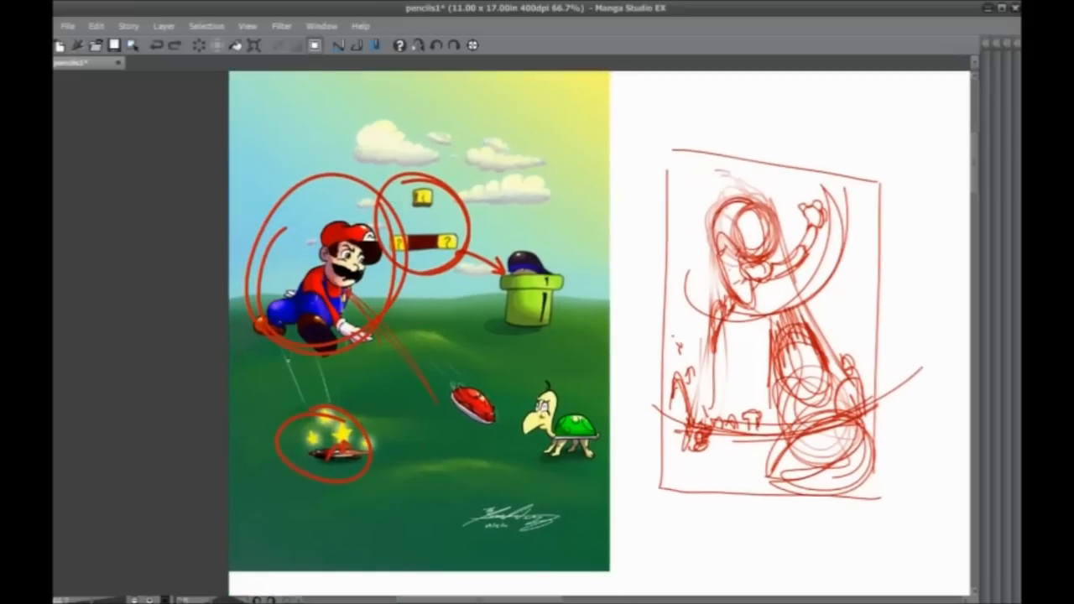
- Step back through the drawing history to the earlier version of the figure sketch without the foreground shoe and horizon
key(ctrl+z)
key(ctrl+z)
key(ctrl+z)
key(ctrl+z)
key(ctrl+z)
key(ctrl+z)
key(ctrl+z)
key(ctrl+z)
key(ctrl+z)
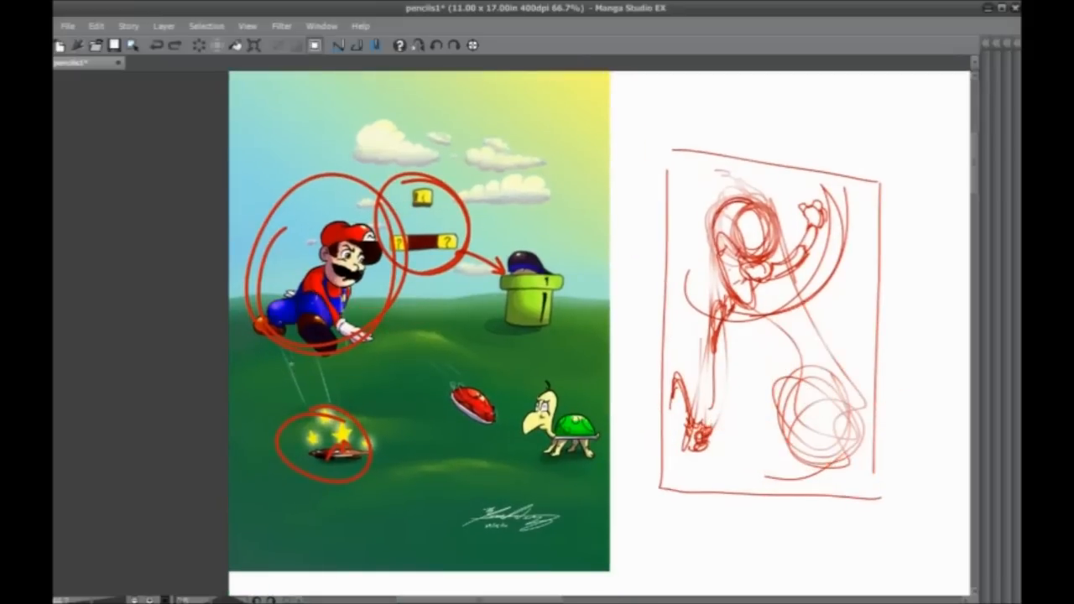
key(ctrl+y)
key(ctrl+y)
key(ctrl+y)
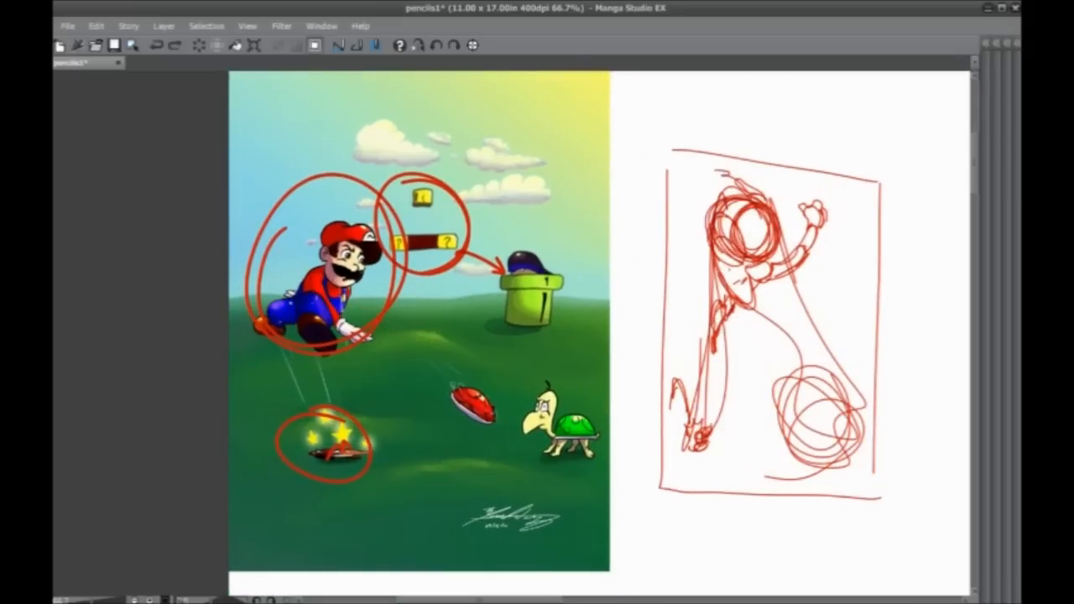
- Erase the red annotations over the Mario illustration and the whole alternative sketch using rectangular selections
mouse_move(236, 423)
mouse_down()
mouse_move(672, 198)
mouse_move(718, 276)
mouse_up()
key(Delete)
mouse_move(194, 172)
mouse_down()
mouse_move(702, 125)
mouse_move(925, 547)
mouse_up()
key(Delete)
mouse_move(880, 137)
mouse_down()
mouse_move(408, 197)
mouse_move(184, 445)
mouse_up()
key(Delete)
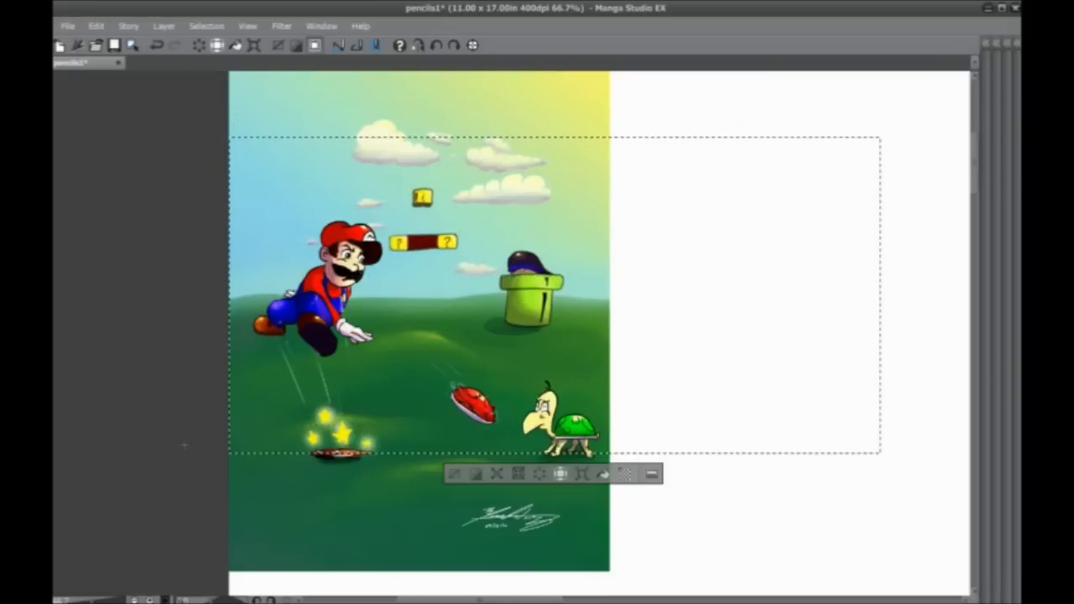
- Crop the Mario illustration to the area from the question blocks down to the turtle, and clear the selection
key(ctrl+d)
drag(601, 485, 242, 193)
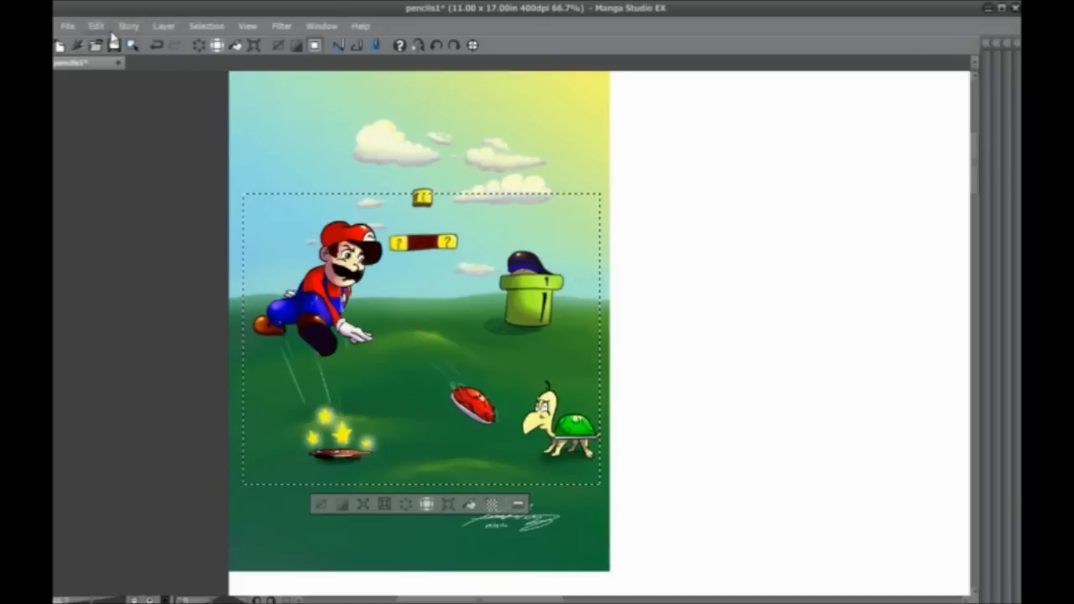
key(Tab)
click(965, 453)
click(290, 509)
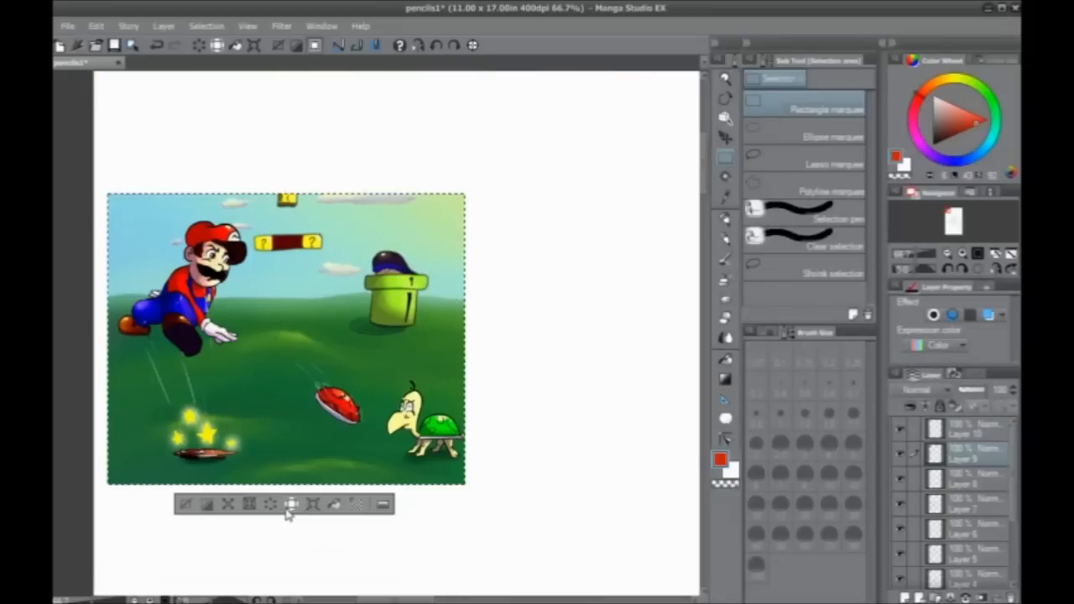
click(187, 507)
drag(121, 344, 208, 327)
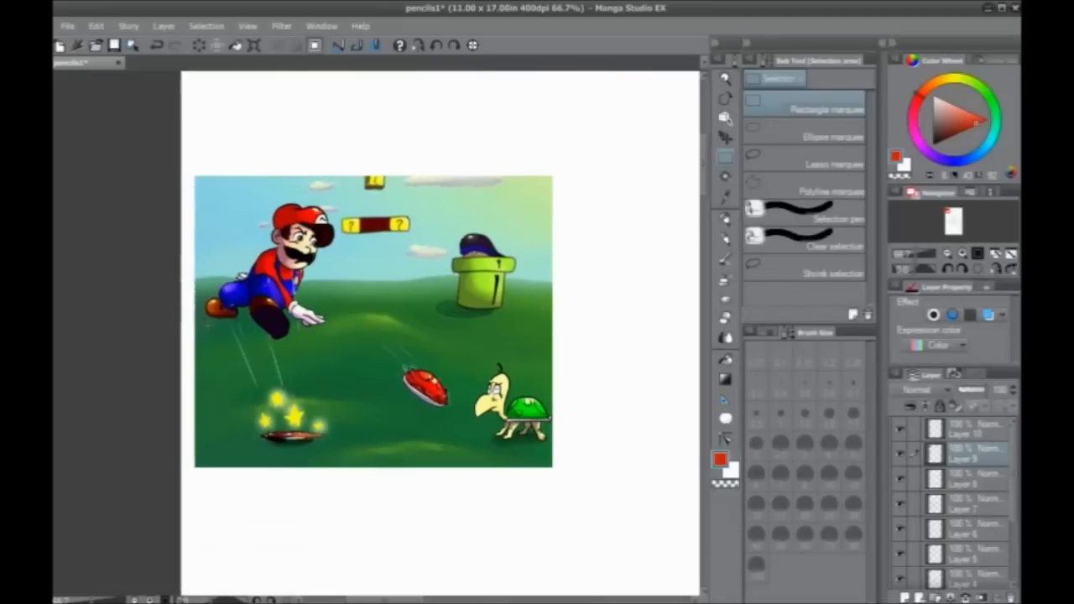
drag(292, 422, 264, 408)
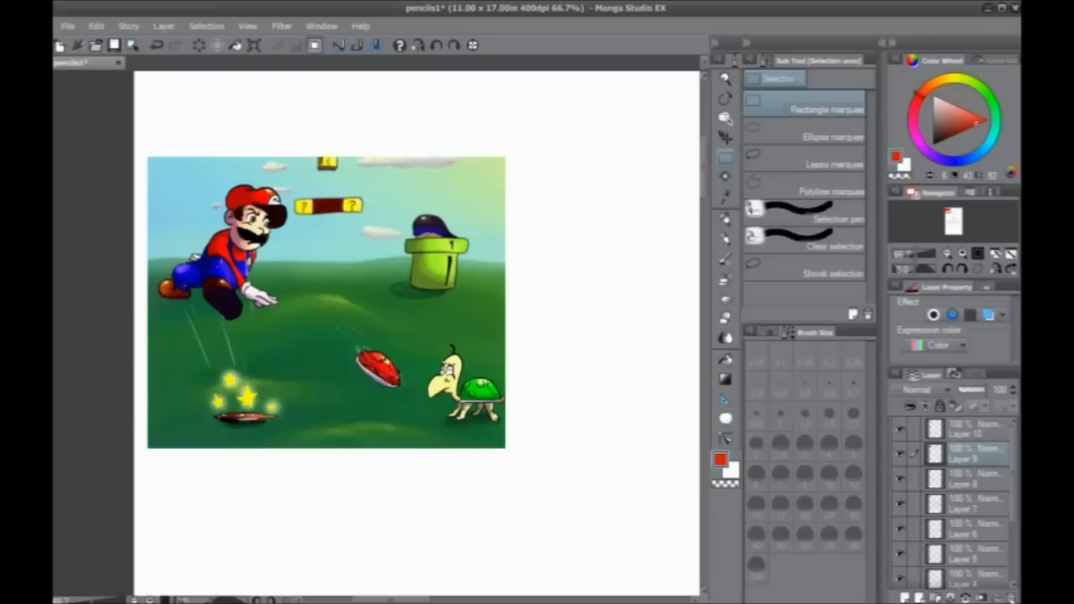
- Delete Layer 9 with the Mario illustration and Layer 10, and choose Jonathan Pencil 2 for the warrior drawing
click(1010, 597)
click(963, 432)
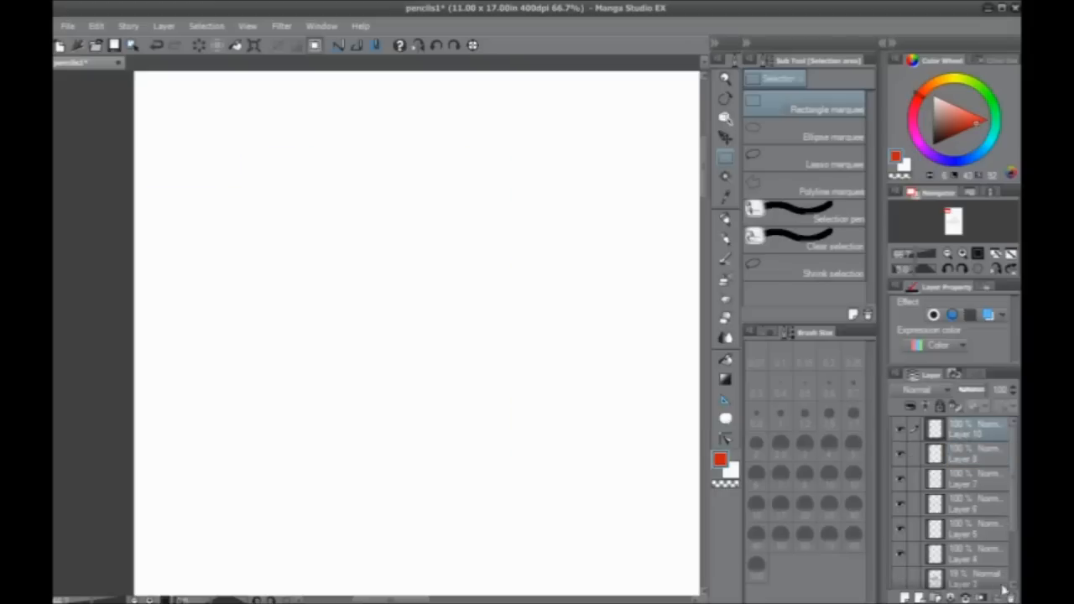
click(1003, 589)
drag(486, 581, 264, 152)
mouse_move(521, 537)
mouse_down()
mouse_move(457, 410)
mouse_move(374, 410)
mouse_up()
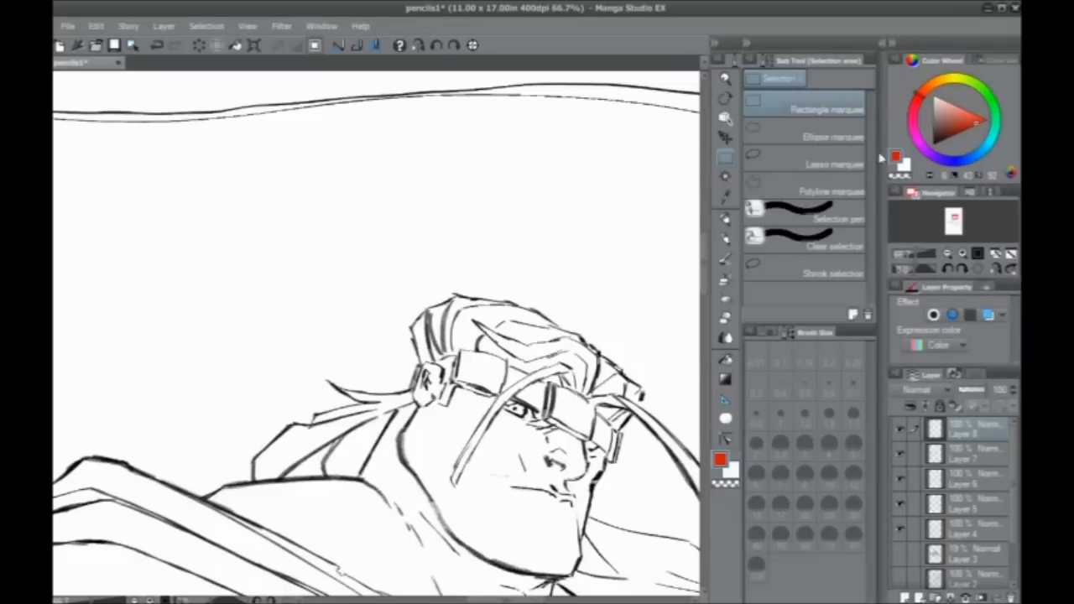
click(725, 226)
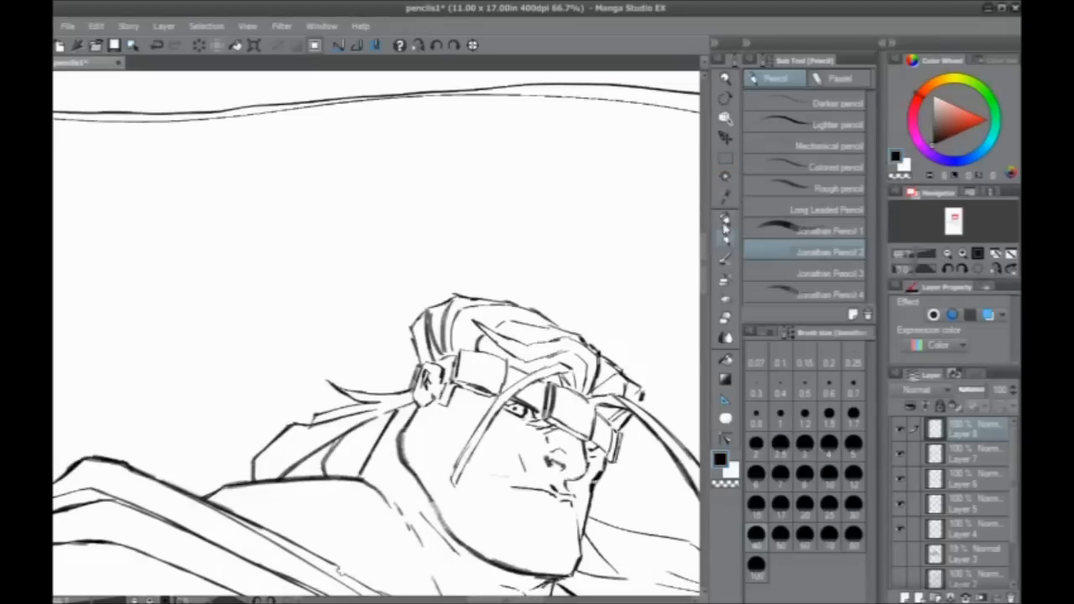
- Examine the warrior linework from the head and cape through the torso, belt and hanging blade to the left hand
drag(404, 373, 381, 181)
drag(532, 504, 348, 360)
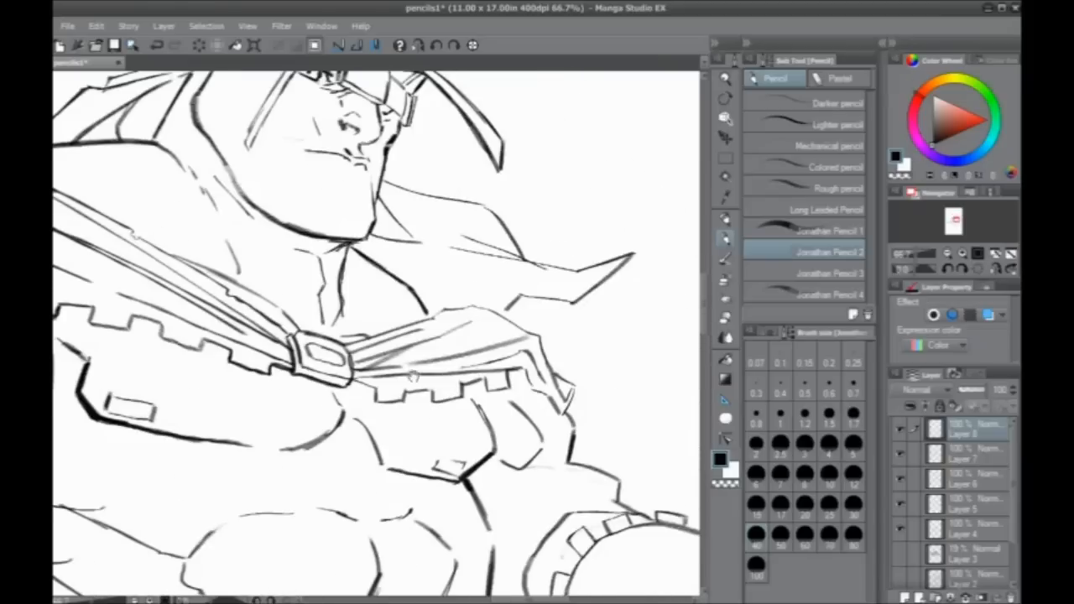
drag(413, 376, 604, 409)
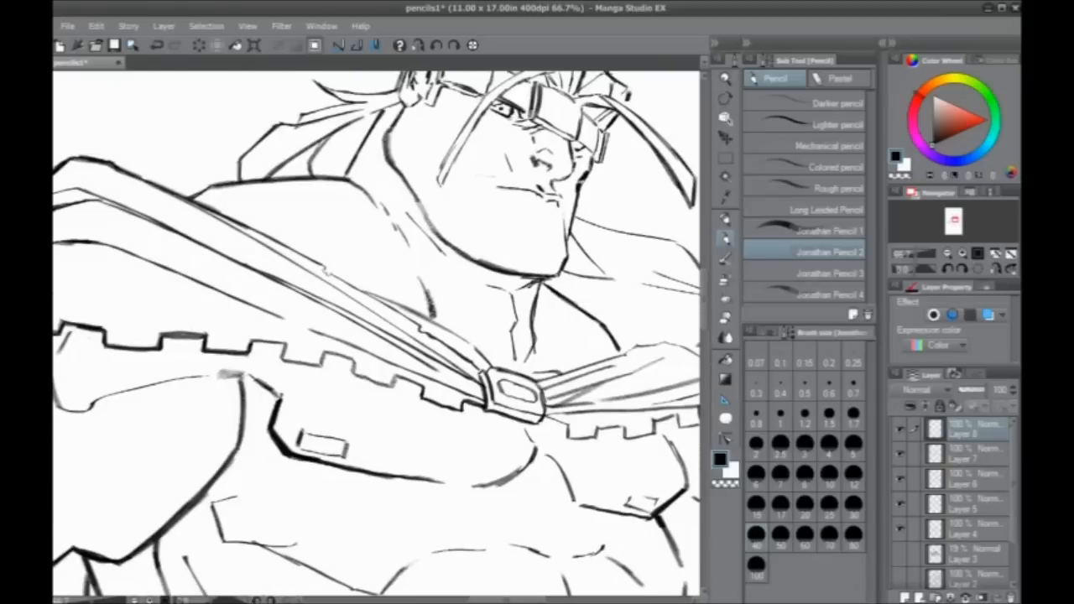
drag(308, 406, 573, 466)
drag(228, 390, 314, 167)
drag(511, 448, 247, 279)
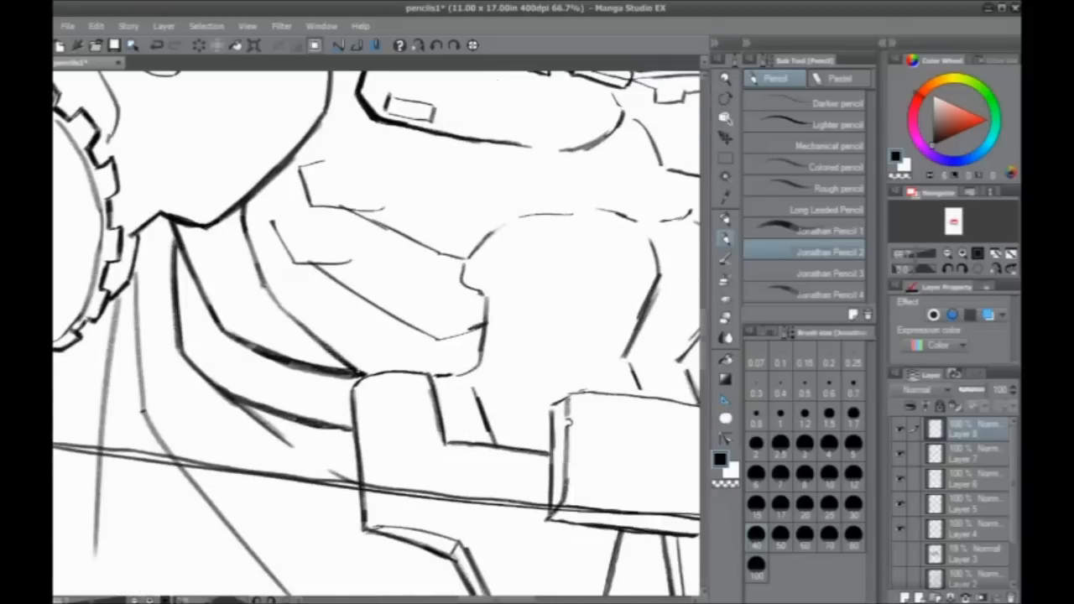
drag(328, 401, 327, 109)
drag(369, 361, 287, 174)
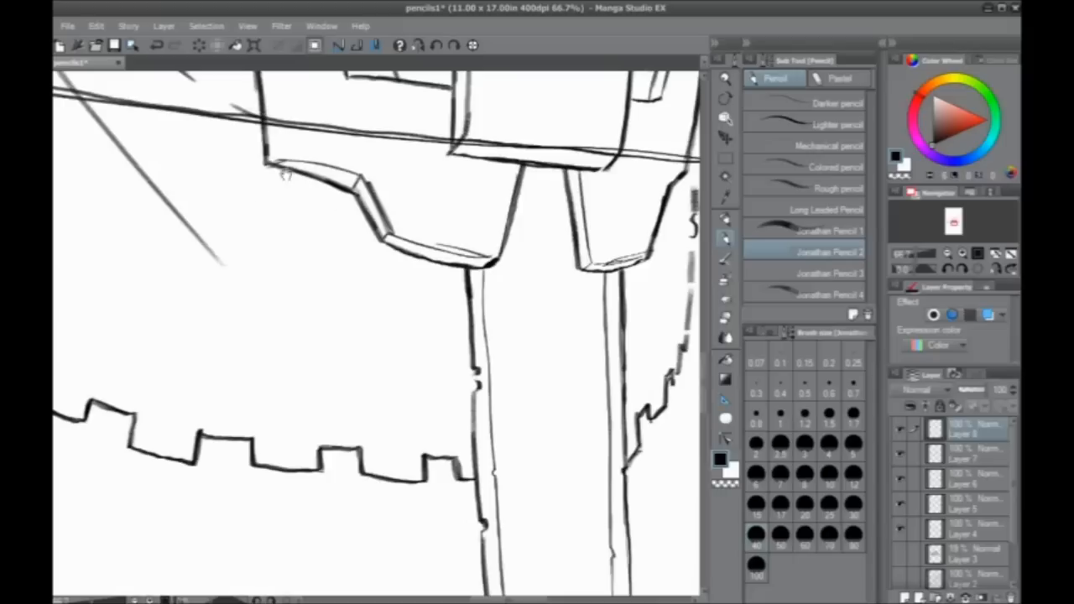
drag(446, 188, 436, 340)
drag(489, 196, 344, 335)
mouse_move(501, 262)
mouse_down()
mouse_move(275, 260)
mouse_move(242, 231)
mouse_up()
- Darken the wrist and thumb outline of the warrior's left hand, undoing one stray stroke
drag(465, 346, 453, 431)
mouse_move(461, 380)
mouse_down()
mouse_move(453, 436)
mouse_move(468, 482)
mouse_up()
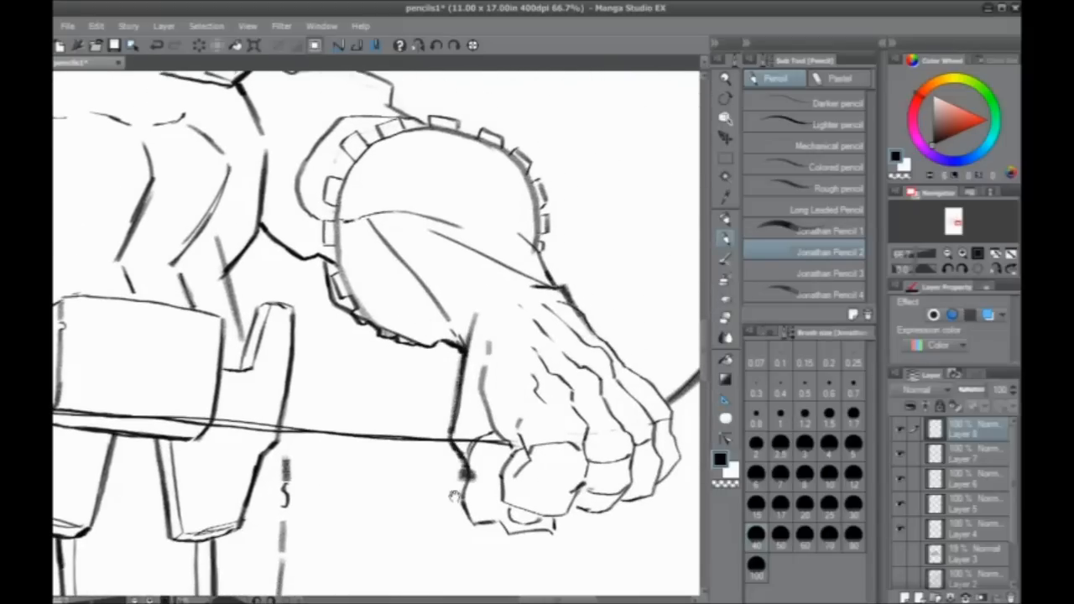
drag(432, 258, 414, 150)
key(ctrl+z)
mouse_move(451, 221)
mouse_down()
mouse_move(431, 344)
mouse_move(453, 418)
mouse_move(480, 414)
mouse_up()
mouse_move(458, 383)
mouse_down()
mouse_move(398, 337)
mouse_move(428, 370)
mouse_move(475, 374)
mouse_up()
mouse_move(502, 330)
mouse_down()
mouse_move(490, 356)
mouse_move(452, 360)
mouse_move(421, 342)
mouse_move(441, 297)
mouse_up()
mouse_move(443, 282)
mouse_down()
mouse_move(451, 305)
mouse_move(432, 324)
mouse_up()
mouse_move(450, 305)
mouse_down()
mouse_move(404, 243)
mouse_move(402, 278)
mouse_up()
drag(463, 313, 442, 337)
- Reinforce the finger and knuckle contours of the warrior's left hand with heavier pencil strokes
mouse_move(450, 337)
mouse_down()
mouse_move(472, 286)
mouse_move(455, 215)
mouse_move(481, 326)
mouse_move(505, 324)
mouse_move(513, 294)
mouse_move(514, 262)
mouse_move(482, 207)
mouse_up()
mouse_move(499, 323)
mouse_down()
mouse_move(533, 314)
mouse_move(544, 268)
mouse_move(533, 244)
mouse_up()
mouse_move(533, 244)
mouse_down()
mouse_move(517, 236)
mouse_move(527, 293)
mouse_up()
mouse_move(539, 299)
mouse_down()
mouse_move(492, 232)
mouse_move(551, 280)
mouse_move(550, 357)
mouse_up()
mouse_move(470, 222)
mouse_down()
mouse_move(505, 328)
mouse_move(492, 288)
mouse_up()
drag(455, 240, 509, 329)
mouse_move(493, 293)
mouse_down()
mouse_move(490, 222)
mouse_move(500, 285)
mouse_move(515, 275)
mouse_move(484, 246)
mouse_up()
mouse_move(461, 240)
mouse_down()
mouse_move(473, 231)
mouse_move(490, 254)
mouse_up()
mouse_move(490, 254)
mouse_down()
mouse_move(508, 263)
mouse_move(431, 256)
mouse_up()
mouse_move(430, 241)
mouse_down()
mouse_move(436, 253)
mouse_move(404, 253)
mouse_up()
drag(405, 252, 411, 263)
- Strengthen the outline of the left forearm and the notched cuff around it
drag(368, 286, 450, 234)
drag(444, 243, 444, 306)
drag(453, 266, 496, 261)
mouse_move(489, 269)
mouse_down()
mouse_move(526, 260)
mouse_move(488, 250)
mouse_up()
drag(494, 251, 491, 232)
drag(495, 237, 441, 208)
drag(444, 210, 445, 167)
drag(322, 198, 406, 314)
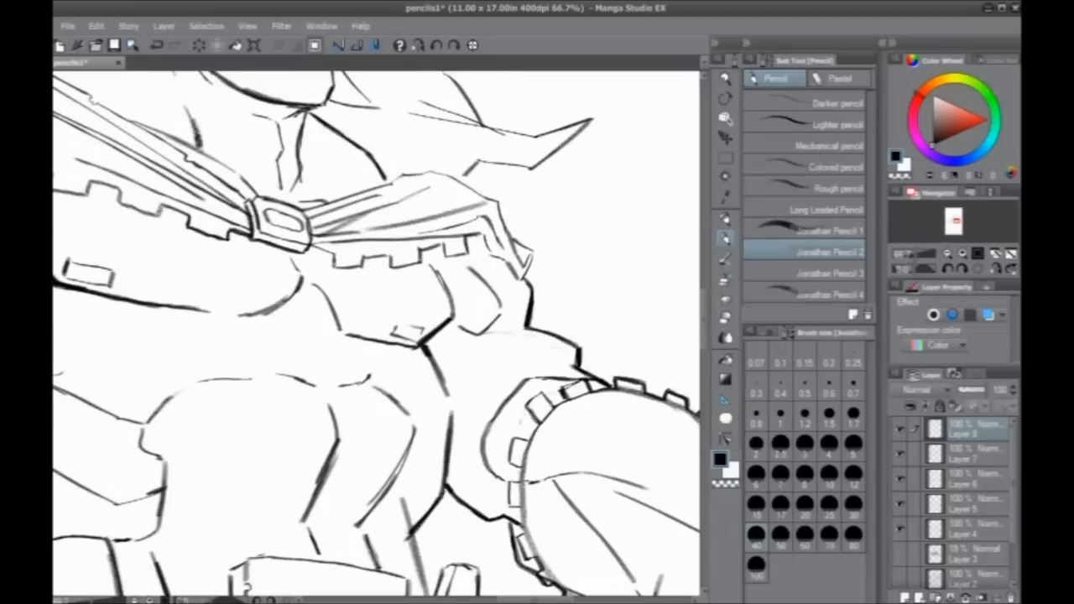
- Darken the cape's notched trim and upper edge from the clasp to the warrior's left shoulder
mouse_move(312, 246)
mouse_down()
mouse_move(334, 265)
mouse_move(365, 269)
mouse_move(392, 256)
mouse_move(430, 264)
mouse_move(469, 237)
mouse_move(523, 280)
mouse_move(527, 250)
mouse_move(513, 241)
mouse_up()
drag(339, 201, 395, 183)
mouse_move(389, 187)
mouse_down()
mouse_move(409, 174)
mouse_move(460, 180)
mouse_move(493, 202)
mouse_up()
key(ctrl+z)
mouse_move(338, 200)
mouse_down()
mouse_move(424, 170)
mouse_move(472, 182)
mouse_move(542, 285)
mouse_up()
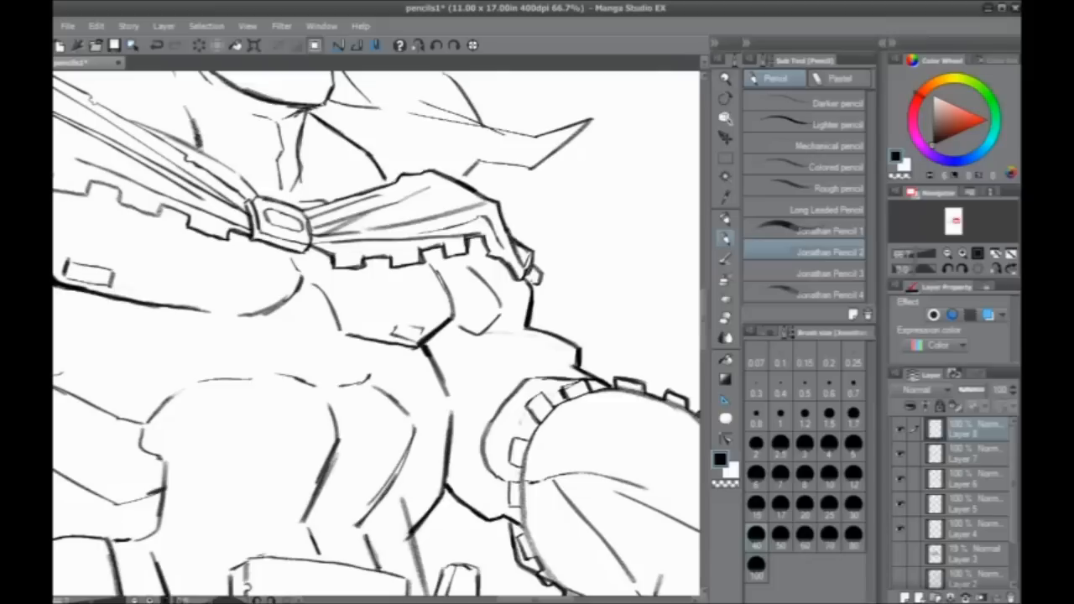
- Reinforce the outlines of the warrior's head, hair and headband
mouse_move(339, 303)
mouse_down()
mouse_move(501, 374)
mouse_move(500, 386)
mouse_move(539, 400)
mouse_move(585, 443)
mouse_up()
drag(347, 252, 433, 300)
drag(374, 363, 426, 482)
drag(416, 289, 442, 312)
drag(508, 151, 453, 220)
drag(485, 178, 451, 238)
drag(438, 277, 398, 402)
mouse_move(429, 202)
mouse_down()
mouse_move(482, 242)
mouse_move(528, 228)
mouse_move(542, 272)
mouse_up()
mouse_move(528, 229)
mouse_down()
mouse_move(520, 245)
mouse_move(527, 240)
mouse_up()
drag(513, 232, 523, 242)
drag(440, 207, 549, 232)
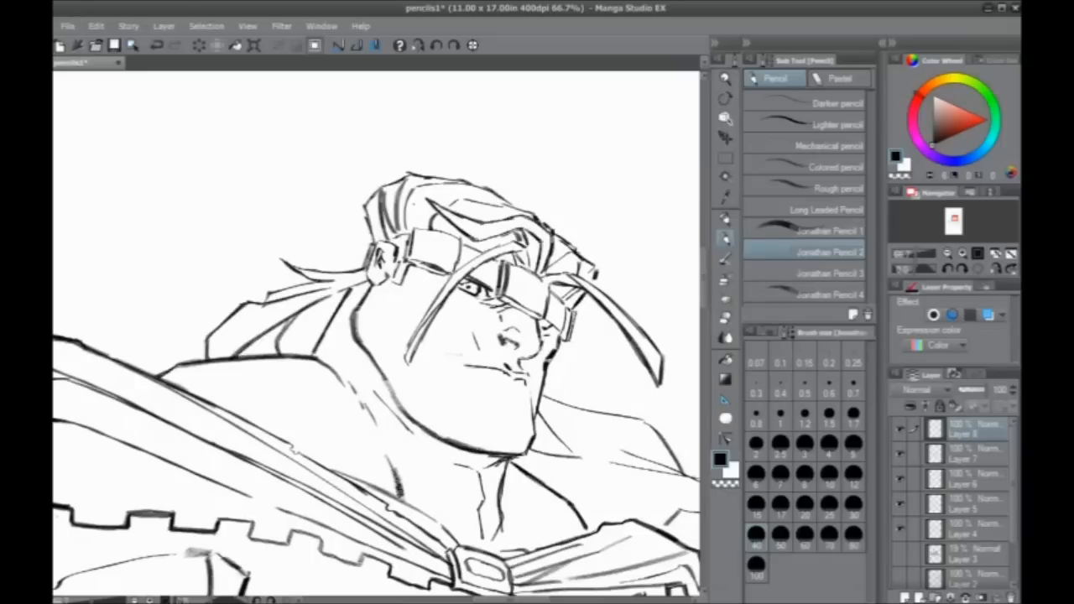
- Touch up the warrior's hair and face with small strokes, undo the stray ones, and save the drawing
mouse_move(551, 277)
mouse_down()
mouse_move(502, 227)
mouse_move(496, 257)
mouse_move(508, 273)
mouse_up()
drag(506, 240, 518, 251)
drag(417, 188, 404, 217)
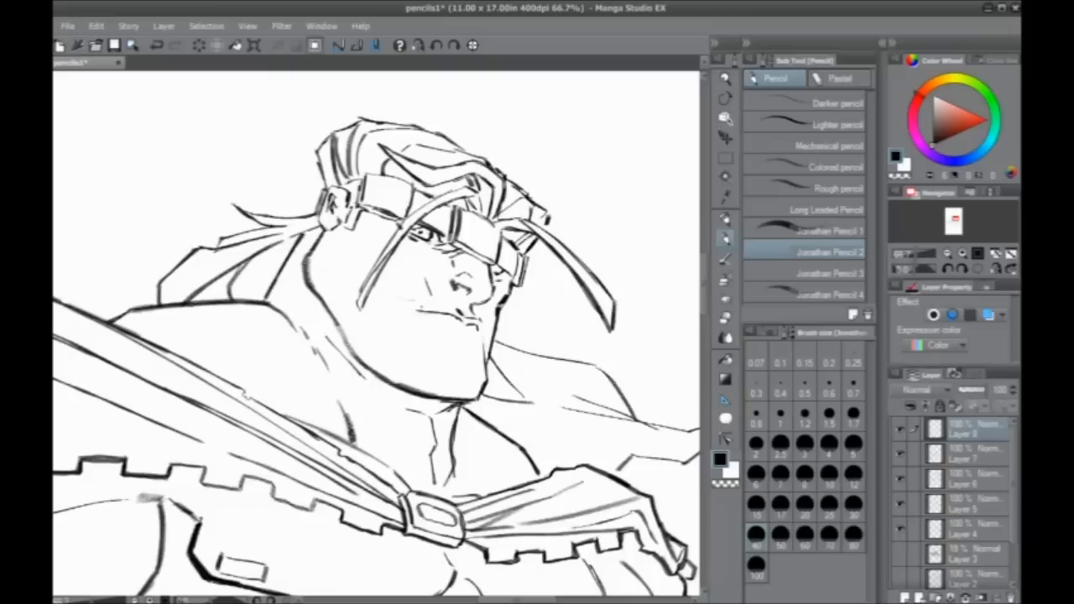
drag(410, 307, 422, 311)
mouse_move(292, 398)
mouse_down()
mouse_move(366, 366)
mouse_move(364, 350)
mouse_up()
key(ctrl+z)
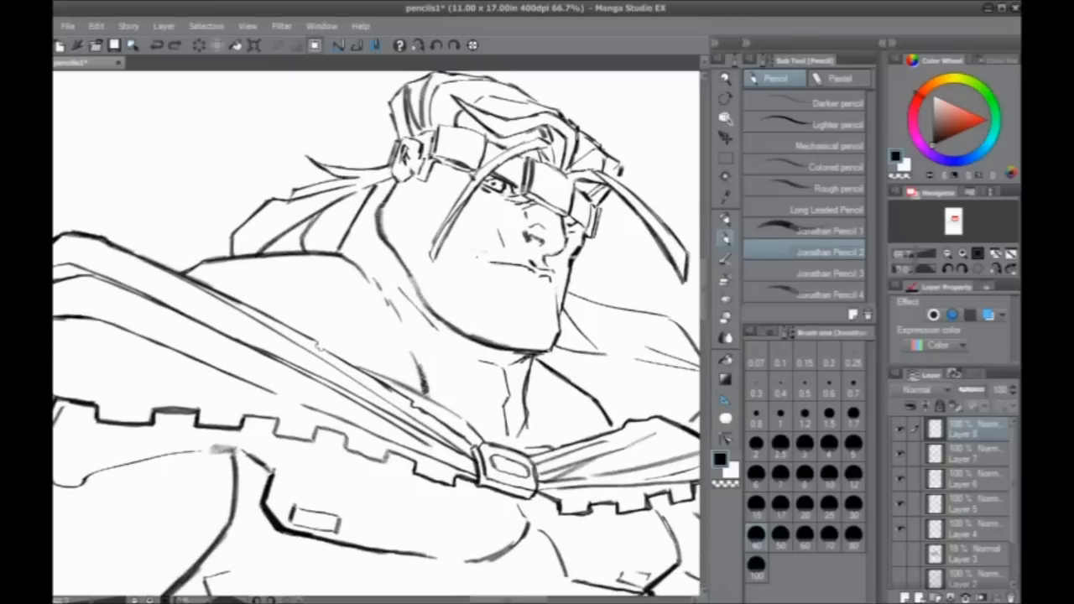
drag(544, 287, 547, 299)
drag(381, 295, 343, 336)
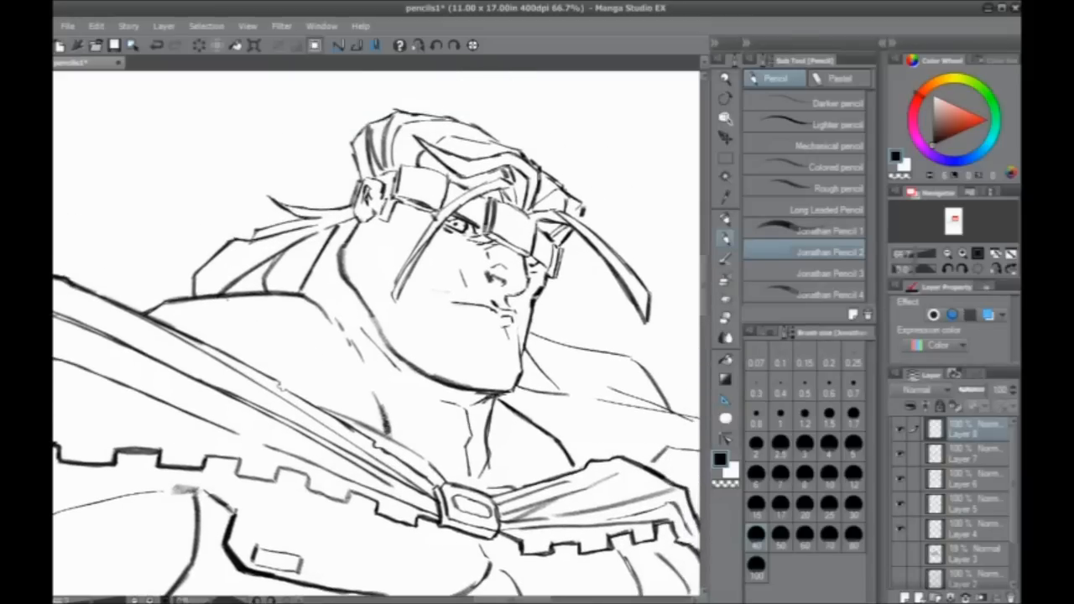
scroll(232, 307, down, 1)
key(ctrl+z)
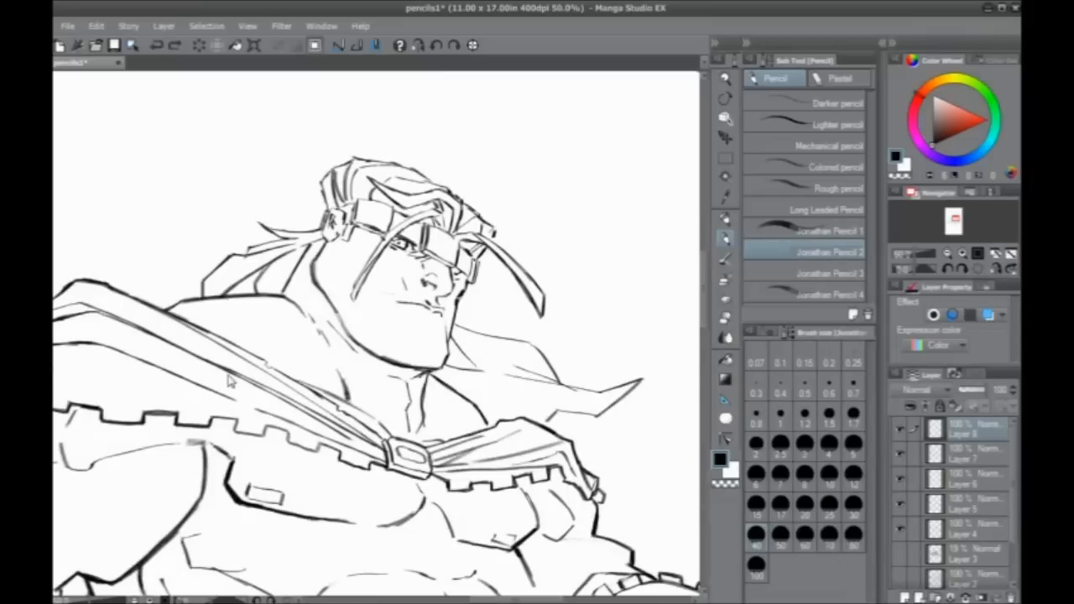
key(ctrl+s)
- Try hatching a dark shadow into the cloth folds beside the warrior's waist, and undo it
drag(227, 396, 305, 304)
scroll(306, 237, down, 6)
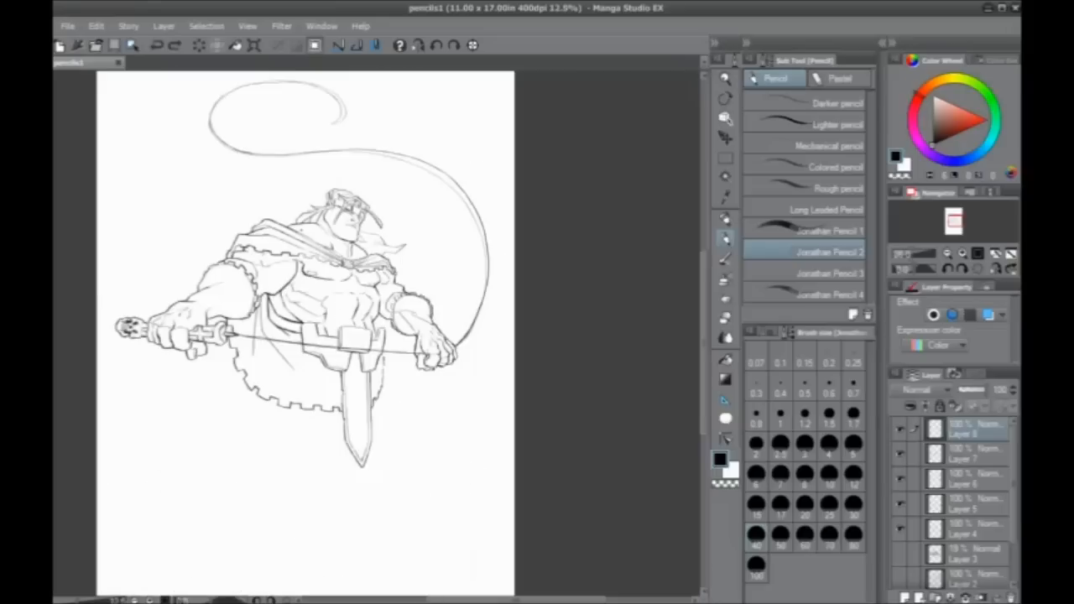
scroll(302, 236, up, 2)
drag(192, 504, 308, 501)
drag(274, 436, 271, 476)
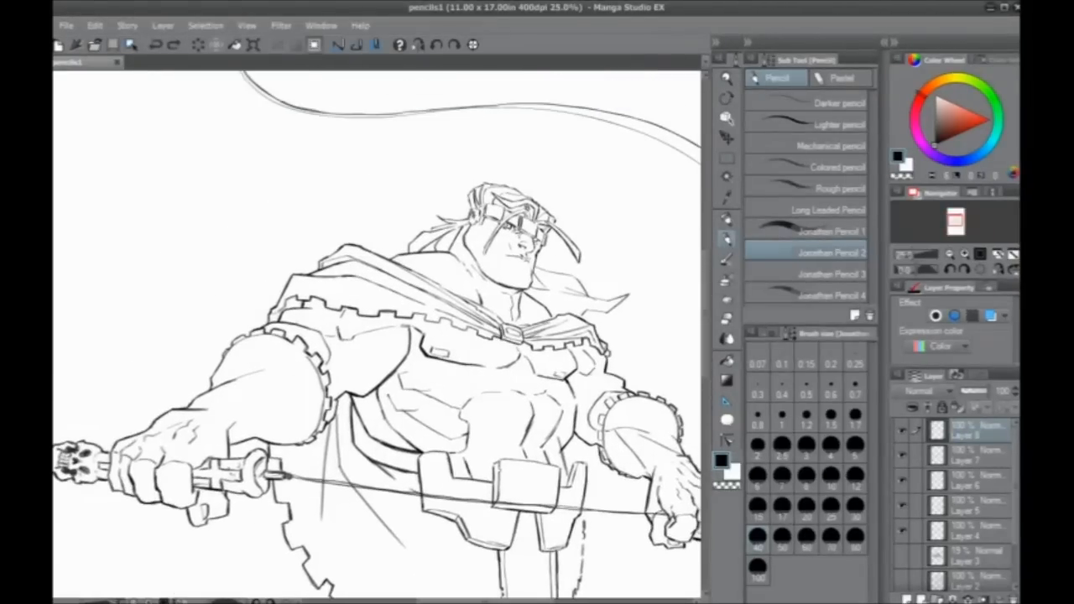
drag(354, 338, 391, 326)
drag(318, 308, 329, 321)
drag(246, 410, 216, 354)
mouse_move(403, 383)
mouse_down()
mouse_move(422, 375)
mouse_move(383, 415)
mouse_move(339, 404)
mouse_up()
key(ctrl+z)
drag(341, 373, 327, 396)
mouse_move(325, 350)
mouse_down()
mouse_move(325, 389)
mouse_move(386, 412)
mouse_up()
drag(265, 476, 220, 427)
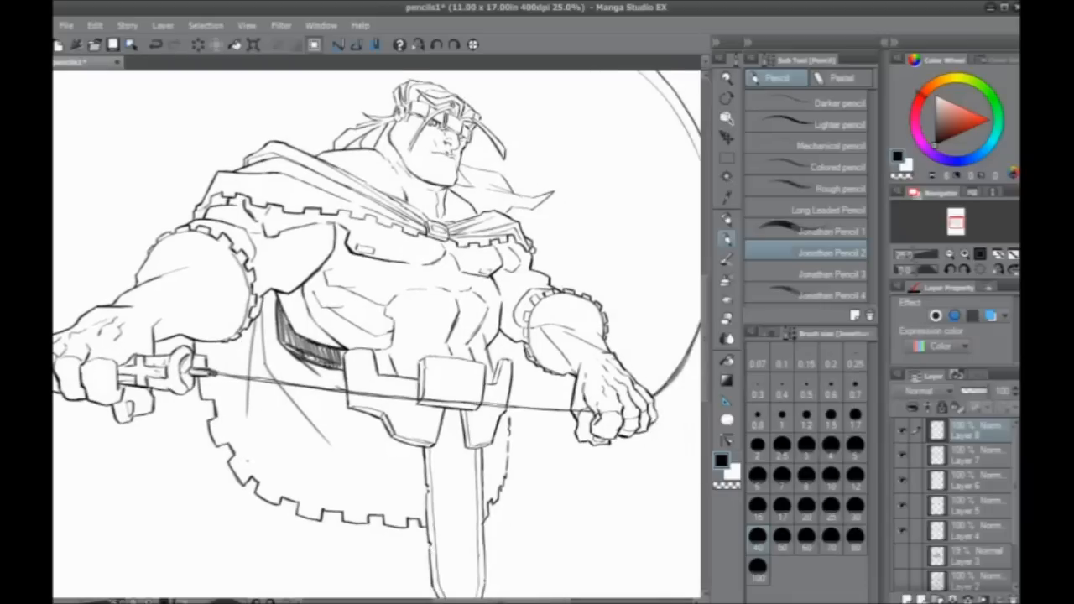
key(ctrl+z)
drag(299, 301, 305, 310)
key(ctrl+z)
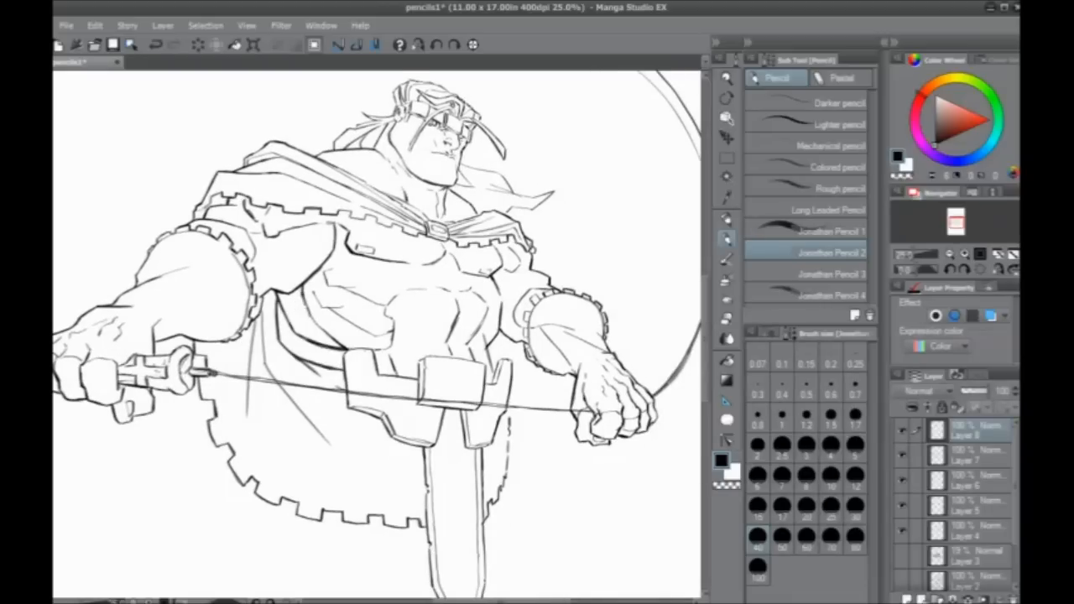
drag(323, 333, 360, 366)
key(ctrl+z)
- Save the warrior drawing and close the program
click(67, 27)
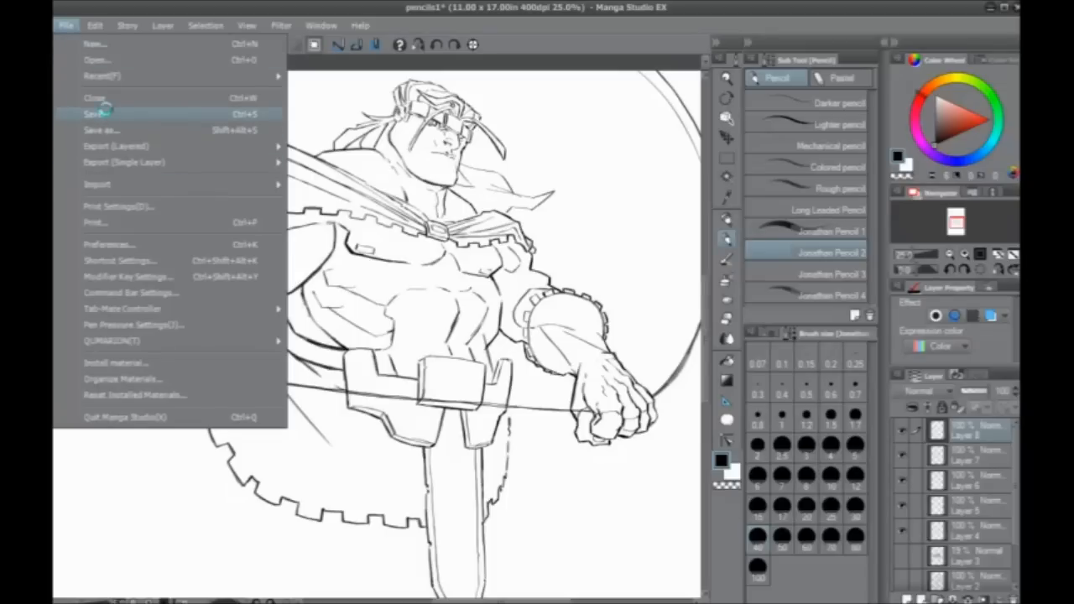
click(101, 113)
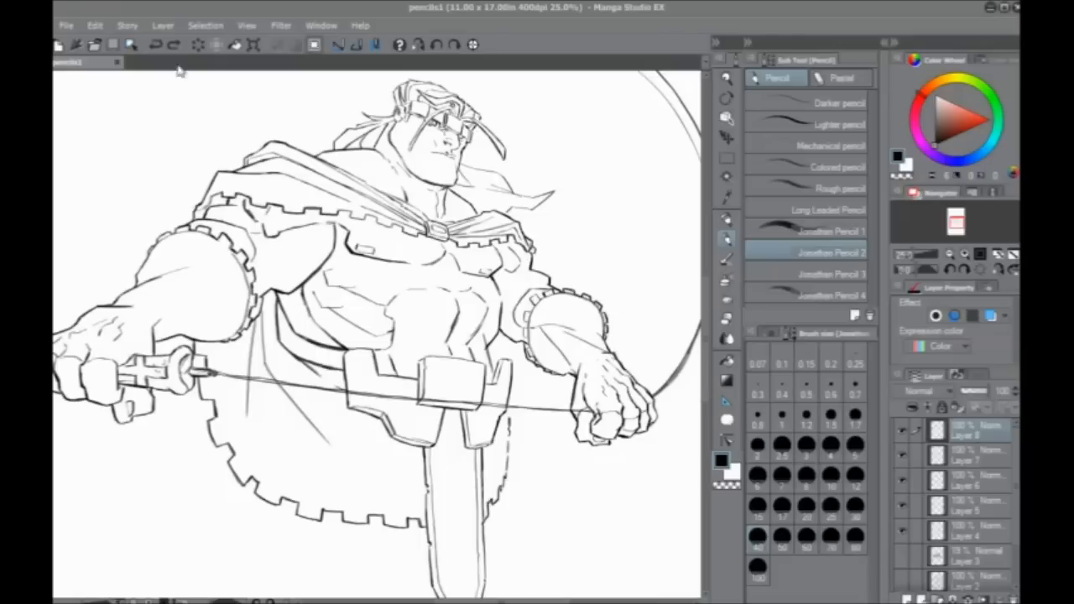
click(1015, 8)
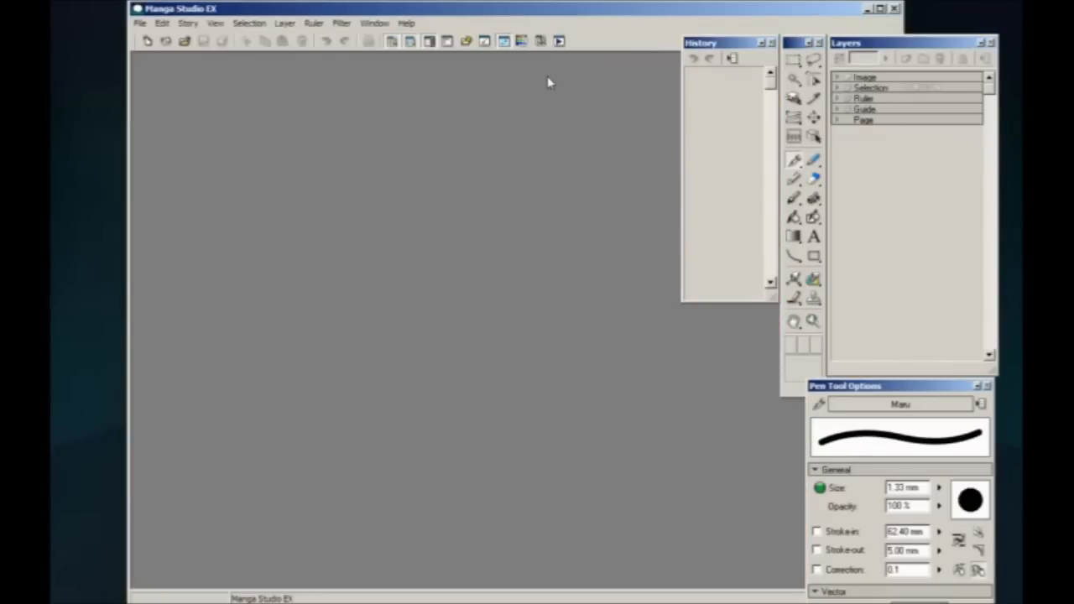
- Maximize the program window and open the recent file pg_6_inks.cpg
click(880, 10)
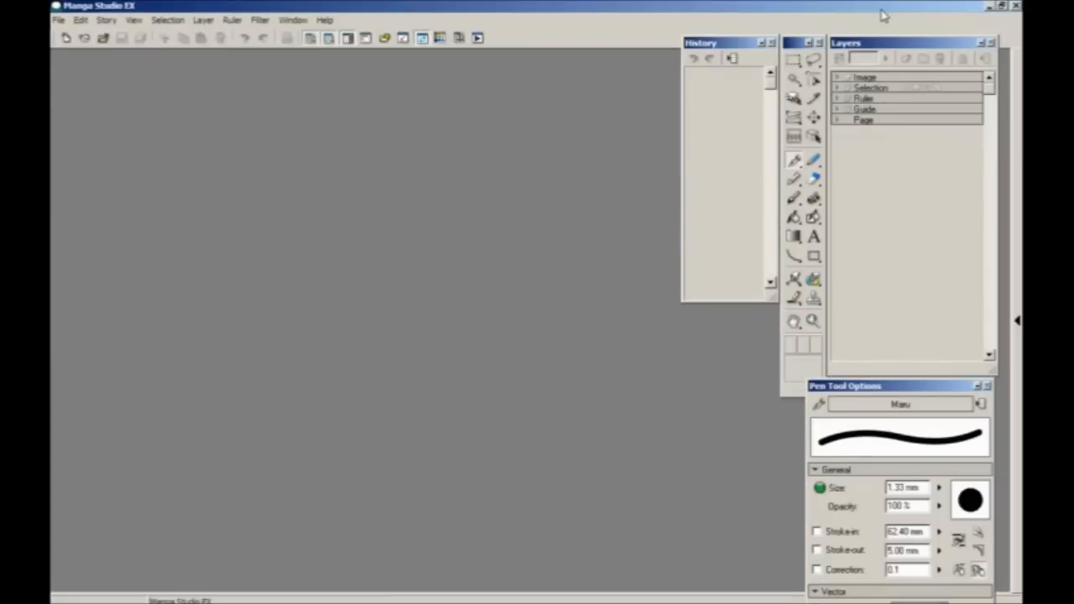
click(59, 19)
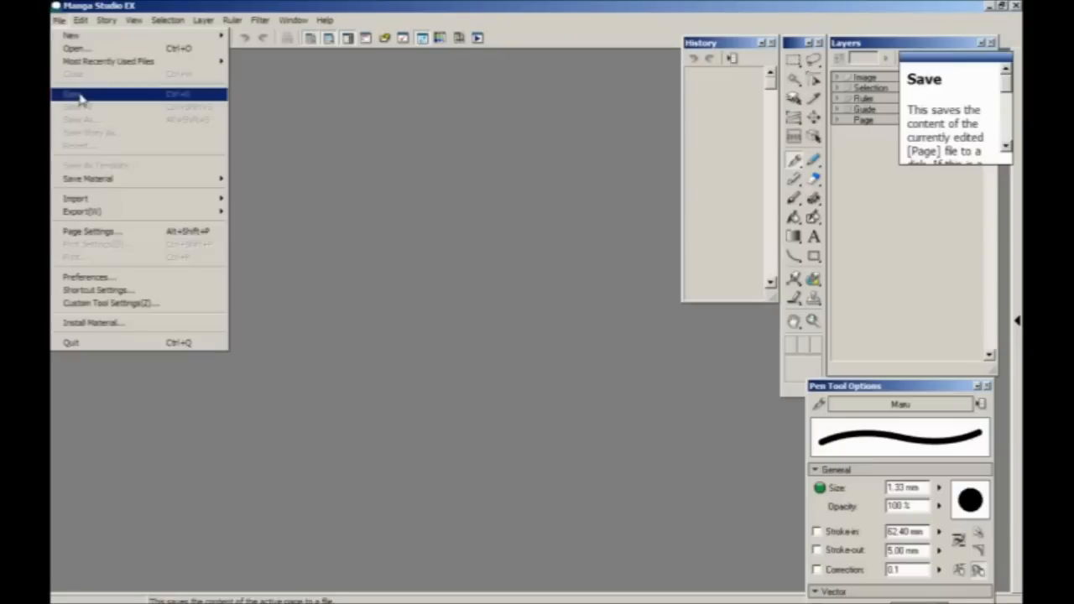
mouse_move(95, 67)
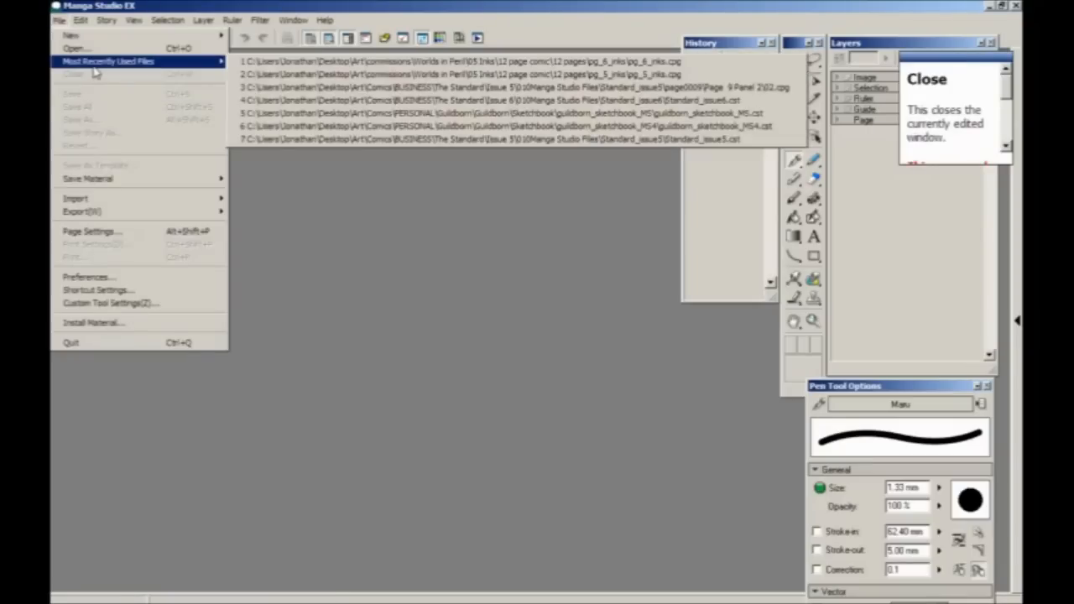
click(240, 61)
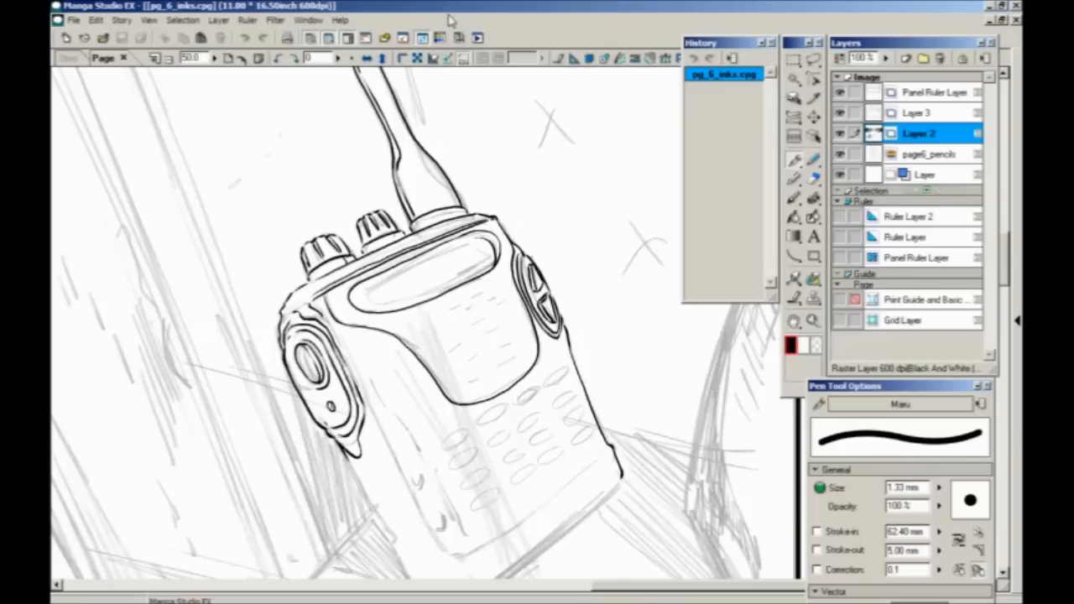
- Compare the page with Layer 2 hidden and shown, and try a wavy Pen stroke beside the radio before undoing it
click(840, 134)
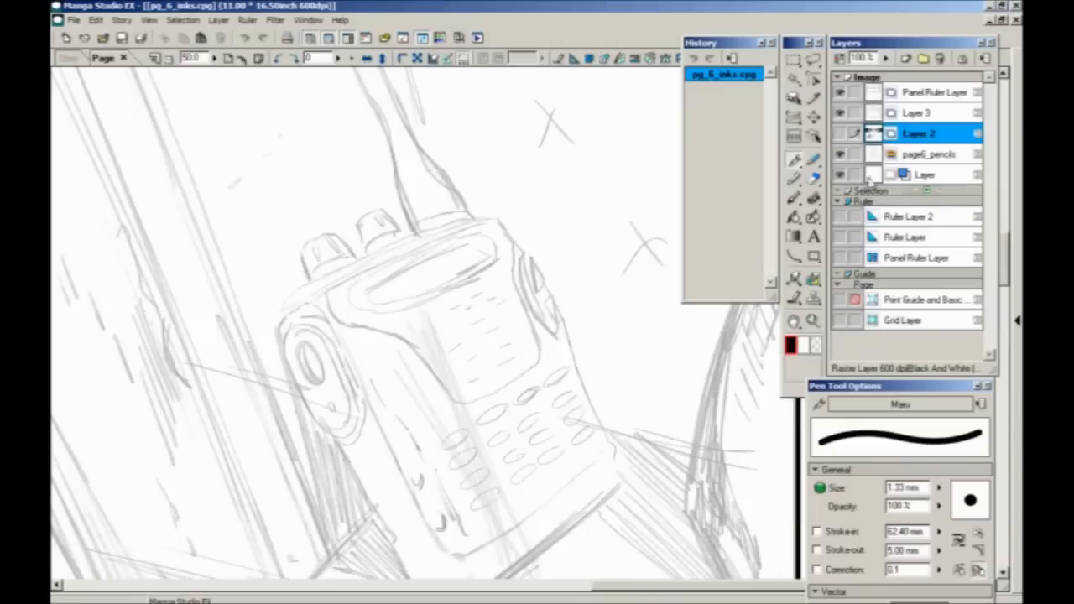
click(841, 135)
click(795, 164)
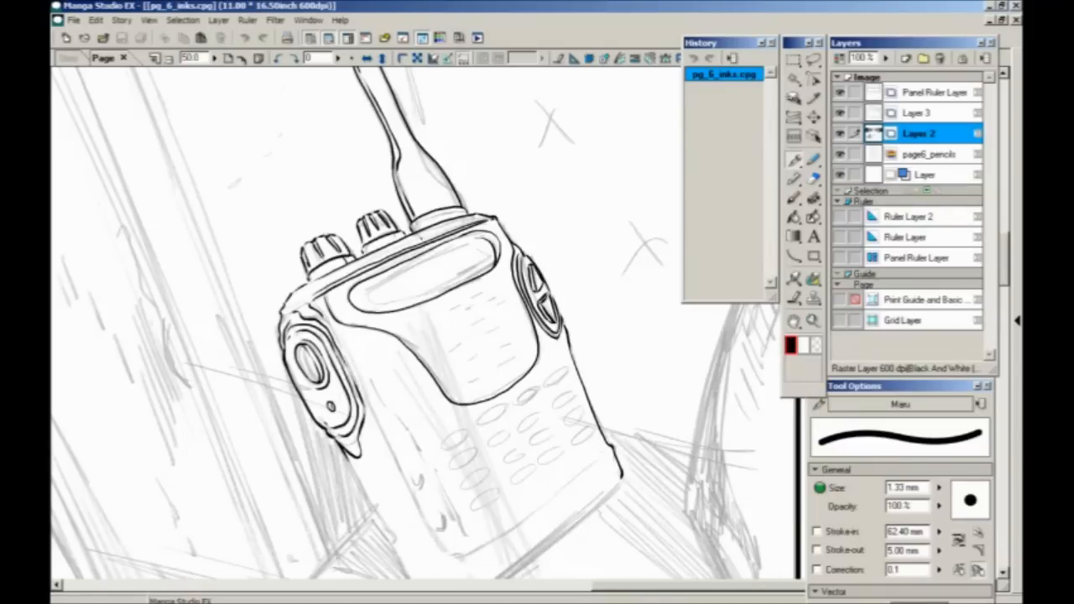
mouse_move(251, 225)
mouse_down()
mouse_move(281, 271)
mouse_move(239, 290)
mouse_move(239, 345)
mouse_move(269, 379)
mouse_up()
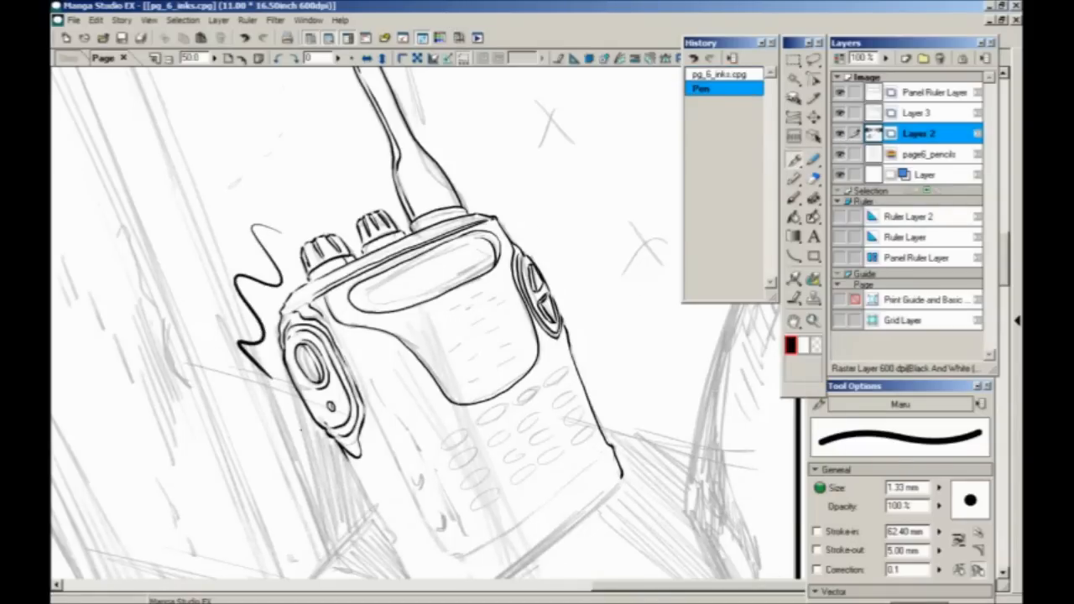
key(ctrl+z)
- Ink the outer contour of the radio's lower body along the bottom edge and the long side, following the pencils
drag(363, 367, 377, 214)
drag(372, 375, 376, 333)
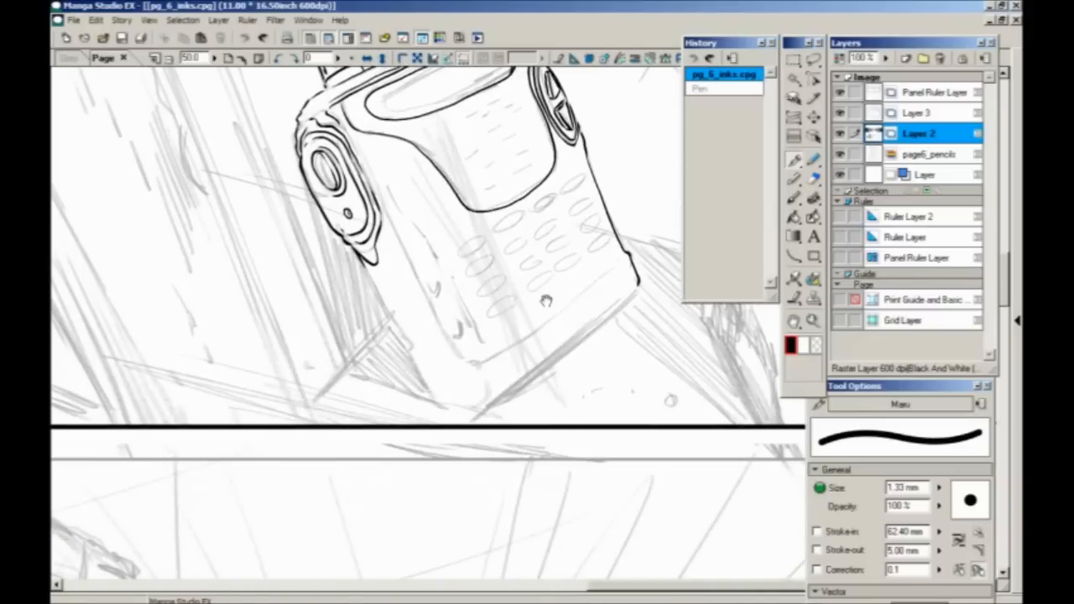
drag(637, 284, 489, 409)
drag(419, 400, 366, 404)
mouse_move(436, 413)
mouse_down()
mouse_move(377, 404)
mouse_move(363, 380)
mouse_move(391, 403)
mouse_move(330, 293)
mouse_move(336, 305)
mouse_up()
drag(369, 343, 357, 323)
drag(383, 369, 370, 391)
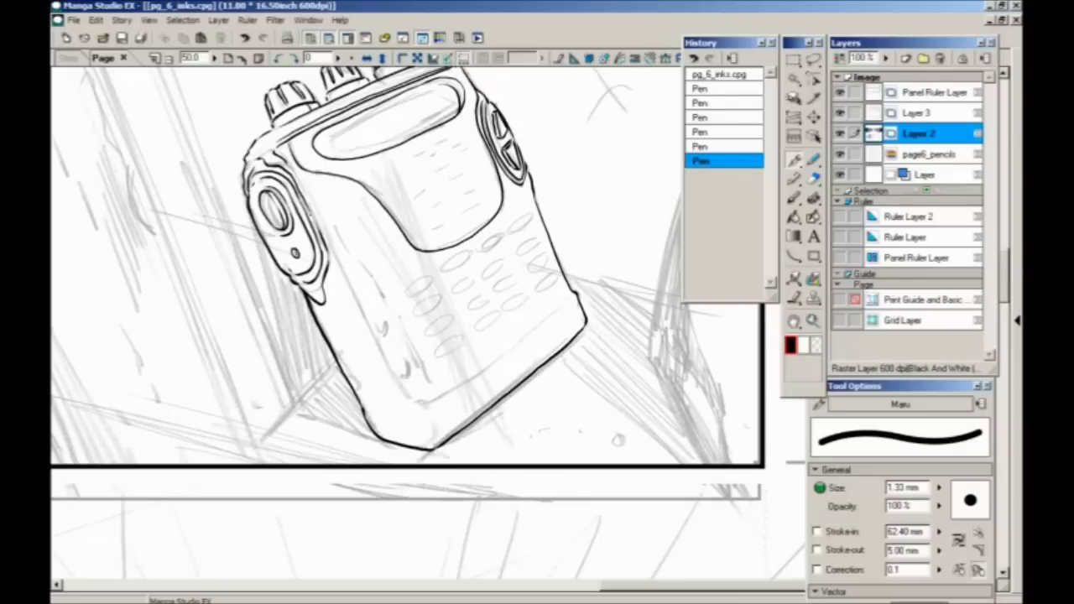
- Ink the inner side edge and rounded lower corner of the radio, and hide the palettes
mouse_move(340, 271)
mouse_down()
mouse_move(404, 392)
mouse_move(430, 407)
mouse_move(439, 443)
mouse_move(429, 450)
mouse_up()
drag(510, 304, 546, 269)
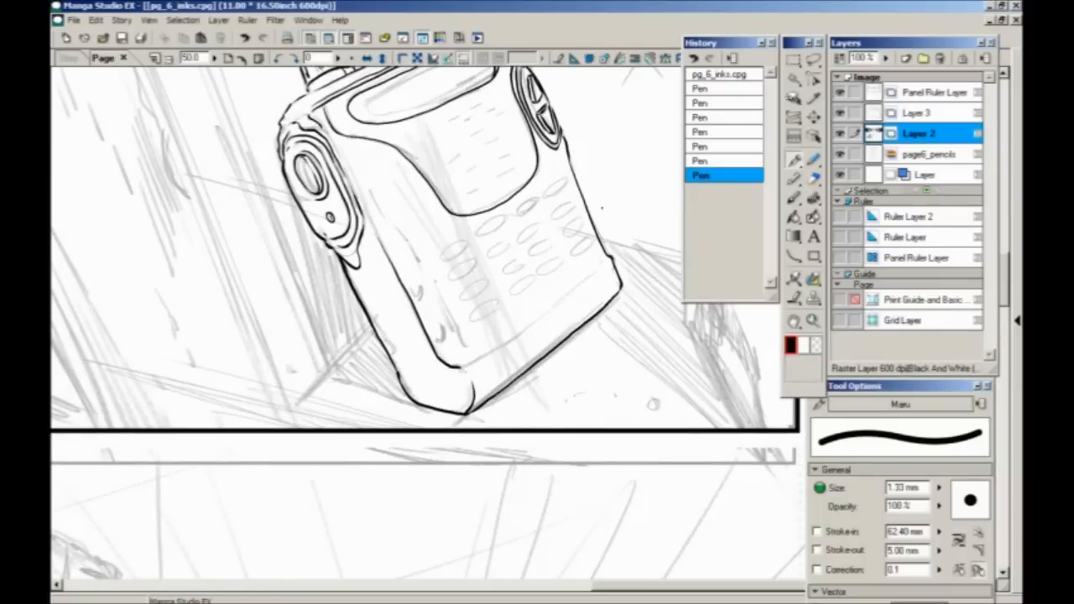
key(ctrl+plus)
drag(476, 302, 432, 309)
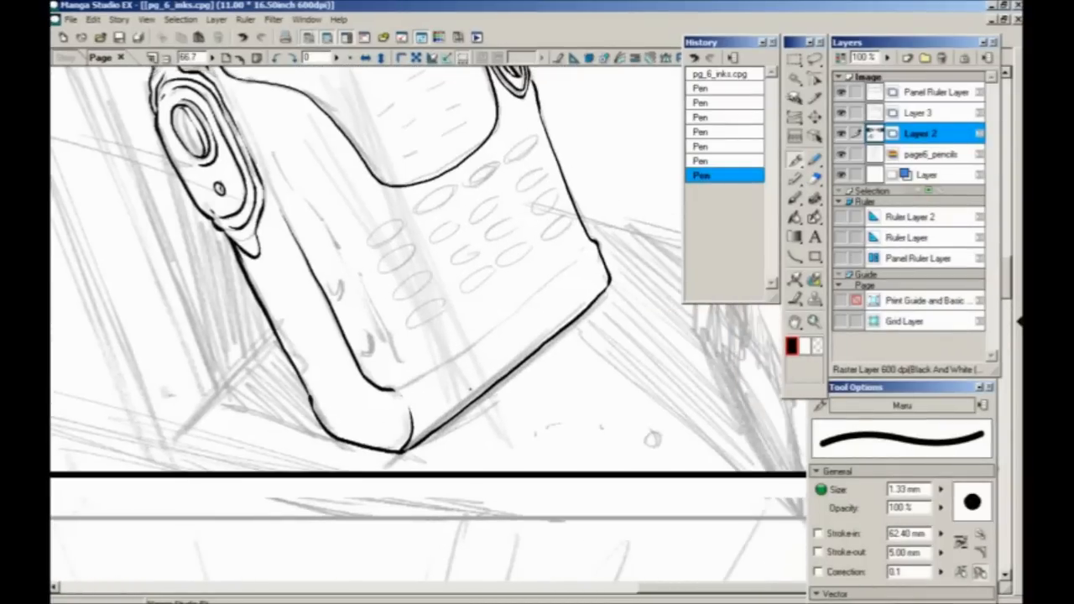
key(Tab)
- Ink the double trim line running across the front of the radio just above its base
drag(430, 304, 573, 266)
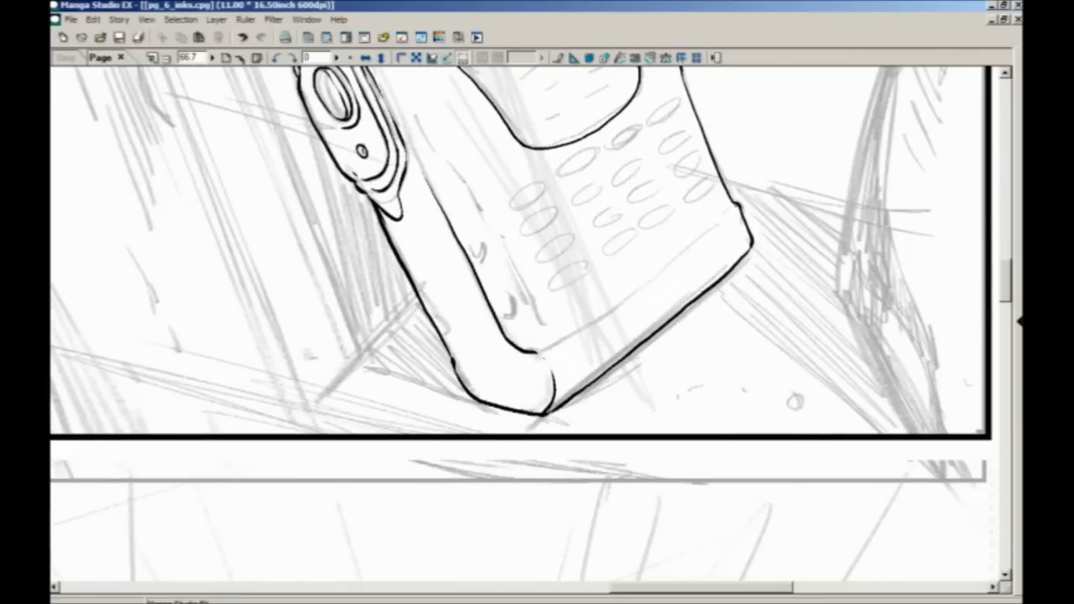
drag(736, 203, 647, 288)
drag(585, 331, 660, 275)
drag(723, 232, 613, 296)
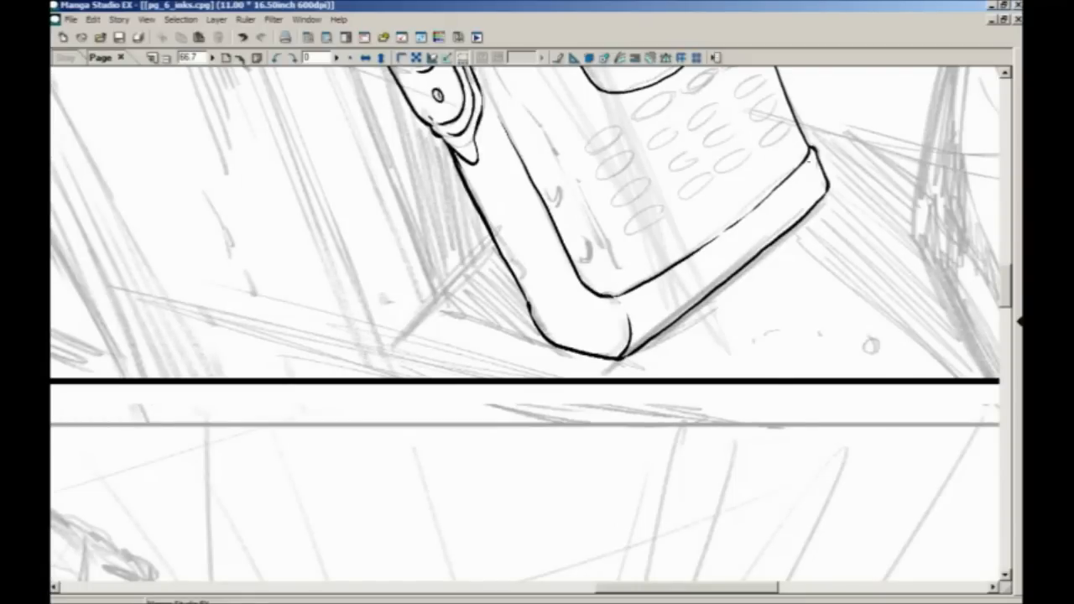
drag(621, 305, 597, 295)
drag(816, 150, 755, 214)
- Ink the top row of four oval keypad buttons and the outer right button of the second row
drag(588, 240, 615, 435)
mouse_move(625, 299)
mouse_down()
mouse_move(755, 240)
mouse_move(831, 239)
mouse_move(813, 238)
mouse_move(844, 218)
mouse_up()
mouse_move(799, 251)
mouse_down()
mouse_move(823, 239)
mouse_move(795, 259)
mouse_move(798, 244)
mouse_move(822, 233)
mouse_move(818, 247)
mouse_move(849, 225)
mouse_up()
mouse_move(802, 255)
mouse_down()
mouse_move(777, 268)
mouse_move(774, 250)
mouse_move(807, 244)
mouse_move(803, 258)
mouse_up()
mouse_move(923, 174)
mouse_down()
mouse_move(844, 219)
mouse_move(838, 209)
mouse_move(850, 200)
mouse_move(861, 210)
mouse_up()
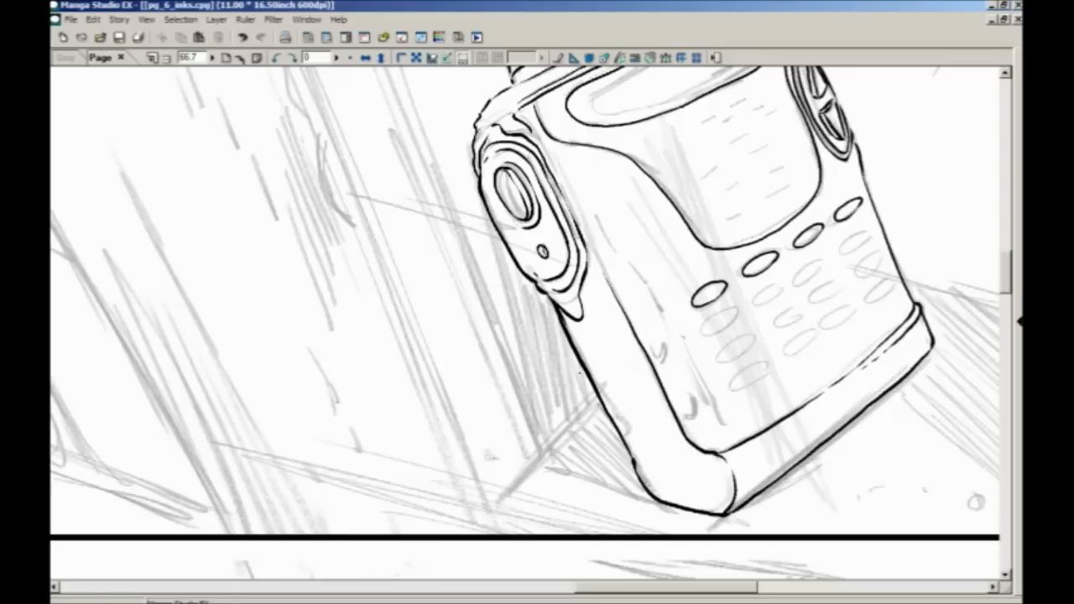
drag(670, 310, 612, 275)
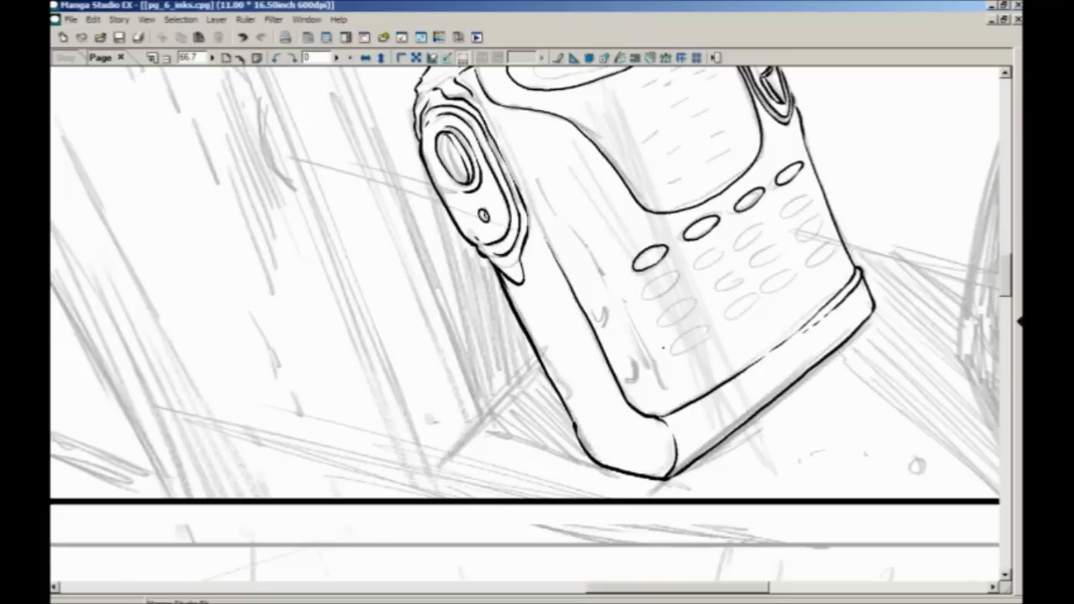
drag(739, 224, 743, 217)
mouse_move(813, 190)
mouse_down()
mouse_move(807, 204)
mouse_move(787, 205)
mouse_move(815, 191)
mouse_up()
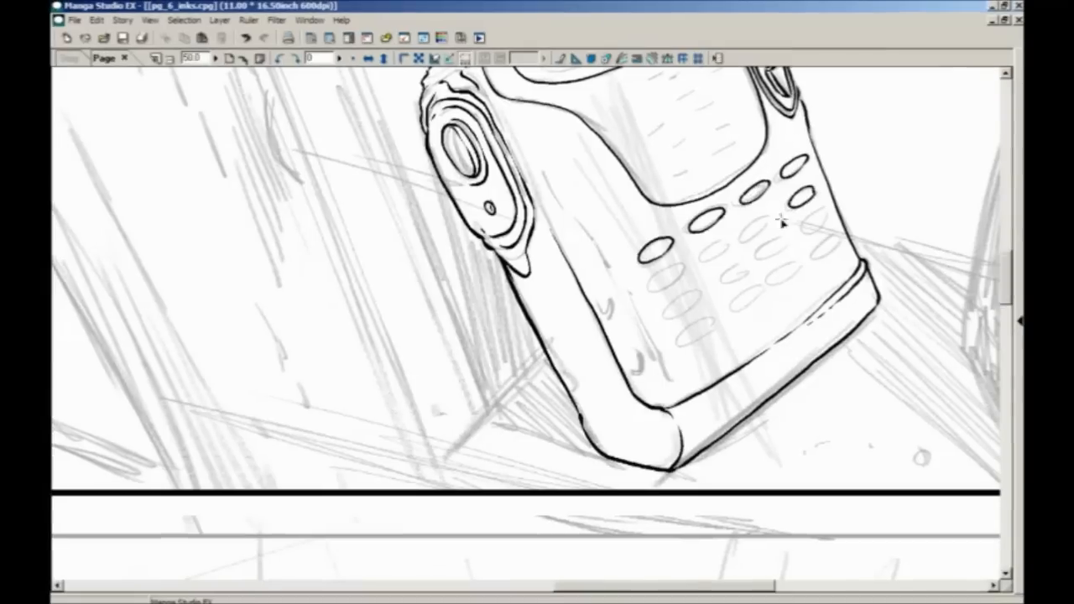
- Ink the rest of the second row of oval buttons and start the third row, undoing a stray stroke
key(ctrl+minus)
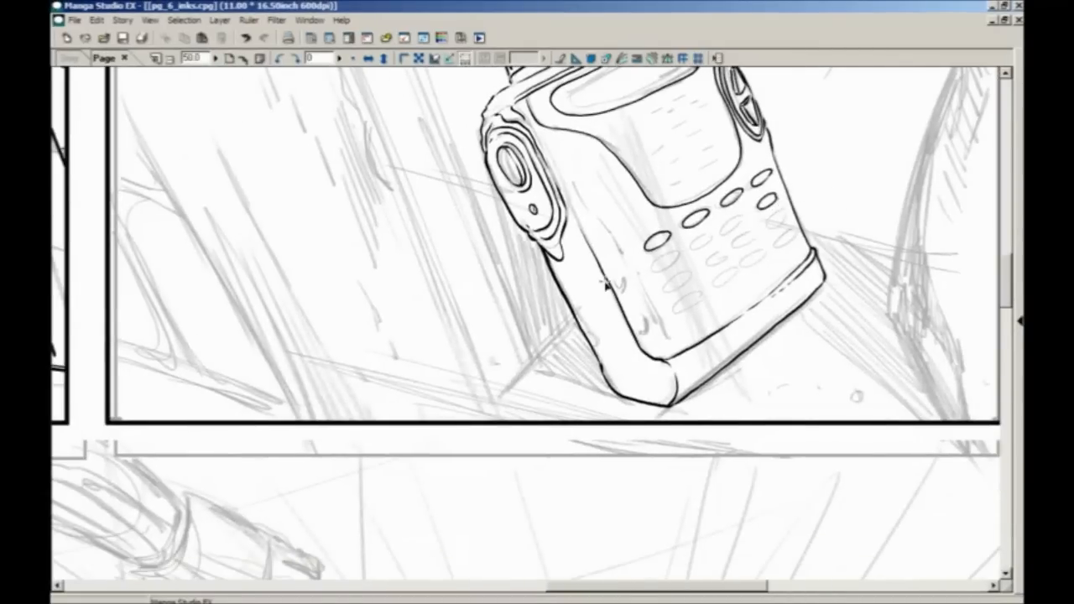
key(ctrl+plus)
drag(713, 312, 680, 361)
key(ctrl+z)
mouse_move(800, 214)
mouse_down()
mouse_move(859, 188)
mouse_move(856, 196)
mouse_up()
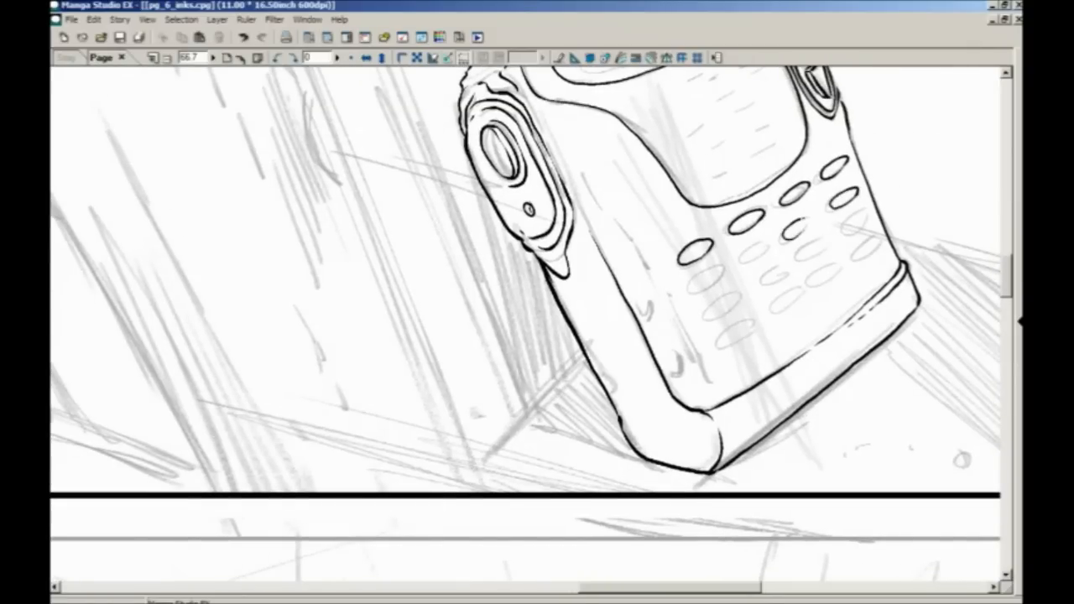
drag(805, 219, 852, 193)
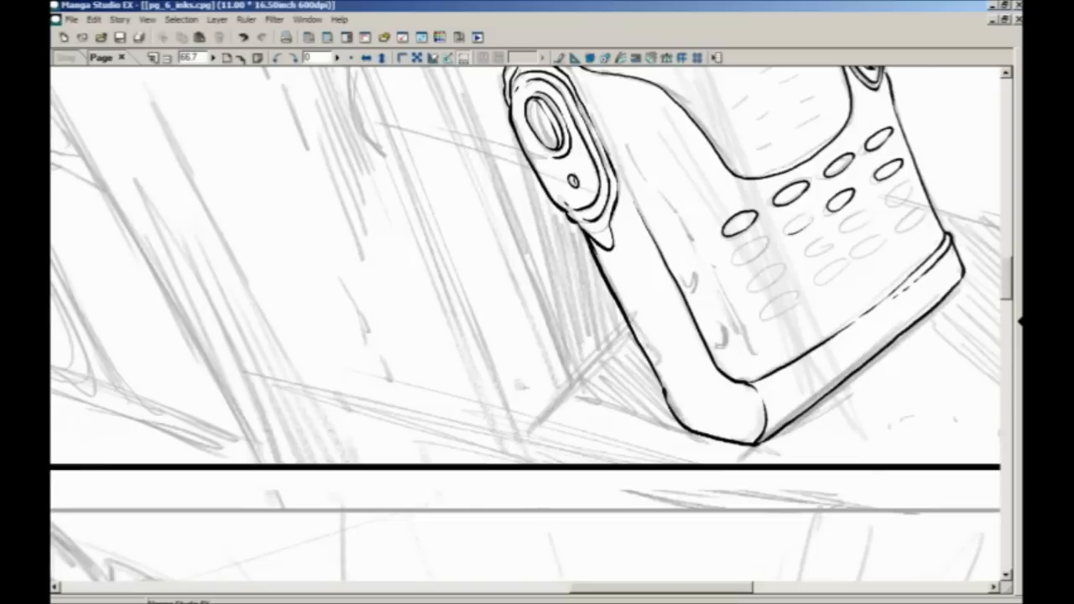
mouse_move(793, 217)
mouse_down()
mouse_move(811, 214)
mouse_move(807, 225)
mouse_move(767, 232)
mouse_move(796, 225)
mouse_move(775, 240)
mouse_move(795, 219)
mouse_move(750, 240)
mouse_up()
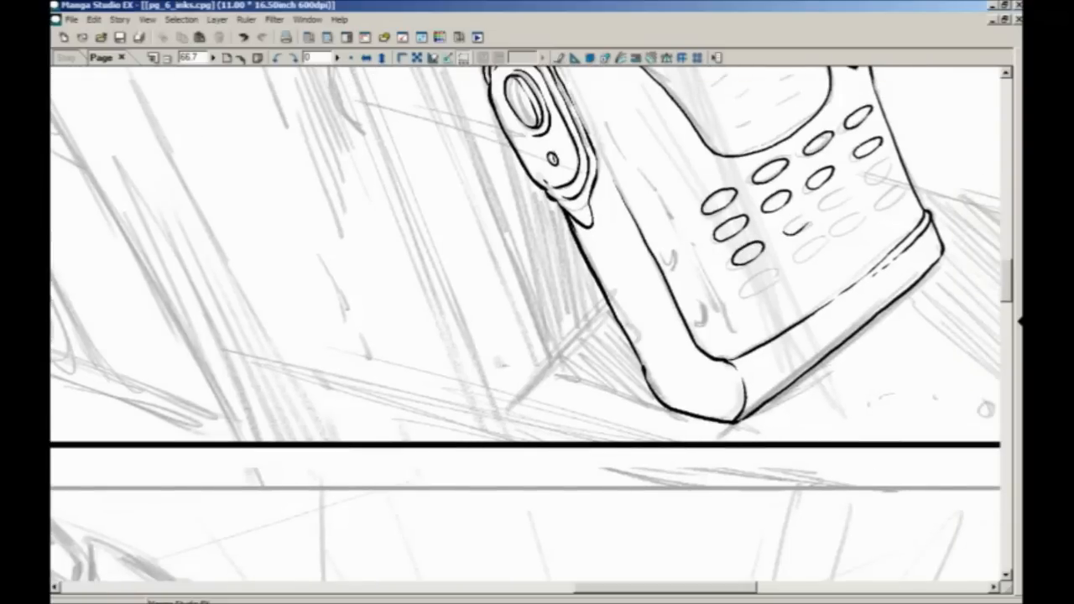
- Undo the last oval stroke and ink the remaining buttons in the keypad's third and fourth rows
key(ctrl+z)
drag(807, 218, 799, 233)
drag(848, 195, 803, 232)
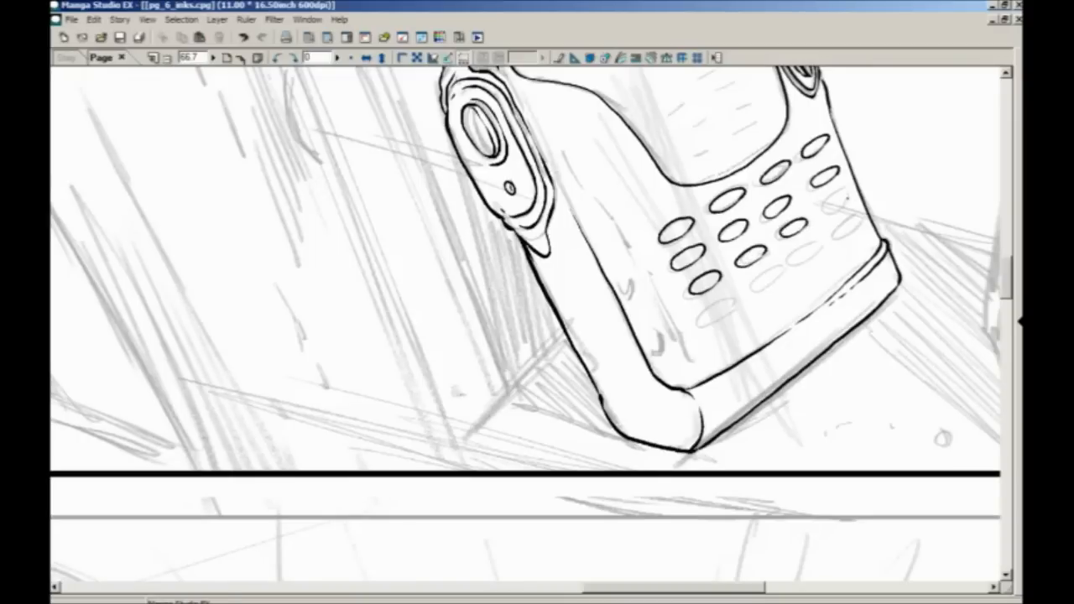
drag(659, 298, 691, 218)
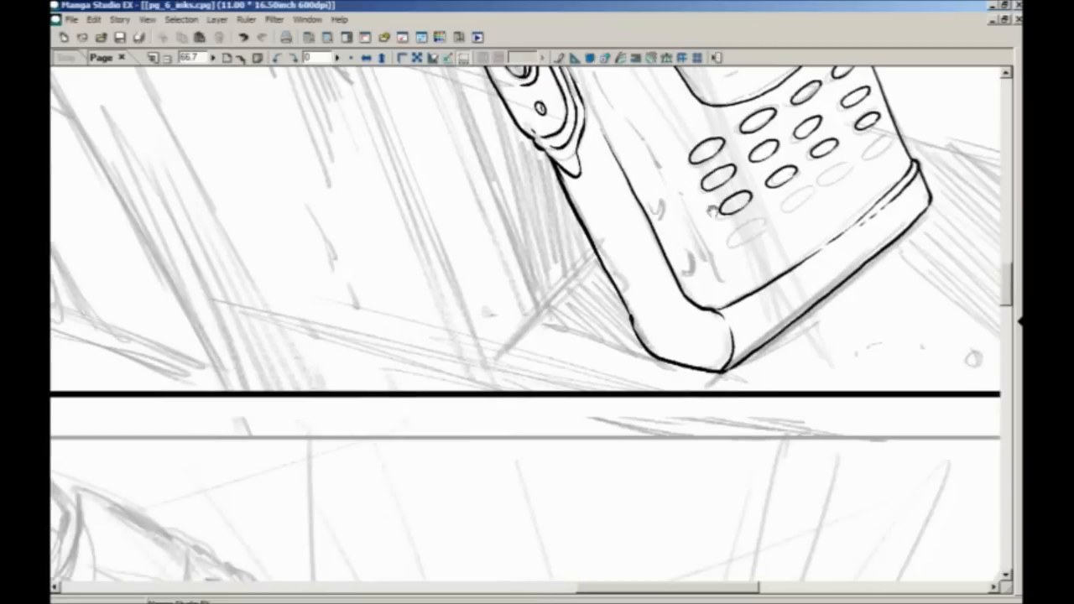
mouse_move(763, 223)
mouse_down()
mouse_move(759, 237)
mouse_move(733, 240)
mouse_move(763, 225)
mouse_up()
mouse_move(808, 193)
mouse_down()
mouse_move(760, 229)
mouse_move(778, 209)
mouse_move(770, 219)
mouse_up()
drag(772, 219, 730, 249)
mouse_move(779, 218)
mouse_down()
mouse_move(756, 231)
mouse_move(776, 222)
mouse_up()
mouse_move(817, 192)
mouse_down()
mouse_move(806, 203)
mouse_move(809, 188)
mouse_move(817, 193)
mouse_up()
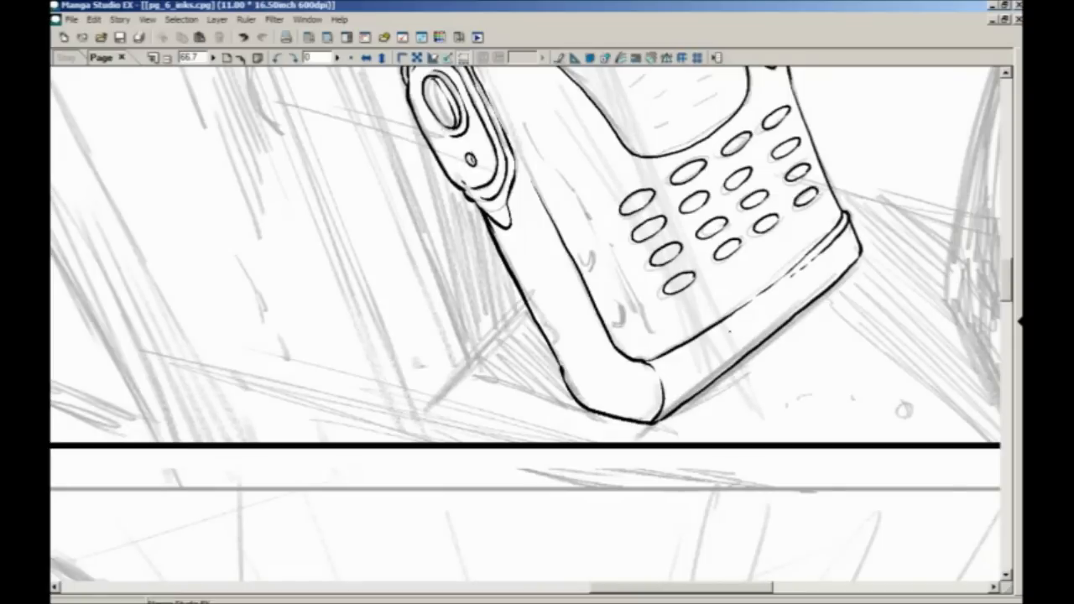
- Add inner thickness lines to the top row of oval buttons and the first buttons below it
drag(578, 279, 521, 403)
drag(587, 345, 644, 312)
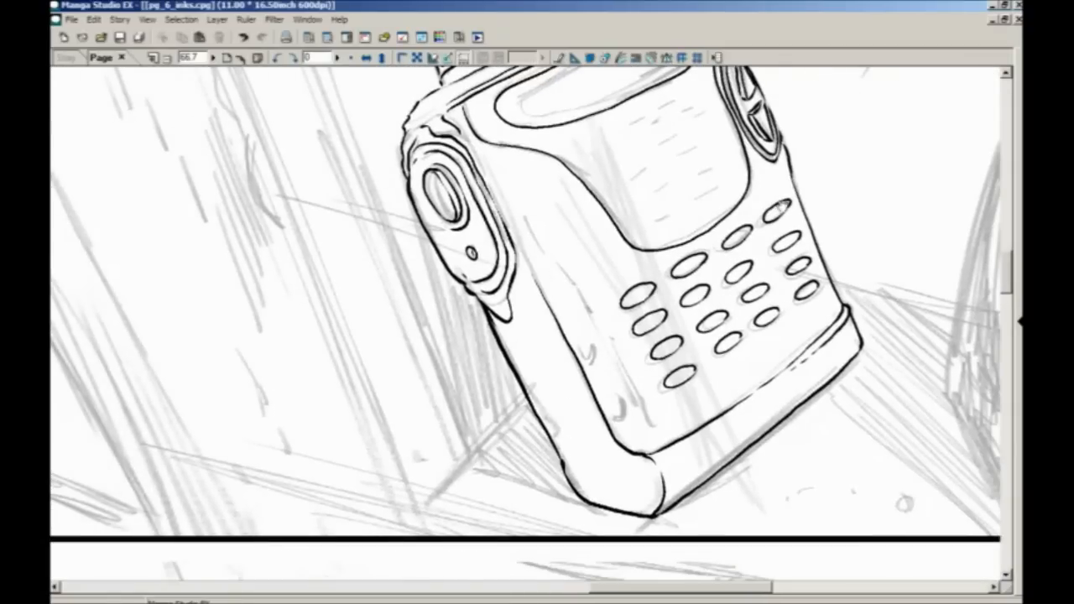
drag(785, 201, 770, 223)
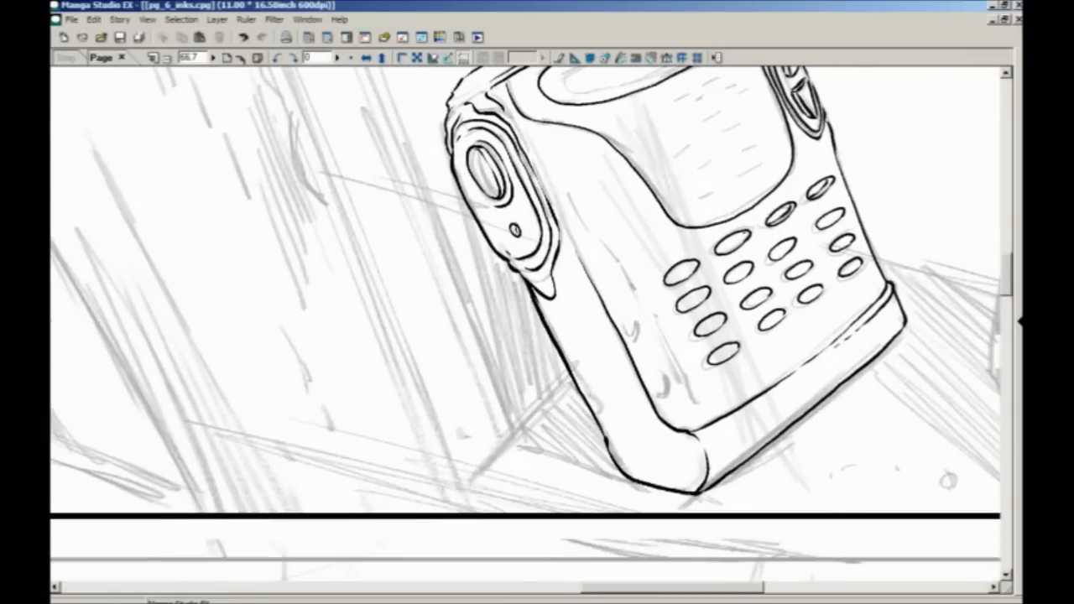
mouse_move(720, 250)
mouse_down()
mouse_move(777, 211)
mouse_move(721, 240)
mouse_move(747, 259)
mouse_move(733, 267)
mouse_move(778, 241)
mouse_move(747, 256)
mouse_up()
drag(799, 219, 779, 237)
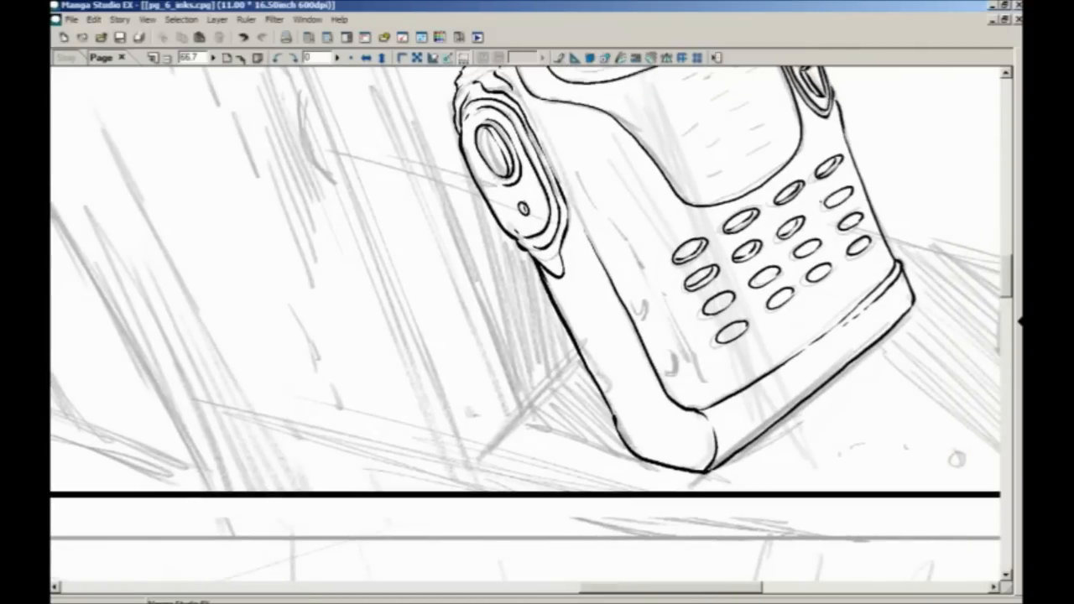
- Add inner thickness lines to the remaining oval buttons in the lower keypad rows
mouse_move(847, 192)
mouse_down()
mouse_move(825, 208)
mouse_move(847, 226)
mouse_move(828, 220)
mouse_move(813, 242)
mouse_up()
drag(801, 244, 828, 224)
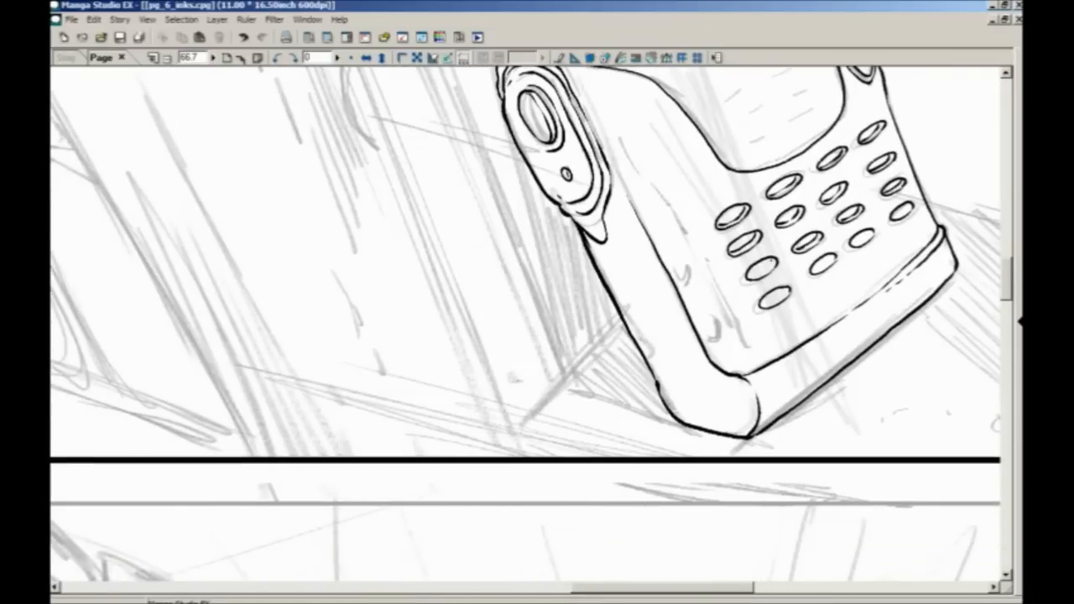
drag(769, 266, 750, 279)
drag(764, 242, 781, 198)
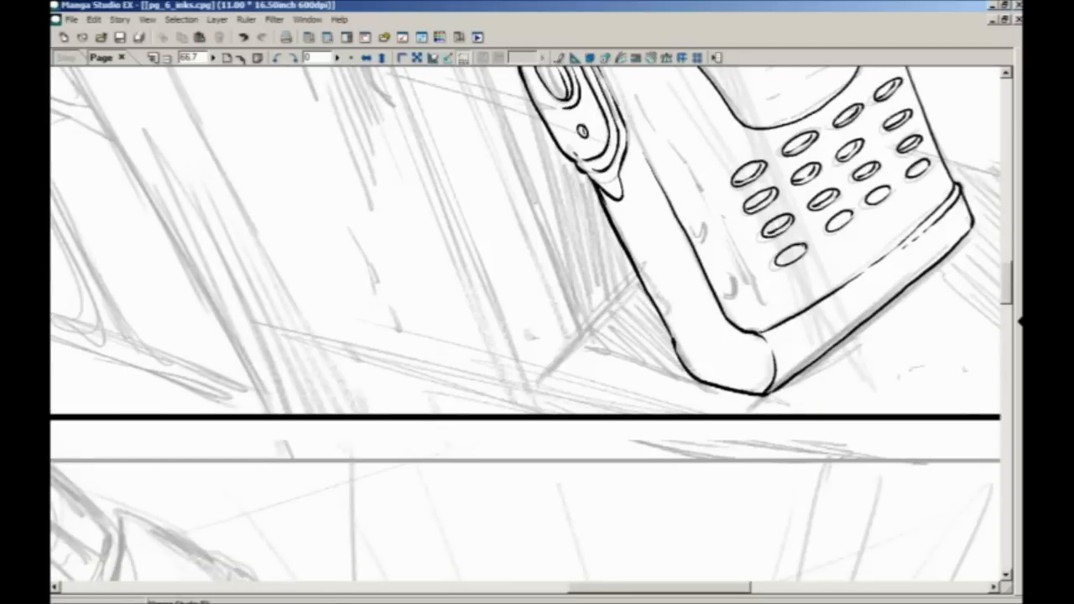
drag(864, 204, 837, 217)
drag(894, 180, 883, 190)
- Ink the inner outline of the radio's display window, undoing the first stroke and redrawing it
drag(587, 319, 469, 460)
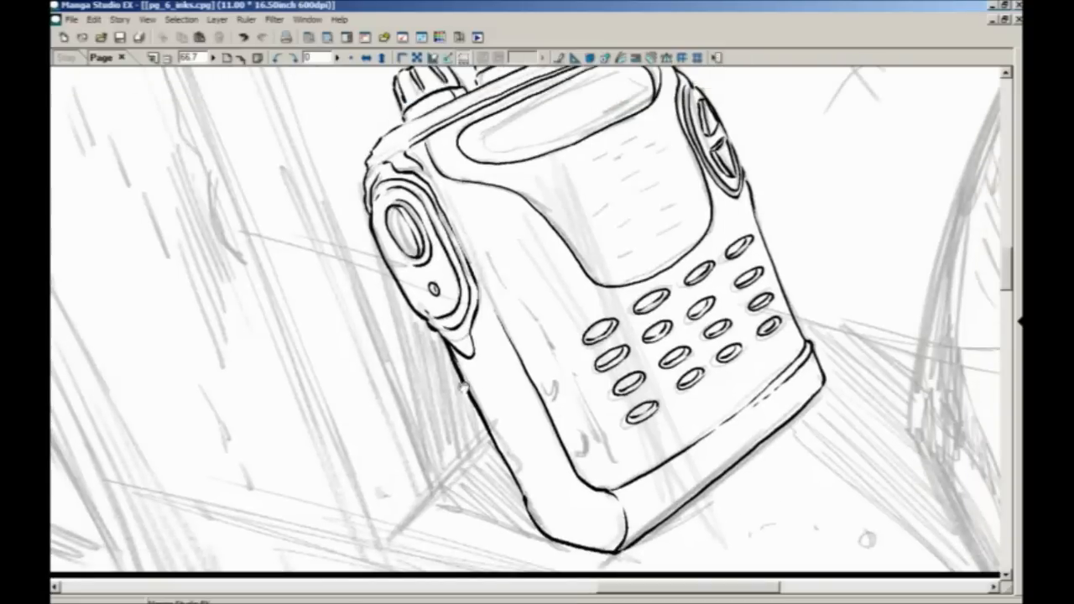
drag(467, 361, 437, 439)
drag(423, 387, 454, 434)
drag(481, 221, 648, 230)
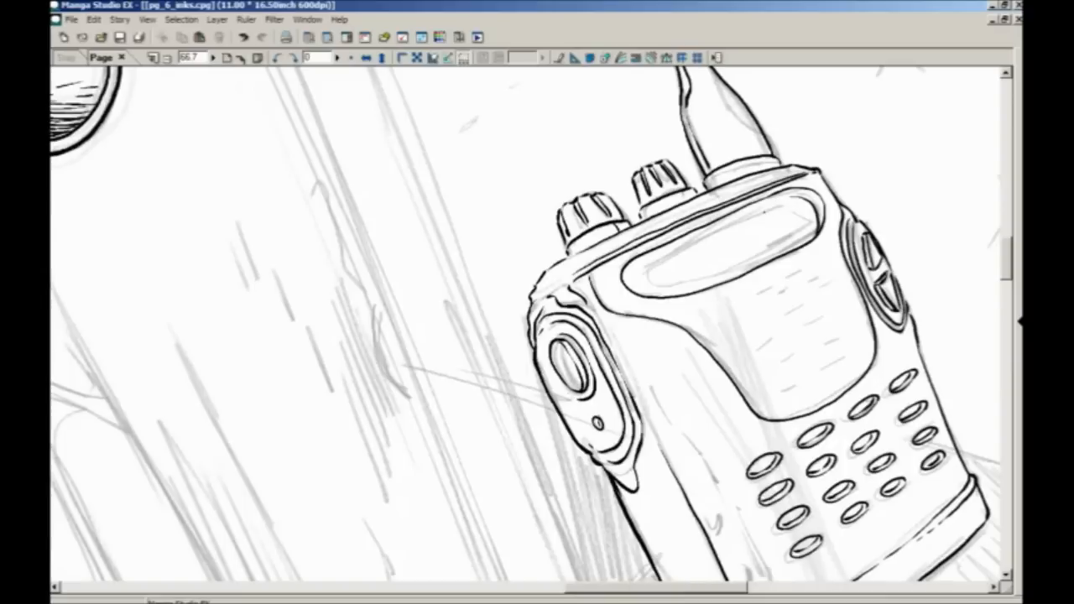
mouse_move(780, 204)
mouse_down()
mouse_move(645, 267)
mouse_move(504, 291)
mouse_up()
key(ctrl+z)
mouse_move(636, 235)
mouse_down()
mouse_move(743, 186)
mouse_move(504, 300)
mouse_move(449, 311)
mouse_up()
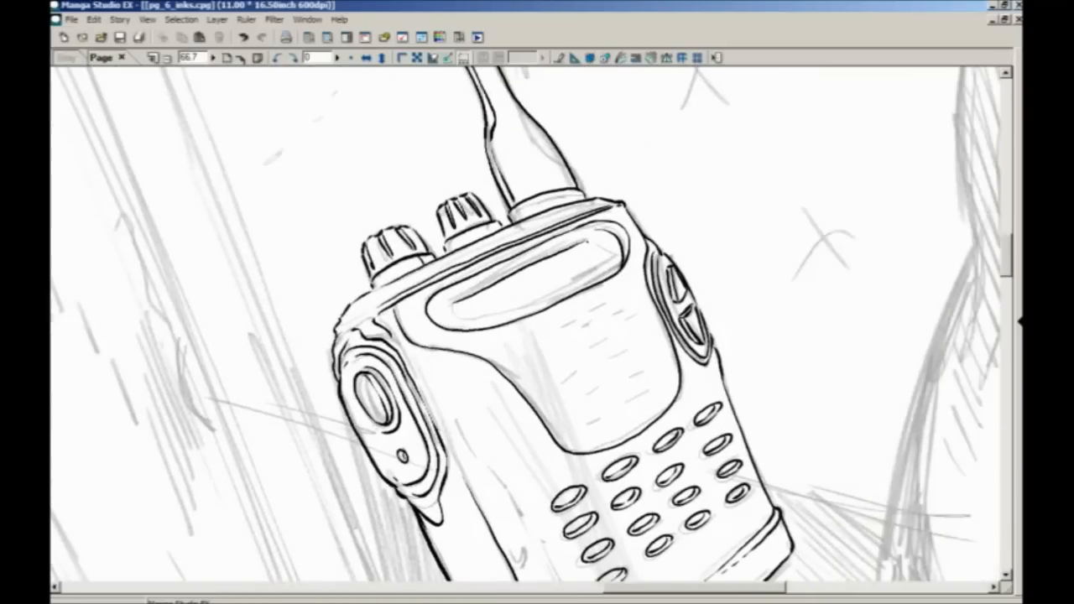
drag(584, 239, 610, 267)
mouse_move(504, 301)
mouse_down()
mouse_move(659, 216)
mouse_move(416, 296)
mouse_move(414, 274)
mouse_move(445, 218)
mouse_move(406, 235)
mouse_move(447, 236)
mouse_move(535, 189)
mouse_move(553, 176)
mouse_move(550, 159)
mouse_move(531, 154)
mouse_up()
- Add a short ink stroke beside the base of the radio's left control knob
key(ctrl+minus)
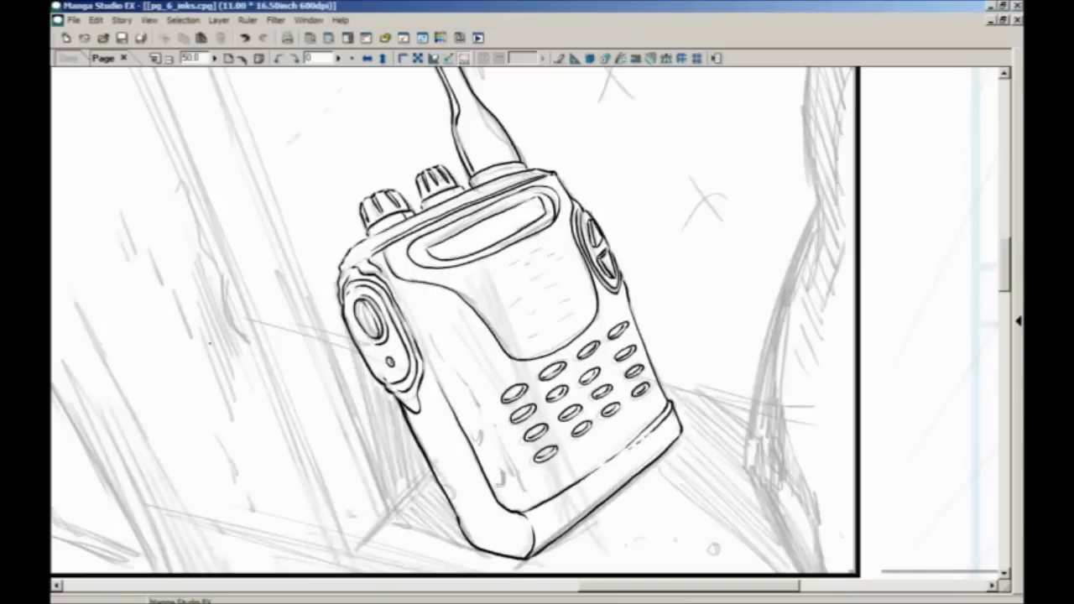
key(ctrl+minus)
key(ctrl+minus)
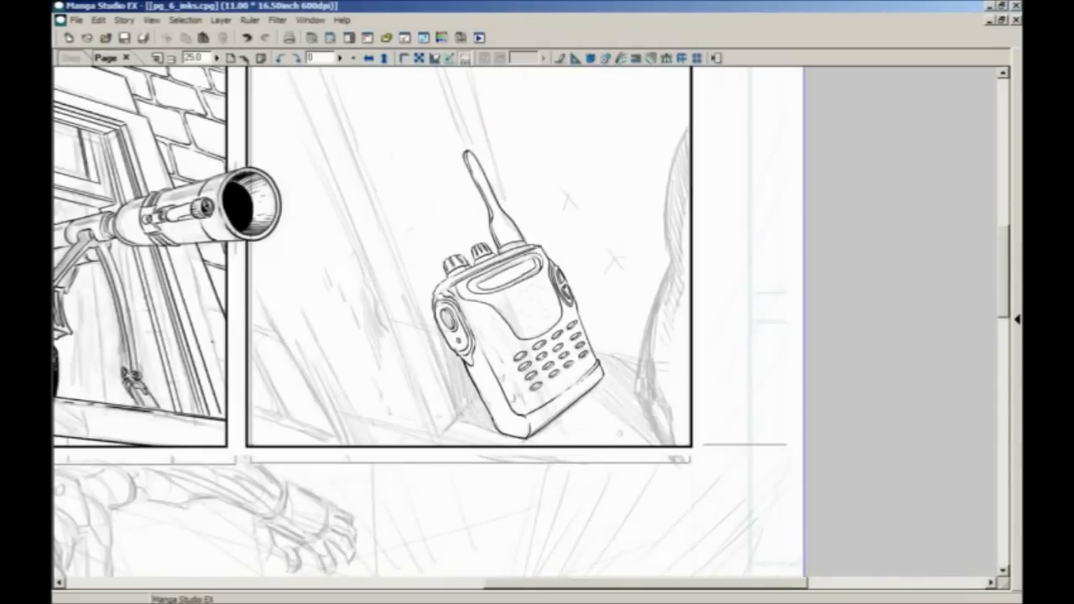
key(ctrl+plus)
key(ctrl+plus)
key(ctrl+plus)
key(ctrl+plus)
drag(385, 335, 512, 510)
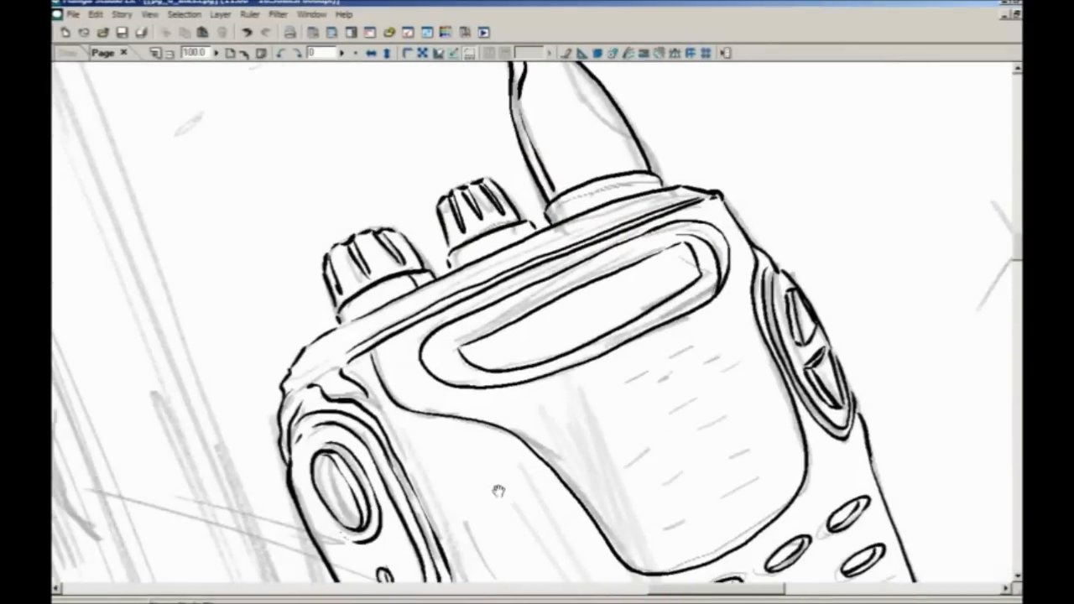
drag(328, 329, 338, 324)
drag(568, 260, 497, 364)
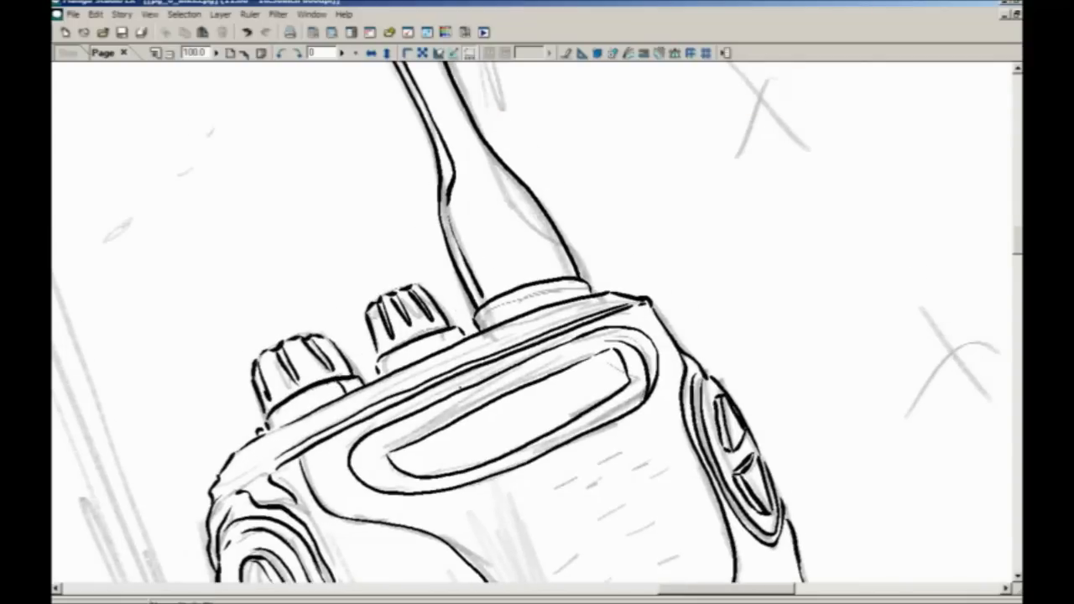
drag(530, 297, 665, 242)
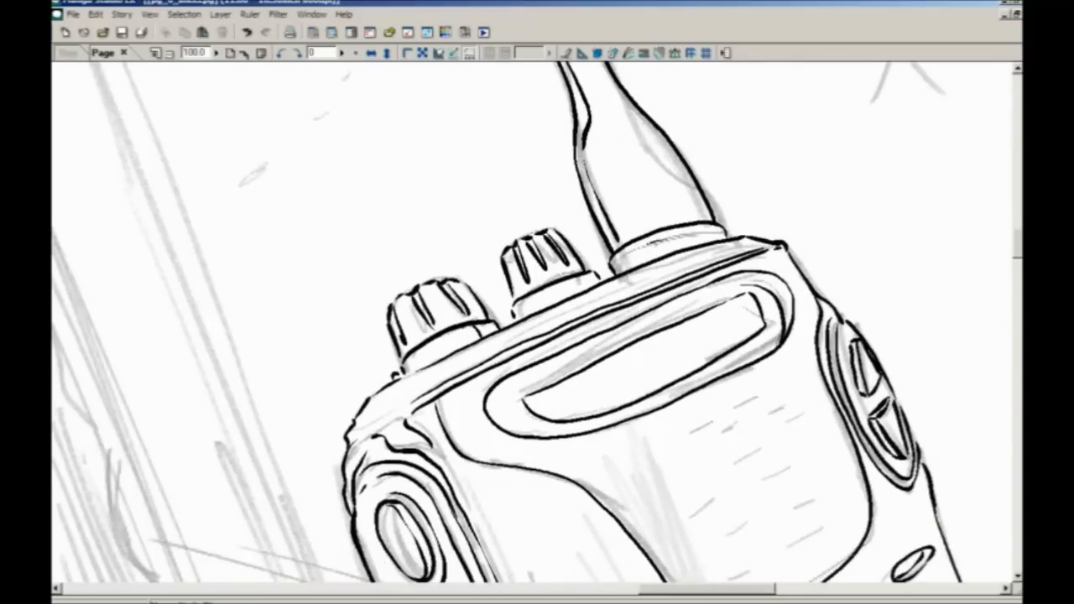
- Ink vertical hatching lines and small speckle marks as reflections on the lower part of the antenna, just above its base ring
mouse_move(547, 294)
mouse_down()
mouse_move(643, 226)
mouse_move(604, 249)
mouse_up()
mouse_move(554, 277)
mouse_down()
mouse_move(603, 241)
mouse_move(569, 248)
mouse_move(382, 435)
mouse_move(566, 352)
mouse_up()
mouse_move(569, 299)
mouse_down()
mouse_move(594, 283)
mouse_move(646, 329)
mouse_move(611, 342)
mouse_up()
mouse_move(619, 278)
mouse_down()
mouse_move(604, 283)
mouse_move(618, 279)
mouse_up()
click(580, 267)
drag(639, 322, 634, 337)
mouse_move(616, 301)
mouse_down()
mouse_move(630, 335)
mouse_move(612, 338)
mouse_up()
mouse_move(581, 291)
mouse_down()
mouse_move(603, 349)
mouse_move(586, 291)
mouse_move(619, 290)
mouse_move(578, 267)
mouse_up()
drag(581, 260, 583, 270)
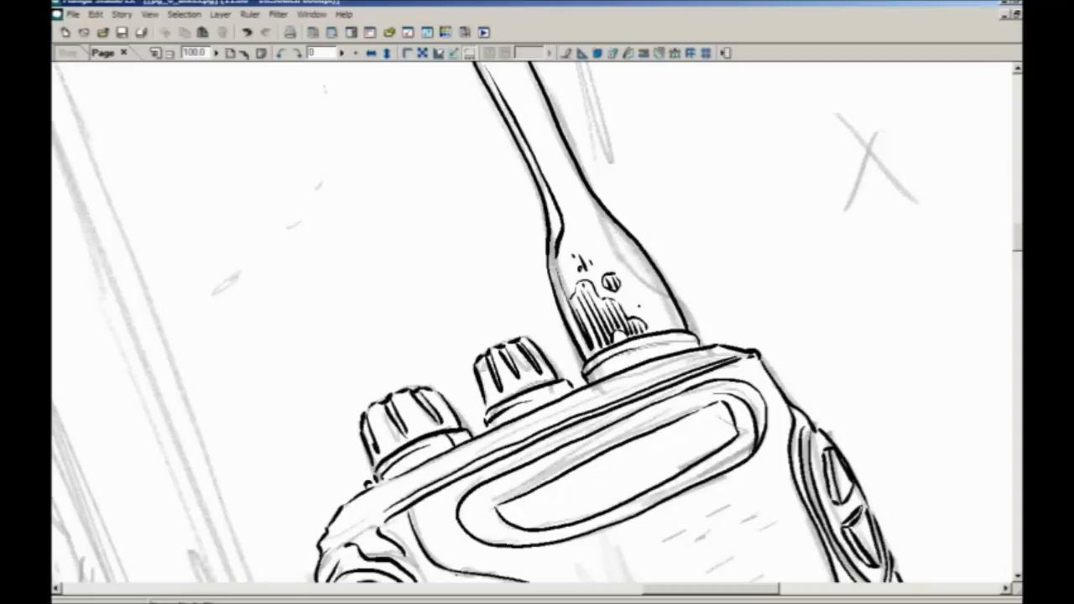
- Ink a second contour line just outside and parallel to the curved outline of the radio's raised front faceplate
drag(462, 373, 429, 230)
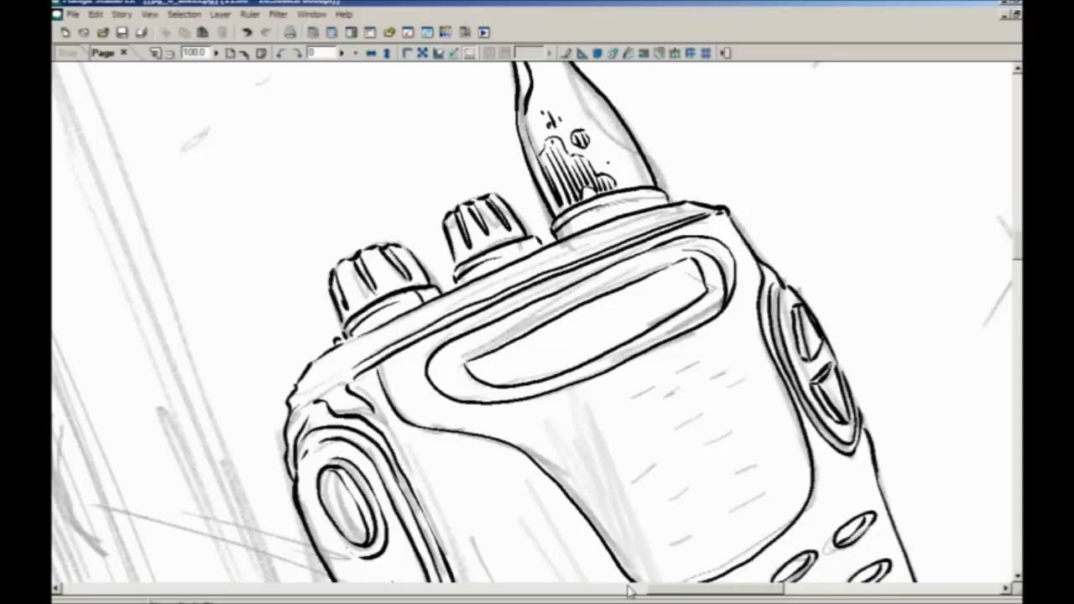
drag(362, 352, 425, 228)
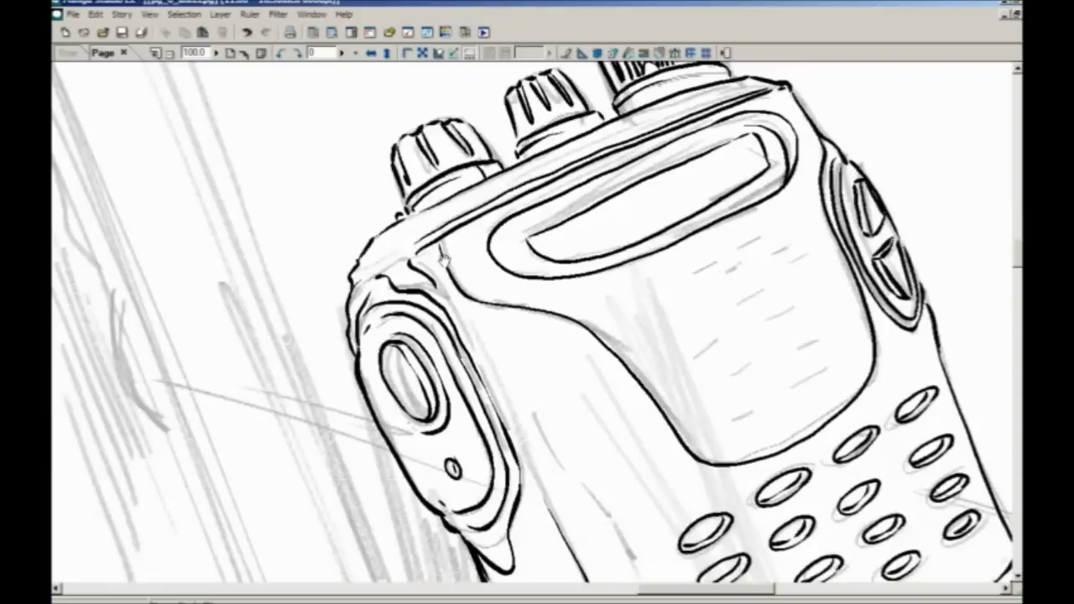
key(ctrl+minus)
key(ctrl+minus)
key(ctrl+minus)
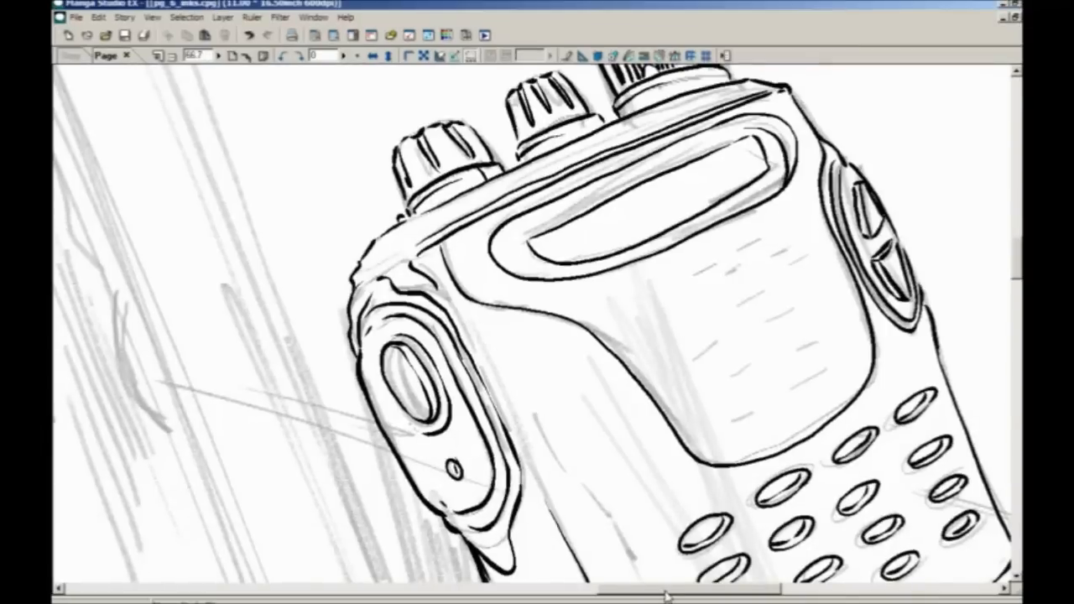
key(ctrl+plus)
key(ctrl+plus)
key(ctrl+plus)
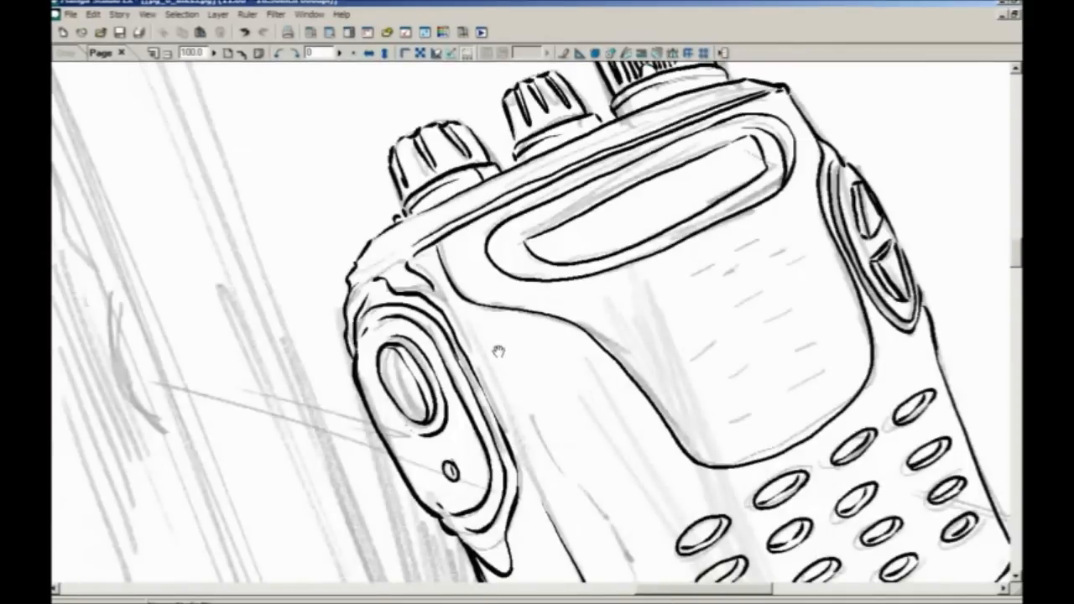
drag(498, 352, 478, 297)
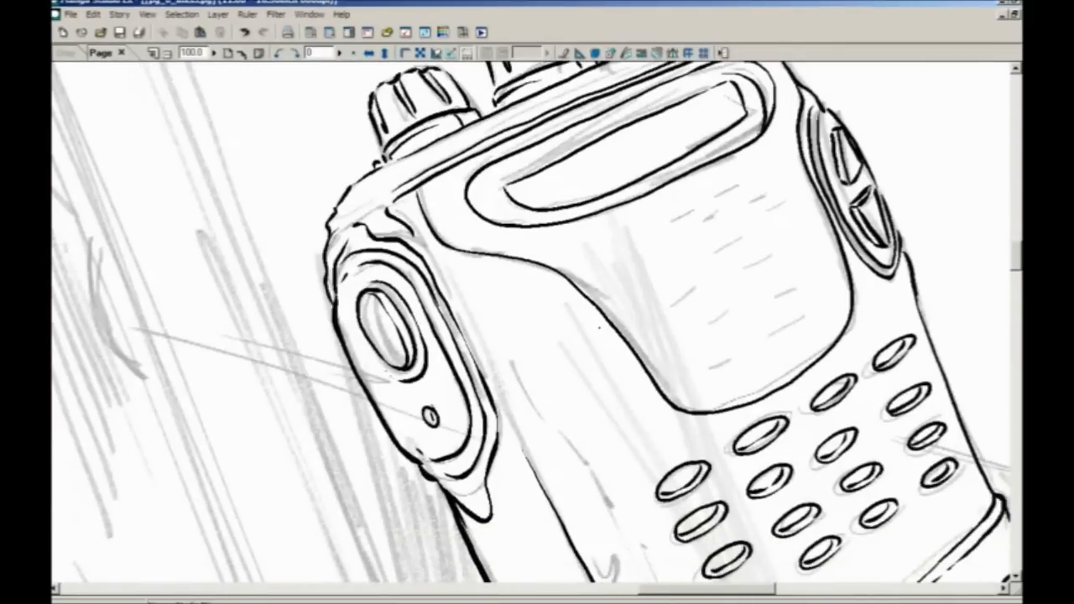
mouse_move(597, 325)
mouse_down()
mouse_move(529, 271)
mouse_move(436, 253)
mouse_move(404, 195)
mouse_up()
mouse_move(546, 344)
mouse_down()
mouse_move(437, 239)
mouse_move(514, 253)
mouse_move(579, 324)
mouse_move(616, 320)
mouse_move(726, 266)
mouse_move(754, 229)
mouse_move(747, 144)
mouse_up()
drag(402, 242, 601, 294)
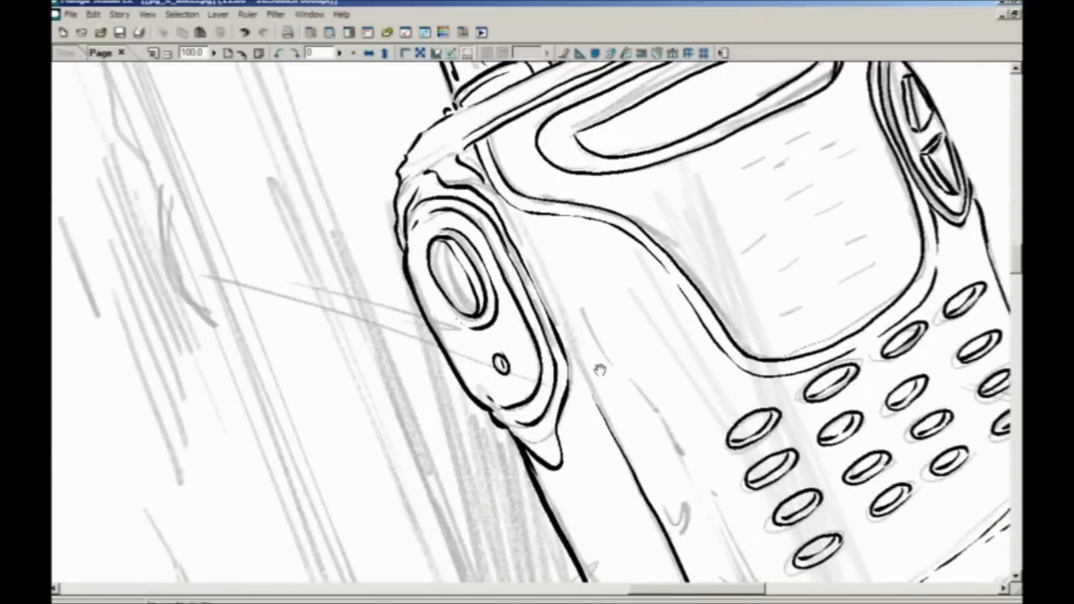
drag(599, 369, 579, 327)
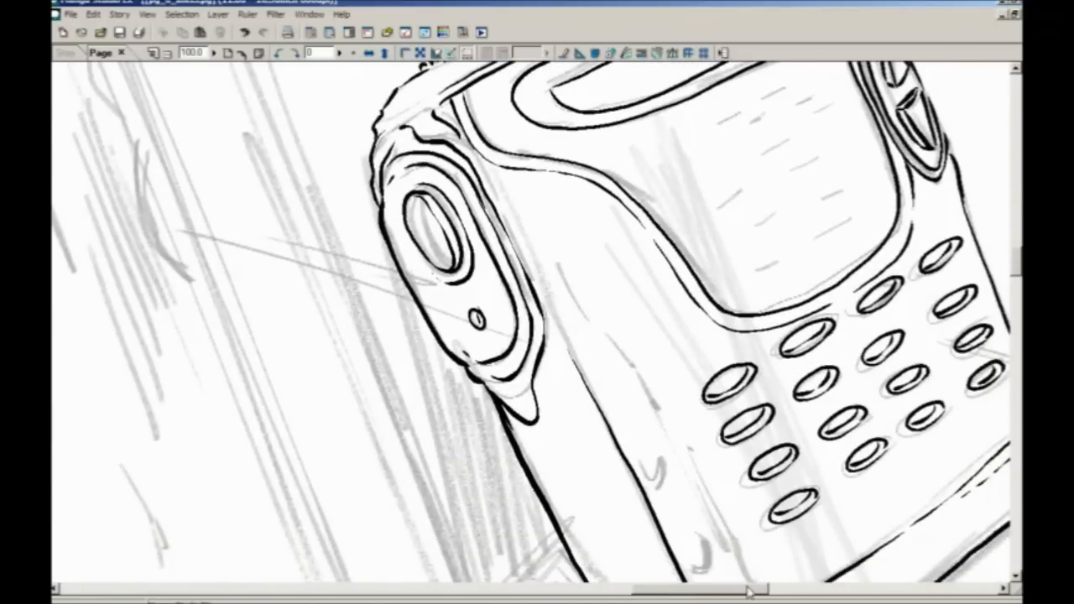
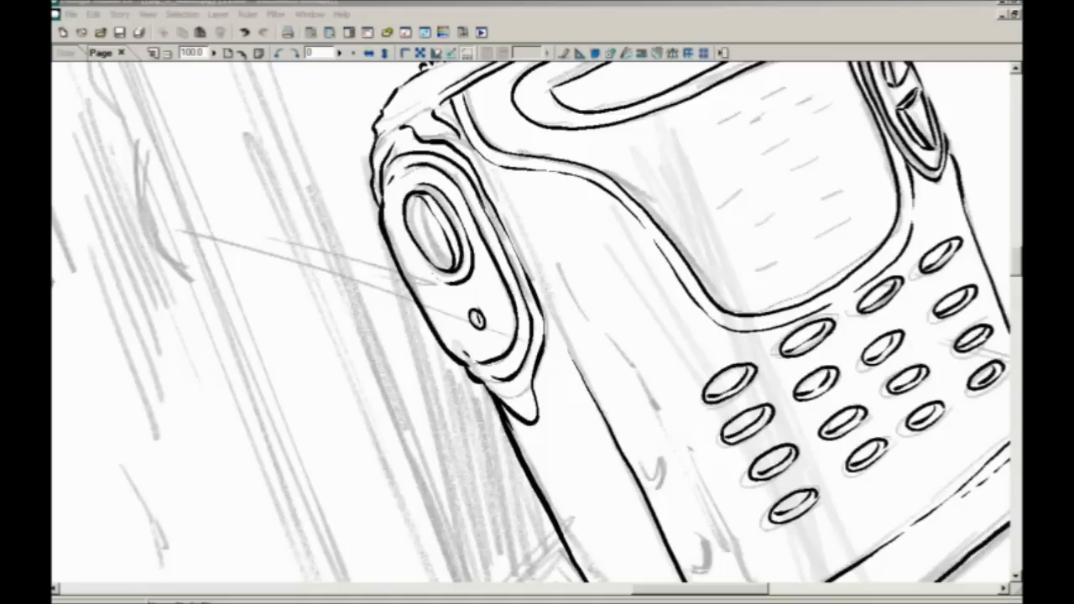
- Paste the copied colour illustration of the Hulk onto the comic page
click(374, 2)
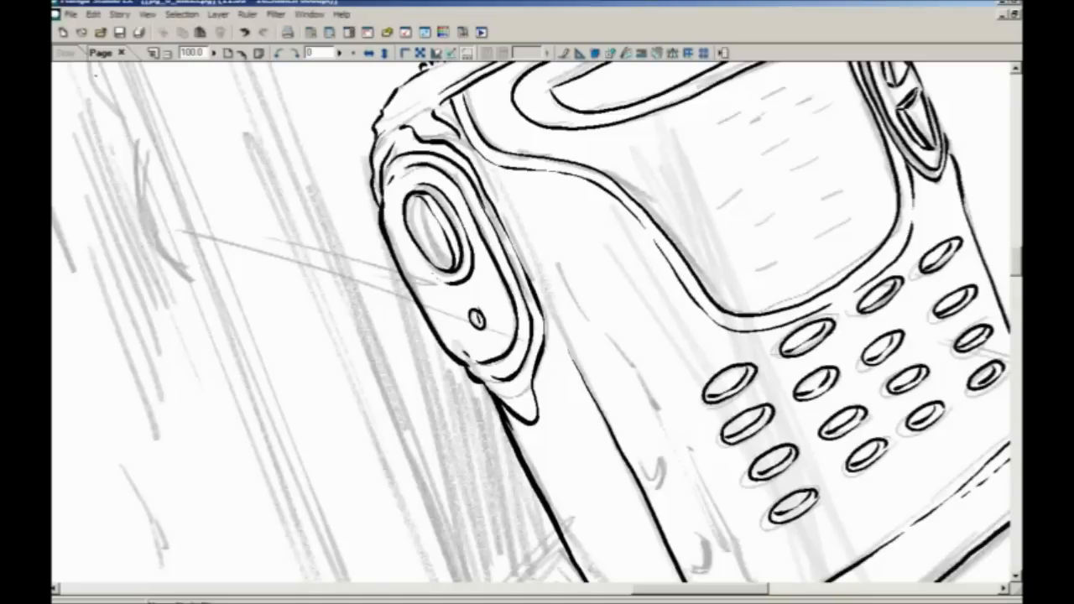
click(71, 15)
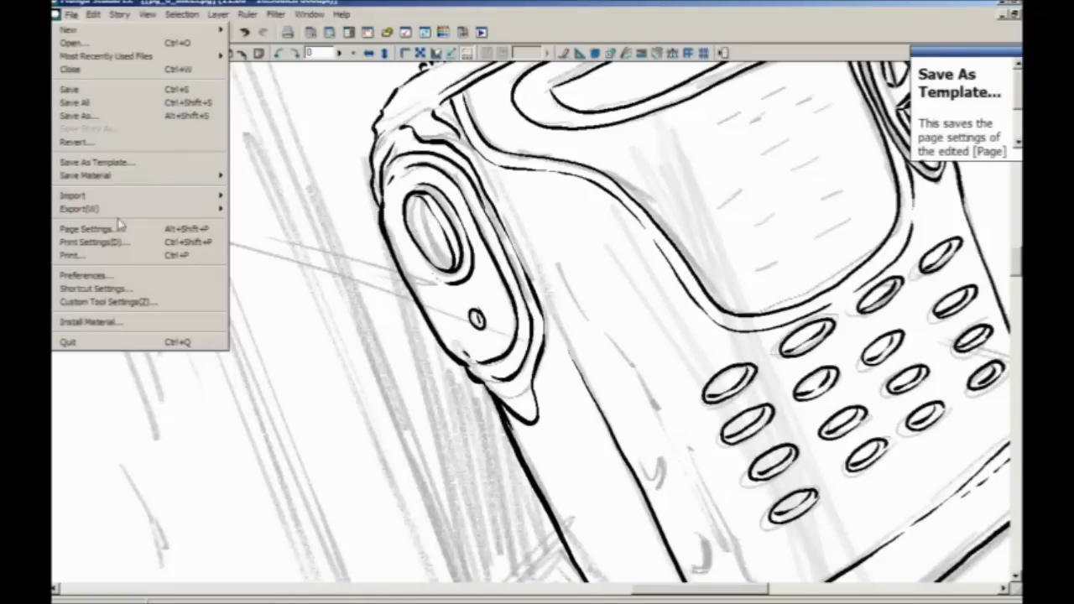
mouse_move(93, 14)
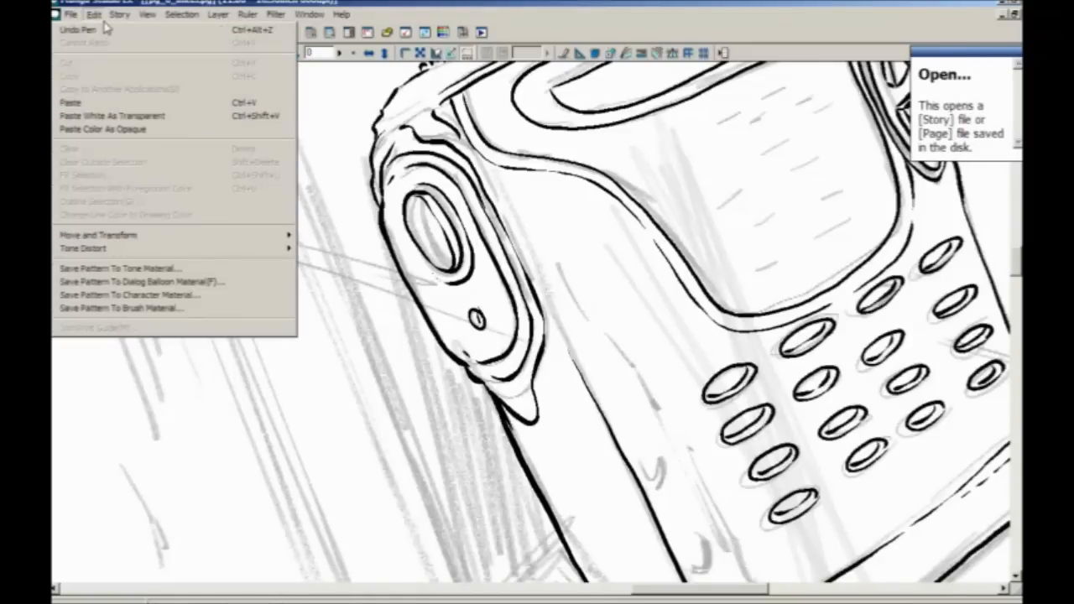
click(70, 101)
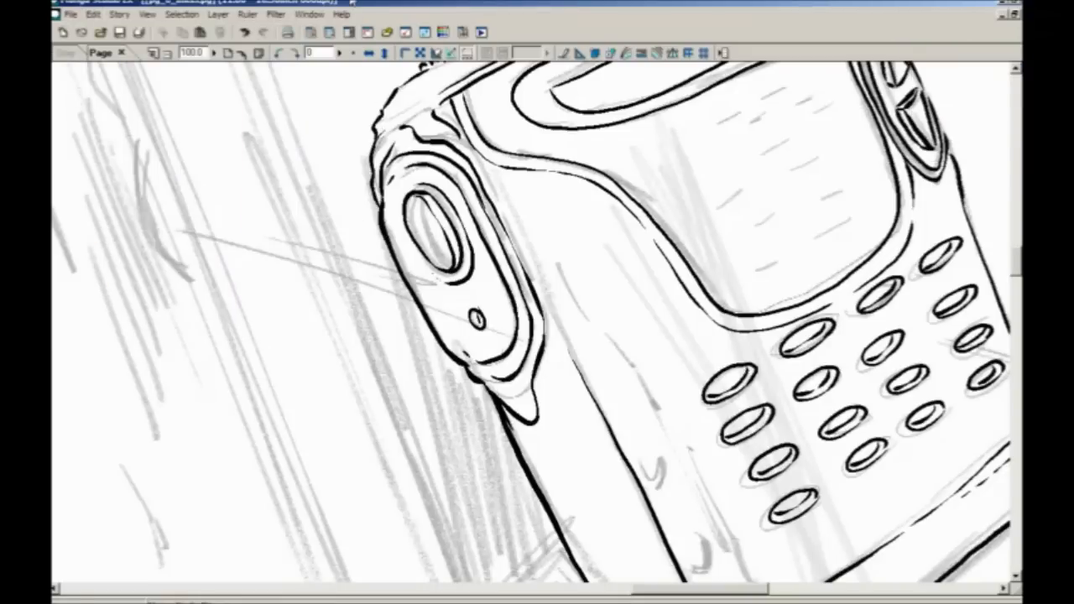
drag(299, 198, 501, 486)
mouse_move(251, 101)
mouse_down()
mouse_move(470, 227)
mouse_move(780, 512)
mouse_up()
drag(252, 151, 755, 503)
drag(160, 92, 715, 528)
drag(428, 362, 811, 400)
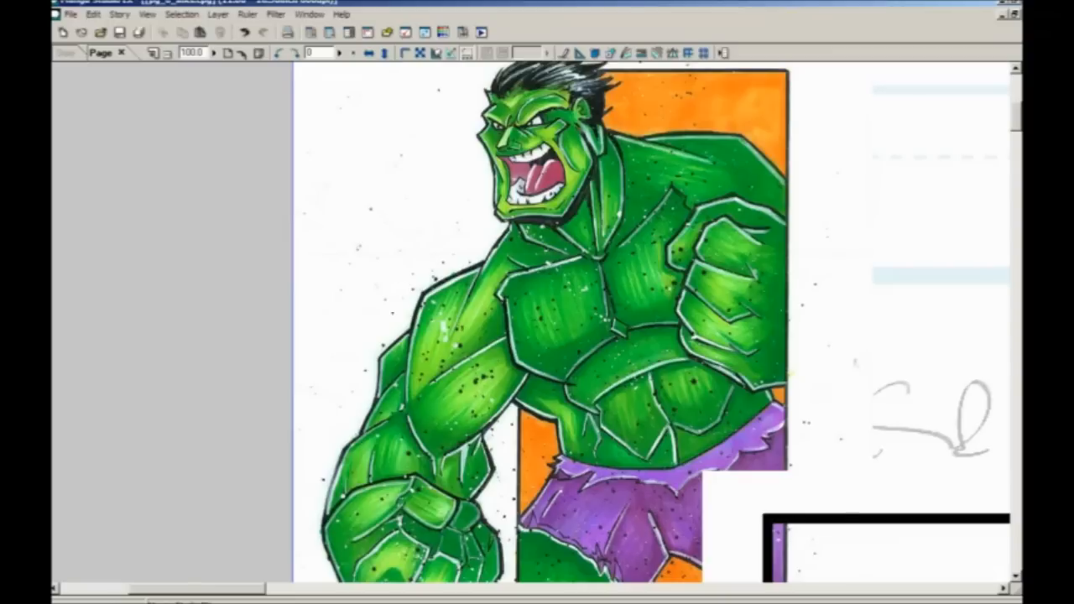
- Move the pasted illustration's layer to the top of the image layers and add a 600 dpi black-and-white raster layer above it
key(Tab)
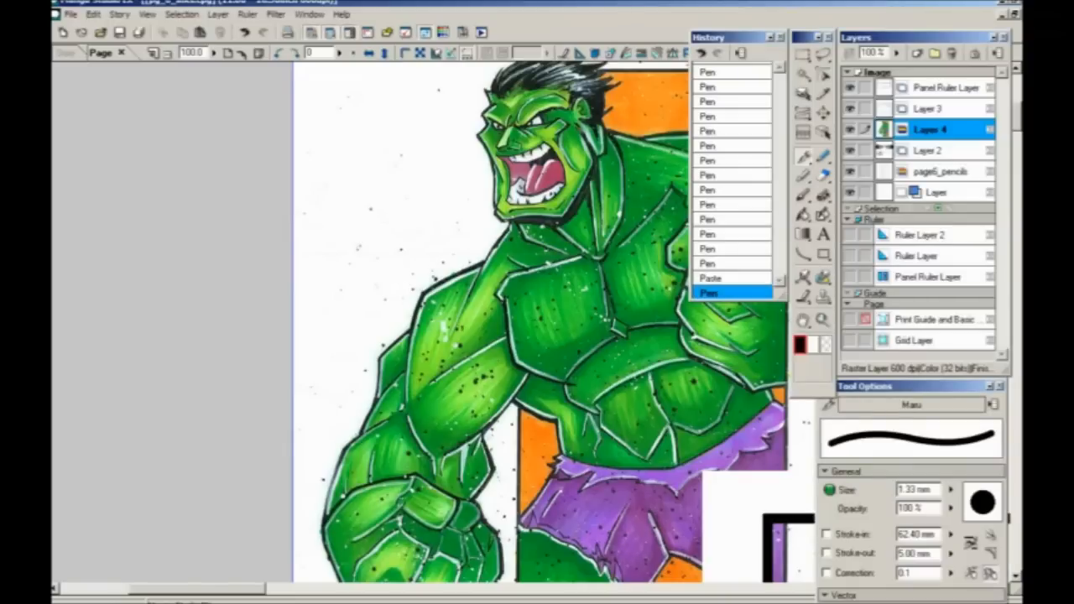
drag(917, 130, 919, 84)
click(917, 53)
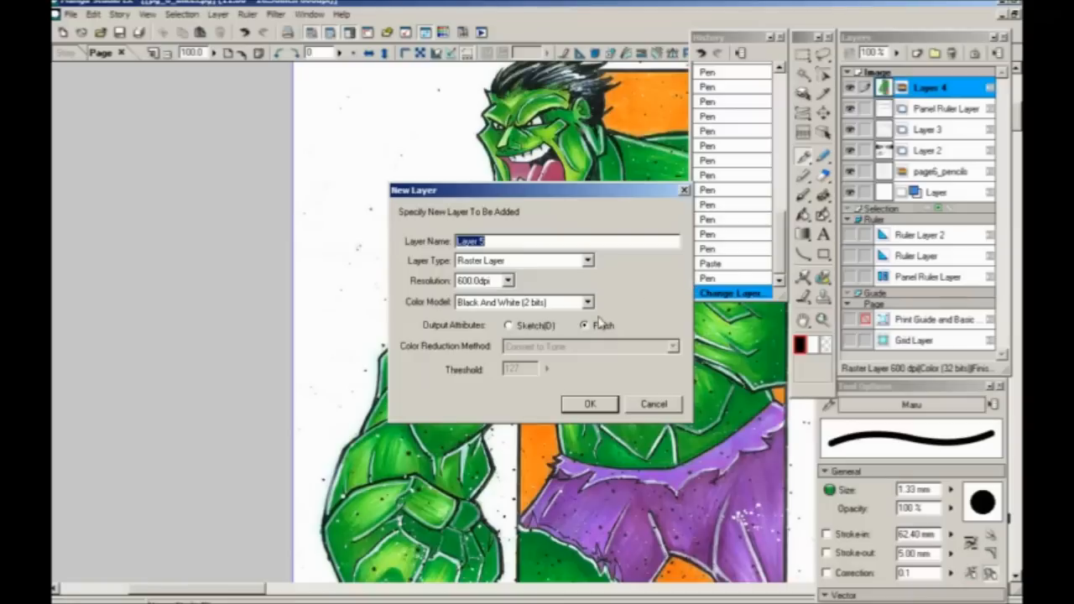
click(587, 404)
- Sketch a diamond, a long tapered block and a small four-sided block in a descending chain on the blank area beside the Hulk's head
scroll(419, 327, right, 5)
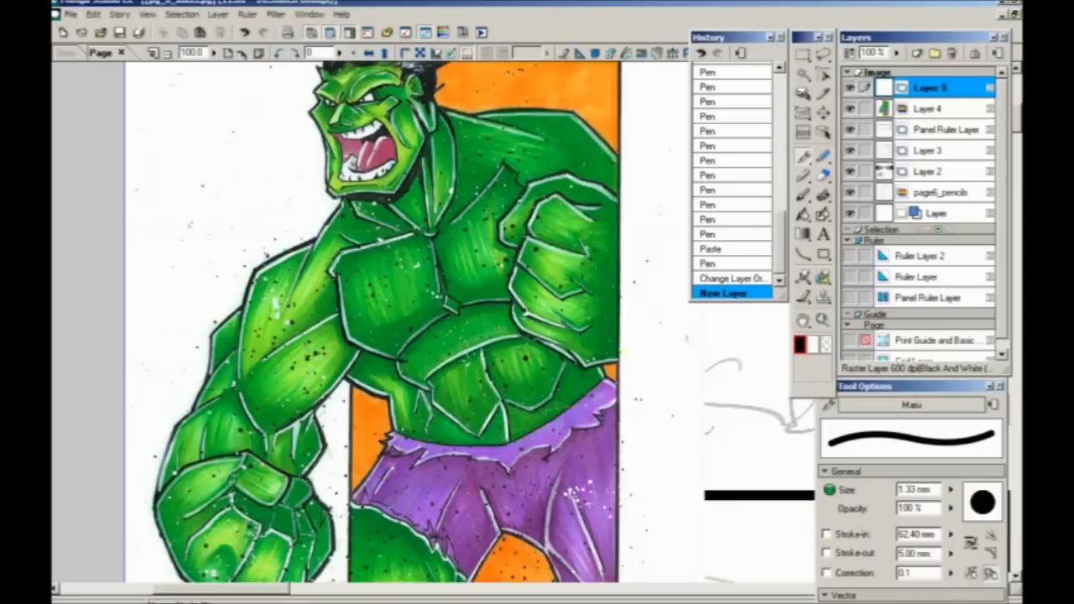
click(219, 255)
drag(217, 254, 367, 305)
drag(357, 204, 329, 240)
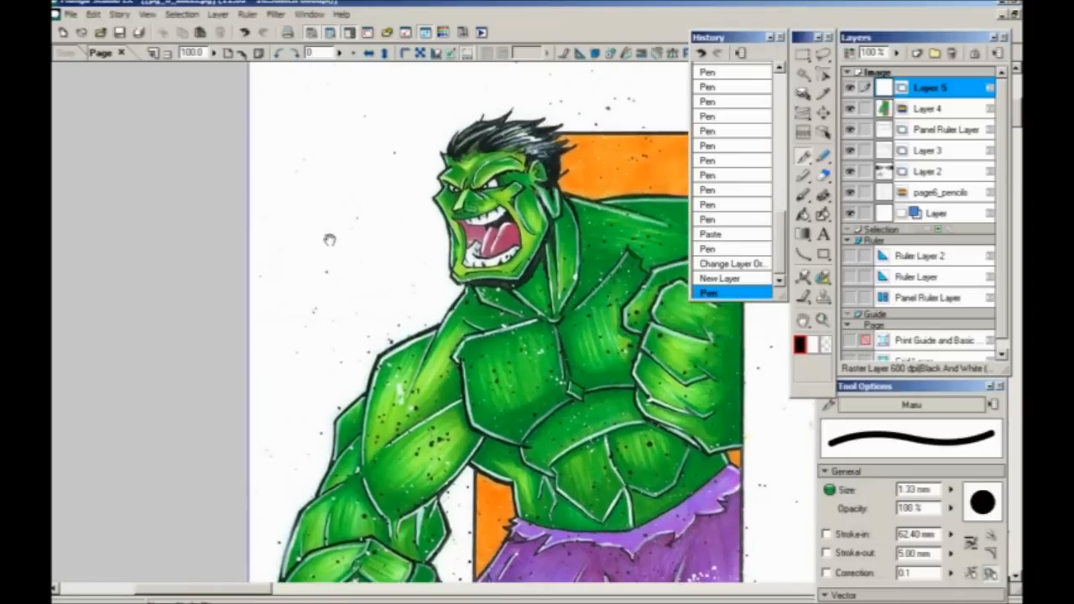
mouse_move(352, 148)
mouse_down()
mouse_move(378, 153)
mouse_move(353, 183)
mouse_move(308, 156)
mouse_move(337, 118)
mouse_up()
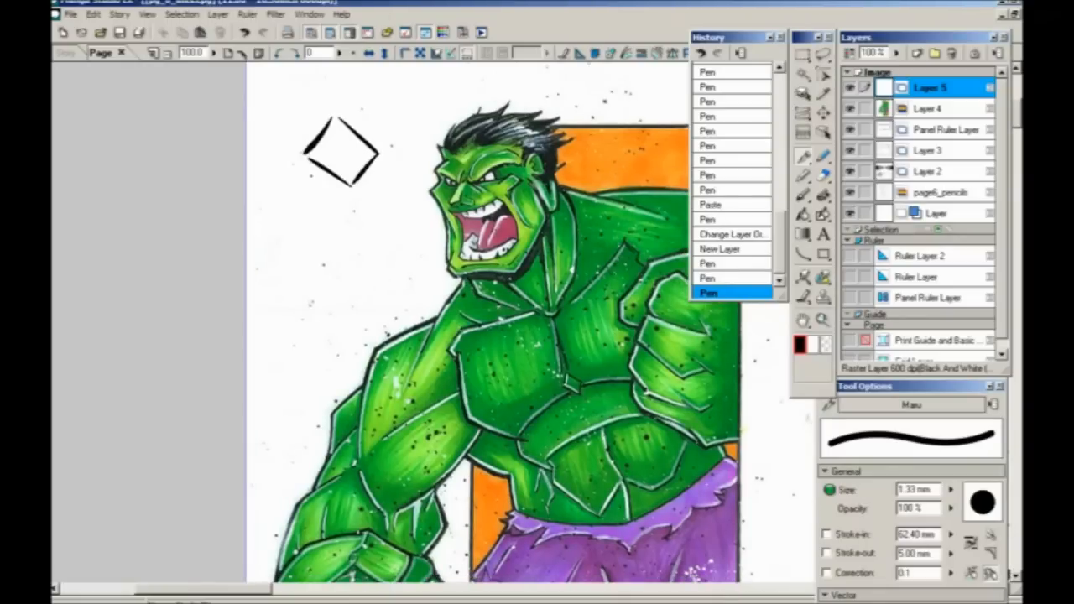
mouse_move(352, 192)
mouse_down()
mouse_move(298, 174)
mouse_move(314, 281)
mouse_move(285, 271)
mouse_up()
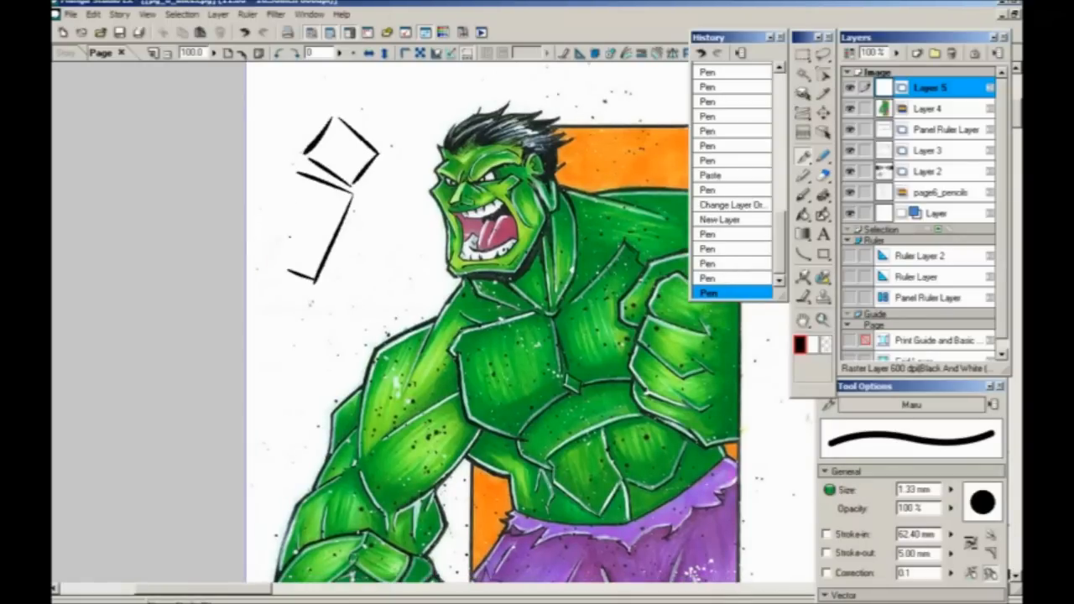
drag(294, 179, 282, 271)
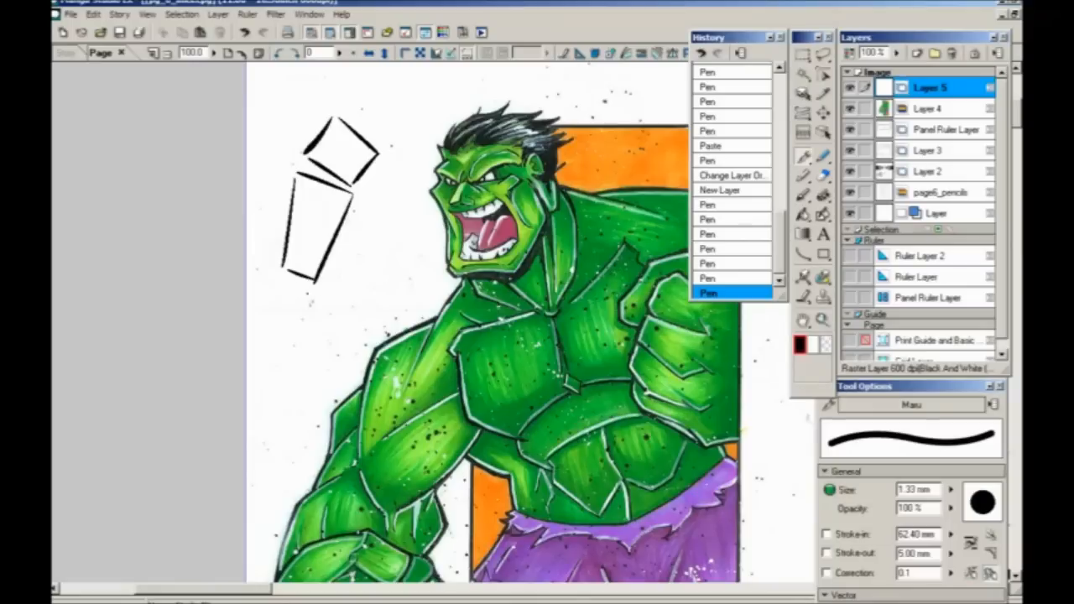
mouse_move(283, 296)
mouse_down()
mouse_move(319, 289)
mouse_move(294, 320)
mouse_up()
drag(284, 295, 290, 319)
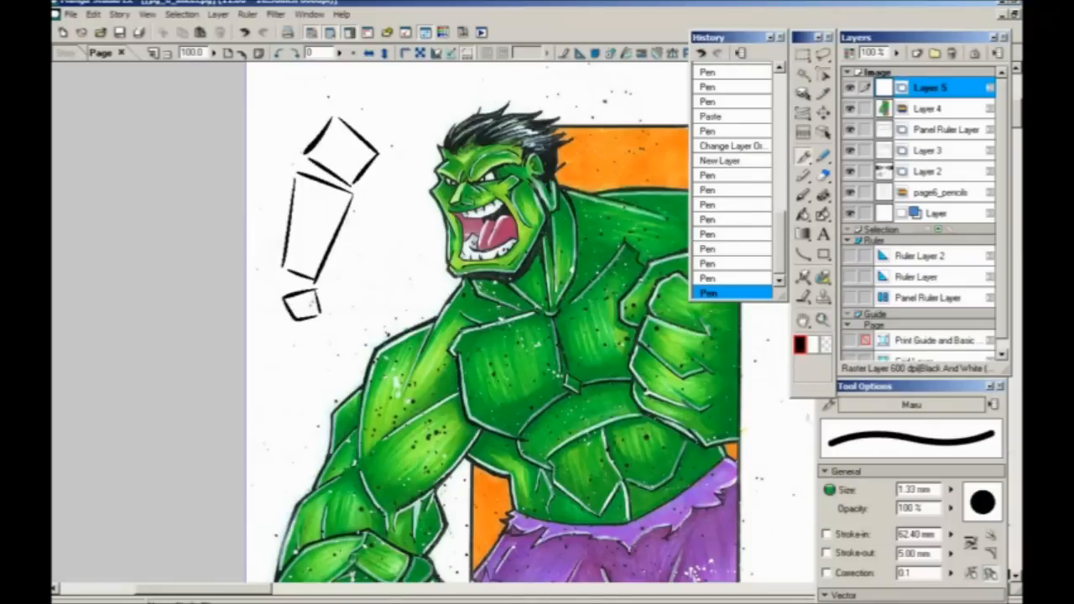
- Draw an arrow pointing into the long tapered block and undo the extra stroke made beside the small block
mouse_move(359, 245)
mouse_down()
mouse_move(309, 216)
mouse_move(319, 234)
mouse_up()
drag(346, 297, 323, 317)
key(ctrl+z)
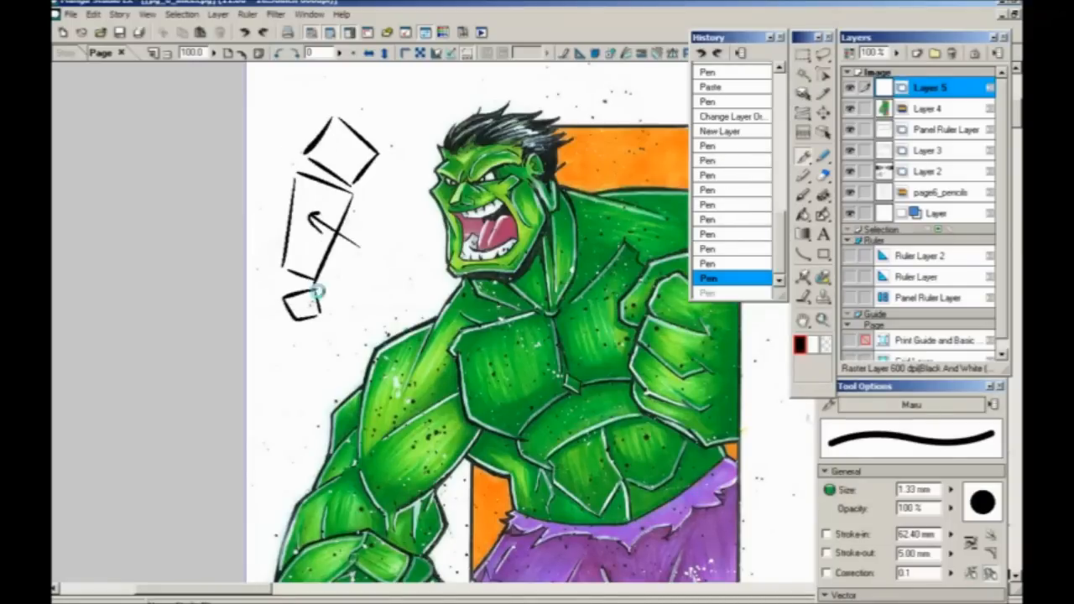
key(ctrl+z)
drag(414, 178, 403, 211)
mouse_move(414, 178)
mouse_down()
mouse_move(403, 210)
mouse_move(411, 177)
mouse_move(389, 168)
mouse_move(386, 203)
mouse_move(373, 196)
mouse_move(387, 168)
mouse_move(392, 263)
mouse_up()
drag(389, 205, 359, 208)
mouse_move(359, 210)
mouse_down()
mouse_move(361, 263)
mouse_move(391, 262)
mouse_up()
key(ctrl+z)
key(ctrl+z)
key(ctrl+z)
key(ctrl+z)
key(ctrl+z)
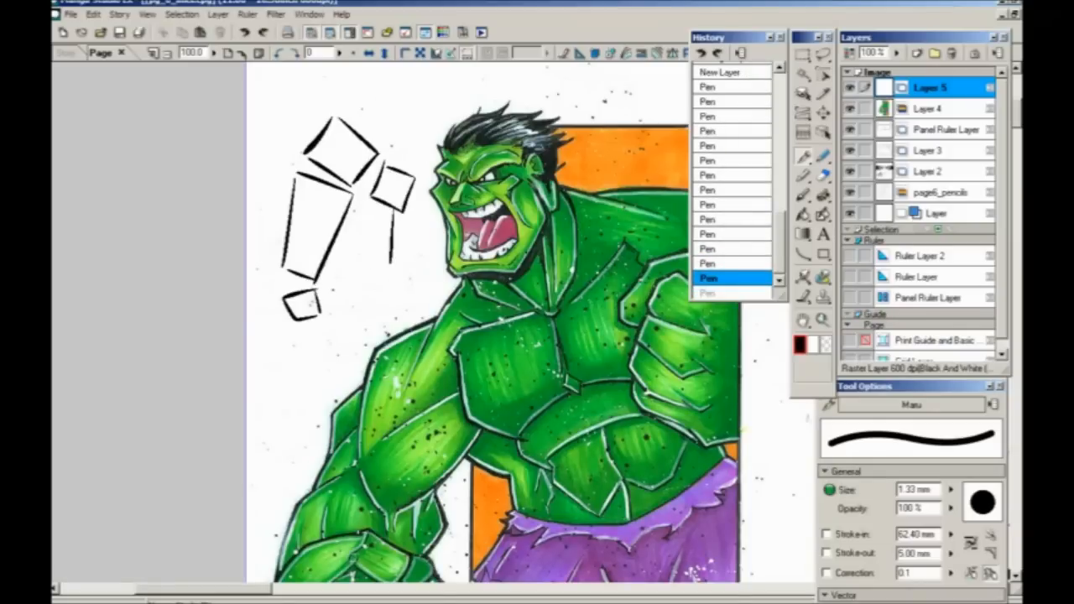
key(ctrl+z)
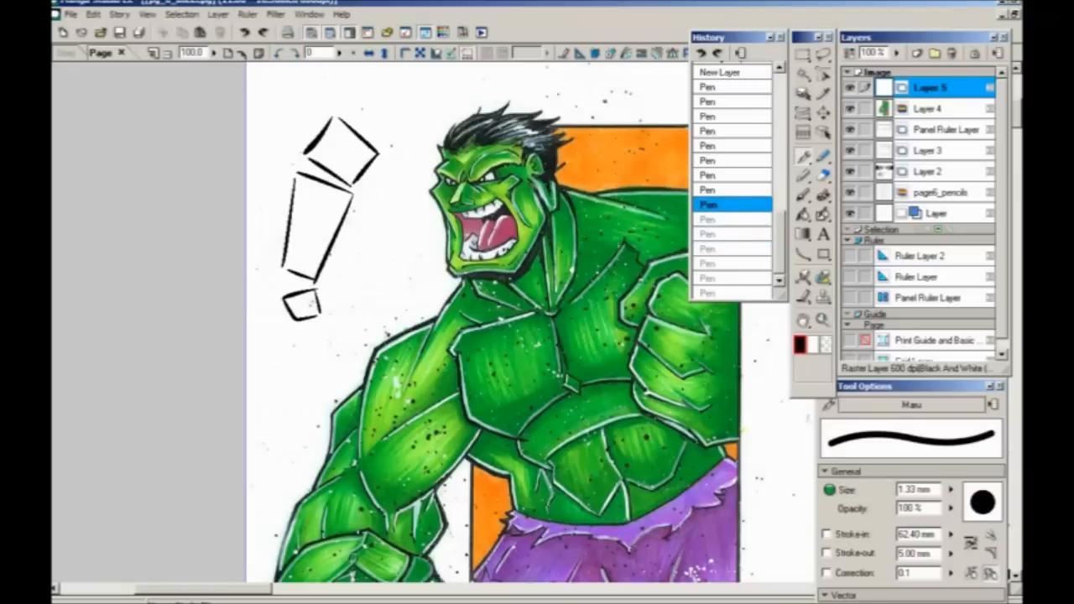
- Sketch a second form with a curved top block and jagged contour lines beside the block form, left of the Hulk's head
mouse_move(416, 199)
mouse_down()
mouse_move(359, 206)
mouse_move(417, 201)
mouse_move(391, 238)
mouse_up()
mouse_move(362, 203)
mouse_down()
mouse_move(358, 215)
mouse_move(393, 255)
mouse_move(359, 296)
mouse_up()
mouse_move(359, 204)
mouse_down()
mouse_move(342, 248)
mouse_move(346, 285)
mouse_move(325, 294)
mouse_move(341, 320)
mouse_move(378, 308)
mouse_move(381, 332)
mouse_up()
mouse_move(325, 300)
mouse_down()
mouse_move(330, 327)
mouse_move(358, 353)
mouse_up()
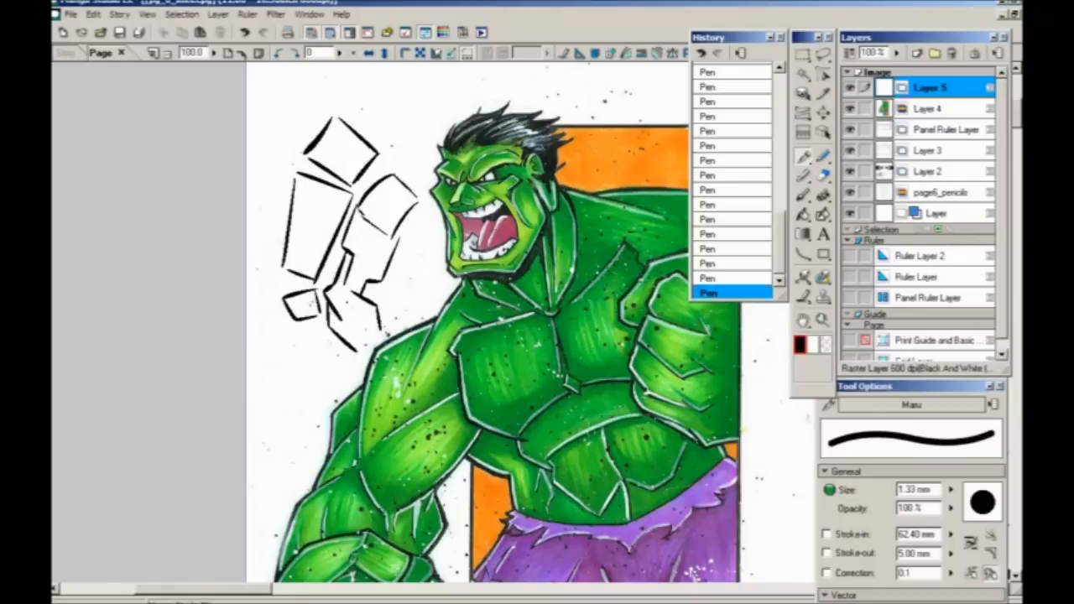
drag(434, 224, 425, 299)
drag(399, 238, 423, 295)
mouse_move(406, 257)
mouse_down()
mouse_move(409, 304)
mouse_move(436, 351)
mouse_up()
mouse_move(403, 305)
mouse_down()
mouse_move(418, 327)
mouse_move(404, 342)
mouse_move(441, 372)
mouse_up()
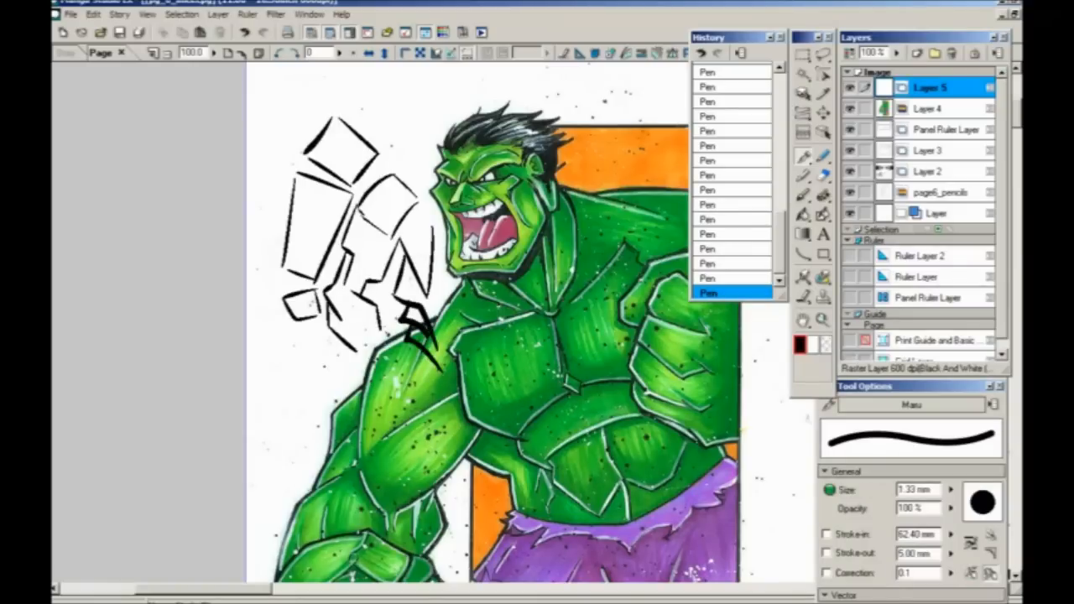
key(ctrl+z)
key(ctrl+z)
key(ctrl+z)
key(ctrl+z)
key(ctrl+z)
key(ctrl+z)
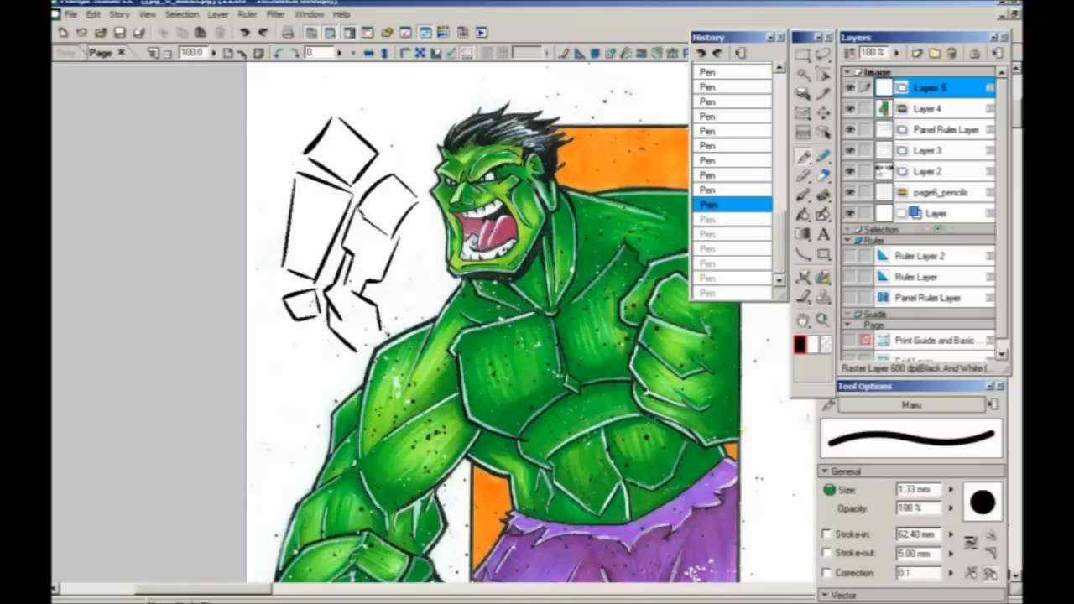
mouse_move(386, 110)
mouse_down()
mouse_move(359, 358)
mouse_move(414, 127)
mouse_up()
key(ctrl+z)
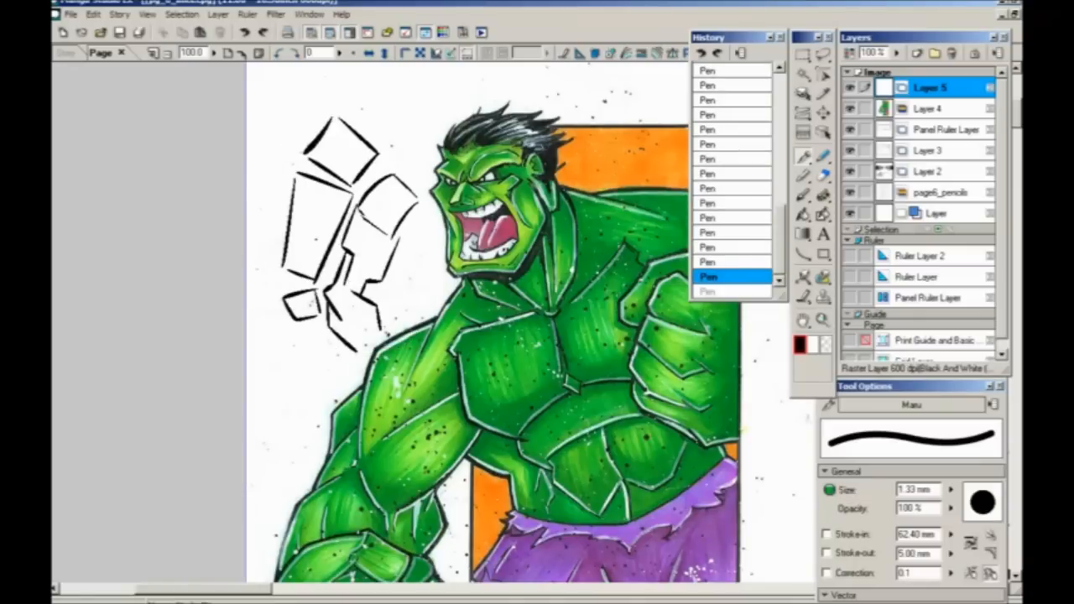
- Erase all the demonstration sketches from the white area beside the Hulk's head
mouse_move(360, 149)
mouse_down()
mouse_move(361, 129)
mouse_move(385, 173)
mouse_move(389, 139)
mouse_move(417, 236)
mouse_move(339, 230)
mouse_move(366, 285)
mouse_move(272, 210)
mouse_move(372, 321)
mouse_move(260, 261)
mouse_move(373, 422)
mouse_up()
drag(348, 327, 225, 288)
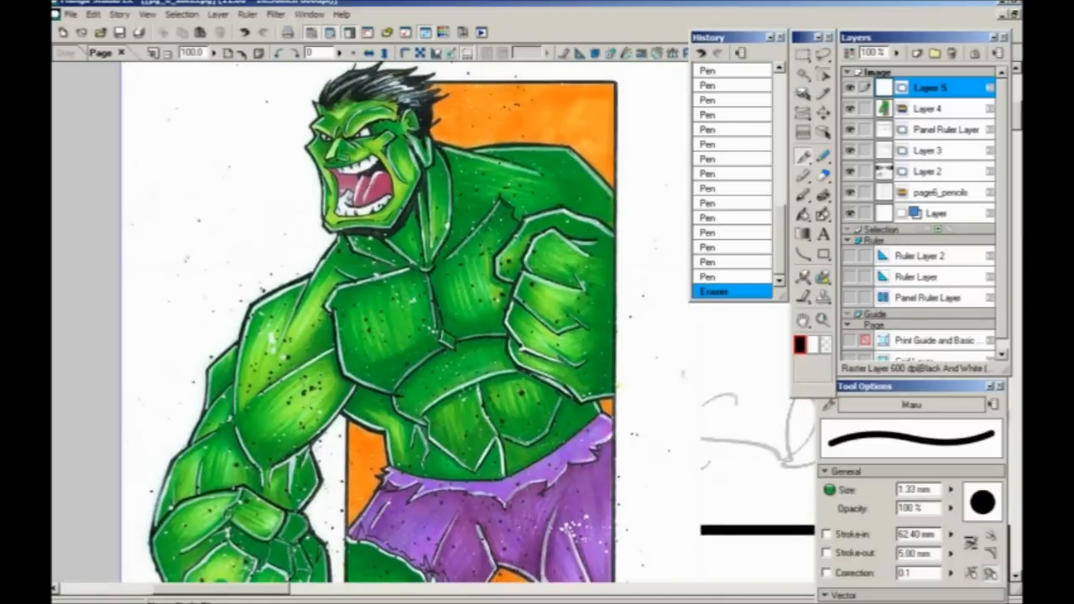
drag(320, 375, 310, 337)
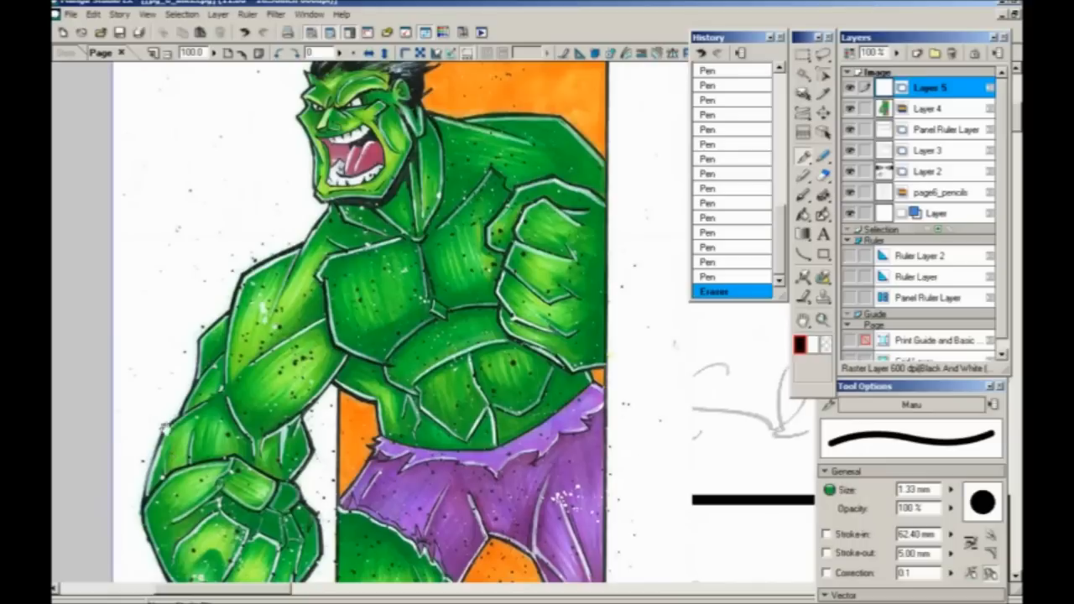
drag(220, 215, 255, 254)
key(ctrl+z)
- Fade the Hulk artwork by lowering the opacity of Layer 4, and make Layer 5 the active layer again
mouse_move(340, 349)
mouse_down()
mouse_move(224, 333)
mouse_move(400, 300)
mouse_up()
click(945, 109)
click(896, 52)
click(895, 82)
click(943, 90)
- Hide all floating palettes so that the canvas fills the workspace
drag(279, 349, 346, 312)
key(Tab)
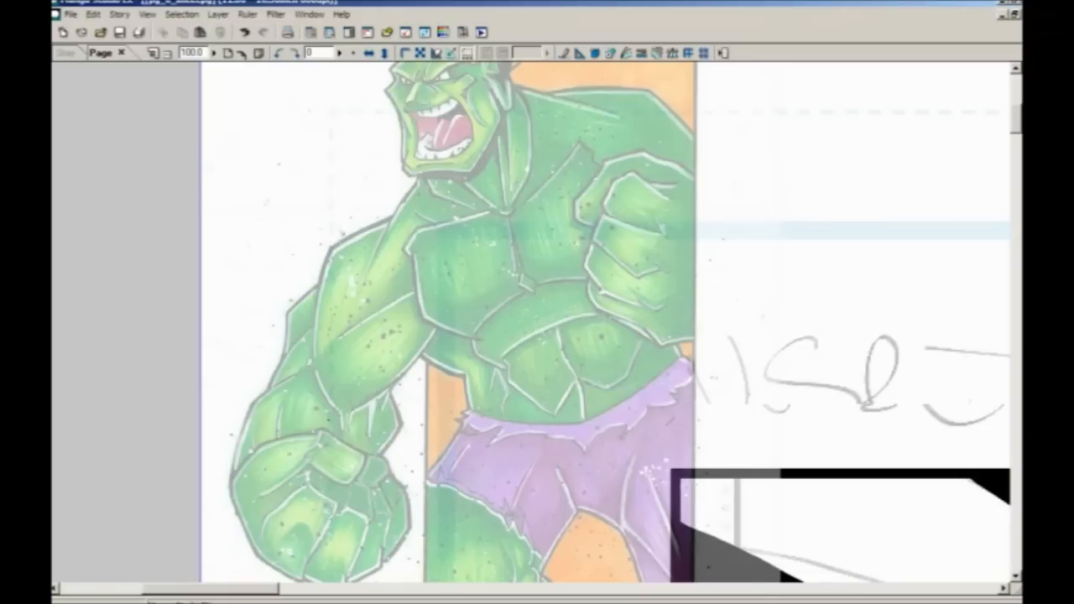
drag(287, 394, 242, 420)
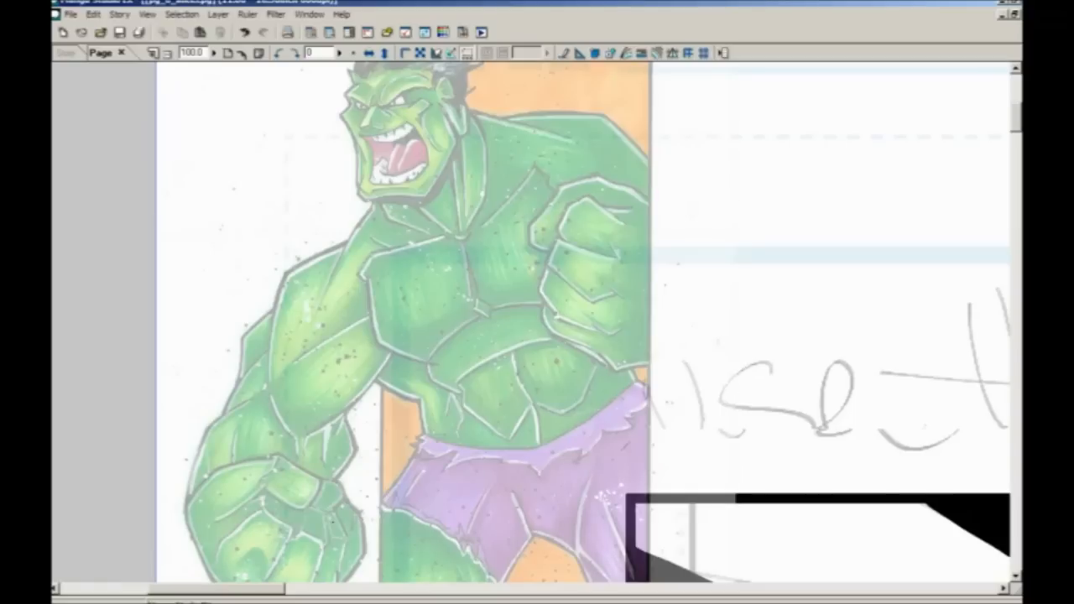
- Sketch a stick figure holding a gun and a large bent limb skeleton of joint circles and lines beside the Hulk
drag(712, 133, 697, 195)
mouse_move(698, 196)
mouse_down()
mouse_move(705, 235)
mouse_move(680, 225)
mouse_up()
mouse_move(707, 172)
mouse_down()
mouse_move(741, 174)
mouse_move(750, 169)
mouse_move(733, 168)
mouse_move(770, 160)
mouse_move(709, 175)
mouse_up()
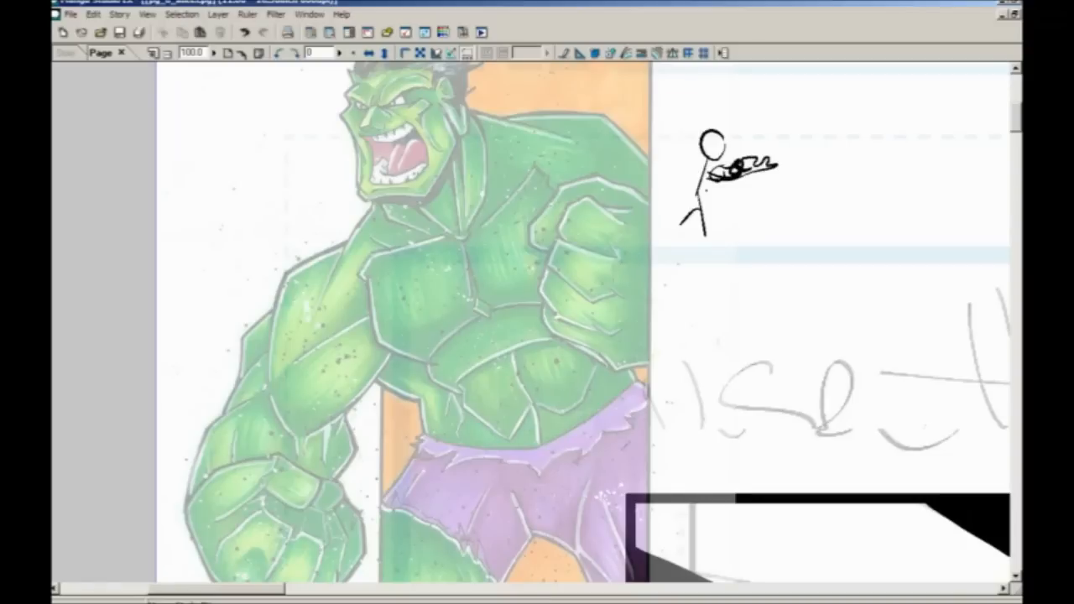
drag(712, 220, 590, 256)
mouse_move(719, 127)
mouse_down()
mouse_move(805, 189)
mouse_move(727, 275)
mouse_move(745, 270)
mouse_move(723, 289)
mouse_up()
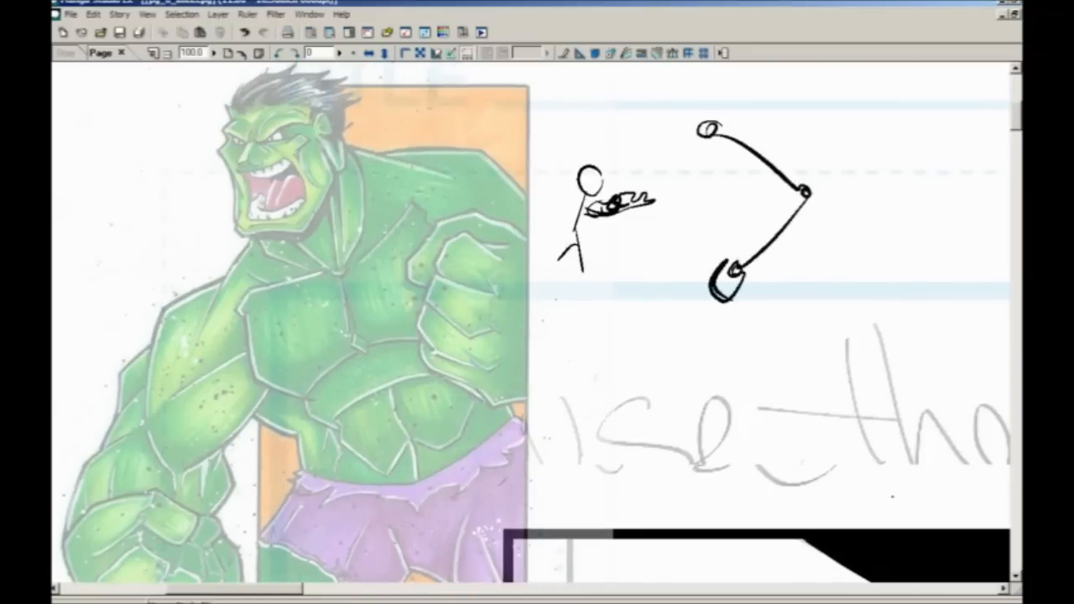
- Flesh out the bent limb skeleton with rounded muscle contours and enclose the whole limb in a large circle
drag(709, 201, 734, 244)
mouse_move(718, 160)
mouse_down()
mouse_move(763, 155)
mouse_move(785, 202)
mouse_move(735, 201)
mouse_move(718, 167)
mouse_move(802, 207)
mouse_up()
mouse_move(766, 168)
mouse_down()
mouse_move(792, 210)
mouse_move(849, 258)
mouse_up()
drag(852, 244, 844, 269)
drag(778, 221, 847, 268)
mouse_move(842, 266)
mouse_down()
mouse_move(767, 222)
mouse_move(831, 260)
mouse_move(851, 240)
mouse_up()
drag(787, 175, 851, 246)
mouse_move(850, 257)
mouse_down()
mouse_move(800, 241)
mouse_move(830, 257)
mouse_up()
drag(767, 240, 775, 206)
drag(863, 208, 831, 265)
drag(873, 219, 773, 290)
mouse_move(831, 205)
mouse_down()
mouse_move(795, 226)
mouse_move(789, 250)
mouse_up()
drag(795, 243, 742, 271)
mouse_move(769, 261)
mouse_down()
mouse_move(750, 285)
mouse_move(780, 302)
mouse_up()
drag(782, 294, 754, 326)
drag(732, 287, 755, 325)
mouse_move(741, 273)
mouse_down()
mouse_move(718, 295)
mouse_move(733, 324)
mouse_up()
drag(658, 234, 641, 244)
mouse_move(738, 100)
mouse_down()
mouse_move(870, 225)
mouse_move(745, 99)
mouse_up()
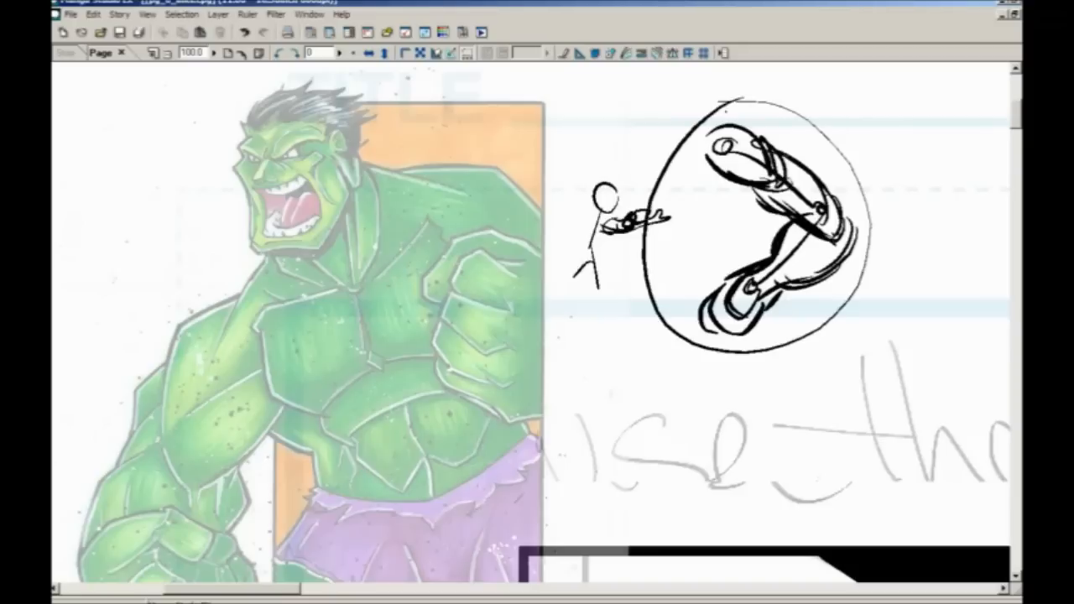
- Undo the enclosing circle and muscle contours back to the bare limb skeleton
key(ctrl+z)
key(ctrl+z)
key(ctrl+z)
key(ctrl+z)
key(ctrl+z)
key(ctrl+z)
key(ctrl+z)
key(ctrl+z)
key(ctrl+z)
key(ctrl+z)
key(ctrl+z)
key(ctrl+z)
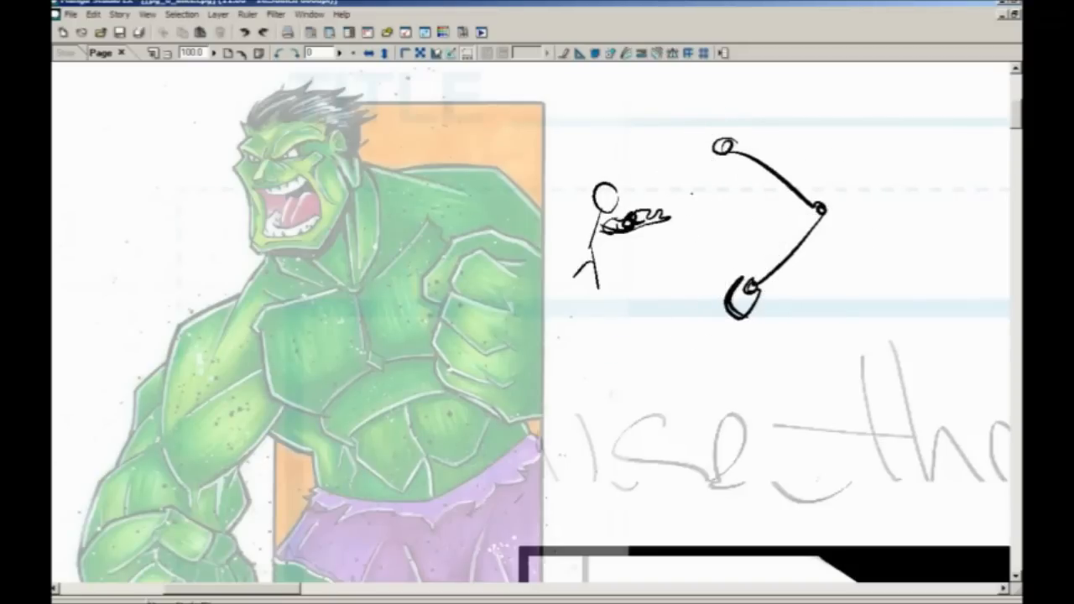
mouse_move(779, 139)
mouse_down()
mouse_move(703, 177)
mouse_move(748, 131)
mouse_up()
key(ctrl+z)
mouse_move(625, 136)
mouse_down()
mouse_move(695, 148)
mouse_move(686, 162)
mouse_up()
key(ctrl+z)
- Build the lower segment of the bent limb as a cylinder between its middle and lower joints
mouse_move(767, 272)
mouse_down()
mouse_move(766, 291)
mouse_move(768, 262)
mouse_move(759, 283)
mouse_up()
drag(755, 260, 808, 201)
mouse_move(807, 202)
mouse_down()
mouse_move(826, 221)
mouse_move(776, 281)
mouse_up()
drag(807, 243, 765, 290)
mouse_move(793, 212)
mouse_down()
mouse_move(810, 193)
mouse_move(799, 198)
mouse_up()
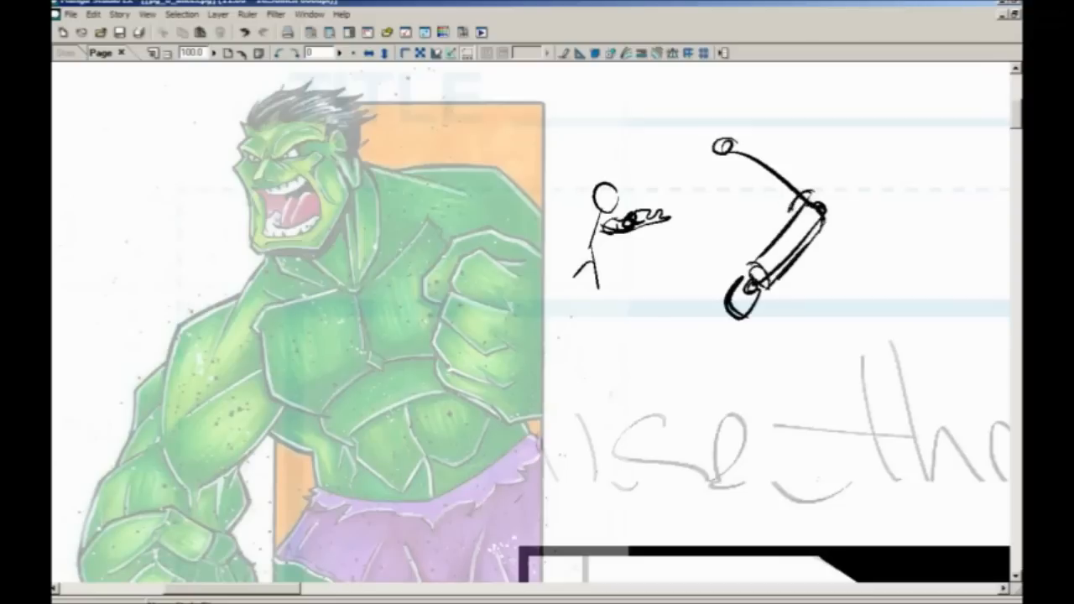
- Add an oval shoulder mass and upper segment contours to the bent limb, and thicken the lower segment's outline
drag(711, 154, 791, 204)
drag(733, 131, 802, 180)
mouse_move(742, 136)
mouse_down()
mouse_move(715, 151)
mouse_move(769, 165)
mouse_move(769, 151)
mouse_move(765, 171)
mouse_up()
mouse_move(713, 158)
mouse_down()
mouse_move(768, 169)
mouse_move(790, 206)
mouse_up()
drag(750, 183, 797, 206)
mouse_move(777, 162)
mouse_down()
mouse_move(826, 208)
mouse_move(811, 181)
mouse_move(757, 262)
mouse_up()
drag(824, 221, 763, 289)
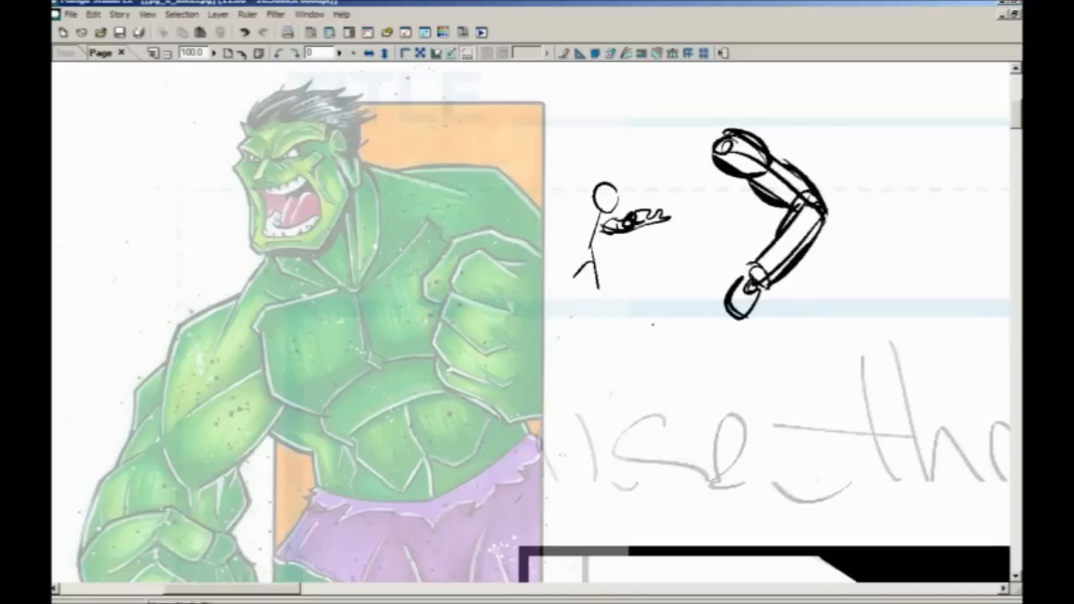
- Erase the stick figure and the bent limb sketch
key(e)
mouse_move(740, 129)
mouse_down()
mouse_move(787, 151)
mouse_move(837, 216)
mouse_up()
drag(718, 134, 803, 211)
mouse_move(712, 155)
mouse_down()
mouse_move(819, 293)
mouse_move(707, 208)
mouse_move(574, 155)
mouse_move(715, 282)
mouse_move(734, 320)
mouse_move(538, 192)
mouse_move(554, 230)
mouse_move(654, 340)
mouse_move(578, 274)
mouse_up()
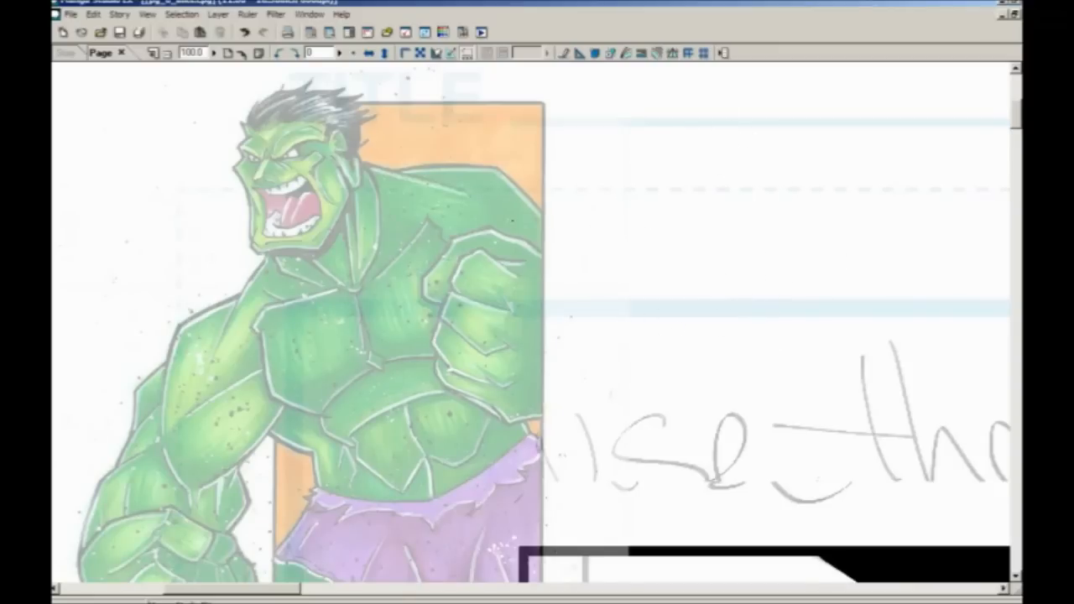
- Draw a construction oval over the Hulk's face with curved vertical and horizontal facial guidelines
drag(302, 397, 424, 273)
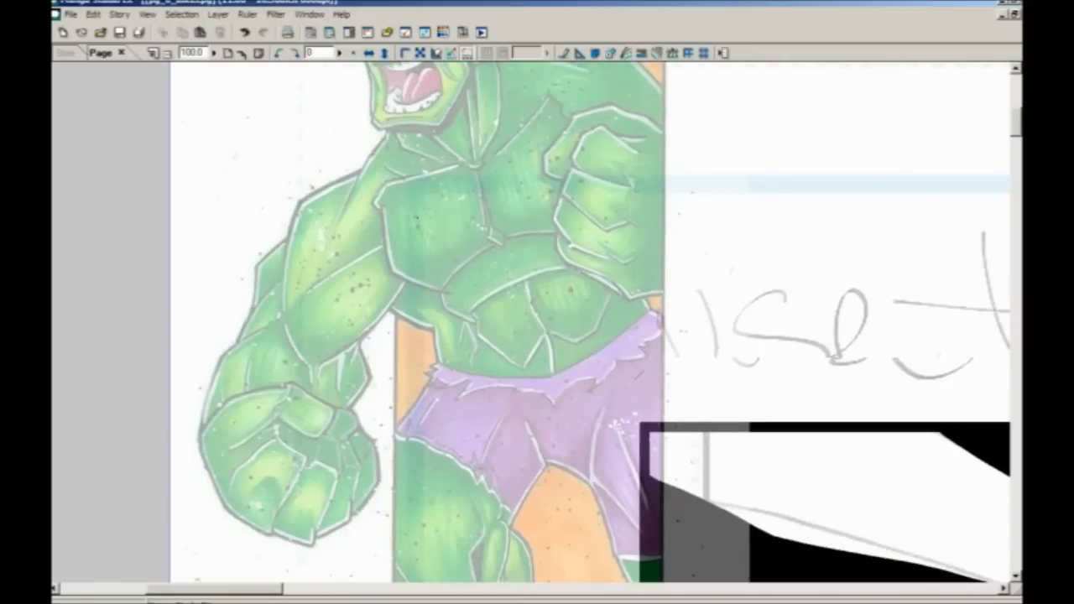
drag(345, 291, 354, 395)
drag(380, 330, 356, 272)
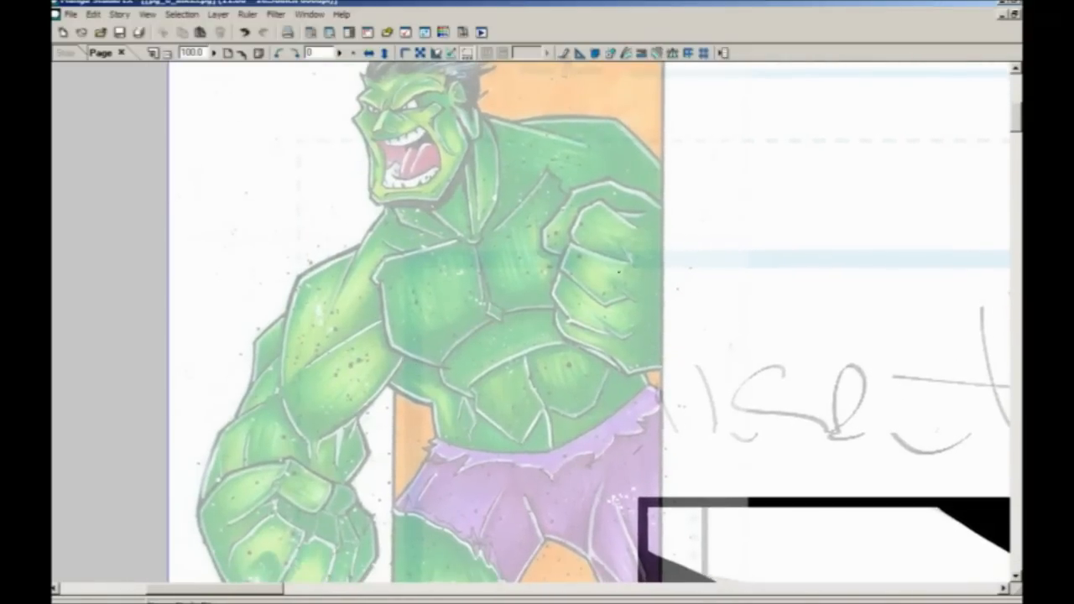
drag(434, 236, 433, 260)
mouse_move(396, 222)
mouse_down()
mouse_move(362, 167)
mouse_move(419, 85)
mouse_move(454, 117)
mouse_move(360, 149)
mouse_move(444, 130)
mouse_up()
drag(364, 149, 394, 135)
drag(395, 88, 404, 220)
drag(389, 114, 396, 201)
drag(390, 255, 380, 245)
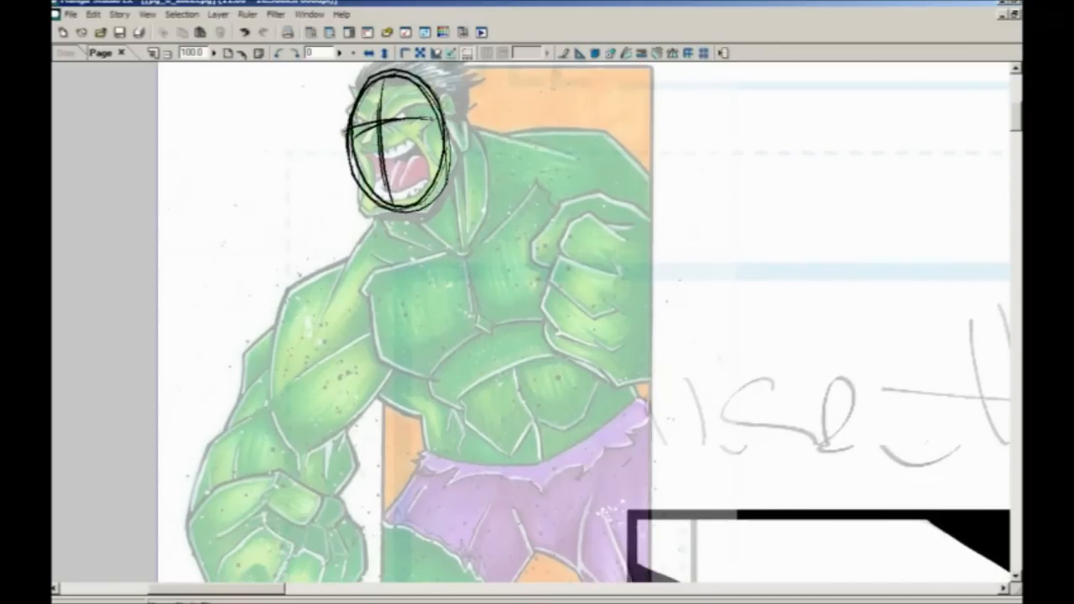
drag(459, 251, 532, 424)
drag(449, 166, 467, 238)
key(ctrl+z)
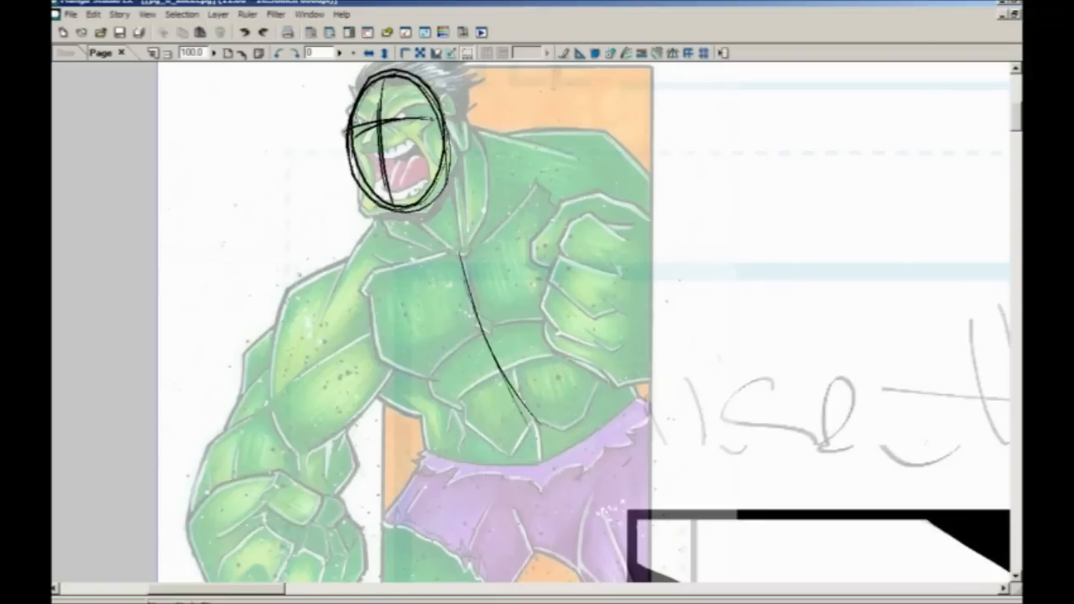
key(ctrl+z)
key(ctrl+z)
- Draw a heavy stroke from the corner of the Hulk's mouth back across the jaw to the neck
drag(412, 230, 439, 278)
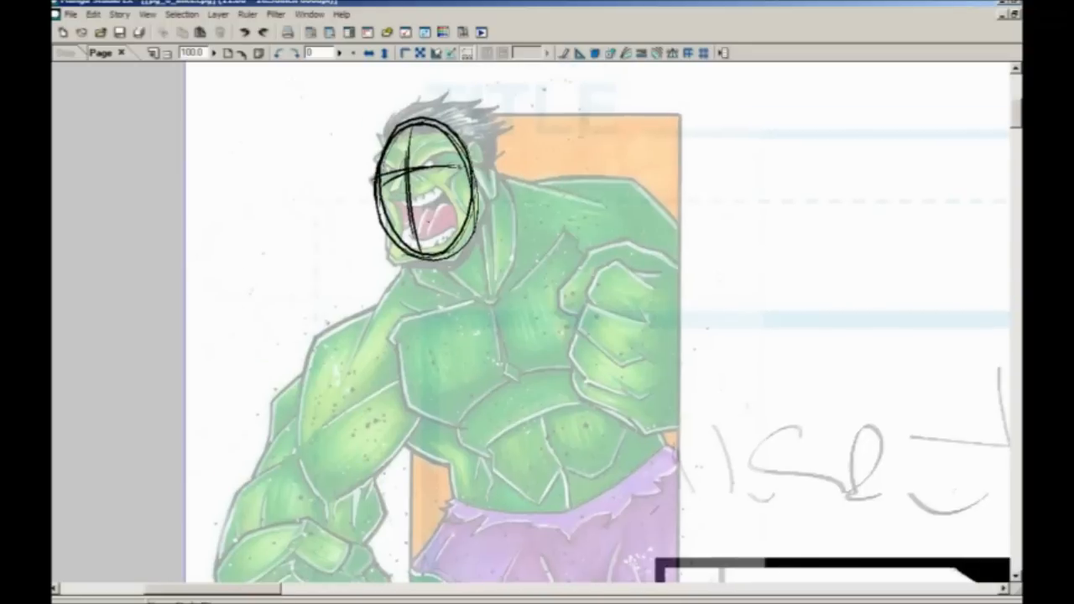
drag(441, 191, 507, 232)
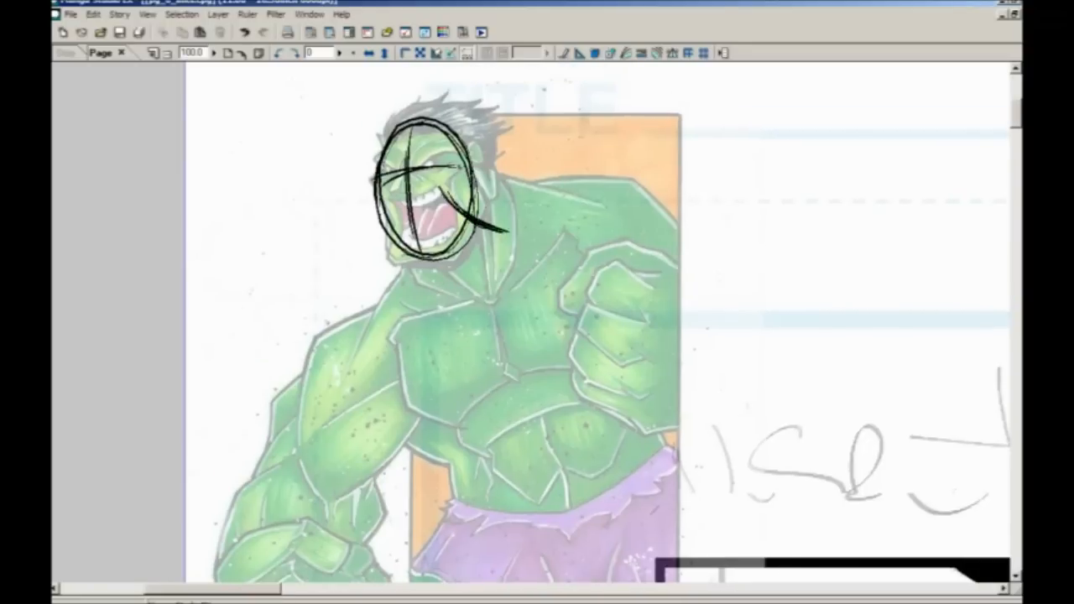
drag(443, 251, 436, 240)
drag(437, 185, 503, 223)
mouse_move(461, 202)
mouse_down()
mouse_move(504, 215)
mouse_move(478, 184)
mouse_up()
- Draw a sweeping spine curve from behind the Hulk's neck through the back to the hips
drag(491, 131, 573, 193)
mouse_move(491, 126)
mouse_down()
mouse_move(515, 126)
mouse_move(589, 261)
mouse_move(562, 377)
mouse_move(560, 495)
mouse_up()
drag(557, 389, 569, 516)
drag(527, 133, 560, 361)
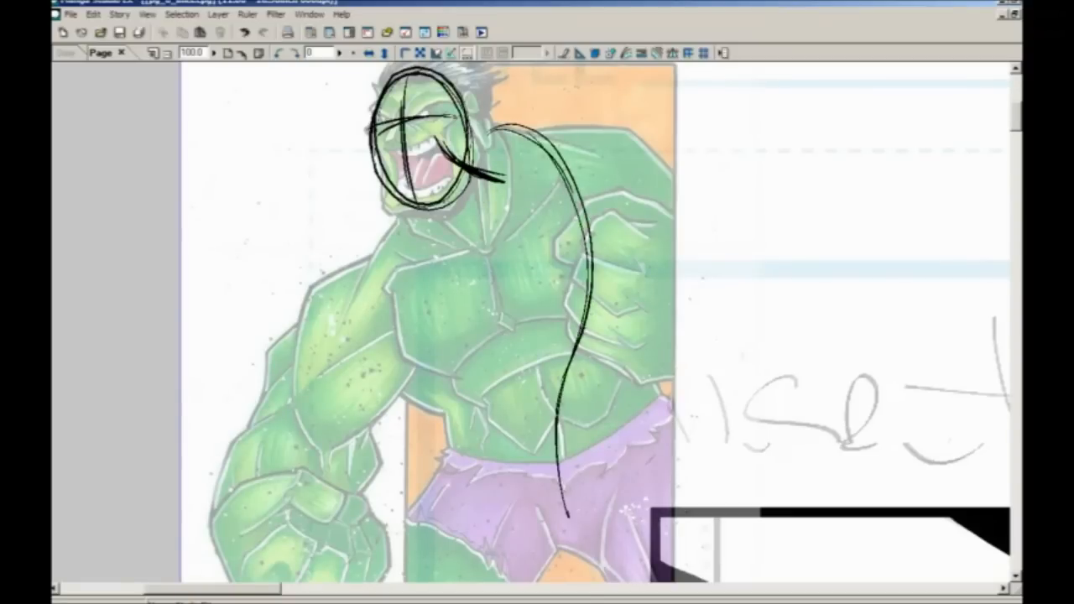
- Undo the trial collar strokes together with the lower part of the spine curve
drag(622, 141, 440, 250)
drag(411, 230, 484, 247)
key(ctrl+z)
key(ctrl+z)
key(ctrl+z)
key(ctrl+z)
key(ctrl+z)
drag(579, 500, 489, 180)
drag(571, 485, 534, 367)
key(ctrl+z)
key(ctrl+z)
drag(495, 189, 571, 535)
key(ctrl+z)
- Draw the torso as a barrel with a curved rim across the shoulders, a tapering side and a rounded base
mouse_move(570, 173)
mouse_down()
mouse_move(459, 253)
mouse_move(367, 245)
mouse_up()
drag(563, 135, 579, 167)
drag(470, 136, 567, 153)
drag(382, 252, 458, 415)
mouse_move(404, 336)
mouse_down()
mouse_move(489, 415)
mouse_move(632, 326)
mouse_up()
drag(471, 409, 638, 314)
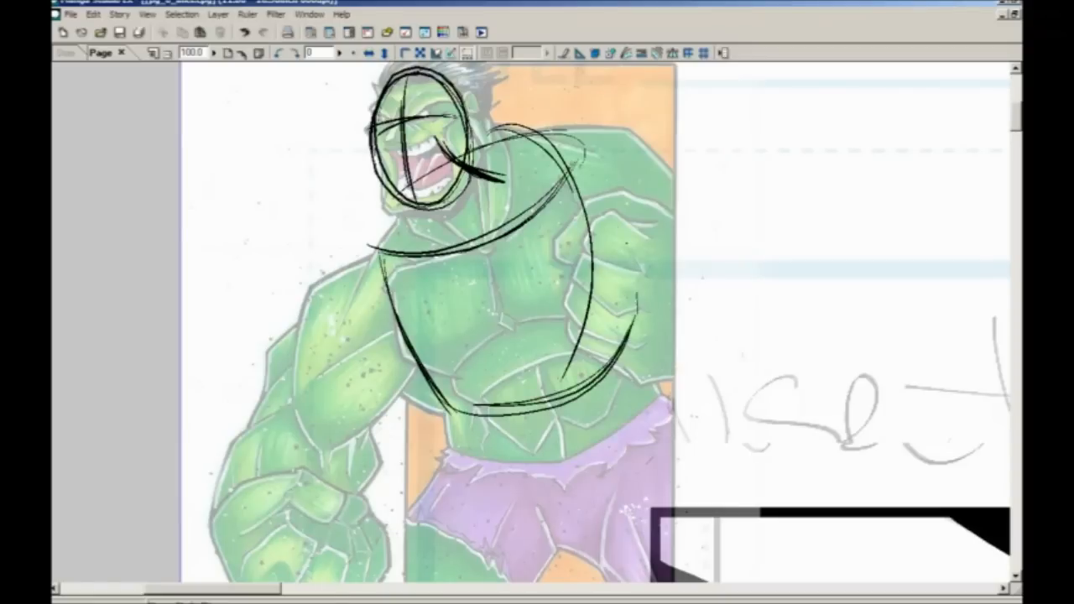
- Close the barrel torso along the back and reinforce its elliptical rim around the neck and shoulders
drag(554, 134, 637, 292)
drag(593, 186, 639, 317)
mouse_move(552, 200)
mouse_down()
mouse_move(369, 252)
mouse_move(412, 252)
mouse_up()
drag(473, 137, 574, 168)
mouse_move(414, 186)
mouse_down()
mouse_move(368, 243)
mouse_move(376, 261)
mouse_move(557, 183)
mouse_up()
- Draw an arrow in the empty upper page corner pointing diagonally down towards the figure
drag(323, 224, 403, 335)
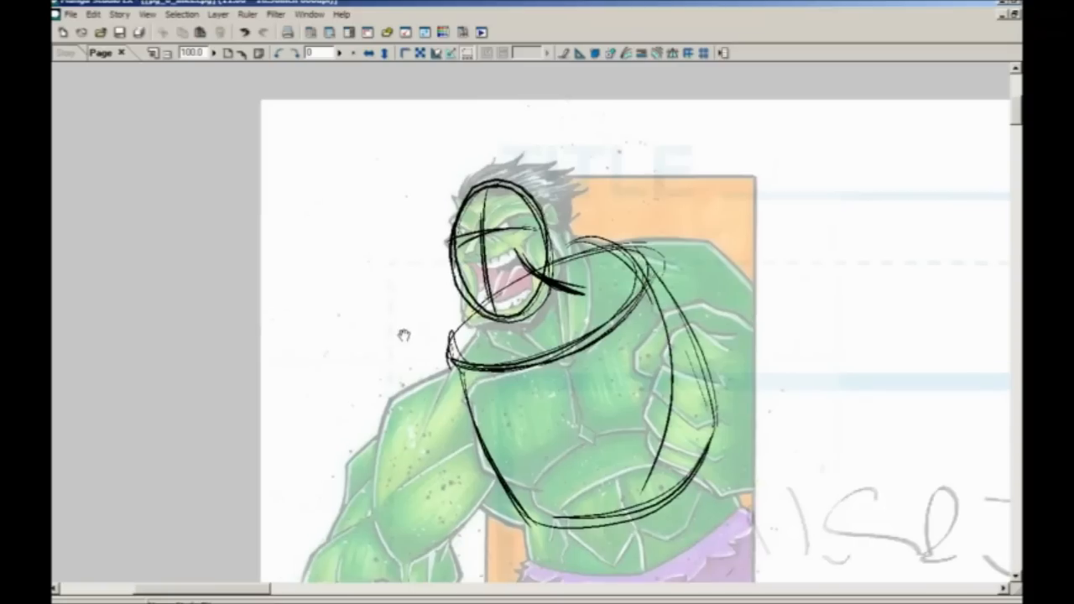
mouse_move(314, 122)
mouse_down()
mouse_move(357, 204)
mouse_move(334, 196)
mouse_up()
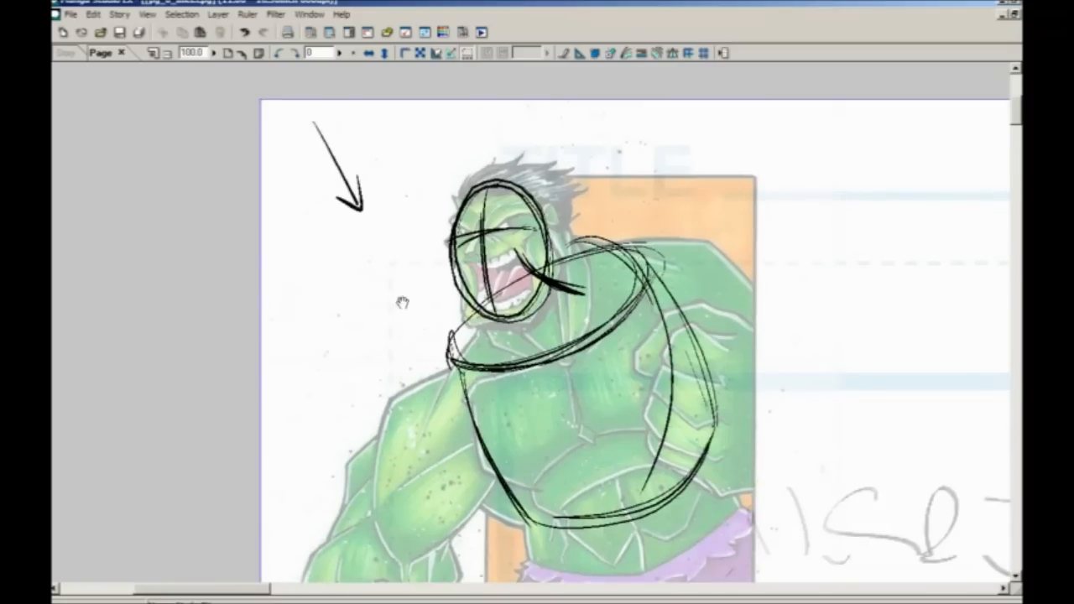
drag(401, 302, 346, 210)
drag(441, 287, 603, 212)
drag(629, 306, 465, 443)
drag(670, 340, 483, 460)
drag(689, 447, 492, 485)
key(ctrl+z)
key(ctrl+z)
key(ctrl+z)
key(ctrl+z)
key(ctrl+z)
- Draw the torso's curved centre line from the neck down over the chest to the waist
drag(503, 352, 493, 270)
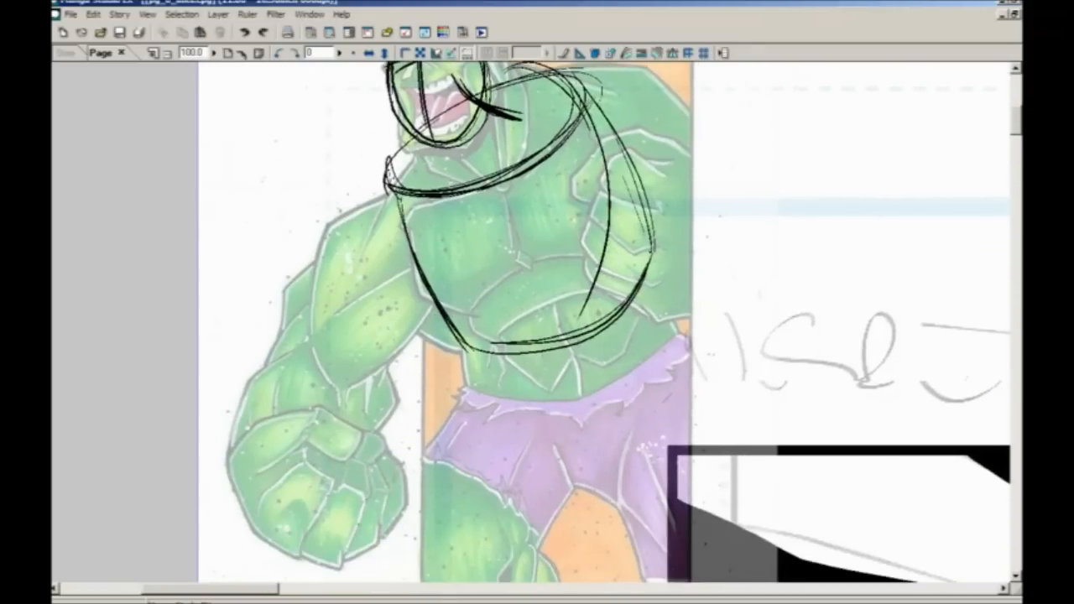
drag(402, 206, 450, 319)
drag(460, 94, 578, 351)
drag(487, 137, 581, 388)
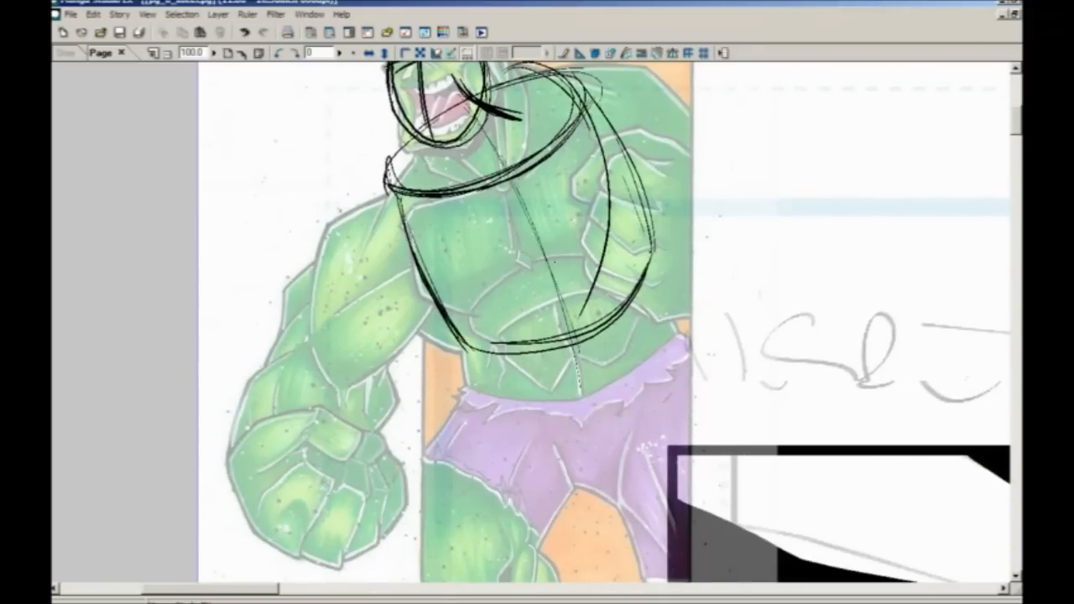
- Extend the torso's centre line to the crotch and sketch the pelvis with a curved waist rim, a near hip edge and a short base line
drag(503, 158, 580, 481)
drag(551, 427, 546, 359)
mouse_move(557, 421)
mouse_down()
mouse_move(612, 430)
mouse_move(520, 419)
mouse_move(475, 388)
mouse_up()
drag(546, 428, 455, 357)
drag(541, 431, 477, 378)
mouse_move(655, 281)
mouse_down()
mouse_move(595, 347)
mouse_move(514, 349)
mouse_up()
mouse_move(669, 264)
mouse_down()
mouse_move(569, 352)
mouse_move(465, 318)
mouse_move(467, 337)
mouse_move(617, 248)
mouse_move(481, 339)
mouse_move(601, 344)
mouse_move(617, 245)
mouse_up()
mouse_move(417, 320)
mouse_down()
mouse_move(403, 333)
mouse_move(398, 453)
mouse_move(368, 405)
mouse_up()
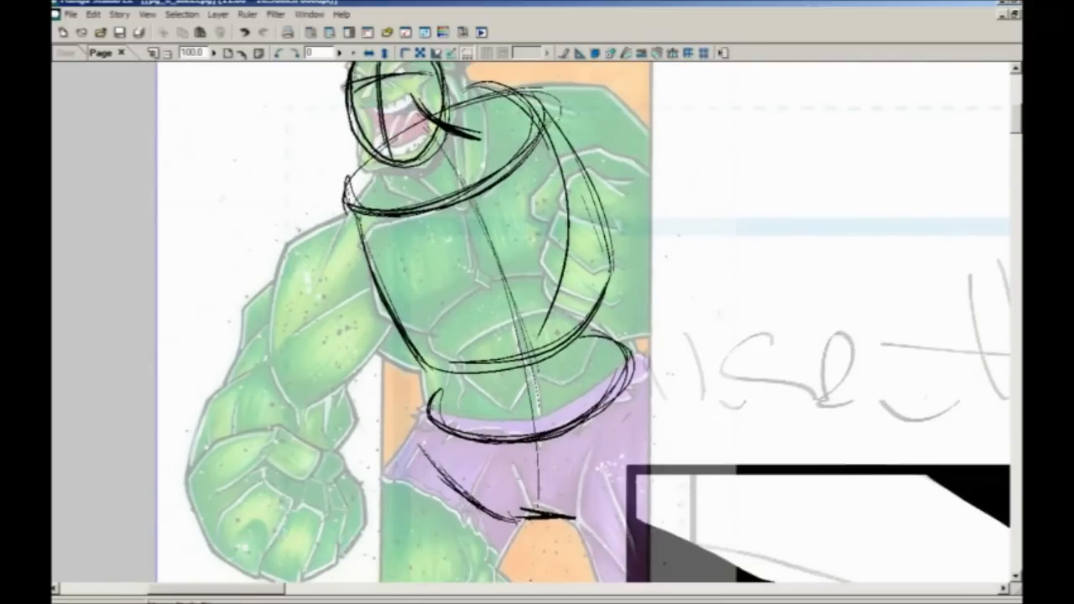
- Close the pelvis form with tapering strokes down the far hip to the crotch
drag(629, 361, 609, 470)
drag(627, 379, 590, 490)
drag(626, 393, 571, 513)
- Connect the barrel torso to the pelvis with flank lines down both sides, redoing the strokes that miss
mouse_move(354, 216)
mouse_down()
mouse_move(412, 374)
mouse_move(417, 460)
mouse_up()
drag(411, 384, 318, 173)
drag(563, 131, 649, 388)
mouse_move(629, 309)
mouse_down()
mouse_move(544, 97)
mouse_move(644, 428)
mouse_up()
key(ctrl+z)
key(ctrl+z)
mouse_move(354, 213)
mouse_down()
mouse_move(377, 255)
mouse_move(424, 453)
mouse_up()
drag(391, 282, 426, 415)
drag(341, 214, 425, 435)
drag(613, 268, 635, 387)
drag(557, 140, 629, 392)
mouse_move(355, 415)
mouse_down()
mouse_move(391, 399)
mouse_move(419, 358)
mouse_up()
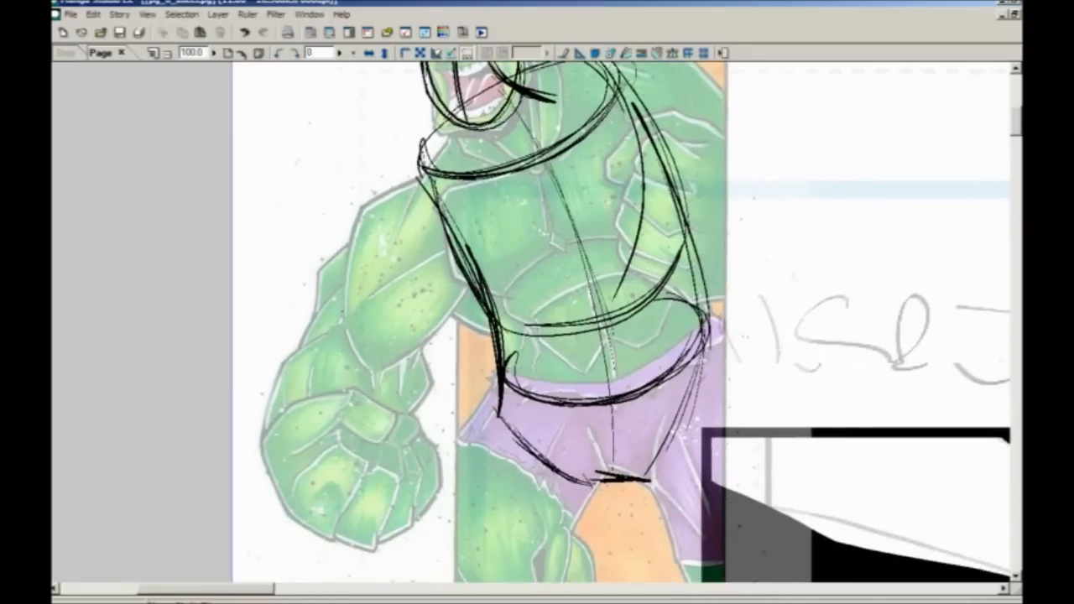
- Try to sketch an oversized near arm with a bold curve across the elbow and a wide arc over the shoulder
scroll(407, 341, up, 3)
scroll(484, 420, down, 1)
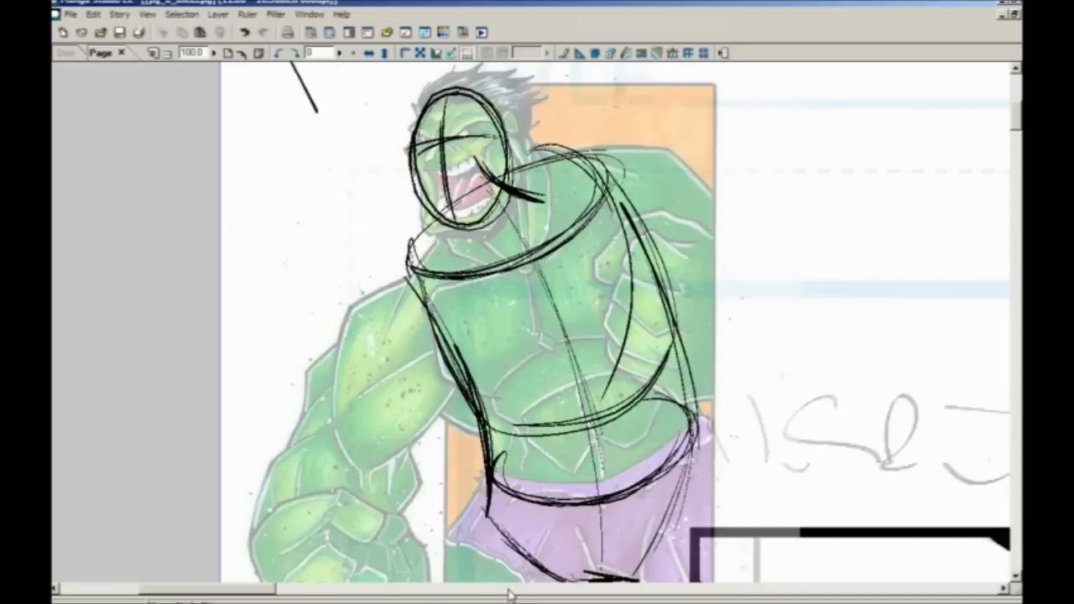
mouse_move(479, 433)
mouse_down()
mouse_move(345, 409)
mouse_move(469, 428)
mouse_up()
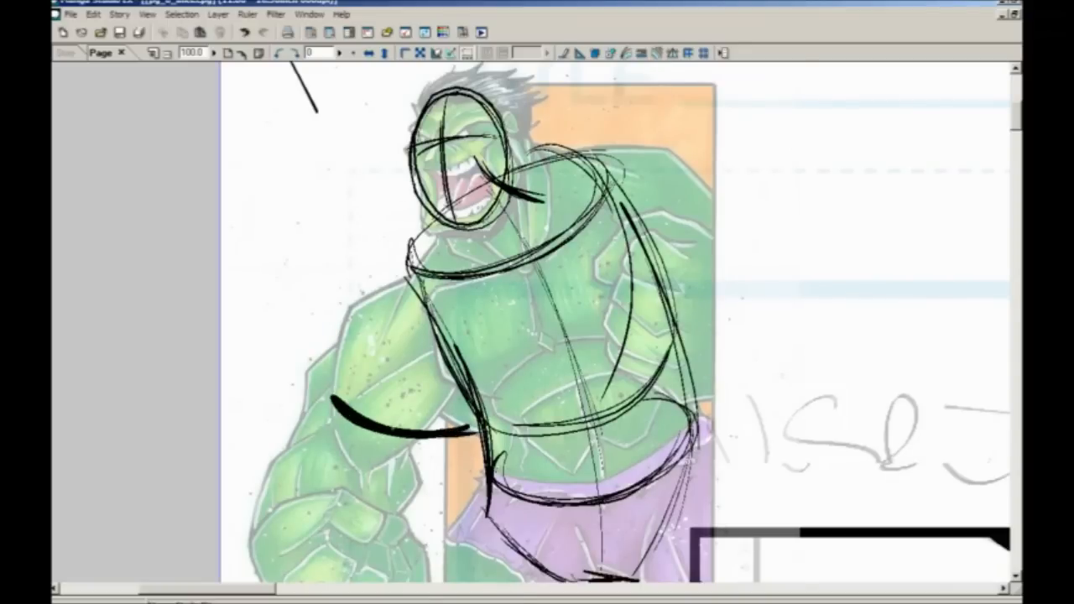
drag(332, 377, 437, 429)
mouse_move(418, 308)
mouse_down()
mouse_move(366, 252)
mouse_move(267, 401)
mouse_move(256, 436)
mouse_up()
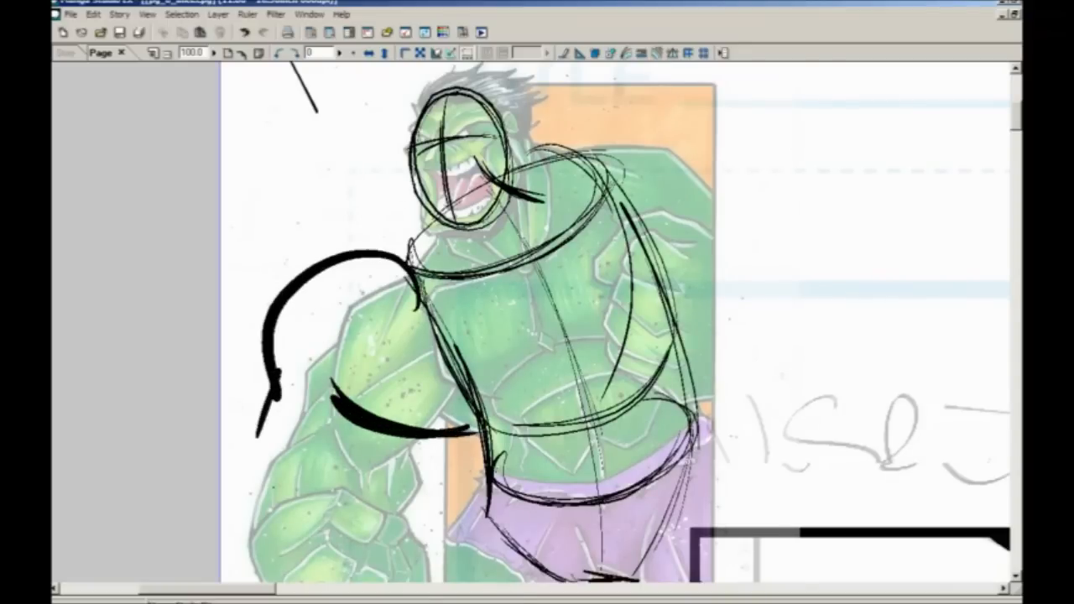
scroll(537, 335, down, 3)
key(ctrl+z)
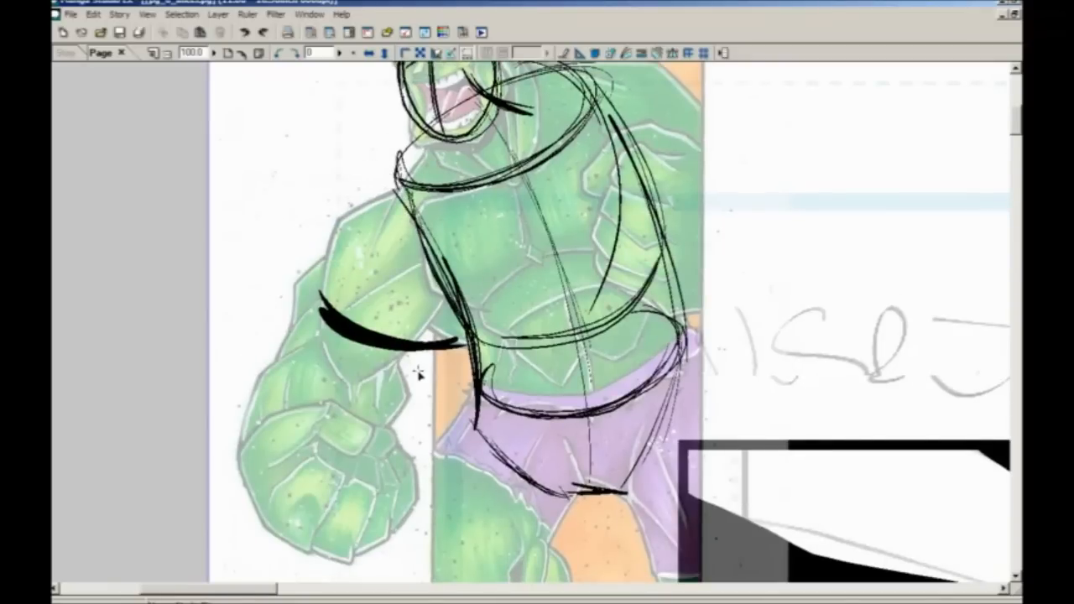
key(ctrl+z)
scroll(375, 345, up, 3)
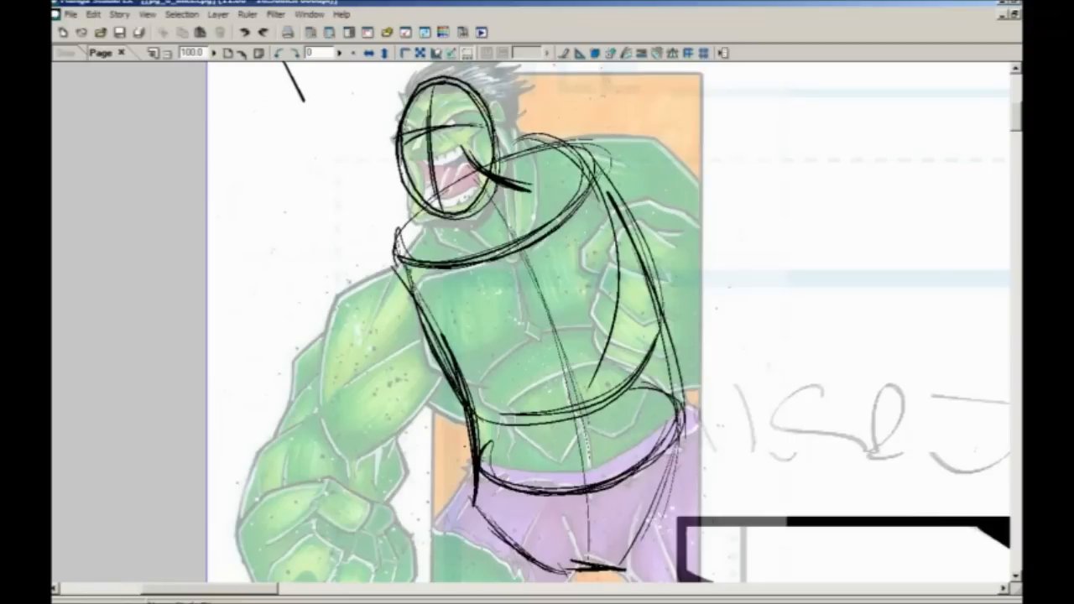
- Draw a bold collarbone line along the barrel's front rim, with circles at the base of the neck and the far shoulder
scroll(537, 336, down, 2)
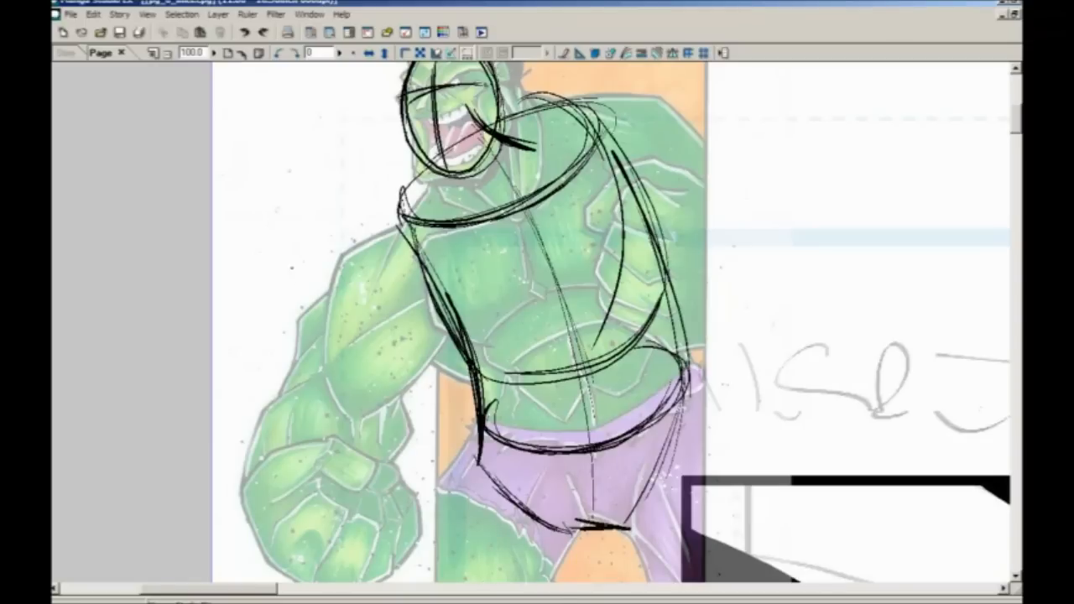
mouse_move(515, 205)
mouse_down()
mouse_move(536, 201)
mouse_move(463, 225)
mouse_move(399, 210)
mouse_move(487, 231)
mouse_move(579, 172)
mouse_move(594, 109)
mouse_up()
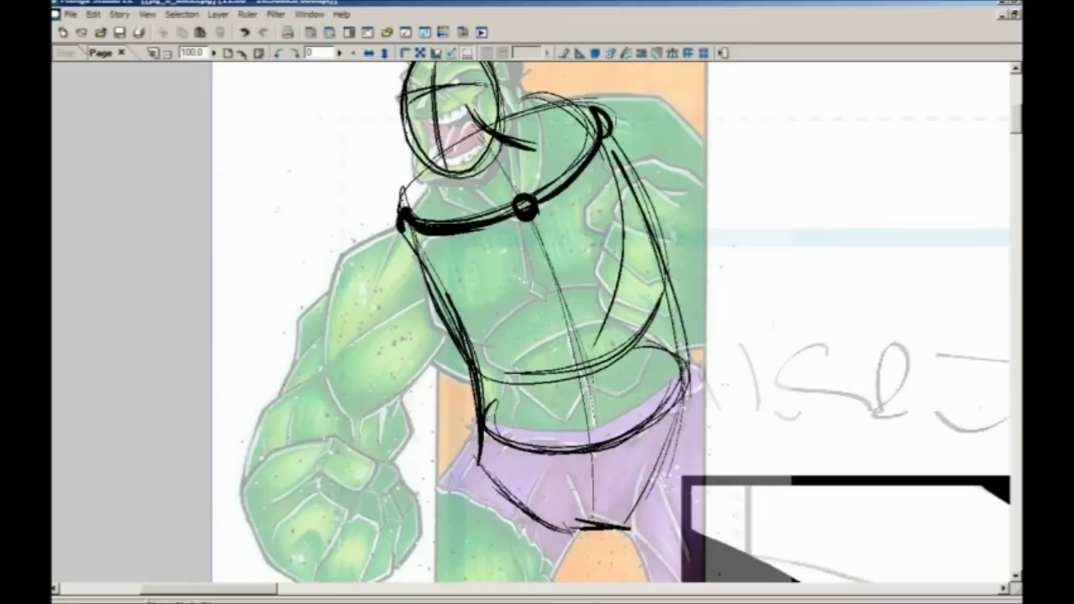
mouse_move(423, 328)
mouse_down()
mouse_move(394, 401)
mouse_move(423, 302)
mouse_move(306, 335)
mouse_move(432, 335)
mouse_up()
key(ctrl+z)
- Try to outline the near upper arm with two overlapping muscle shapes and a shoulder curve
mouse_move(340, 361)
mouse_down()
mouse_move(437, 318)
mouse_move(344, 401)
mouse_move(331, 326)
mouse_up()
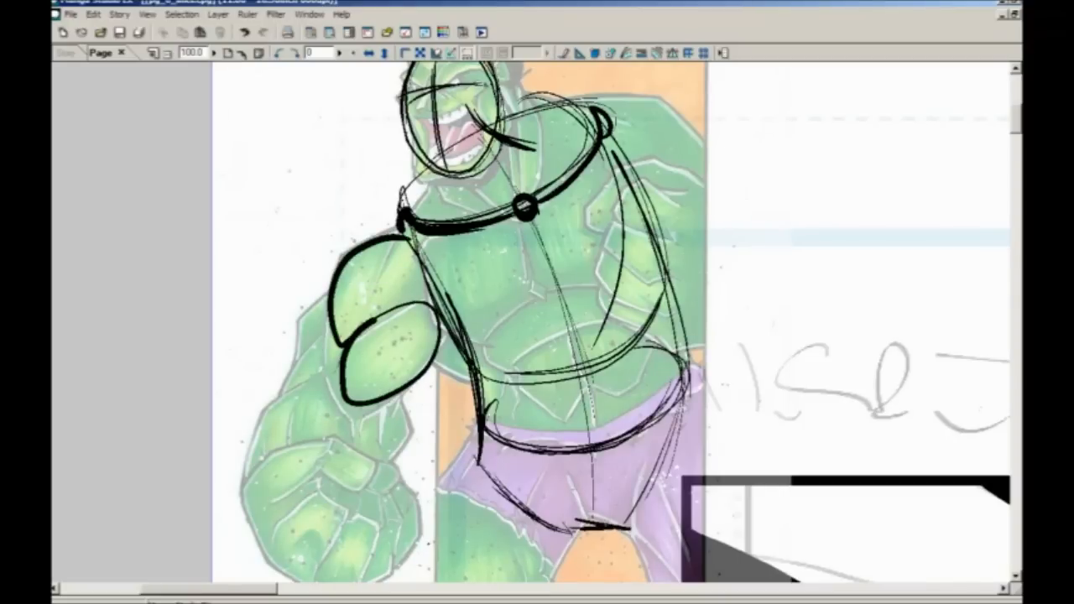
key(ctrl+z)
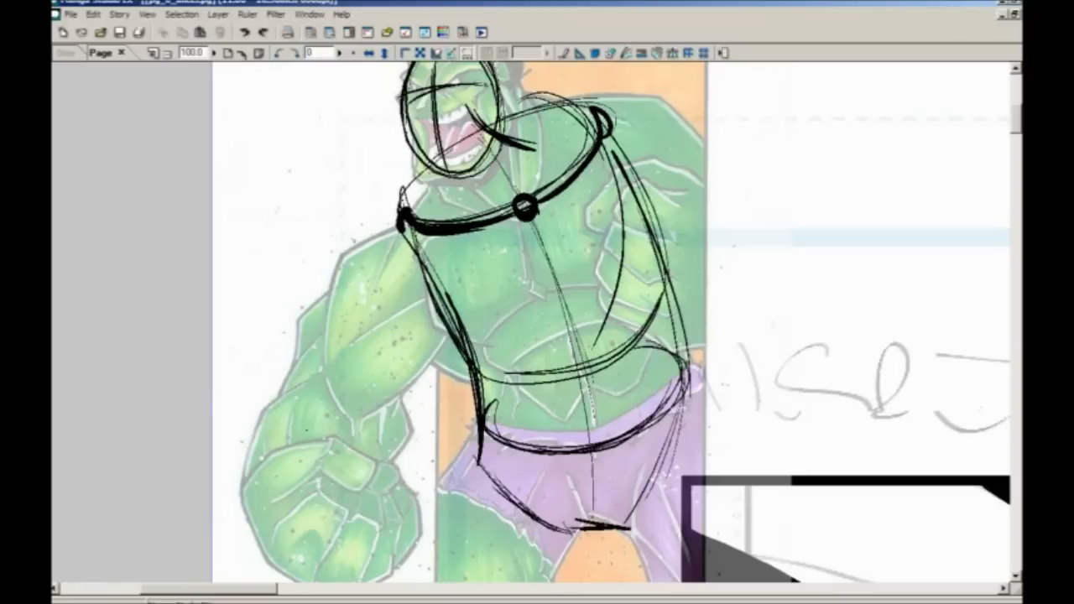
mouse_move(402, 215)
mouse_down()
mouse_move(416, 263)
mouse_move(397, 214)
mouse_move(412, 241)
mouse_move(388, 297)
mouse_up()
key(ctrl+z)
drag(393, 223, 399, 344)
key(ctrl+z)
- Try to build the near arm from a rounded shoulder form with simple forearm and fist shapes below it
mouse_move(395, 198)
mouse_down()
mouse_move(357, 245)
mouse_move(376, 329)
mouse_move(416, 342)
mouse_move(422, 292)
mouse_up()
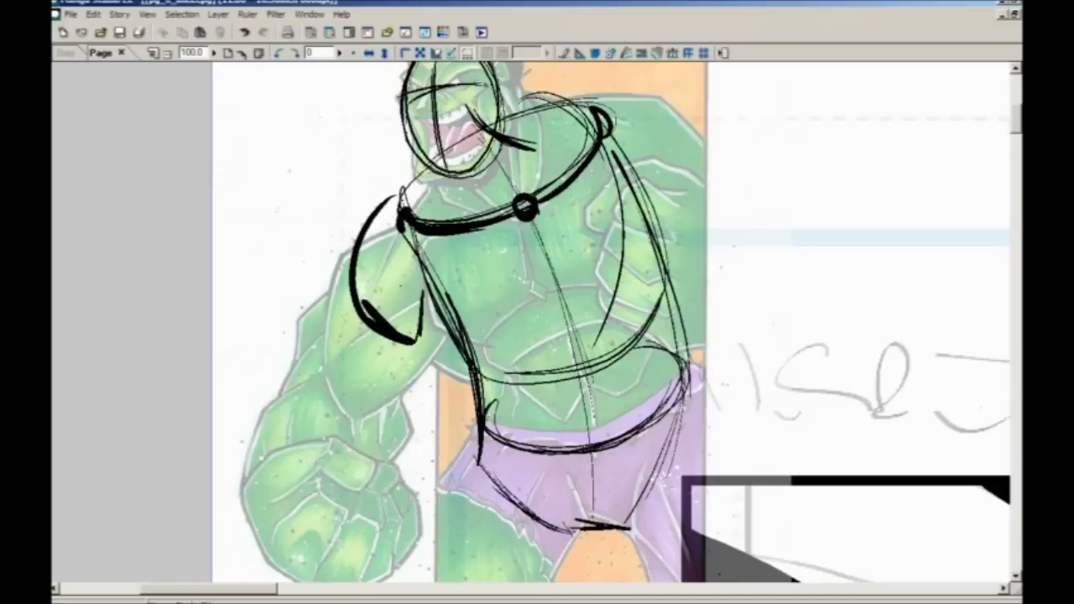
mouse_move(391, 339)
mouse_down()
mouse_move(332, 406)
mouse_move(343, 433)
mouse_up()
mouse_move(342, 430)
mouse_down()
mouse_move(396, 431)
mouse_move(397, 443)
mouse_up()
mouse_move(398, 442)
mouse_down()
mouse_move(414, 440)
mouse_move(373, 350)
mouse_move(409, 436)
mouse_up()
drag(344, 421, 409, 436)
mouse_move(392, 498)
mouse_down()
mouse_move(304, 423)
mouse_move(287, 451)
mouse_up()
key(ctrl+z)
key(ctrl+z)
key(ctrl+z)
key(ctrl+z)
key(ctrl+z)
key(ctrl+z)
- Draw the near shoulder as a ball attached to the end of the collarbone line, reinforcing its outer and lower curves
drag(402, 202, 340, 247)
mouse_move(396, 204)
mouse_down()
mouse_move(371, 214)
mouse_move(396, 319)
mouse_up()
drag(343, 280, 423, 300)
mouse_move(338, 256)
mouse_down()
mouse_move(415, 309)
mouse_move(431, 297)
mouse_up()
drag(340, 235, 399, 322)
drag(347, 284, 429, 298)
drag(333, 268, 426, 310)
drag(394, 200, 333, 268)
drag(370, 223, 344, 285)
- Draw the near upper arm as a tapering cylinder below the shoulder ball, with curved cross-contour lines
mouse_move(387, 320)
mouse_down()
mouse_move(441, 318)
mouse_move(374, 419)
mouse_up()
mouse_move(426, 332)
mouse_down()
mouse_move(333, 411)
mouse_move(352, 423)
mouse_up()
drag(310, 381, 363, 417)
mouse_move(346, 312)
mouse_down()
mouse_move(330, 361)
mouse_move(311, 379)
mouse_up()
drag(351, 311, 310, 383)
drag(361, 313, 414, 348)
mouse_move(345, 327)
mouse_down()
mouse_move(368, 367)
mouse_move(401, 374)
mouse_up()
drag(340, 355, 378, 404)
- Draw the near forearm as a wide banded cylinder ending in a large oval for the fist
mouse_move(279, 481)
mouse_down()
mouse_move(332, 479)
mouse_move(359, 493)
mouse_move(387, 577)
mouse_up()
mouse_move(402, 536)
mouse_down()
mouse_move(413, 416)
mouse_move(285, 392)
mouse_up()
mouse_move(285, 392)
mouse_down()
mouse_move(257, 508)
mouse_move(399, 460)
mouse_up()
drag(262, 436, 401, 453)
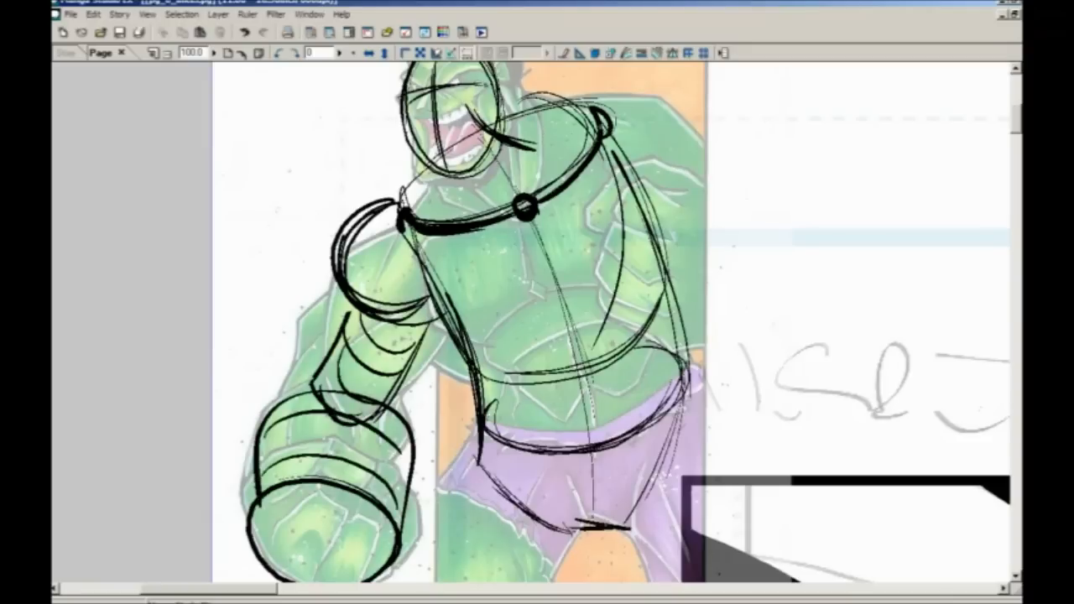
- Draw the far shoulder as a rounded arc from the collarbone circle, with a diagonal line leading away from it
mouse_move(601, 99)
mouse_down()
mouse_move(688, 201)
mouse_move(693, 155)
mouse_up()
drag(641, 106, 664, 210)
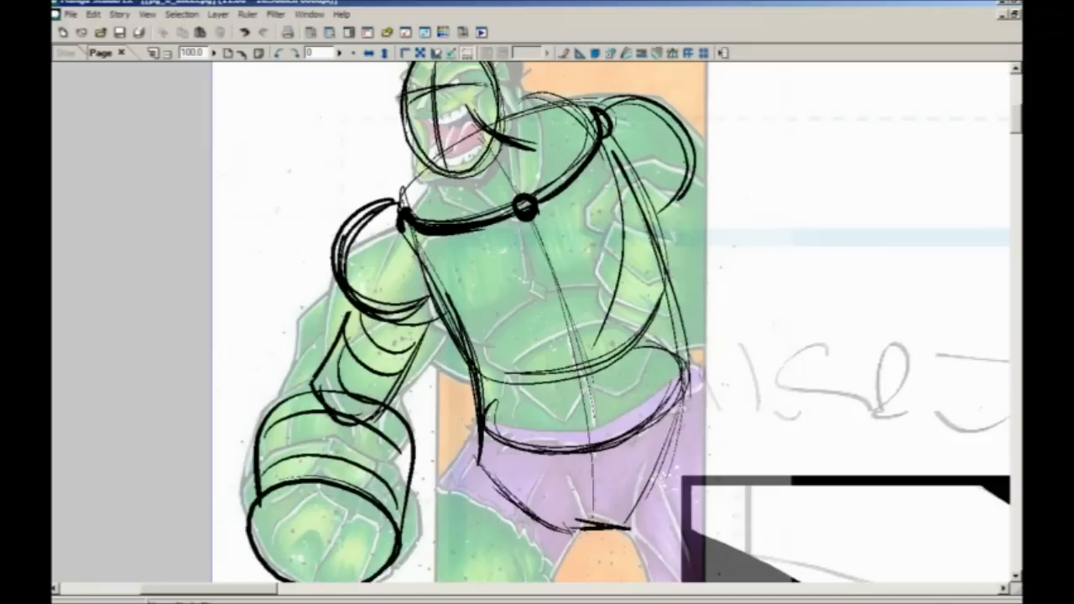
drag(700, 163, 773, 232)
- Draw the near thigh as a rounded cylinder below the pelvis, with a circle marking the knee
drag(305, 453, 270, 365)
drag(418, 382, 443, 258)
mouse_move(562, 322)
mouse_down()
mouse_move(538, 365)
mouse_move(554, 324)
mouse_up()
drag(545, 362, 445, 267)
drag(521, 283, 413, 314)
mouse_move(505, 391)
mouse_down()
mouse_move(498, 433)
mouse_move(502, 379)
mouse_move(453, 442)
mouse_up()
mouse_move(367, 405)
mouse_down()
mouse_move(361, 434)
mouse_move(316, 495)
mouse_move(288, 326)
mouse_up()
drag(396, 328, 385, 413)
drag(394, 329, 396, 432)
drag(421, 299, 482, 429)
drag(396, 387, 515, 380)
drag(350, 393, 368, 515)
drag(411, 298, 450, 319)
mouse_move(314, 345)
mouse_down()
mouse_move(310, 459)
mouse_move(296, 289)
mouse_up()
- Lasso the construction sketch over the Hulk on Layer 5, clear it and remove the selection
key(ctrl+minus)
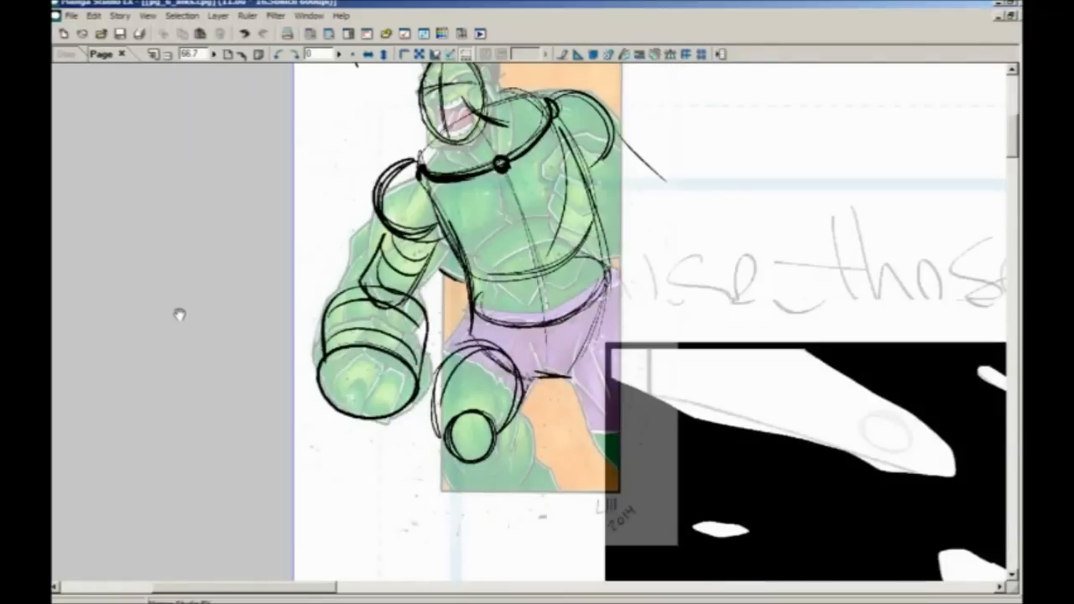
drag(419, 345, 443, 420)
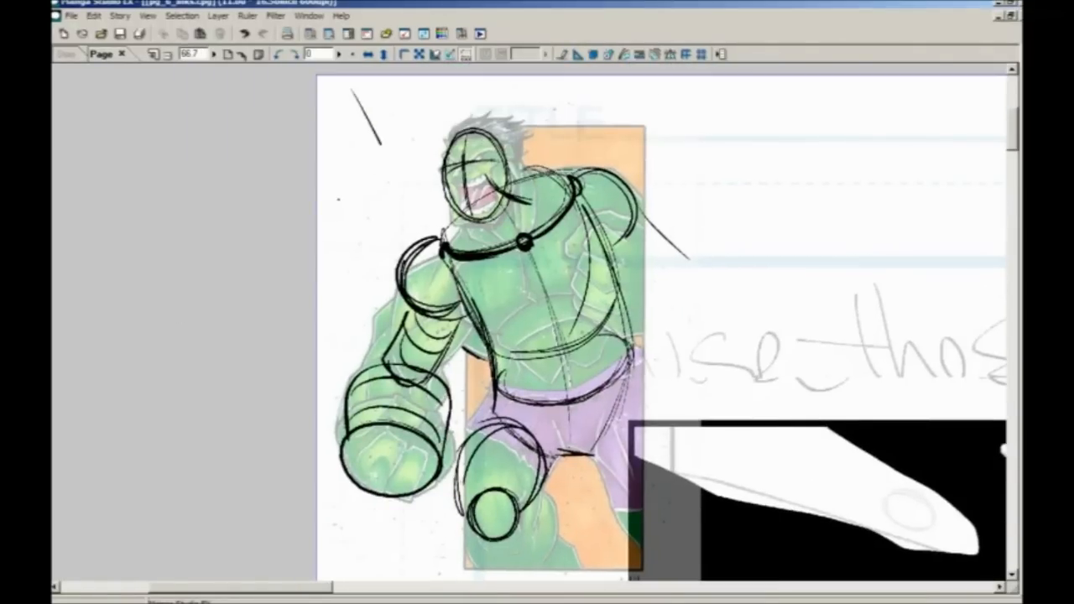
key(Tab)
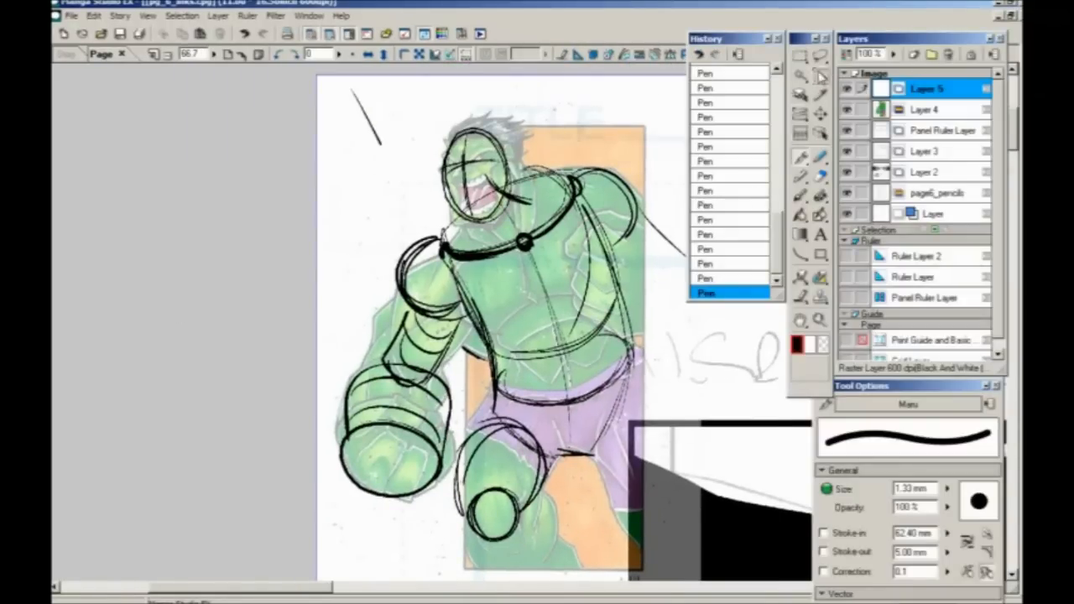
click(820, 58)
drag(391, 236, 335, 307)
mouse_move(247, 114)
mouse_down()
mouse_move(654, 485)
mouse_move(250, 257)
mouse_up()
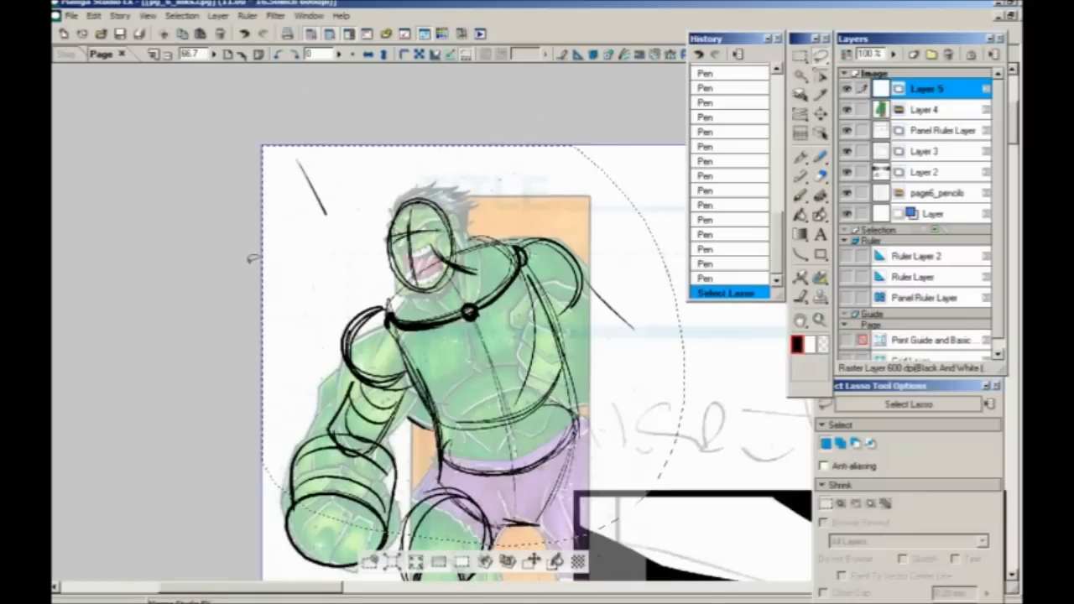
drag(531, 440, 484, 276)
mouse_move(530, 227)
mouse_down()
mouse_move(234, 385)
mouse_move(257, 146)
mouse_up()
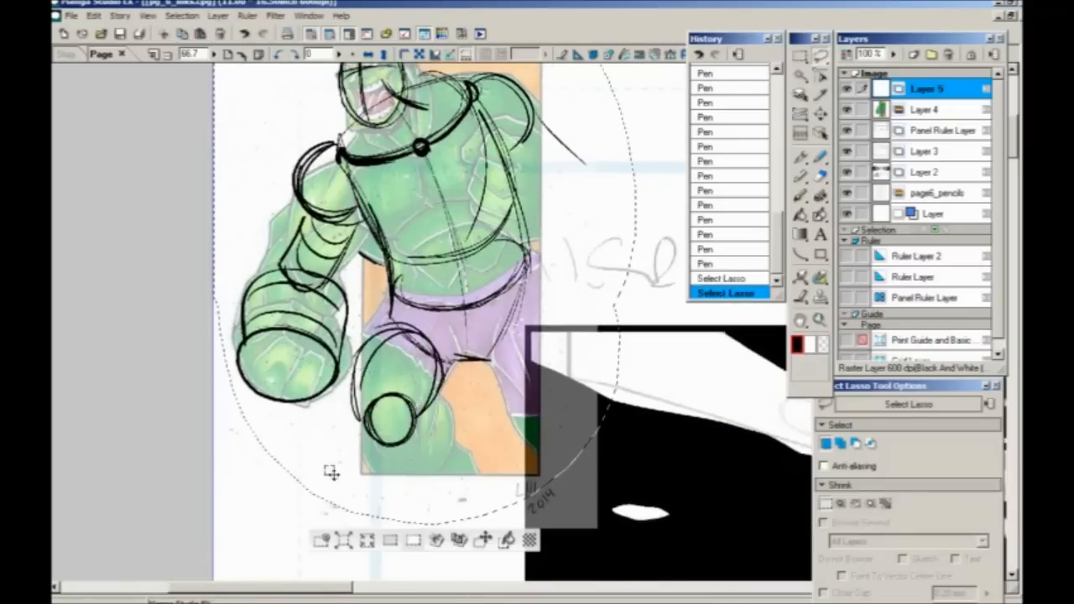
click(392, 542)
click(325, 543)
- With the pen, draw a small head oval with crossed guide lines and a curved spine in the blank area beside the Hulk
drag(429, 338, 339, 512)
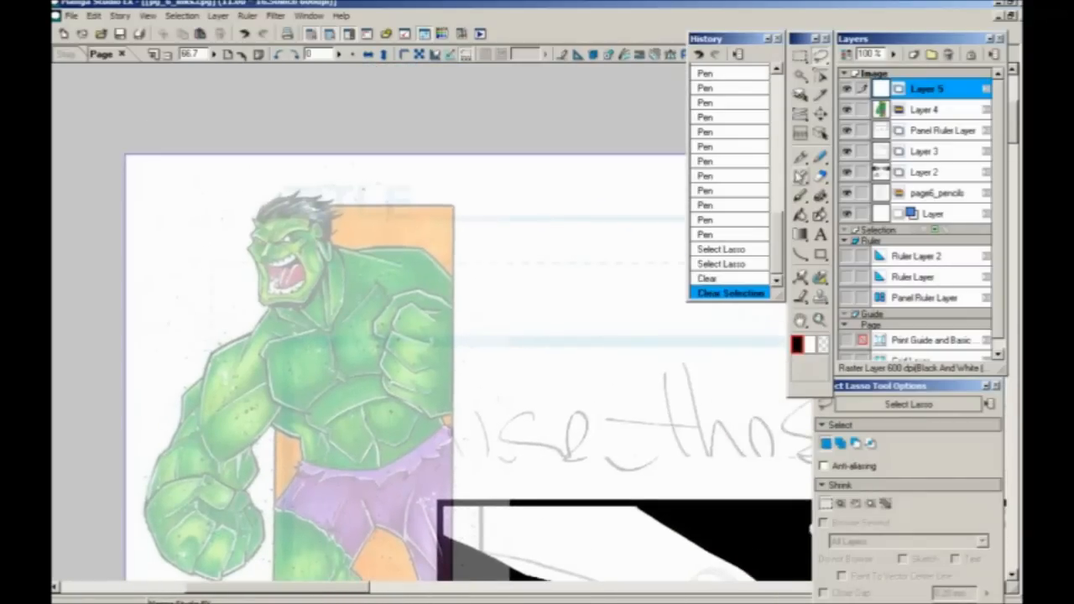
click(802, 159)
key(ctrl+plus)
key(Tab)
drag(458, 349, 448, 391)
drag(616, 151, 579, 178)
mouse_move(589, 116)
mouse_down()
mouse_move(589, 175)
mouse_move(607, 144)
mouse_move(592, 177)
mouse_move(663, 319)
mouse_move(667, 403)
mouse_up()
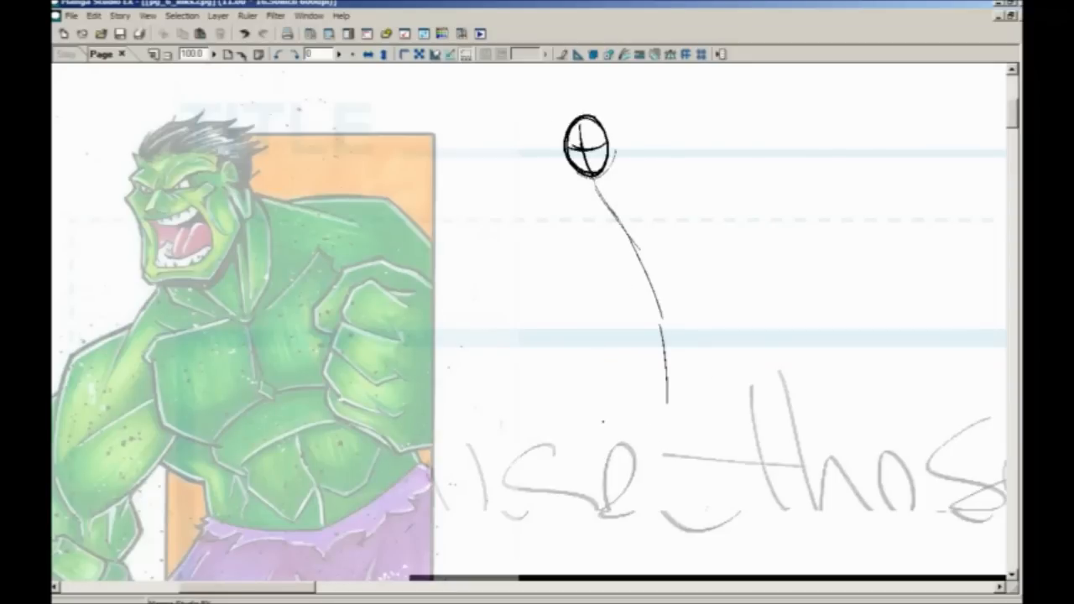
- Try to add sweeping gesture lines for the arms and spread legs to the small figure
drag(607, 199, 663, 386)
mouse_move(654, 340)
mouse_down()
mouse_move(562, 436)
mouse_move(803, 426)
mouse_up()
drag(627, 223, 804, 426)
mouse_move(611, 205)
mouse_down()
mouse_move(667, 203)
mouse_move(807, 306)
mouse_up()
mouse_move(765, 200)
mouse_down()
mouse_move(807, 302)
mouse_move(502, 278)
mouse_move(733, 206)
mouse_move(548, 298)
mouse_up()
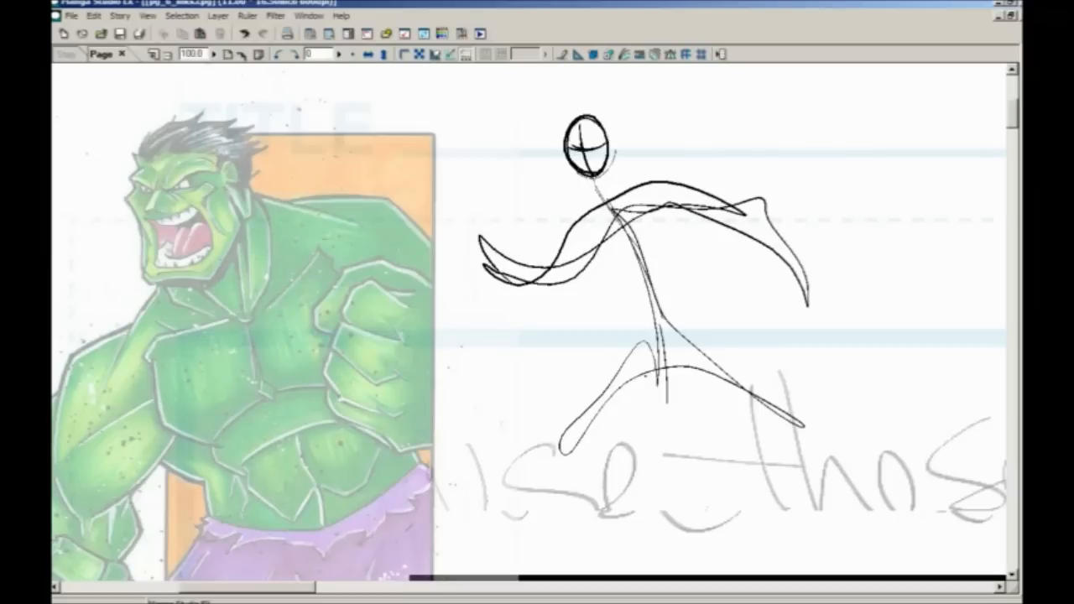
key(ctrl+z)
key(ctrl+z)
key(ctrl+z)
key(ctrl+z)
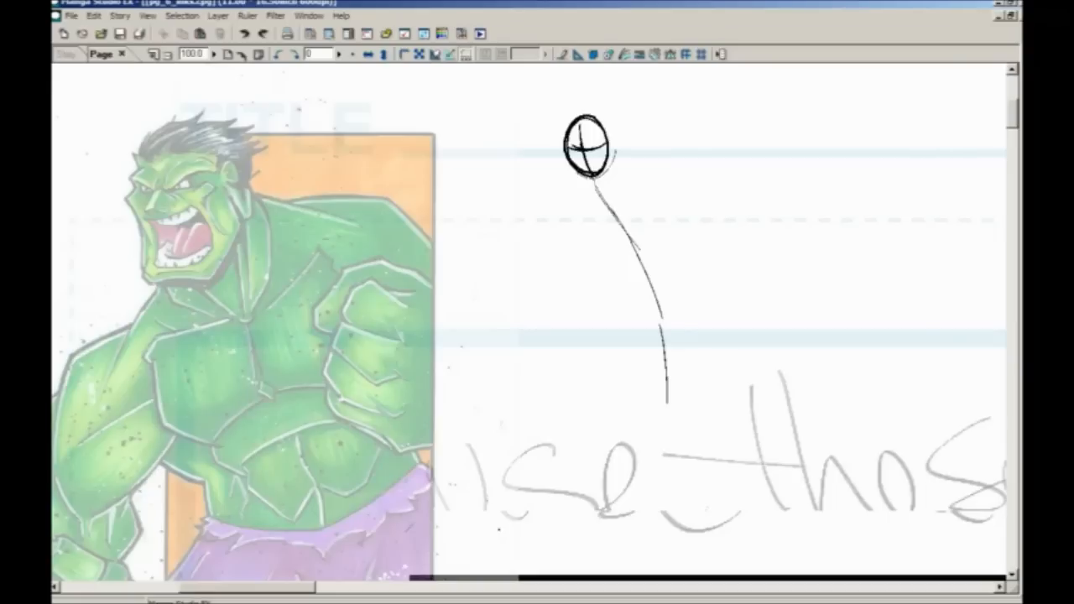
- Undo the trial spine strokes back to the short line below the head
mouse_move(592, 183)
mouse_down()
mouse_move(631, 225)
mouse_move(594, 182)
mouse_move(648, 357)
mouse_up()
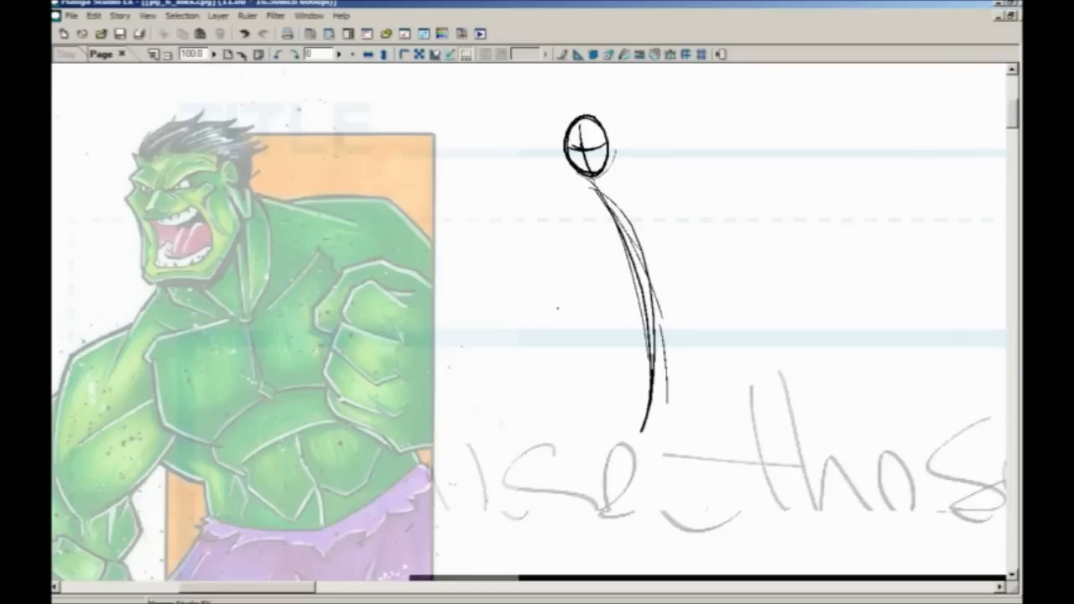
key(ctrl+z)
key(ctrl+z)
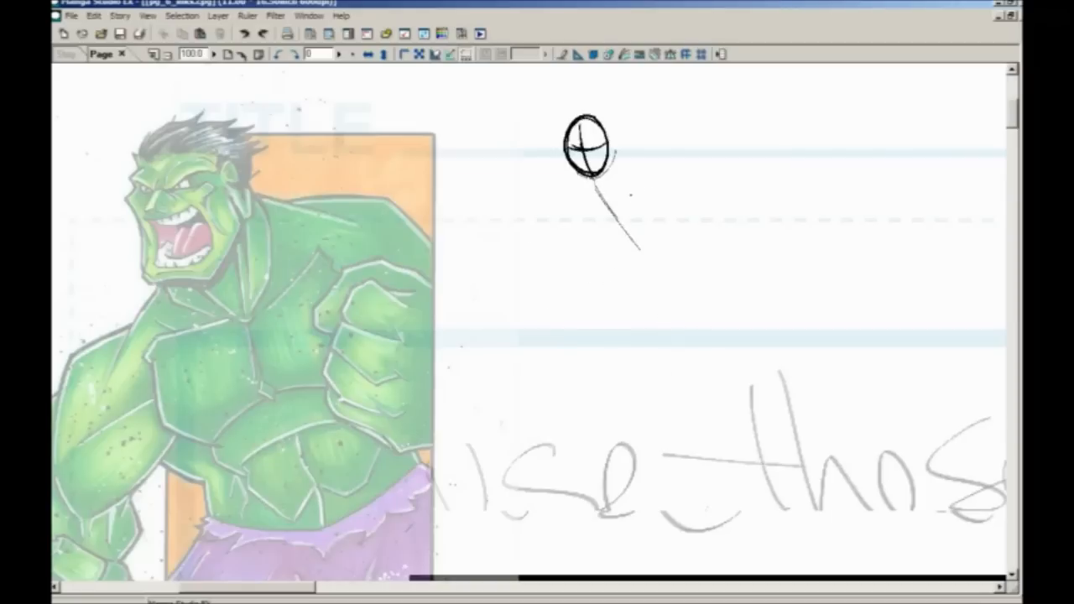
- Draw an elliptical shoulder rim around the base of the small figure's head
drag(663, 166, 597, 204)
drag(657, 179, 593, 201)
mouse_move(541, 181)
mouse_down()
mouse_move(604, 204)
mouse_move(625, 142)
mouse_up()
mouse_move(619, 141)
mouse_down()
mouse_move(660, 180)
mouse_move(555, 152)
mouse_move(633, 202)
mouse_move(562, 203)
mouse_up()
mouse_move(541, 166)
mouse_down()
mouse_move(675, 164)
mouse_move(578, 206)
mouse_up()
- Build the small figure's barrel torso below the rim with tapering sides and a rounded base, and reinforce the rim
mouse_move(667, 163)
mouse_down()
mouse_move(675, 278)
mouse_move(608, 281)
mouse_up()
drag(554, 202, 588, 277)
drag(571, 256, 613, 281)
mouse_move(545, 193)
mouse_down()
mouse_move(591, 277)
mouse_move(602, 267)
mouse_up()
mouse_move(644, 139)
mouse_down()
mouse_move(541, 172)
mouse_move(575, 140)
mouse_up()
drag(661, 155, 659, 188)
mouse_move(655, 134)
mouse_down()
mouse_move(535, 172)
mouse_move(562, 166)
mouse_up()
mouse_move(667, 168)
mouse_down()
mouse_move(623, 256)
mouse_move(646, 280)
mouse_up()
mouse_move(594, 212)
mouse_down()
mouse_move(643, 275)
mouse_move(634, 255)
mouse_up()
- Try to extend the small figure's torso sides downward into a waist and pelvis form
drag(551, 197, 616, 335)
drag(685, 228, 687, 281)
mouse_move(625, 292)
mouse_down()
mouse_move(677, 287)
mouse_move(663, 294)
mouse_up()
drag(664, 311, 680, 291)
key(ctrl+z)
key(ctrl+z)
key(ctrl+z)
key(ctrl+z)
key(ctrl+z)
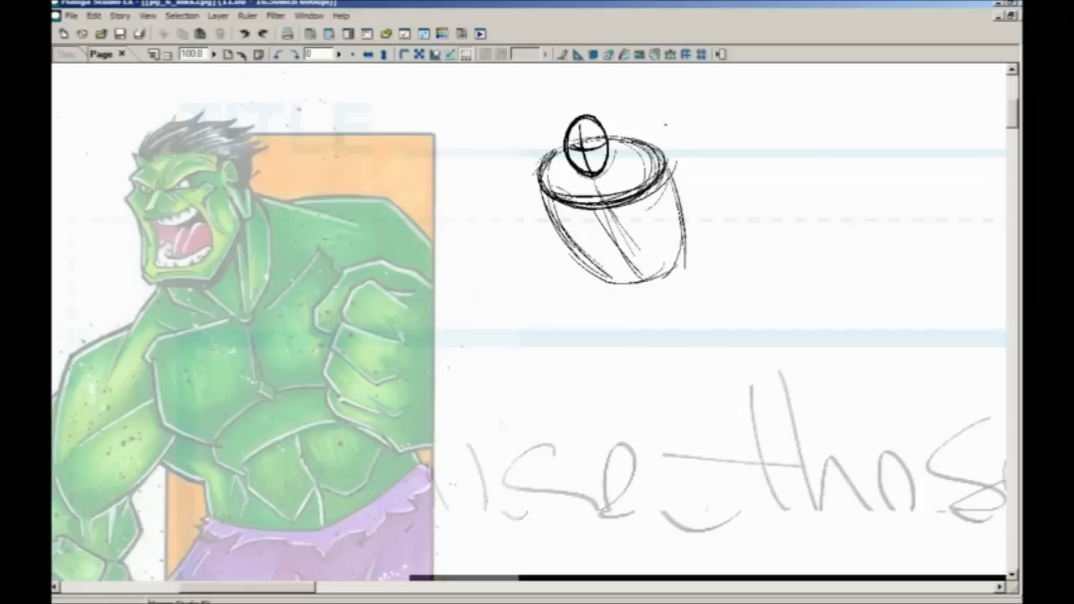
- Reinforce the barrel torso's sides and base, and add a small inverted triangle below it for the pelvis
mouse_move(655, 191)
mouse_down()
mouse_move(661, 258)
mouse_move(602, 290)
mouse_up()
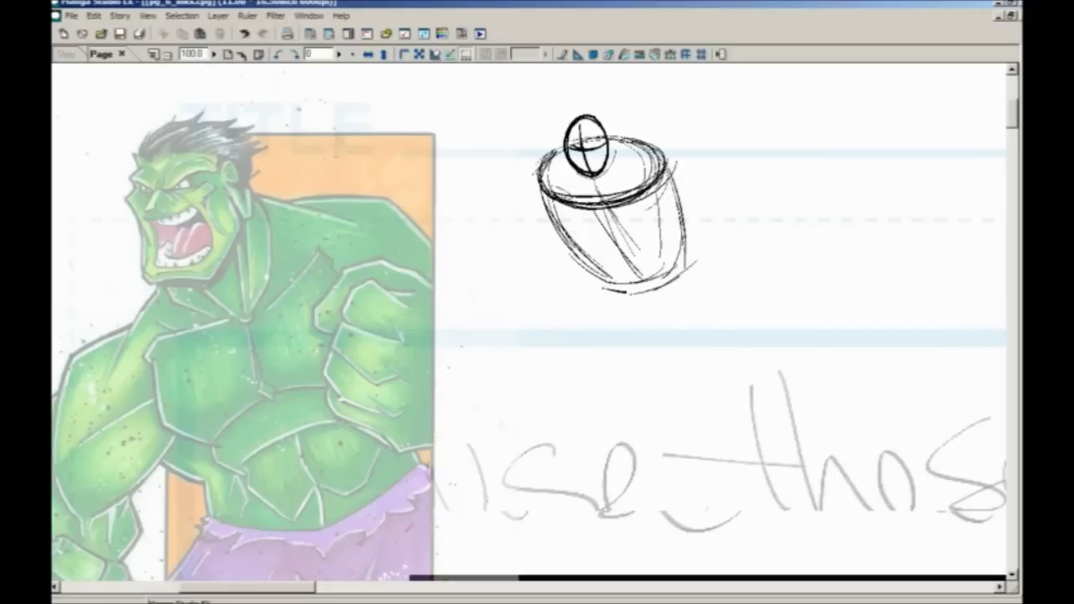
mouse_move(677, 285)
mouse_down()
mouse_move(617, 302)
mouse_move(596, 282)
mouse_up()
drag(538, 177, 593, 279)
drag(681, 191, 666, 282)
drag(677, 166, 685, 255)
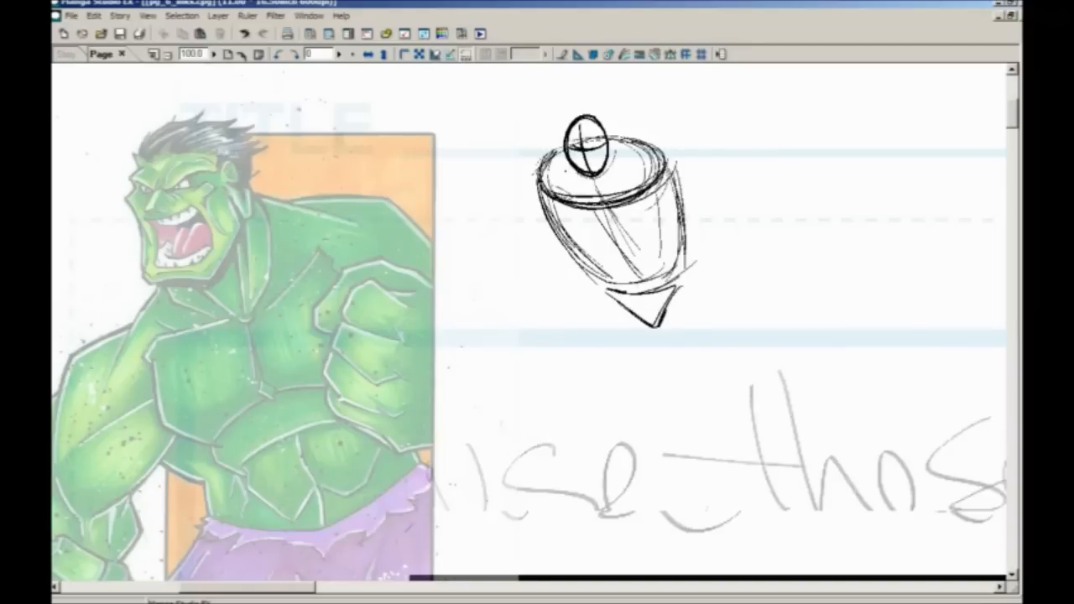
- Add a short neck curve beneath the small figure's head
drag(578, 172, 602, 191)
mouse_move(674, 154)
mouse_down()
mouse_move(688, 197)
mouse_move(656, 175)
mouse_move(686, 200)
mouse_up()
mouse_move(661, 169)
mouse_down()
mouse_move(695, 182)
mouse_move(652, 189)
mouse_up()
mouse_move(673, 205)
mouse_down()
mouse_move(661, 241)
mouse_move(555, 216)
mouse_up()
key(ctrl+z)
key(ctrl+z)
key(ctrl+z)
- Build the small figure's raised arm beside the torso from a round shoulder, a curved forearm and a circular fist
mouse_move(688, 139)
mouse_down()
mouse_move(700, 209)
mouse_move(709, 142)
mouse_up()
mouse_move(726, 151)
mouse_down()
mouse_move(694, 209)
mouse_move(712, 245)
mouse_move(738, 260)
mouse_move(751, 215)
mouse_move(730, 267)
mouse_up()
drag(718, 213, 715, 264)
mouse_move(701, 219)
mouse_down()
mouse_move(725, 206)
mouse_move(722, 268)
mouse_up()
mouse_move(755, 227)
mouse_down()
mouse_move(762, 286)
mouse_move(782, 209)
mouse_move(743, 206)
mouse_move(738, 167)
mouse_up()
drag(663, 149, 740, 168)
drag(669, 180, 700, 208)
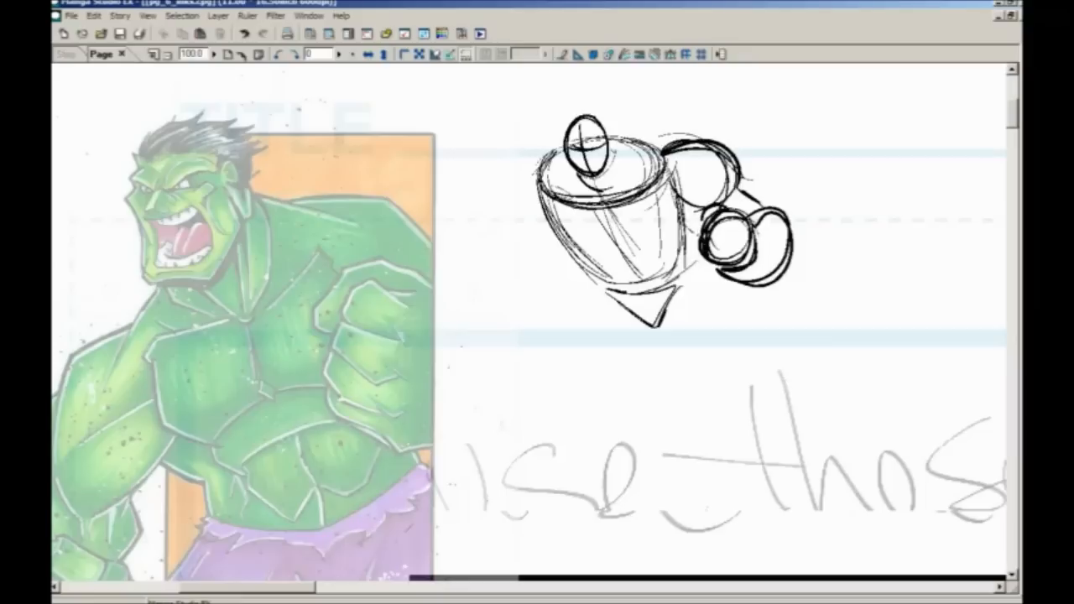
- Draw a curved upper arm on the torso's opposite side, and undo the trial forearm and fist circles below it
mouse_move(537, 165)
mouse_down()
mouse_move(503, 212)
mouse_move(516, 188)
mouse_move(537, 252)
mouse_move(500, 312)
mouse_move(544, 329)
mouse_move(491, 319)
mouse_move(521, 295)
mouse_move(553, 312)
mouse_move(522, 293)
mouse_move(557, 322)
mouse_move(508, 304)
mouse_move(545, 281)
mouse_up()
drag(521, 282, 557, 300)
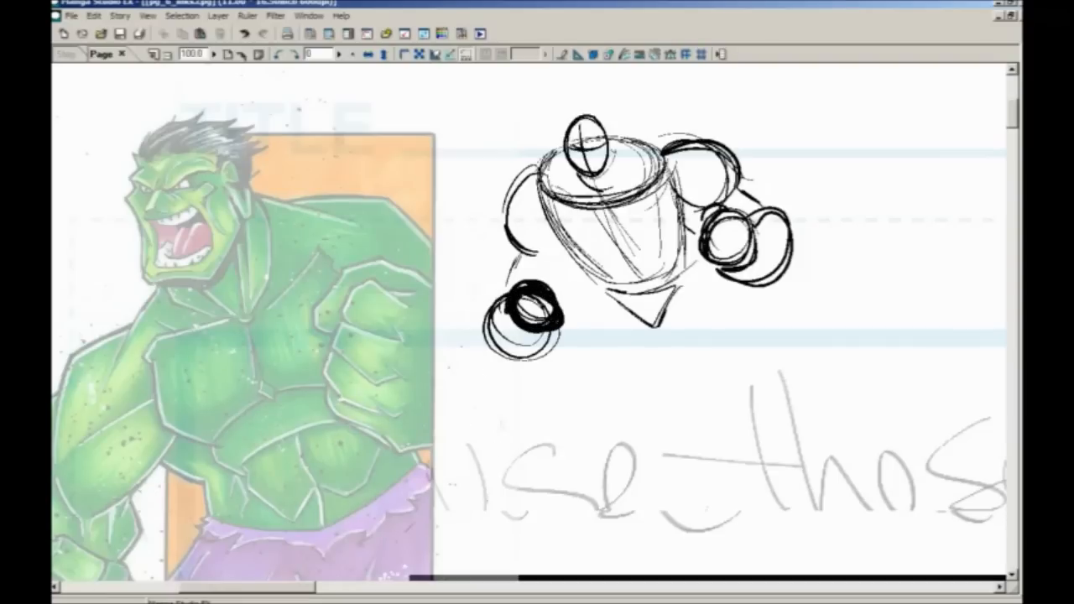
key(ctrl+z)
key(ctrl+z)
key(ctrl+z)
key(ctrl+z)
key(ctrl+z)
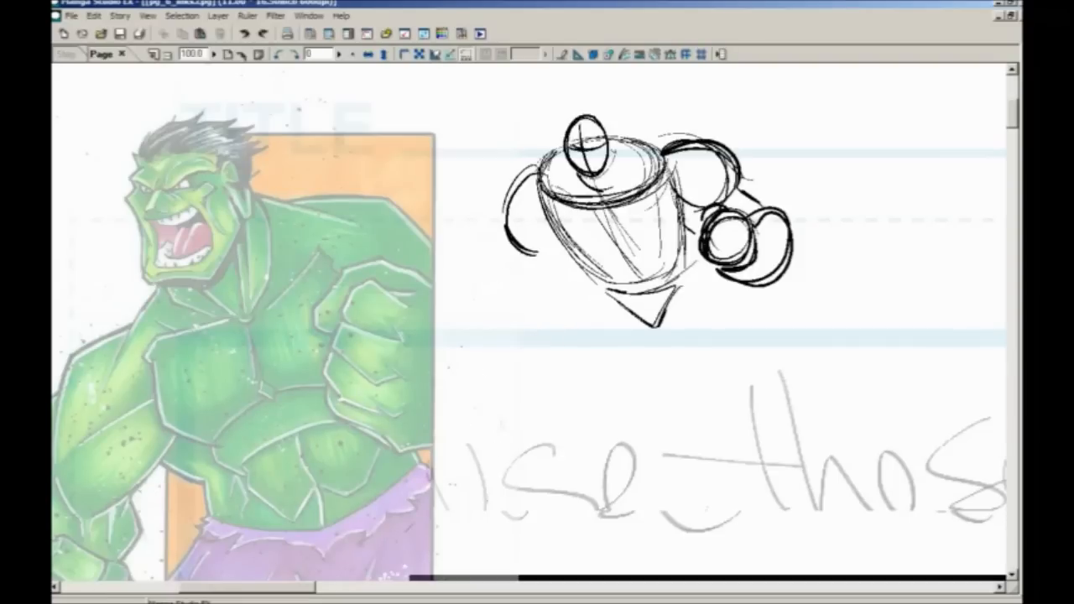
- Redraw the lowered arm's forearm and circular fist closer to the torso, and reinforce the forearm's outer curve
drag(537, 255, 584, 237)
key(ctrl+z)
drag(507, 193, 538, 252)
drag(536, 175, 498, 302)
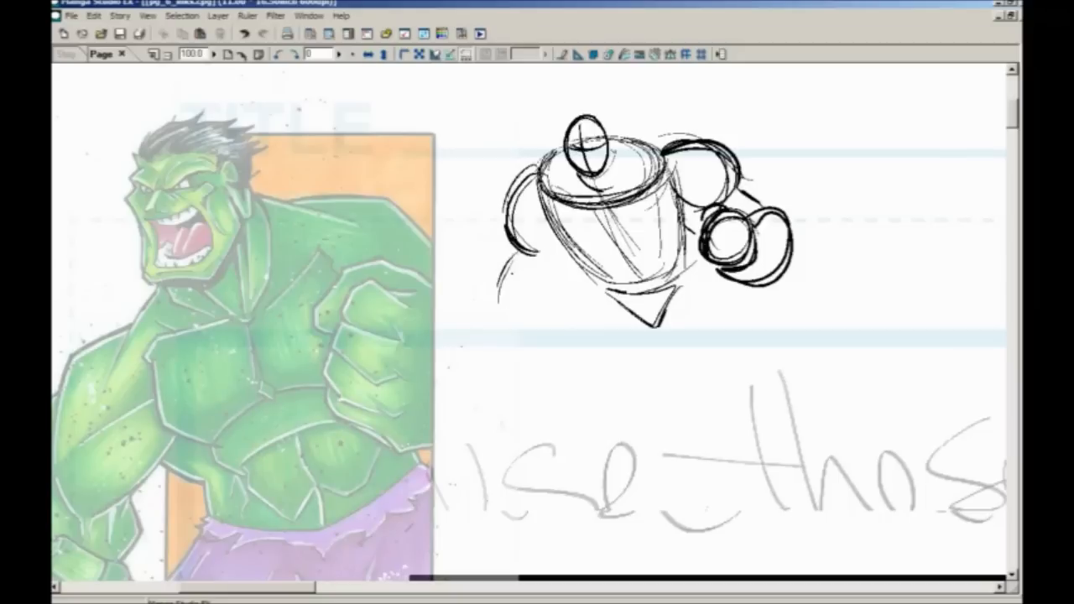
drag(513, 273, 504, 332)
mouse_move(537, 285)
mouse_down()
mouse_move(507, 336)
mouse_move(560, 337)
mouse_move(520, 339)
mouse_move(551, 358)
mouse_move(527, 285)
mouse_move(560, 303)
mouse_up()
mouse_move(554, 267)
mouse_down()
mouse_move(532, 307)
mouse_move(554, 263)
mouse_move(567, 290)
mouse_up()
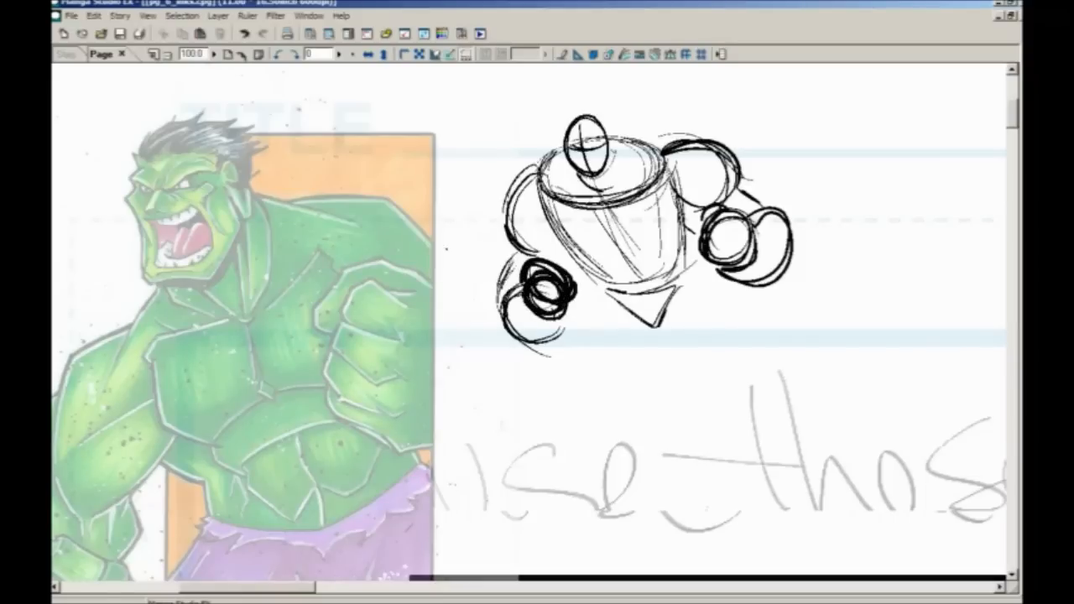
drag(503, 284, 555, 341)
drag(505, 251, 493, 285)
drag(538, 235, 536, 255)
- Draw a bold curved contour across the lower part of the small figure's barrel torso
mouse_move(676, 221)
mouse_down()
mouse_move(609, 266)
mouse_move(572, 268)
mouse_up()
drag(663, 240, 596, 265)
mouse_move(680, 211)
mouse_down()
mouse_move(625, 260)
mouse_move(600, 216)
mouse_move(644, 189)
mouse_up()
drag(605, 246, 543, 222)
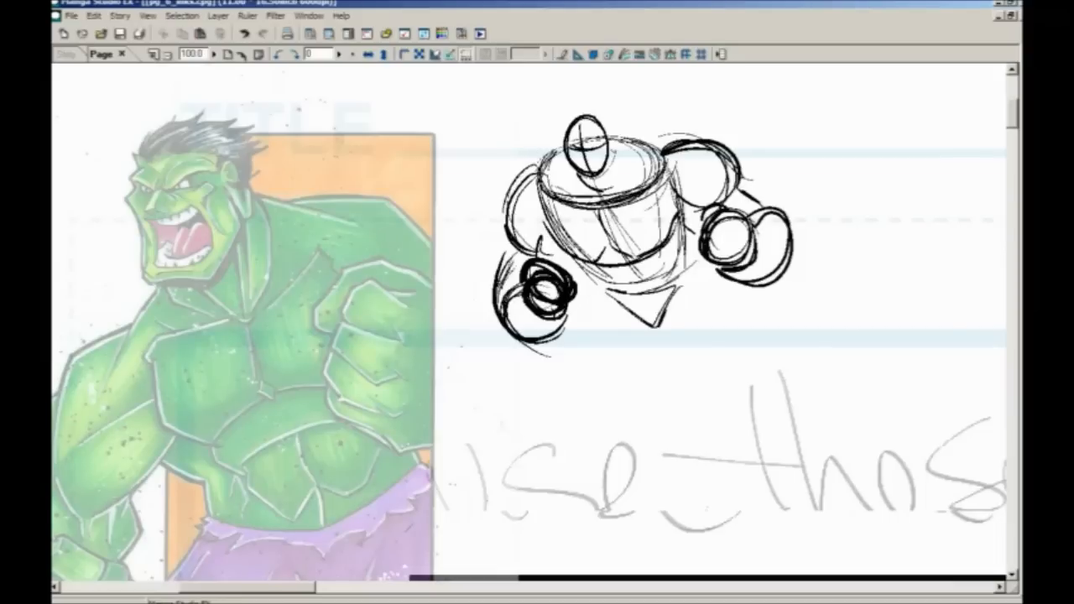
- Block in the small figure's thighs as rounded forms around the pelvis triangle, with a knee circle below the near thigh
mouse_move(582, 270)
mouse_down()
mouse_move(608, 293)
mouse_move(575, 334)
mouse_up()
drag(658, 329, 619, 373)
drag(602, 311, 651, 347)
drag(627, 298, 653, 311)
drag(677, 287, 663, 331)
mouse_move(587, 326)
mouse_down()
mouse_move(652, 304)
mouse_move(619, 310)
mouse_up()
mouse_move(645, 323)
mouse_down()
mouse_move(651, 354)
mouse_move(562, 379)
mouse_up()
mouse_move(612, 354)
mouse_down()
mouse_move(554, 374)
mouse_move(601, 390)
mouse_up()
mouse_move(652, 329)
mouse_down()
mouse_move(614, 383)
mouse_move(643, 344)
mouse_up()
mouse_move(557, 339)
mouse_down()
mouse_move(639, 295)
mouse_move(601, 293)
mouse_up()
drag(588, 294, 580, 270)
- Sketch the small figure's lower legs and near foot with loose curves, and round off the shoulder mass behind its head
mouse_move(558, 366)
mouse_down()
mouse_move(527, 436)
mouse_move(564, 458)
mouse_up()
drag(629, 382, 591, 462)
mouse_move(623, 381)
mouse_down()
mouse_move(604, 428)
mouse_move(624, 470)
mouse_move(563, 504)
mouse_move(620, 495)
mouse_up()
mouse_move(691, 278)
mouse_down()
mouse_move(681, 350)
mouse_move(656, 364)
mouse_up()
drag(720, 331, 690, 421)
drag(627, 288, 668, 342)
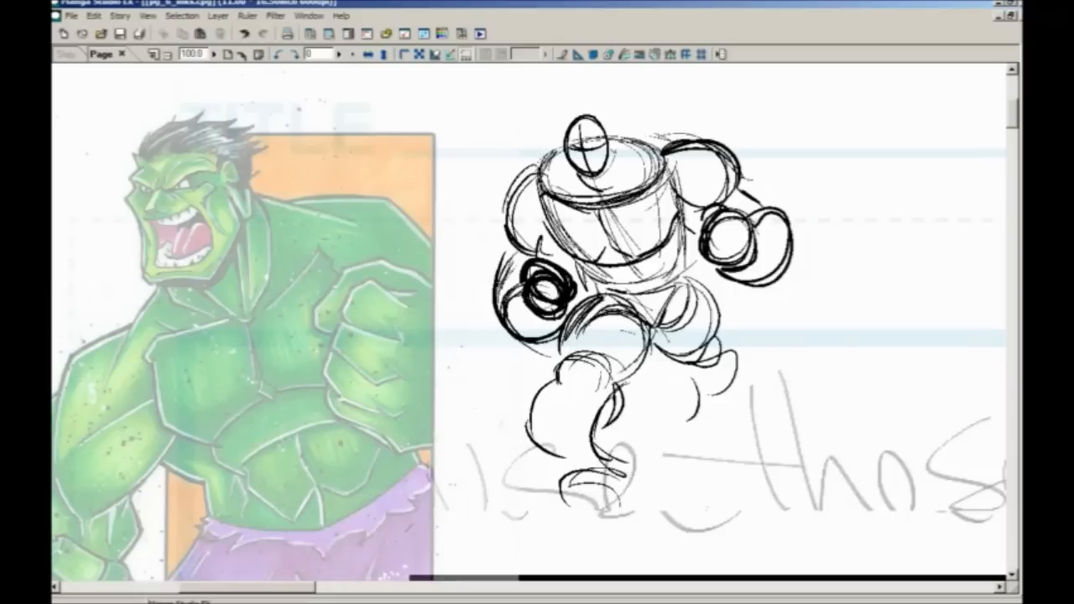
mouse_move(600, 161)
mouse_down()
mouse_move(654, 142)
mouse_move(650, 151)
mouse_move(663, 128)
mouse_move(599, 141)
mouse_move(534, 191)
mouse_move(600, 203)
mouse_move(626, 157)
mouse_move(671, 178)
mouse_up()
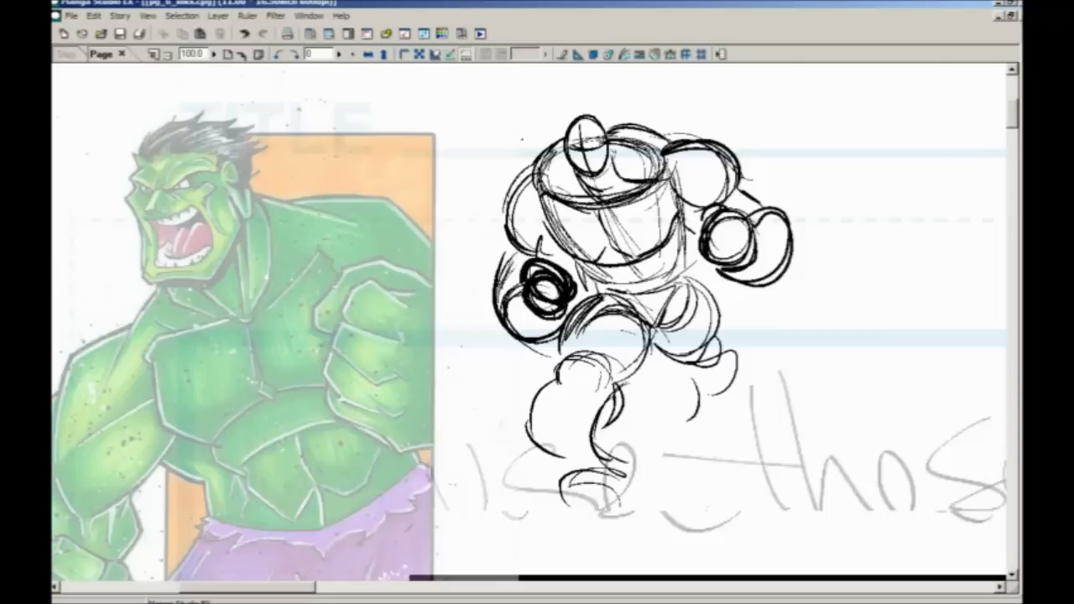
- Try circling the faded Hulk's head with a large freehand oval
scroll(410, 429, up, 4)
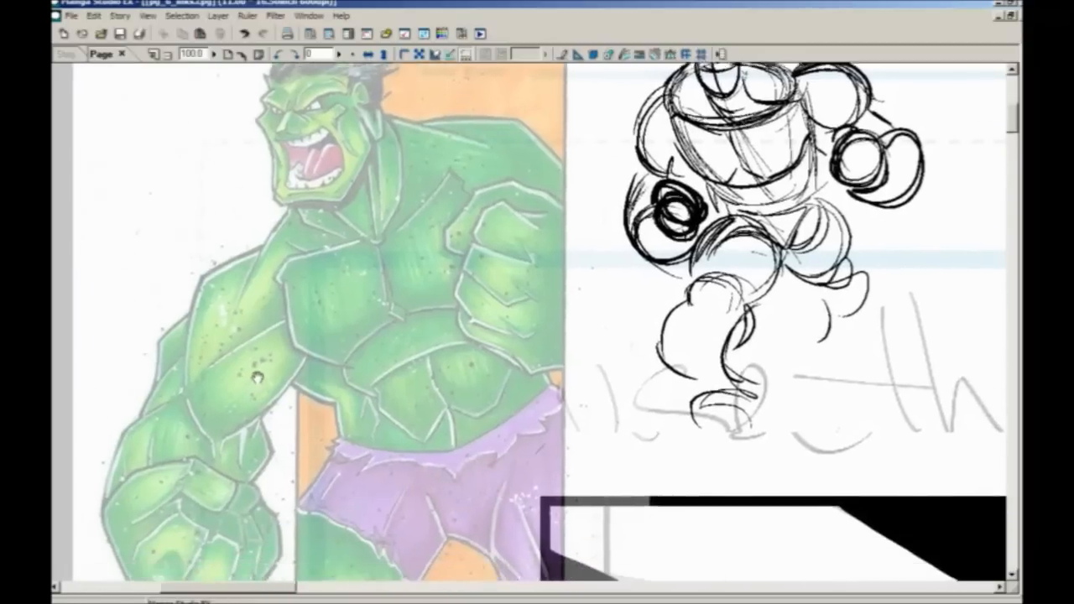
drag(258, 378, 266, 346)
mouse_move(93, 447)
mouse_down()
mouse_move(121, 494)
mouse_move(159, 513)
mouse_move(149, 477)
mouse_up()
mouse_move(155, 421)
mouse_down()
mouse_move(202, 456)
mouse_move(198, 485)
mouse_up()
drag(308, 244, 317, 294)
drag(379, 107, 402, 108)
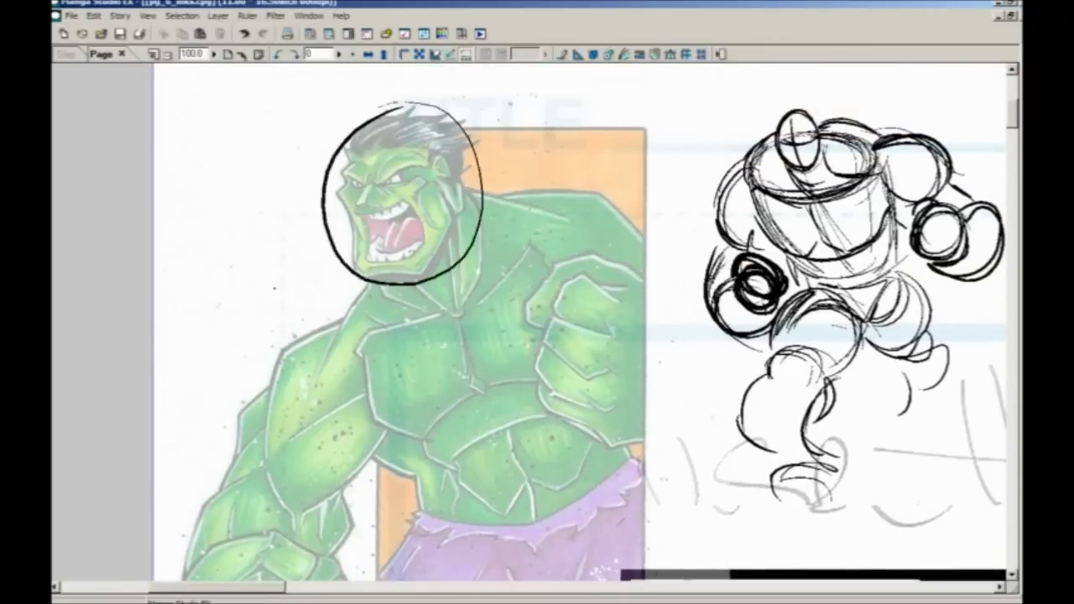
key(ctrl+z)
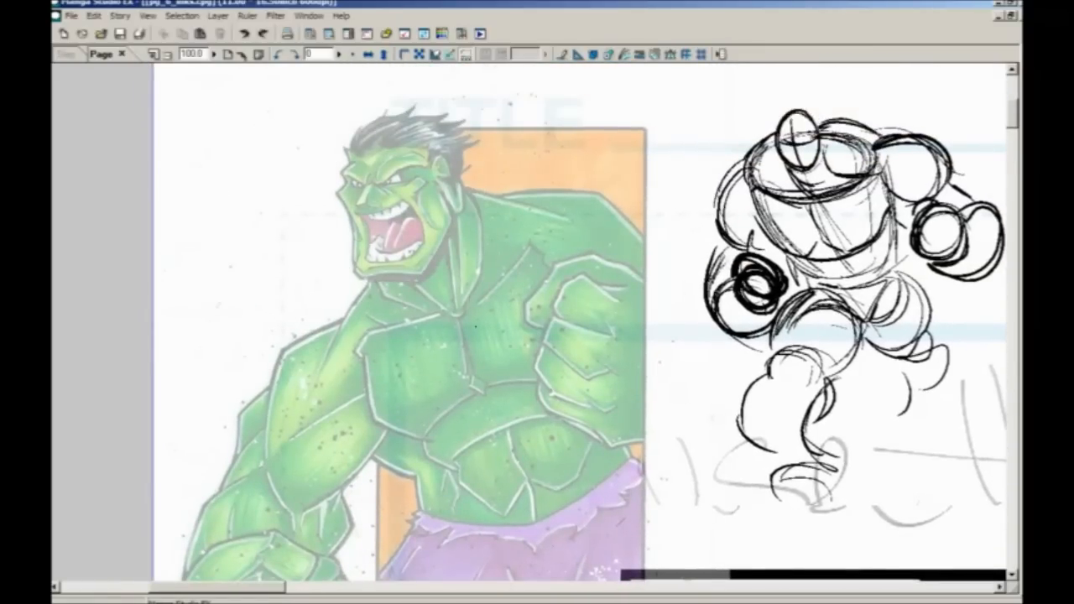
- Delete the construction sketch layer and the faded Hulk artwork layer
key(ctrl+minus)
drag(444, 394, 402, 371)
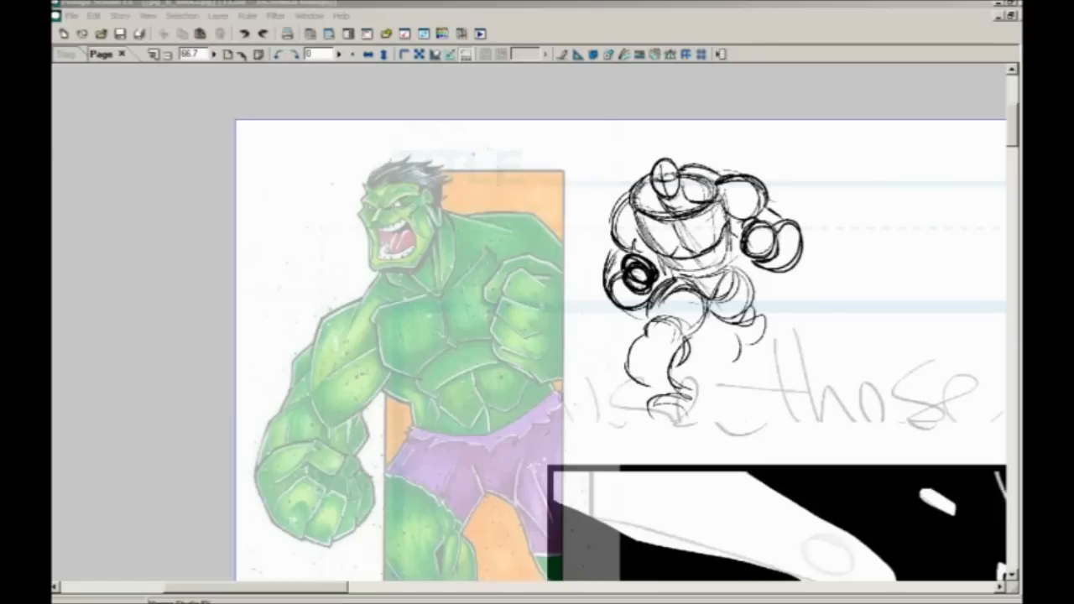
click(262, 3)
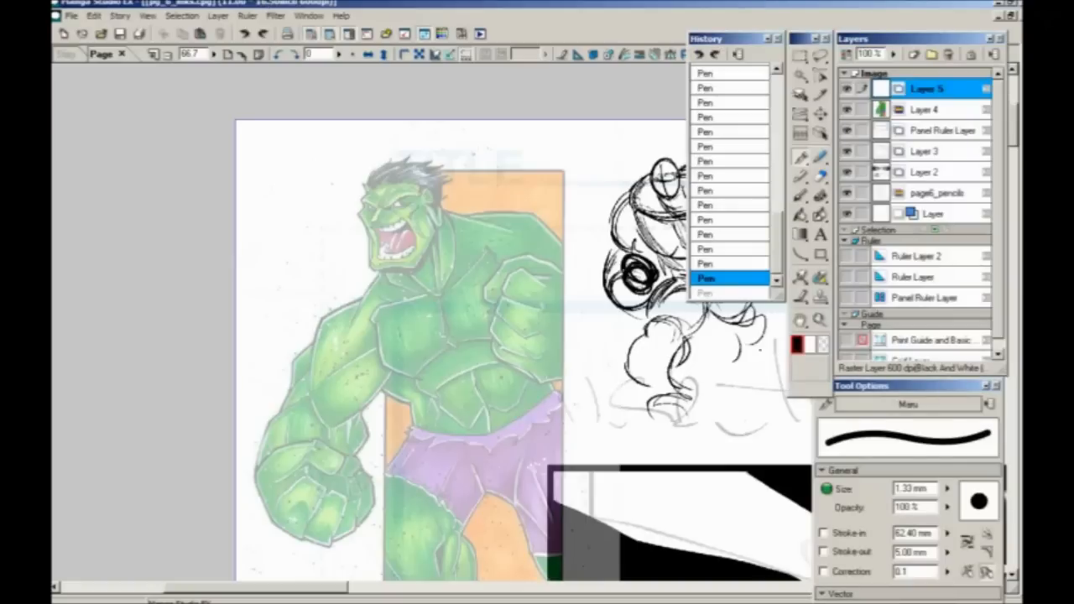
click(948, 56)
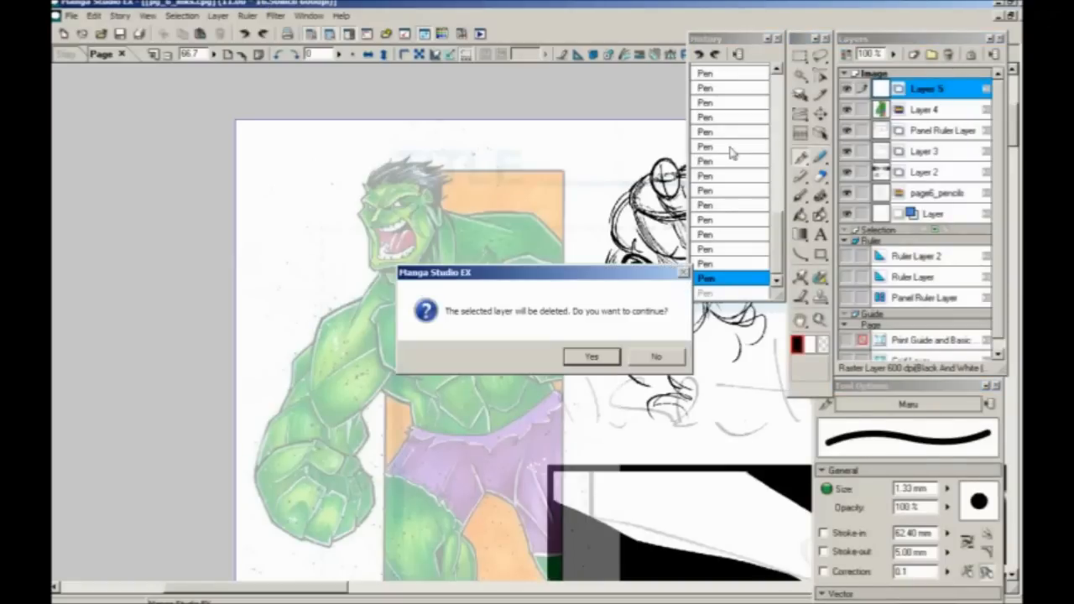
click(579, 359)
click(946, 54)
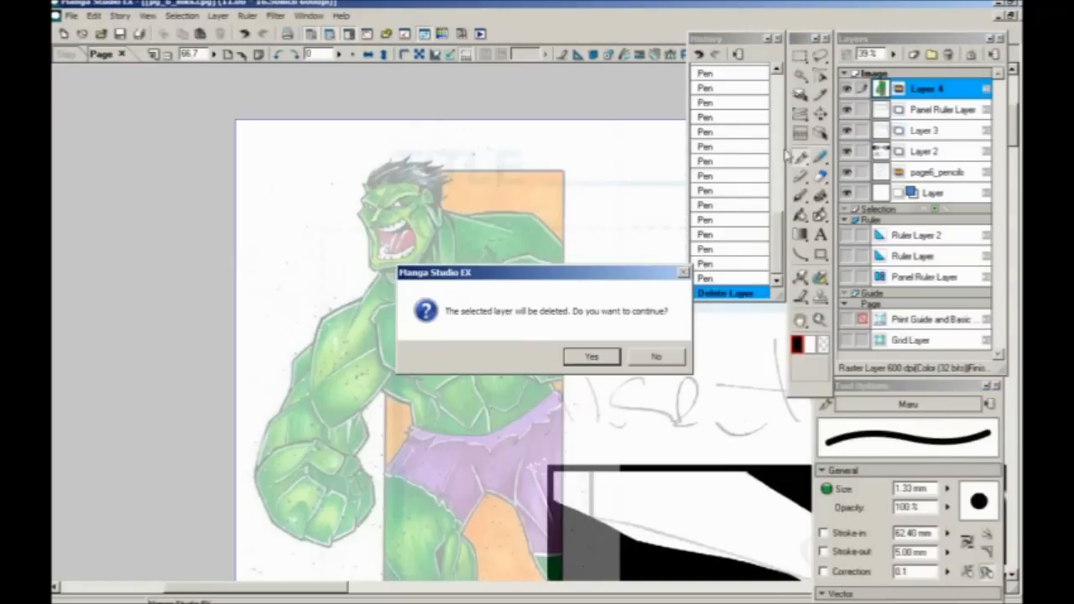
click(591, 357)
- Paste the crouching tiger-woman artwork onto the page
key(ctrl+v)
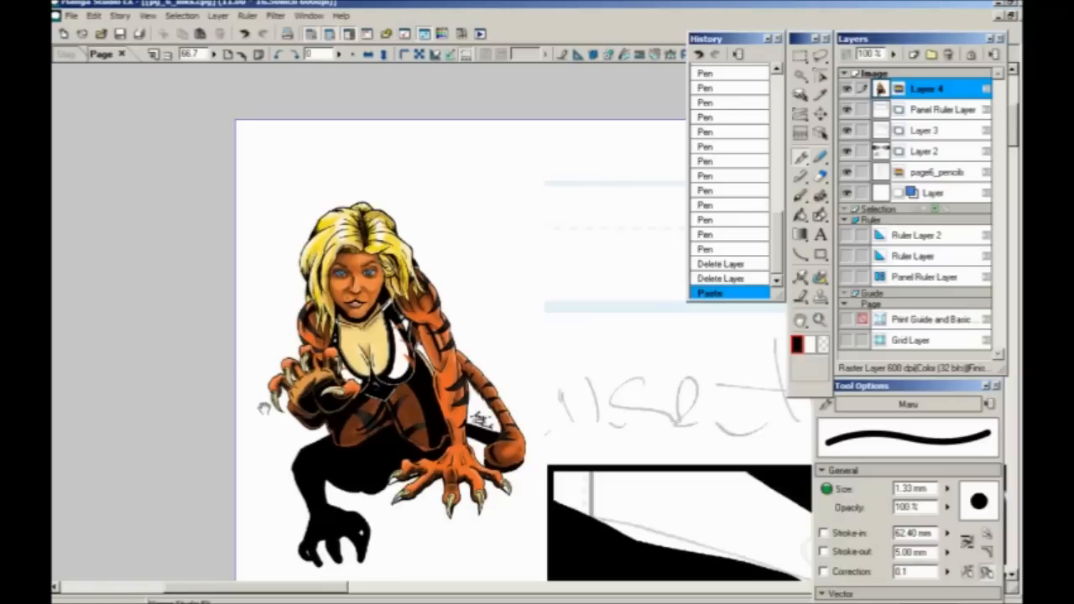
drag(264, 408, 304, 288)
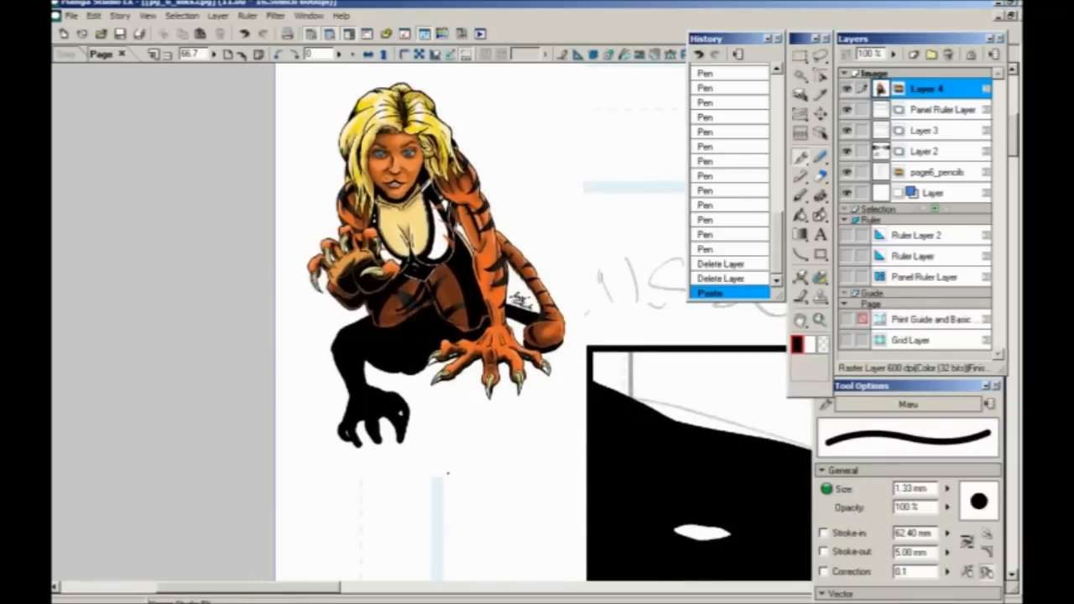
mouse_move(292, 271)
mouse_down()
mouse_move(280, 309)
mouse_move(259, 277)
mouse_up()
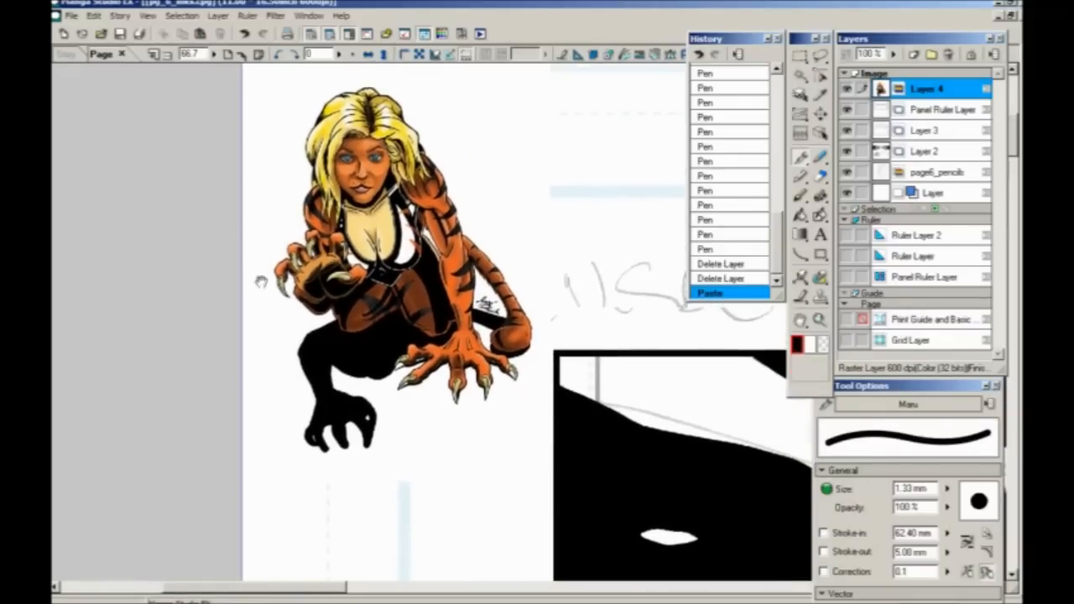
- Add a new layer above the tiger-woman artwork and switch its drawing colour to blue
key(ctrl+plus)
drag(176, 386, 191, 440)
drag(263, 483, 255, 470)
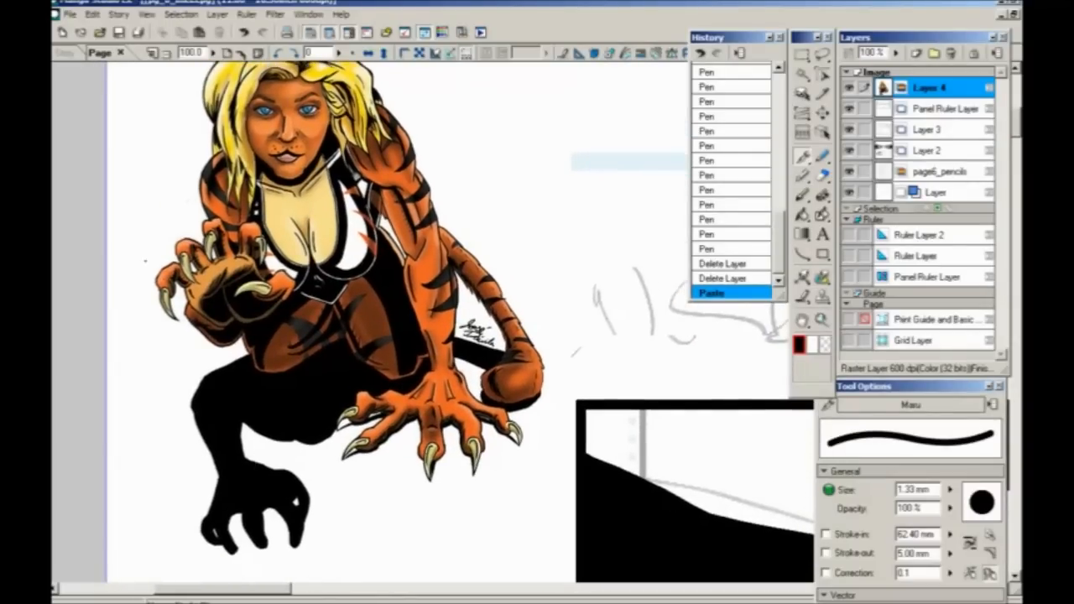
key(ctrl+plus)
key(ctrl+plus)
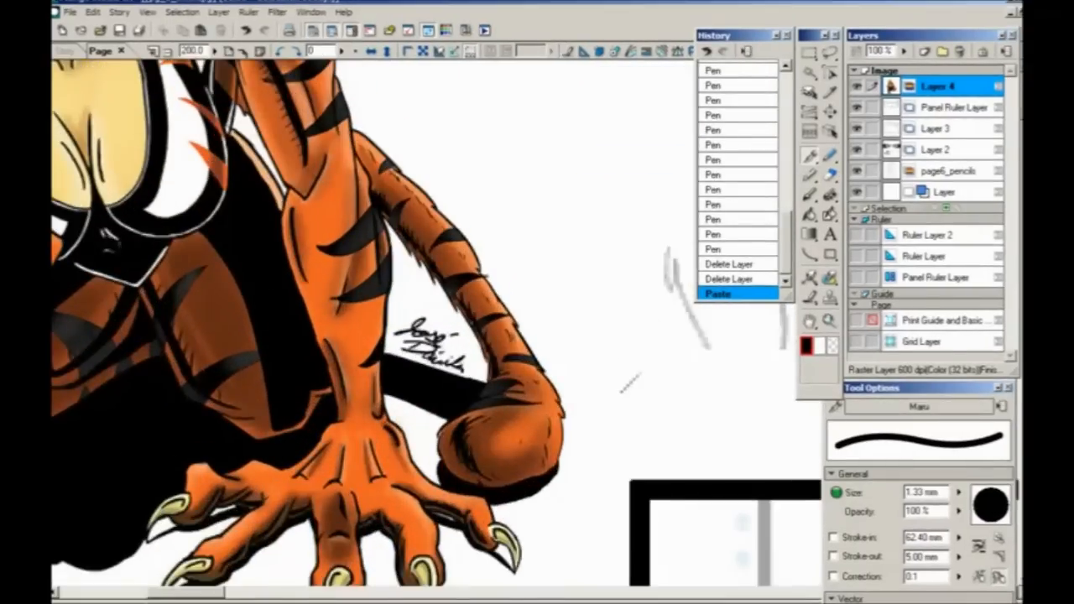
key(ctrl+plus)
drag(190, 444, 541, 27)
drag(277, 431, 342, 458)
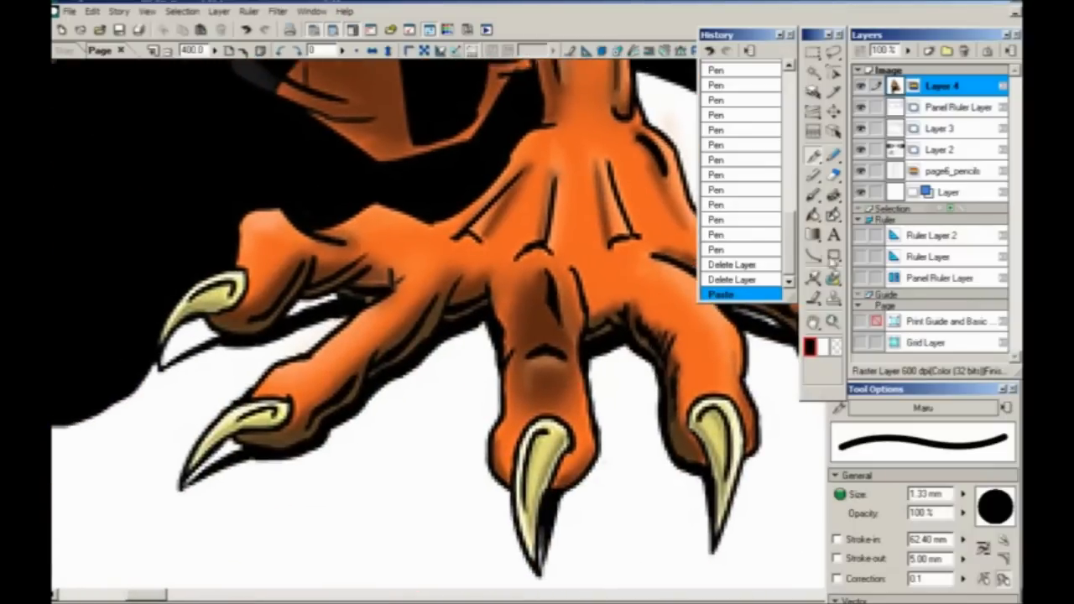
click(930, 52)
click(596, 406)
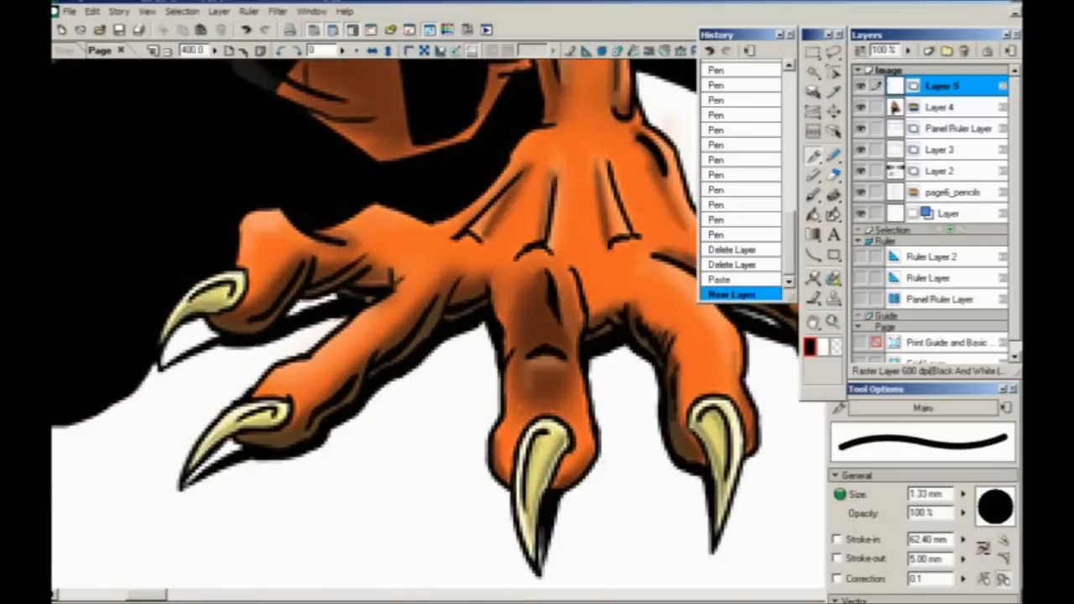
drag(335, 467, 369, 493)
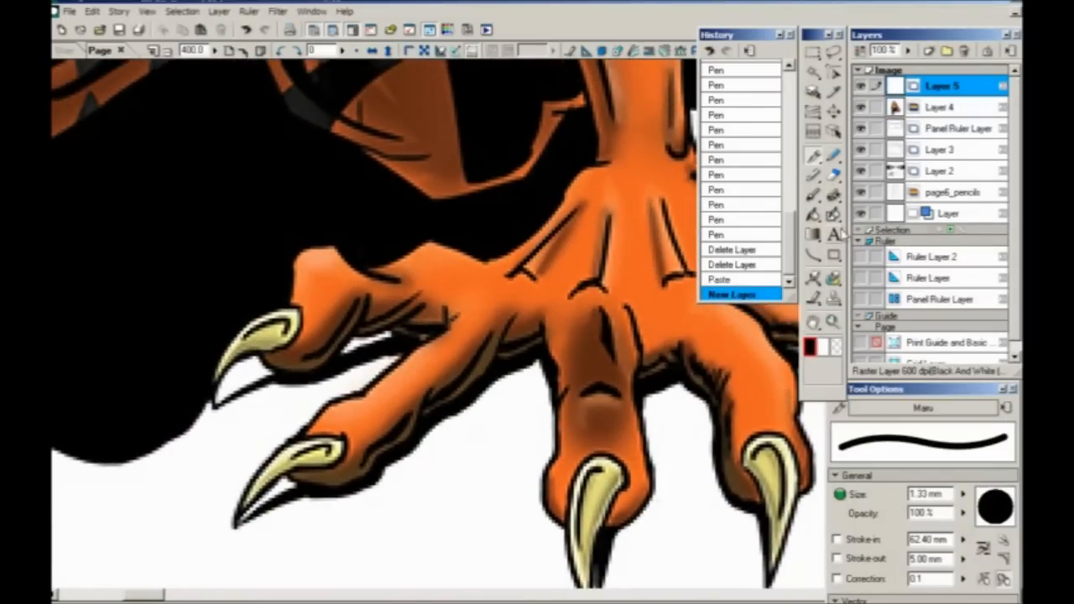
click(862, 52)
- Draw blue direction lines along the first three clawed fingers of the tiger woman's planted hand
drag(249, 458, 282, 443)
drag(249, 389, 443, 326)
key(ctrl+z)
drag(251, 391, 436, 336)
drag(281, 510, 522, 365)
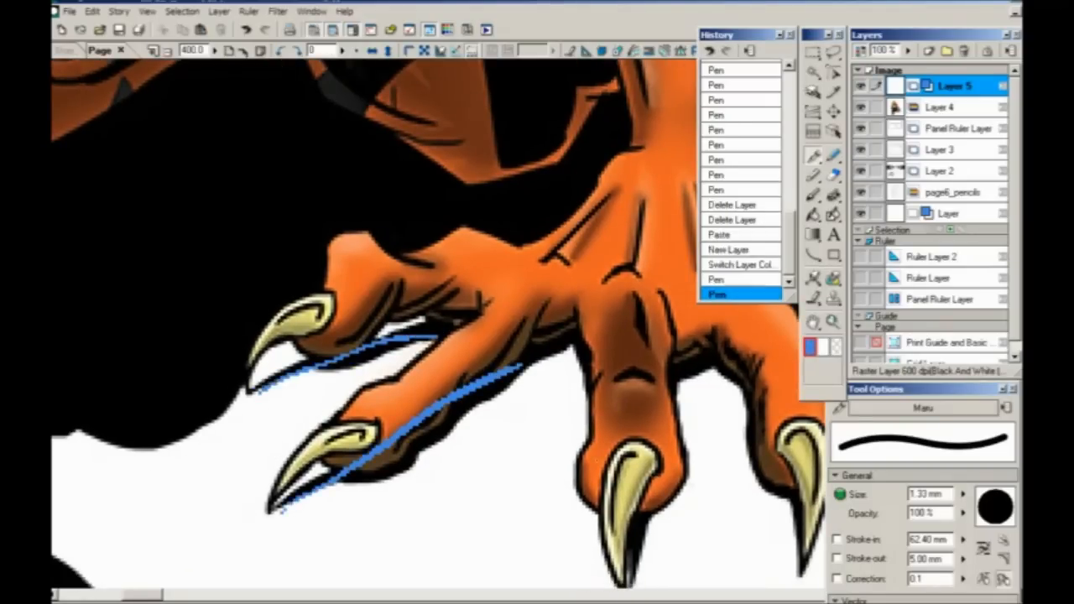
drag(638, 550, 679, 375)
- Continue the blue direction lines along the planted hand's remaining fingers and mark the underside of the tail tip
drag(596, 493, 391, 446)
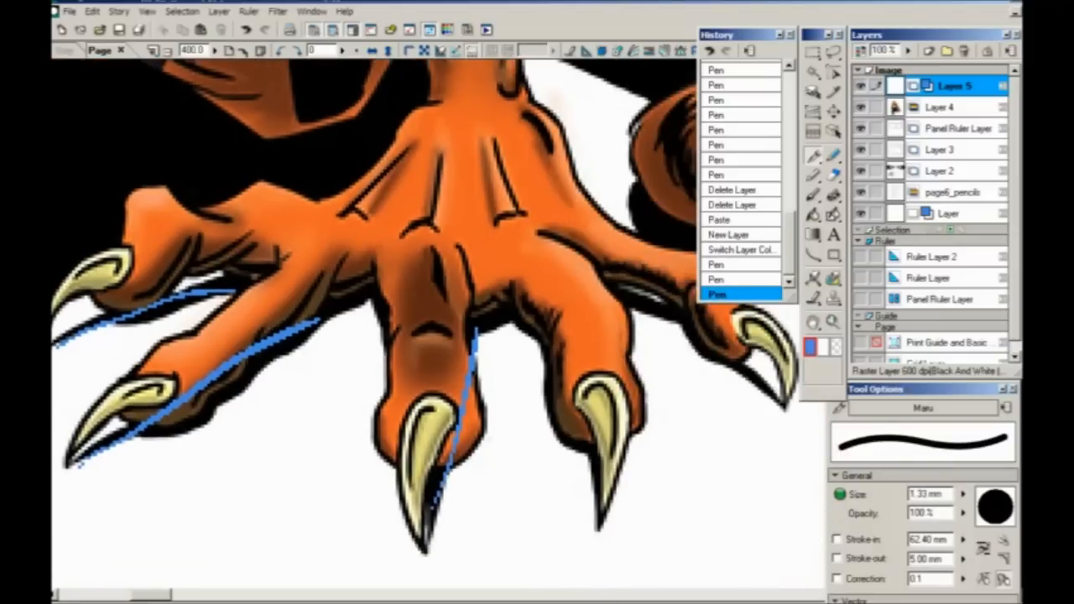
drag(594, 476, 510, 323)
mouse_move(536, 394)
mouse_down()
mouse_move(442, 442)
mouse_move(411, 442)
mouse_up()
drag(589, 400, 478, 333)
drag(475, 352, 260, 473)
drag(395, 441, 458, 372)
drag(310, 368, 498, 527)
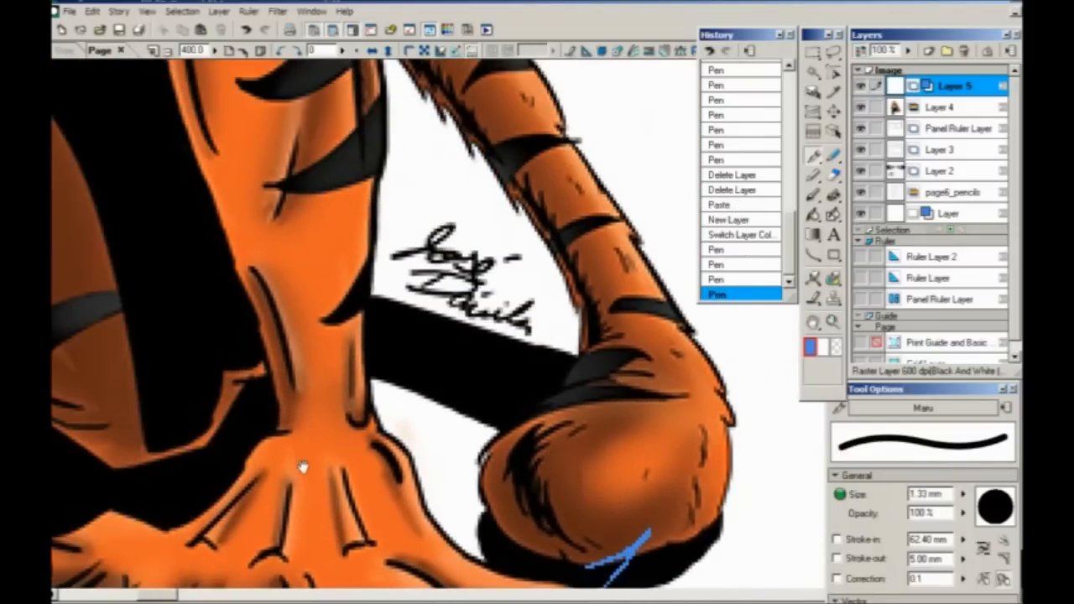
- Try outlining the tiger woman's black foreground leg and foot with a large blue loop
drag(301, 422, 546, 272)
key(ctrl+minus)
key(ctrl+minus)
key(ctrl+minus)
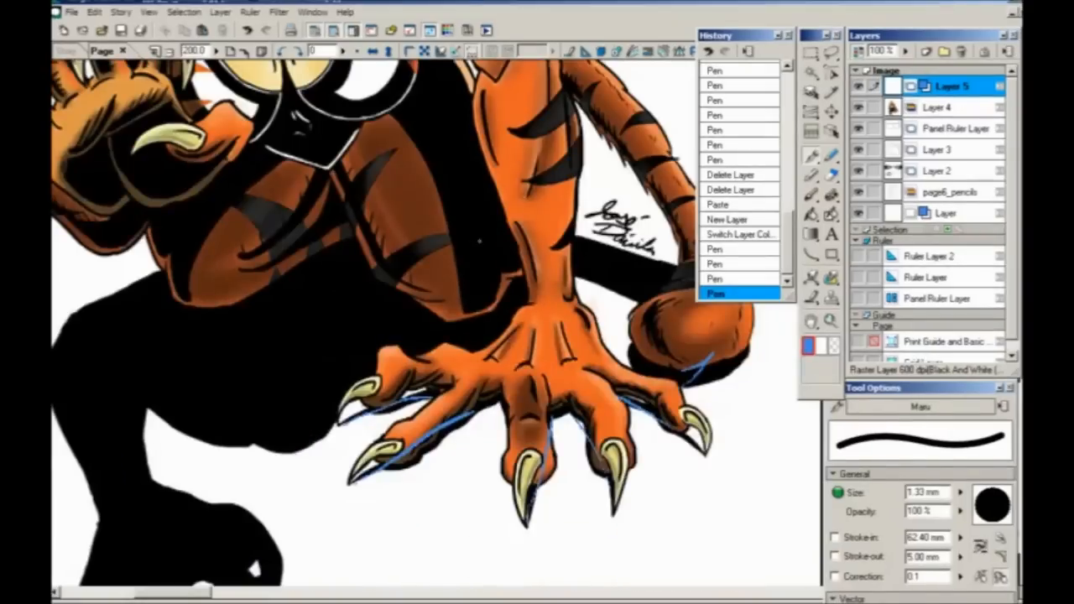
mouse_move(237, 417)
mouse_down()
mouse_move(372, 317)
mouse_move(502, 454)
mouse_move(331, 311)
mouse_move(507, 223)
mouse_move(512, 457)
mouse_up()
drag(290, 400, 190, 522)
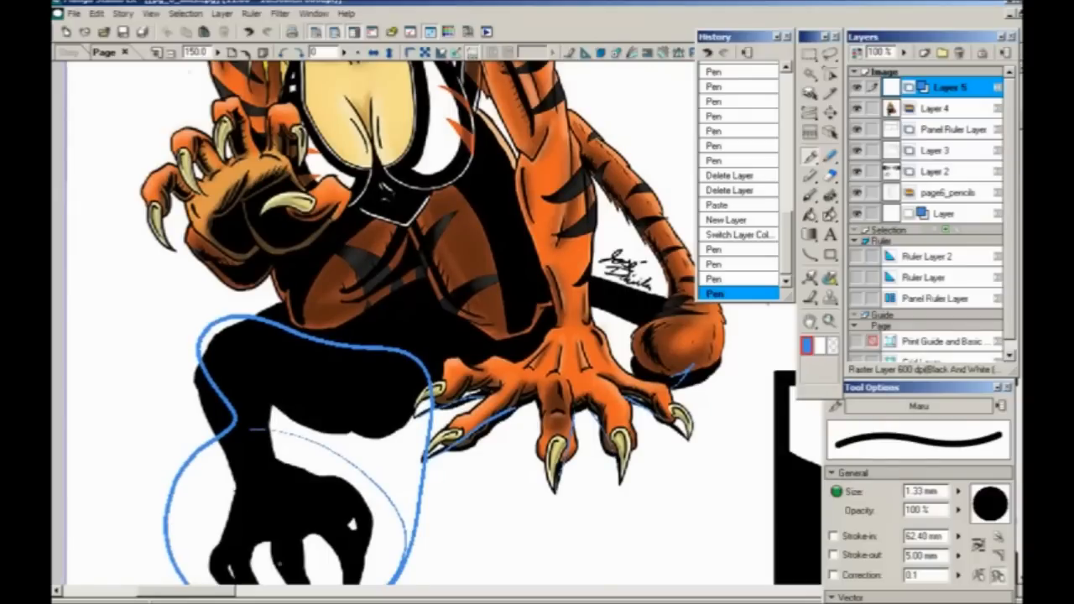
key(ctrl+minus)
drag(289, 414, 271, 443)
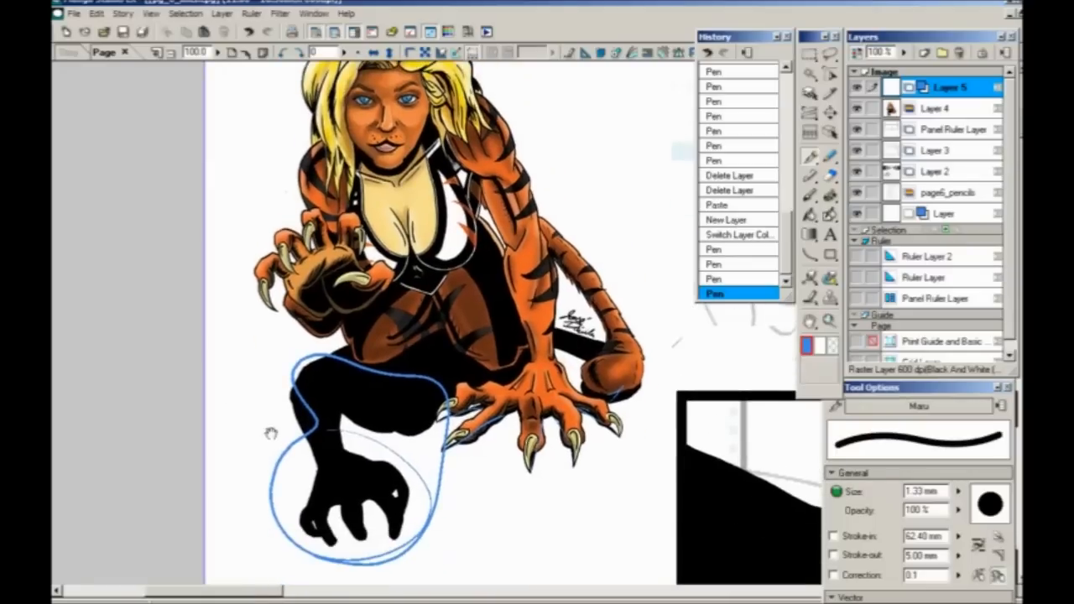
key(ctrl+z)
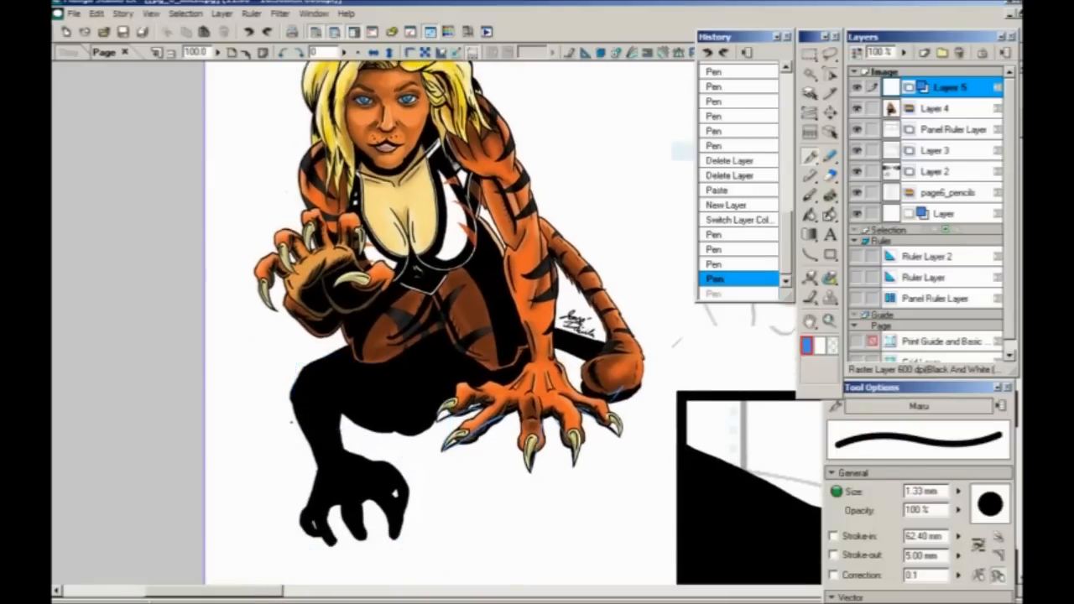
drag(268, 464, 222, 555)
drag(264, 512, 280, 474)
mouse_move(413, 96)
mouse_down()
mouse_move(202, 235)
mouse_move(482, 149)
mouse_up()
key(ctrl+z)
key(ctrl+z)
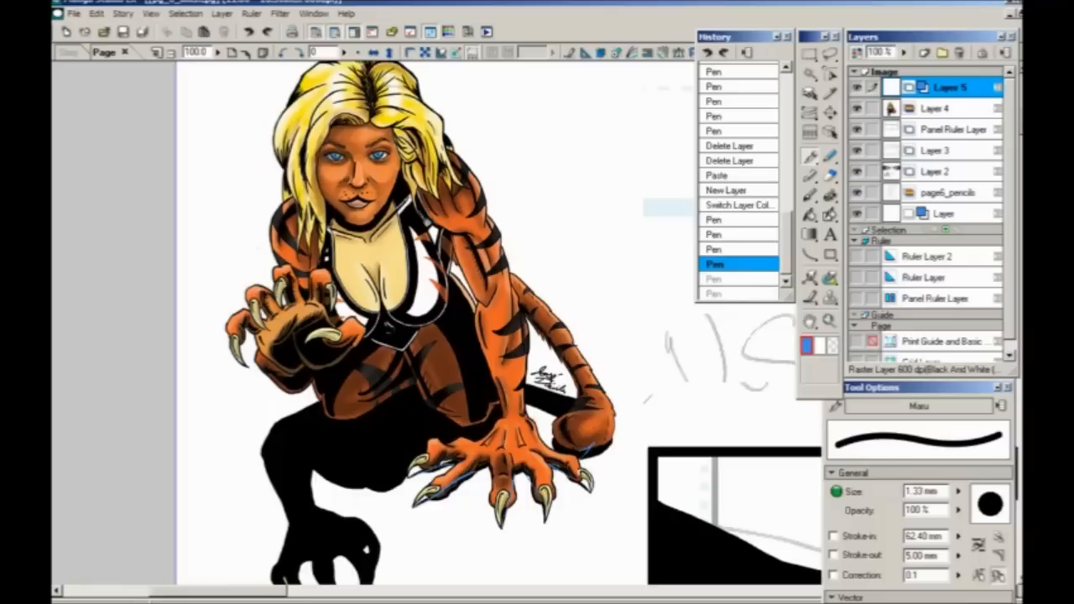
- Enclose the planted hand in a thick blue wedge outline and draw long, nearly horizontal ground lines across the figure
drag(469, 277, 377, 253)
mouse_move(437, 392)
mouse_down()
mouse_move(515, 465)
mouse_move(302, 461)
mouse_move(384, 396)
mouse_move(502, 462)
mouse_move(478, 471)
mouse_move(367, 404)
mouse_move(410, 394)
mouse_up()
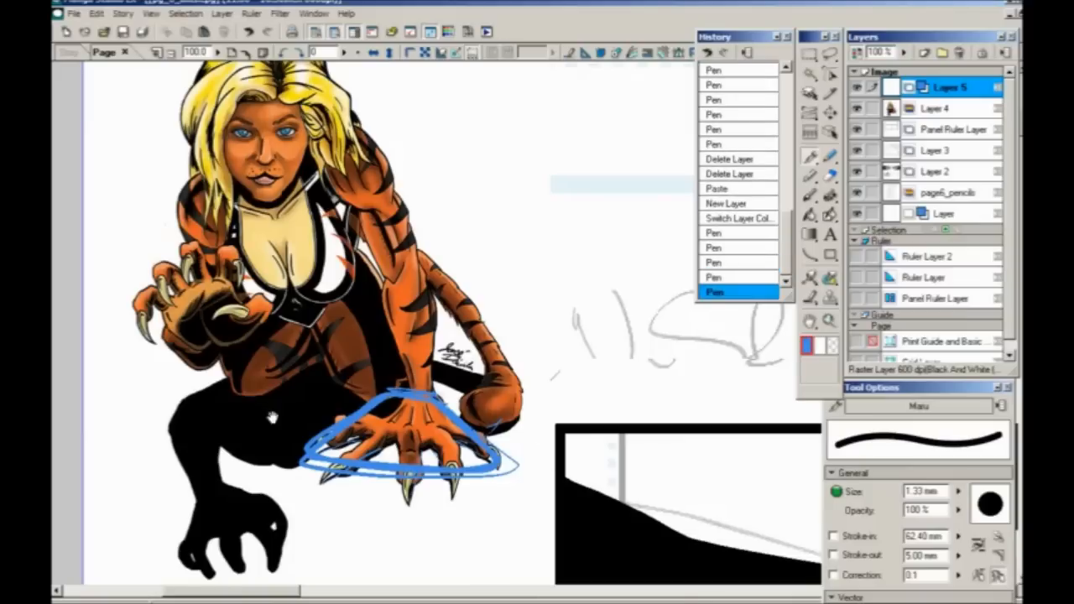
drag(553, 469, 123, 422)
drag(483, 401, 112, 360)
drag(113, 323, 552, 379)
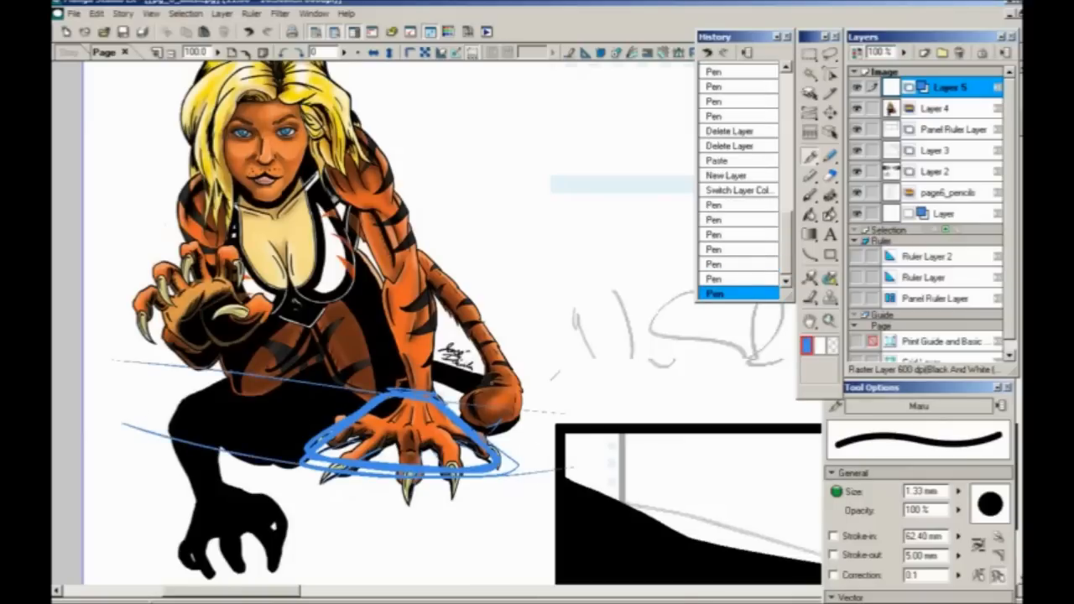
- Complete a blue perspective ground grid with more cross lines and lines radiating outward from the planted hand's wrist
drag(296, 300, 567, 362)
drag(429, 374, 550, 537)
drag(537, 520, 548, 473)
drag(451, 373, 477, 503)
drag(413, 373, 414, 508)
mouse_move(414, 310)
mouse_down()
mouse_move(343, 477)
mouse_move(422, 440)
mouse_up()
mouse_move(494, 282)
mouse_down()
mouse_move(300, 421)
mouse_move(244, 375)
mouse_move(201, 388)
mouse_move(172, 317)
mouse_move(201, 253)
mouse_move(690, 388)
mouse_move(705, 334)
mouse_move(675, 292)
mouse_up()
mouse_move(352, 390)
mouse_down()
mouse_move(398, 406)
mouse_move(378, 435)
mouse_up()
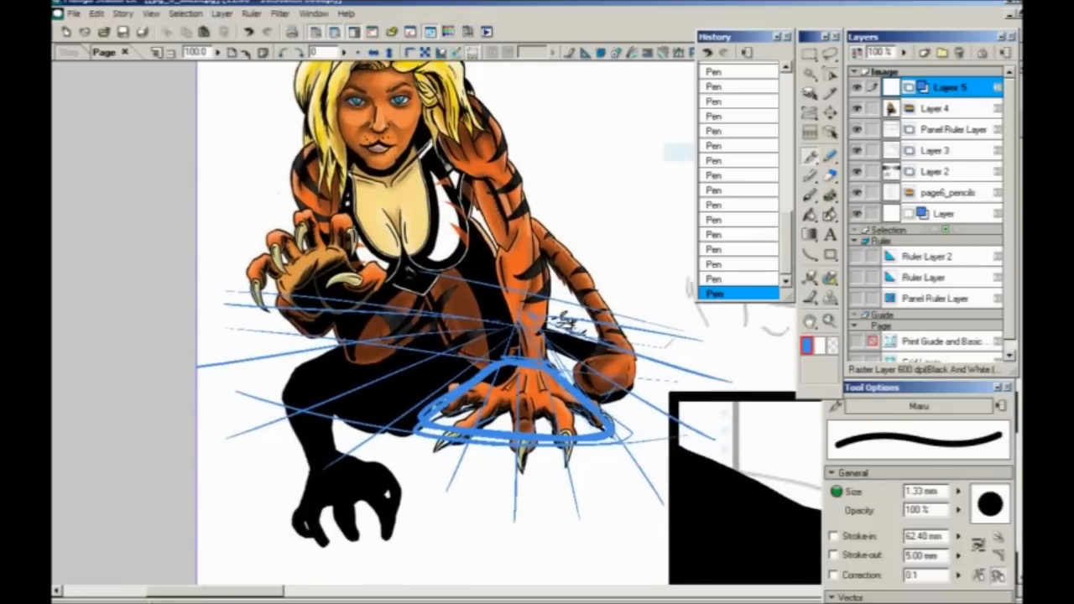
- Erase the black foreground leg and foot from the tiger-woman artwork on Layer 4
click(933, 111)
click(829, 176)
mouse_move(310, 486)
mouse_down()
mouse_move(329, 453)
mouse_move(416, 500)
mouse_move(334, 489)
mouse_move(360, 548)
mouse_move(284, 510)
mouse_move(377, 467)
mouse_move(323, 359)
mouse_move(362, 396)
mouse_move(440, 359)
mouse_move(395, 417)
mouse_move(401, 398)
mouse_move(352, 369)
mouse_move(413, 369)
mouse_move(347, 373)
mouse_move(346, 396)
mouse_move(337, 375)
mouse_move(360, 387)
mouse_move(450, 375)
mouse_move(367, 369)
mouse_move(425, 355)
mouse_move(368, 366)
mouse_move(339, 359)
mouse_move(371, 369)
mouse_move(427, 352)
mouse_move(461, 375)
mouse_move(447, 359)
mouse_move(333, 383)
mouse_up()
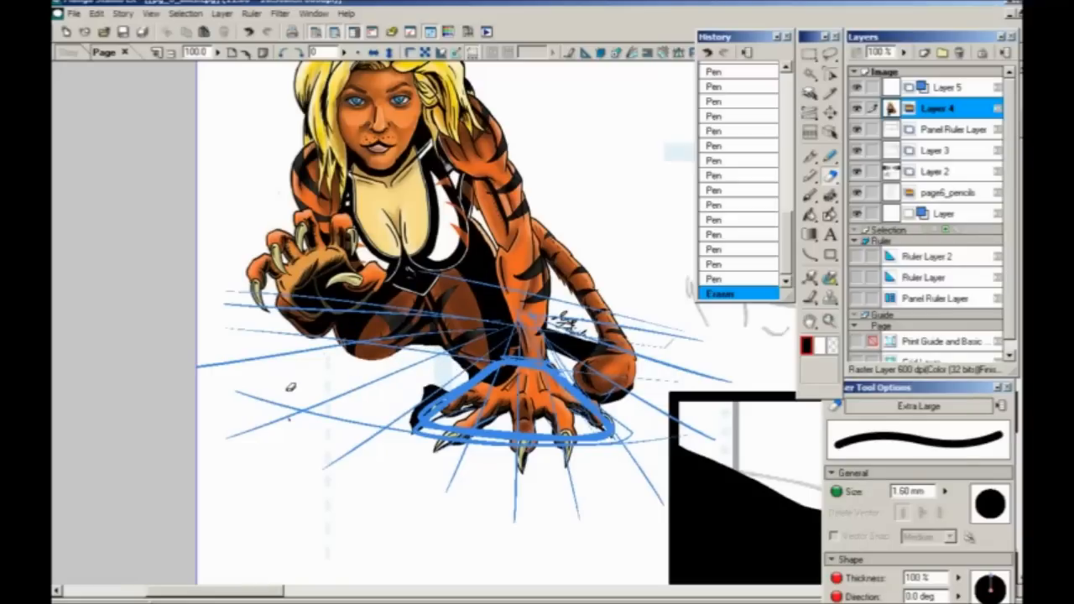
- Add a 600 dpi black-and-white raster layer with the Finish attribute above Layer 5
scroll(289, 407, up, 2)
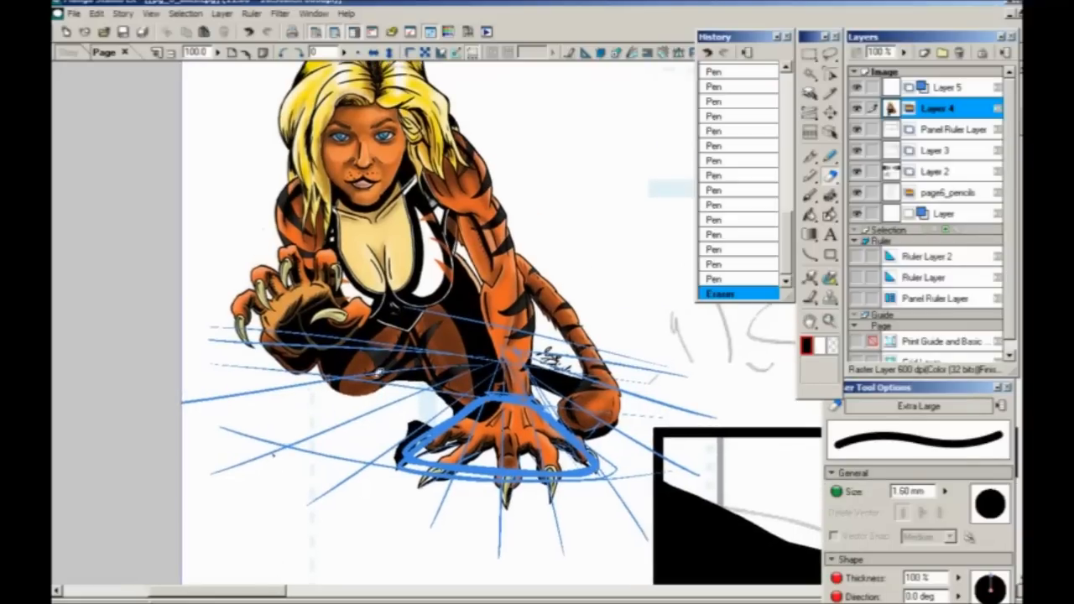
click(896, 90)
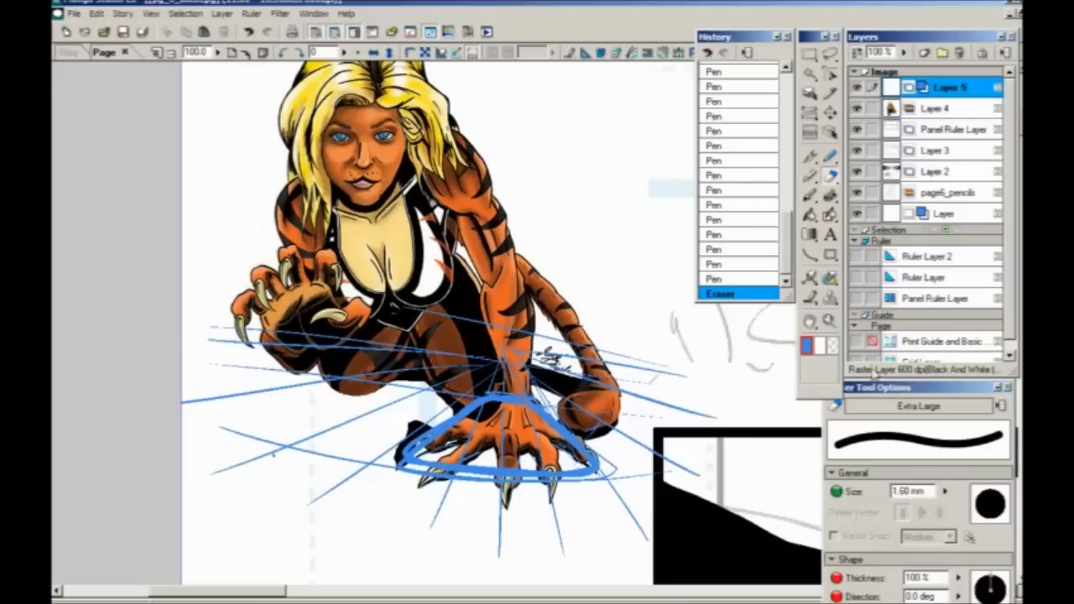
key(ctrl+shift+n)
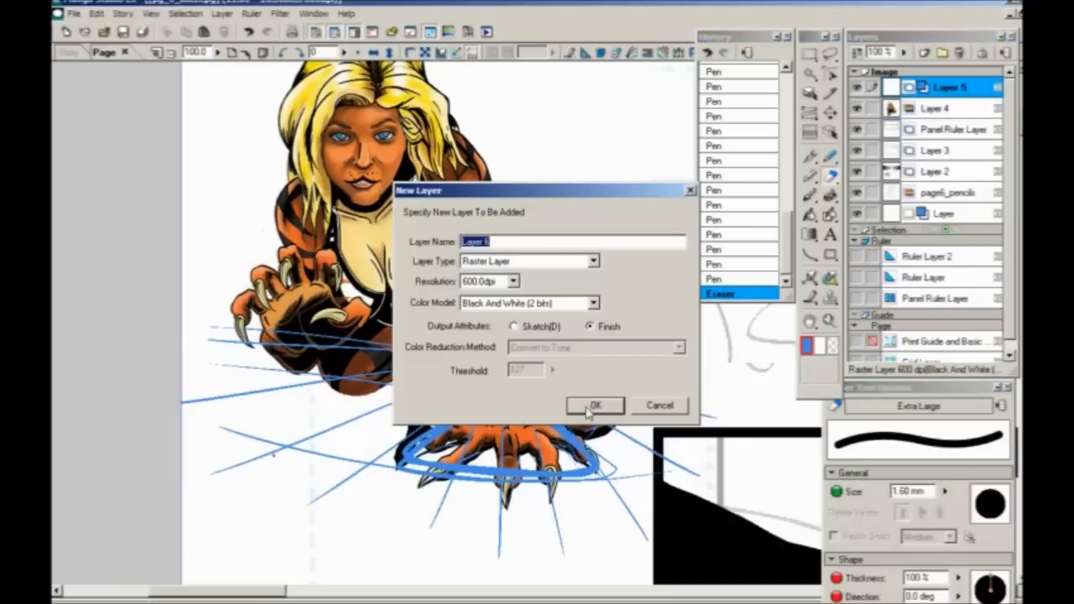
click(596, 406)
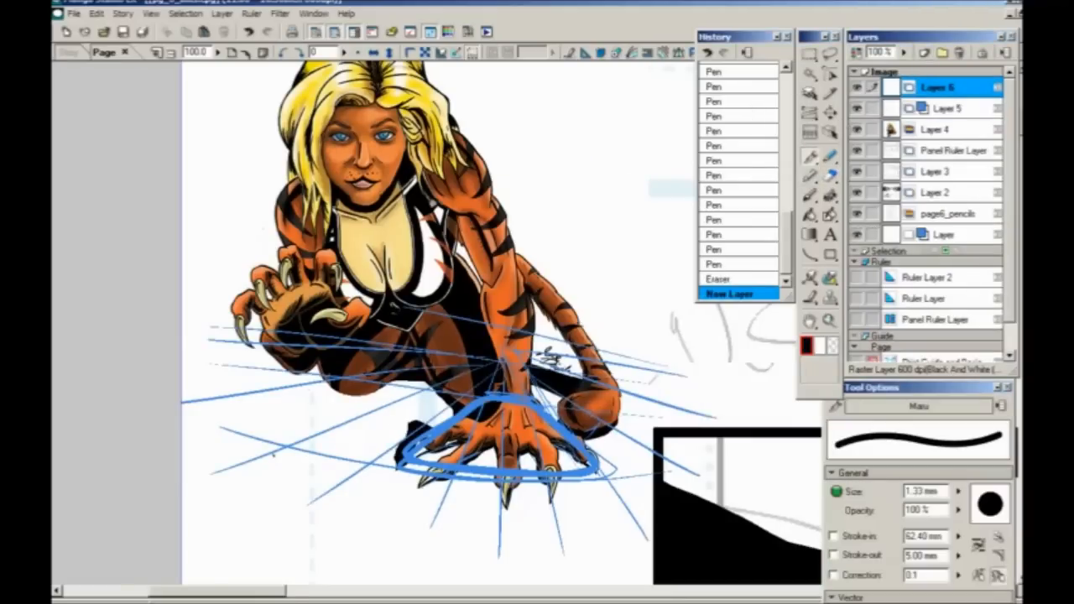
- Draw a solid black foreground leg and foot along the ground from the planted hand to beyond the raised claw
mouse_move(453, 411)
mouse_down()
mouse_move(414, 419)
mouse_move(374, 405)
mouse_move(409, 407)
mouse_move(285, 391)
mouse_up()
drag(398, 459, 289, 445)
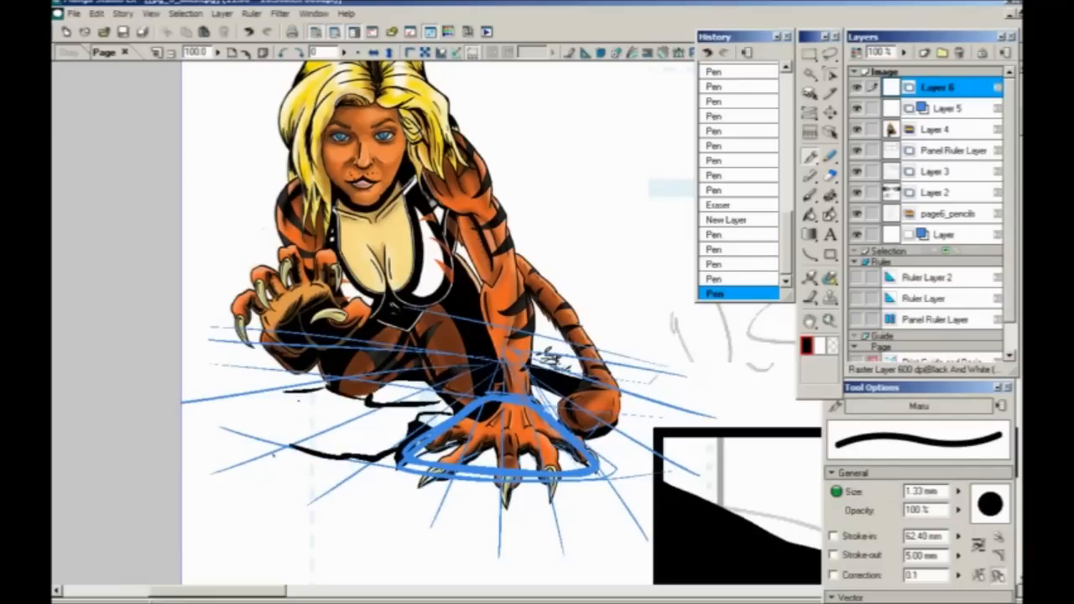
drag(299, 389, 205, 414)
mouse_move(322, 447)
mouse_down()
mouse_move(283, 463)
mouse_move(287, 488)
mouse_move(186, 441)
mouse_move(265, 418)
mouse_up()
drag(374, 416, 313, 391)
drag(436, 419, 292, 394)
drag(377, 396, 238, 453)
mouse_move(301, 415)
mouse_down()
mouse_move(214, 454)
mouse_move(191, 480)
mouse_move(277, 488)
mouse_up()
mouse_move(298, 453)
mouse_down()
mouse_move(432, 420)
mouse_move(361, 443)
mouse_move(375, 397)
mouse_up()
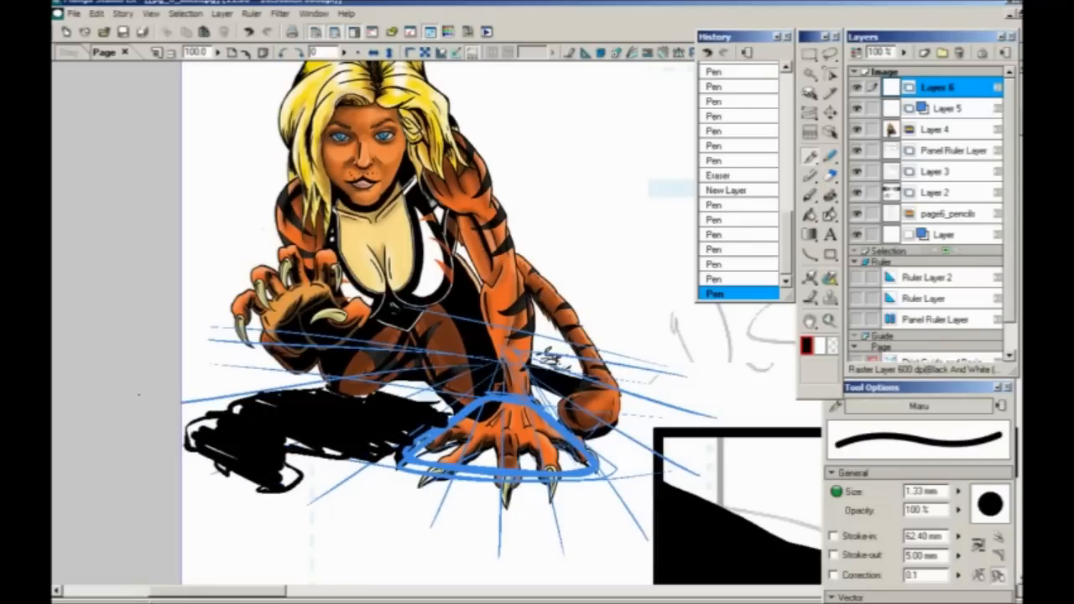
drag(222, 419, 245, 475)
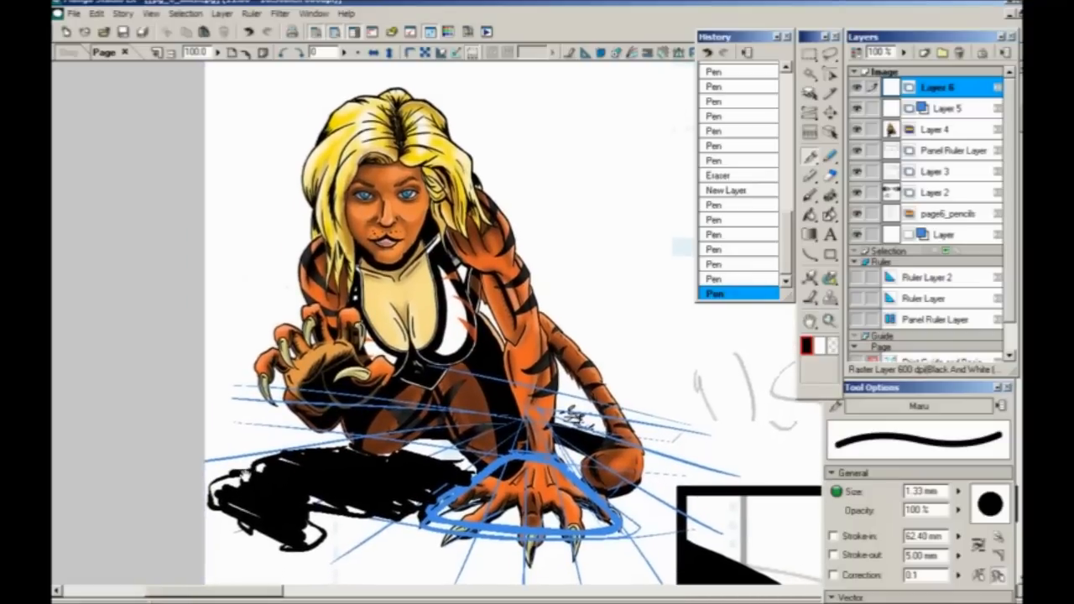
- Add another black-and-white raster layer above Layer 6 for the construction sketches
drag(414, 521, 256, 480)
click(931, 109)
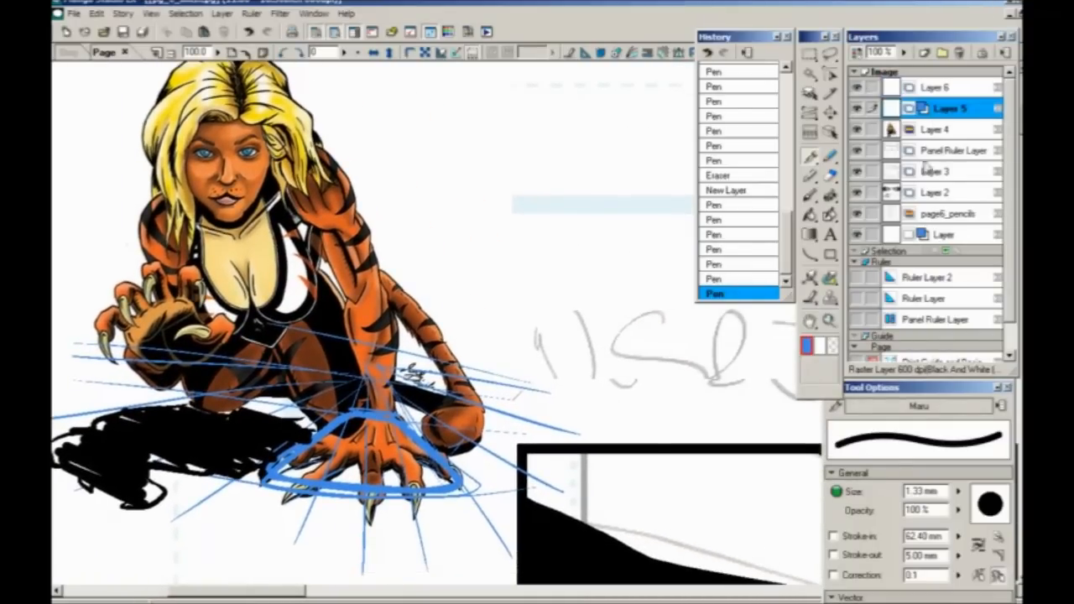
drag(253, 427, 331, 490)
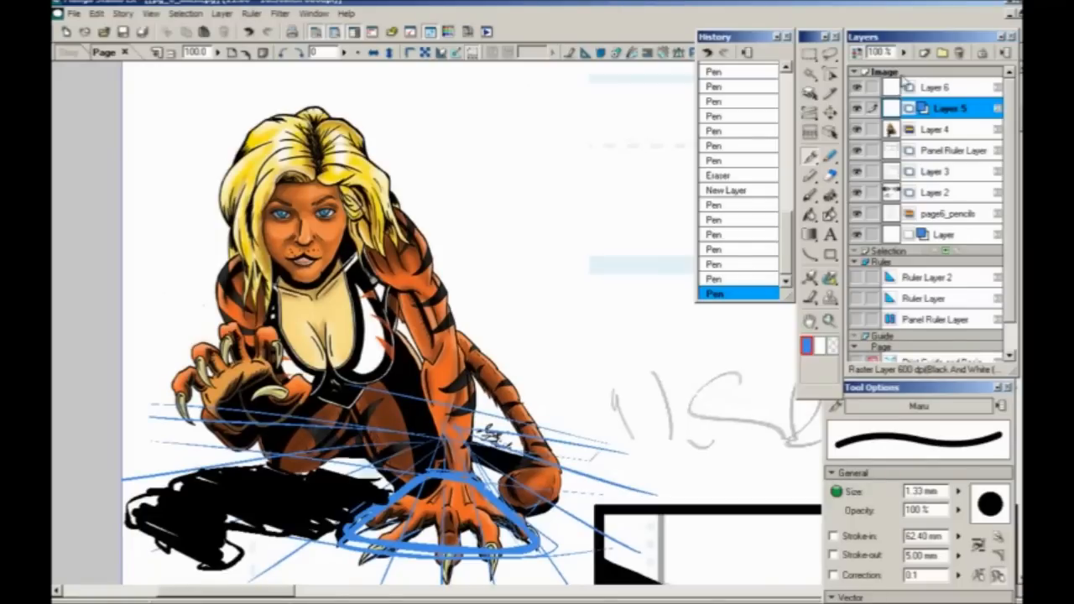
click(934, 88)
click(924, 52)
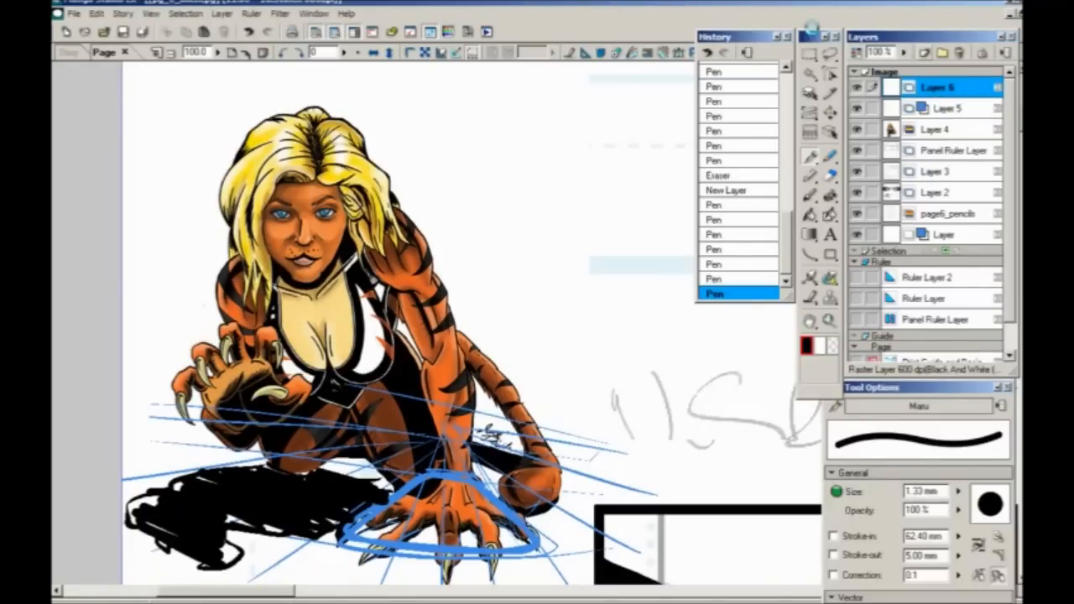
click(580, 405)
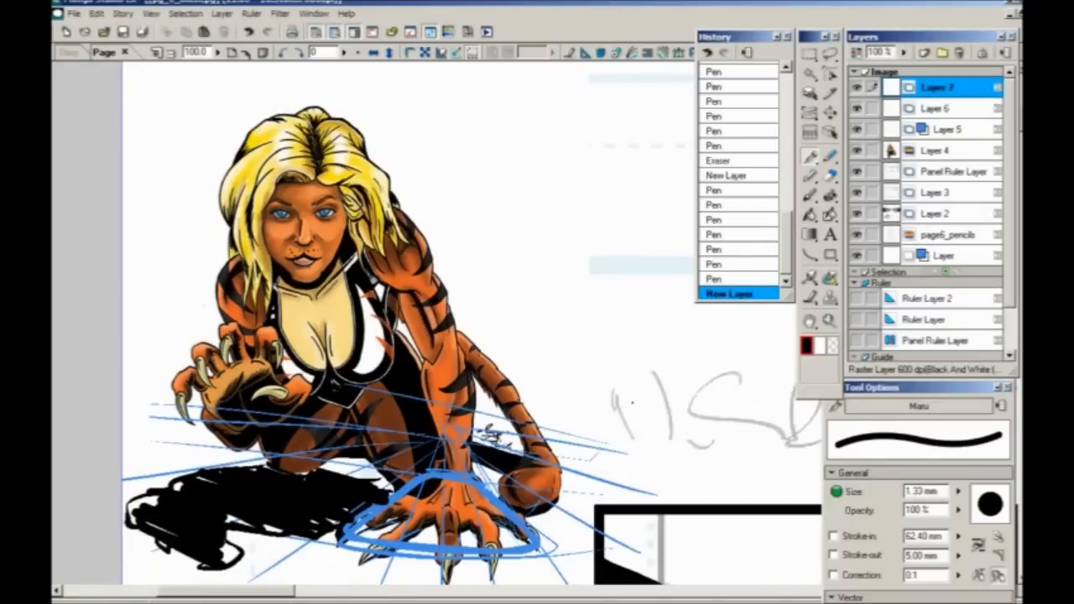
- Switch Layer 7 to a layer colour and set it to red, RGB 180, 28, 31
click(856, 53)
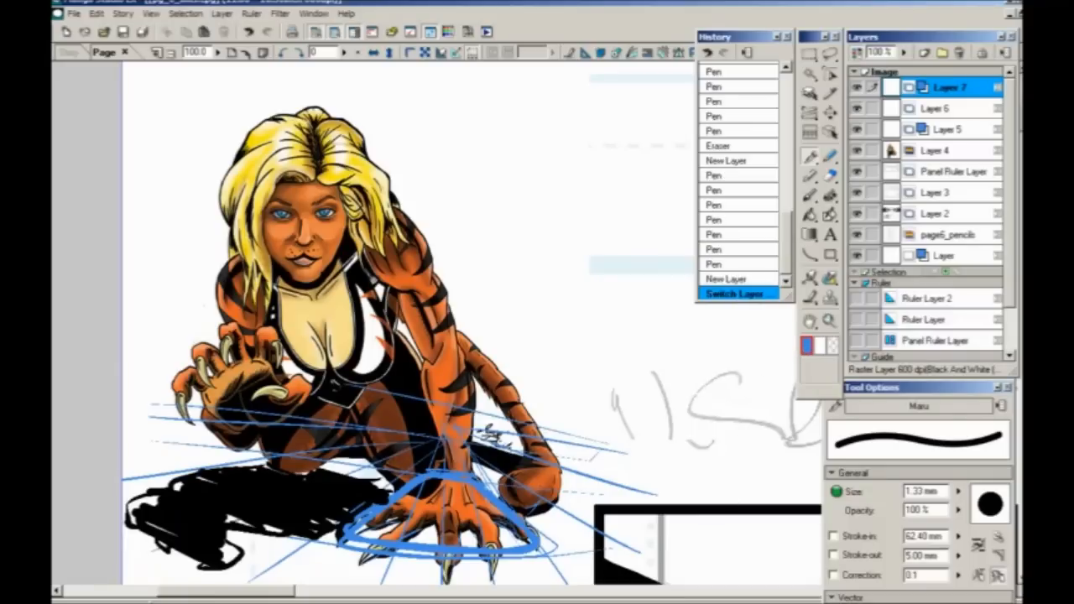
click(807, 347)
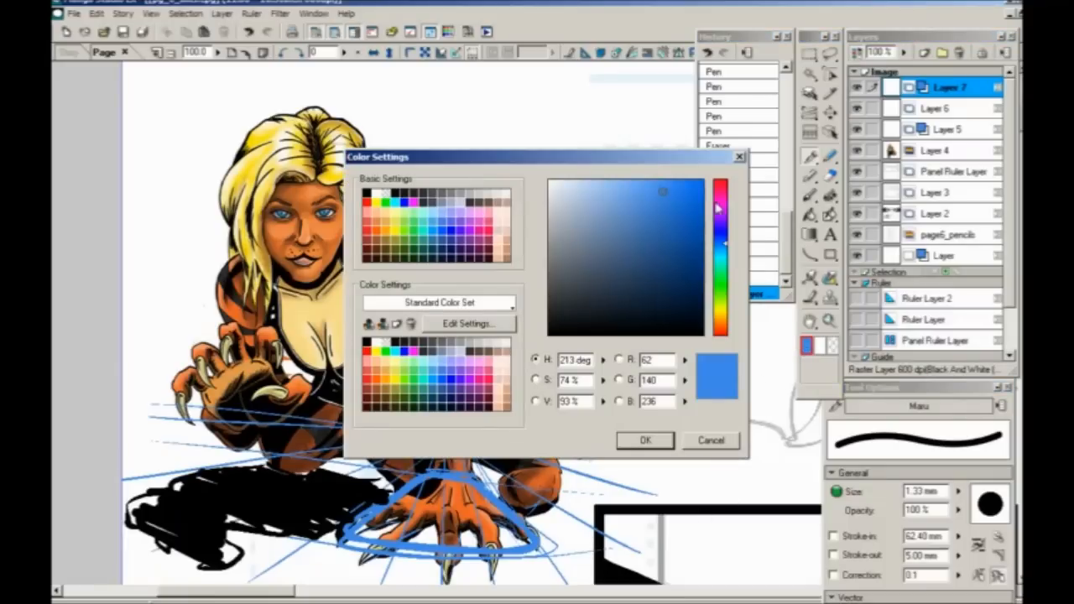
drag(717, 208, 721, 179)
click(677, 227)
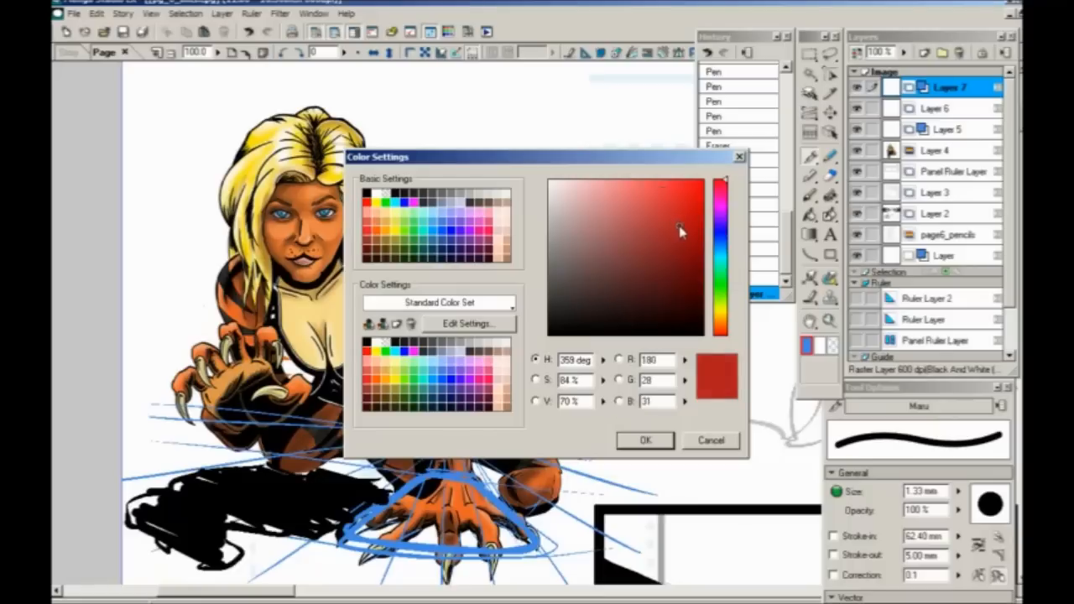
click(642, 442)
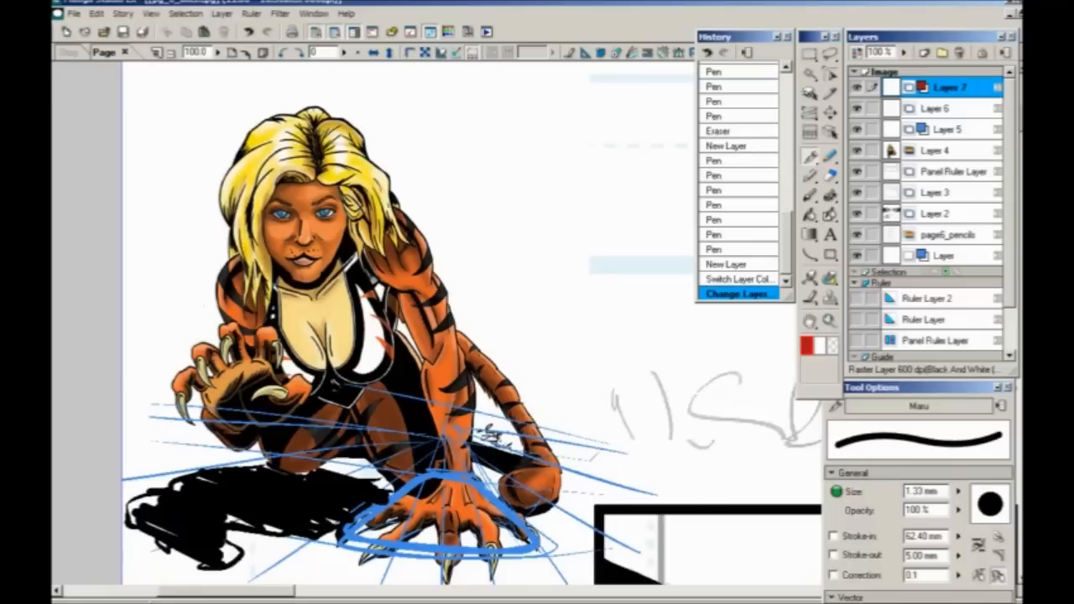
- Sketch a red hanging arm beside the figure from a shoulder circle, tapered upper arm, elbow oval, forearm and small hand oval
drag(471, 106, 533, 81)
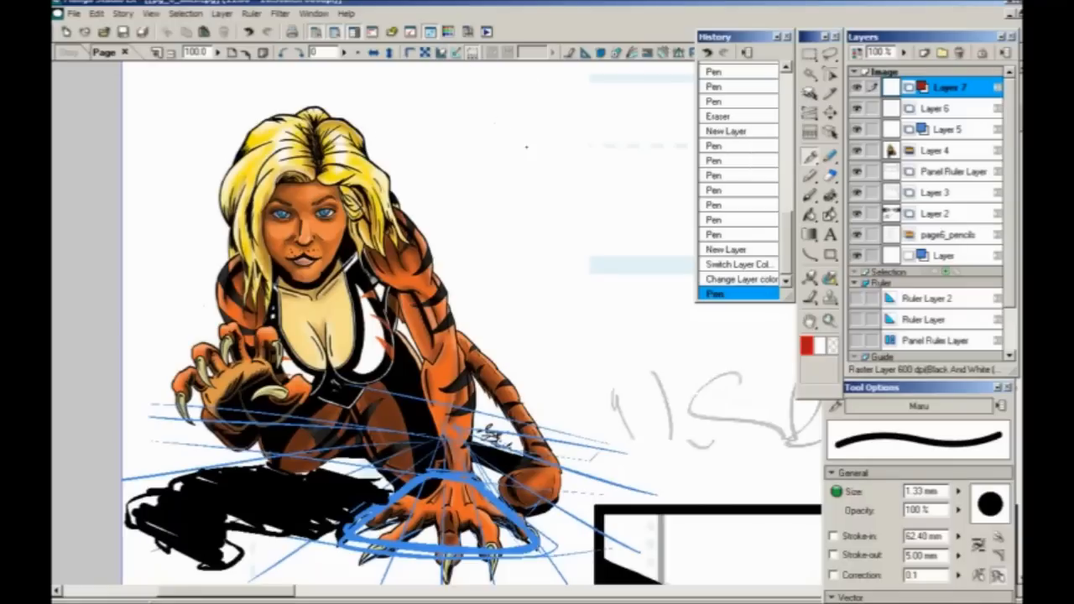
mouse_move(503, 127)
mouse_down()
mouse_move(457, 164)
mouse_move(499, 174)
mouse_move(503, 121)
mouse_move(545, 227)
mouse_move(510, 245)
mouse_move(535, 298)
mouse_move(492, 325)
mouse_move(502, 337)
mouse_up()
mouse_move(496, 341)
mouse_down()
mouse_move(491, 363)
mouse_move(506, 344)
mouse_up()
drag(549, 269, 560, 236)
drag(536, 204, 563, 249)
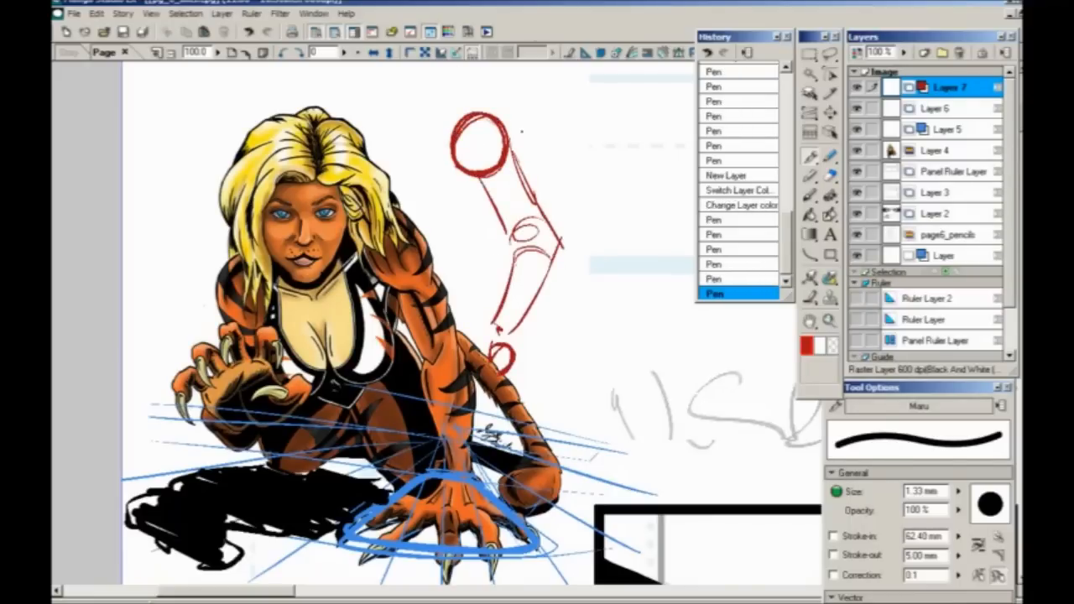
- Sketch a second red arm, bent at the elbow with the hand raised, using circles and simple limb shapes
drag(553, 149, 587, 117)
mouse_move(564, 153)
mouse_down()
mouse_move(597, 147)
mouse_move(560, 202)
mouse_move(579, 235)
mouse_up()
mouse_move(587, 209)
mouse_down()
mouse_move(617, 214)
mouse_move(615, 226)
mouse_up()
drag(594, 152, 615, 201)
mouse_move(622, 205)
mouse_down()
mouse_move(594, 215)
mouse_move(622, 239)
mouse_move(644, 152)
mouse_move(626, 237)
mouse_up()
mouse_move(656, 156)
mouse_down()
mouse_move(638, 174)
mouse_move(639, 109)
mouse_move(661, 149)
mouse_move(649, 102)
mouse_up()
- Sketch a foreshortened limb beneath the bent arm as a row of overlapping red circles
mouse_move(656, 252)
mouse_down()
mouse_move(631, 320)
mouse_move(605, 272)
mouse_up()
drag(675, 285, 650, 320)
mouse_move(641, 261)
mouse_down()
mouse_move(598, 281)
mouse_move(634, 319)
mouse_up()
mouse_move(600, 268)
mouse_down()
mouse_move(580, 330)
mouse_move(565, 268)
mouse_move(569, 331)
mouse_move(599, 322)
mouse_move(533, 314)
mouse_move(540, 329)
mouse_move(531, 317)
mouse_move(682, 303)
mouse_up()
- Lasso all the red arm sketches on Layer 7, clear them and remove the selection
click(830, 53)
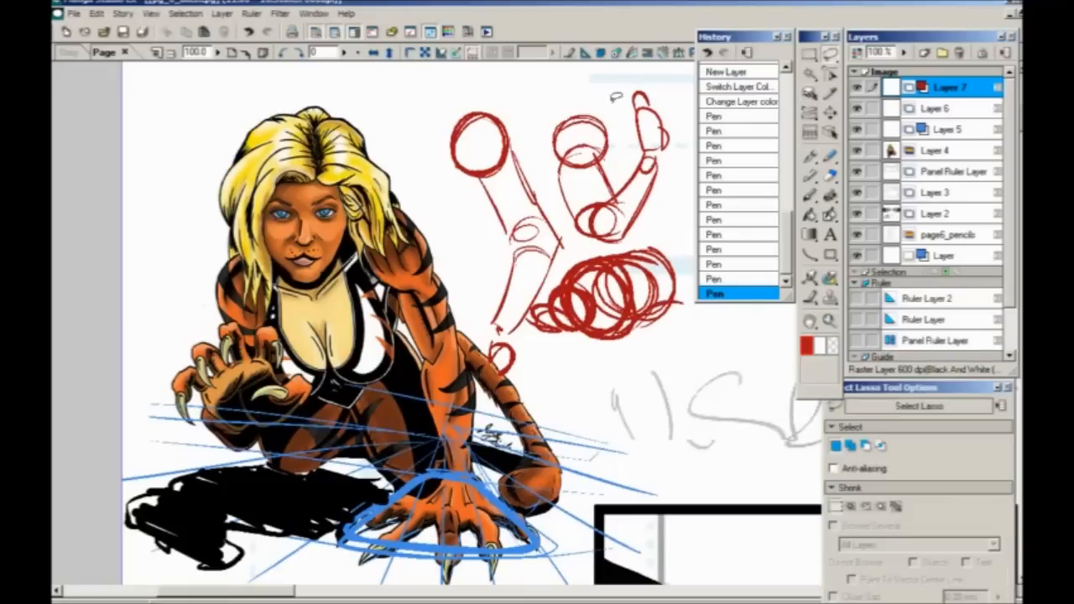
mouse_move(639, 68)
mouse_down()
mouse_move(680, 104)
mouse_move(718, 317)
mouse_move(613, 399)
mouse_move(492, 391)
mouse_move(424, 195)
mouse_move(537, 67)
mouse_up()
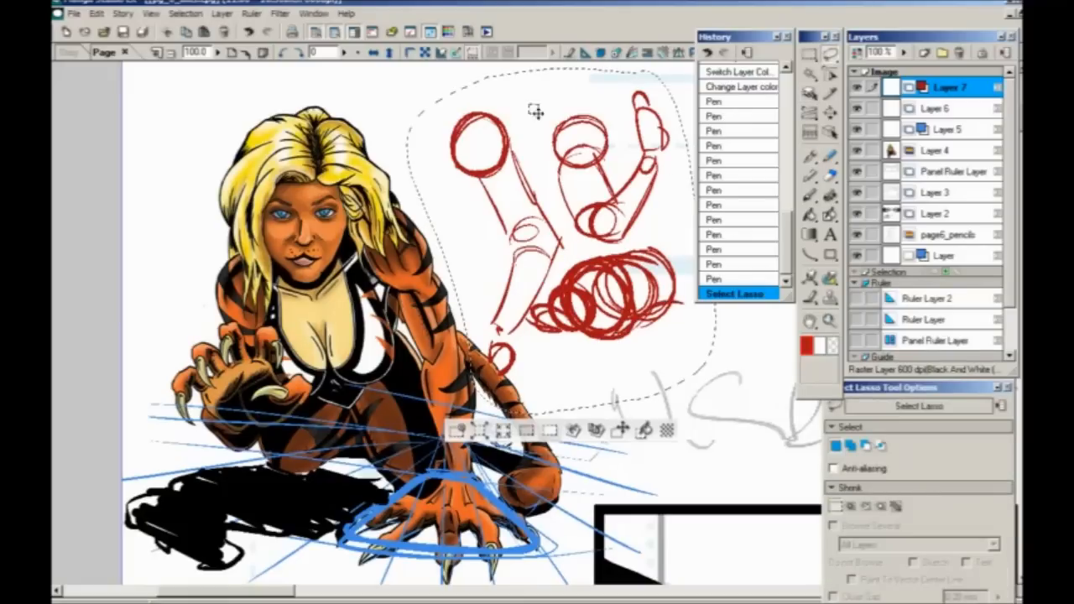
click(504, 431)
click(454, 430)
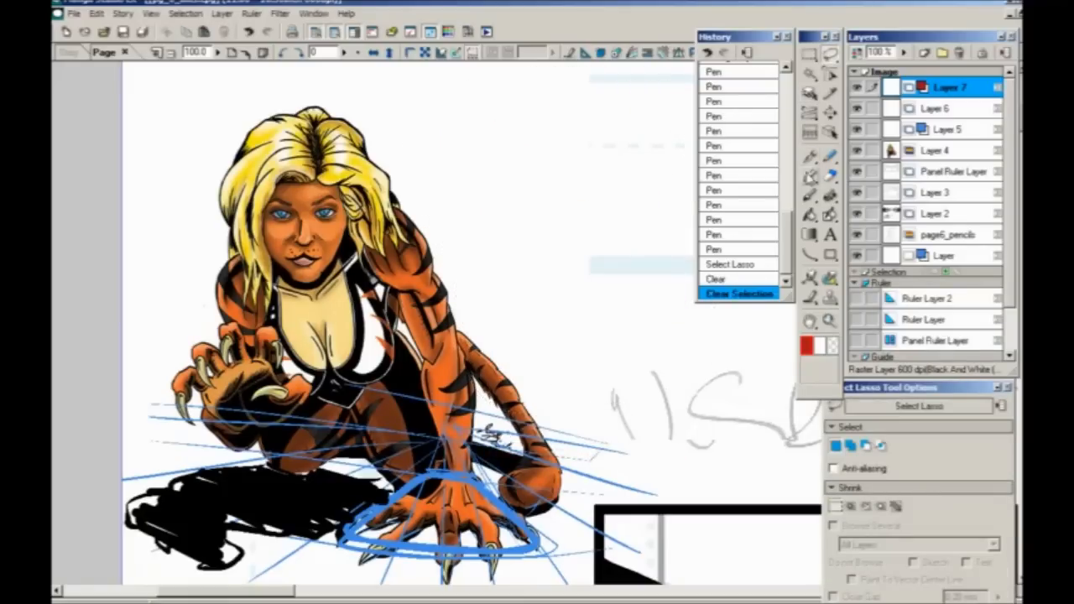
- Lower the tiger-woman artwork on Layer 4 to 31% opacity and make Layer 7 active with the Pen tool
click(809, 157)
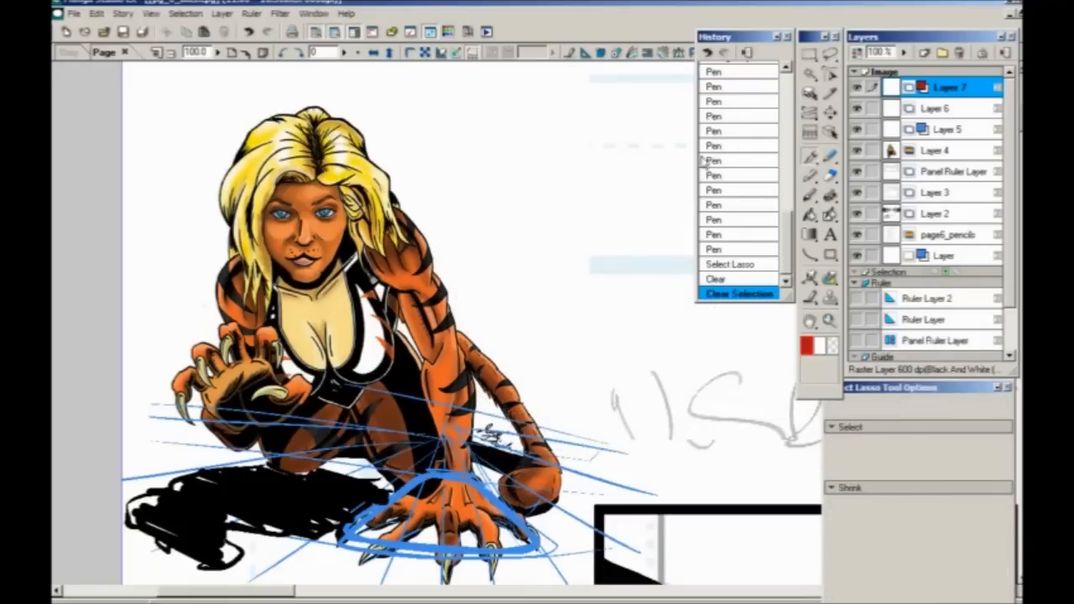
click(935, 153)
click(904, 53)
click(903, 86)
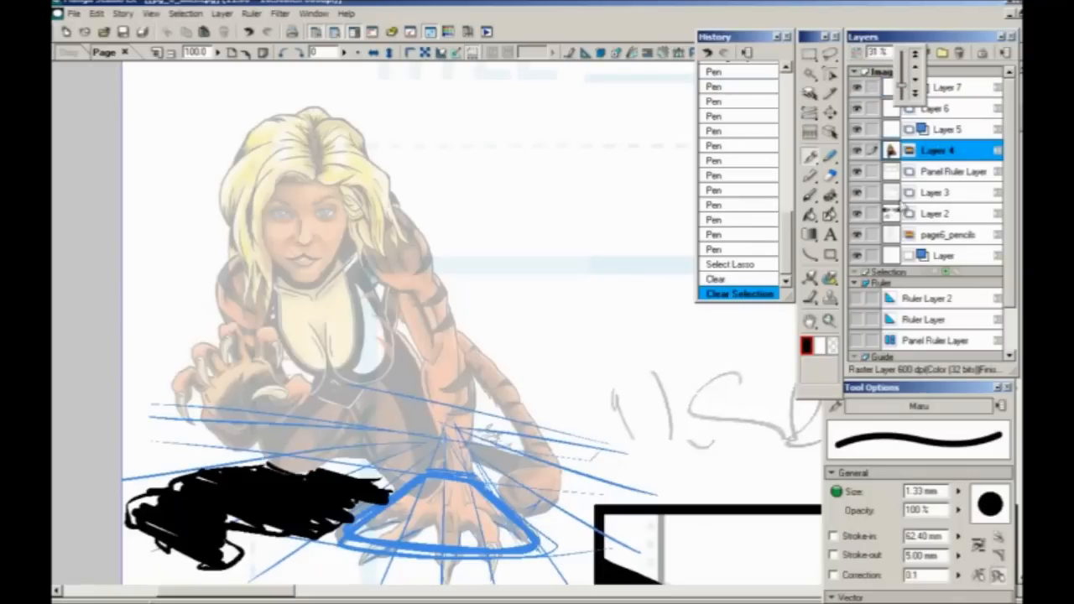
click(950, 91)
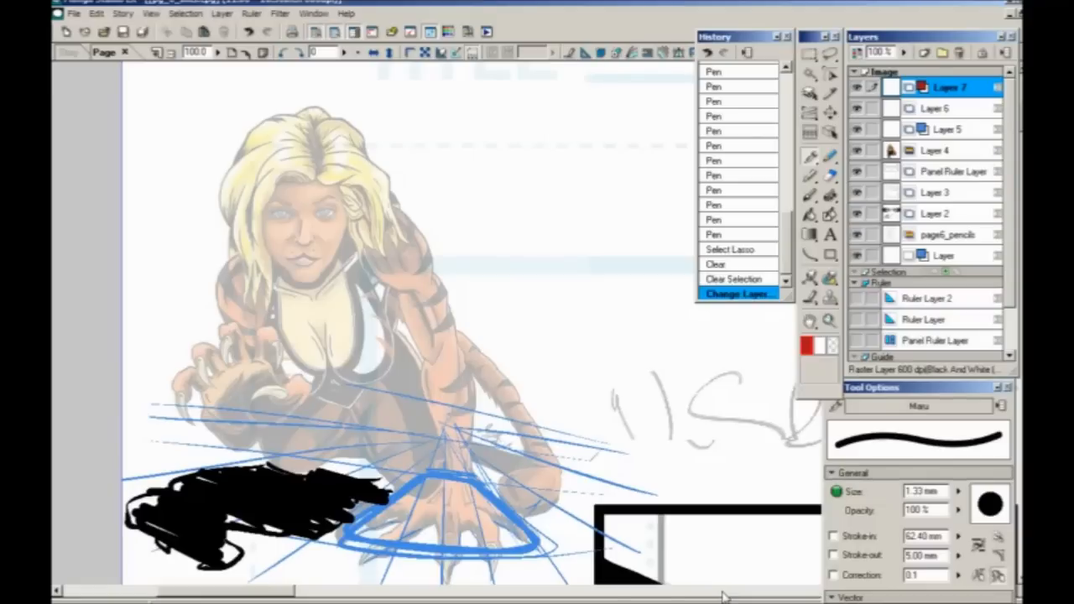
- Identify the black leg drawing by toggling Layer 6's visibility, and delete that layer
click(856, 109)
click(856, 109)
click(931, 118)
click(960, 52)
click(578, 362)
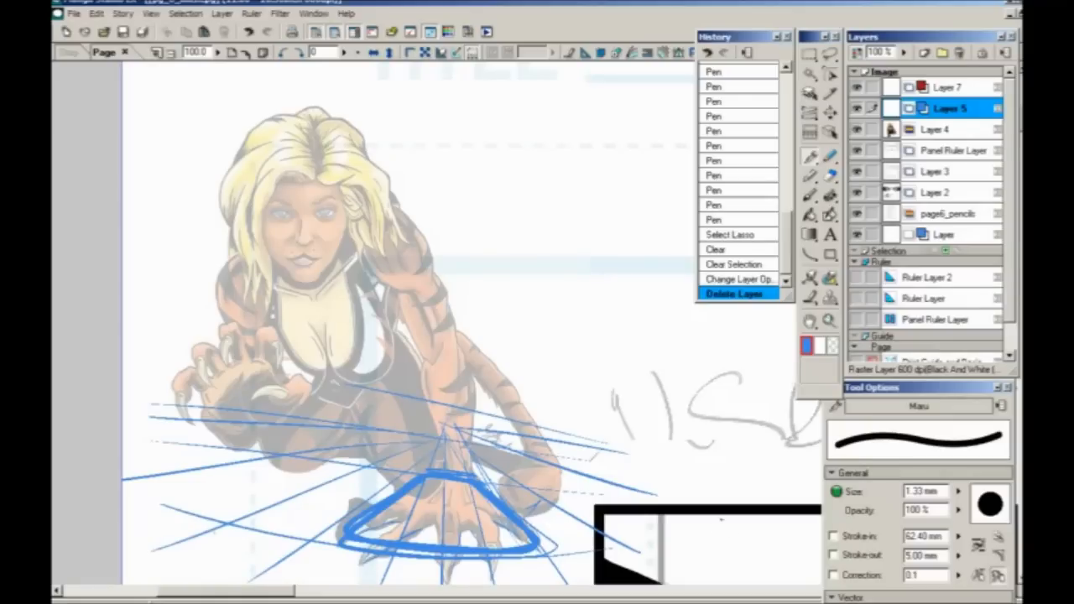
- Delete Layer 5 with the blue perspective grid and hand outline
click(948, 87)
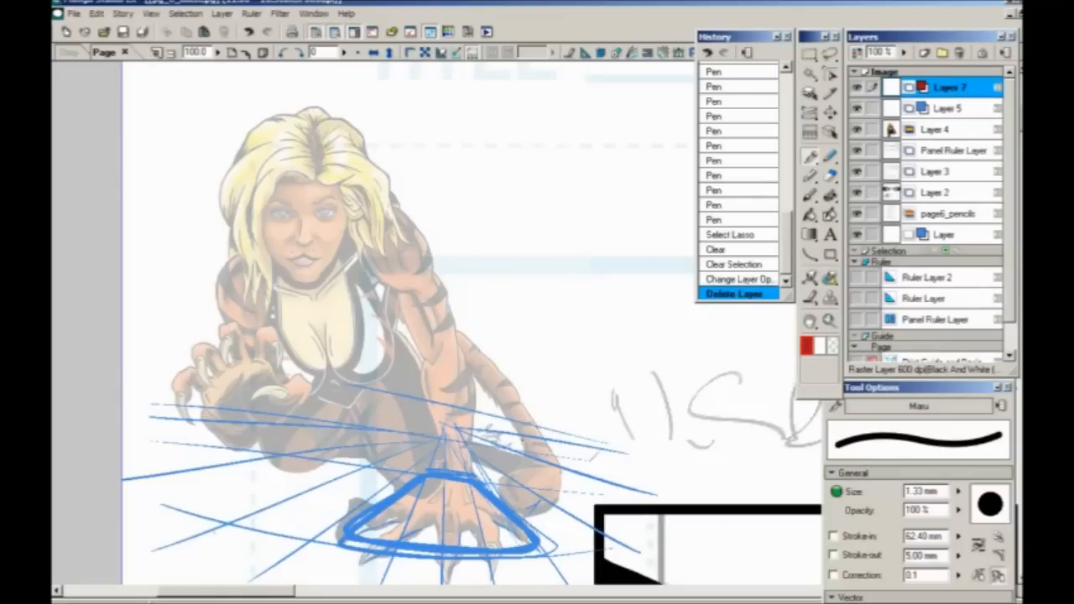
mouse_move(306, 466)
mouse_down()
mouse_move(397, 462)
mouse_move(423, 446)
mouse_up()
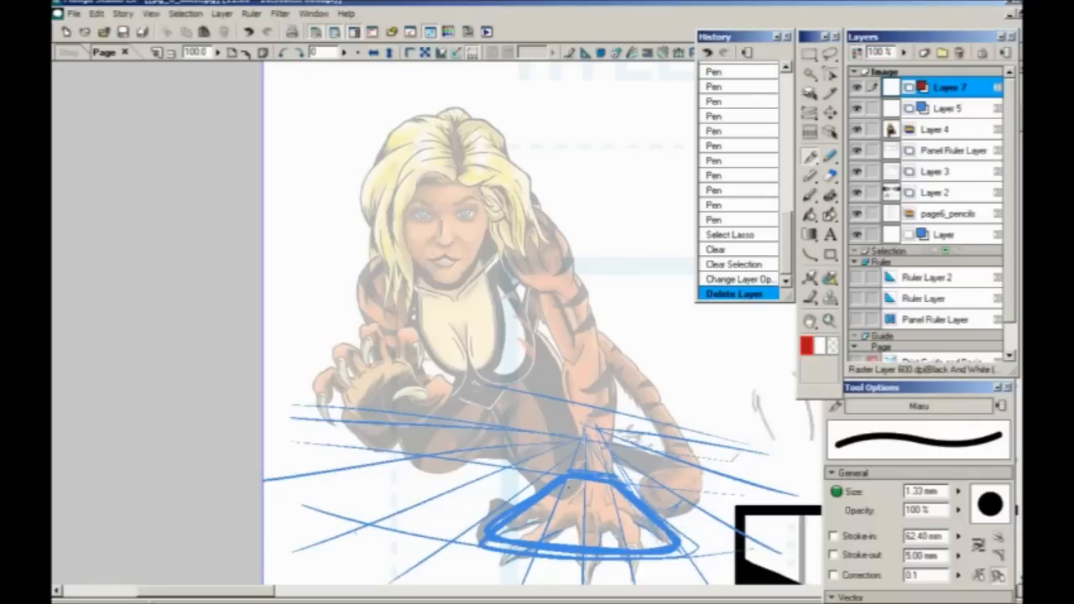
click(944, 109)
click(937, 52)
click(598, 359)
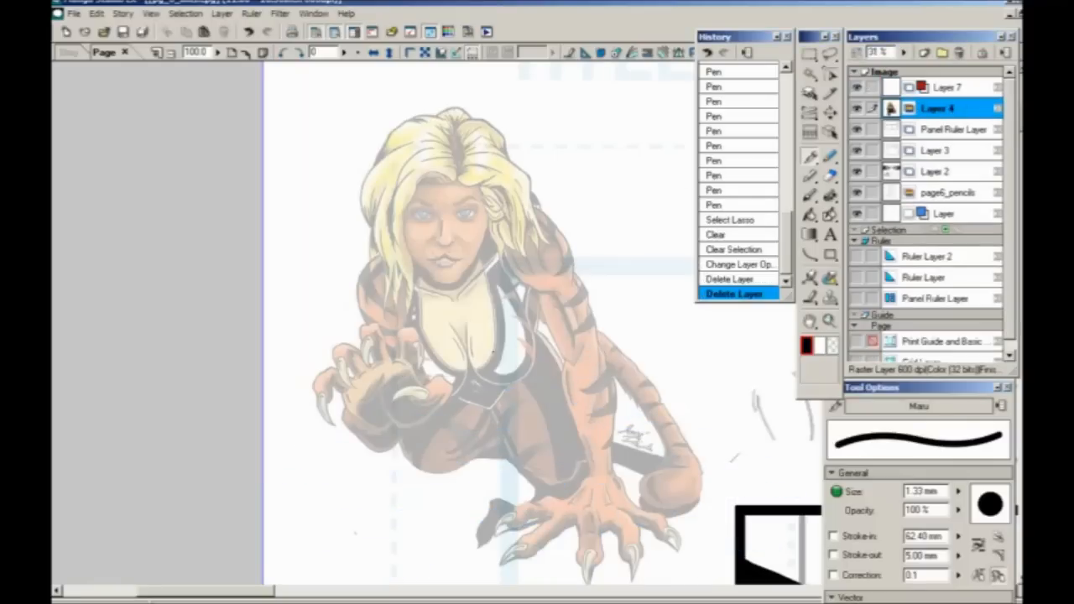
- Fade Layer 4 to 18% opacity and sketch the red head oval with centre line, eye line, eyes, nose and mouth on Layer 7
drag(906, 54, 903, 63)
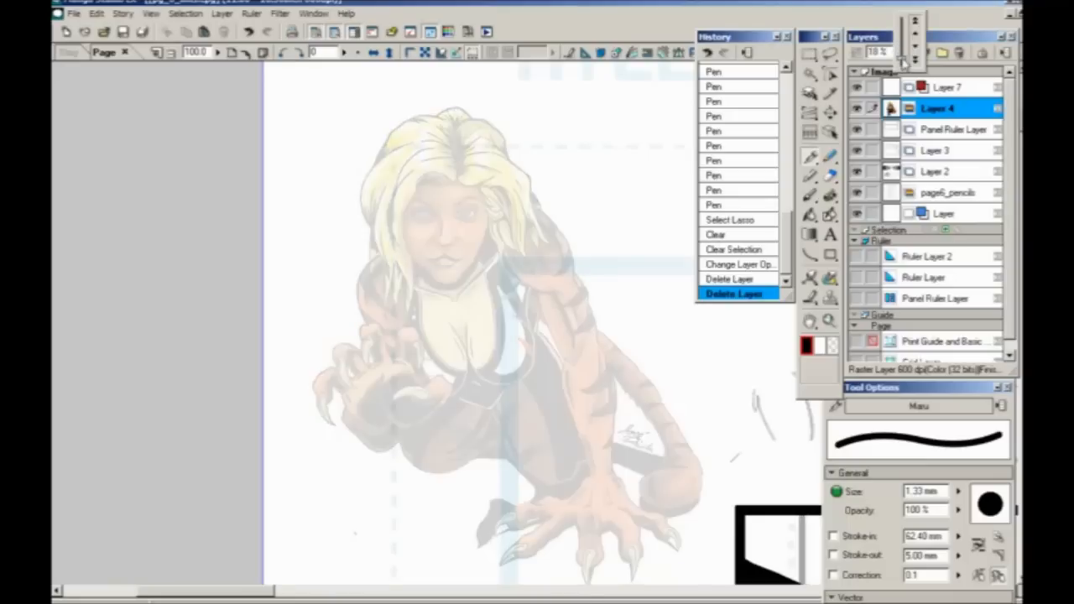
click(949, 88)
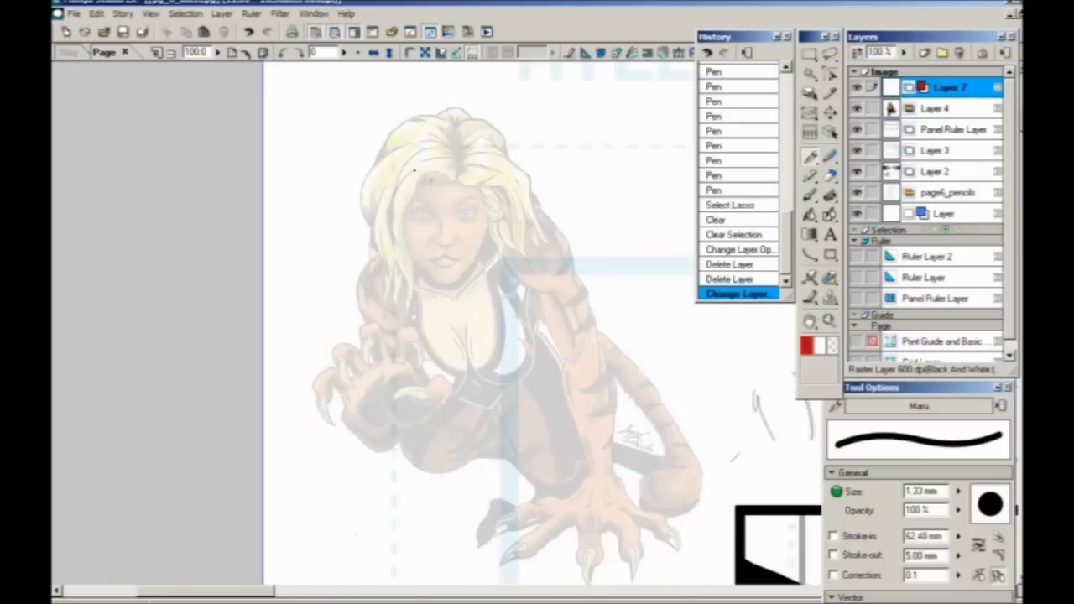
drag(415, 170, 392, 221)
mouse_move(470, 156)
mouse_down()
mouse_move(485, 185)
mouse_move(394, 167)
mouse_move(420, 276)
mouse_move(491, 193)
mouse_move(457, 122)
mouse_move(444, 285)
mouse_up()
mouse_move(423, 215)
mouse_down()
mouse_move(485, 209)
mouse_move(431, 218)
mouse_move(391, 200)
mouse_up()
mouse_move(473, 211)
mouse_down()
mouse_move(431, 219)
mouse_move(450, 240)
mouse_move(434, 263)
mouse_up()
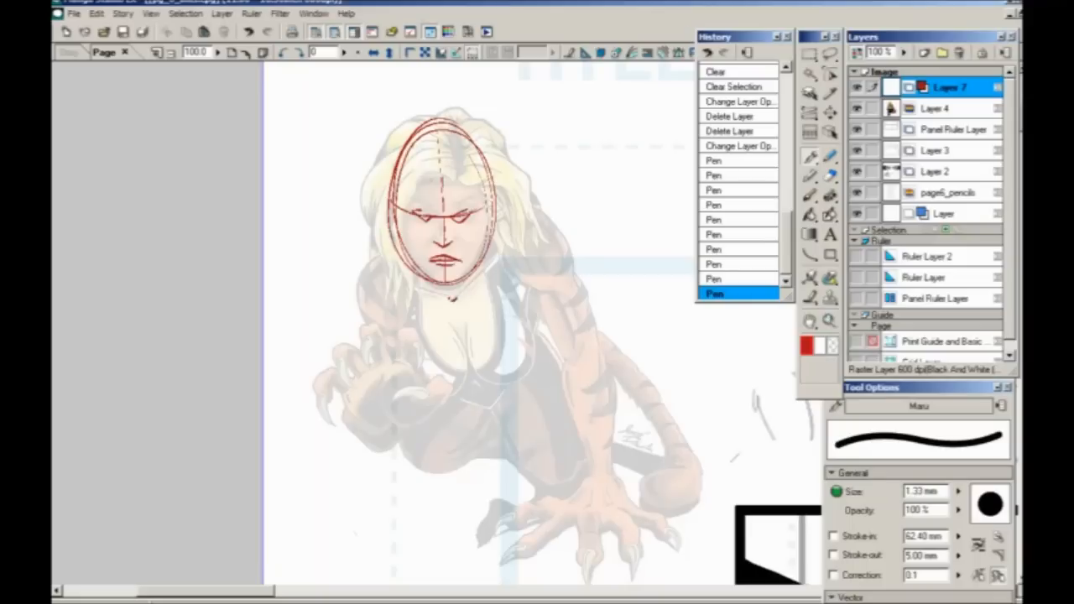
- Sketch the collarbone lines below the chin and the rounded ribcage outline over the faded torso
mouse_move(447, 297)
mouse_down()
mouse_move(403, 283)
mouse_move(452, 297)
mouse_move(502, 247)
mouse_move(458, 298)
mouse_up()
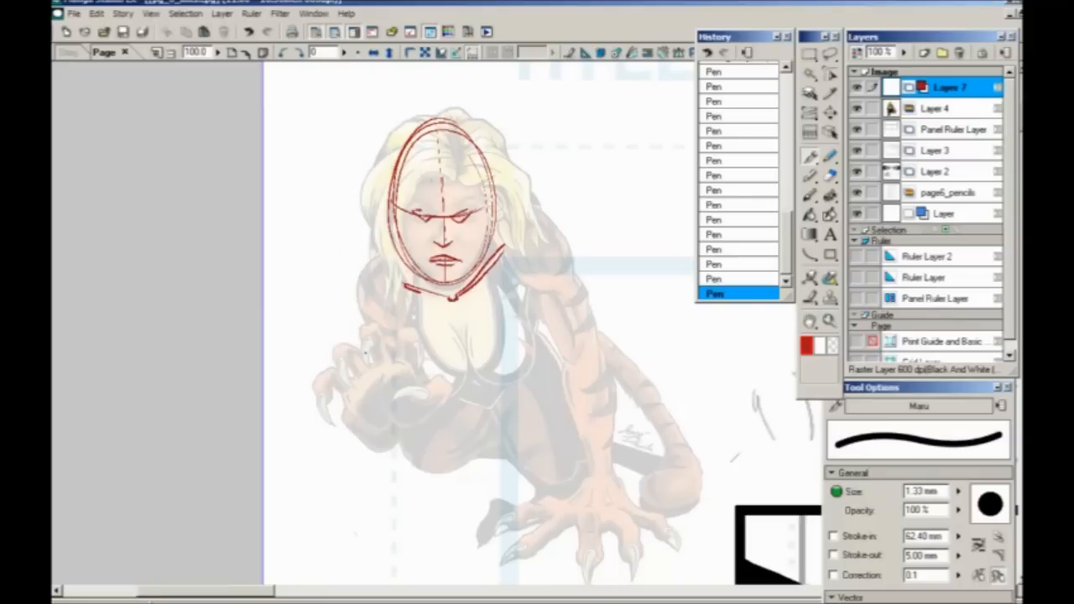
mouse_move(531, 277)
mouse_down()
mouse_move(533, 320)
mouse_move(502, 349)
mouse_move(518, 353)
mouse_move(470, 369)
mouse_move(499, 375)
mouse_move(471, 371)
mouse_move(458, 382)
mouse_move(424, 366)
mouse_move(410, 303)
mouse_move(531, 273)
mouse_move(500, 223)
mouse_up()
drag(392, 255, 405, 303)
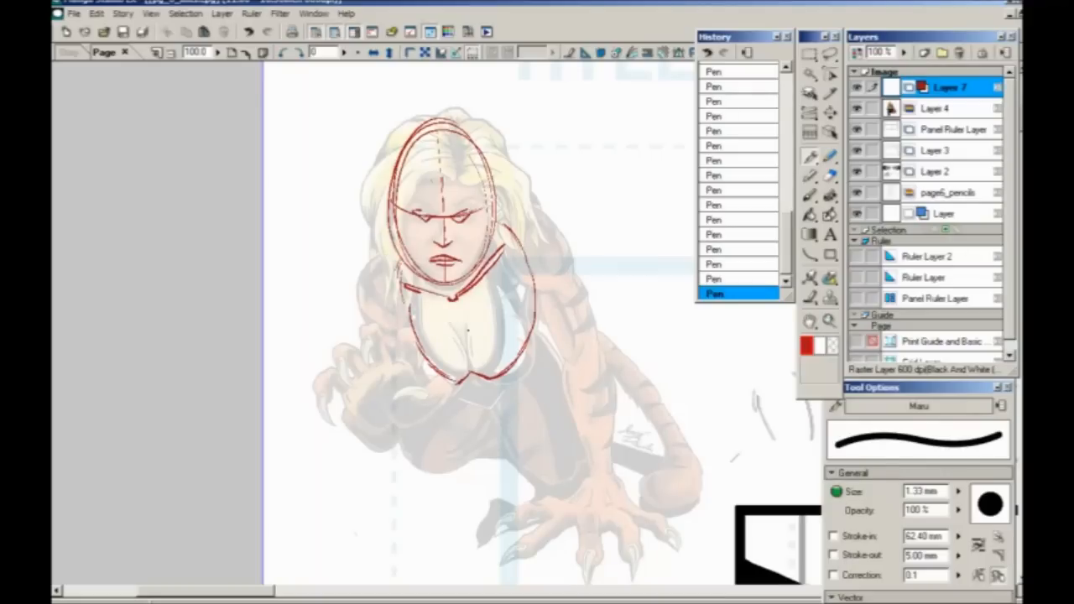
- Add the chest curve and centre line, the waist and pelvis shapes, and both thighs with an oval at the knee
mouse_move(506, 293)
mouse_down()
mouse_move(469, 328)
mouse_move(428, 329)
mouse_move(406, 308)
mouse_move(466, 367)
mouse_up()
drag(539, 325, 518, 381)
drag(530, 344, 487, 400)
mouse_move(475, 401)
mouse_down()
mouse_move(522, 371)
mouse_move(503, 424)
mouse_move(527, 476)
mouse_move(572, 463)
mouse_move(537, 479)
mouse_up()
mouse_move(495, 416)
mouse_down()
mouse_move(439, 467)
mouse_move(411, 436)
mouse_up()
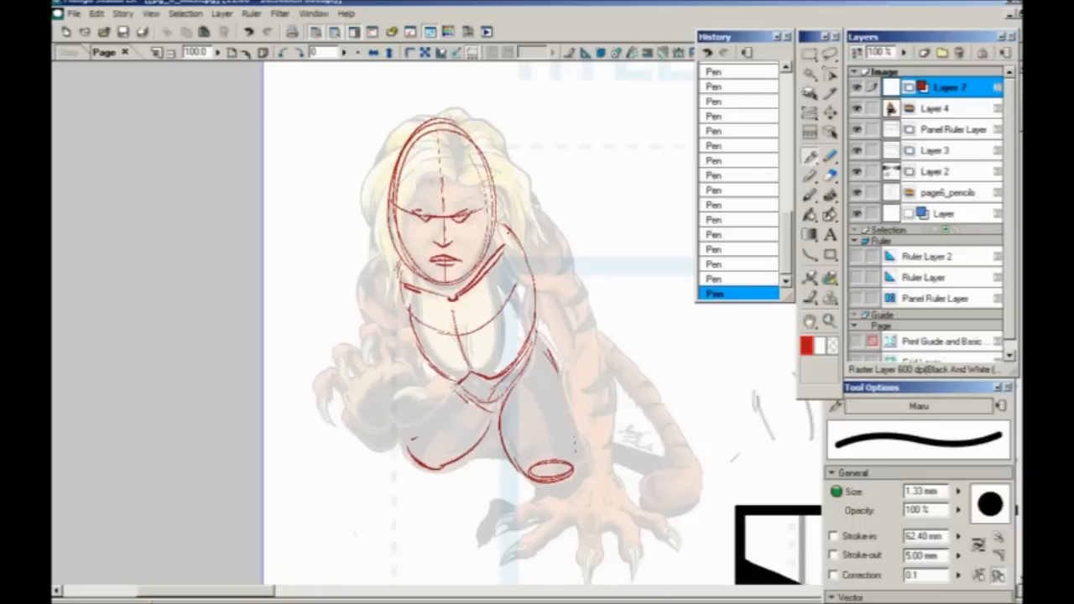
- Sketch the shoulder oval, tapered upper arm and forearm over the planted arm
mouse_move(550, 220)
mouse_down()
mouse_move(560, 291)
mouse_move(517, 273)
mouse_move(566, 360)
mouse_move(591, 346)
mouse_up()
mouse_move(540, 299)
mouse_down()
mouse_move(560, 343)
mouse_move(588, 306)
mouse_move(575, 267)
mouse_up()
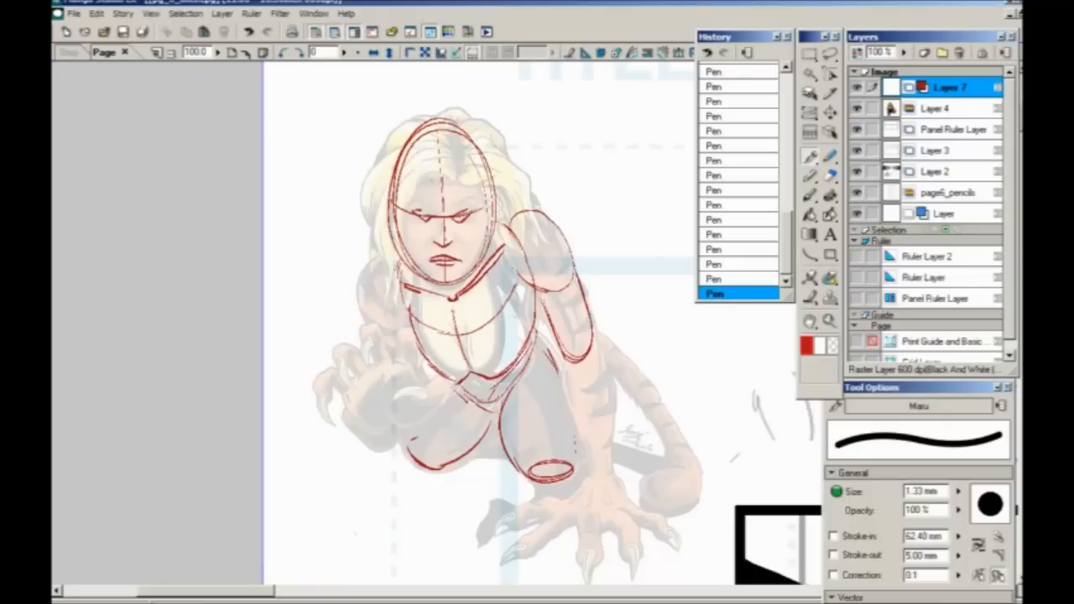
mouse_move(587, 350)
mouse_down()
mouse_move(563, 388)
mouse_move(583, 461)
mouse_up()
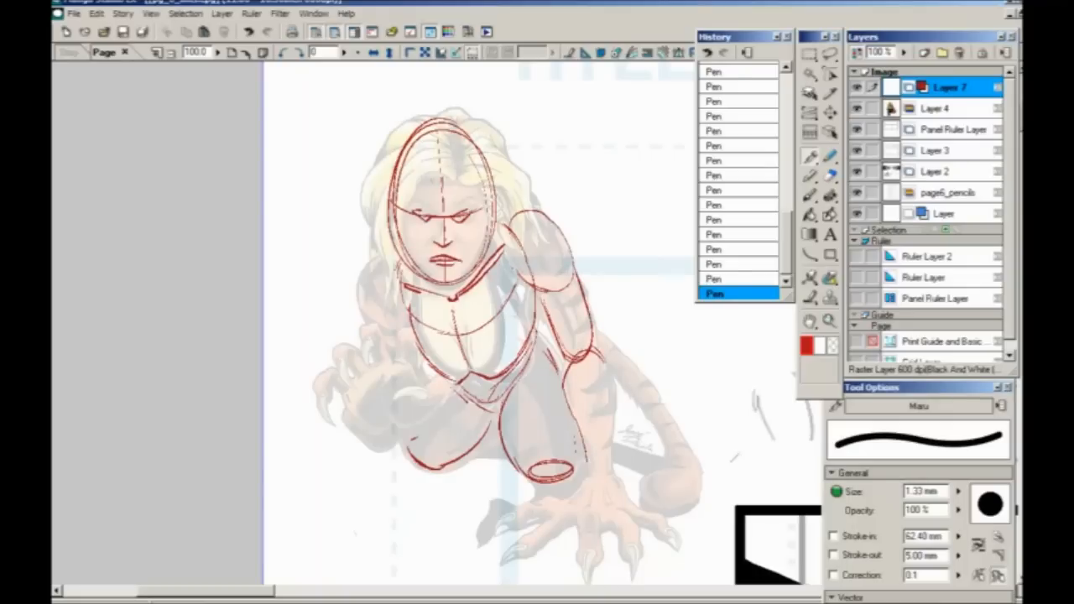
drag(601, 353, 613, 474)
- Sketch the planted hand below the forearm with a wedge-shaped palm, four splayed fingers and the thumb
drag(619, 509, 543, 519)
drag(614, 533, 540, 533)
drag(581, 485, 552, 516)
mouse_move(609, 481)
mouse_down()
mouse_move(635, 513)
mouse_move(625, 522)
mouse_move(641, 577)
mouse_up()
drag(617, 530, 634, 578)
mouse_move(576, 532)
mouse_down()
mouse_move(585, 563)
mouse_move(601, 538)
mouse_move(542, 528)
mouse_move(554, 526)
mouse_move(508, 567)
mouse_up()
drag(540, 530, 511, 560)
drag(634, 513, 666, 535)
drag(638, 529, 668, 545)
mouse_move(565, 496)
mouse_down()
mouse_move(499, 514)
mouse_move(497, 525)
mouse_up()
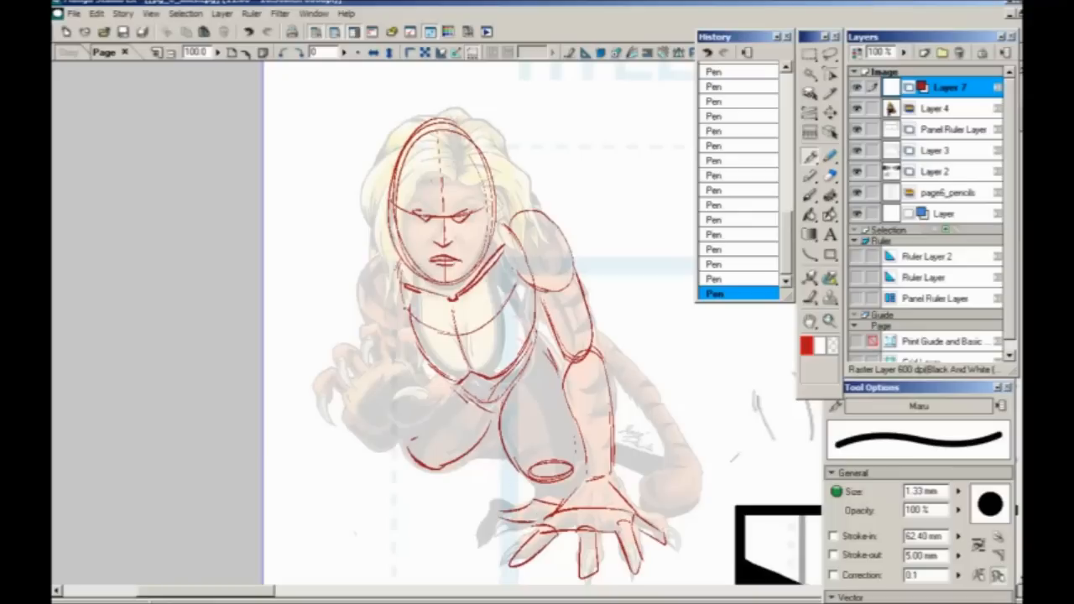
- Outline the other shoulder and the raised hand with its rounded palm, curled fingers, thumb and wrist curve
mouse_move(391, 257)
mouse_down()
mouse_move(359, 287)
mouse_move(360, 317)
mouse_up()
drag(424, 361, 406, 399)
mouse_move(381, 360)
mouse_down()
mouse_move(352, 380)
mouse_move(366, 422)
mouse_move(410, 426)
mouse_up()
mouse_move(426, 391)
mouse_down()
mouse_move(450, 411)
mouse_move(401, 391)
mouse_move(411, 329)
mouse_move(415, 371)
mouse_move(387, 322)
mouse_move(361, 364)
mouse_up()
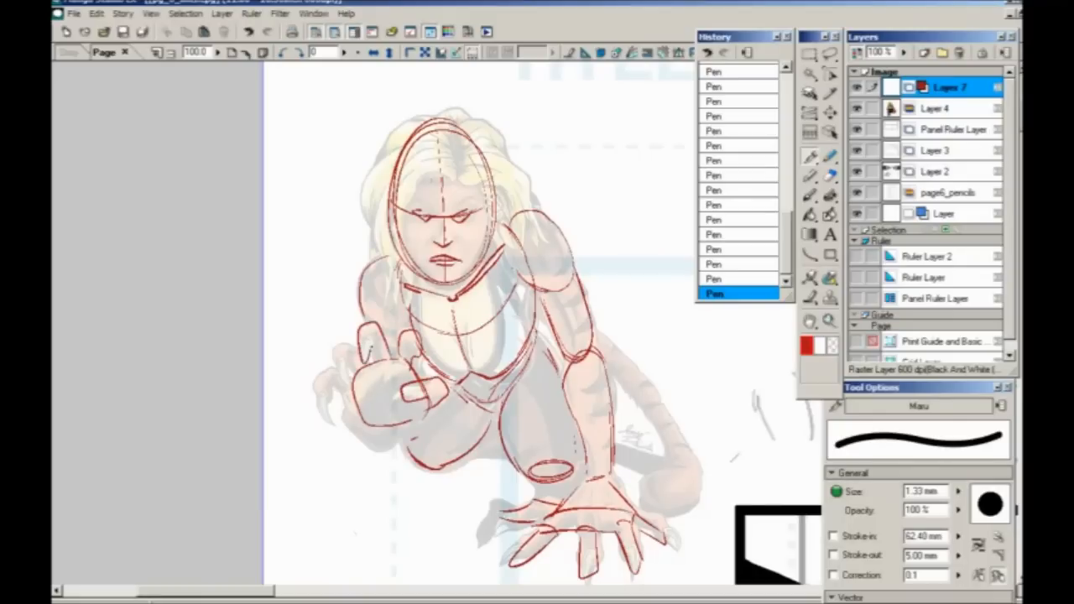
mouse_move(379, 325)
mouse_down()
mouse_move(371, 354)
mouse_move(339, 381)
mouse_move(366, 372)
mouse_move(331, 411)
mouse_move(377, 424)
mouse_move(393, 448)
mouse_move(360, 445)
mouse_up()
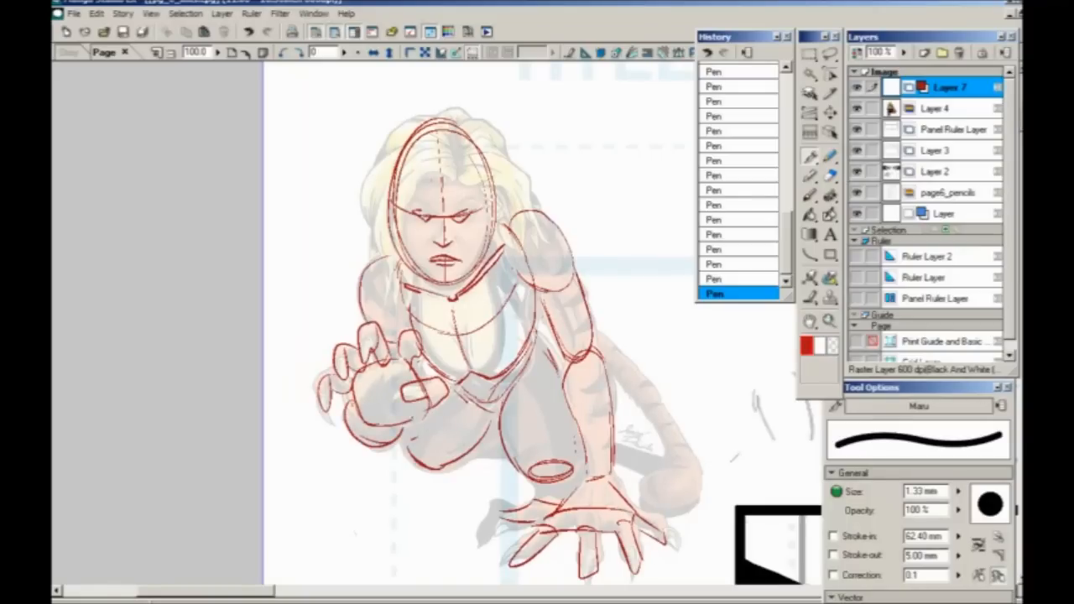
- Hide Layer 4 so only the red construction sketch shows, and undo the last pen stroke
click(856, 108)
drag(386, 482, 304, 442)
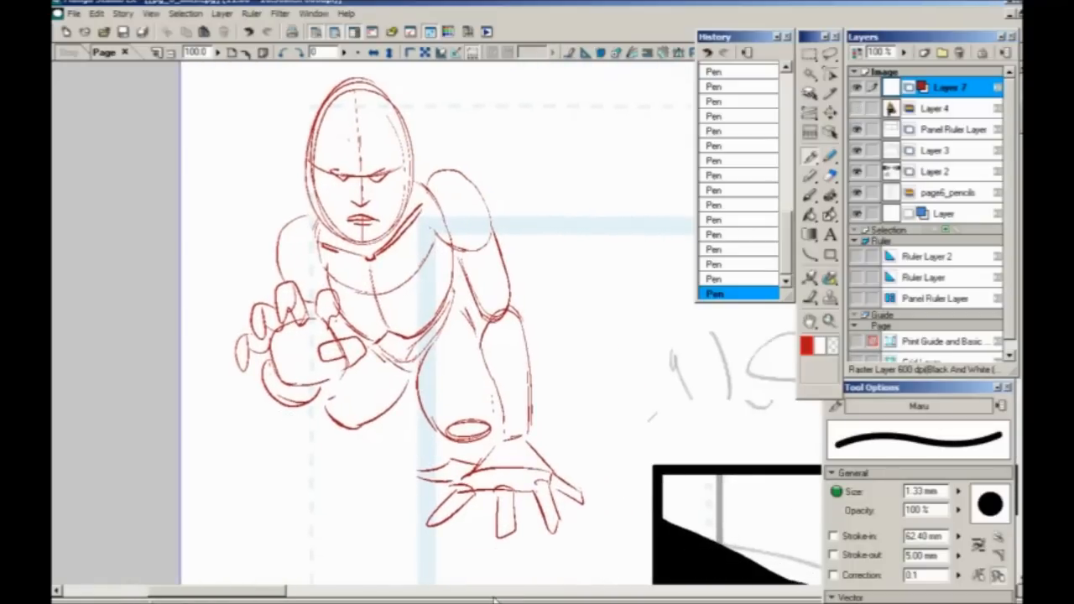
drag(328, 445, 306, 411)
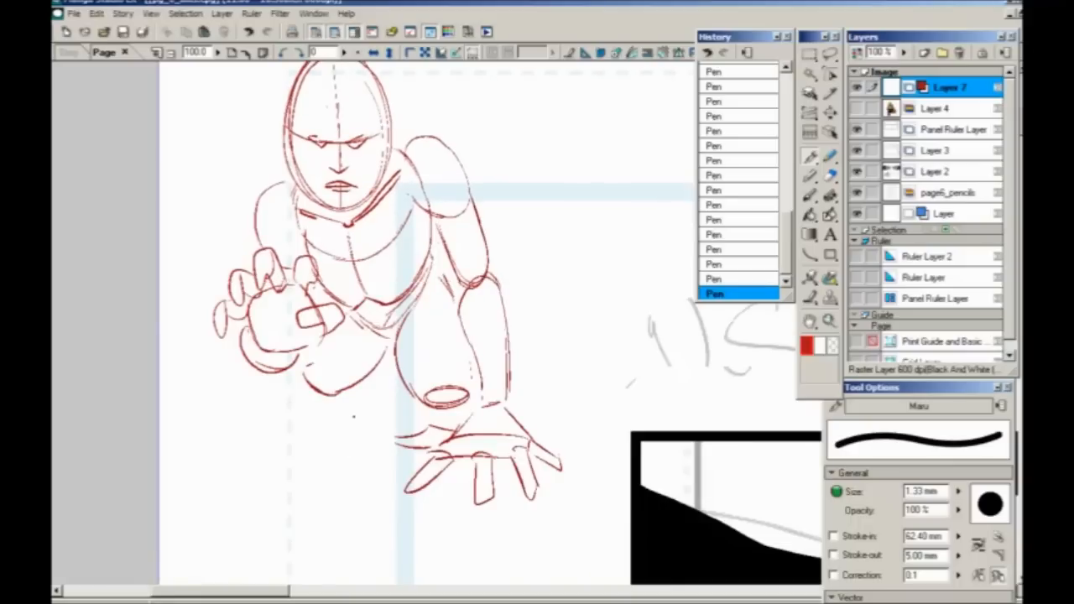
mouse_move(323, 383)
mouse_down()
mouse_move(277, 386)
mouse_move(297, 416)
mouse_move(299, 447)
mouse_move(260, 386)
mouse_move(260, 406)
mouse_up()
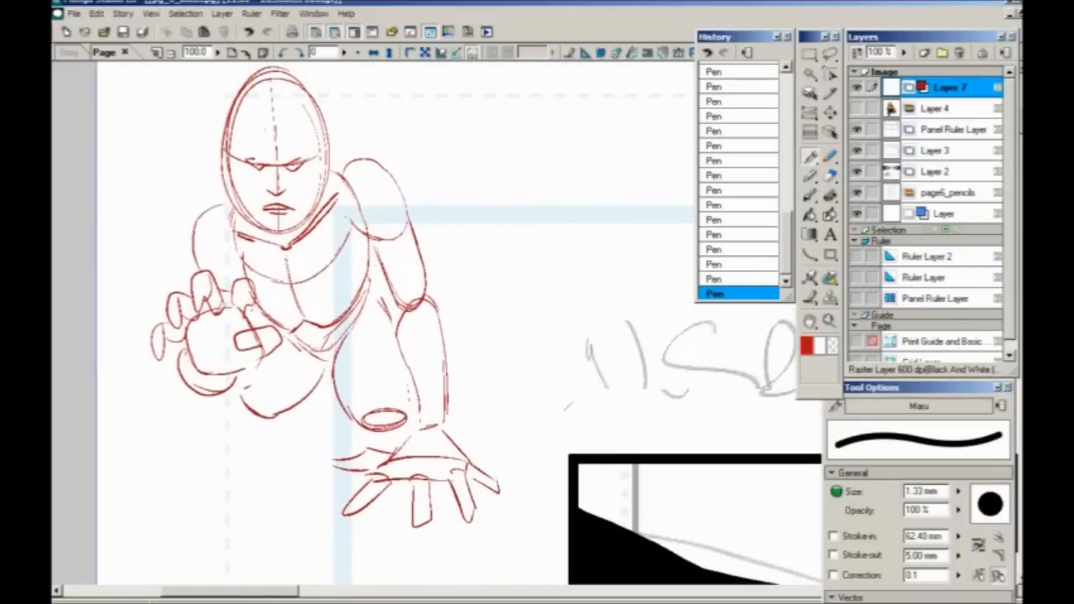
key(ctrl+z)
mouse_move(281, 374)
mouse_down()
mouse_move(230, 411)
mouse_move(266, 418)
mouse_up()
- Lasso and copy the head, place the copy beside the first figure and merge it into Layer 7
key(l)
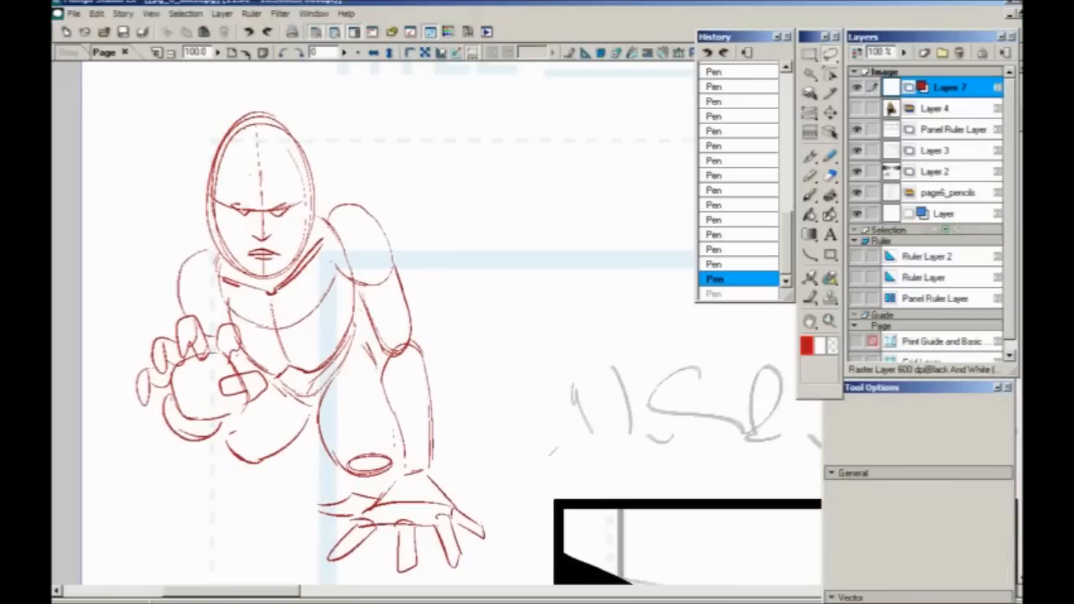
mouse_move(256, 100)
mouse_down()
mouse_move(326, 193)
mouse_move(308, 251)
mouse_move(246, 277)
mouse_move(188, 186)
mouse_move(256, 98)
mouse_up()
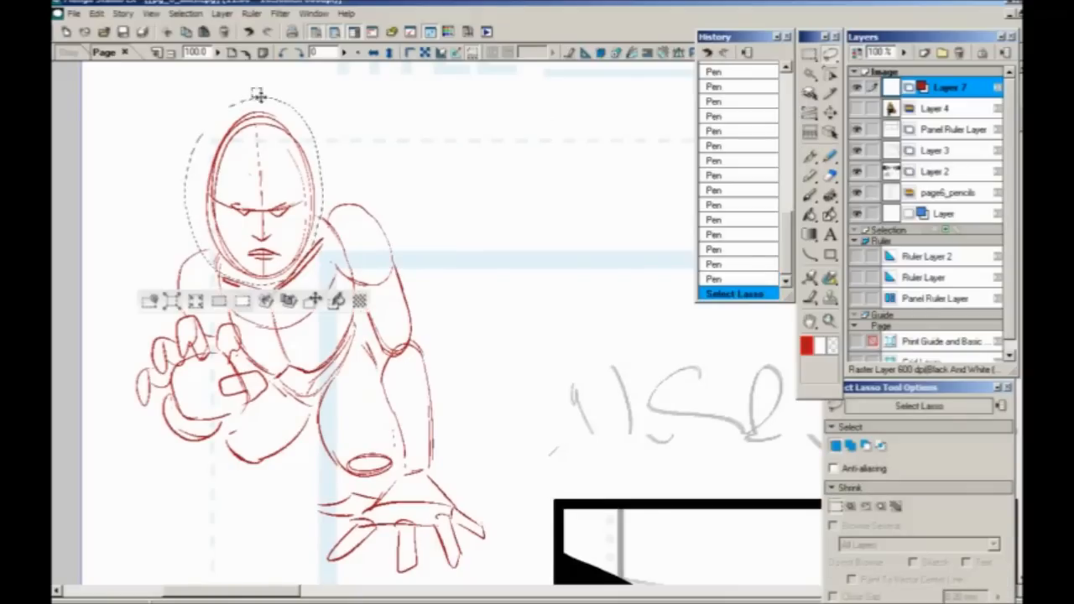
key(ctrl+c)
key(ctrl+v)
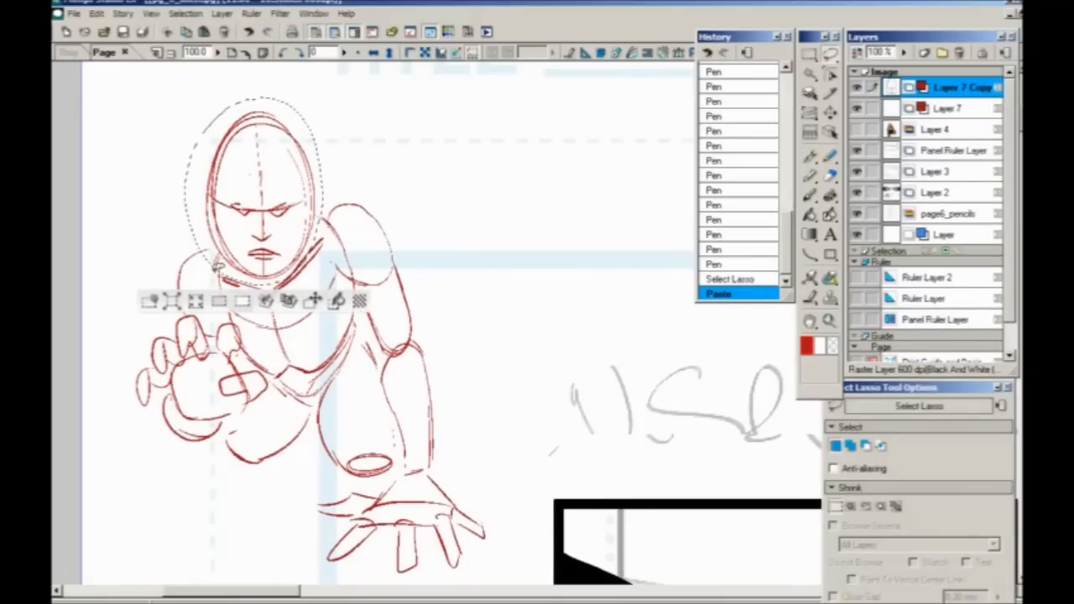
click(149, 300)
key(ctrl+t)
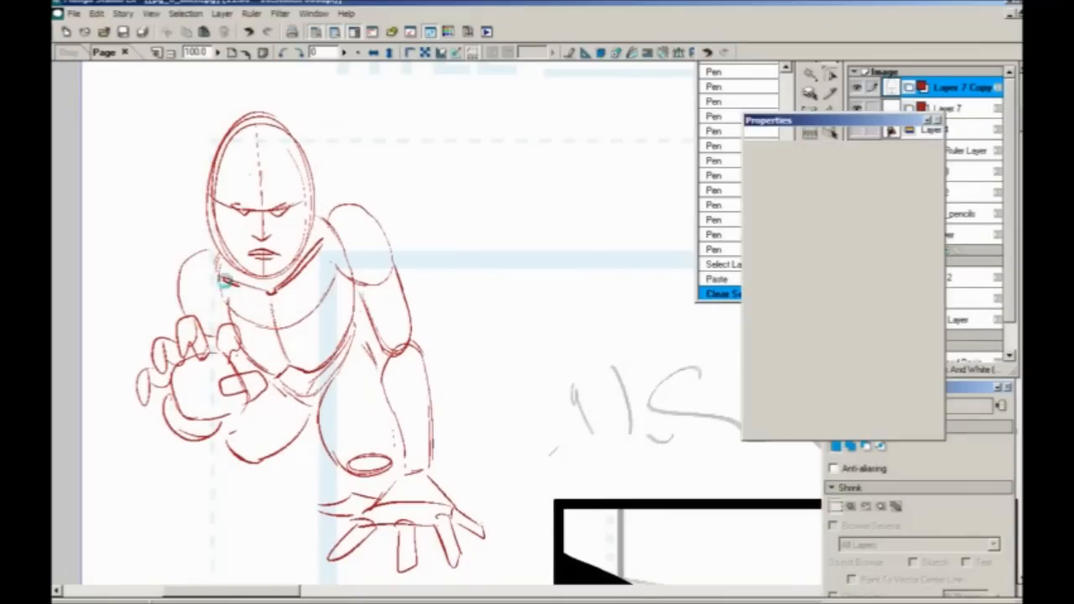
drag(228, 271, 502, 275)
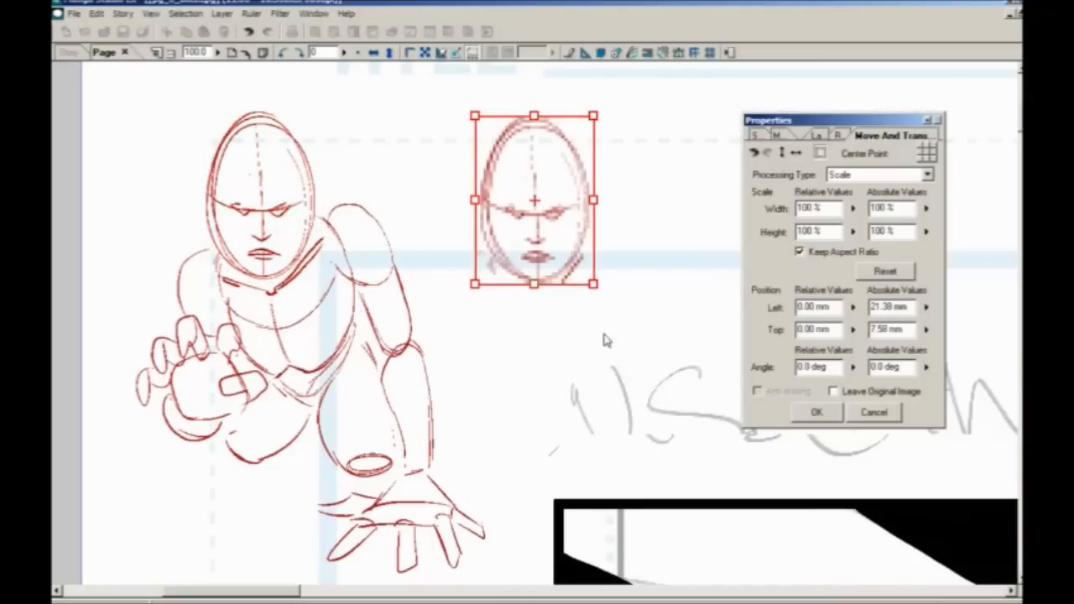
click(816, 412)
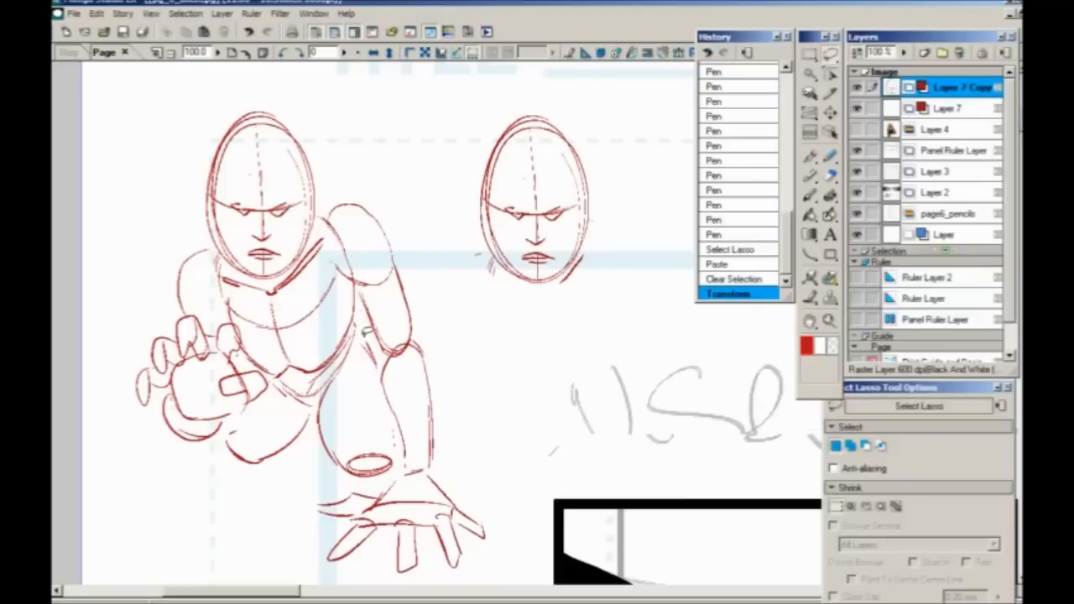
key(ctrl+e)
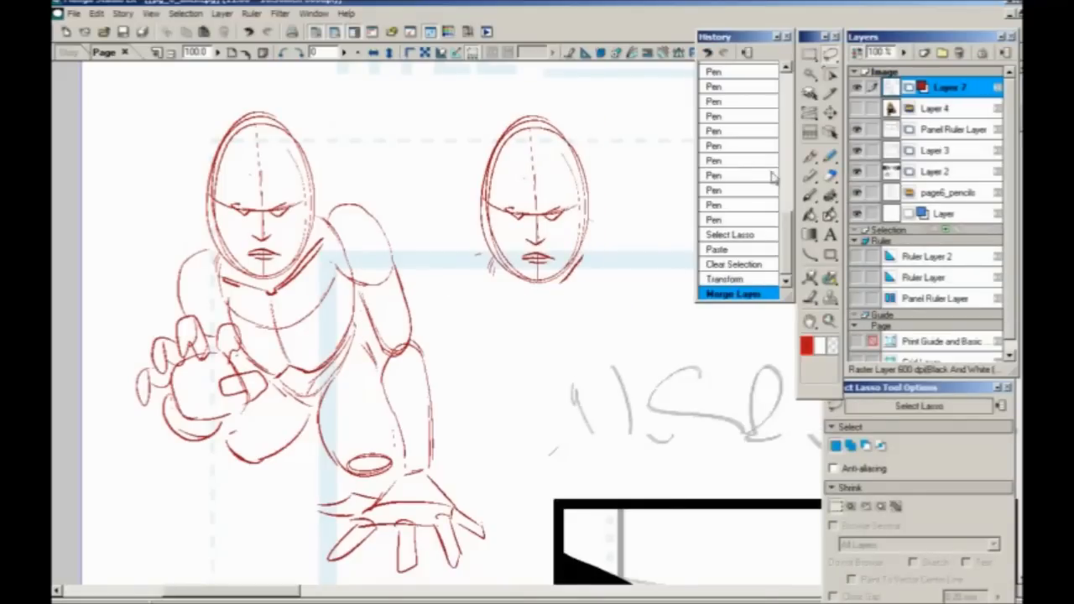
- Sketch a rounded ribcage with the pen below the copied head and mark the pit of the neck
click(812, 158)
mouse_move(402, 369)
mouse_down()
mouse_move(370, 329)
mouse_move(345, 324)
mouse_up()
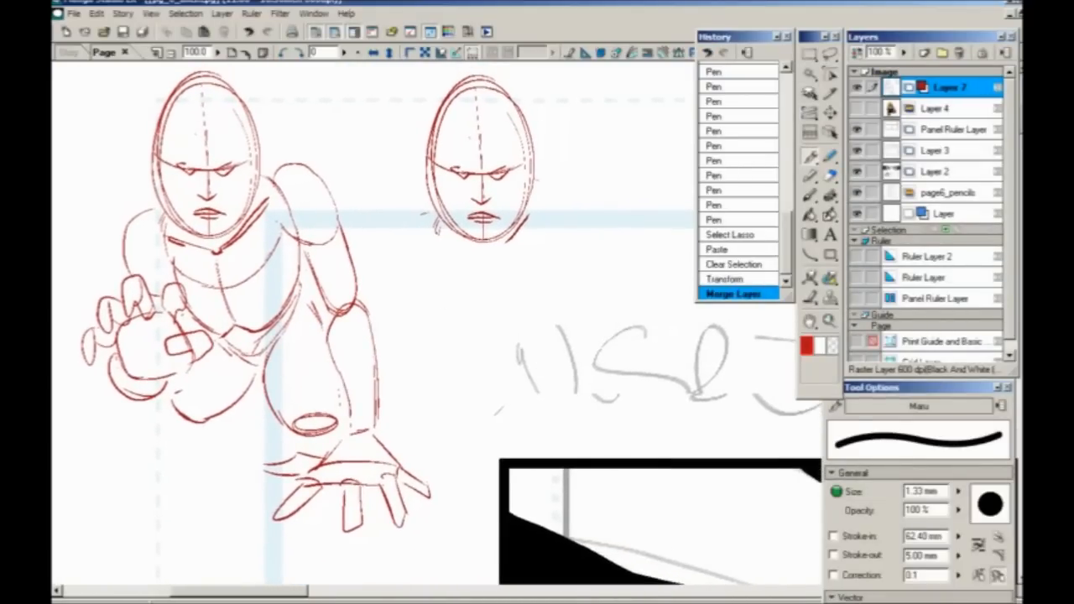
drag(443, 273, 482, 324)
drag(556, 201, 576, 327)
drag(576, 277, 495, 345)
mouse_move(434, 293)
mouse_down()
mouse_move(491, 344)
mouse_move(545, 332)
mouse_up()
mouse_move(453, 304)
mouse_down()
mouse_move(508, 344)
mouse_move(563, 249)
mouse_move(434, 263)
mouse_move(531, 343)
mouse_move(569, 268)
mouse_up()
- Draw both collarbones from the pit of the neck and mark each shoulder end with a dot
mouse_move(553, 206)
mouse_down()
mouse_move(479, 267)
mouse_move(468, 250)
mouse_up()
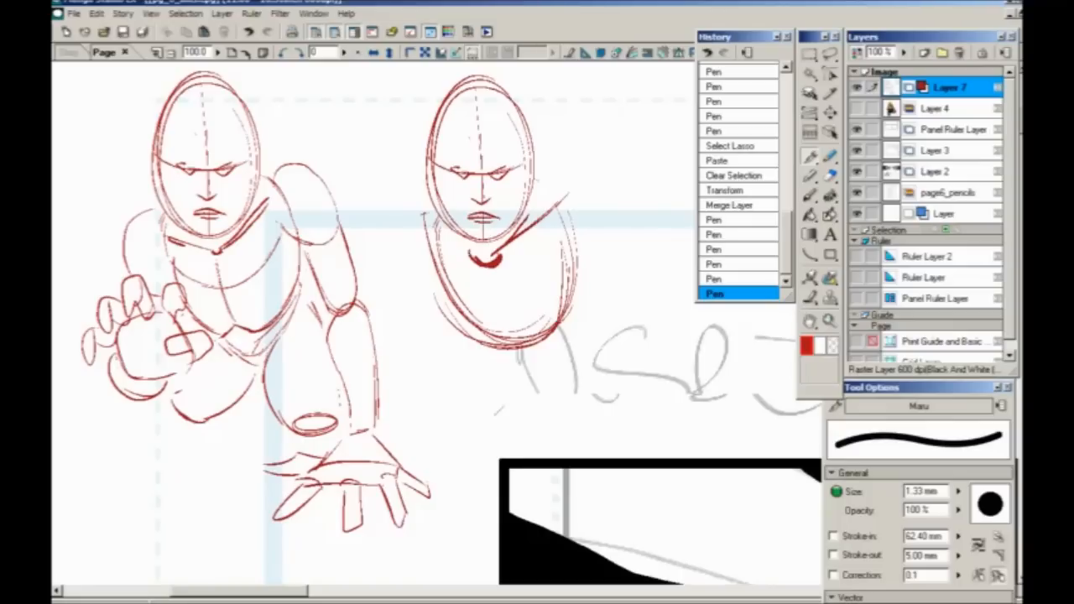
drag(552, 206, 570, 189)
drag(470, 252, 409, 243)
drag(436, 201, 481, 248)
drag(517, 214, 492, 254)
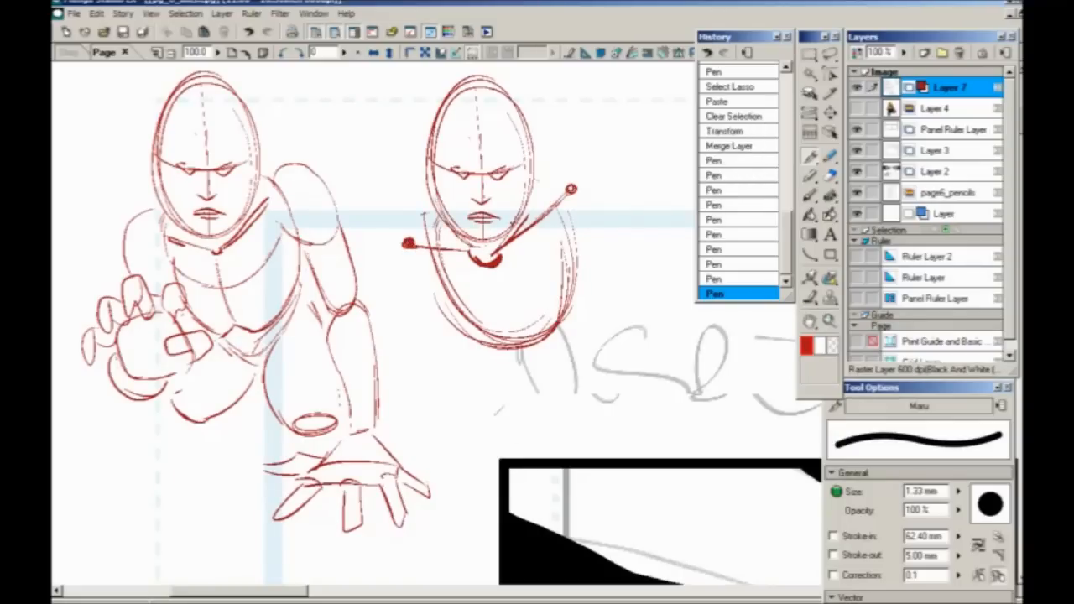
- Reinforce the sides of the second ribcage and sketch the rib arch at its base with a centre line
drag(577, 261, 575, 272)
mouse_move(538, 172)
mouse_down()
mouse_move(572, 268)
mouse_move(554, 332)
mouse_up()
mouse_move(489, 269)
mouse_down()
mouse_move(522, 362)
mouse_move(539, 363)
mouse_up()
mouse_move(513, 318)
mouse_down()
mouse_move(571, 334)
mouse_move(511, 318)
mouse_up()
mouse_move(507, 317)
mouse_down()
mouse_move(491, 335)
mouse_move(498, 341)
mouse_up()
drag(435, 270, 476, 329)
drag(442, 287, 500, 354)
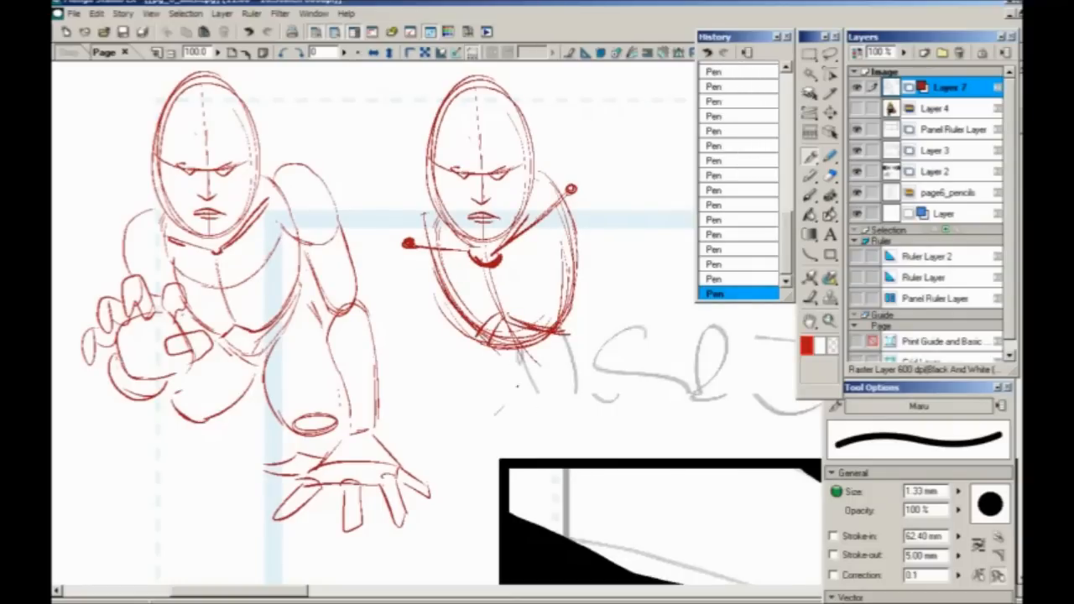
- Sketch the angular pelvis outline below the second ribcage and add a curve across the chest
mouse_move(579, 294)
mouse_down()
mouse_move(600, 321)
mouse_move(554, 389)
mouse_up()
mouse_move(583, 334)
mouse_down()
mouse_move(547, 397)
mouse_move(507, 396)
mouse_up()
drag(460, 350, 510, 399)
drag(446, 329, 490, 381)
mouse_move(436, 280)
mouse_down()
mouse_move(458, 334)
mouse_move(454, 317)
mouse_up()
drag(458, 324, 478, 341)
drag(483, 290, 554, 263)
drag(520, 282, 561, 248)
drag(475, 291, 522, 278)
- Hide Panel Ruler Layer, Layer 3, Layer 2, page6_pencils and Layer, leaving only Layer 7 visible
mouse_move(467, 426)
mouse_down()
mouse_move(425, 364)
mouse_move(296, 363)
mouse_up()
drag(856, 148, 857, 214)
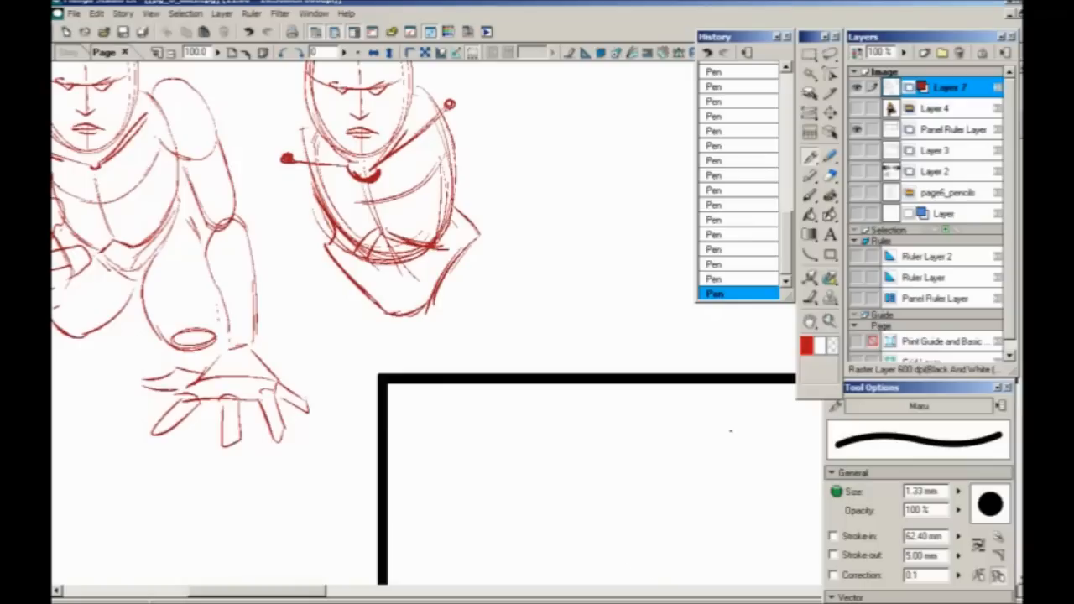
click(856, 129)
- Draw two horizontal ground lines beneath the second figure
drag(403, 380, 454, 363)
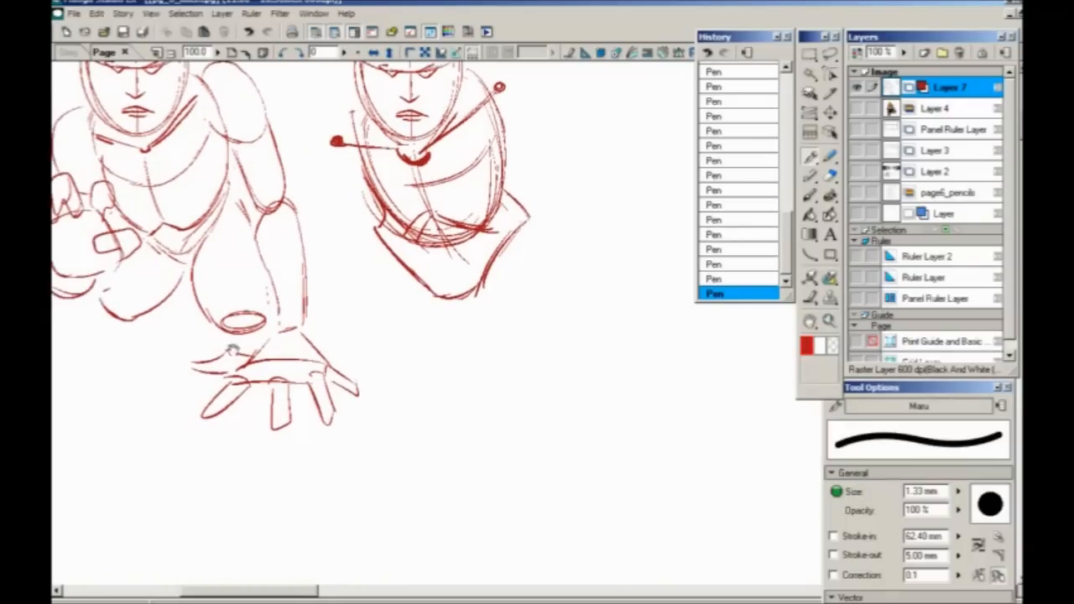
drag(232, 357, 262, 413)
drag(372, 388, 632, 388)
drag(415, 396, 701, 396)
- Sketch the second figure's planted arm as a curved tube running from the shoulder down to the ground line
mouse_move(579, 389)
mouse_down()
mouse_move(611, 388)
mouse_move(567, 326)
mouse_move(562, 235)
mouse_up()
mouse_move(548, 194)
mouse_down()
mouse_move(564, 282)
mouse_move(557, 369)
mouse_up()
mouse_move(562, 298)
mouse_down()
mouse_move(597, 279)
mouse_move(604, 377)
mouse_move(597, 275)
mouse_up()
mouse_move(564, 277)
mouse_down()
mouse_move(599, 237)
mouse_move(567, 374)
mouse_up()
drag(587, 242, 602, 342)
drag(561, 179, 585, 242)
drag(532, 164, 557, 180)
drag(534, 179, 562, 255)
mouse_move(530, 186)
mouse_down()
mouse_move(510, 133)
mouse_move(562, 183)
mouse_up()
- Draw a bold shoulder ball at the top of the planted arm and wrap cross-contour curves around the arm
drag(546, 130, 508, 173)
mouse_move(508, 176)
mouse_down()
mouse_move(537, 205)
mouse_move(517, 132)
mouse_up()
mouse_move(525, 129)
mouse_down()
mouse_move(564, 177)
mouse_move(566, 165)
mouse_up()
drag(513, 144, 533, 206)
drag(590, 251, 549, 269)
drag(582, 216, 539, 244)
mouse_move(592, 219)
mouse_down()
mouse_move(560, 180)
mouse_move(532, 201)
mouse_up()
mouse_move(609, 287)
mouse_down()
mouse_move(545, 286)
mouse_move(549, 317)
mouse_up()
drag(619, 333, 558, 352)
- Sketch the second figure's planted hand with a flared wrist, knuckle arcs, a side thumb and finger direction lines
mouse_move(611, 376)
mouse_down()
mouse_move(572, 356)
mouse_move(623, 415)
mouse_move(656, 433)
mouse_move(557, 433)
mouse_up()
drag(630, 428, 514, 431)
drag(560, 389, 509, 426)
drag(643, 434, 629, 453)
drag(629, 453, 518, 448)
drag(582, 441, 515, 451)
drag(562, 384, 471, 412)
drag(522, 438, 468, 483)
drag(559, 438, 544, 488)
drag(603, 438, 604, 500)
drag(633, 435, 673, 473)
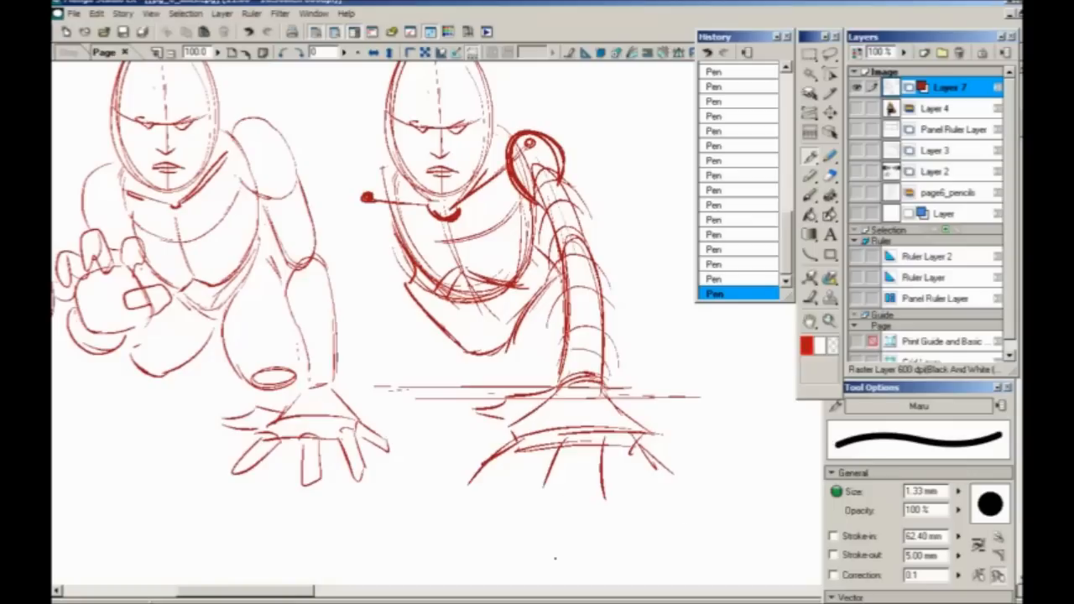
- Try to sketch a thigh beside the planted arm and long side lines below the opposite shoulder
mouse_move(546, 273)
mouse_down()
mouse_move(520, 332)
mouse_move(529, 384)
mouse_up()
drag(530, 304, 527, 388)
drag(567, 274, 524, 305)
drag(406, 276, 473, 380)
drag(360, 197, 438, 394)
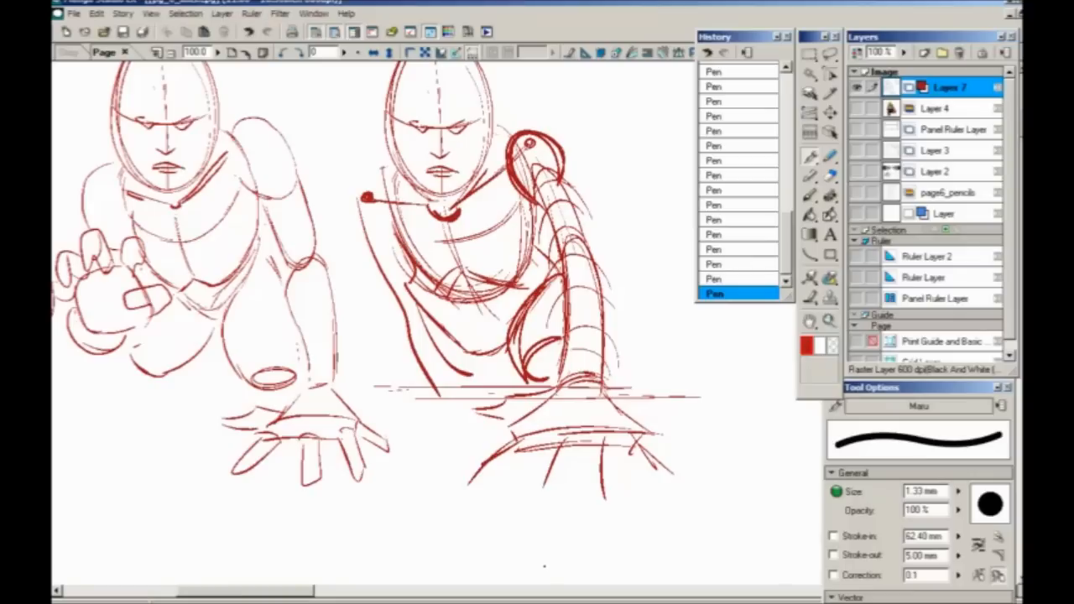
key(ctrl+z)
key(ctrl+z)
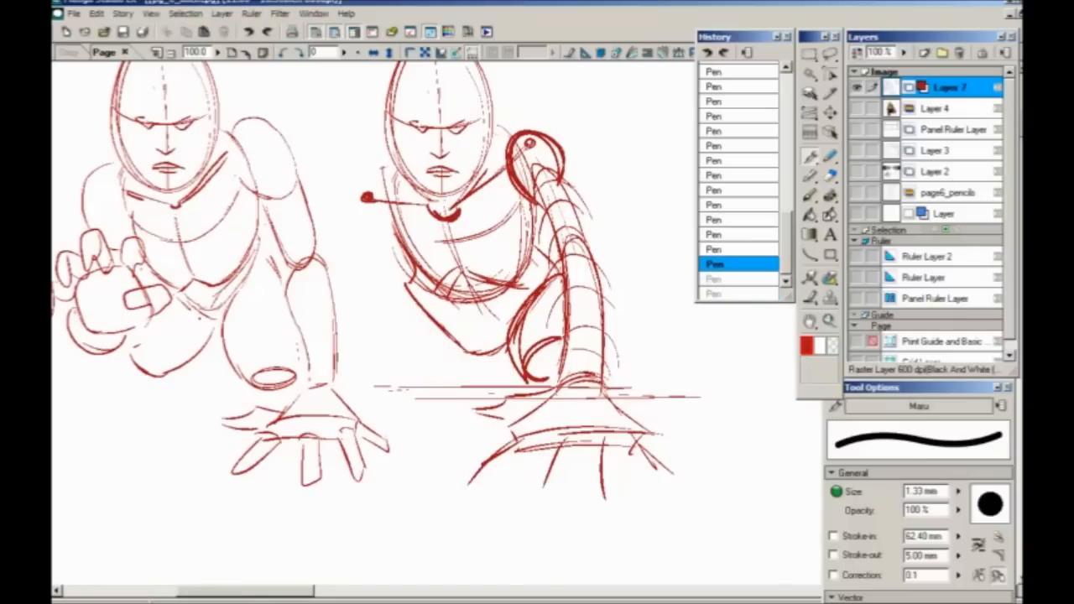
key(ctrl+z)
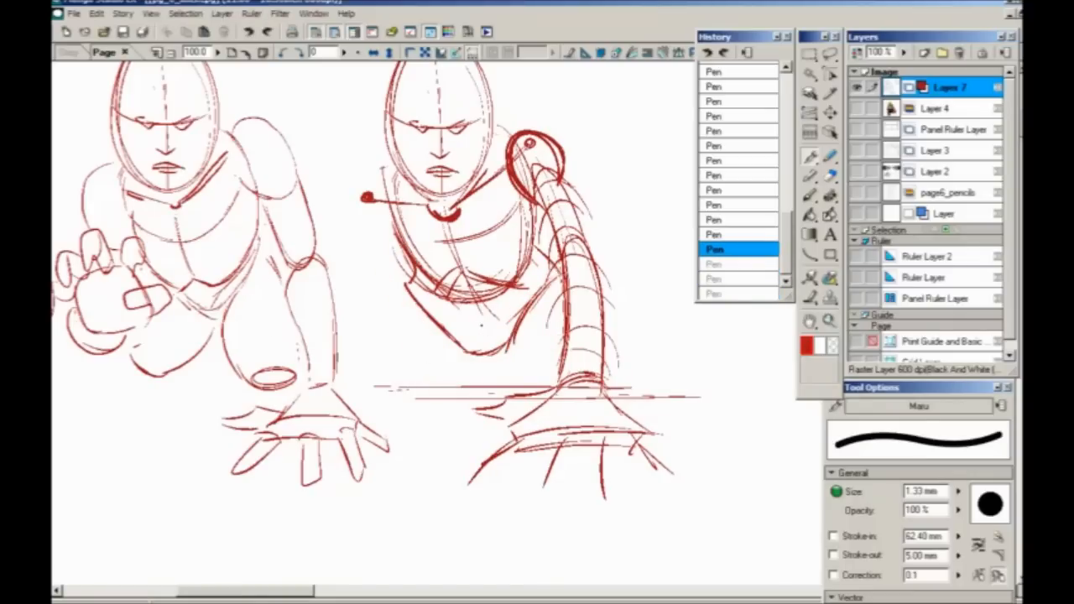
- Erase the pelvis outline below the second ribcage
mouse_move(541, 277)
mouse_down()
mouse_move(503, 335)
mouse_move(420, 307)
mouse_move(408, 285)
mouse_up()
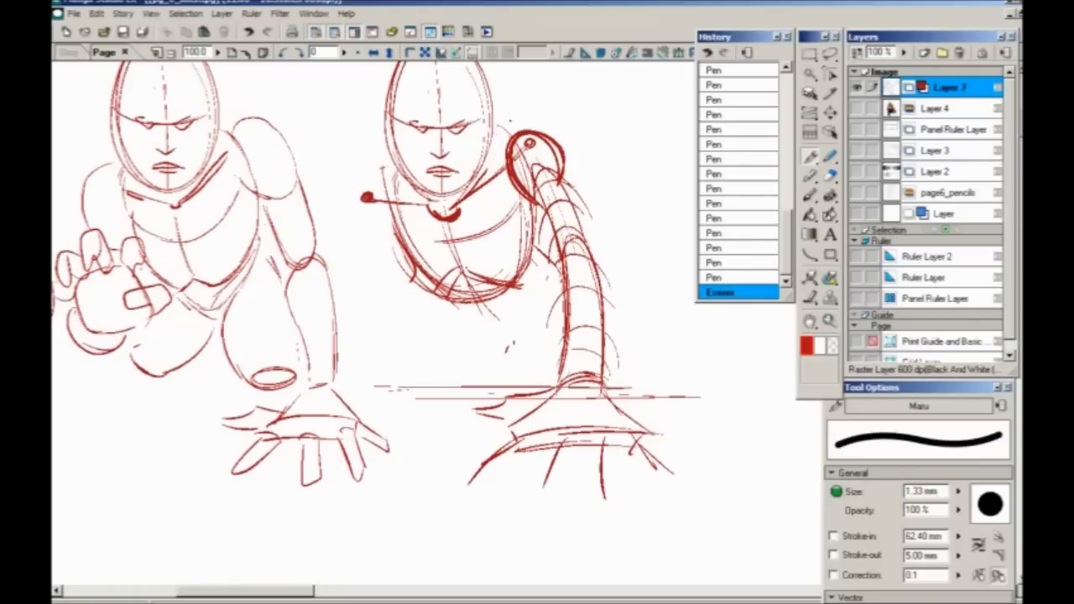
- Try double-headed arrows showing the opposing tilts of the shoulders and hips on the second figure
mouse_move(555, 134)
mouse_down()
mouse_move(362, 209)
mouse_move(598, 94)
mouse_move(555, 89)
mouse_up()
key(ctrl+z)
mouse_move(374, 178)
mouse_down()
mouse_move(354, 203)
mouse_move(406, 210)
mouse_up()
mouse_move(412, 288)
mouse_down()
mouse_move(408, 321)
mouse_move(605, 352)
mouse_up()
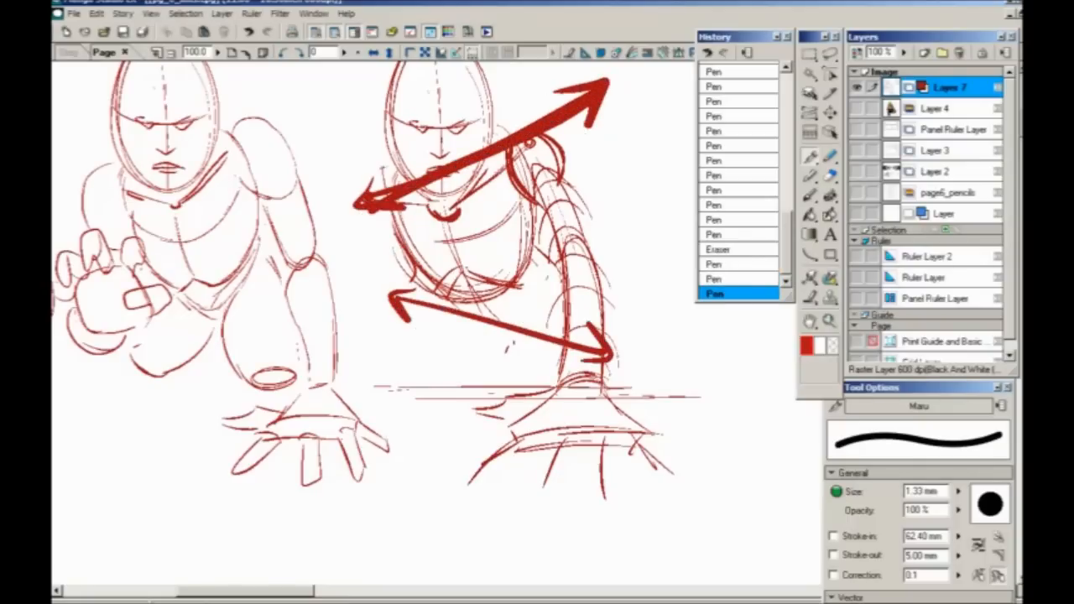
key(ctrl+z)
key(ctrl+z)
key(ctrl+z)
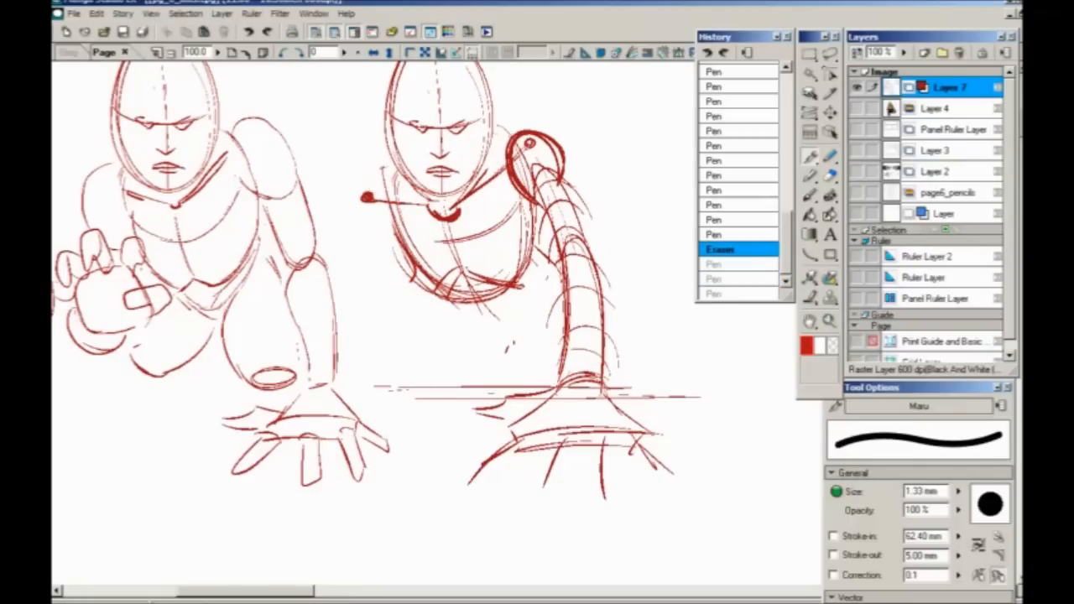
- Redraw the pelvis outline below the second ribcage
mouse_move(420, 275)
mouse_down()
mouse_move(396, 309)
mouse_move(453, 339)
mouse_up()
mouse_move(416, 295)
mouse_down()
mouse_move(466, 345)
mouse_move(531, 313)
mouse_up()
mouse_move(495, 347)
mouse_down()
mouse_move(557, 279)
mouse_move(546, 253)
mouse_up()
- Sketch the foreshortened thigh farther from the planted arm as a large oval with a smaller knee oval inside
mouse_move(428, 362)
mouse_down()
mouse_move(387, 374)
mouse_move(412, 412)
mouse_move(435, 402)
mouse_up()
mouse_move(445, 393)
mouse_down()
mouse_move(470, 339)
mouse_move(403, 393)
mouse_up()
drag(404, 308, 404, 398)
mouse_move(396, 313)
mouse_down()
mouse_move(471, 342)
mouse_move(438, 387)
mouse_move(402, 394)
mouse_move(469, 345)
mouse_move(439, 406)
mouse_up()
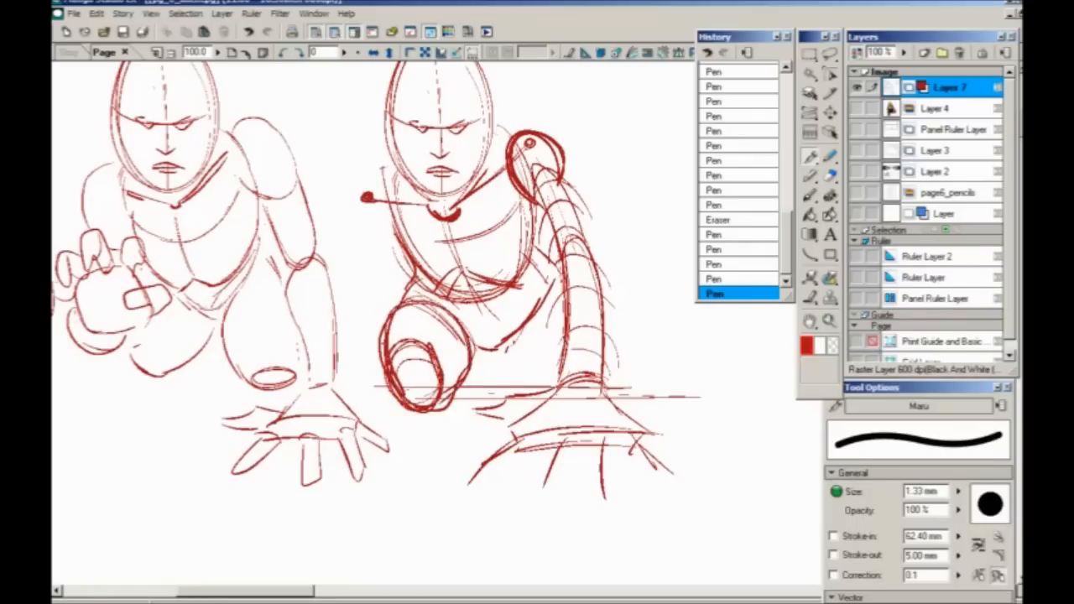
- Darken the inner edge of the foreshortened thigh and sketch the other thigh next to the planted arm
mouse_move(484, 351)
mouse_down()
mouse_move(461, 393)
mouse_move(469, 390)
mouse_move(455, 393)
mouse_up()
click(541, 313)
mouse_move(562, 294)
mouse_down()
mouse_move(533, 376)
mouse_move(503, 368)
mouse_move(516, 385)
mouse_up()
mouse_move(503, 347)
mouse_down()
mouse_move(555, 339)
mouse_move(523, 379)
mouse_up()
drag(501, 372, 507, 342)
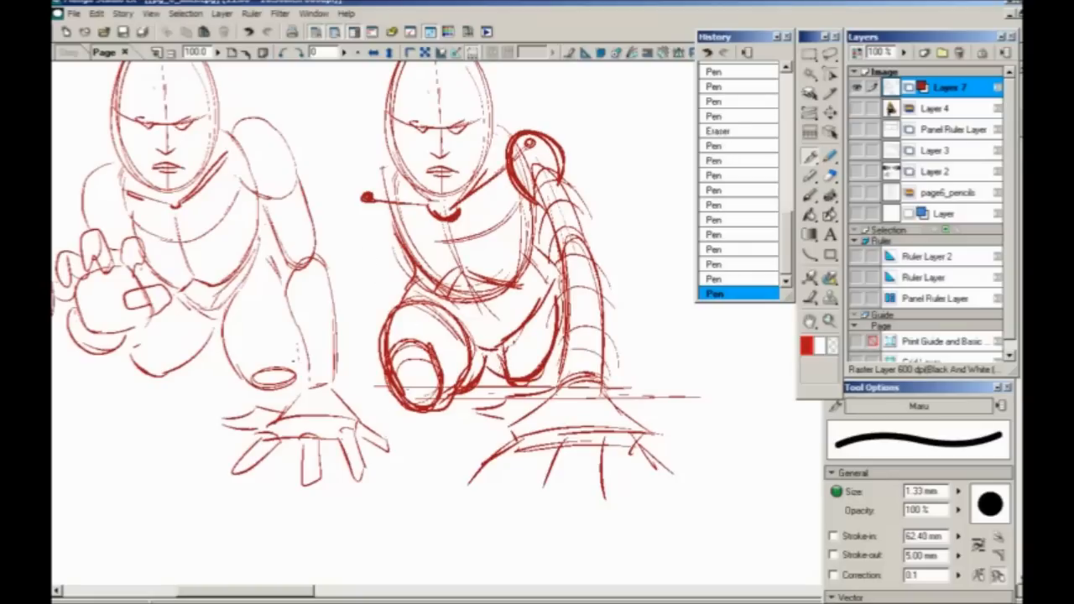
- Draw a shoulder arc around the second figure's other collarbone dot and a rounded form for the raised hand below it
drag(290, 391, 411, 408)
mouse_move(482, 183)
mouse_down()
mouse_move(494, 240)
mouse_move(481, 193)
mouse_move(500, 182)
mouse_move(488, 187)
mouse_move(512, 245)
mouse_move(455, 318)
mouse_move(487, 338)
mouse_up()
mouse_move(514, 275)
mouse_down()
mouse_move(509, 300)
mouse_move(514, 286)
mouse_up()
mouse_move(504, 262)
mouse_down()
mouse_move(457, 299)
mouse_move(509, 303)
mouse_up()
mouse_move(459, 304)
mouse_down()
mouse_move(475, 275)
mouse_move(508, 300)
mouse_up()
drag(500, 264, 461, 283)
- Circle the first figure's raised hand and undo the arrow drawn from it towards the planted hand
drag(195, 240, 251, 245)
drag(252, 369, 390, 430)
drag(345, 389, 391, 431)
drag(391, 431, 340, 448)
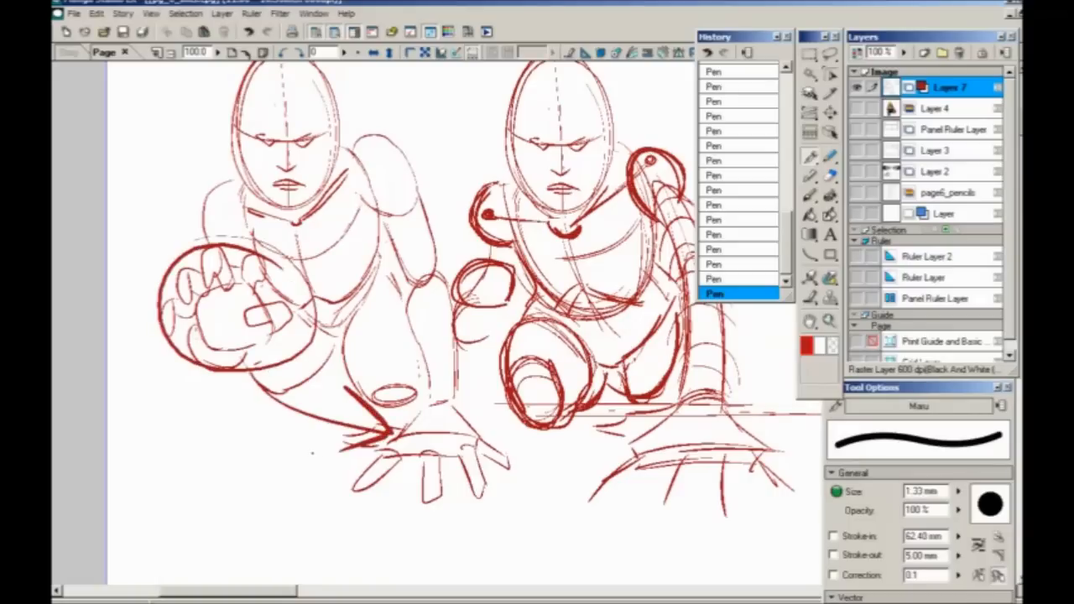
key(ctrl+z)
- Add the thumb, palm details and curled fingers to the second figure's raised hand
mouse_move(508, 284)
mouse_down()
mouse_move(489, 303)
mouse_move(531, 295)
mouse_up()
drag(531, 295, 513, 285)
drag(509, 248, 517, 276)
mouse_move(489, 242)
mouse_down()
mouse_move(483, 260)
mouse_move(500, 275)
mouse_up()
mouse_move(478, 250)
mouse_down()
mouse_move(447, 265)
mouse_move(449, 281)
mouse_up()
drag(473, 280, 445, 305)
- Extend the second figure's planted fingers, add a long pointed thumb shape and reinforce the ground line
mouse_move(429, 342)
mouse_down()
mouse_move(328, 393)
mouse_move(225, 317)
mouse_up()
drag(555, 410, 617, 467)
drag(406, 385, 263, 383)
drag(500, 375, 518, 449)
mouse_move(493, 374)
mouse_down()
mouse_move(456, 480)
mouse_move(316, 443)
mouse_up()
mouse_move(314, 441)
mouse_down()
mouse_move(403, 403)
mouse_move(270, 385)
mouse_up()
- Extend the ground line and draw straight guide lines radiating upward from the planted hand across the second figure
drag(393, 375, 564, 371)
drag(467, 342, 241, 119)
drag(494, 359, 320, 61)
drag(377, 210, 388, 306)
drag(495, 395, 403, 116)
drag(504, 423, 509, 156)
drag(513, 452, 633, 274)
mouse_move(516, 457)
mouse_down()
mouse_move(606, 333)
mouse_move(644, 394)
mouse_up()
mouse_move(297, 452)
mouse_down()
mouse_move(337, 377)
mouse_move(432, 406)
mouse_up()
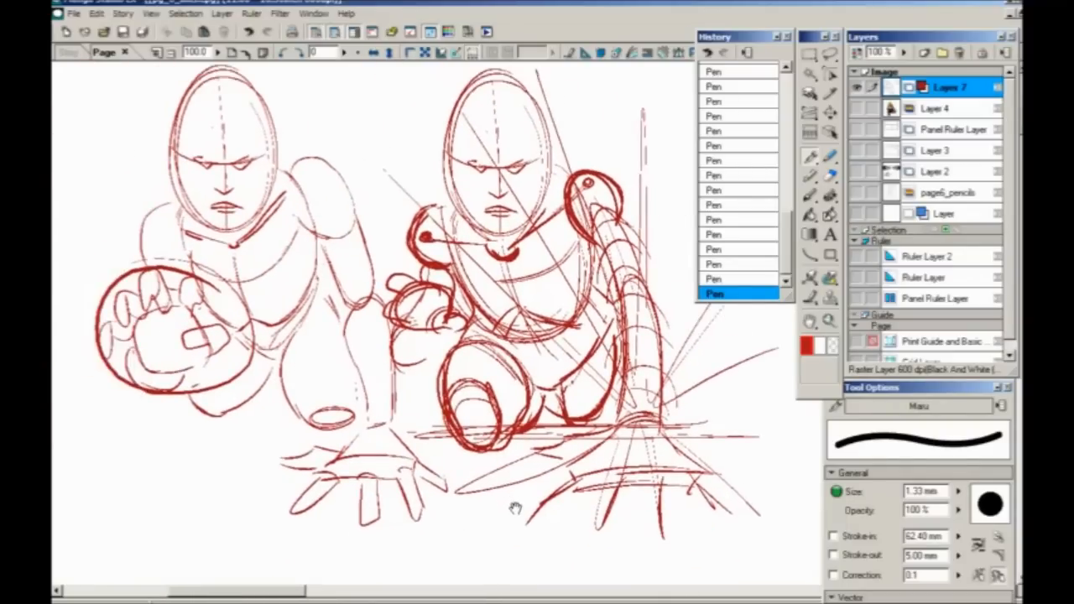
- Undo the straight guide lines radiating from the second figure's planted hand
mouse_move(321, 402)
mouse_down()
mouse_move(299, 311)
mouse_move(281, 351)
mouse_move(329, 362)
mouse_move(490, 362)
mouse_up()
key(ctrl+z)
key(ctrl+z)
key(ctrl+z)
- Lasso the second figure's planted arm and hand and move them into the empty space beside the figure
drag(376, 356, 212, 327)
key(l)
mouse_move(374, 152)
mouse_down()
mouse_move(467, 499)
mouse_move(406, 293)
mouse_move(629, 310)
mouse_move(619, 313)
mouse_up()
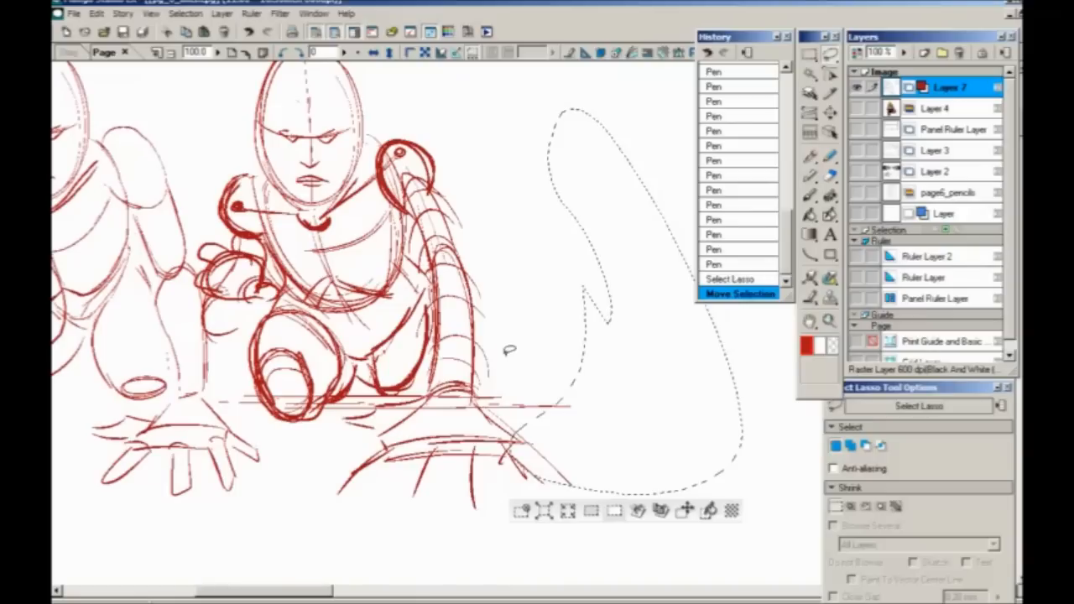
key(ctrl+z)
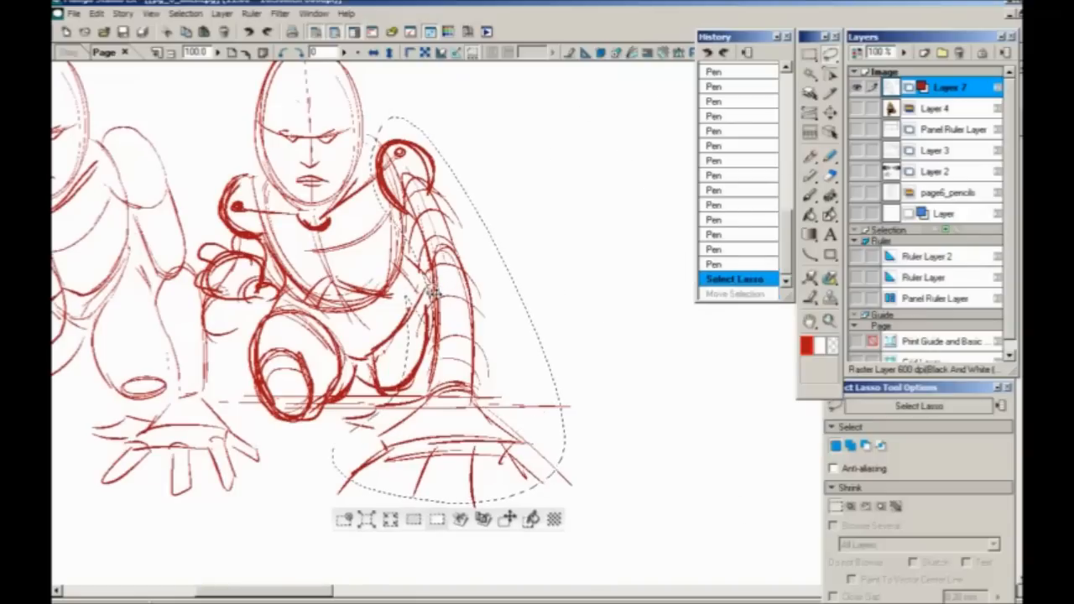
key(ctrl+y)
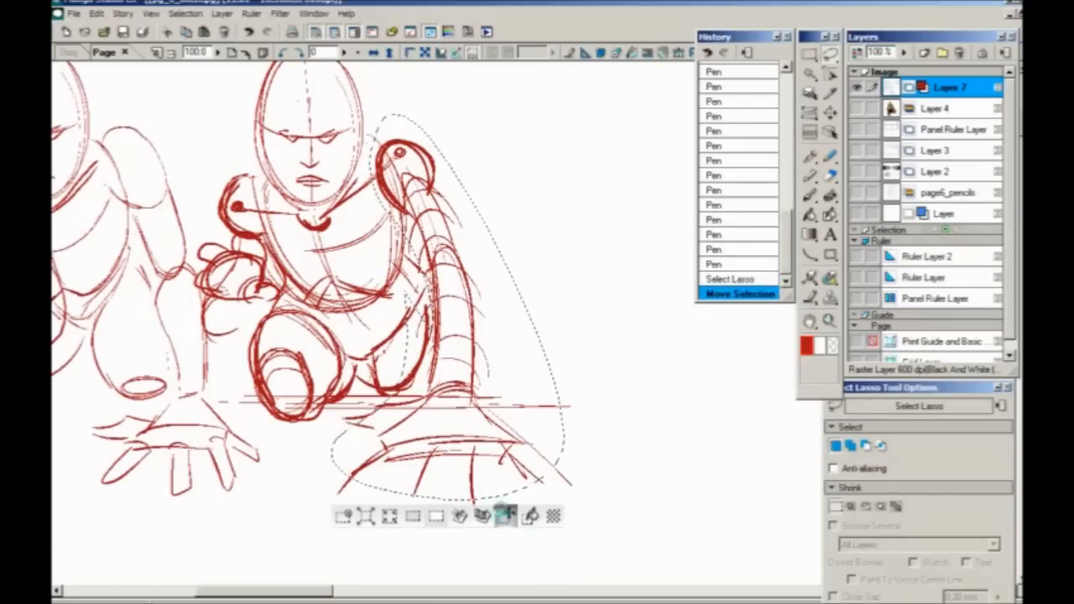
click(506, 515)
drag(444, 408, 637, 402)
click(814, 410)
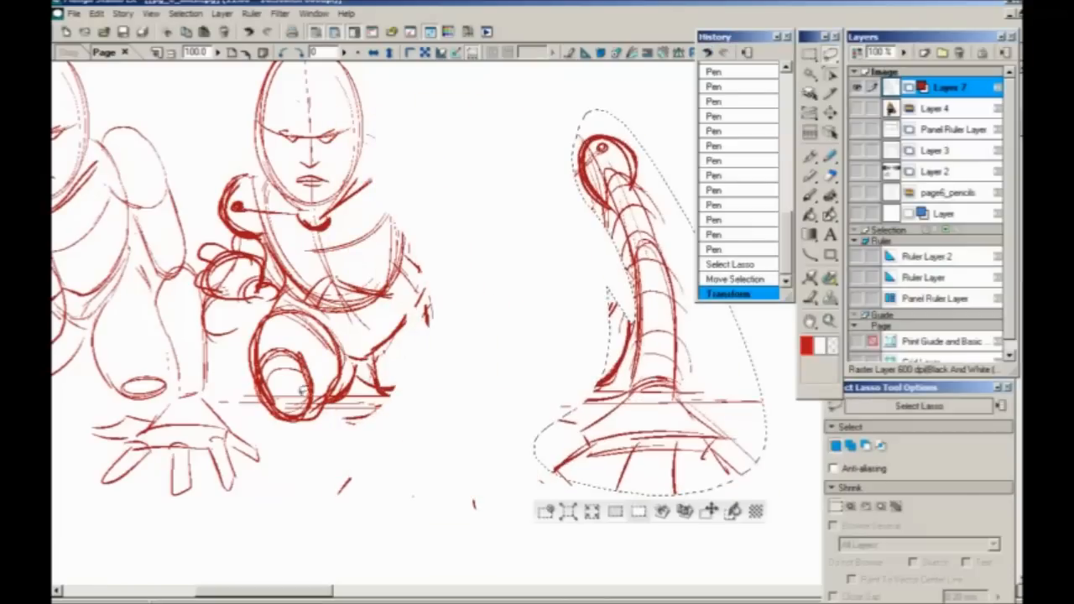
- Lasso the first figure's planted arm and hand, move them beside the other separated arm and clear the selection
drag(256, 419, 418, 444)
mouse_move(270, 141)
mouse_down()
mouse_move(299, 130)
mouse_move(351, 225)
mouse_move(426, 457)
mouse_move(279, 520)
mouse_move(319, 340)
mouse_move(280, 219)
mouse_move(283, 127)
mouse_up()
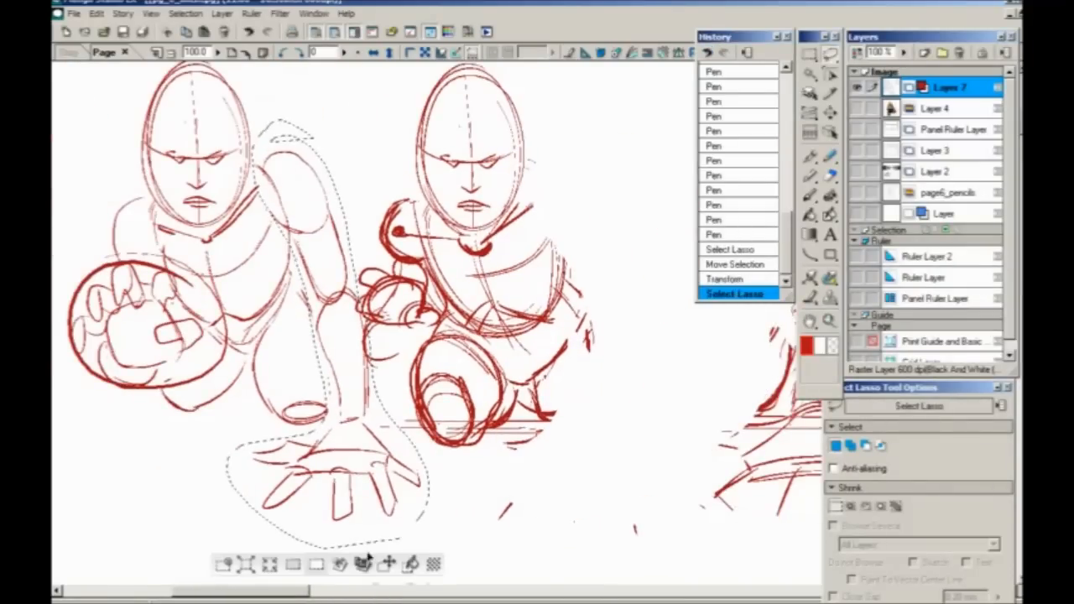
drag(322, 472, 177, 408)
click(243, 500)
drag(182, 359, 349, 391)
click(816, 412)
click(416, 510)
- Draw a downward arrow beside the second figure's separated arm, plus a tilted cylinder with curved cross-contour bands next to it
click(809, 157)
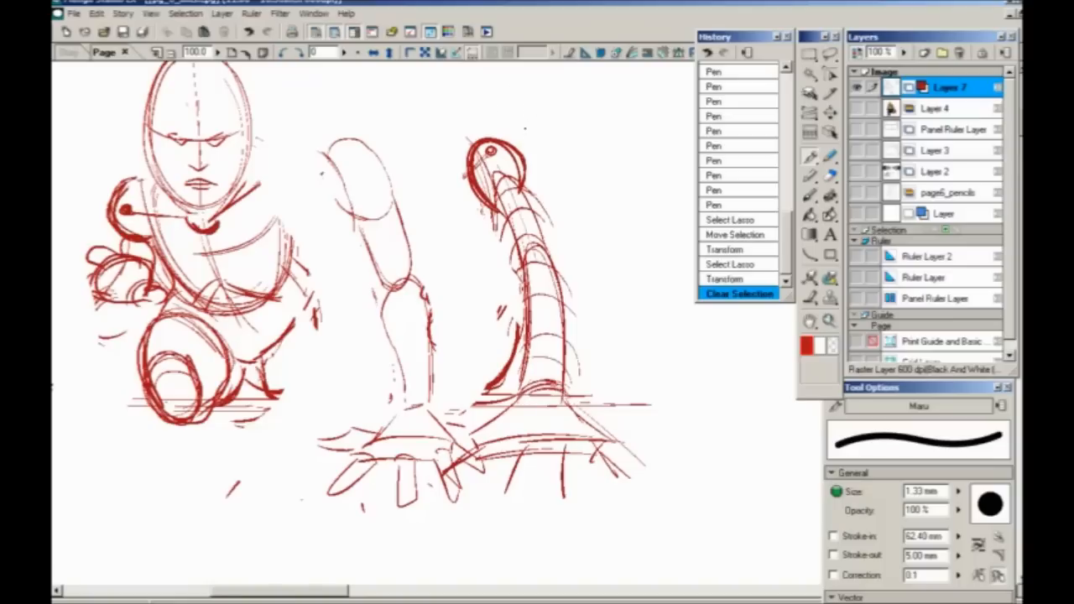
drag(537, 120, 548, 172)
mouse_move(619, 156)
mouse_down()
mouse_move(579, 180)
mouse_move(630, 206)
mouse_move(675, 401)
mouse_move(638, 404)
mouse_move(584, 180)
mouse_up()
mouse_move(639, 384)
mouse_down()
mouse_move(671, 373)
mouse_move(670, 356)
mouse_up()
drag(619, 329, 661, 312)
mouse_move(616, 287)
mouse_down()
mouse_move(652, 266)
mouse_move(646, 239)
mouse_up()
mouse_move(599, 232)
mouse_down()
mouse_move(639, 214)
mouse_move(633, 178)
mouse_up()
- Outline the shoulder oval of the first figure's separated arm and add curved contour bands down the upper arm and forearm
mouse_move(336, 210)
mouse_down()
mouse_move(331, 142)
mouse_move(382, 167)
mouse_move(369, 223)
mouse_move(394, 205)
mouse_up()
drag(366, 240, 402, 224)
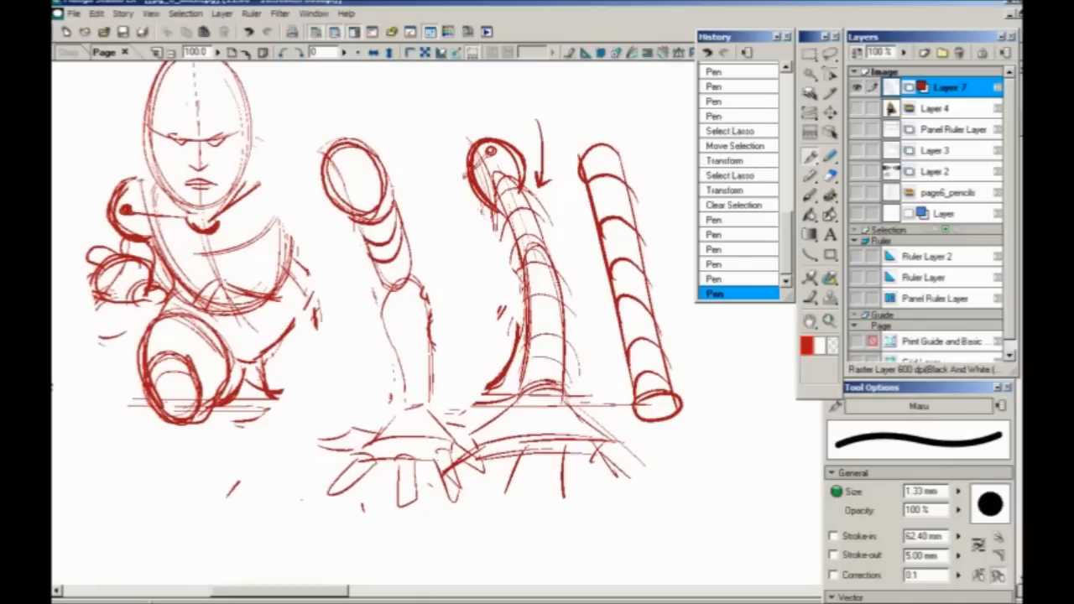
drag(380, 275, 411, 260)
drag(377, 307, 425, 295)
drag(389, 346, 428, 322)
drag(394, 369, 431, 349)
mouse_move(404, 387)
mouse_down()
mouse_move(433, 370)
mouse_move(426, 388)
mouse_up()
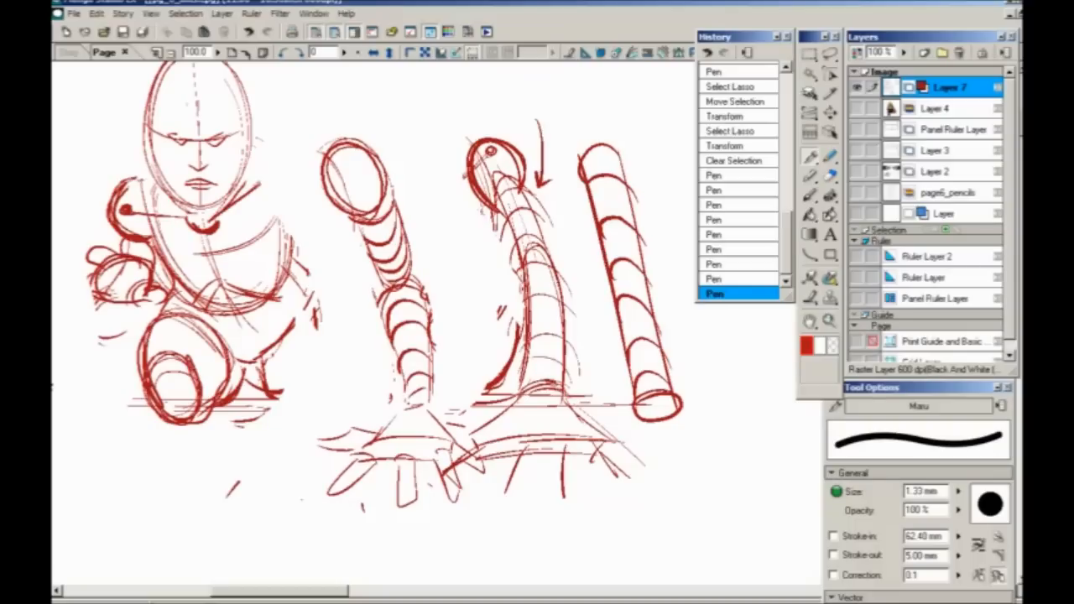
drag(563, 147, 562, 243)
mouse_move(221, 445)
mouse_down()
mouse_move(631, 509)
mouse_move(400, 495)
mouse_move(606, 539)
mouse_up()
drag(304, 350, 245, 312)
drag(663, 574, 453, 499)
key(ctrl+z)
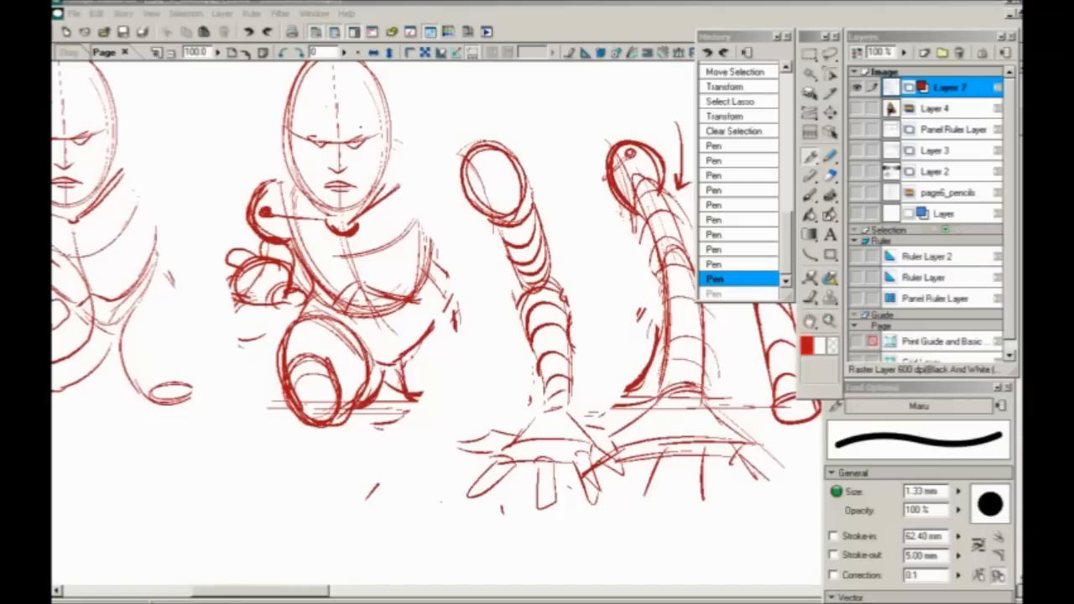
- Paste the copied comic page into the document and add a new layer above it, switched to its layer colour
click(102, 13)
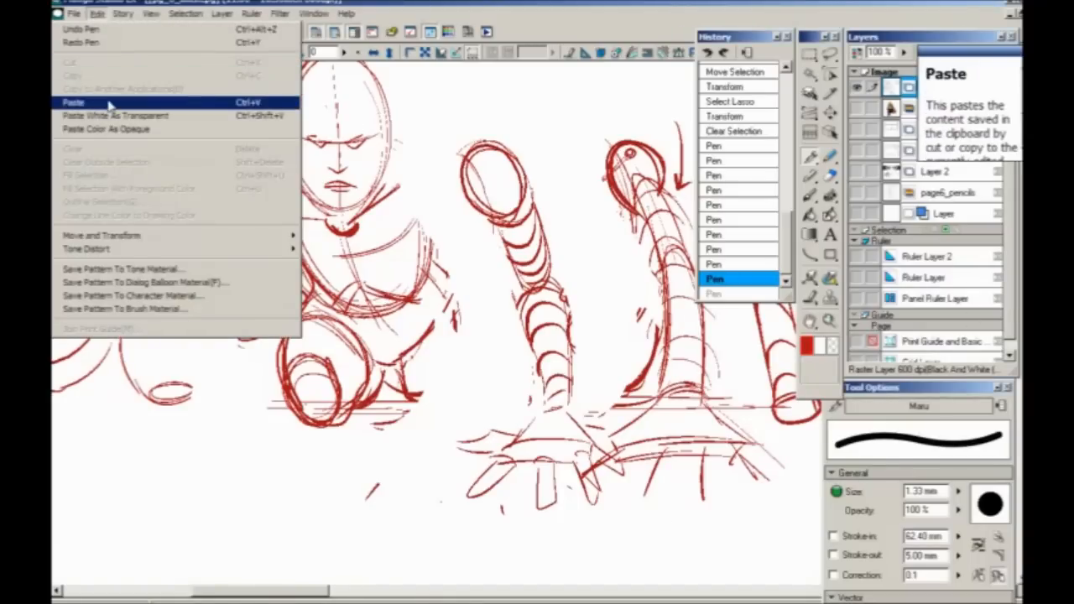
click(74, 102)
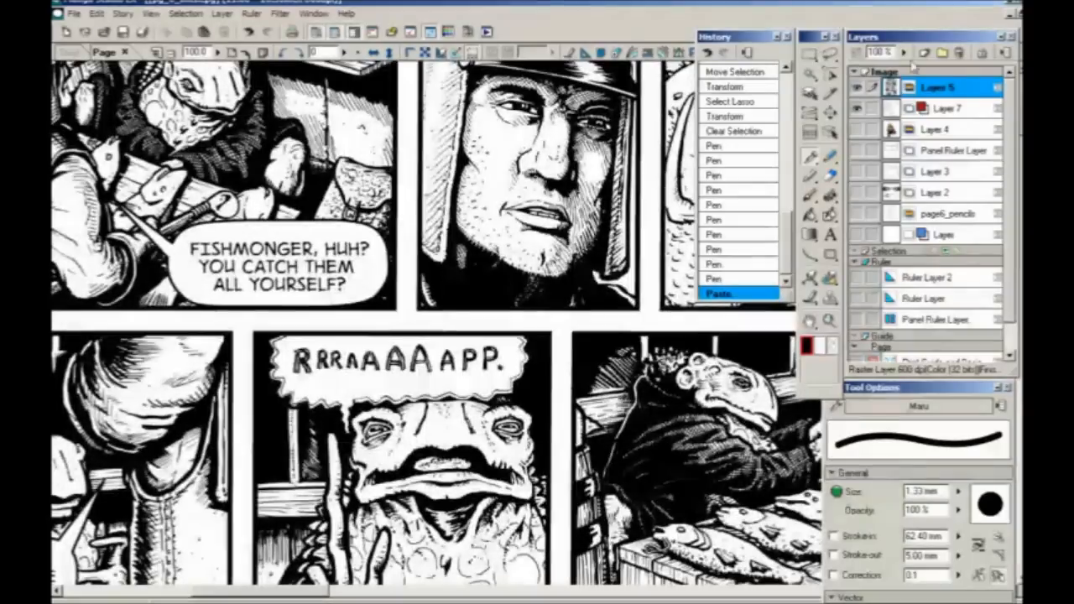
click(923, 52)
click(587, 401)
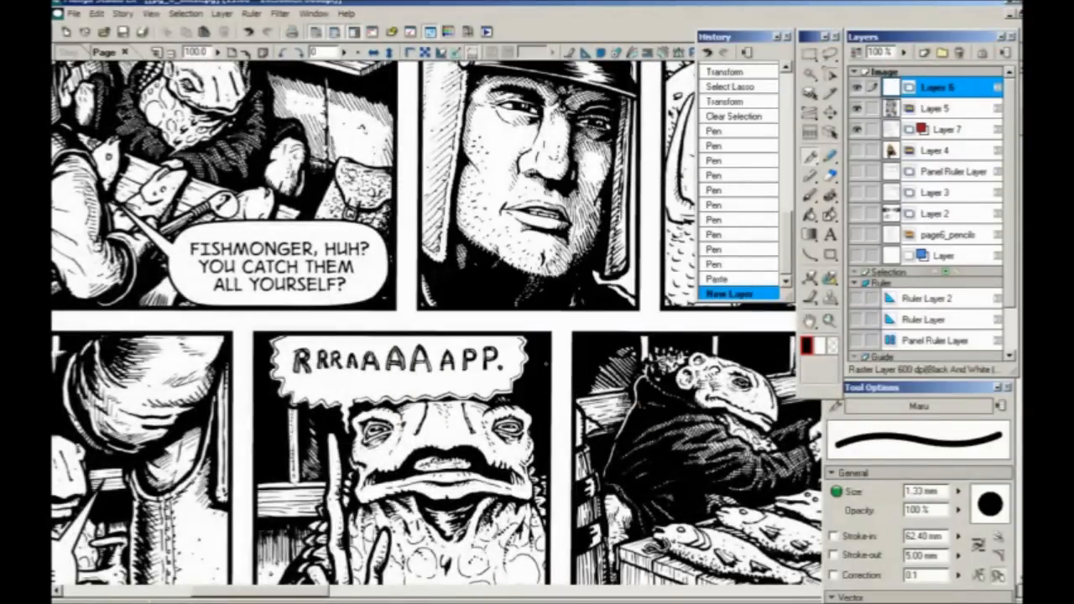
click(857, 55)
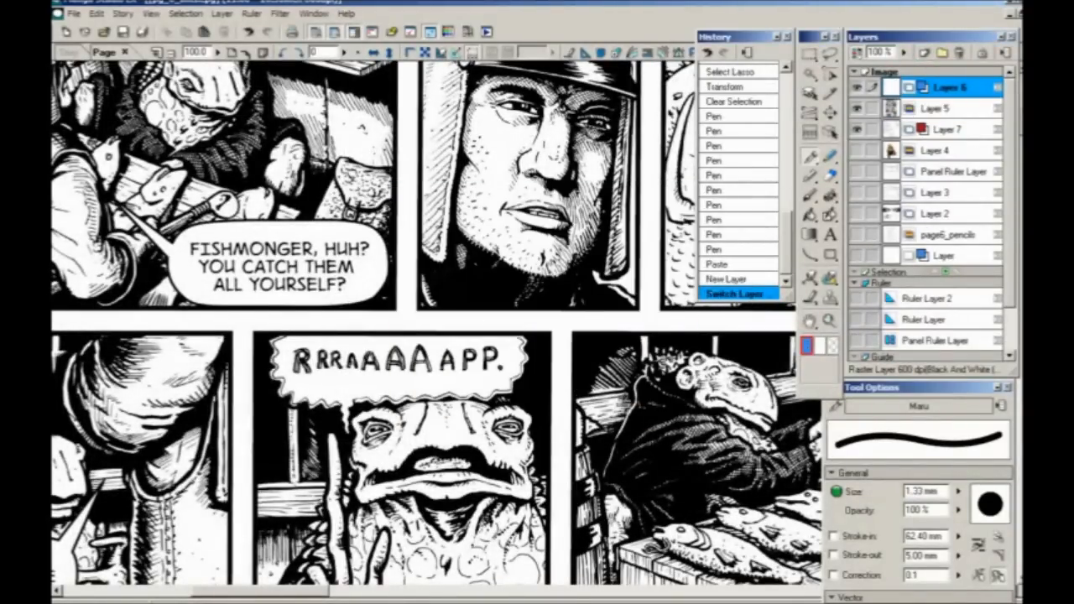
- Hide the palettes, view the comic page at 50% and examine the panel compositions and character views across all four rows
drag(310, 265, 217, 355)
key(Tab)
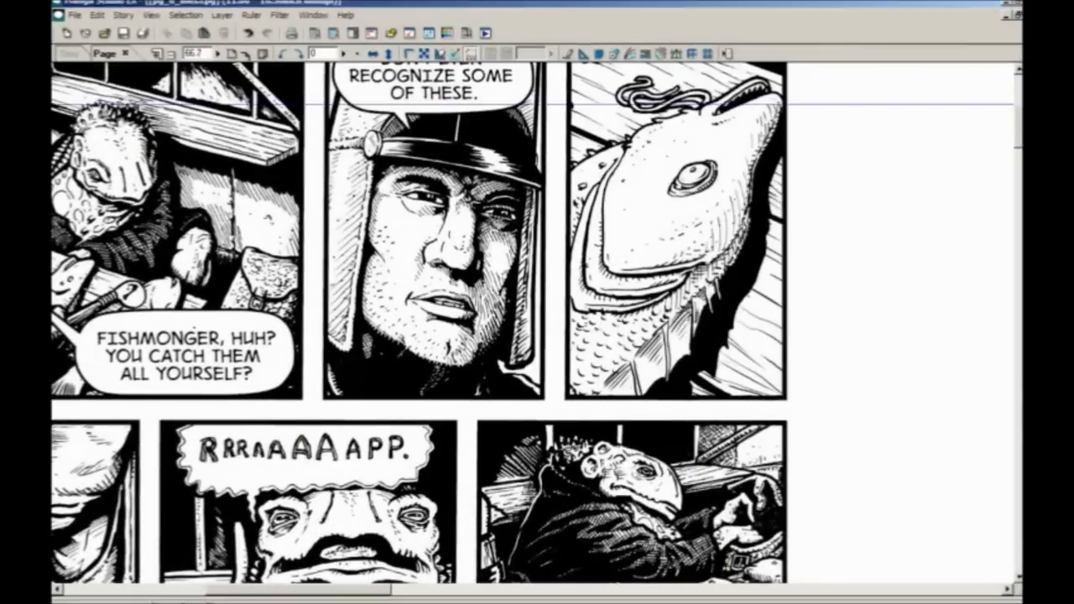
key(ctrl+minus)
drag(196, 328, 235, 306)
key(ctrl+minus)
drag(267, 431, 294, 246)
drag(259, 378, 256, 262)
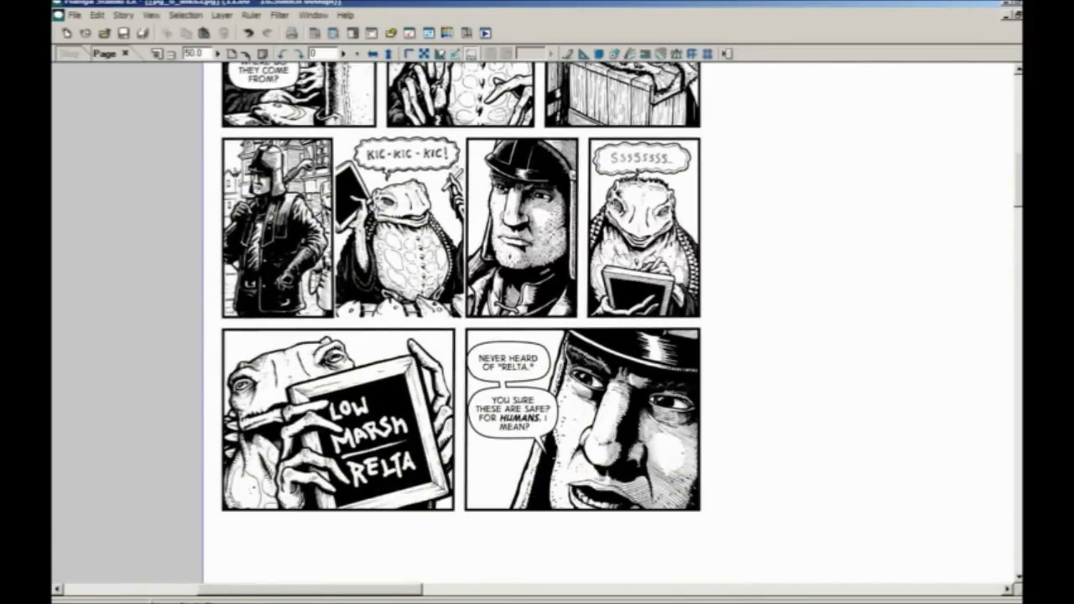
scroll(262, 329, up, 8)
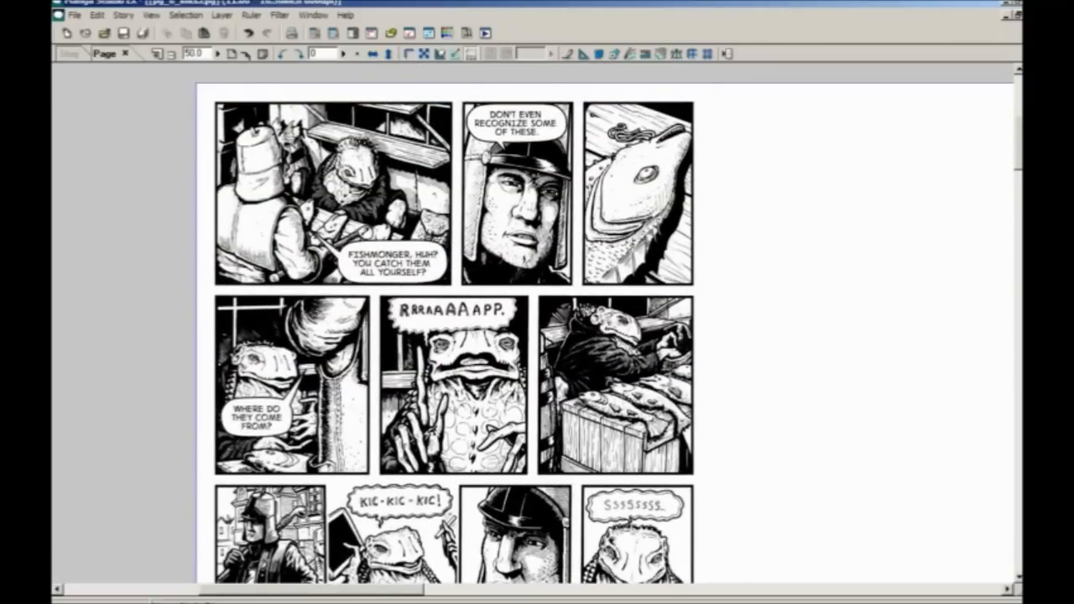
scroll(276, 446, down, 1)
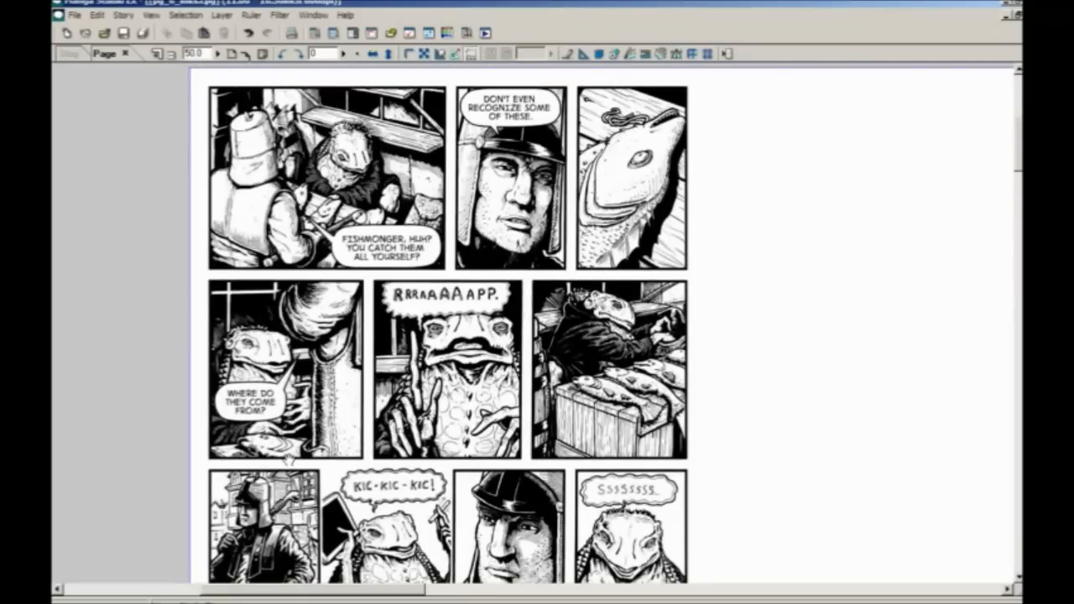
scroll(287, 458, down, 2)
mouse_move(307, 455)
mouse_down()
mouse_move(318, 511)
mouse_move(304, 462)
mouse_up()
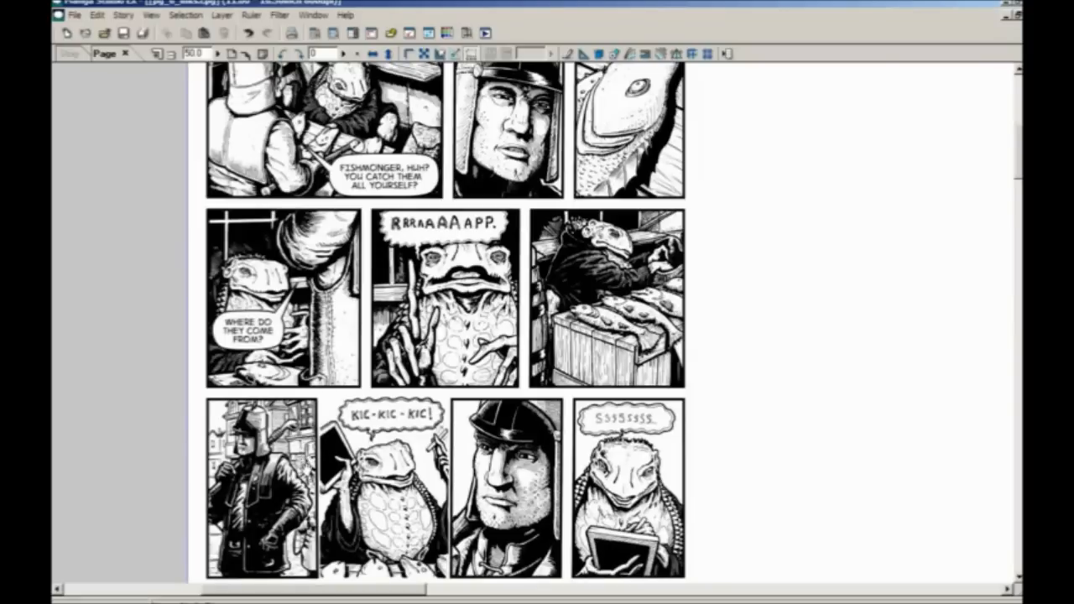
scroll(308, 477, down, 2)
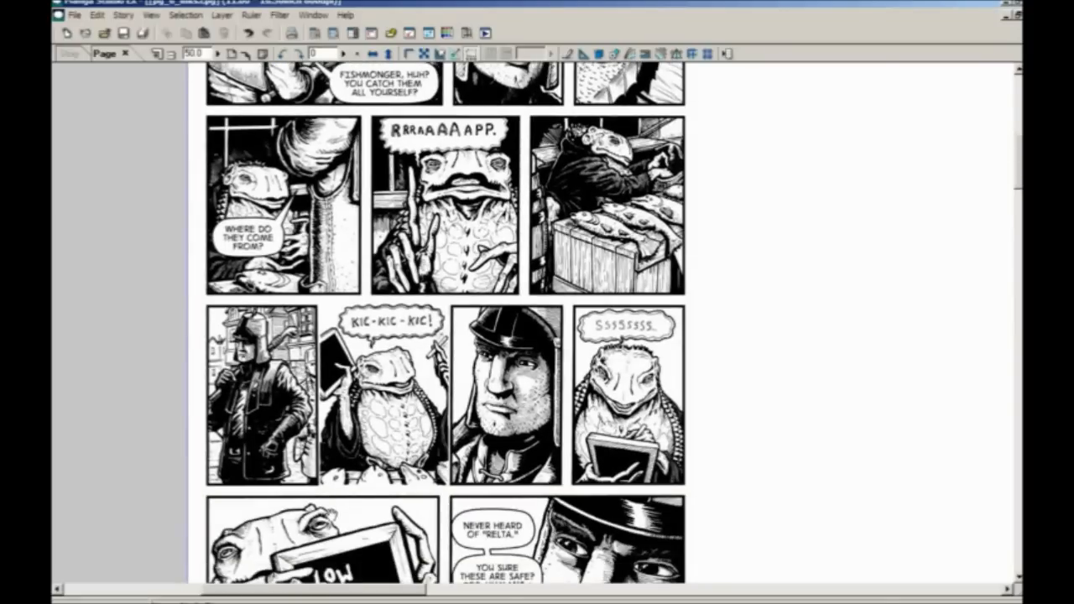
mouse_move(295, 370)
mouse_down()
mouse_move(327, 537)
mouse_move(297, 387)
mouse_up()
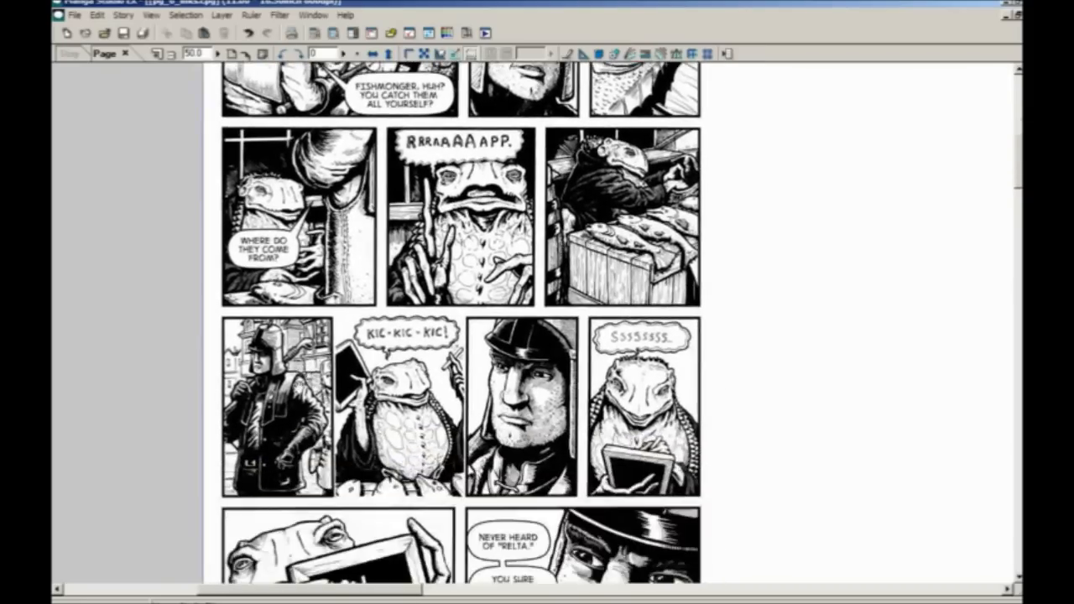
drag(333, 523, 325, 432)
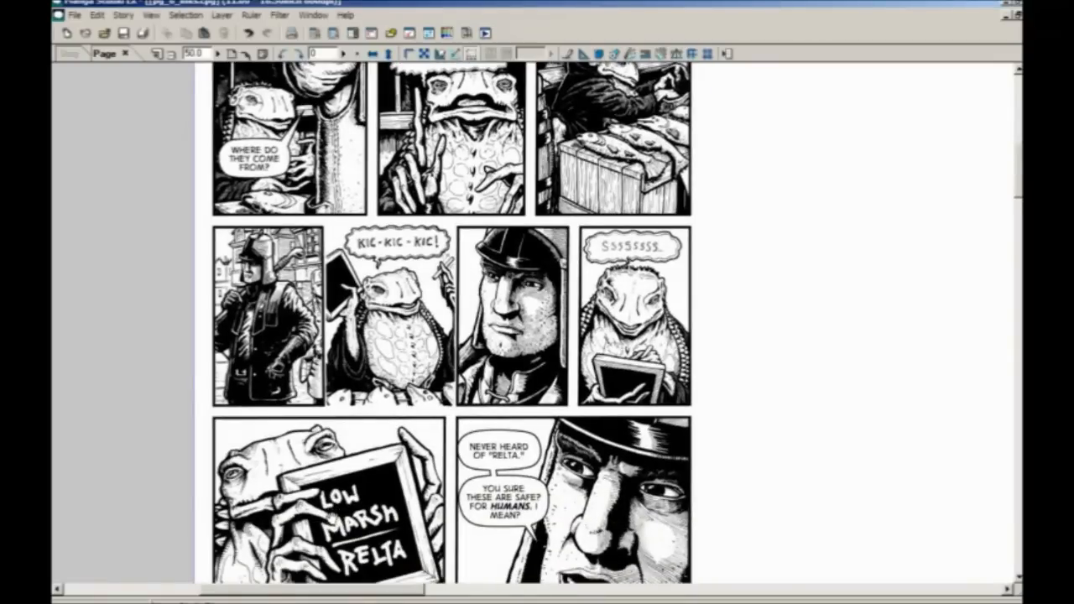
drag(334, 519, 329, 430)
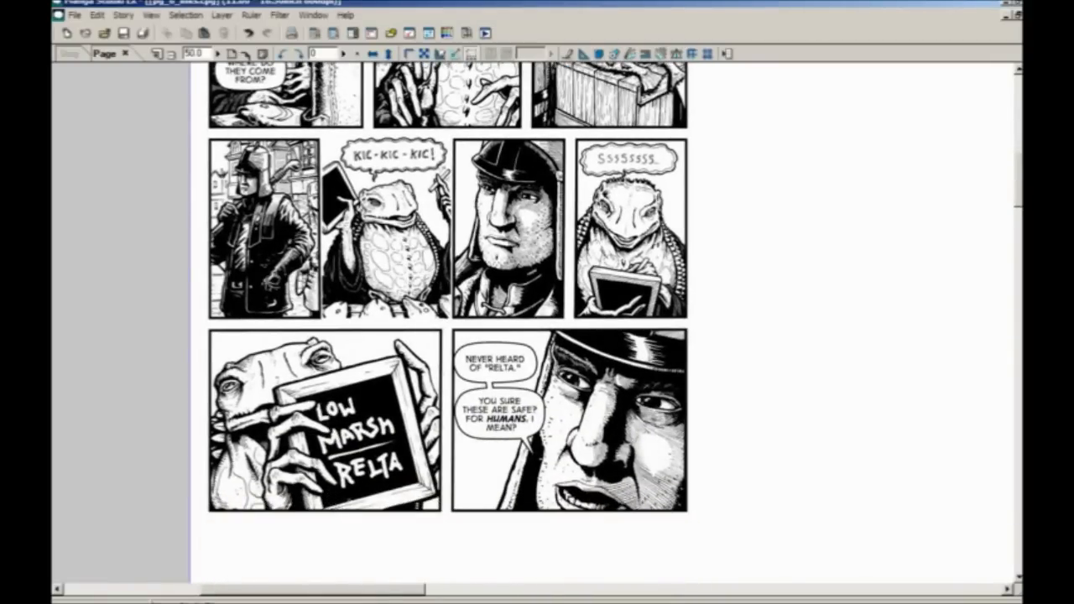
drag(269, 271, 257, 506)
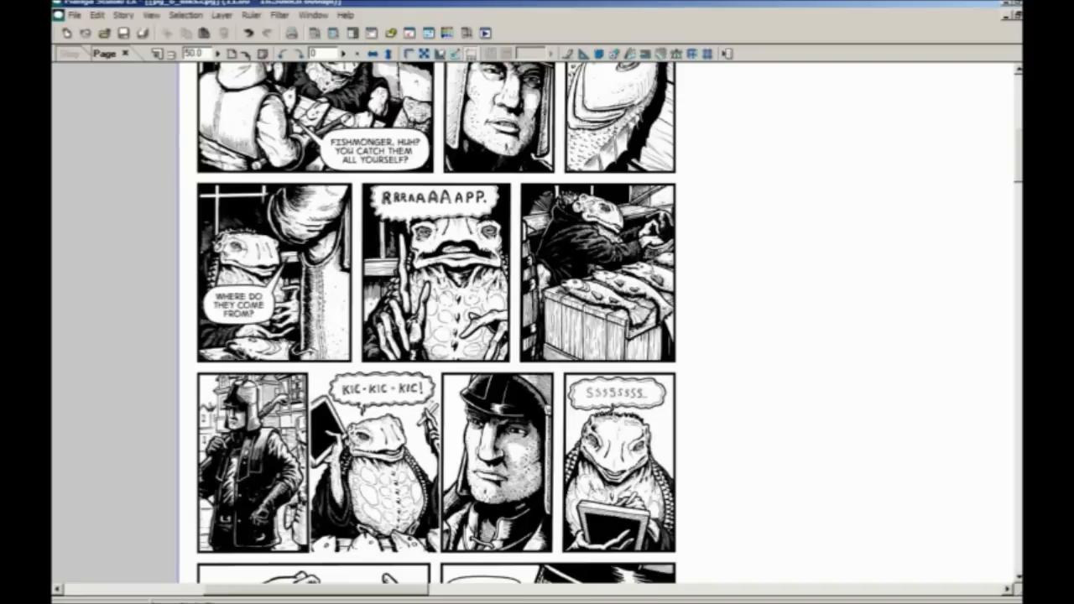
scroll(537, 327, up, 3)
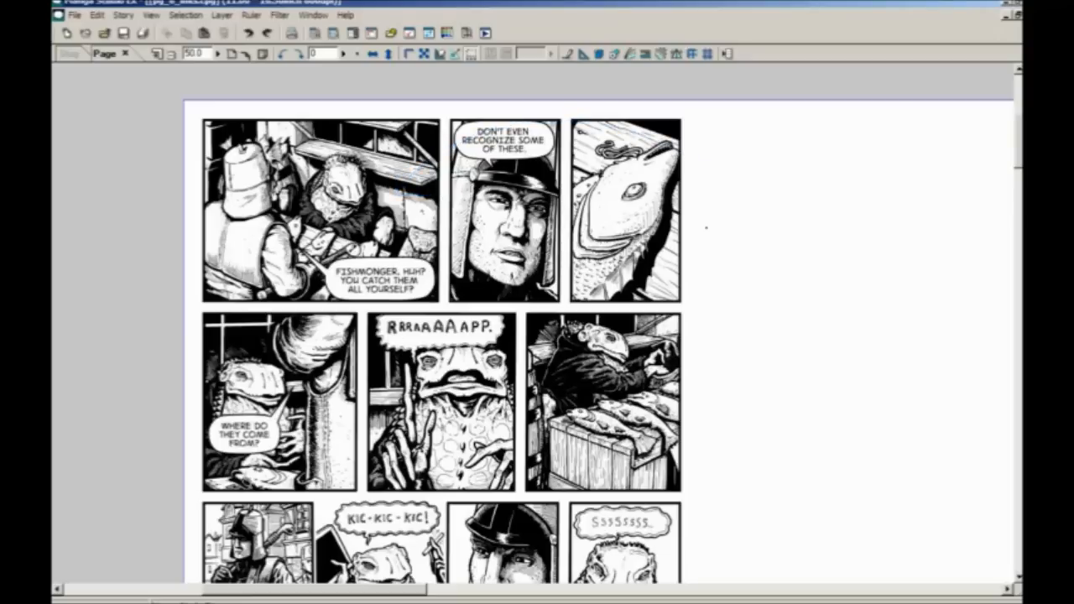
scroll(537, 335, down, 5)
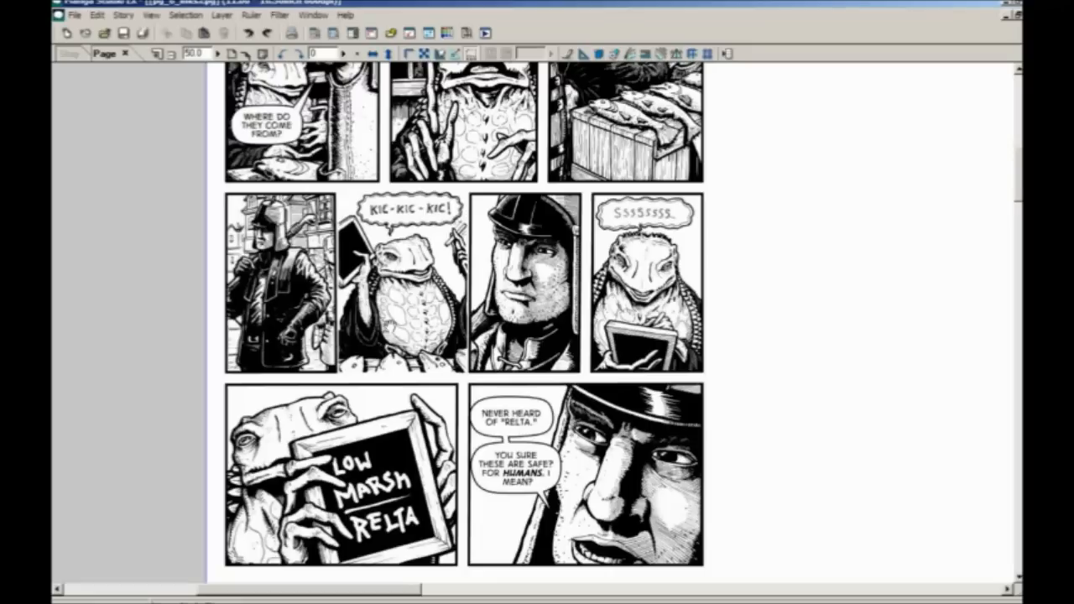
- Circle the helmeted man's face in the third-row close-up panel in blue, and undo the circle
drag(390, 325, 376, 322)
mouse_move(535, 218)
mouse_down()
mouse_move(551, 323)
mouse_move(568, 290)
mouse_up()
drag(451, 424, 417, 380)
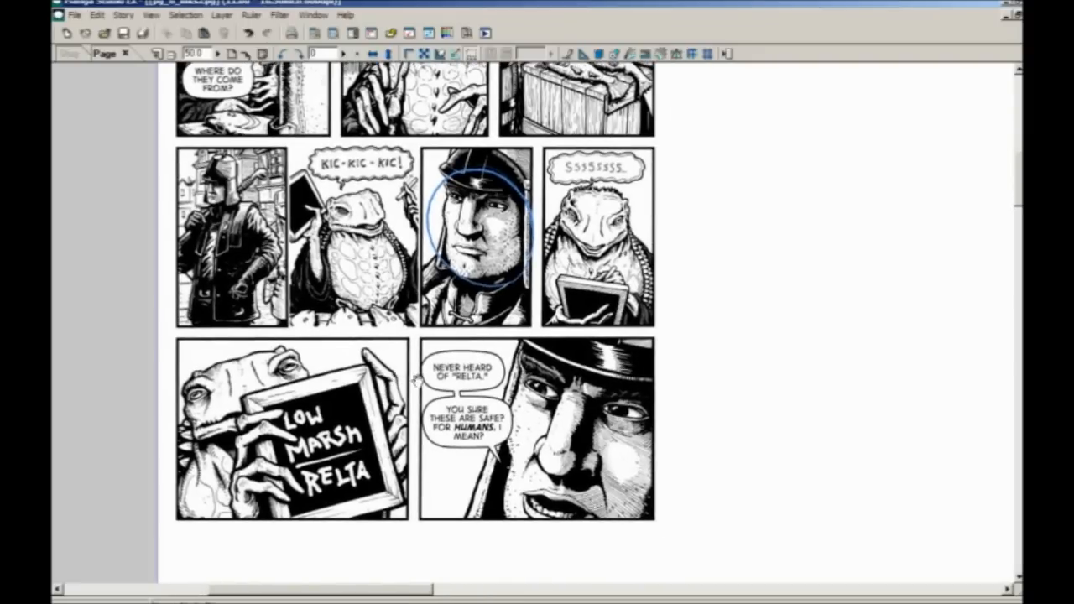
drag(488, 361, 508, 512)
drag(497, 383, 508, 508)
drag(500, 438, 508, 465)
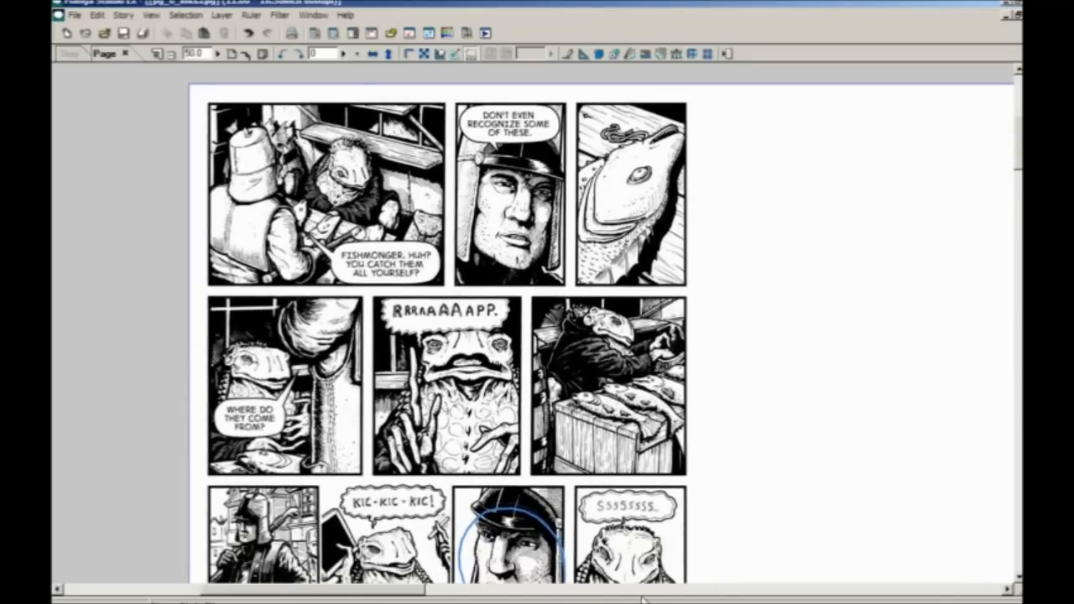
drag(459, 365, 417, 223)
key(ctrl+z)
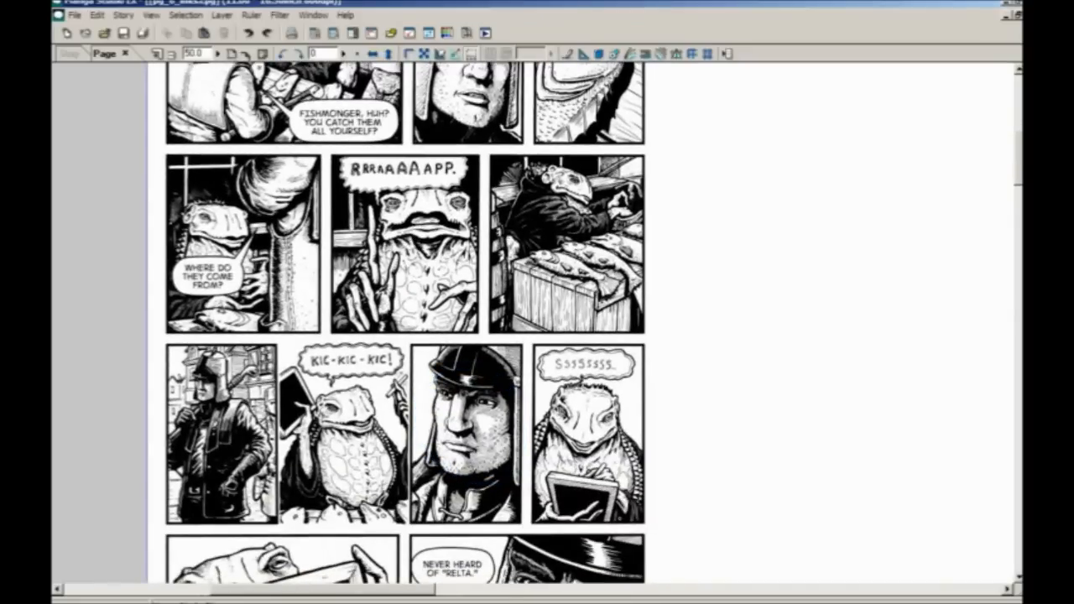
drag(398, 418, 364, 341)
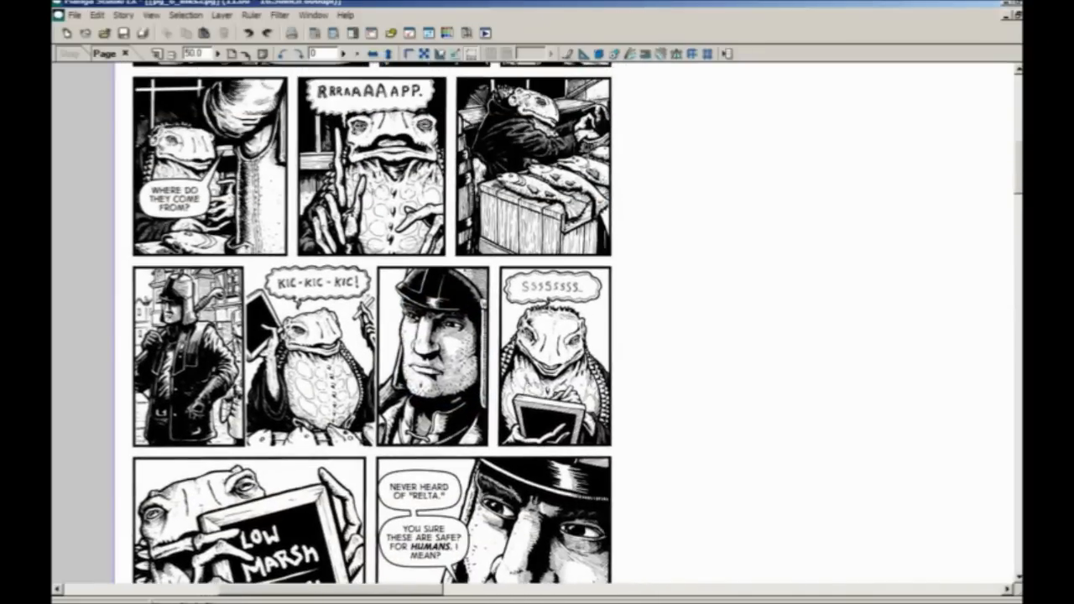
- Bring the palettes back and change the new annotation layer's colour to red, R 218, G 0, B 3
key(Tab)
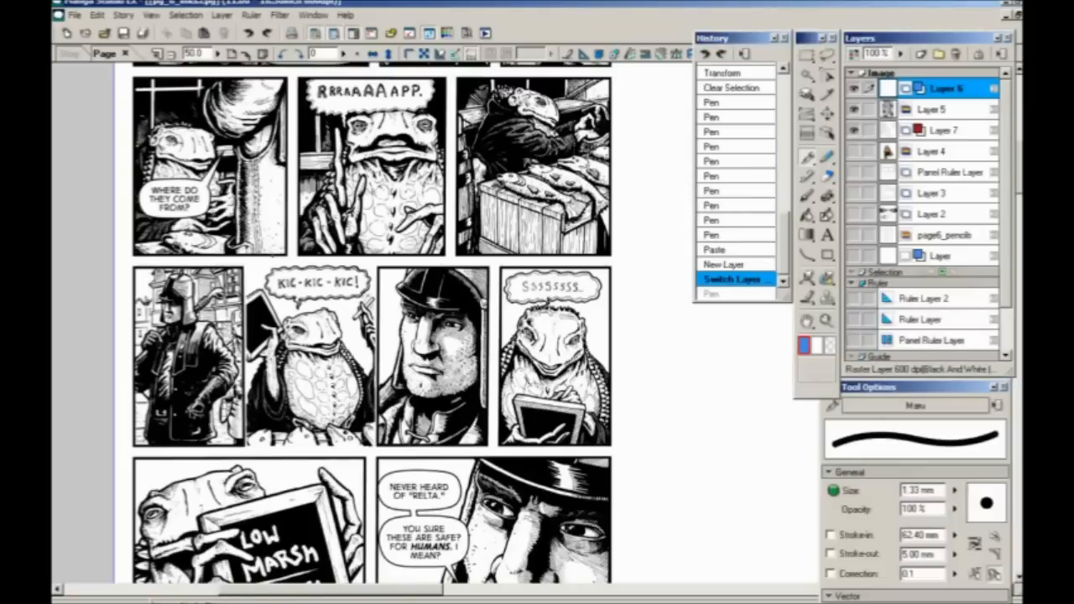
click(805, 346)
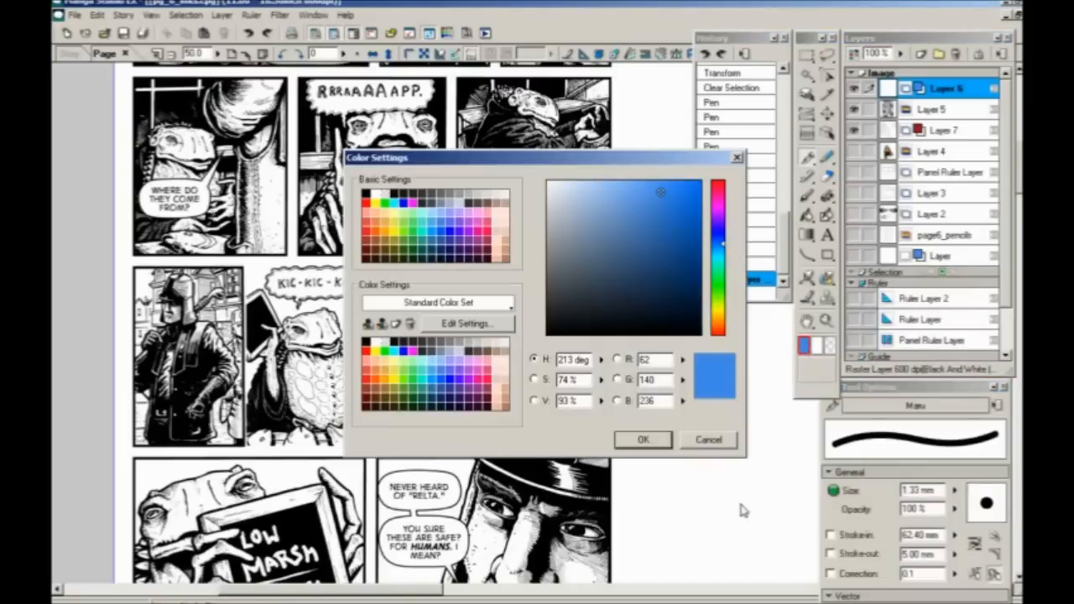
click(716, 201)
click(697, 211)
click(707, 201)
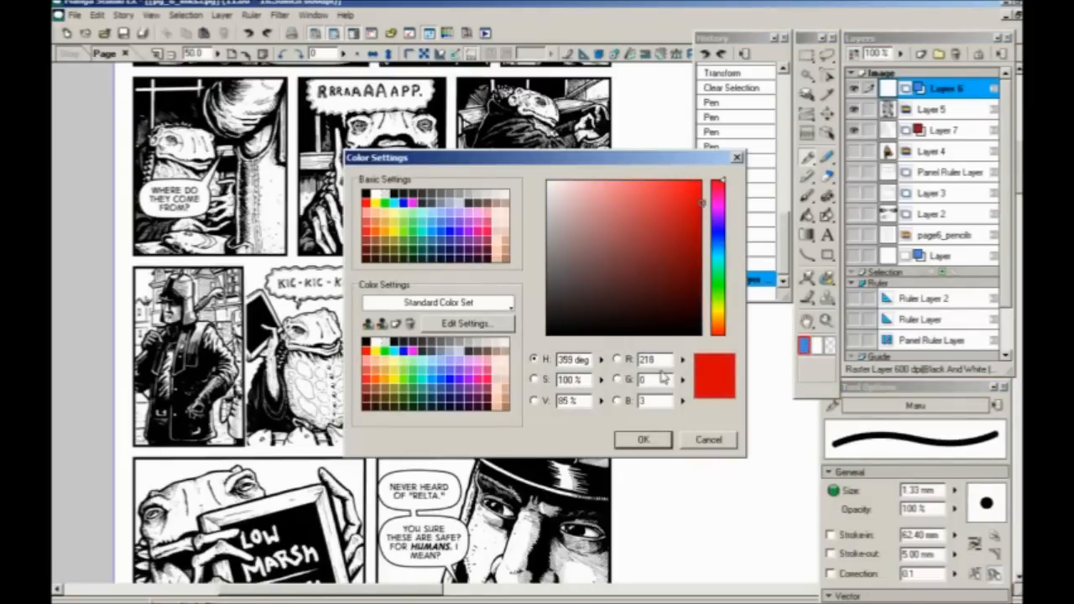
click(641, 440)
- Confirm the red layer colour, hide the palettes and examine the third-row panels at 100% zoom
drag(386, 409, 359, 319)
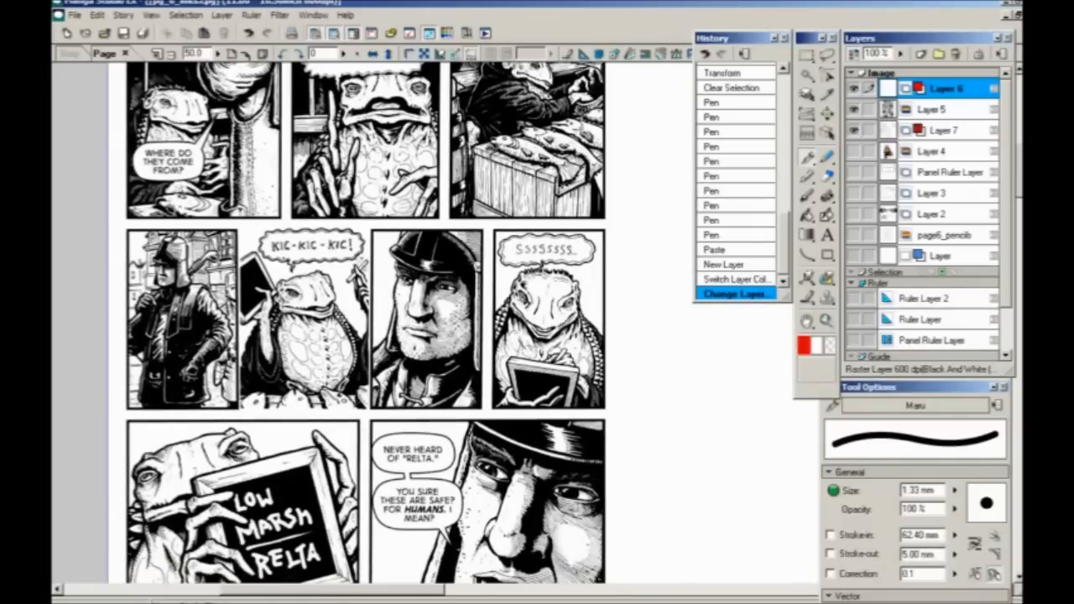
key(Tab)
key(ctrl+plus)
drag(317, 452, 372, 455)
key(ctrl+plus)
drag(308, 332, 461, 429)
drag(412, 318, 411, 308)
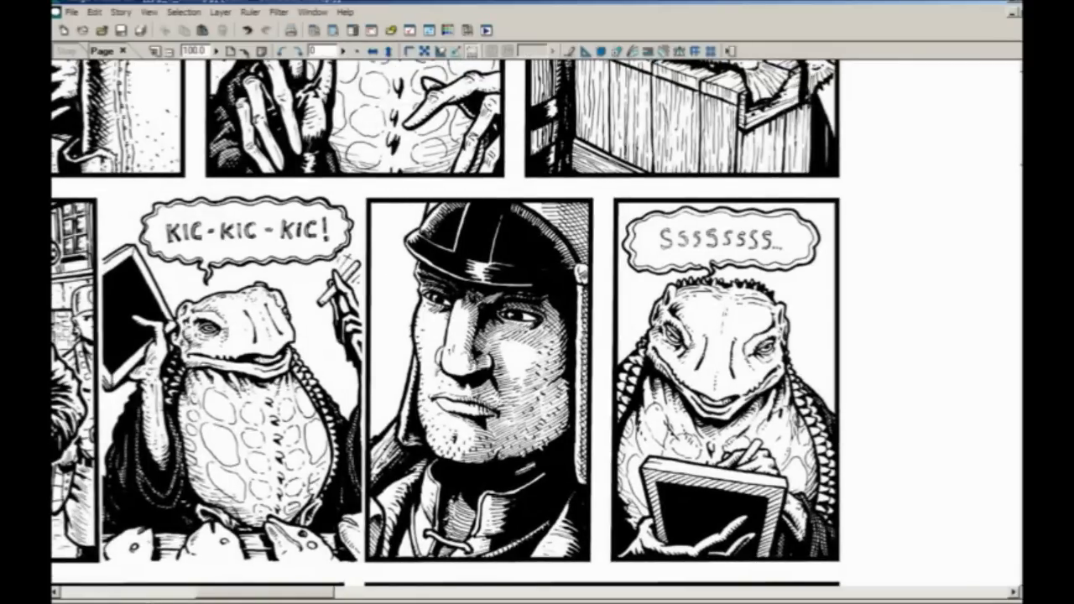
drag(236, 491, 519, 493)
drag(325, 225, 385, 342)
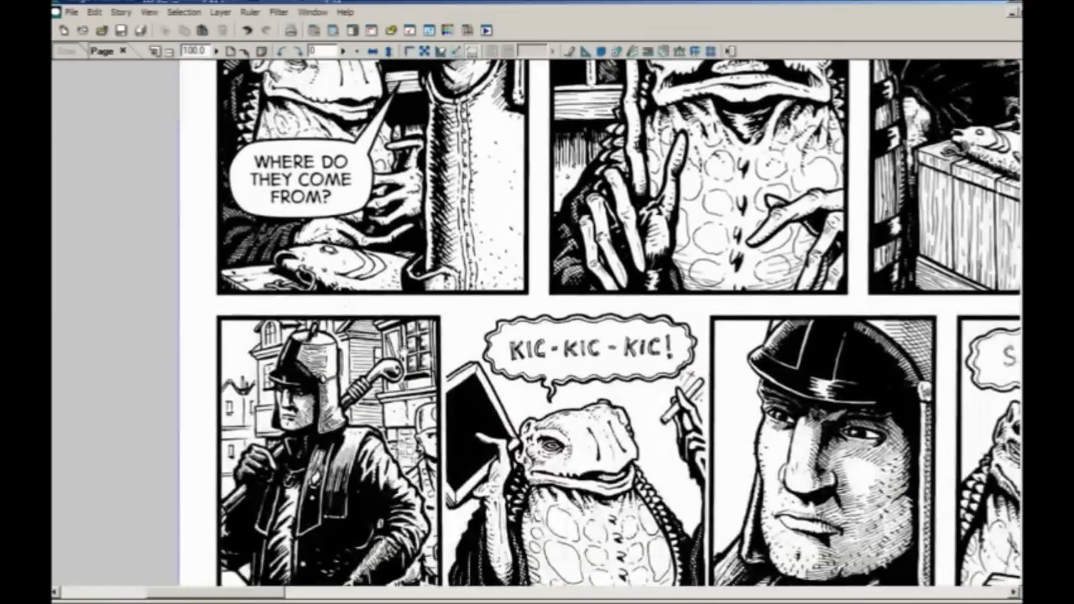
drag(516, 386, 354, 262)
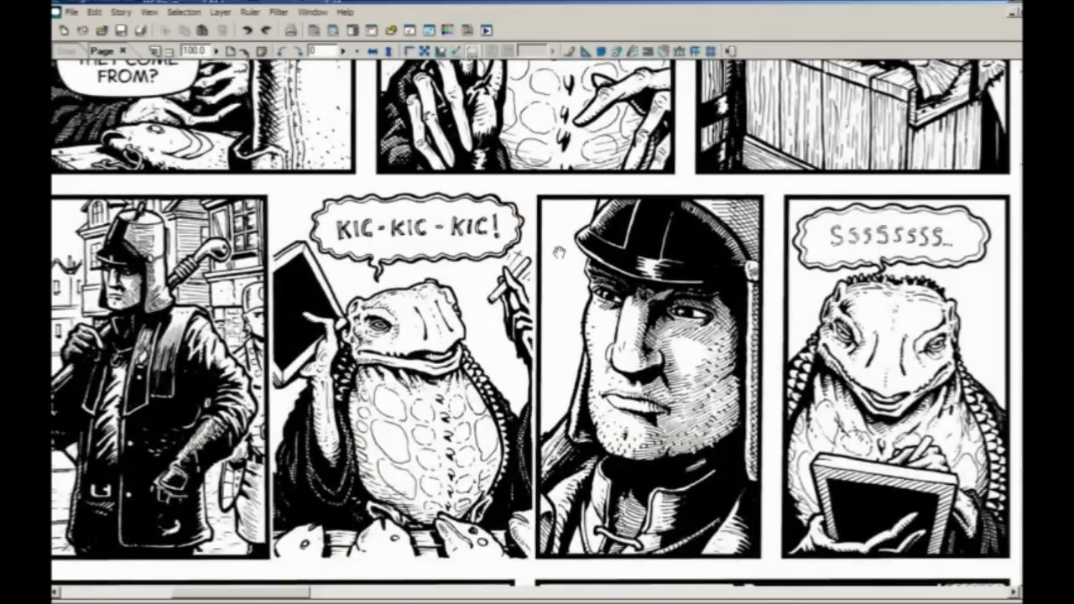
- Circle the upper-left corner of the helmeted man's panel in red at 400% zoom, and undo the circle
scroll(558, 252, up, 4)
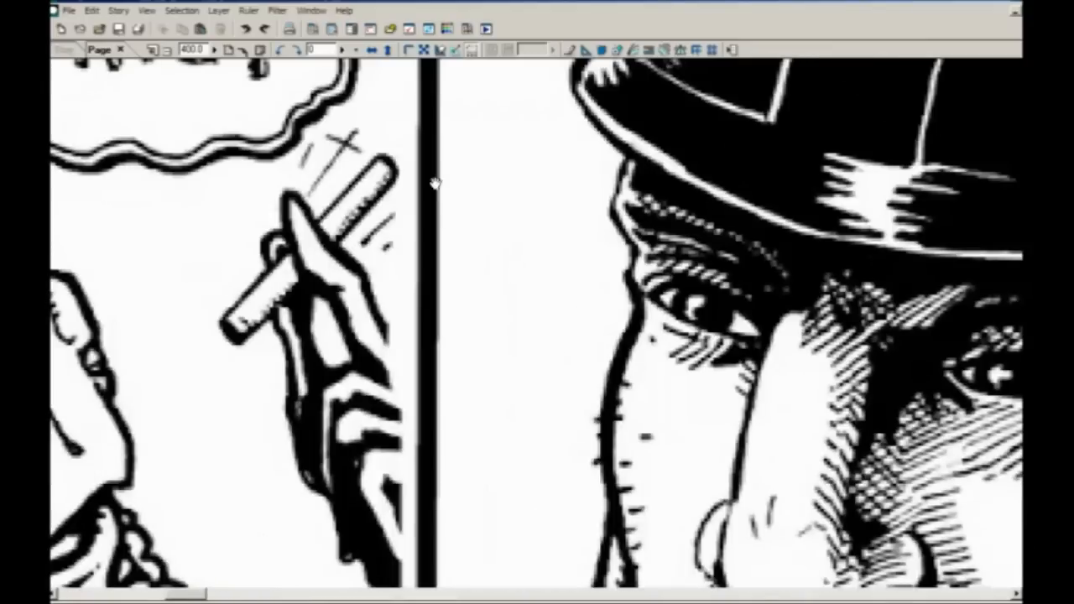
drag(434, 183, 498, 441)
mouse_move(525, 286)
mouse_down()
mouse_move(481, 313)
mouse_move(556, 300)
mouse_up()
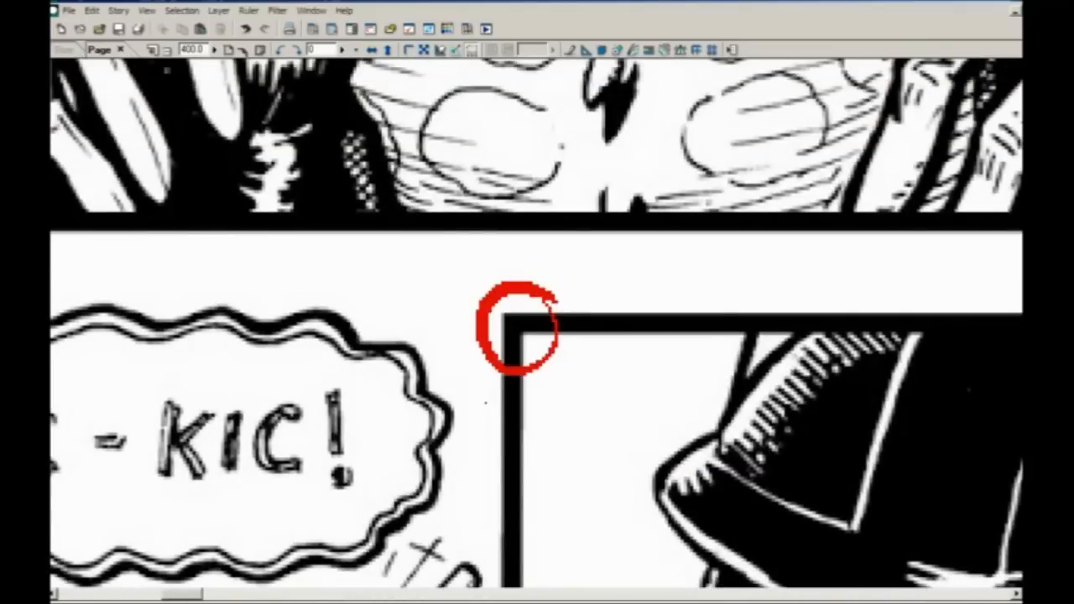
scroll(514, 338, down, 4)
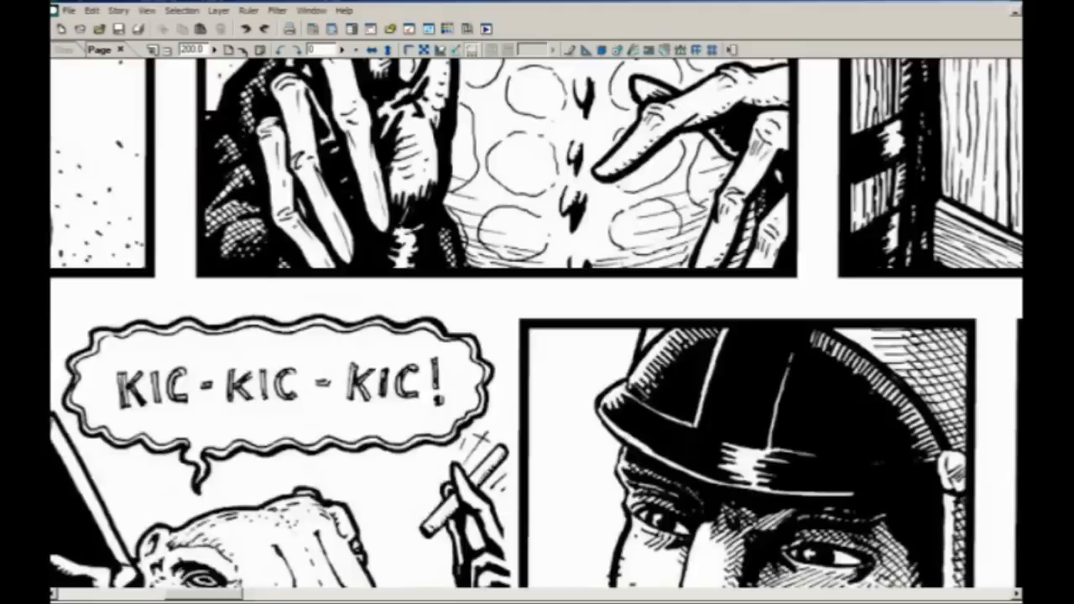
drag(540, 454, 451, 302)
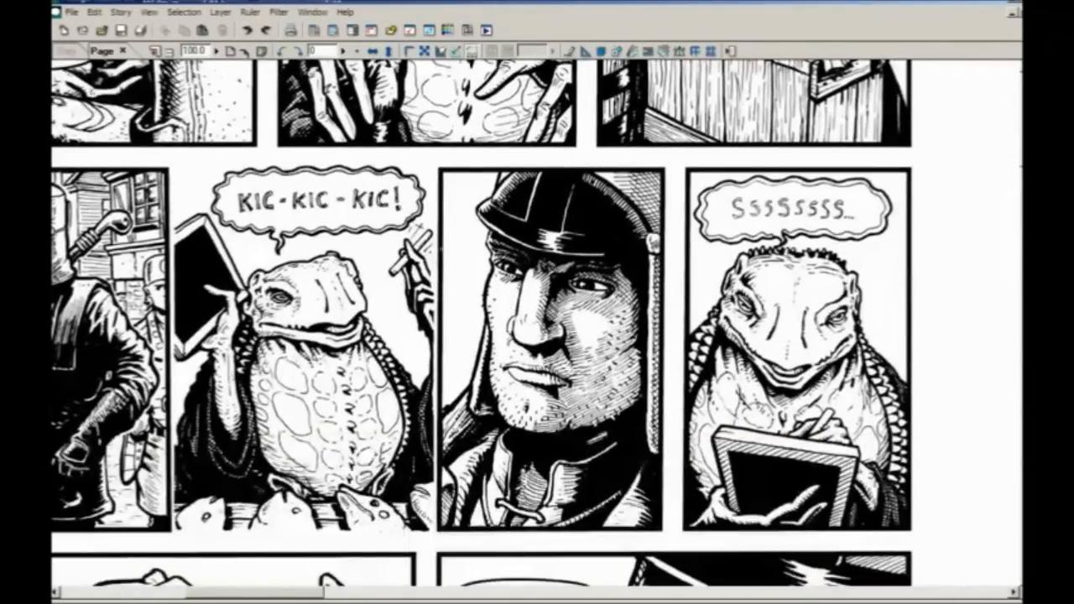
mouse_move(654, 176)
mouse_down()
mouse_move(549, 531)
mouse_move(587, 147)
mouse_move(667, 520)
mouse_up()
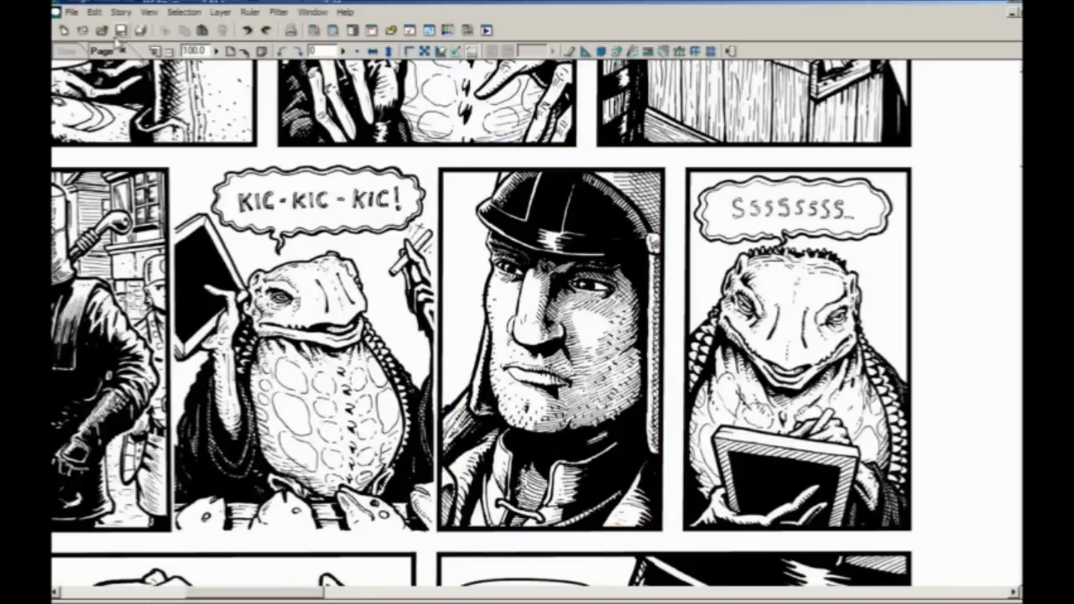
- On the pasted comic page layer, clear everything outside a rectangular selection around the helmeted man's close-up panel, and deselect
key(ctrl+minus)
key(ctrl+minus)
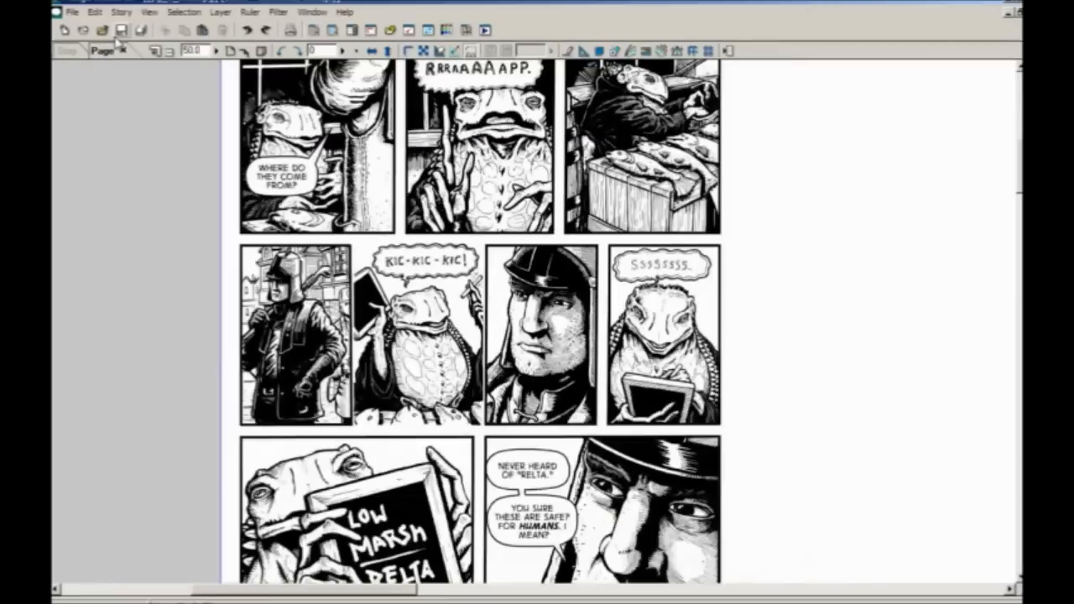
key(Tab)
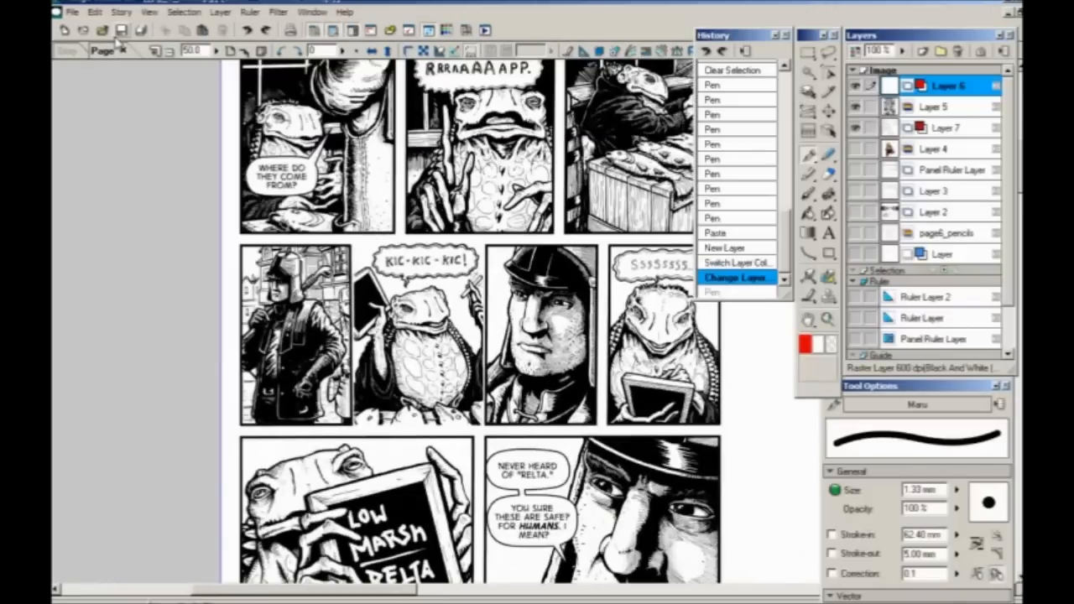
click(918, 109)
click(808, 52)
drag(600, 430, 484, 241)
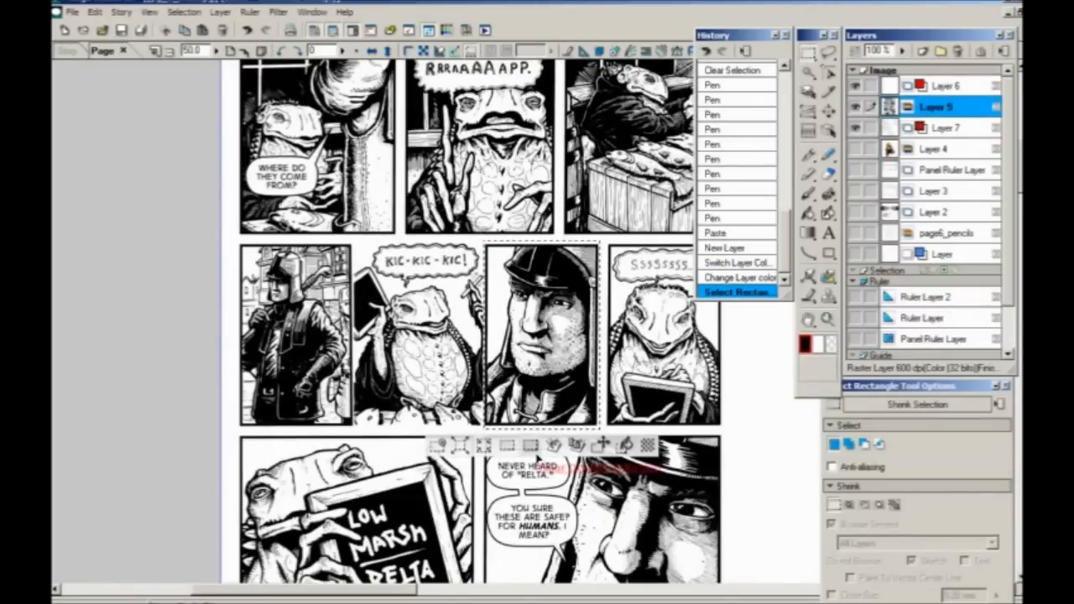
click(530, 447)
click(437, 446)
- On the red annotation layer, pen the man's skull dome, ear, jaw and back of the head beyond the panel border
key(ctrl+plus)
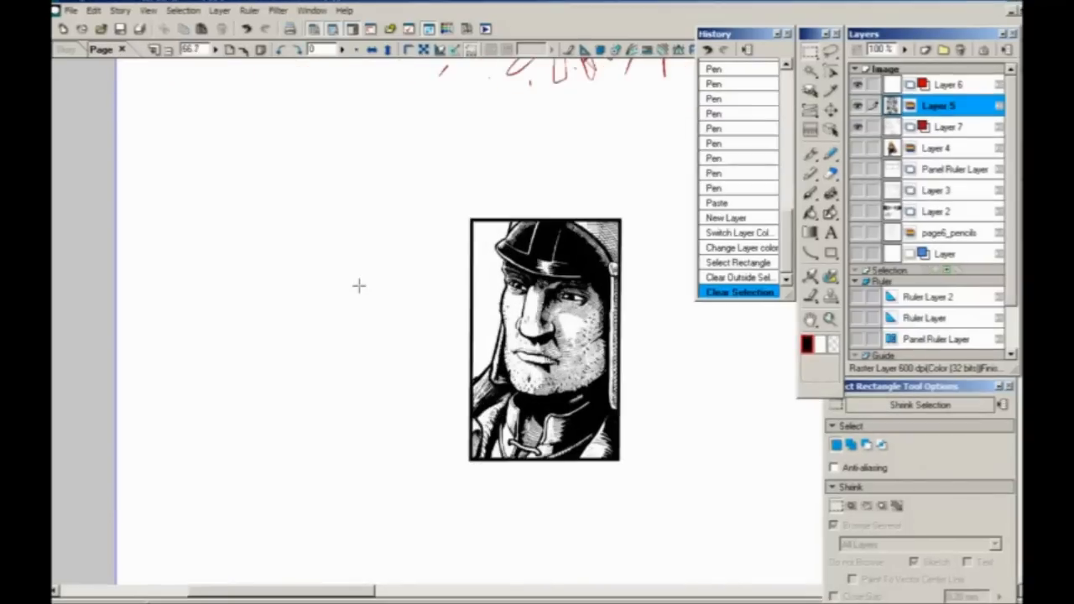
click(811, 155)
drag(560, 259, 449, 269)
click(919, 86)
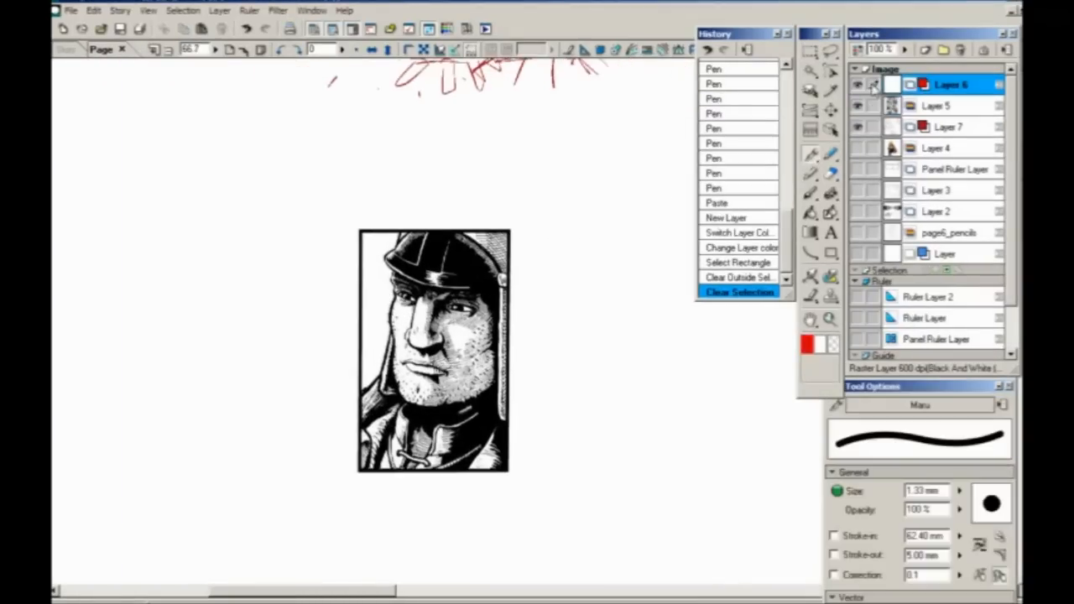
drag(354, 317, 337, 286)
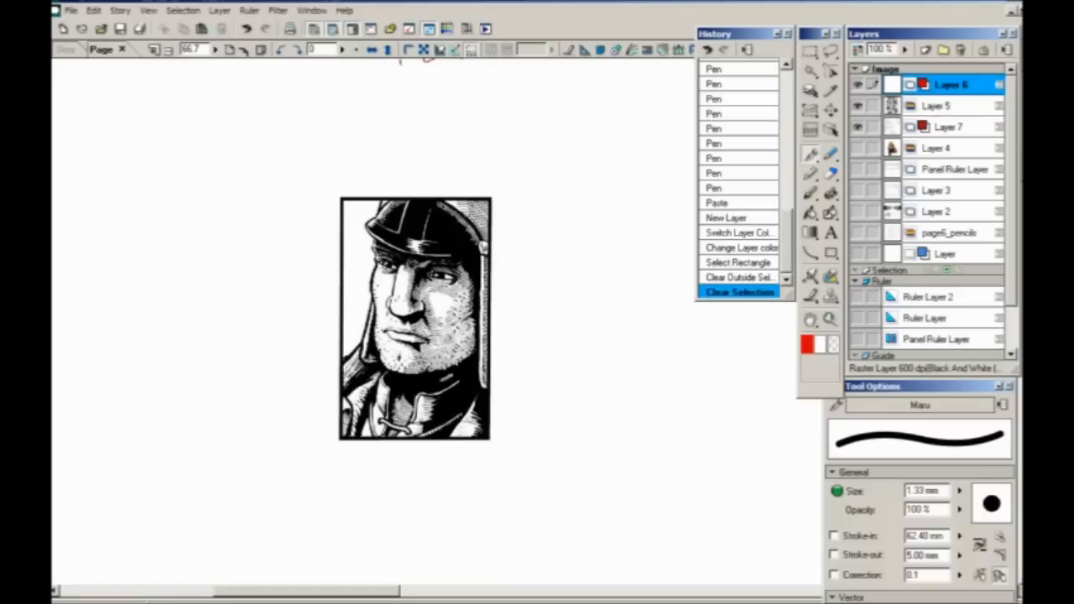
mouse_move(423, 192)
mouse_down()
mouse_move(401, 174)
mouse_move(404, 160)
mouse_move(480, 147)
mouse_move(520, 170)
mouse_up()
mouse_move(458, 362)
mouse_down()
mouse_move(497, 333)
mouse_move(504, 262)
mouse_move(506, 277)
mouse_up()
mouse_move(460, 151)
mouse_down()
mouse_move(527, 206)
mouse_move(527, 275)
mouse_up()
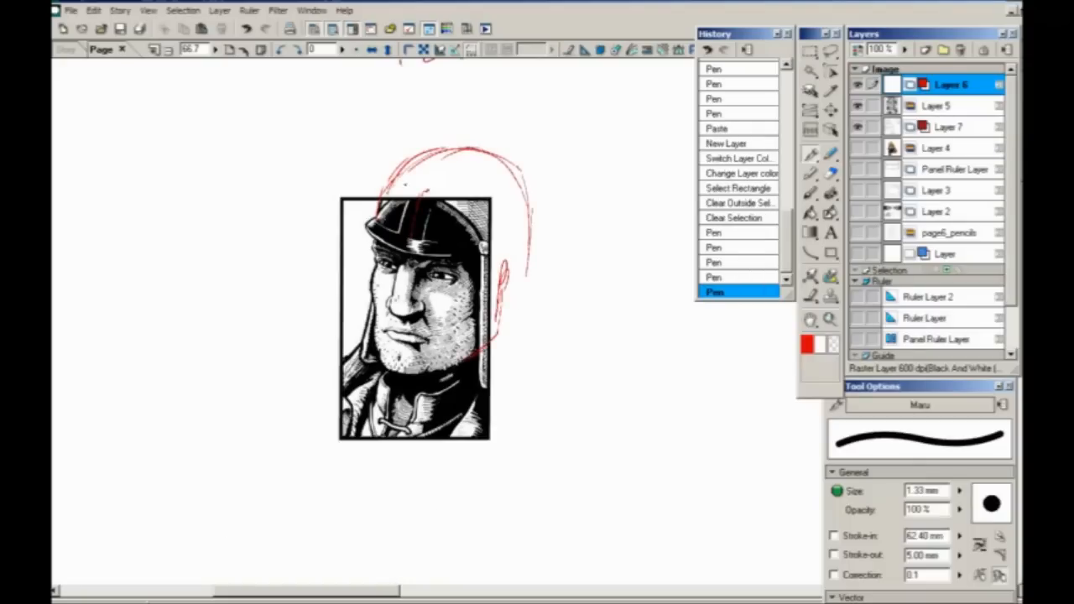
drag(517, 297, 493, 386)
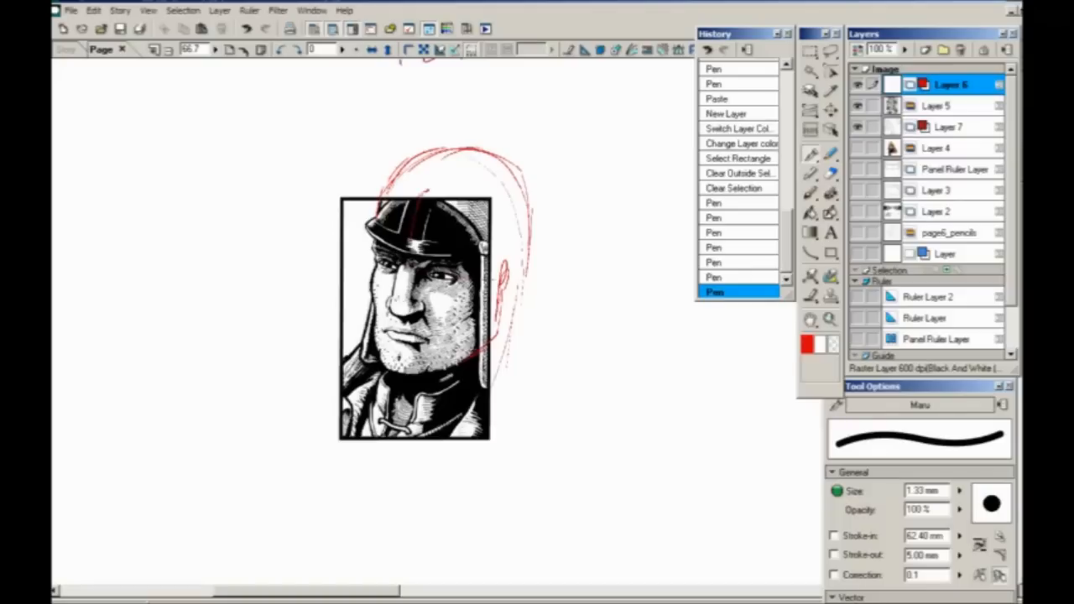
- Try curved guide lines across the man's eyes, nose and mouth and around the side of his face, and undo them
drag(495, 279, 389, 263)
drag(458, 275, 393, 263)
drag(450, 323, 374, 307)
drag(453, 343, 384, 330)
drag(457, 276, 493, 267)
drag(430, 324, 475, 304)
drag(438, 345, 476, 329)
key(ctrl+z)
key(ctrl+z)
key(ctrl+z)
key(ctrl+z)
key(ctrl+z)
key(ctrl+z)
key(ctrl+z)
key(ctrl+z)
key(ctrl+z)
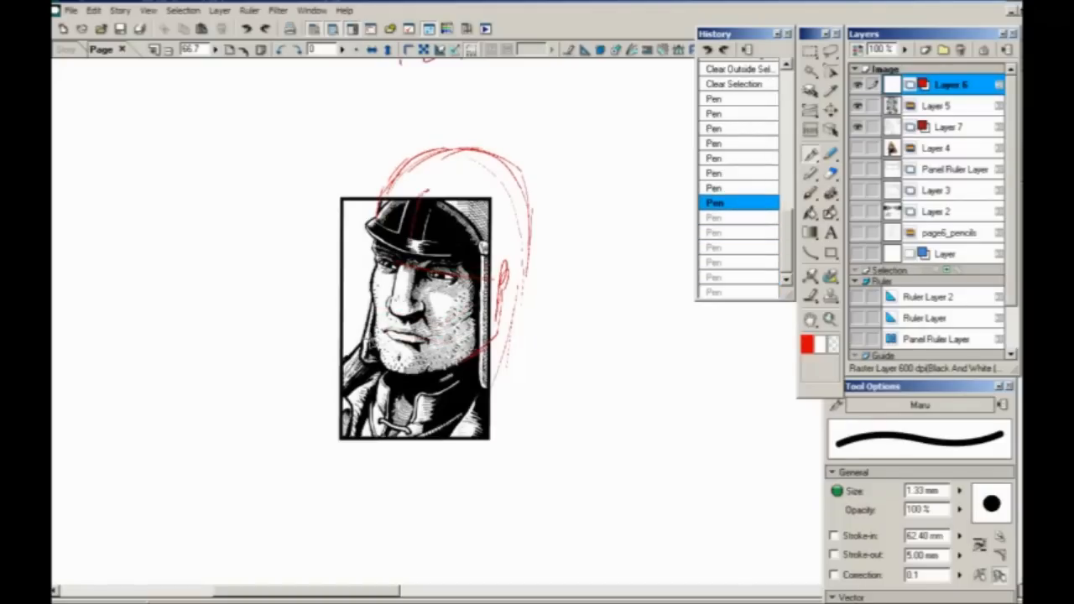
- Draw the face's vertical centre line, outer contour, cheek plane, brow line and hairline arcs in red over the man's head
mouse_move(432, 180)
mouse_down()
mouse_move(414, 256)
mouse_move(405, 368)
mouse_up()
key(ctrl+z)
key(ctrl+z)
mouse_move(437, 161)
mouse_down()
mouse_move(410, 245)
mouse_move(397, 368)
mouse_move(431, 378)
mouse_move(382, 366)
mouse_move(372, 260)
mouse_move(378, 356)
mouse_up()
mouse_move(472, 310)
mouse_down()
mouse_move(447, 330)
mouse_move(436, 372)
mouse_up()
mouse_move(483, 284)
mouse_down()
mouse_move(471, 315)
mouse_move(478, 293)
mouse_up()
drag(370, 256, 475, 270)
mouse_move(379, 221)
mouse_down()
mouse_move(435, 181)
mouse_move(468, 212)
mouse_up()
drag(406, 180, 473, 223)
drag(493, 182, 529, 225)
mouse_move(469, 221)
mouse_down()
mouse_move(519, 199)
mouse_move(532, 227)
mouse_up()
- Move the red head construction off the panel into the blank space to its right
click(830, 111)
mouse_move(327, 379)
mouse_down()
mouse_move(483, 401)
mouse_move(357, 375)
mouse_move(364, 357)
mouse_move(372, 380)
mouse_up()
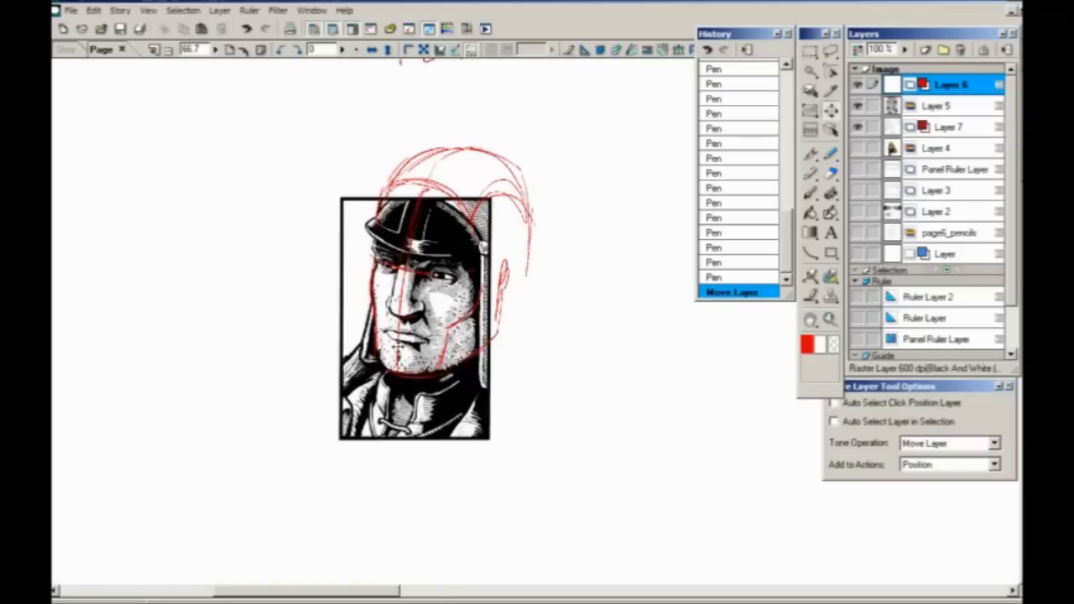
mouse_move(400, 349)
mouse_down()
mouse_move(427, 317)
mouse_move(559, 360)
mouse_up()
- Pen the nose, mouth and both eyes onto the red head construction, following its guide lines
click(810, 155)
click(558, 290)
click(557, 291)
click(550, 319)
mouse_move(561, 330)
mouse_down()
mouse_move(581, 324)
mouse_move(554, 317)
mouse_move(559, 285)
mouse_move(562, 326)
mouse_up()
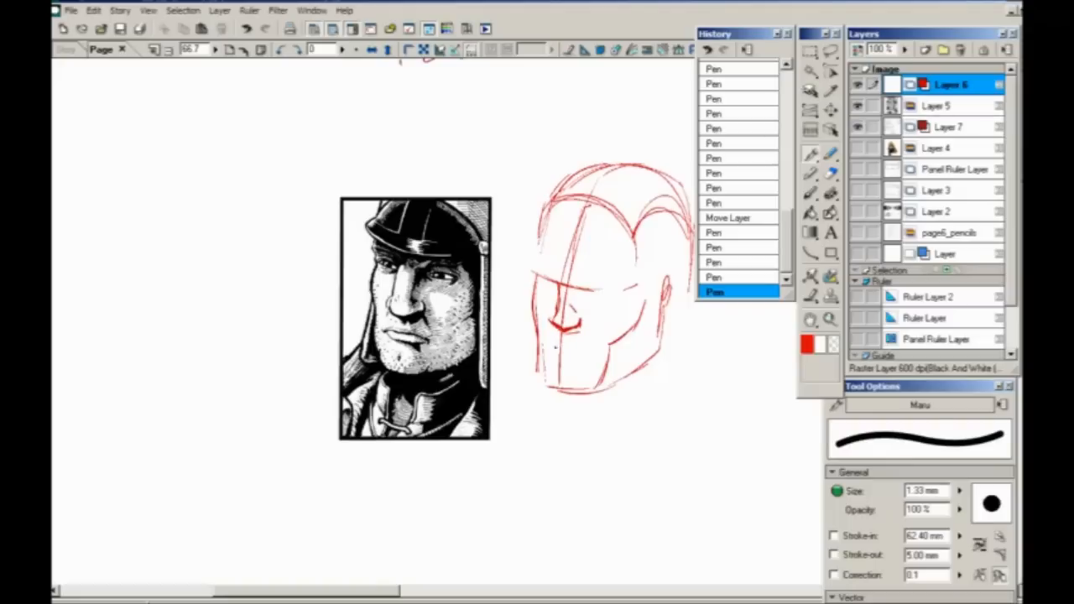
mouse_move(574, 359)
mouse_down()
mouse_move(594, 354)
mouse_move(579, 339)
mouse_move(579, 355)
mouse_up()
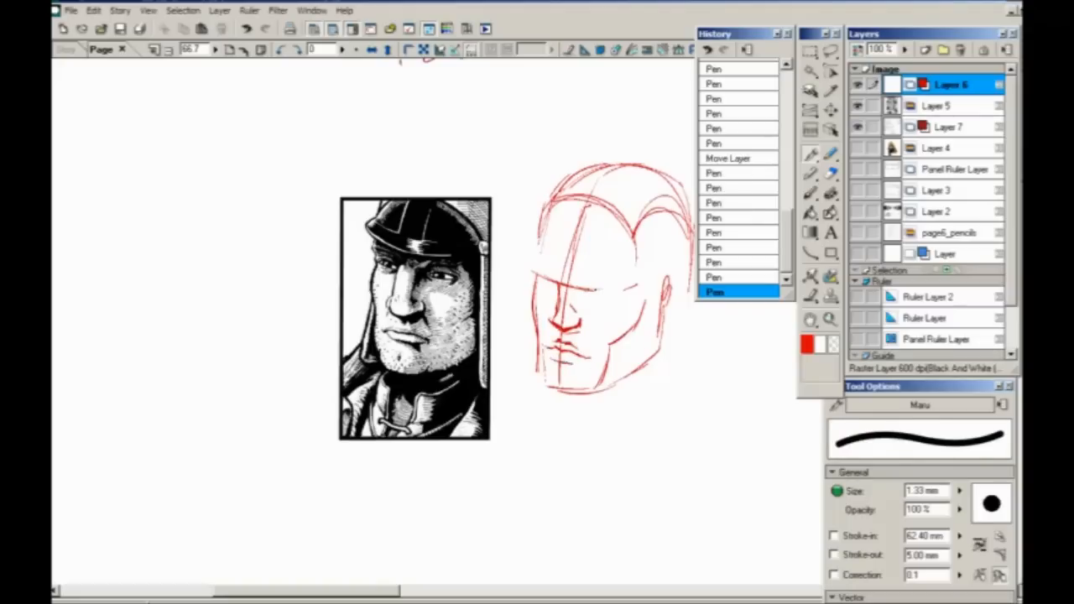
mouse_move(608, 291)
mouse_down()
mouse_move(635, 284)
mouse_move(610, 300)
mouse_move(586, 295)
mouse_move(614, 295)
mouse_up()
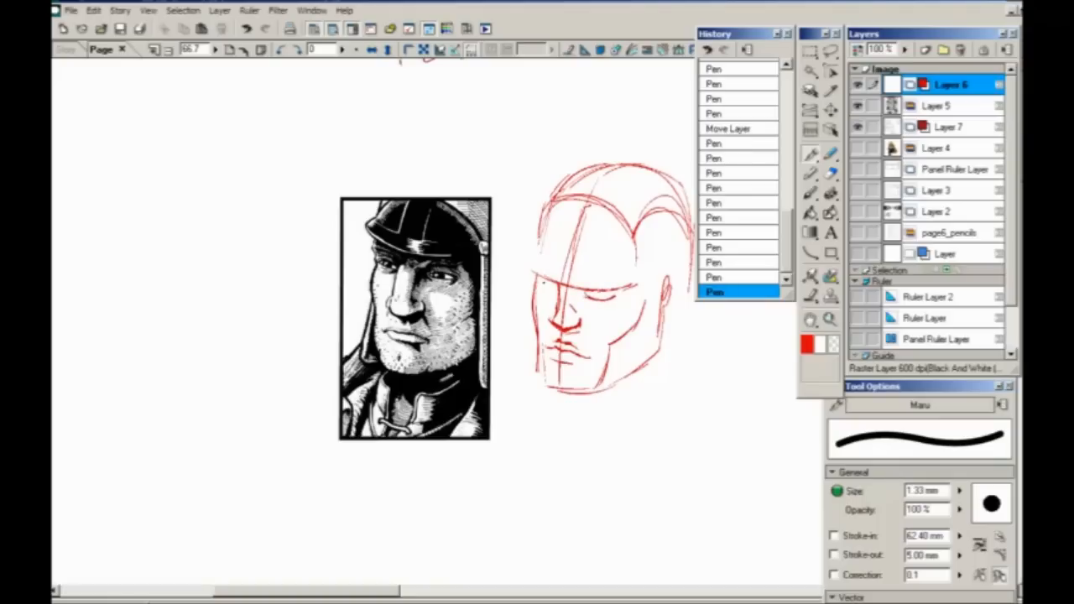
drag(535, 293, 538, 370)
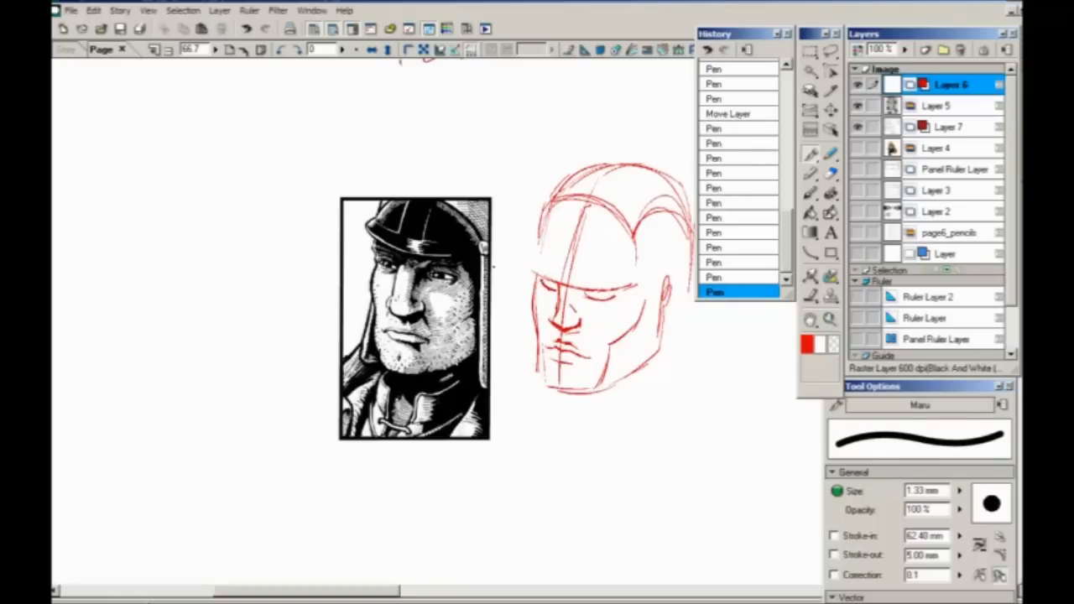
- Add the brow, a fuller ear and a heavier forehead contour to the red construction head
drag(501, 287, 465, 278)
key(ctrl+z)
mouse_move(585, 282)
mouse_down()
mouse_move(623, 283)
mouse_move(545, 274)
mouse_move(550, 223)
mouse_up()
mouse_move(669, 280)
mouse_down()
mouse_move(664, 317)
mouse_move(682, 270)
mouse_up()
mouse_move(543, 250)
mouse_down()
mouse_move(537, 270)
mouse_move(549, 214)
mouse_up()
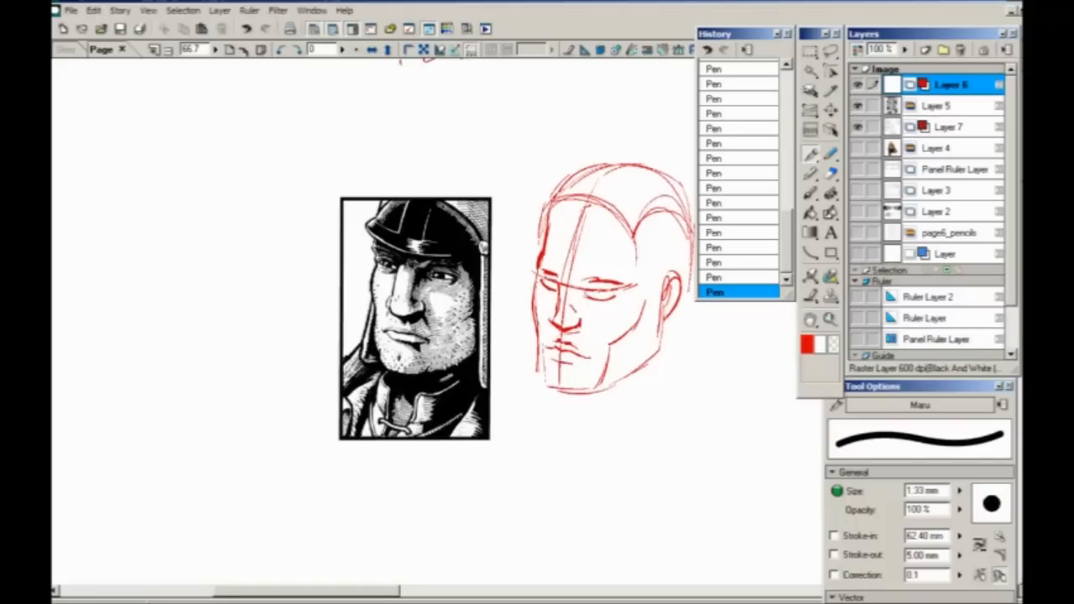
key(ctrl+z)
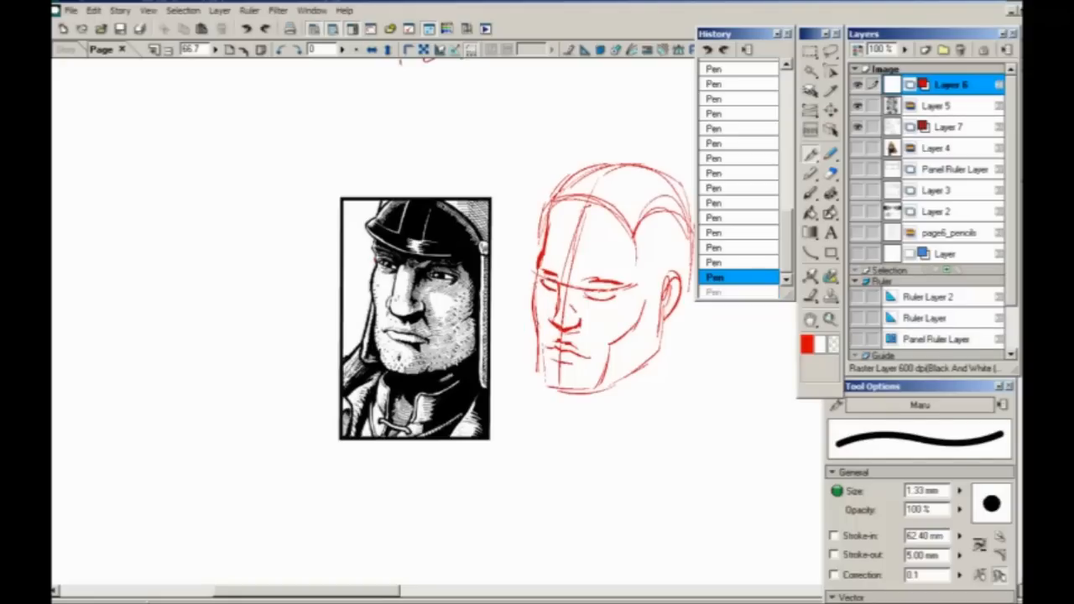
key(ctrl+y)
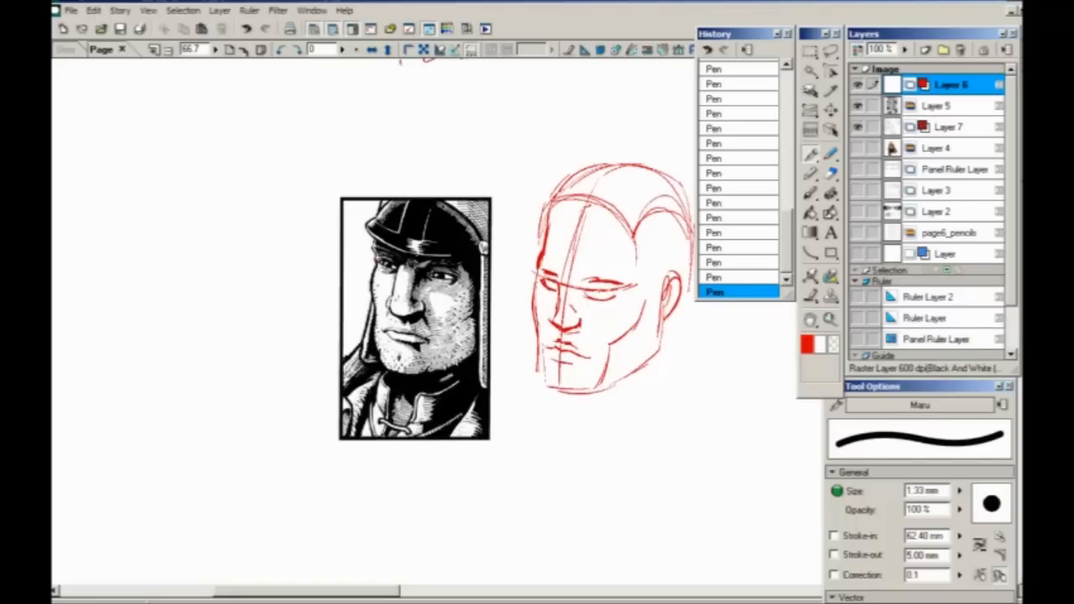
- Draw a curved red brow line over the panel's face and wraparound curves across the red head's eyes, nose and mouth
mouse_move(511, 270)
mouse_down()
mouse_move(452, 267)
mouse_move(329, 214)
mouse_up()
mouse_move(485, 312)
mouse_down()
mouse_move(426, 312)
mouse_move(362, 285)
mouse_up()
drag(484, 335, 362, 300)
key(ctrl+z)
key(ctrl+z)
mouse_move(631, 344)
mouse_down()
mouse_move(600, 358)
mouse_move(544, 342)
mouse_up()
mouse_move(640, 310)
mouse_down()
mouse_move(537, 302)
mouse_move(541, 273)
mouse_up()
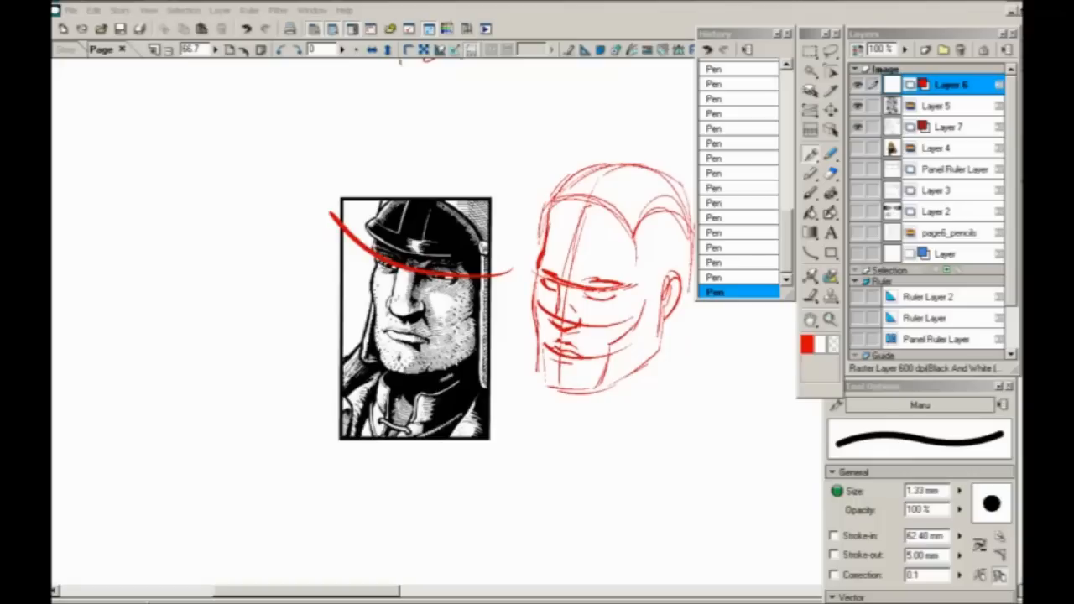
- Paste the copied pencil drawing of the woman in action pose and hide Layer 6, Layer 5 and Layer 7
click(94, 10)
click(72, 99)
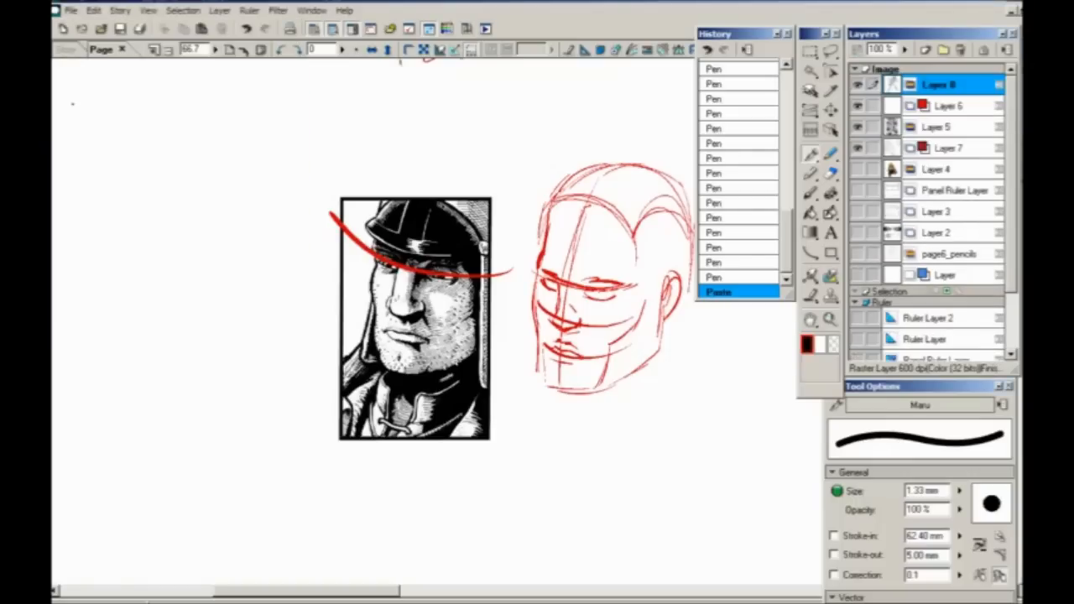
drag(254, 229, 340, 478)
mouse_move(311, 277)
mouse_down()
mouse_move(333, 311)
mouse_move(379, 489)
mouse_up()
drag(383, 302, 366, 231)
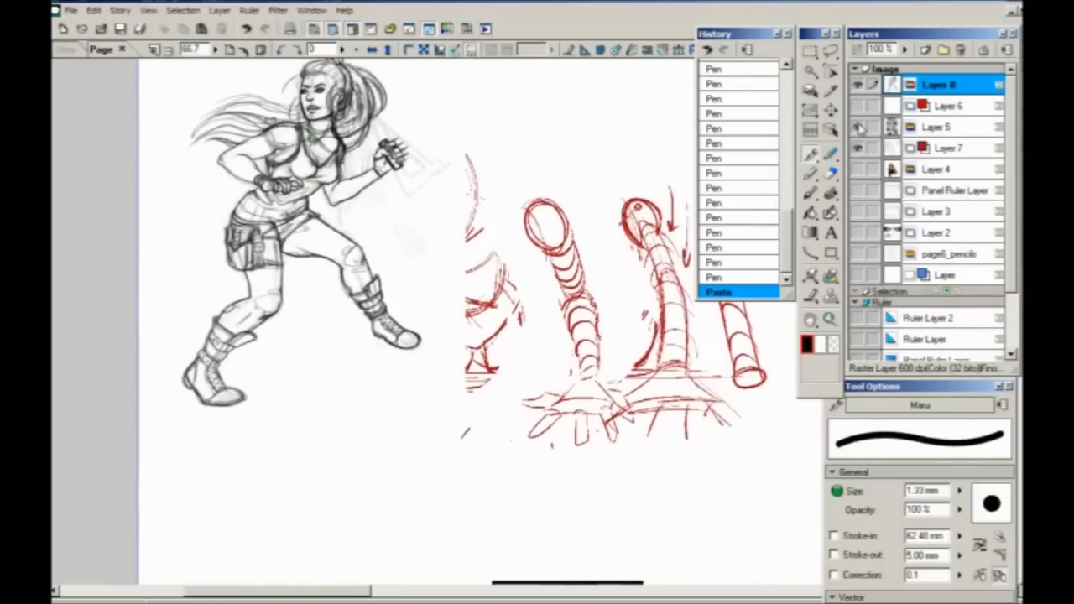
click(857, 150)
- Add a 600 dpi black-and-white raster layer above the pencil figure and set its layer colour to red
click(923, 50)
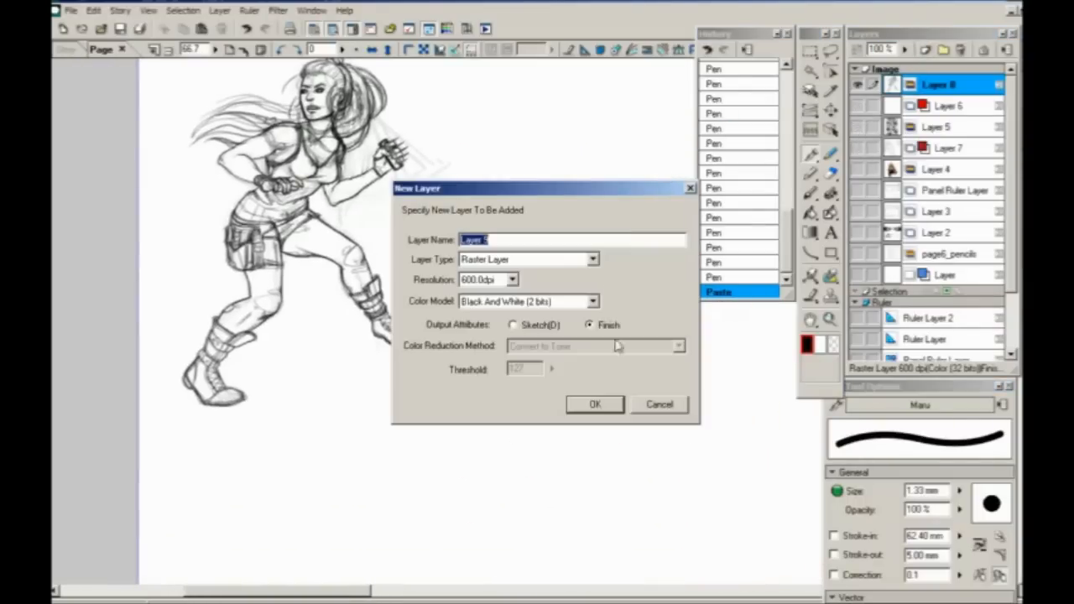
click(587, 406)
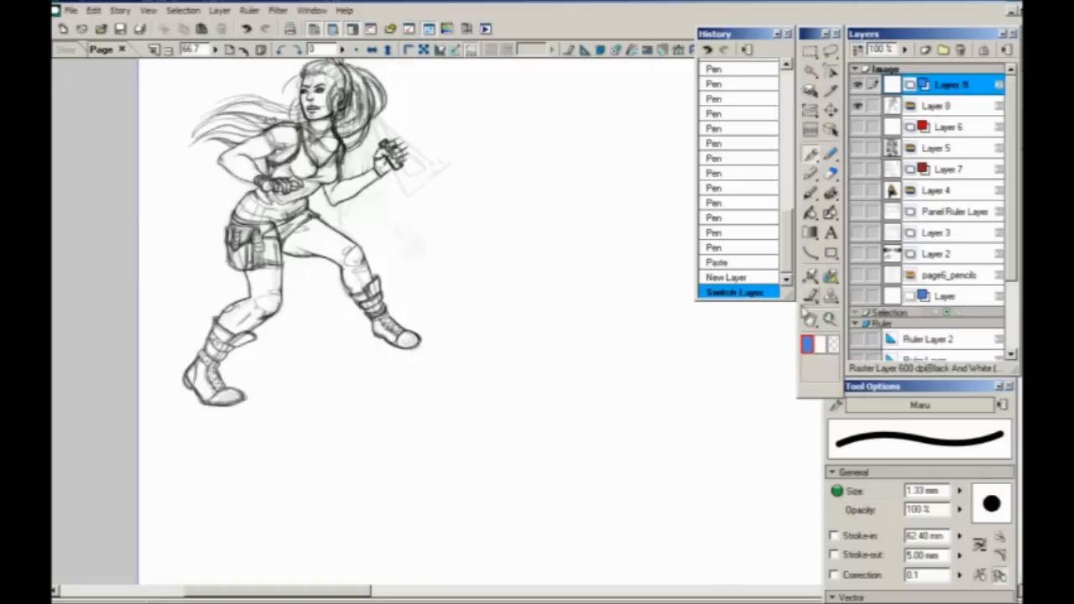
double_click(806, 343)
drag(719, 198, 710, 156)
drag(689, 196, 705, 209)
click(643, 439)
- Draw thin red ground lines joining the toes and the heels of the woman's two boots
drag(408, 356, 486, 478)
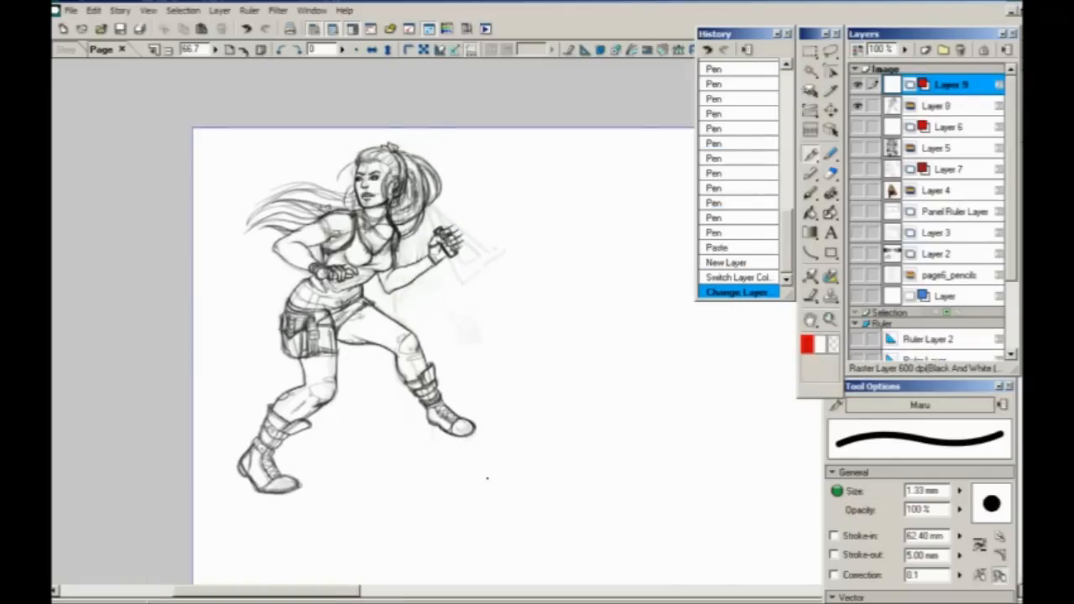
key(ctrl+plus)
key(Tab)
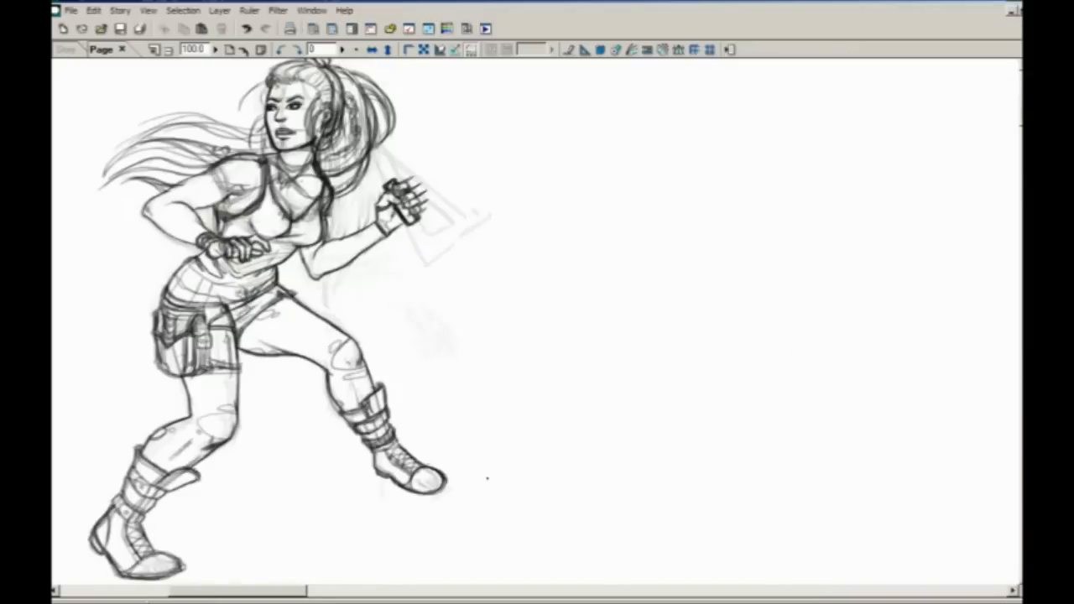
drag(327, 429, 469, 458)
drag(281, 426, 343, 395)
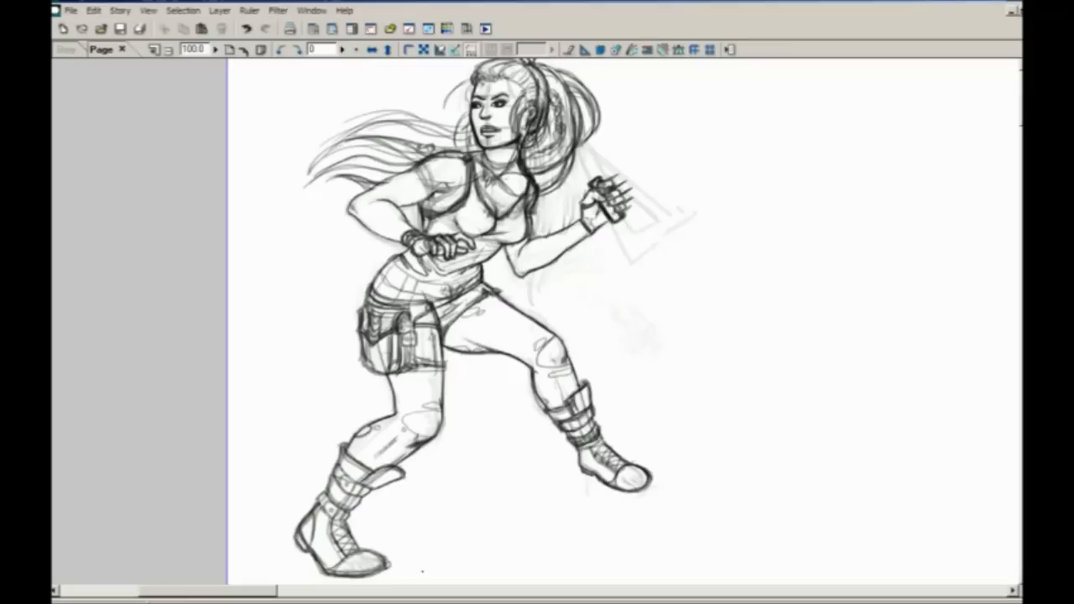
drag(332, 503, 297, 443)
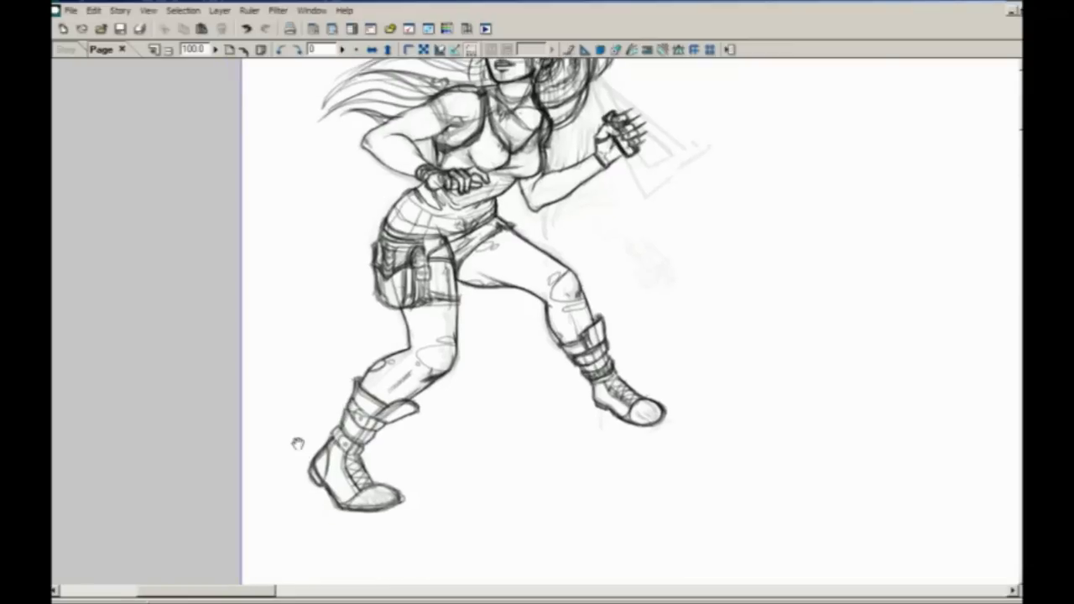
drag(360, 362, 338, 366)
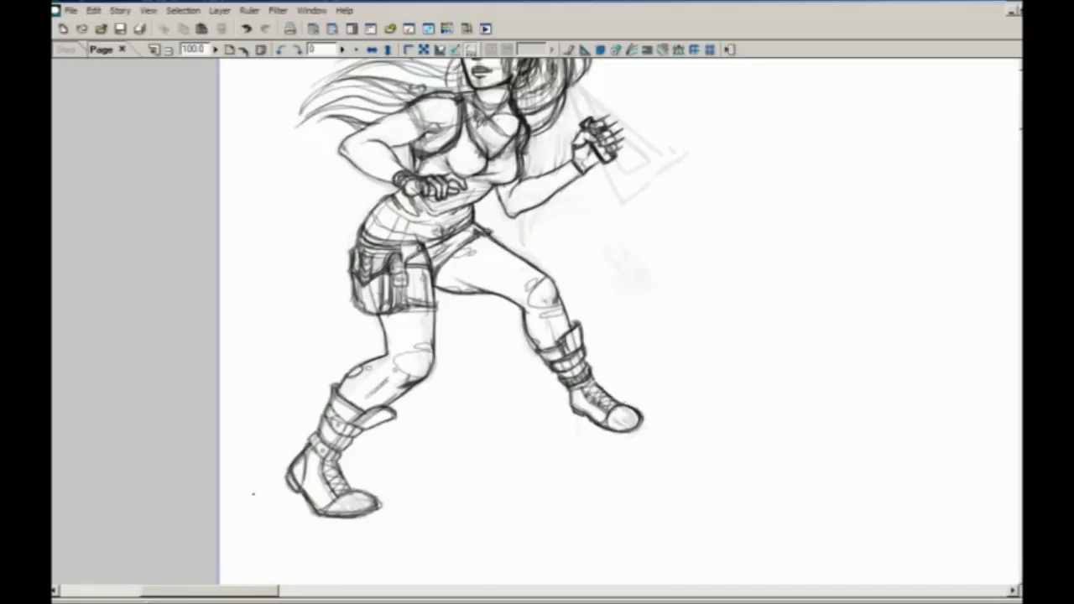
drag(620, 430, 376, 511)
drag(600, 442, 399, 505)
drag(624, 451, 448, 496)
drag(567, 417, 348, 475)
drag(516, 425, 358, 473)
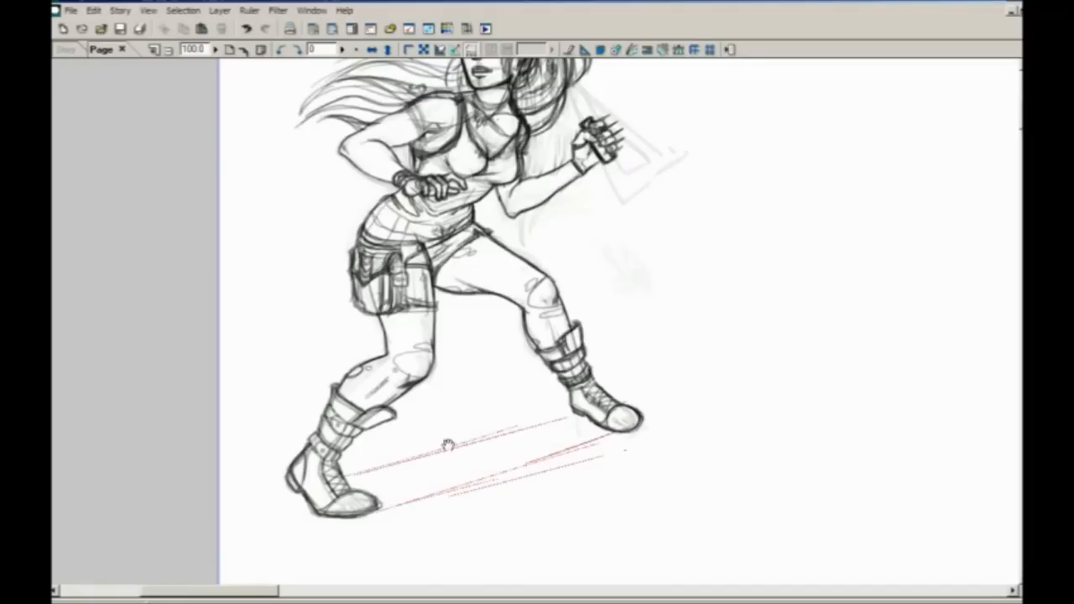
- Extend the red ground lines past the front boot so they converge far beyond the figure
drag(461, 443, 914, 288)
drag(573, 407, 854, 307)
drag(582, 457, 918, 309)
drag(560, 470, 899, 317)
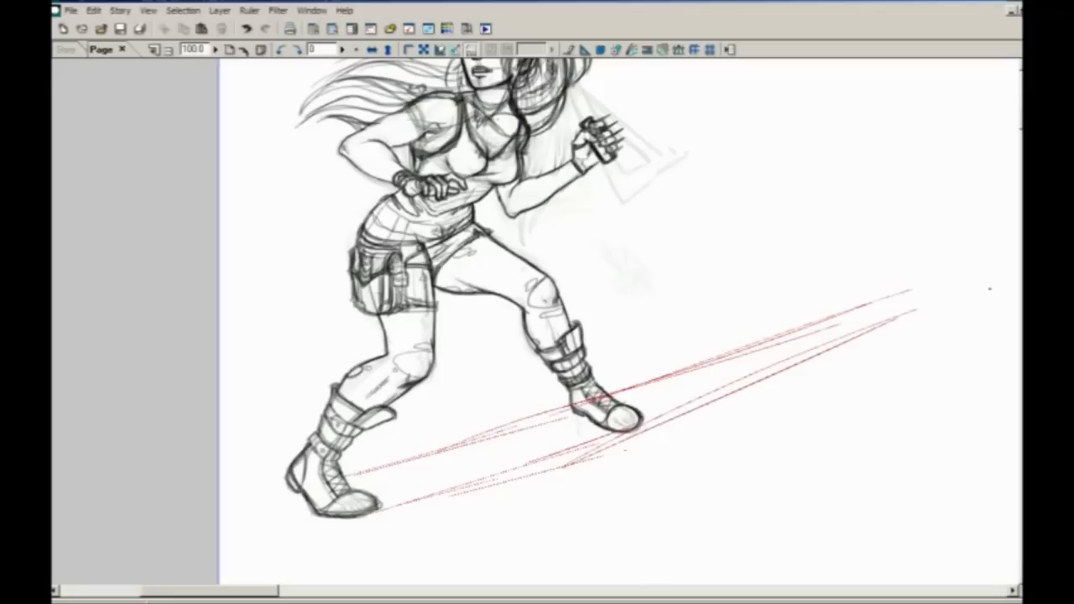
- Add red lines between the boots, mark their midpoint, and draw a vertical balance line from there up through the head
drag(604, 414, 347, 479)
drag(544, 432, 353, 487)
drag(581, 418, 350, 489)
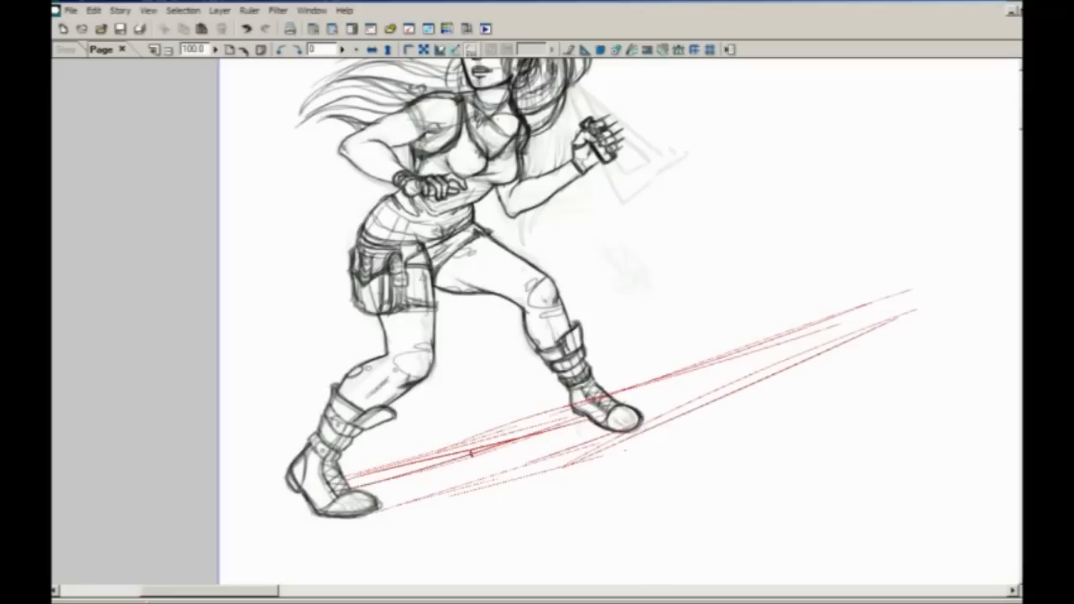
drag(470, 450, 471, 459)
drag(419, 400, 405, 470)
drag(457, 523, 429, 67)
key(ctrl+z)
drag(459, 502, 453, 64)
- Shade the front knee in solid red and contour the shin down to the boot with curved red lines
mouse_move(328, 390)
mouse_down()
mouse_move(328, 357)
mouse_move(325, 379)
mouse_up()
mouse_move(484, 308)
mouse_down()
mouse_move(551, 351)
mouse_move(530, 382)
mouse_up()
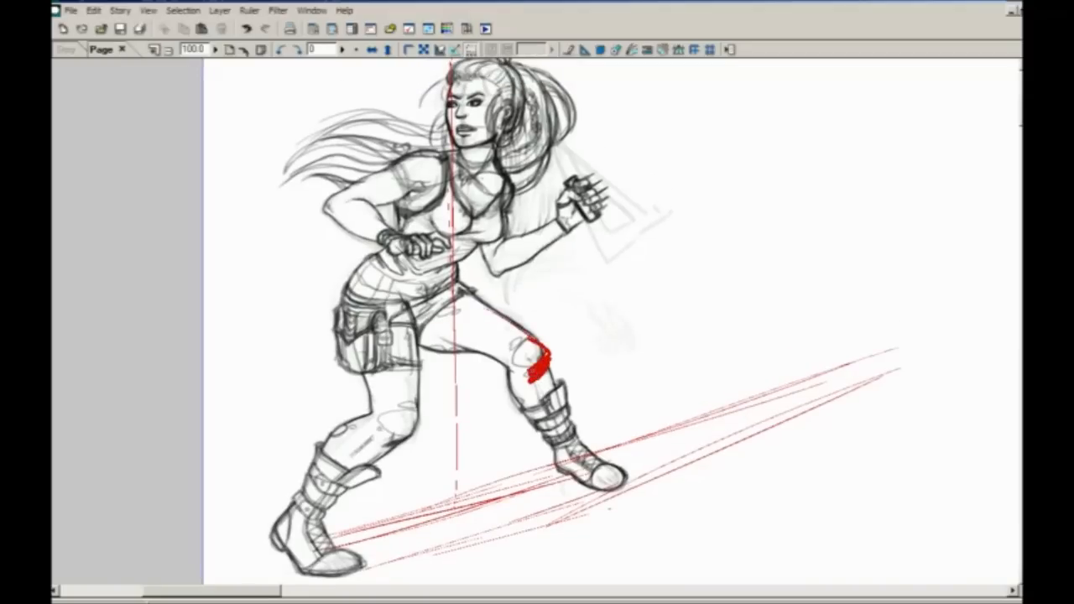
drag(553, 372, 560, 443)
drag(317, 380, 295, 412)
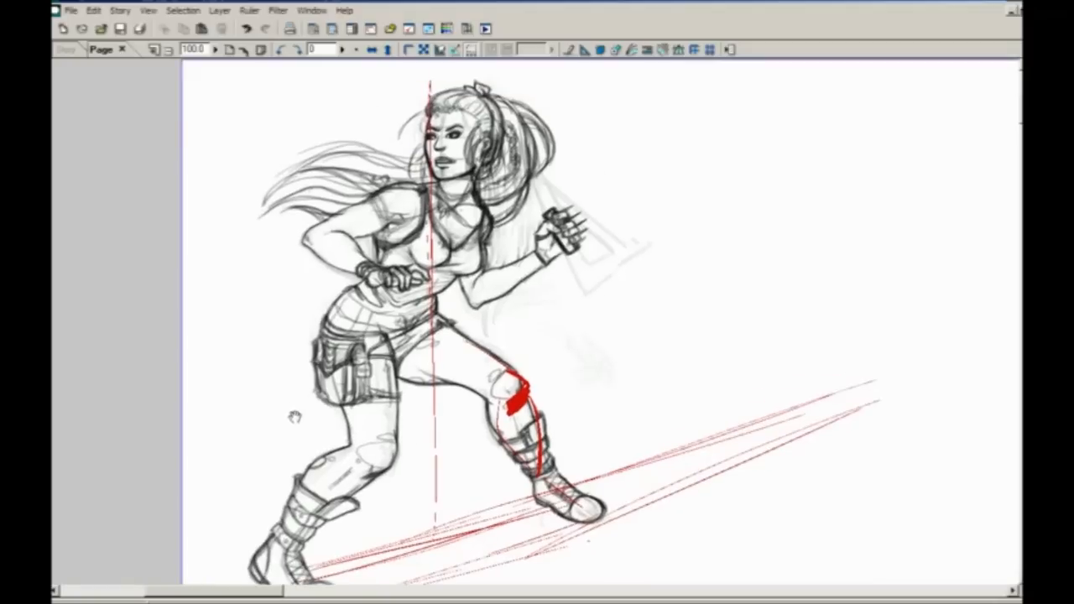
mouse_move(212, 160)
mouse_down()
mouse_move(319, 214)
mouse_move(295, 218)
mouse_up()
key(ctrl+z)
key(ctrl+z)
drag(284, 375, 327, 394)
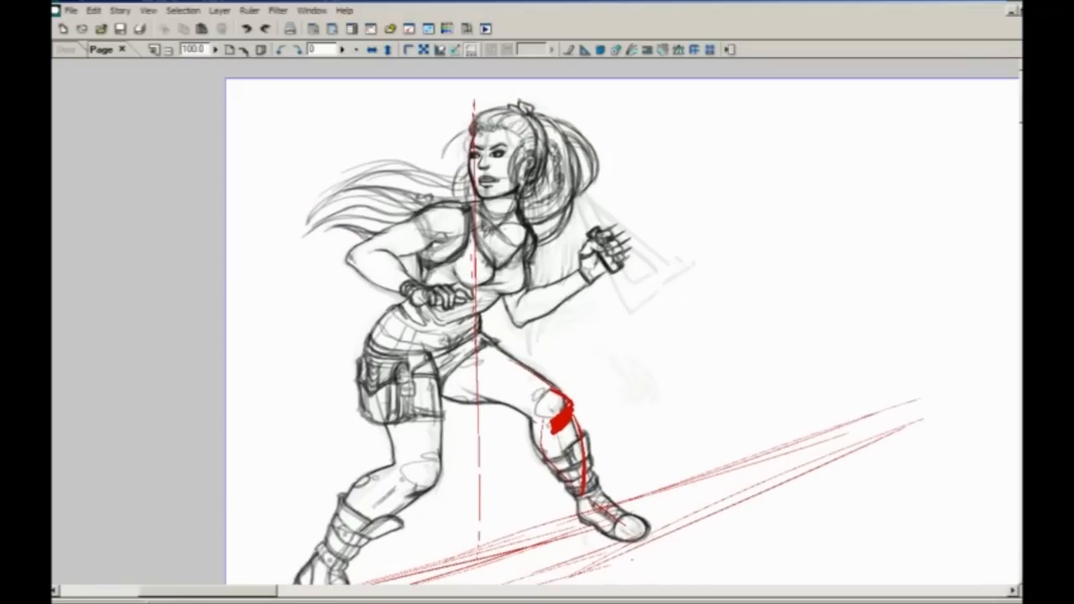
key(Tab)
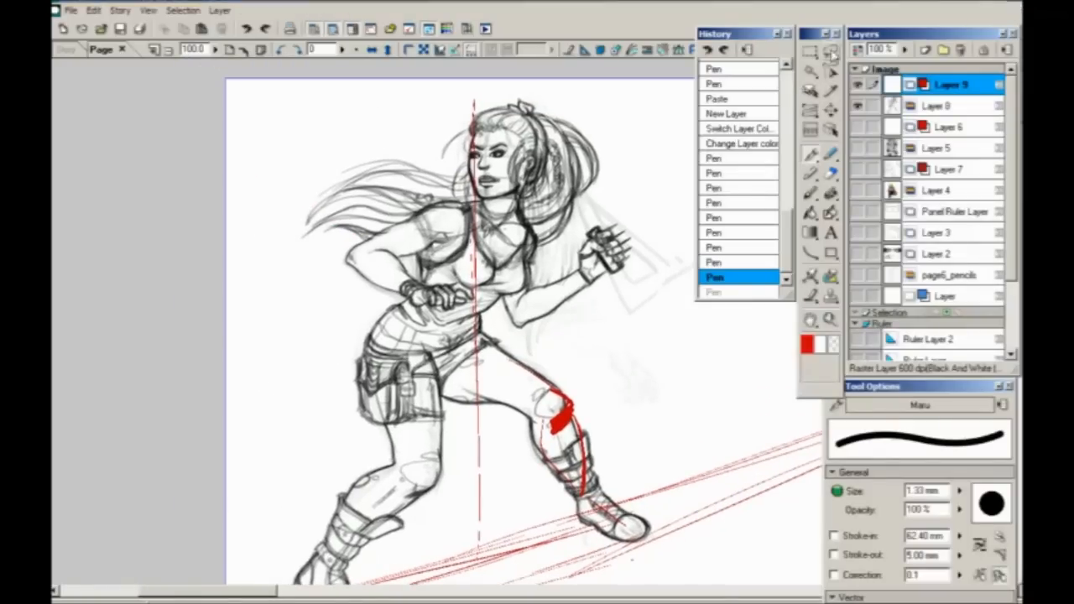
drag(333, 329, 319, 369)
click(810, 155)
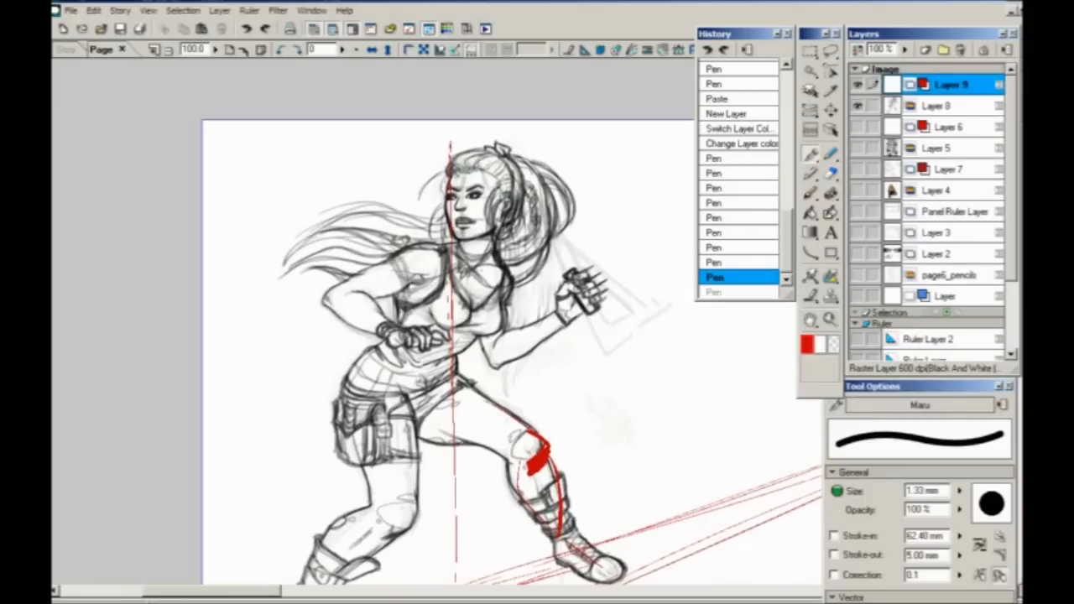
mouse_move(384, 314)
mouse_down()
mouse_move(317, 303)
mouse_move(387, 340)
mouse_up()
mouse_move(508, 323)
mouse_down()
mouse_move(537, 368)
mouse_move(510, 319)
mouse_up()
key(ctrl+z)
key(ctrl+z)
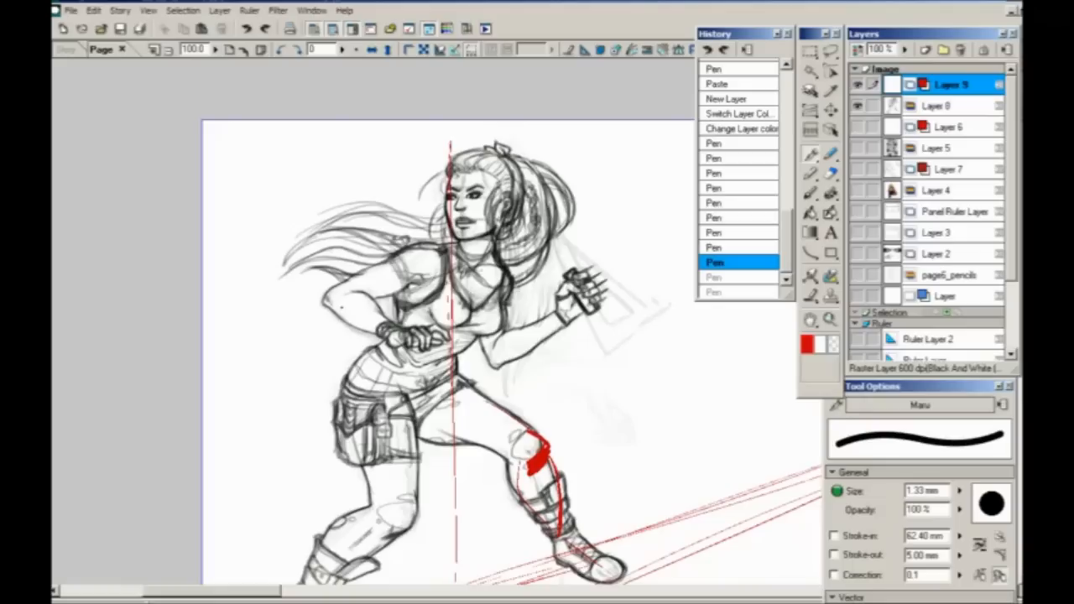
mouse_move(390, 318)
mouse_down()
mouse_move(352, 287)
mouse_move(373, 339)
mouse_move(427, 324)
mouse_move(381, 351)
mouse_move(447, 332)
mouse_up()
key(ctrl+z)
mouse_move(578, 257)
mouse_down()
mouse_move(575, 325)
mouse_move(556, 265)
mouse_up()
key(ctrl+z)
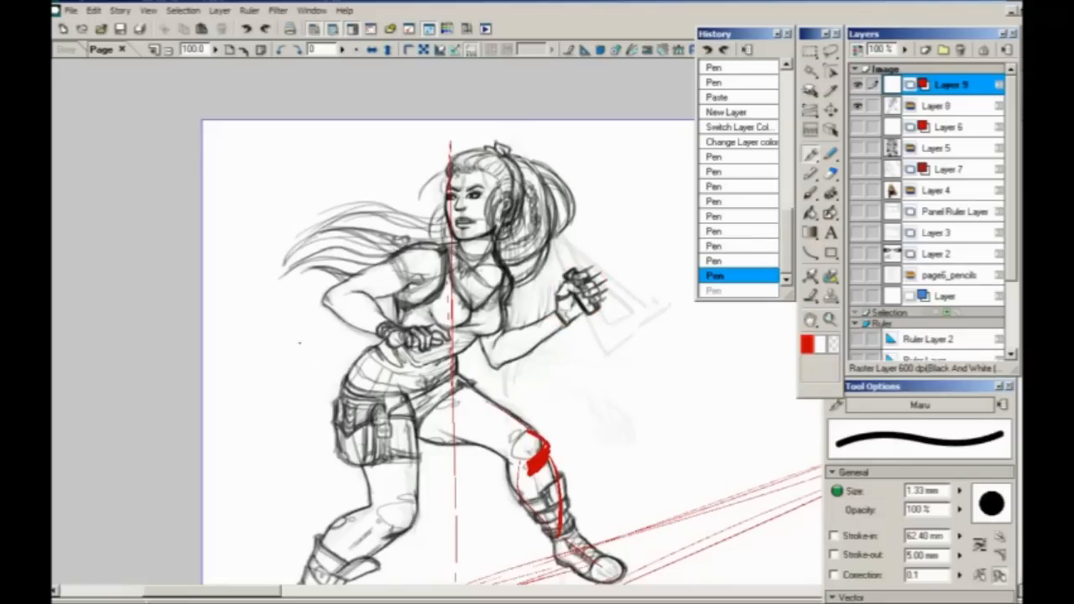
- Lasso the woman's bent forearm and fist and scale the selection to 113% on Layer 9
click(831, 52)
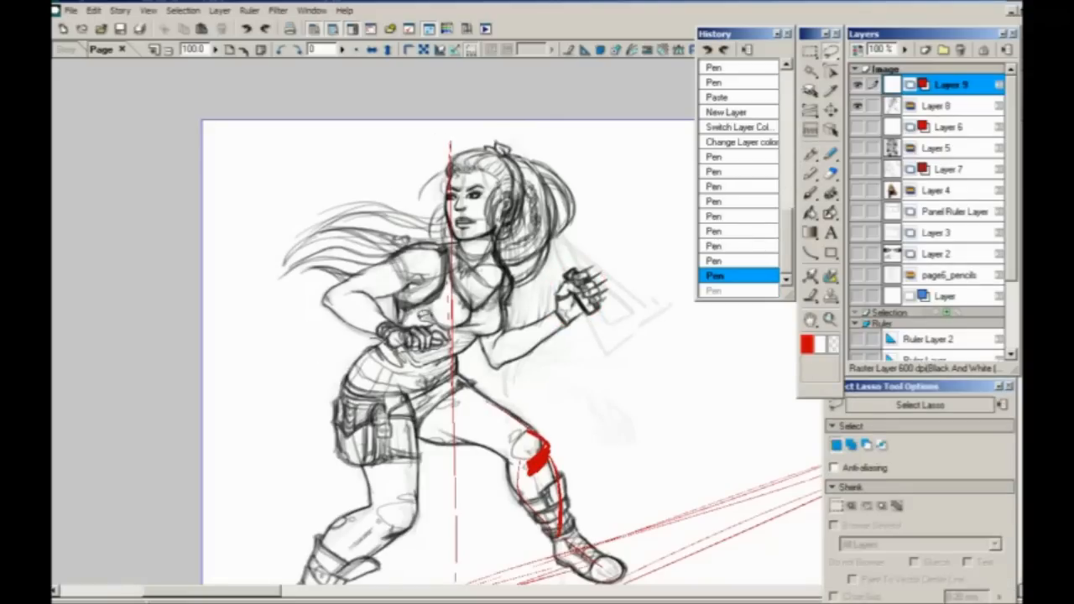
drag(319, 285, 322, 296)
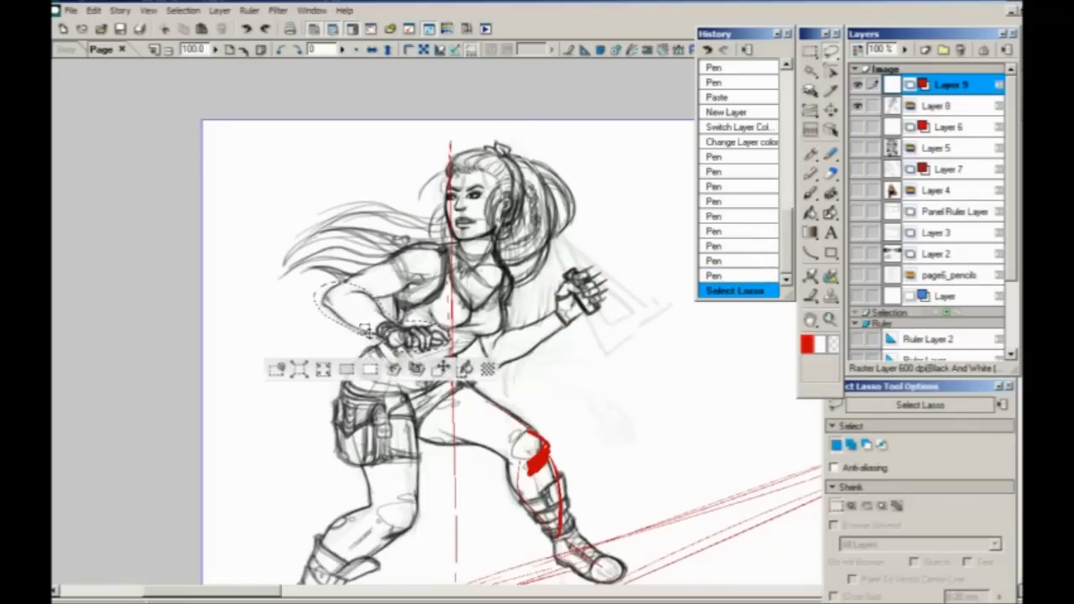
click(442, 369)
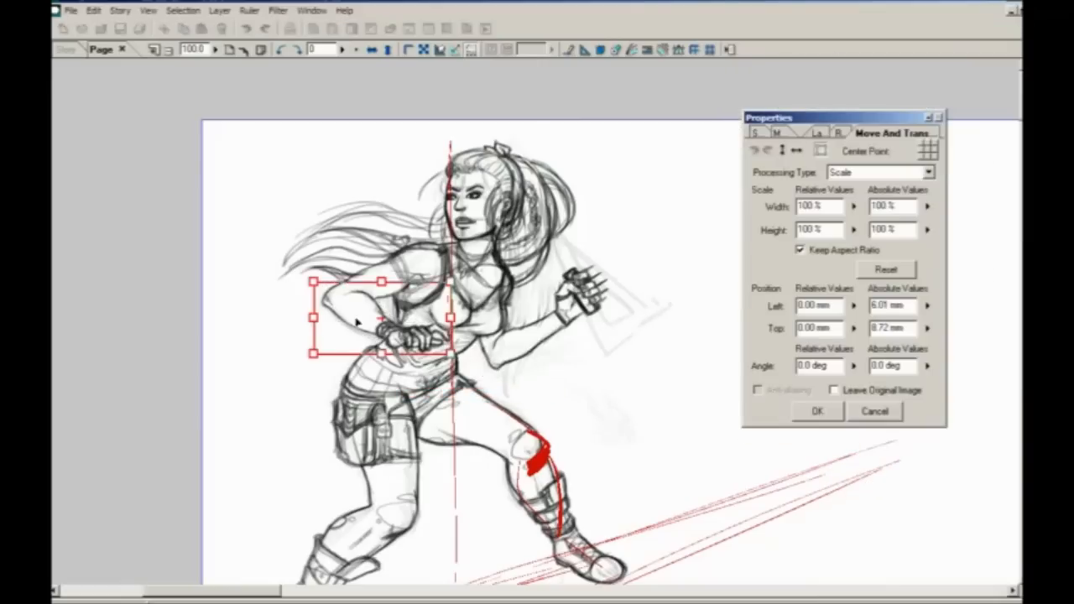
drag(307, 281, 300, 278)
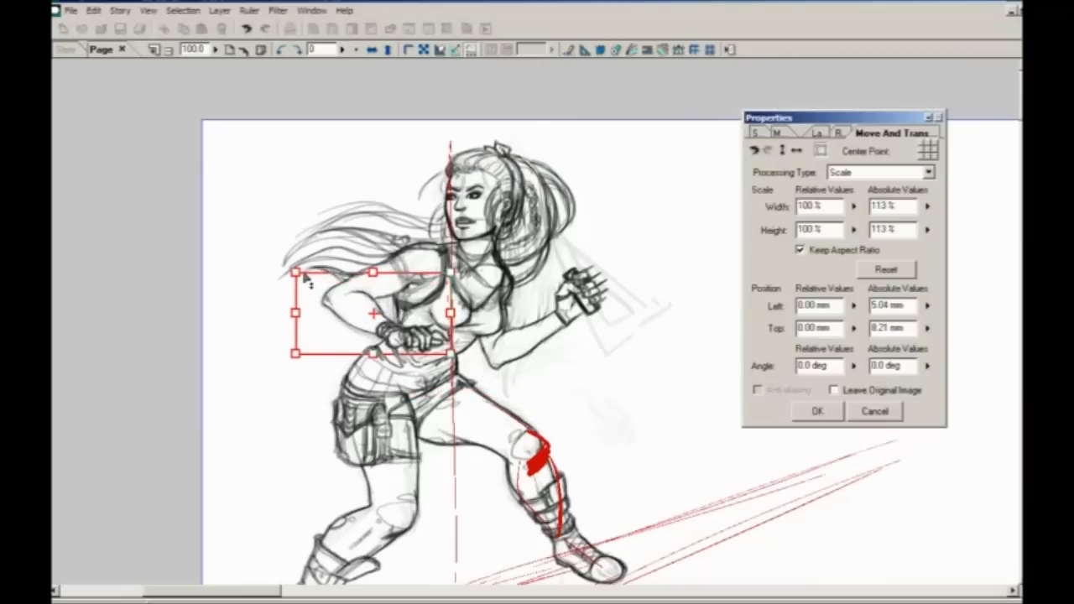
drag(332, 323, 342, 344)
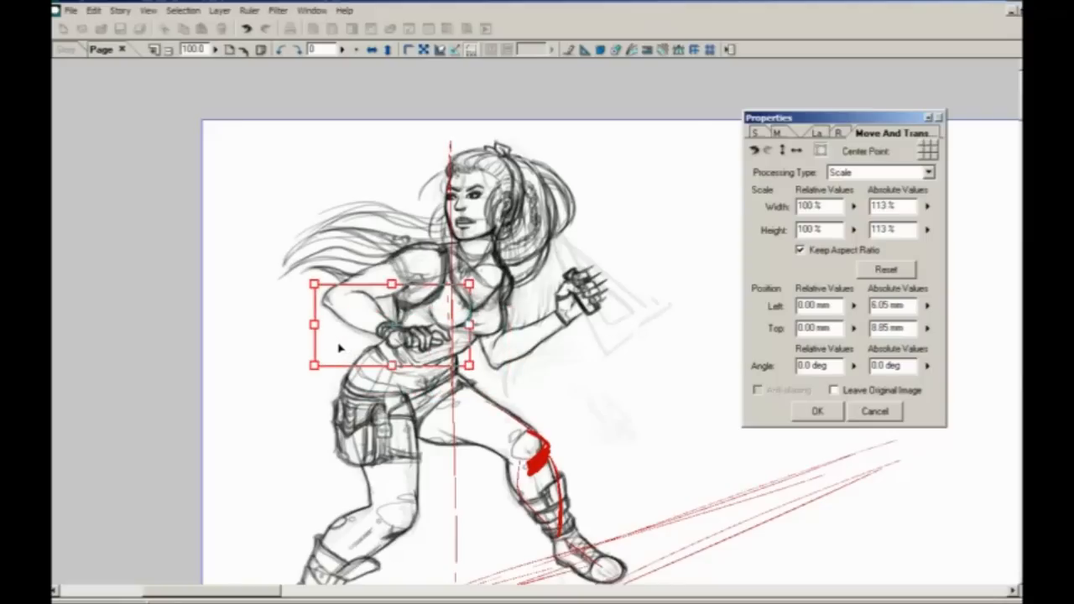
key(Return)
- Scale the selected forearm and fist to 115% on Layer 8, shift them slightly, and clear the selection
click(934, 108)
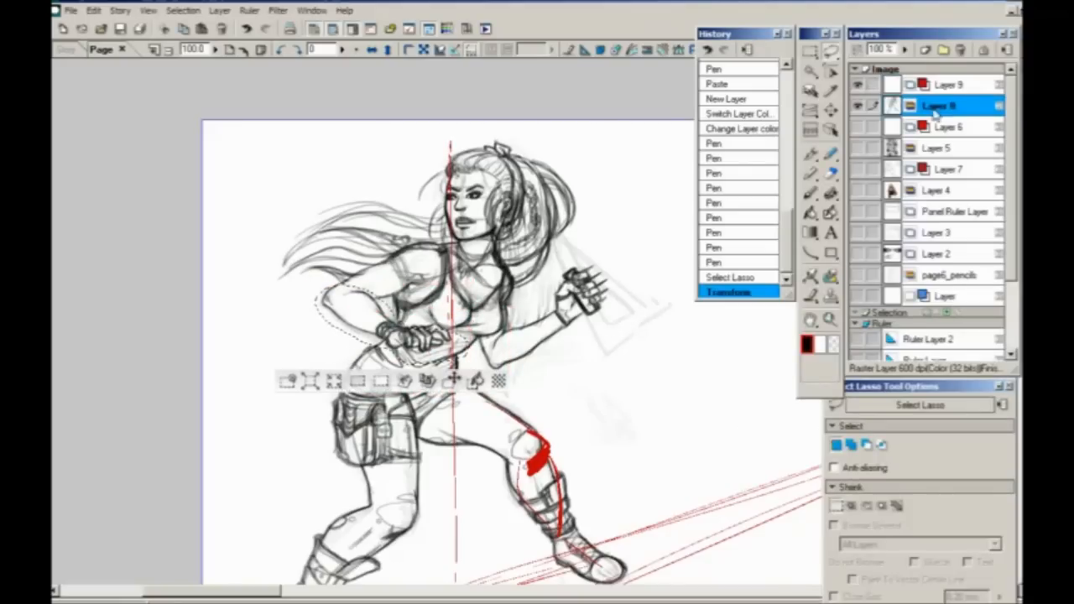
click(452, 382)
mouse_move(316, 284)
mouse_down()
mouse_move(291, 269)
mouse_move(310, 277)
mouse_up()
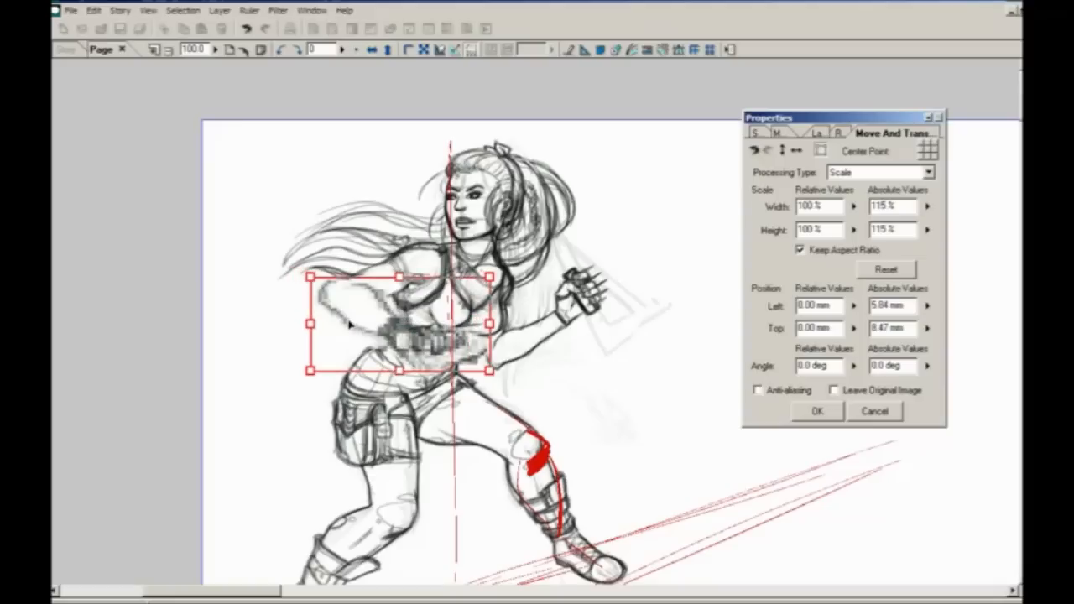
drag(349, 325, 356, 335)
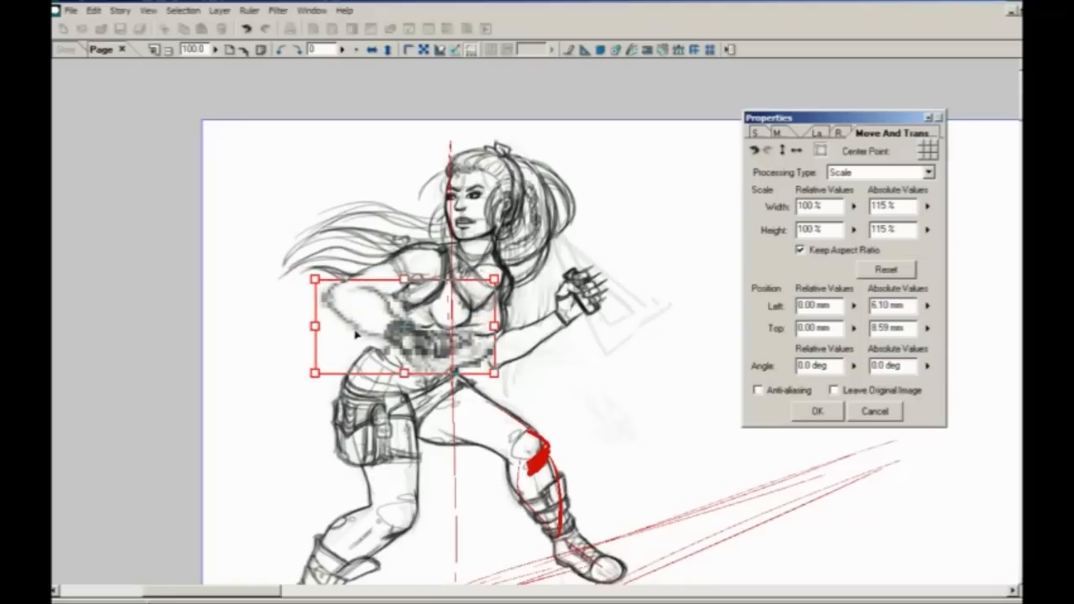
key(Return)
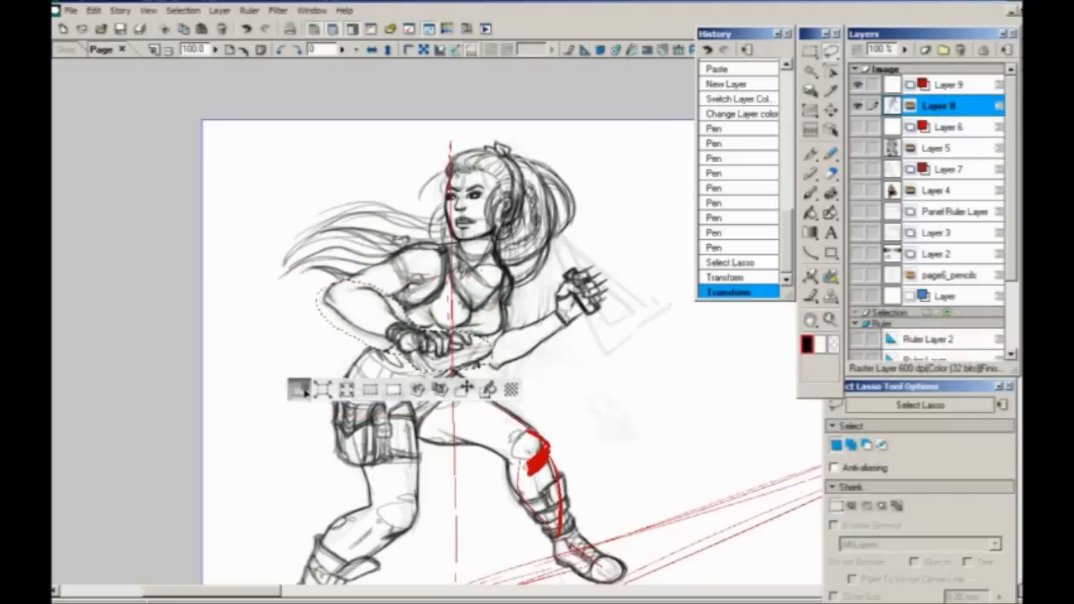
click(299, 388)
scroll(252, 301, down, 2)
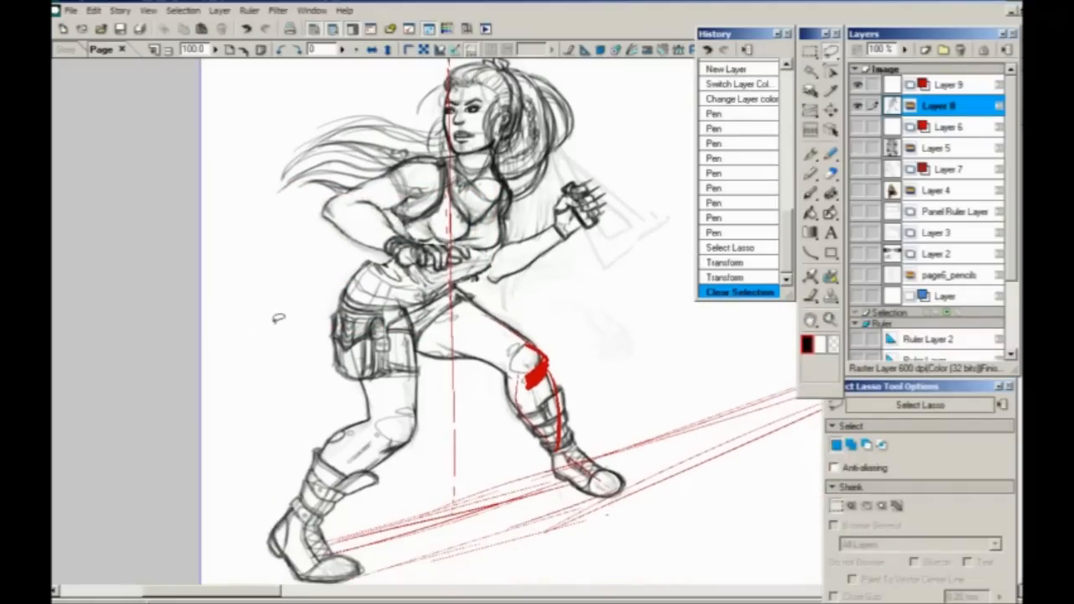
- Redraw the enlarged forearm, fist and adjoining waist contour in heavy black pen on Layer 8
drag(273, 326, 293, 397)
key(p)
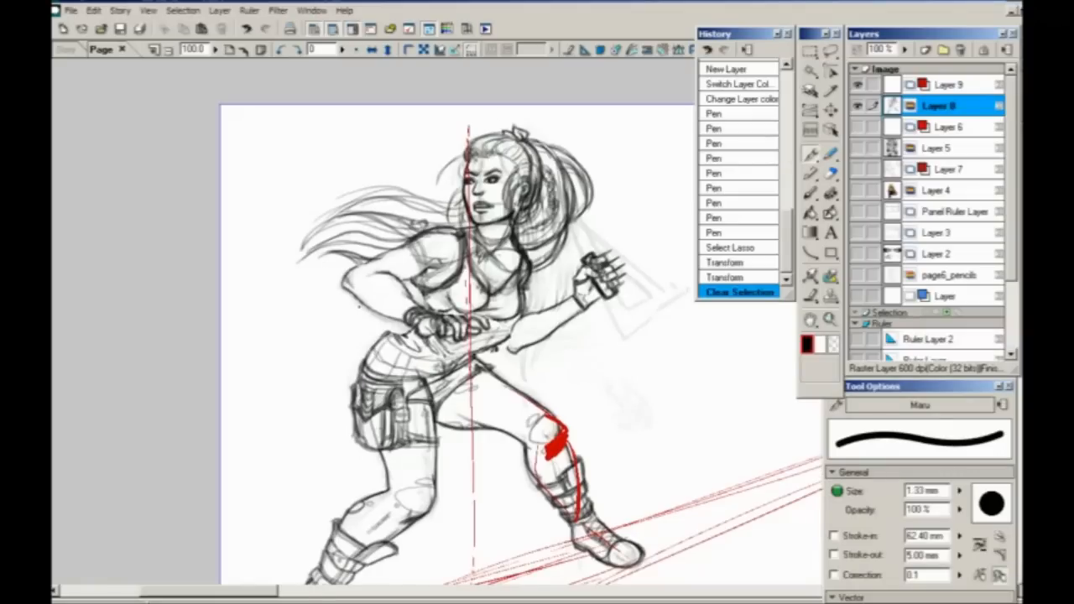
drag(344, 286, 402, 319)
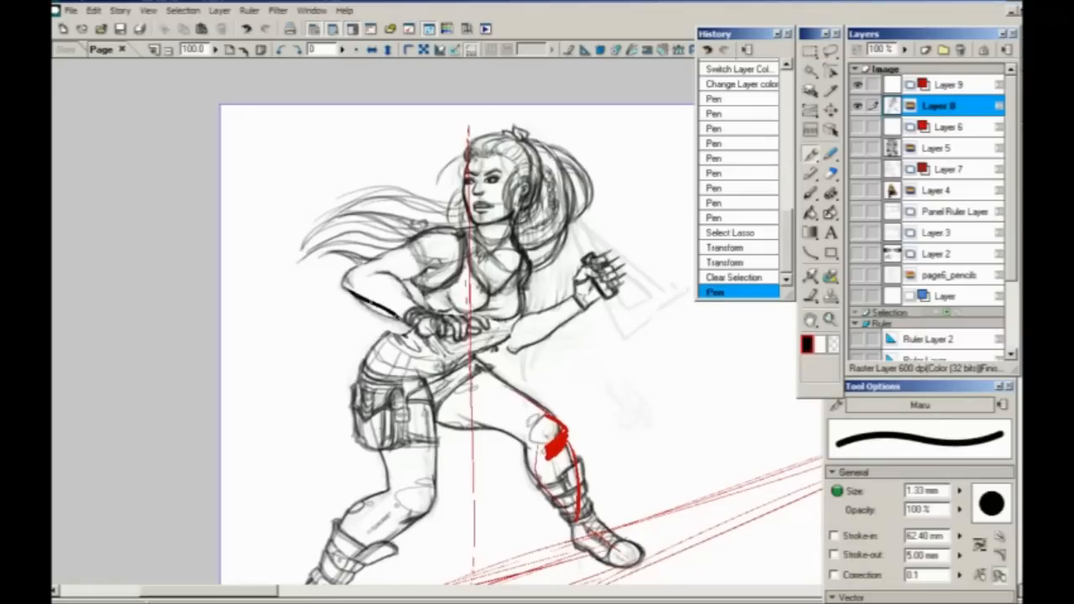
mouse_move(385, 272)
mouse_down()
mouse_move(443, 318)
mouse_move(491, 329)
mouse_move(416, 336)
mouse_move(356, 300)
mouse_move(402, 326)
mouse_move(359, 288)
mouse_move(413, 293)
mouse_up()
mouse_move(469, 359)
mouse_down()
mouse_move(503, 320)
mouse_move(475, 354)
mouse_up()
drag(402, 323, 366, 361)
drag(413, 283, 414, 298)
mouse_move(316, 396)
mouse_down()
mouse_move(213, 326)
mouse_move(220, 334)
mouse_up()
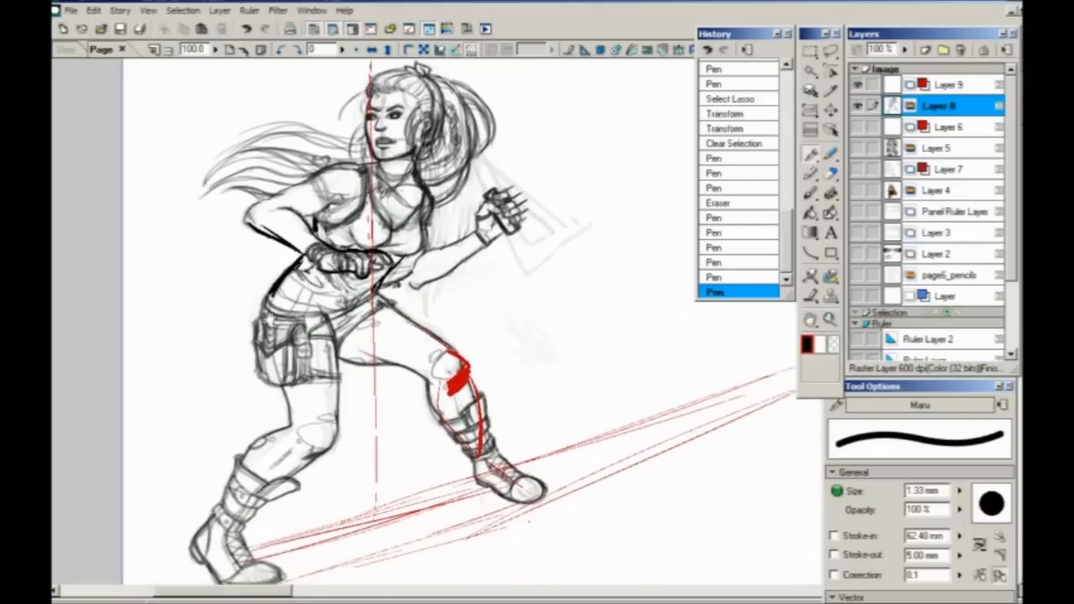
drag(370, 207, 382, 241)
mouse_move(228, 418)
mouse_down()
mouse_move(232, 390)
mouse_move(213, 407)
mouse_up()
drag(318, 470, 281, 498)
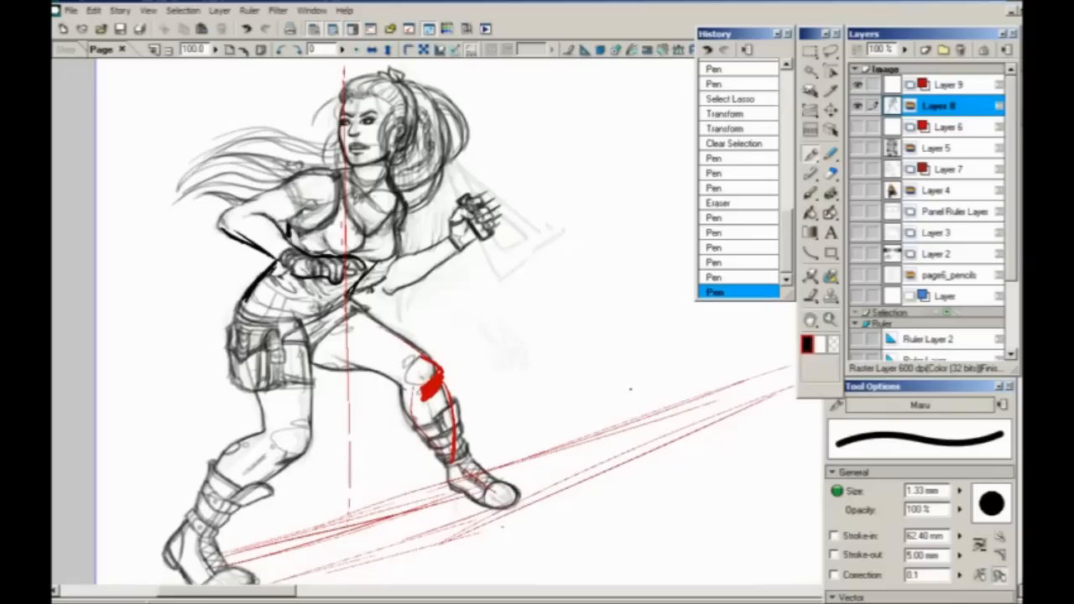
- Draw a dashed black line outward from the hips and heavy contours along the waist, hip and shorts
drag(360, 305, 521, 313)
drag(149, 427, 237, 382)
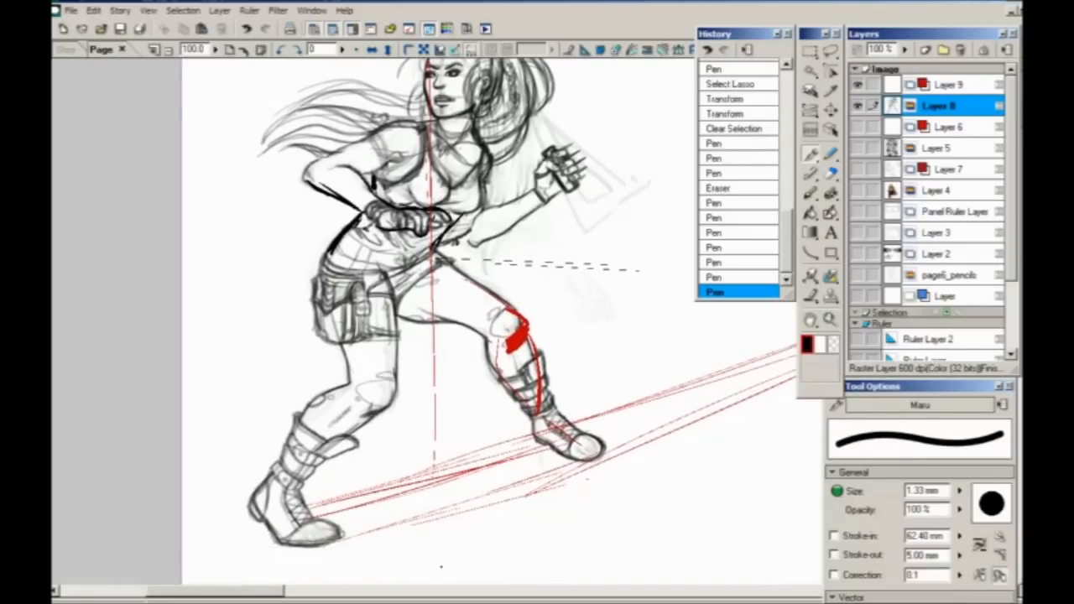
mouse_move(445, 265)
mouse_down()
mouse_move(386, 310)
mouse_move(307, 298)
mouse_up()
mouse_move(328, 254)
mouse_down()
mouse_move(303, 315)
mouse_move(381, 316)
mouse_up()
mouse_move(271, 408)
mouse_down()
mouse_move(269, 449)
mouse_move(268, 392)
mouse_up()
key(ctrl+z)
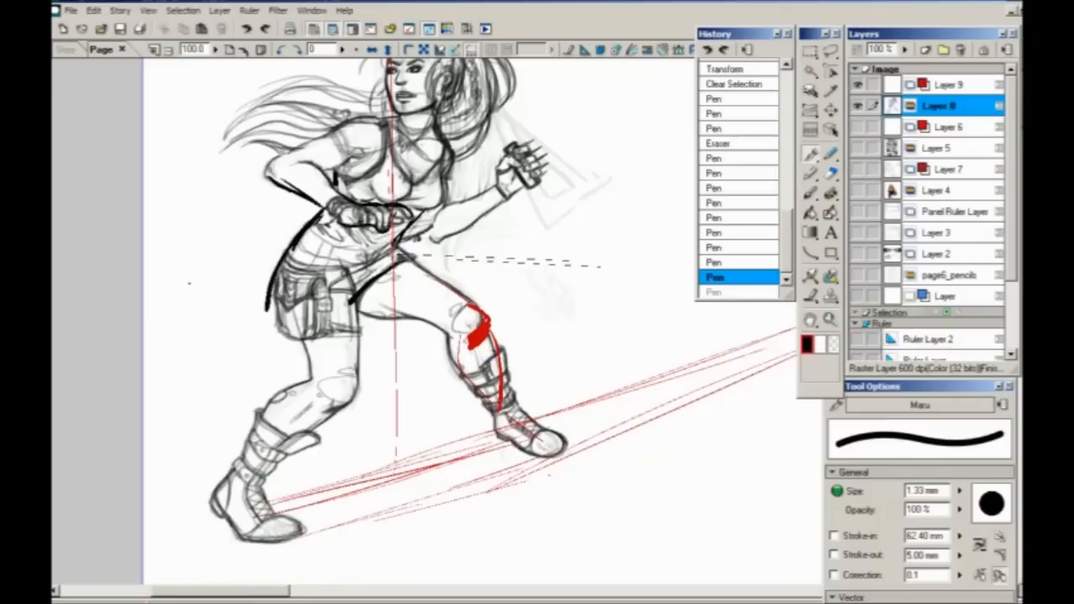
- Undo the black pen strokes and the scaling of the forearm and fist on Layer 8
key(ctrl+minus)
drag(390, 383, 330, 458)
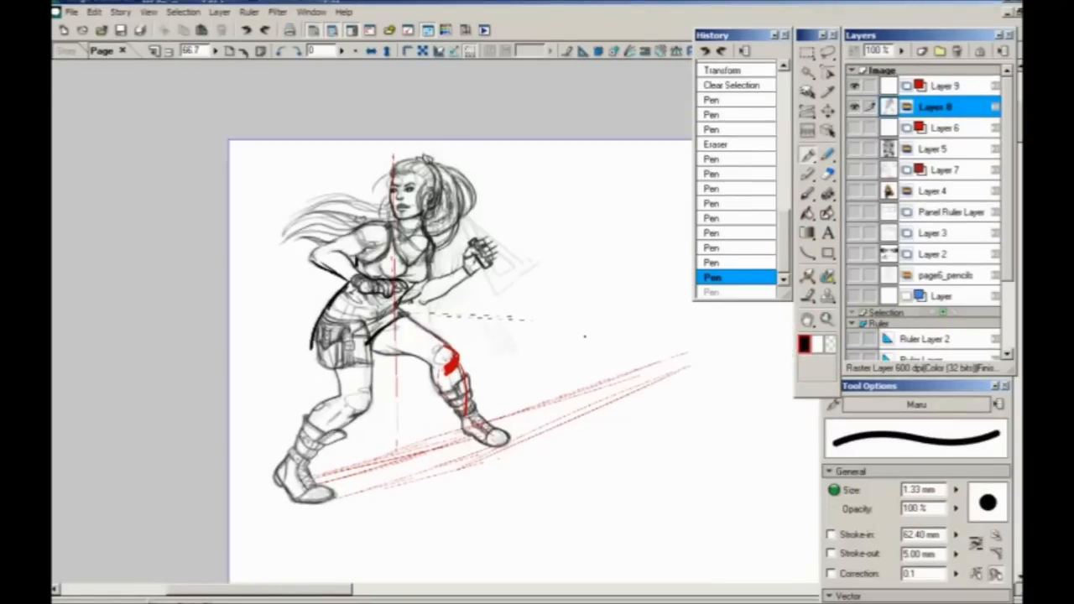
key(ctrl+z)
key(ctrl+z)
key(ctrl+z)
key(ctrl+z)
key(ctrl+z)
key(ctrl+z)
key(ctrl+z)
key(ctrl+z)
key(ctrl+z)
key(ctrl+z)
key(ctrl+z)
key(ctrl+z)
key(ctrl+z)
key(ctrl+z)
key(ctrl+z)
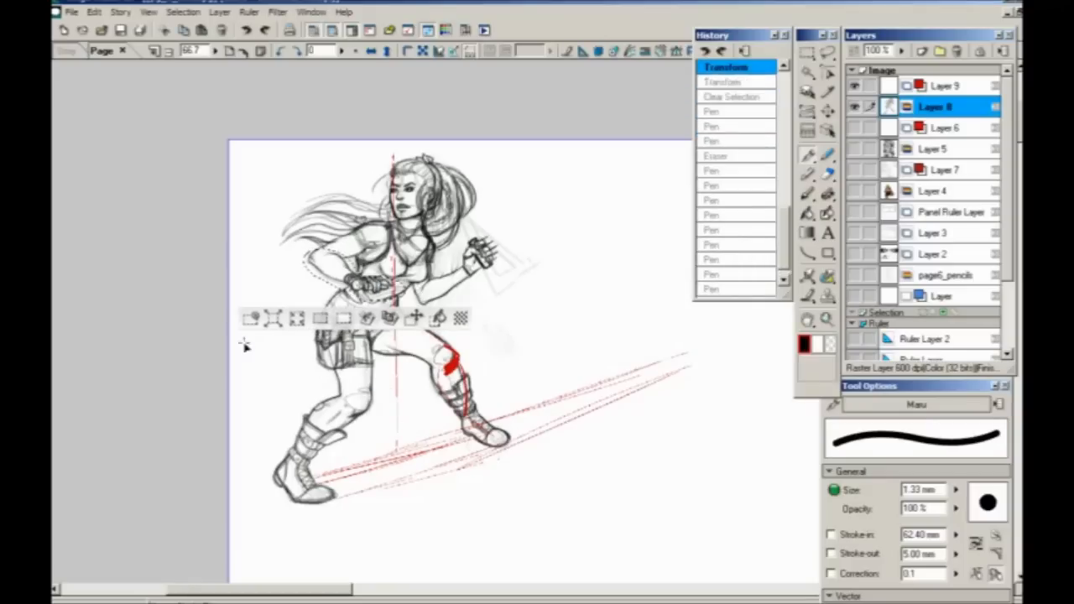
- Clear the forearm selection and flip the page view horizontally to check the figure in mirror image
key(ctrl+d)
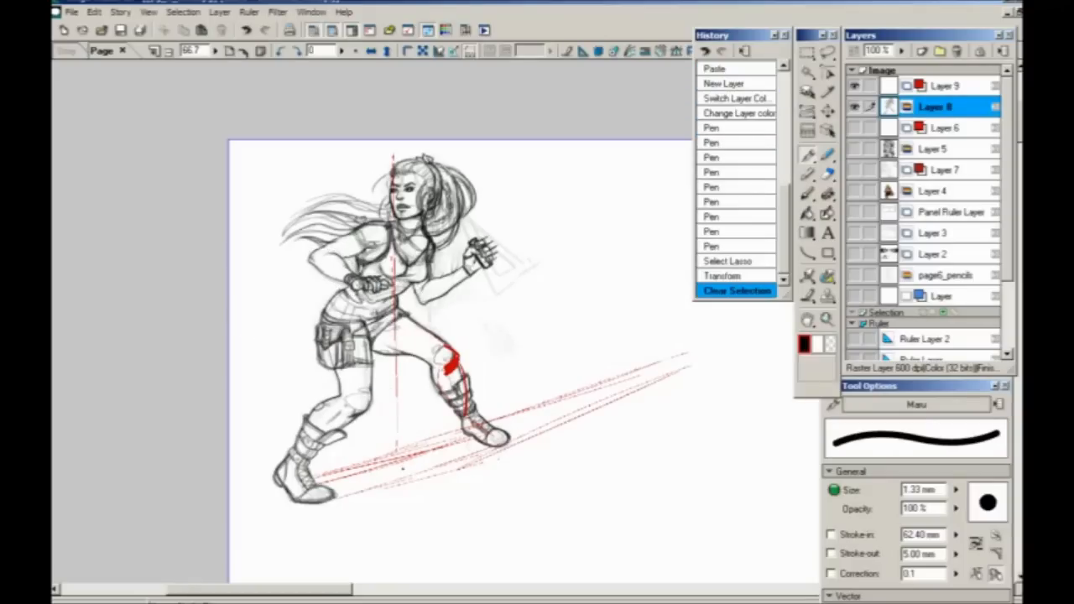
click(371, 50)
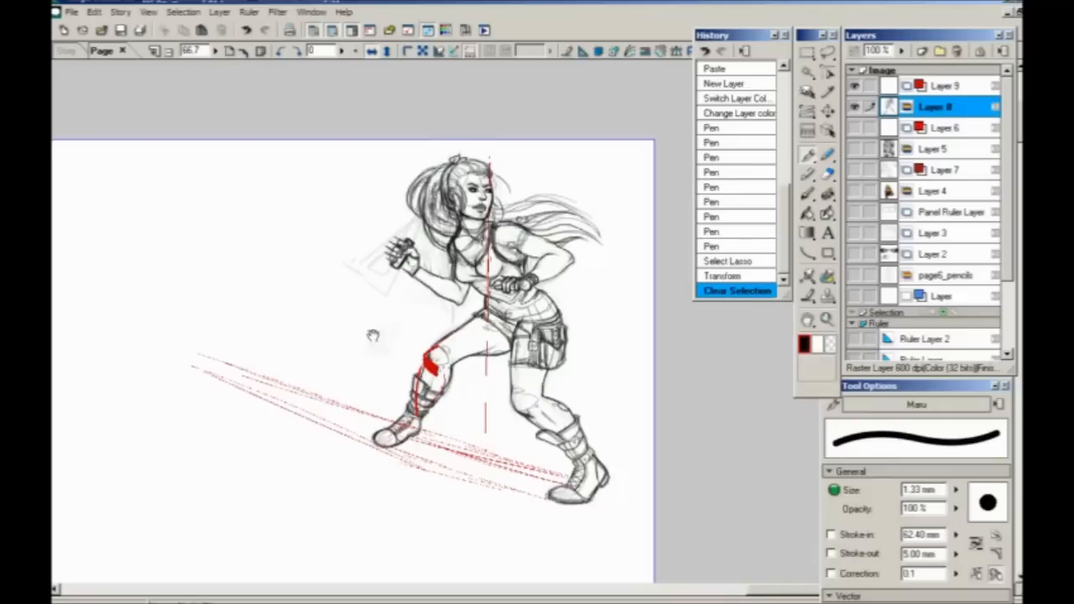
- Lasso the woman's head and hair on Layer 8, scale them to 93%, and reposition them over the neck at left 12.87 mm, top 0.85 mm
drag(373, 335, 335, 343)
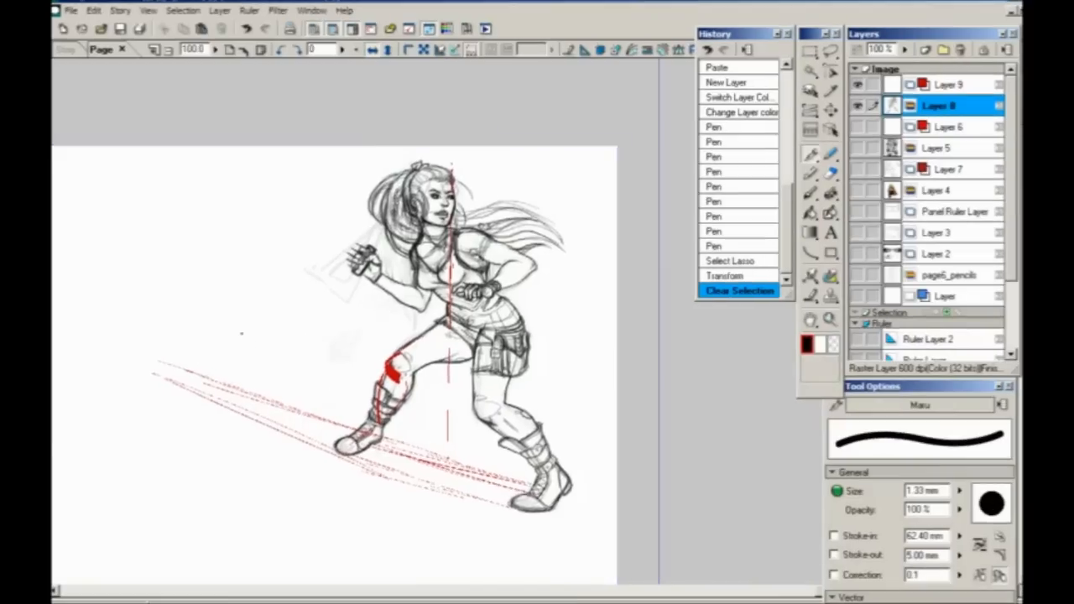
key(ctrl+plus)
click(828, 52)
mouse_move(364, 208)
mouse_down()
mouse_move(379, 303)
mouse_move(426, 268)
mouse_move(417, 174)
mouse_move(361, 185)
mouse_up()
mouse_move(343, 188)
mouse_down()
mouse_move(298, 246)
mouse_move(349, 245)
mouse_move(377, 267)
mouse_move(420, 268)
mouse_up()
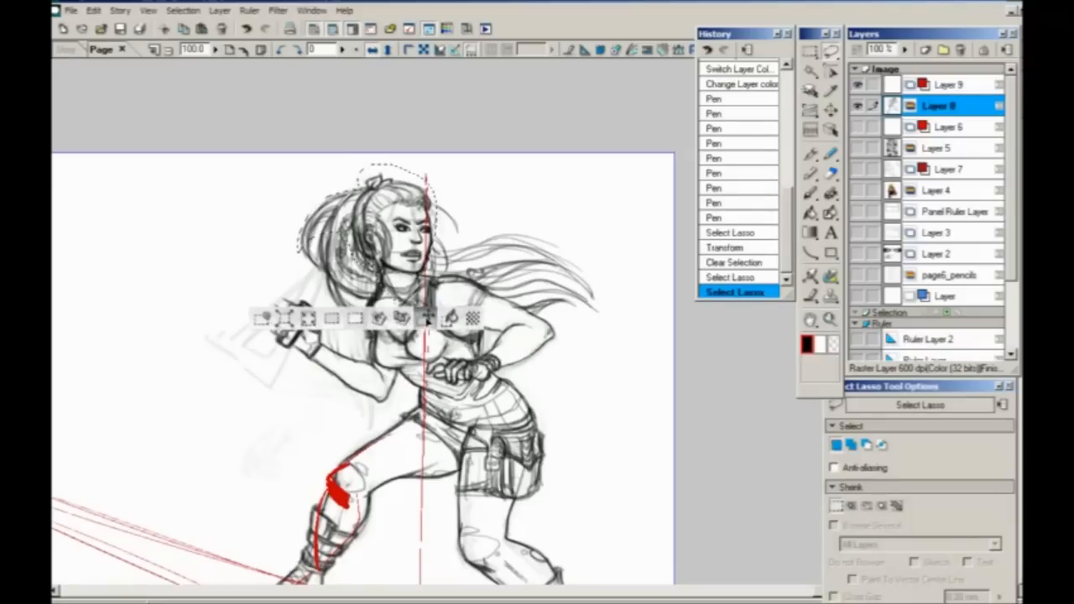
click(426, 292)
drag(428, 174, 430, 176)
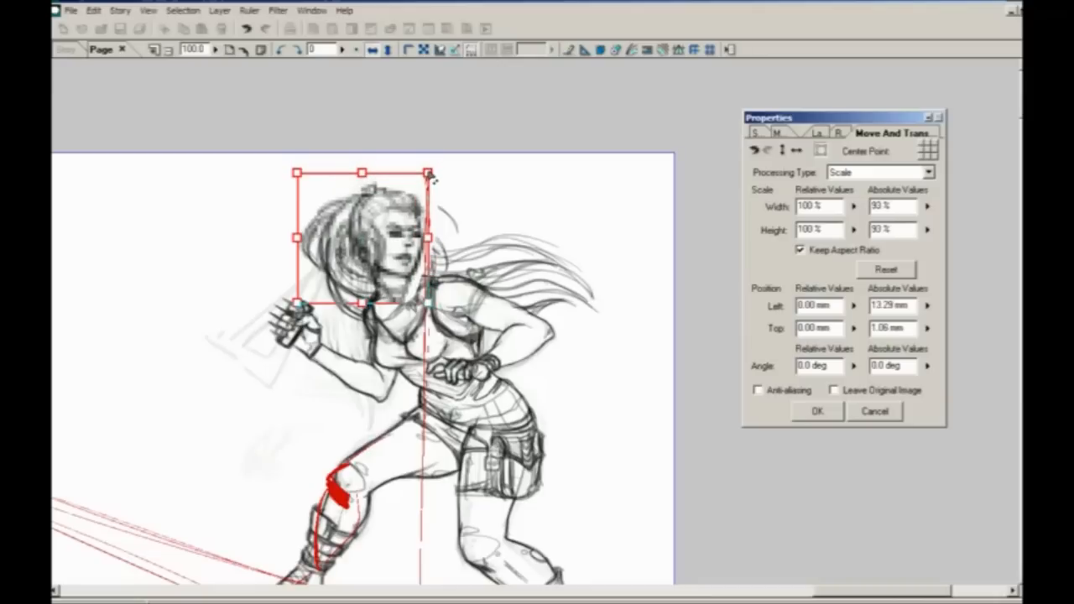
drag(357, 273, 360, 264)
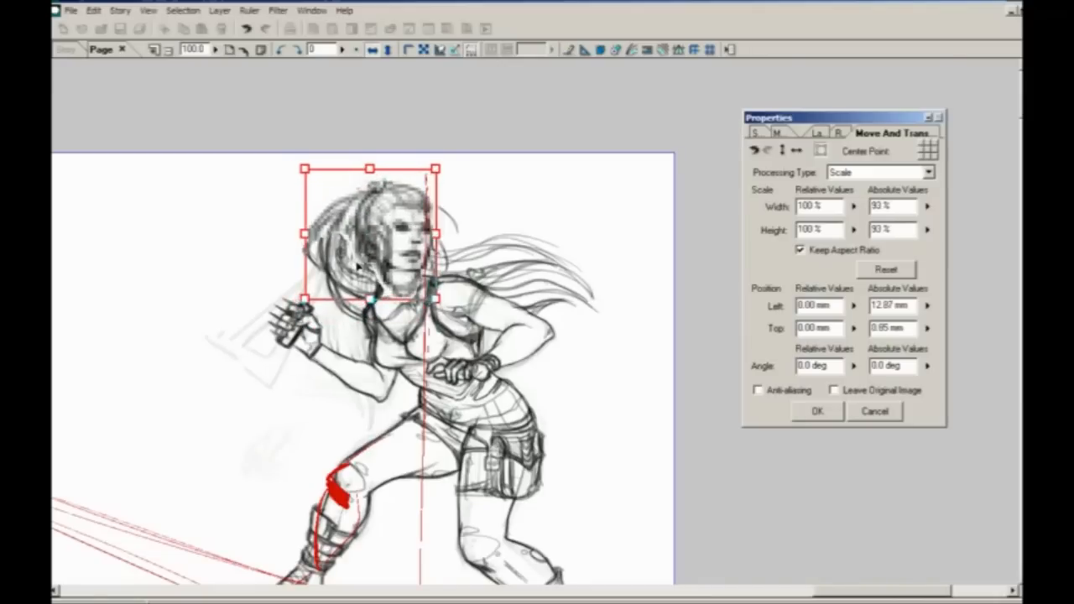
click(801, 417)
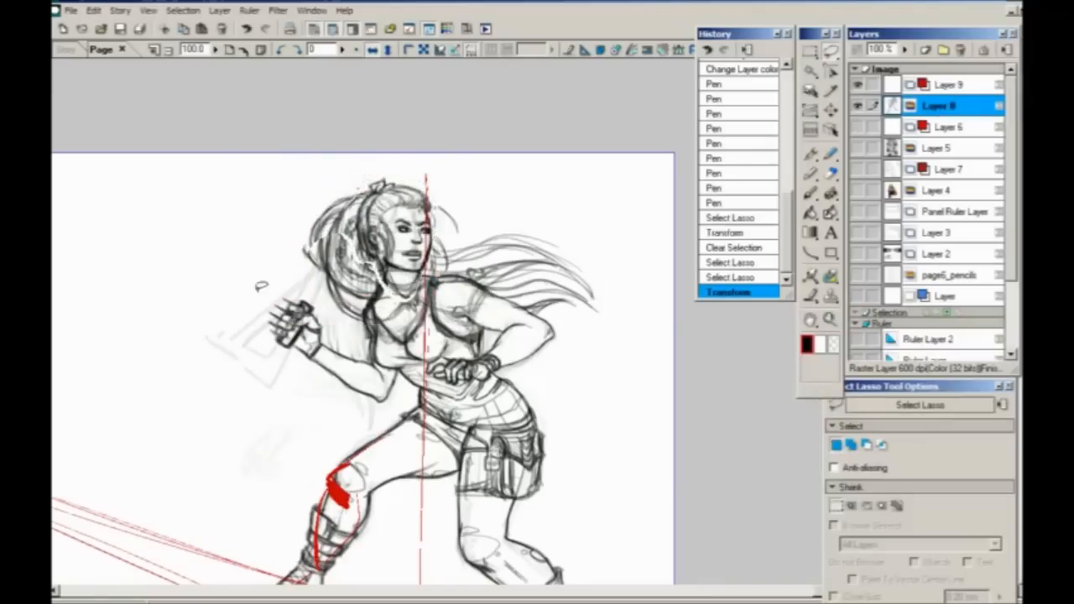
key(ctrl+d)
- Flip the page view back horizontally and examine the scaled head's proportion against the whole figure
key(ctrl+minus)
drag(296, 394, 298, 370)
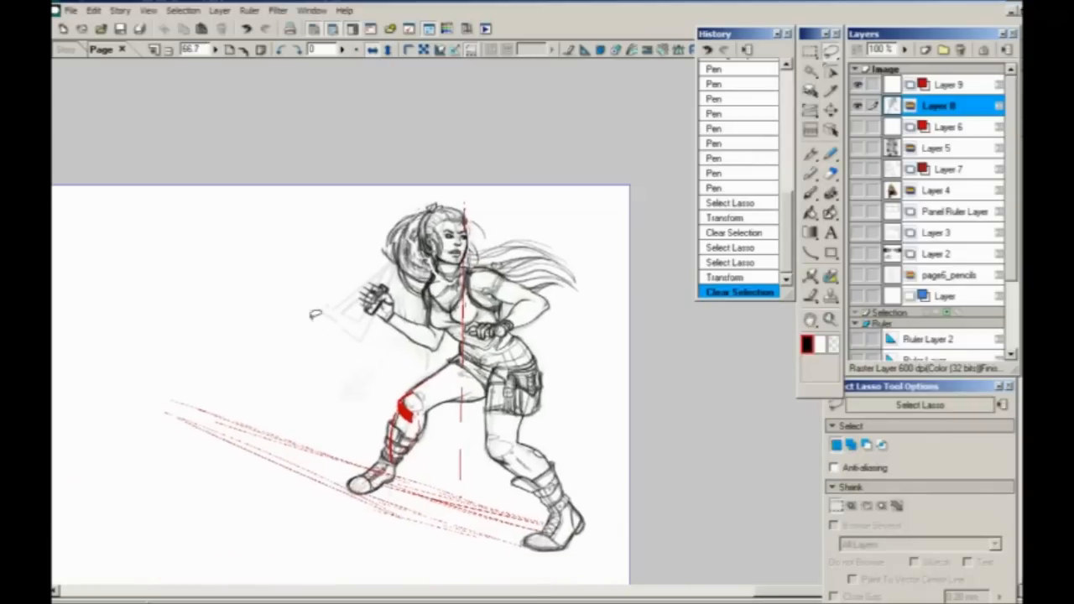
click(372, 50)
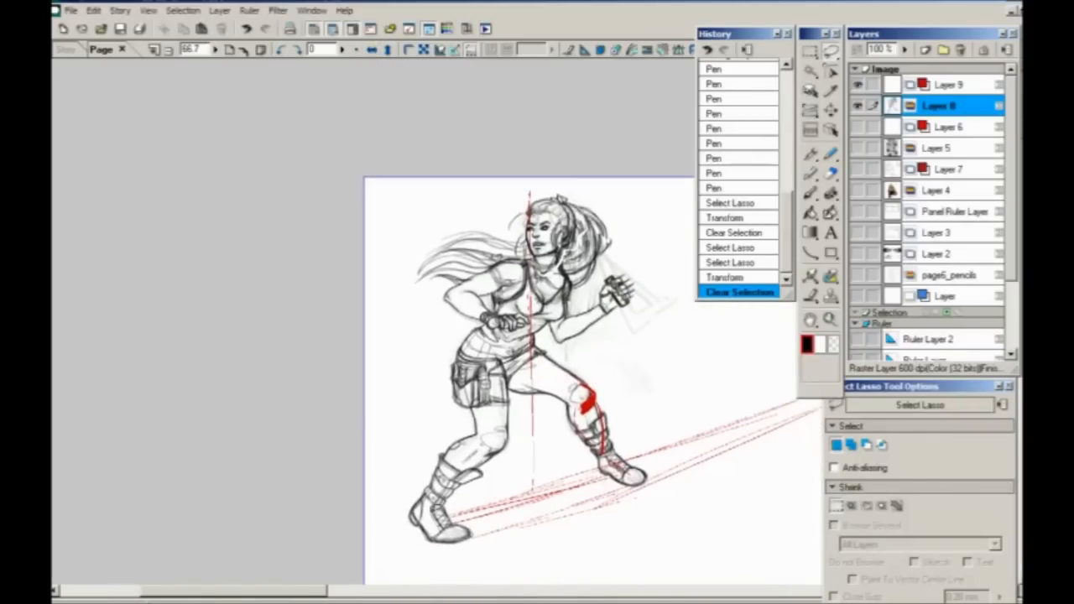
key(ctrl+plus)
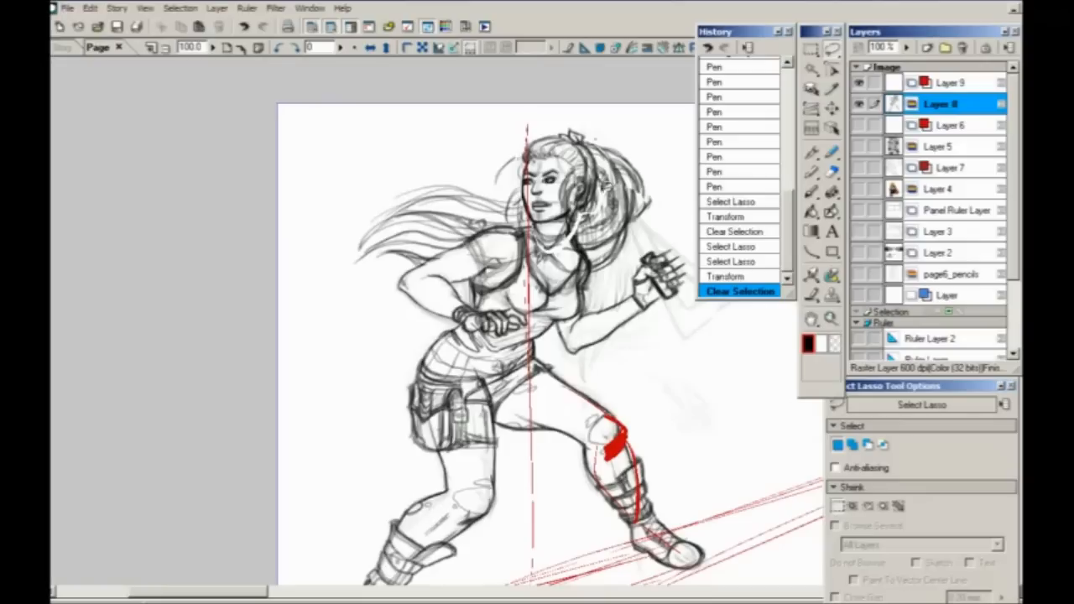
drag(373, 476, 348, 456)
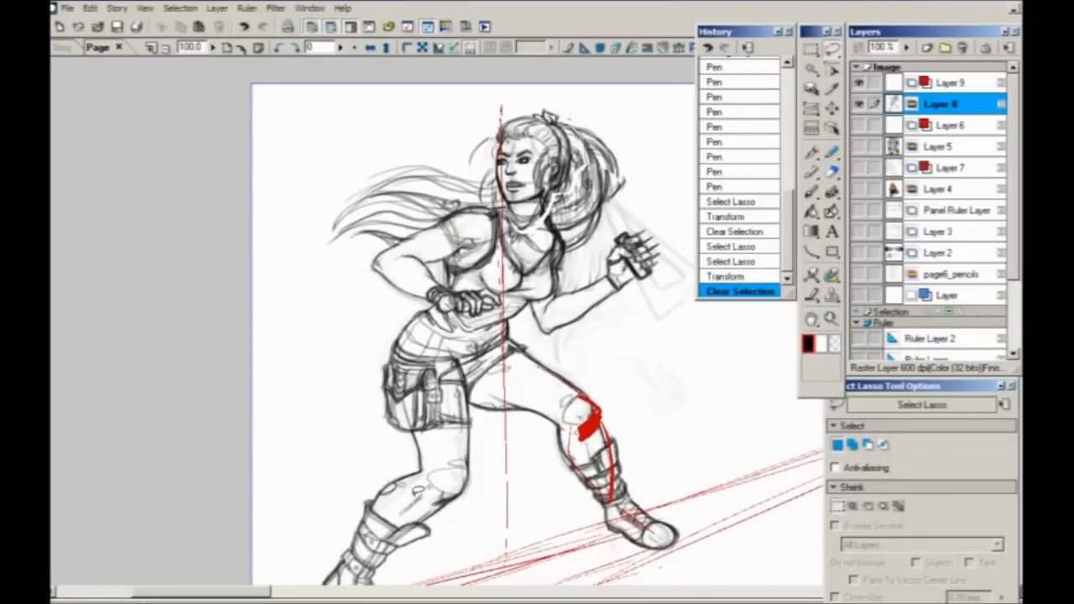
drag(357, 312, 319, 280)
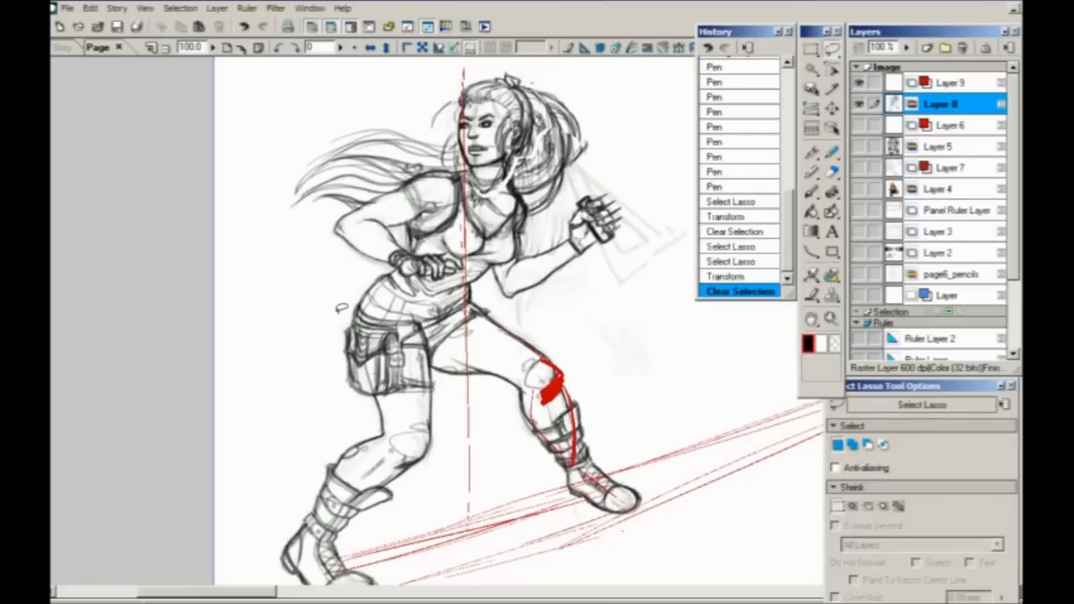
- Undo the scaling of the head on Layer 8 and clear the restored head selection
key(ctrl+z)
key(ctrl+z)
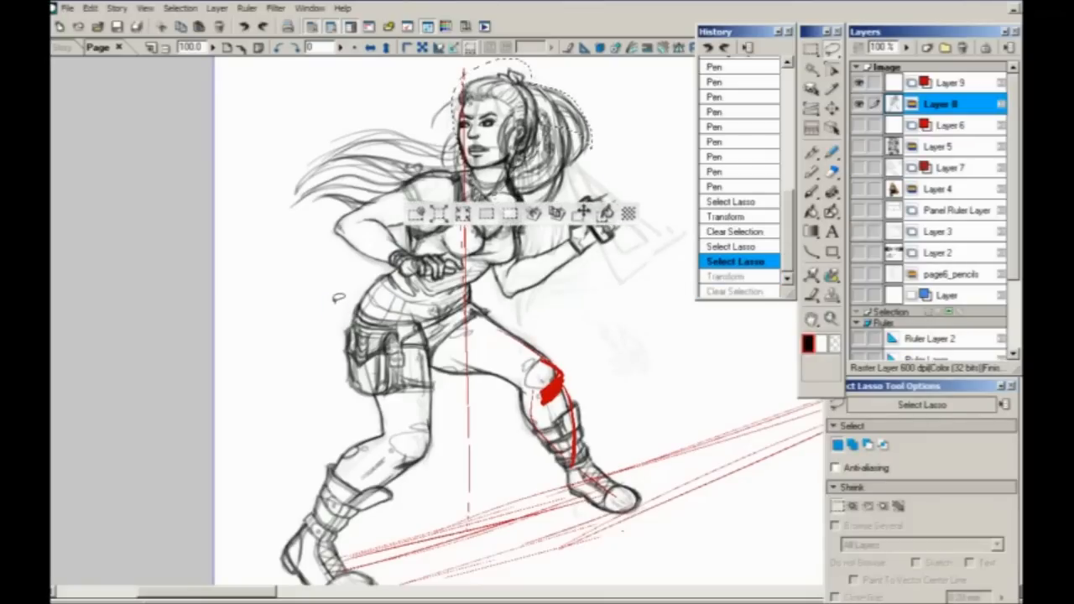
key(ctrl+d)
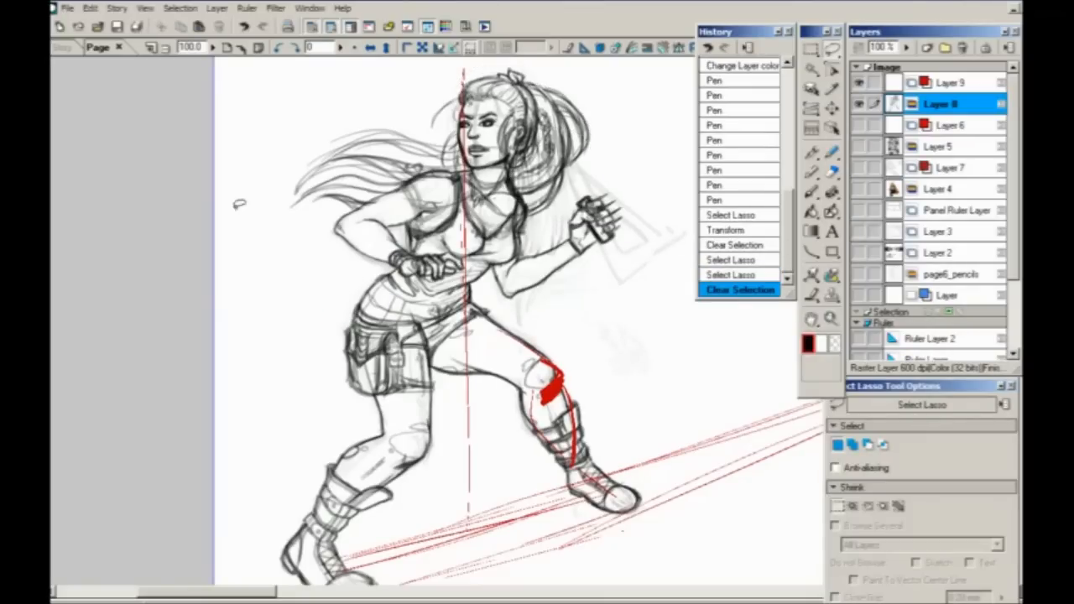